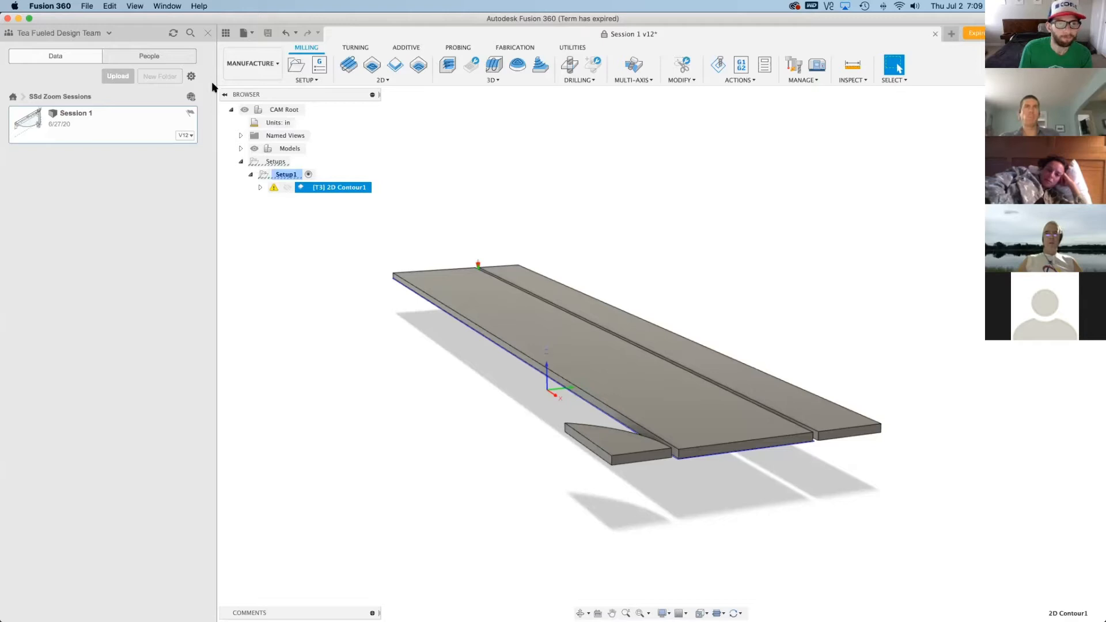
Switch to the Design workspace and roll the timeline back to just after the mirrored bracket so the shelf is assembled
left_click(236, 65)
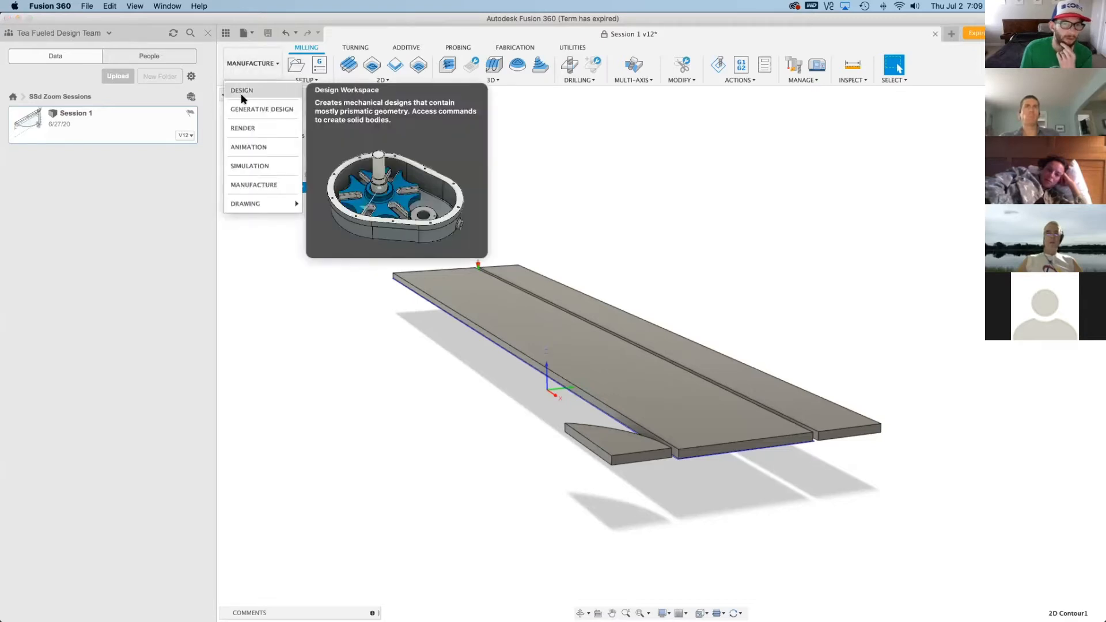
left_click(241, 93)
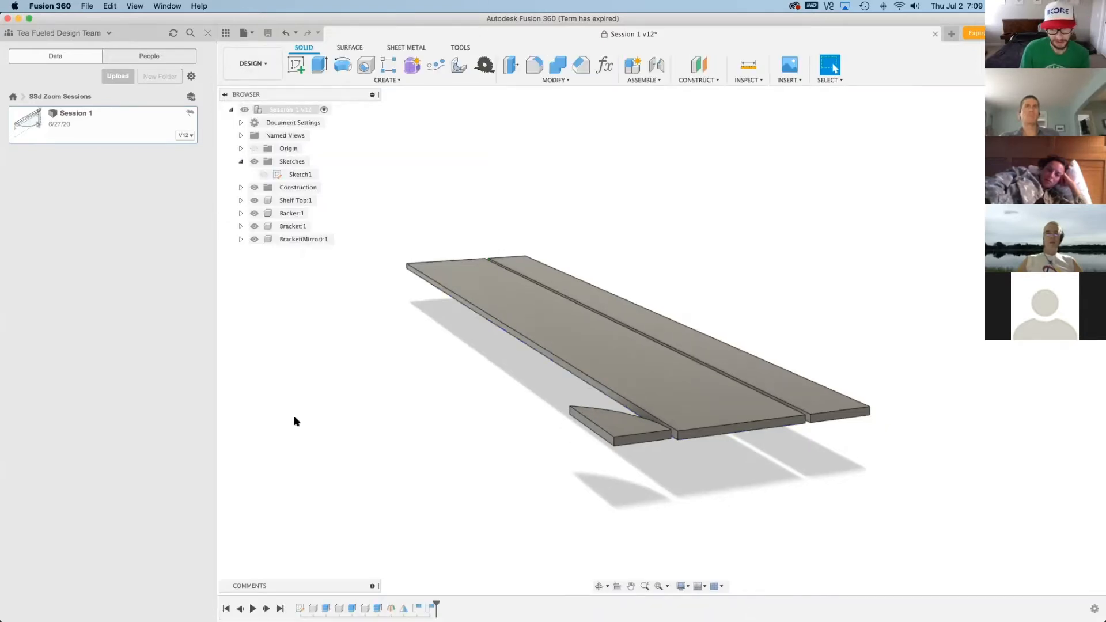
left_click_drag(437, 603, 410, 605)
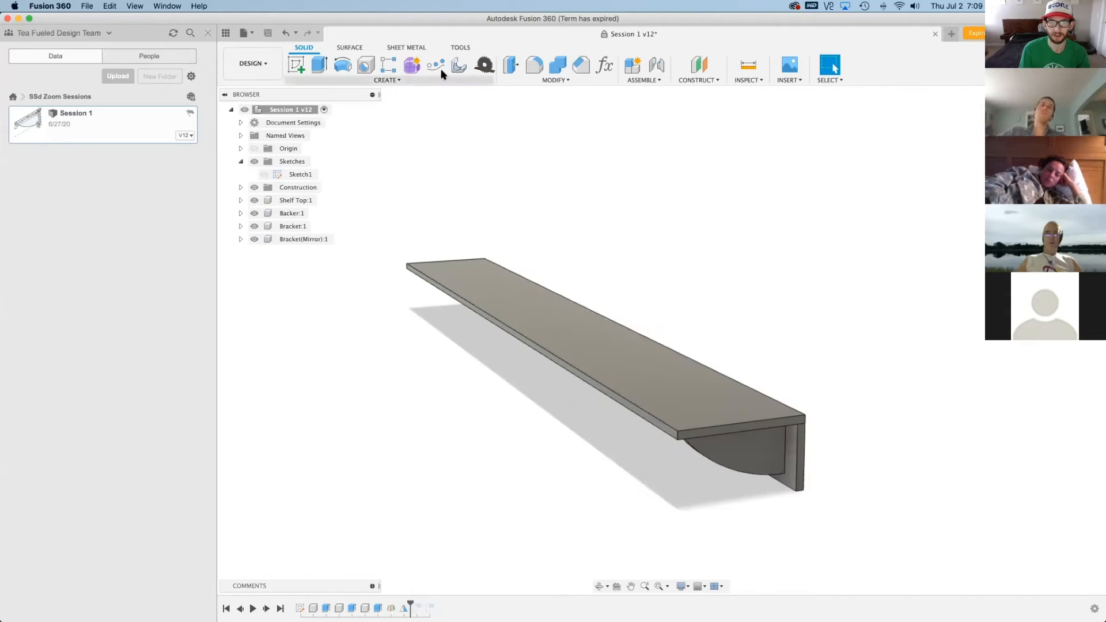
Set the shelflength user parameter to 3 ft and apply the parameter change
left_click(603, 66)
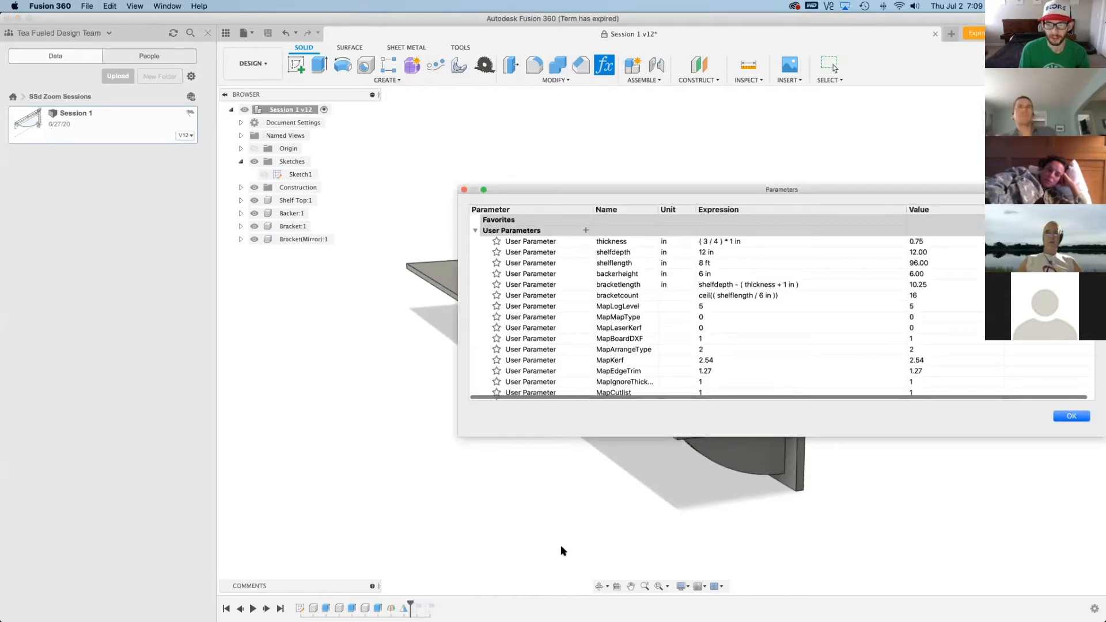
left_click(728, 263)
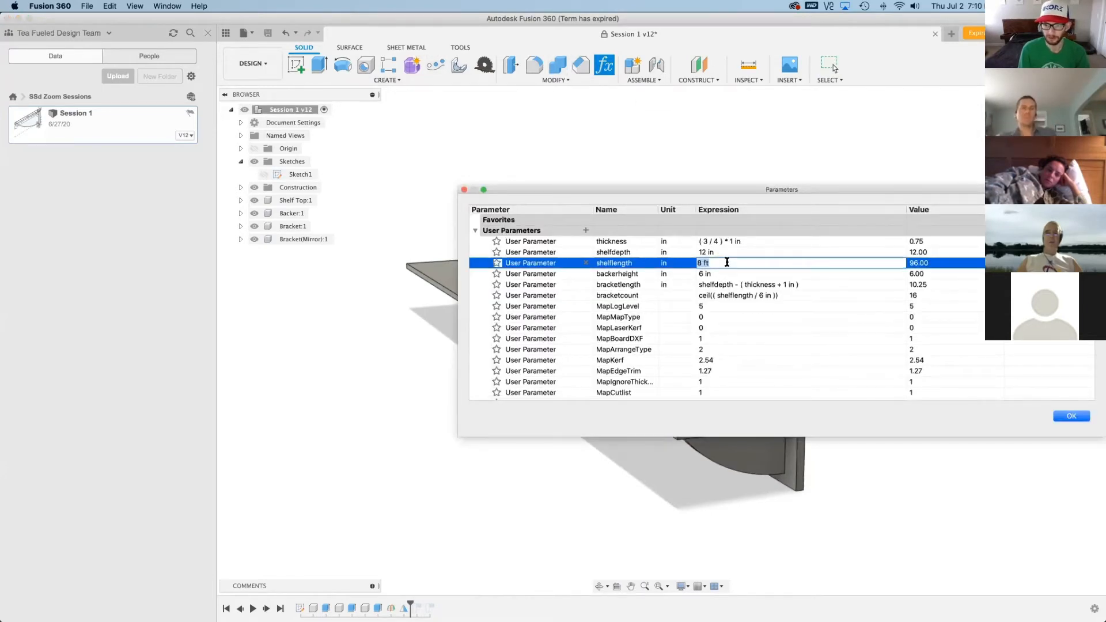
type("3 ft")
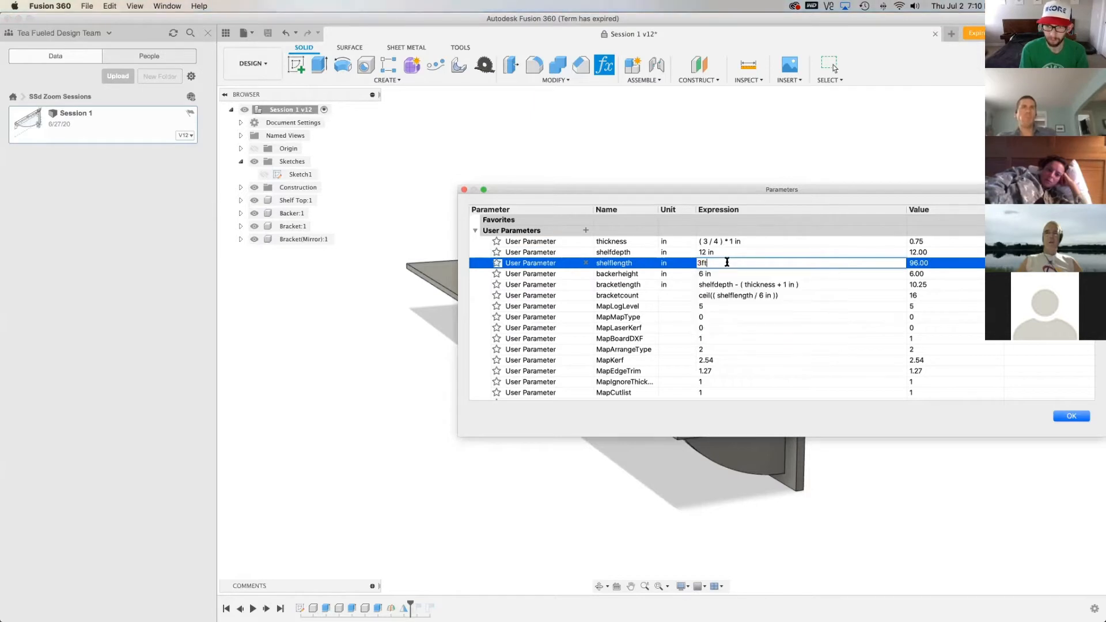
key("Return")
left_click_drag(920, 194, 666, 415)
left_click_drag(781, 415, 850, 247)
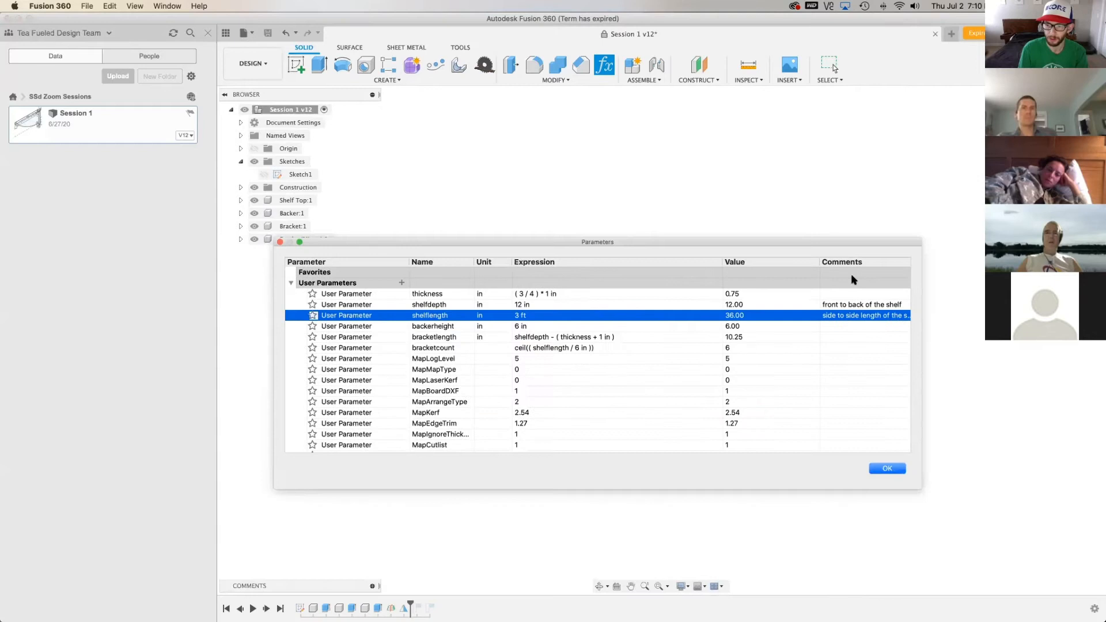
left_click(893, 471)
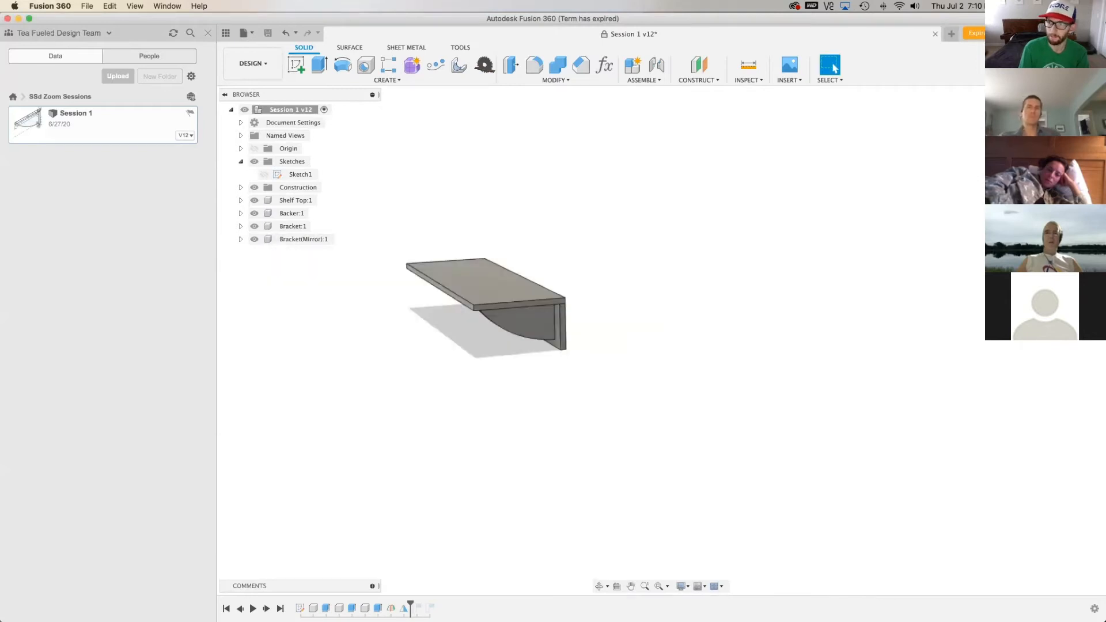
Examine the shortened shelf and its brackets from several angles
middle_click_drag(482, 408, 512, 372, "shift")
scroll(300, 355, "up", 3)
middle_click_drag(662, 341, 1050, 403, "shift")
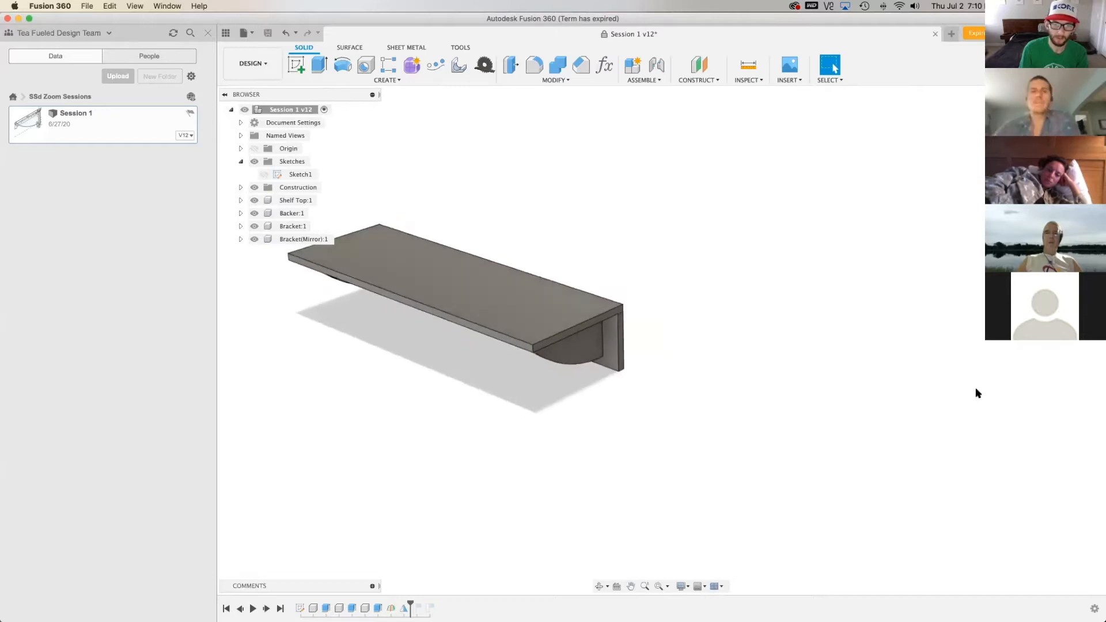
scroll(1050, 402, "down", 2)
middle_click_drag(520, 234, 497, 246, "shift")
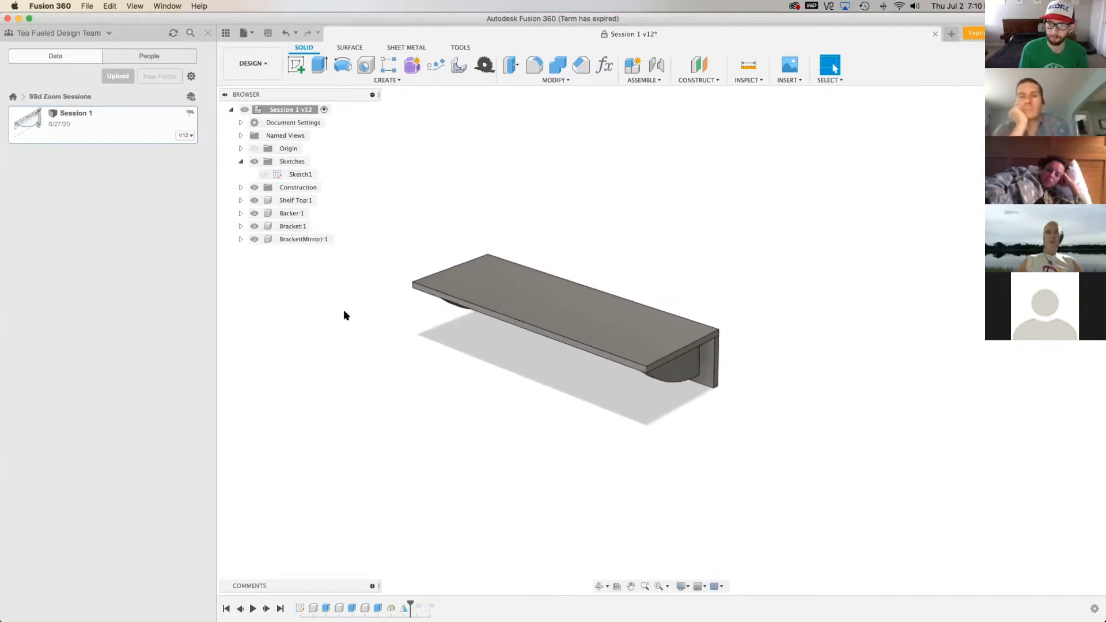
scroll(361, 312, "up", 3)
middle_click_drag(661, 340, 663, 320, "shift")
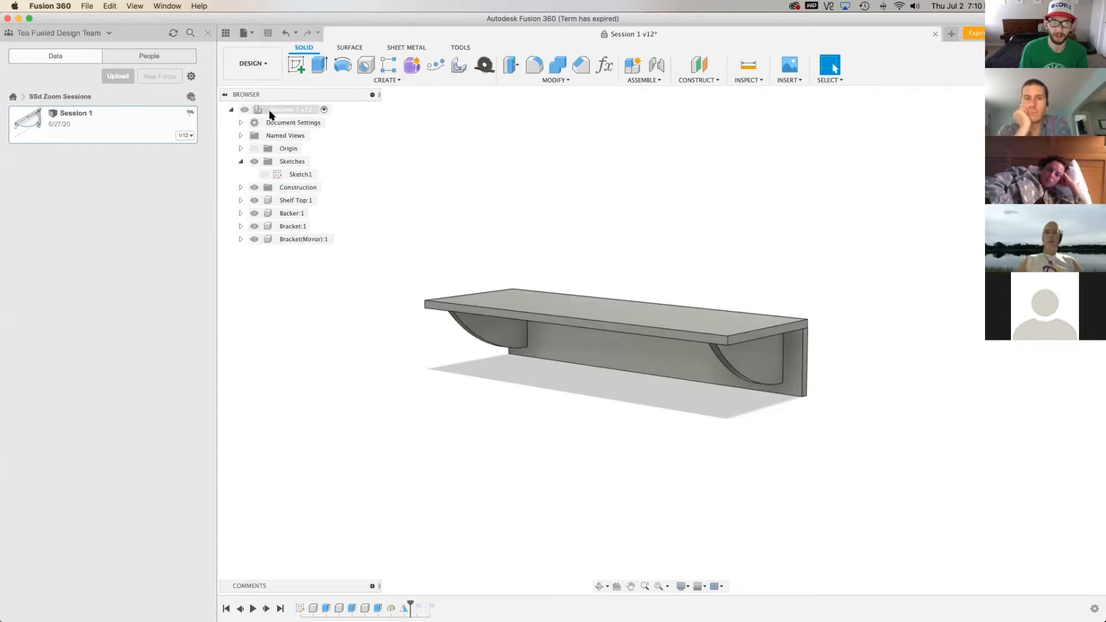
Select the whole design, set up an export of it as STL Files (*.stl), and cancel the export
right_click(283, 111)
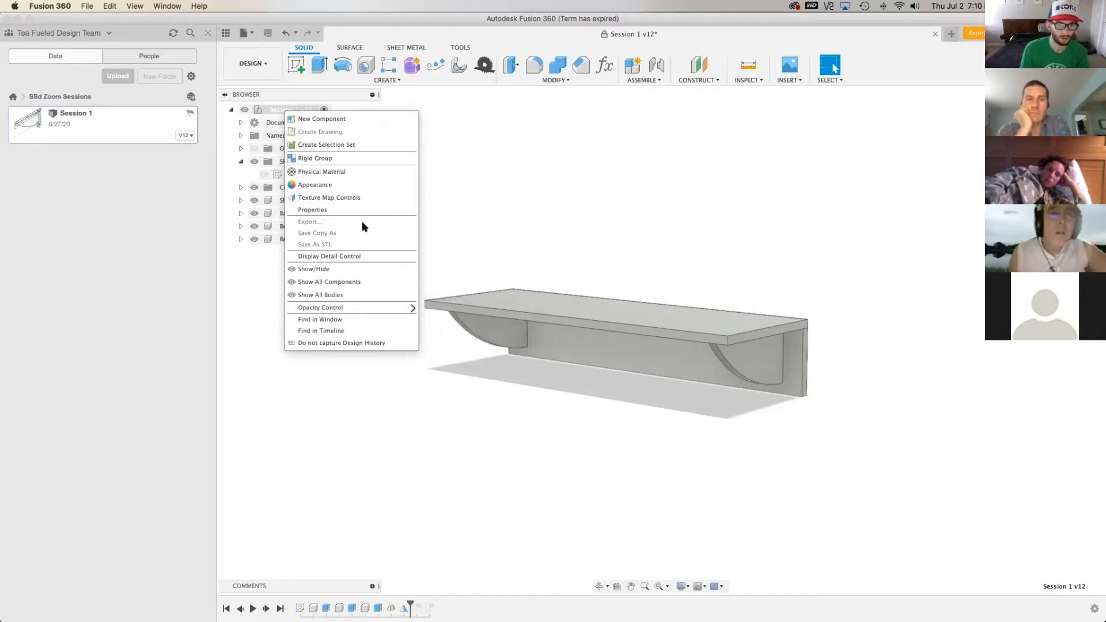
left_click(275, 111)
left_click(302, 110)
left_click(300, 109)
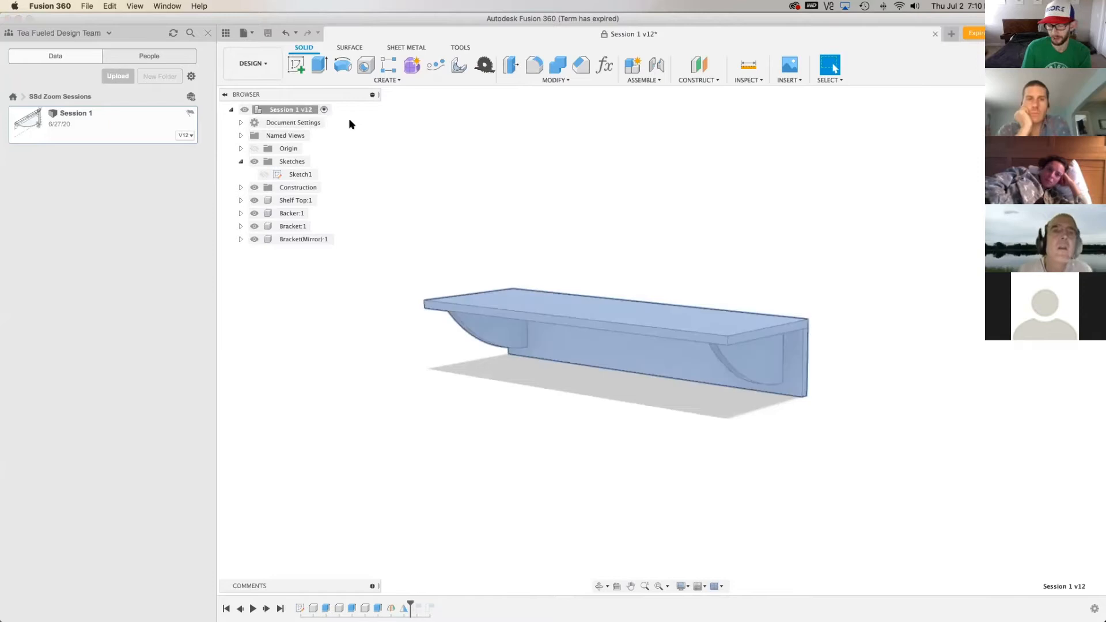
left_click(256, 35)
left_click(289, 161)
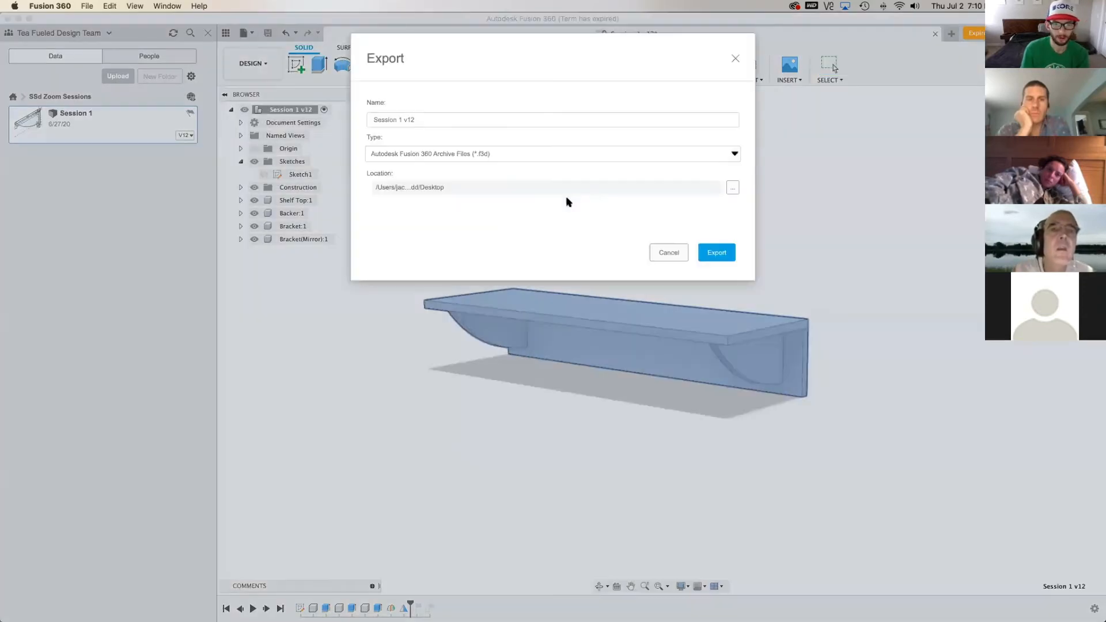
left_click(454, 156)
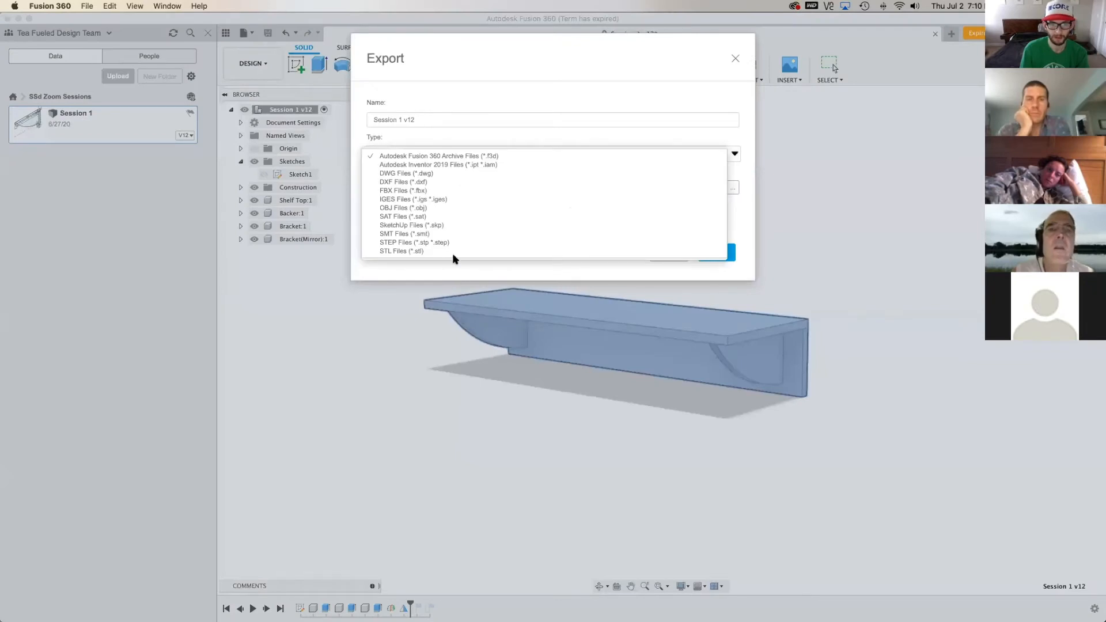
left_click(422, 251)
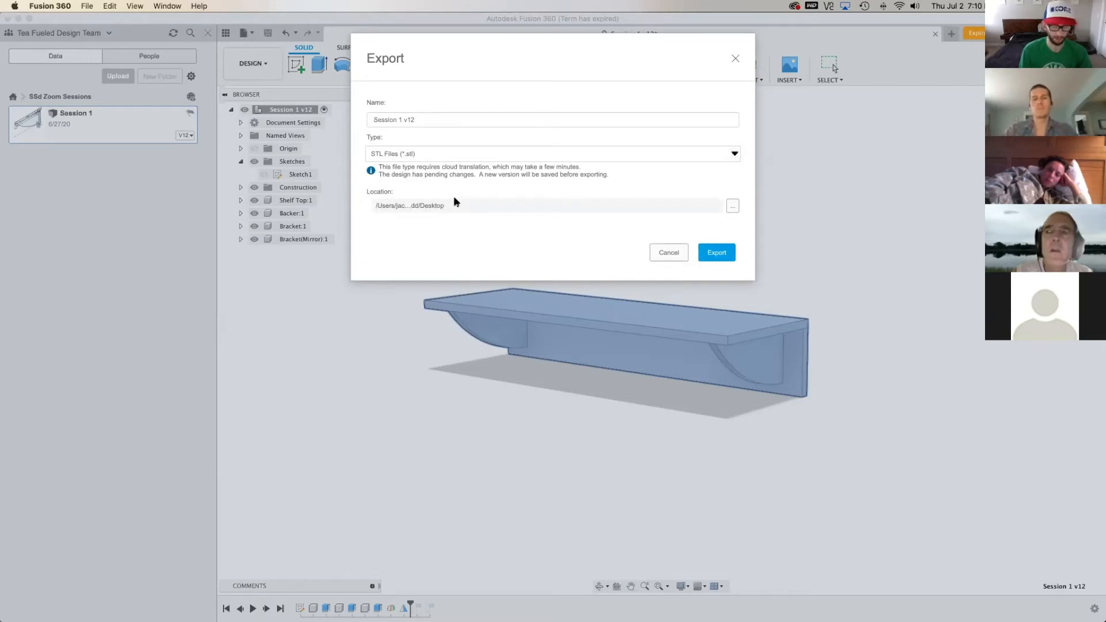
left_click(685, 255)
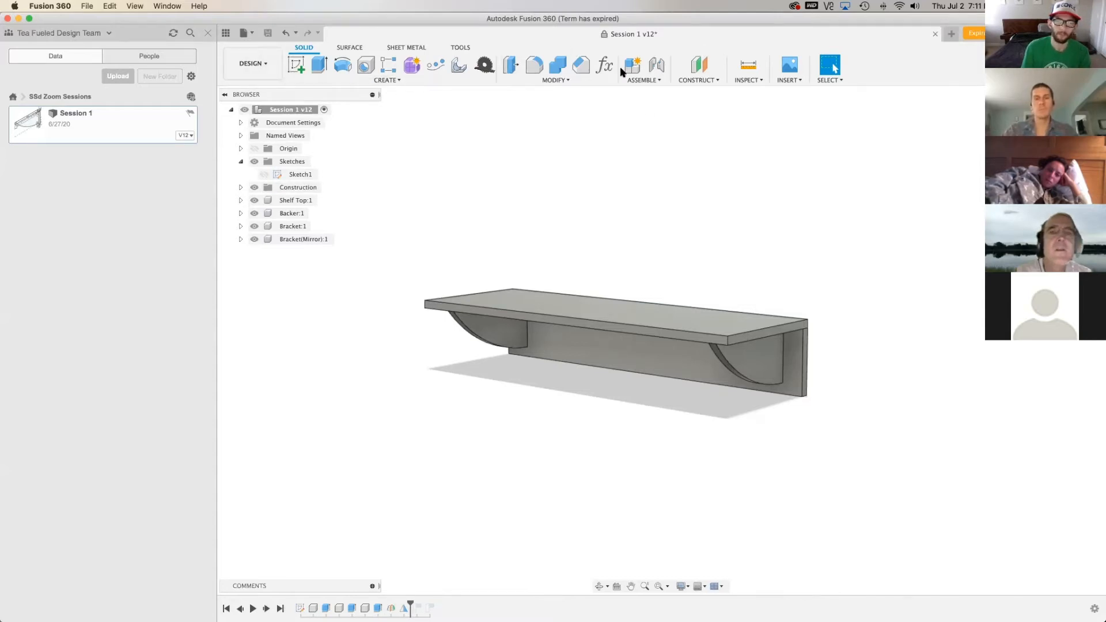
Switch to the Manufacture workspace, hide the data panel, and delete Setup1 together with its 2D contour toolpath
left_click(254, 63)
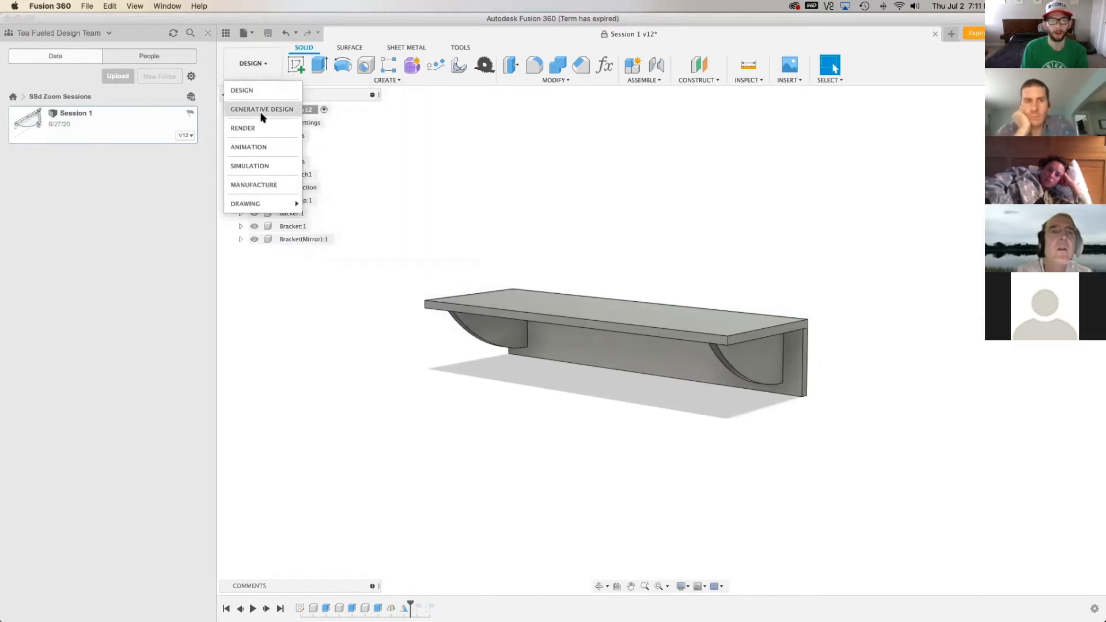
left_click(274, 190)
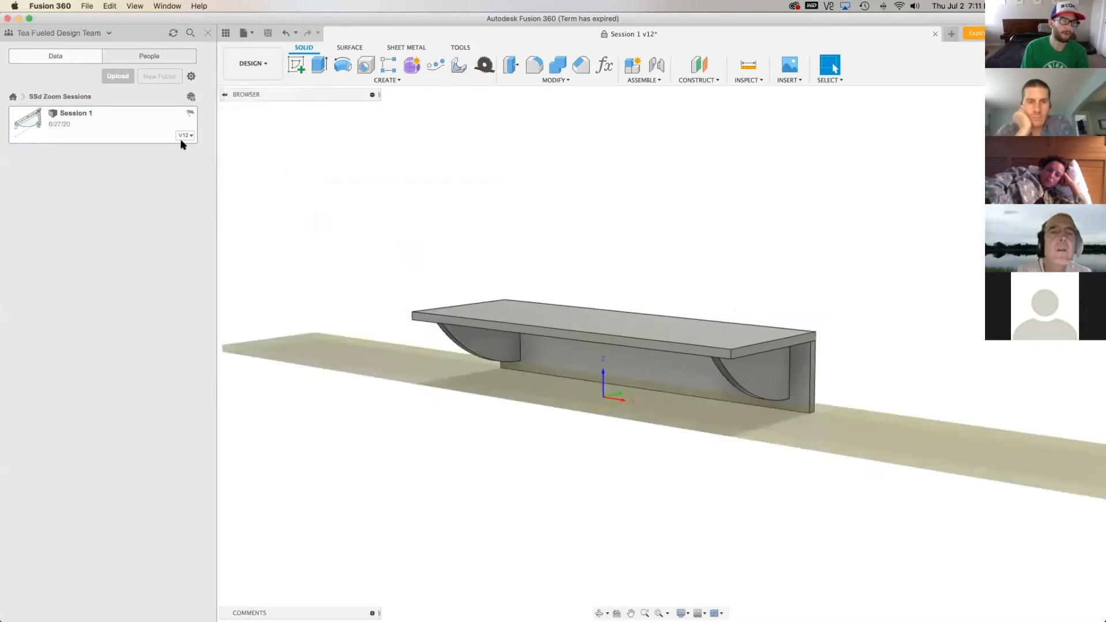
left_click(226, 33)
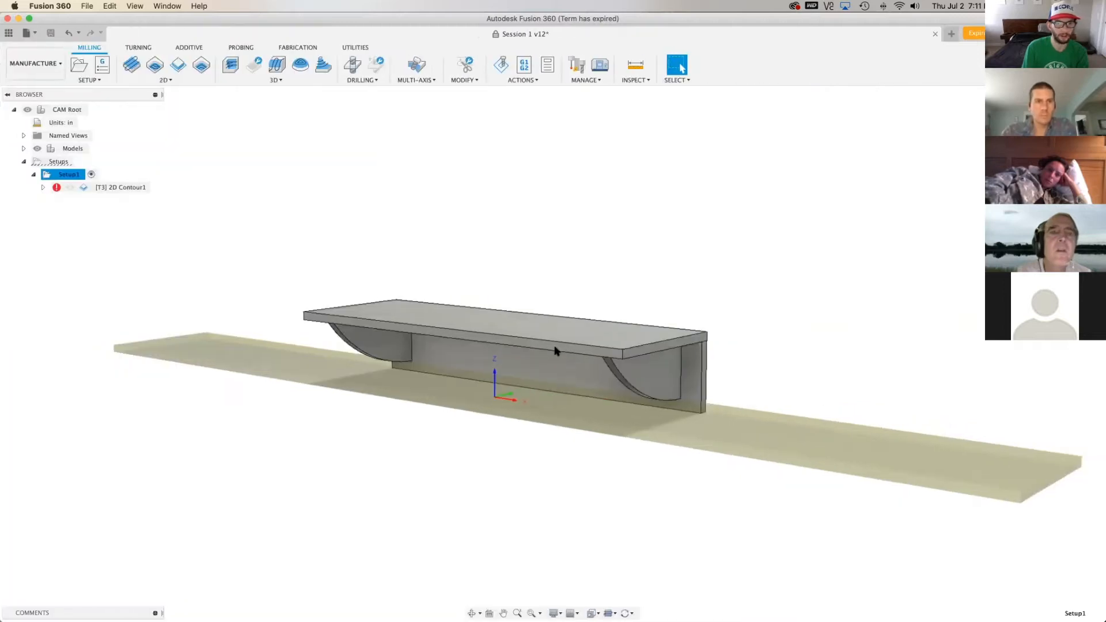
right_click(67, 176)
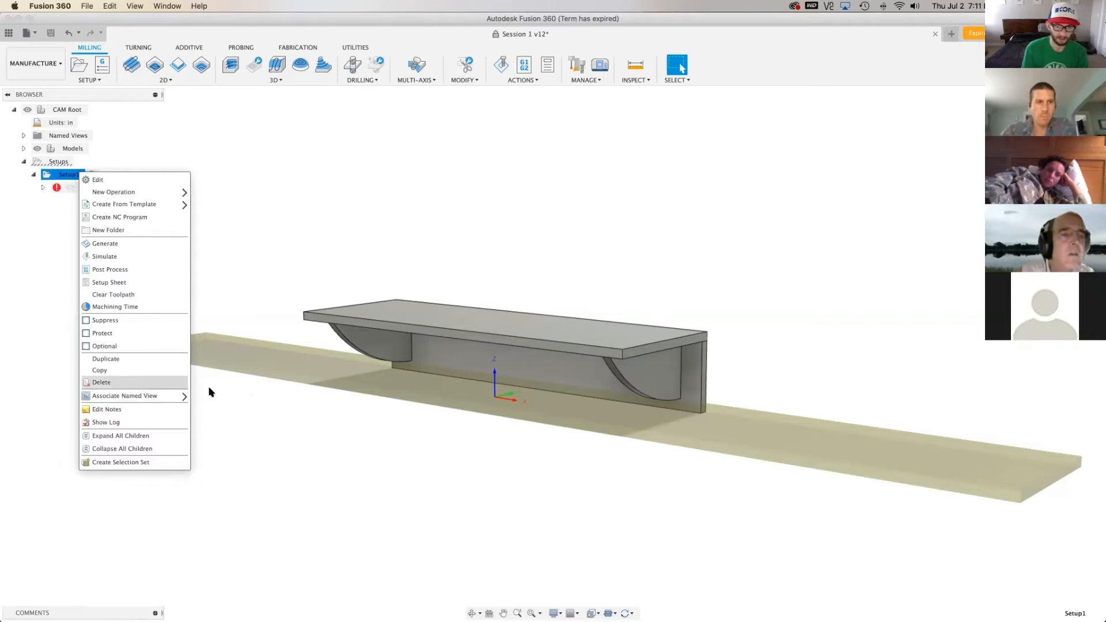
left_click(109, 383)
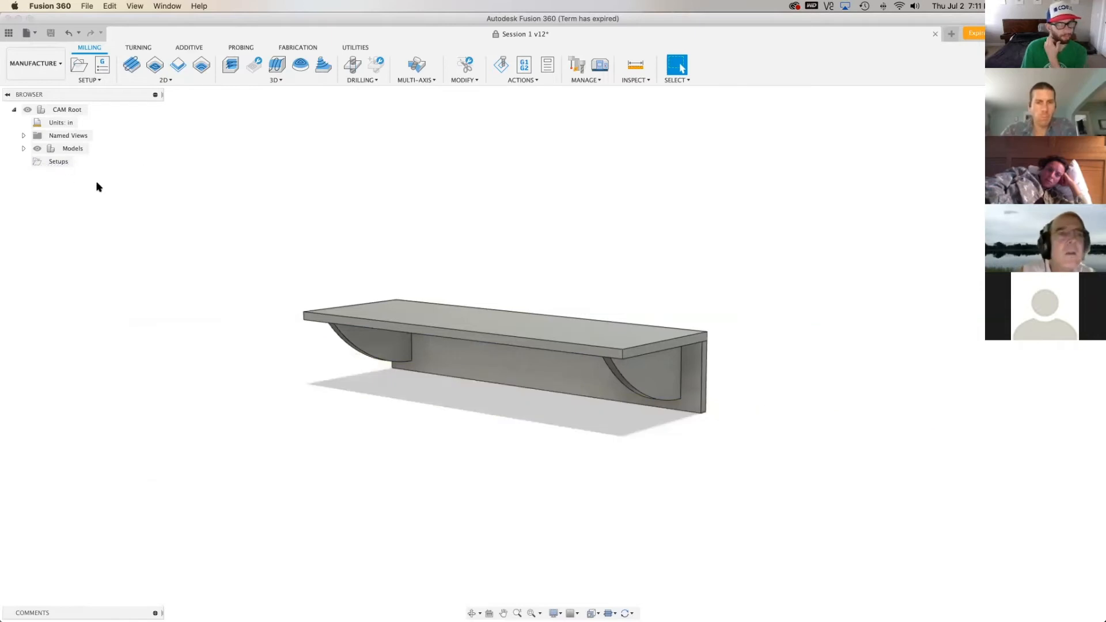
mouse_move(553, 354)
middle_mouse_down("shift")
mouse_move(553, 392)
mouse_move(552, 311)
mouse_move(553, 324)
mouse_move(521, 316)
mouse_move(495, 340)
mouse_move(415, 303)
mouse_move(431, 369)
middle_mouse_up("shift")
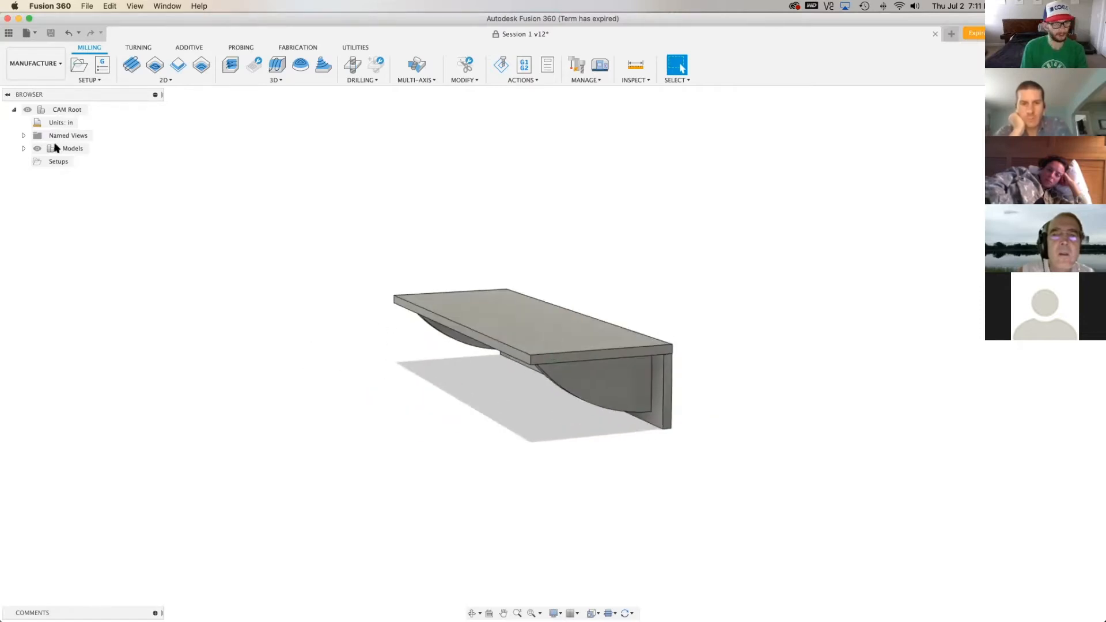
Return to the Design workspace and pull the shelf top away from the brackets and backer
left_click(38, 62)
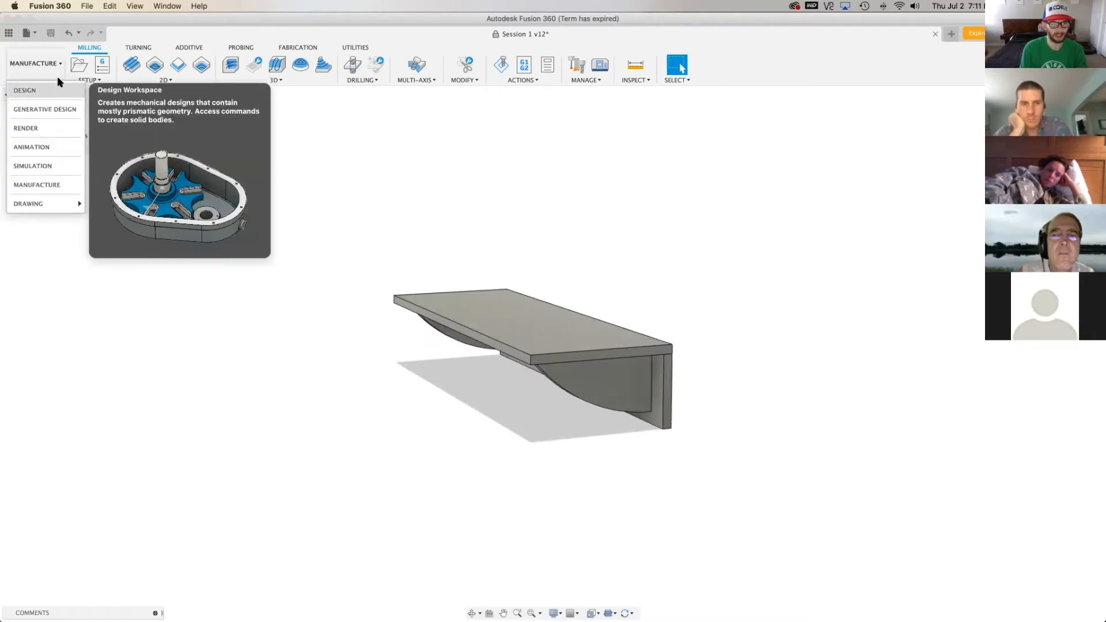
left_click(506, 336)
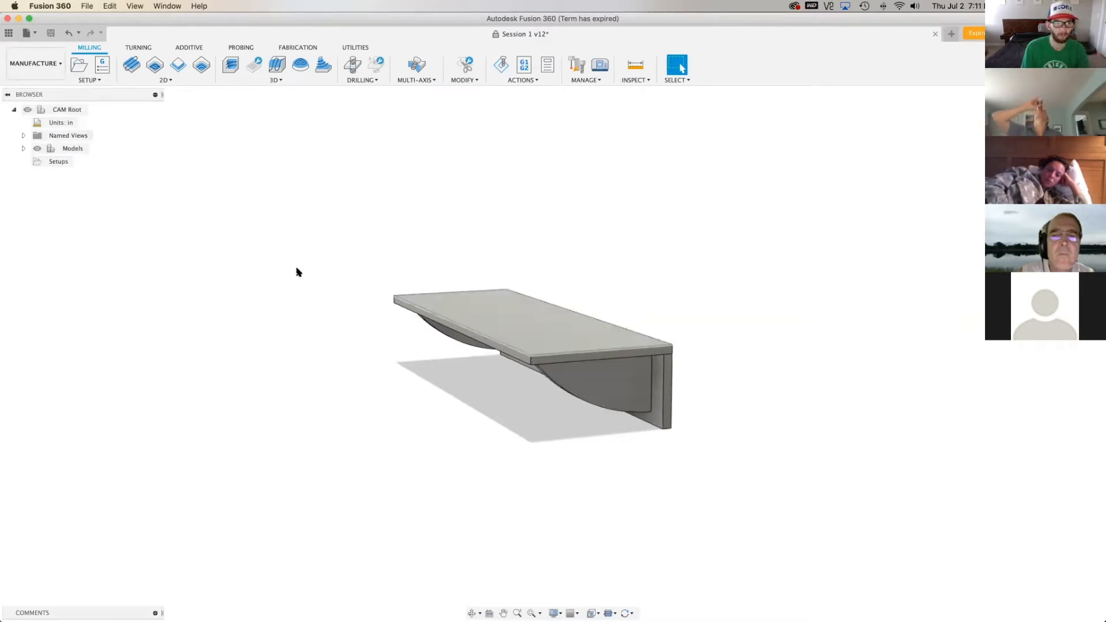
left_click(38, 74)
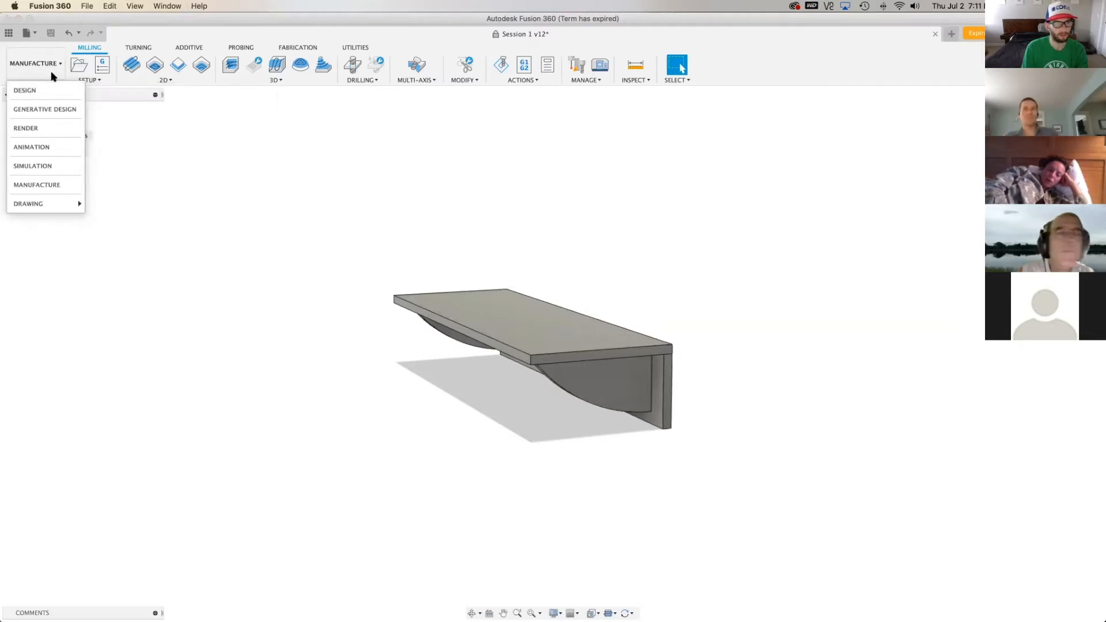
left_click(51, 90)
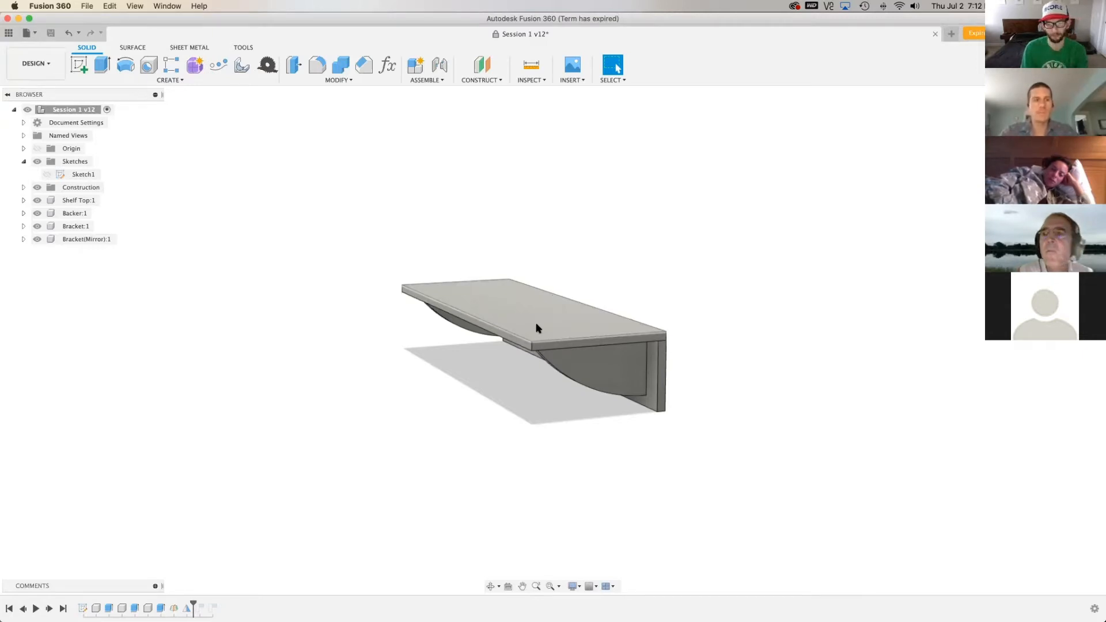
left_click_drag(530, 306, 314, 307)
key("m")
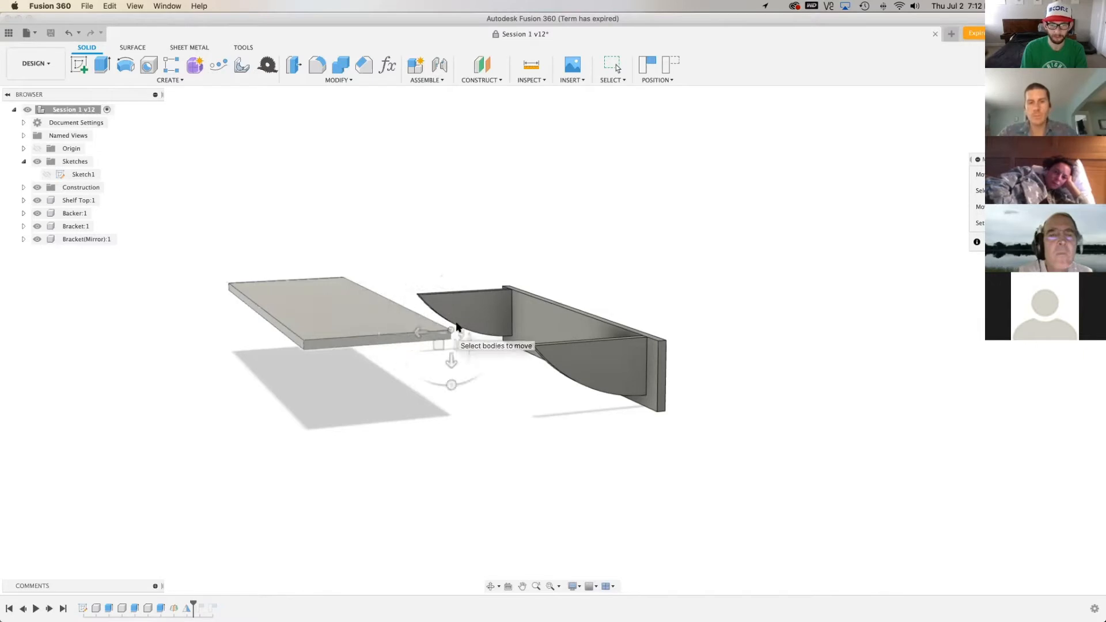
left_click(389, 318)
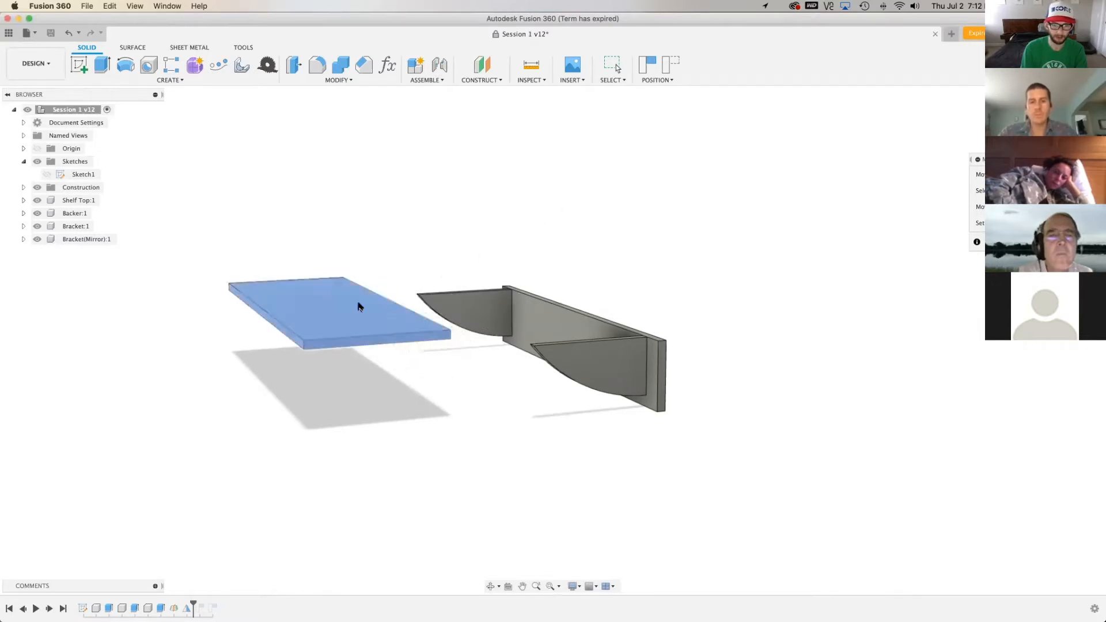
left_click_drag(384, 287, 484, 337)
left_click_drag(385, 278, 445, 316)
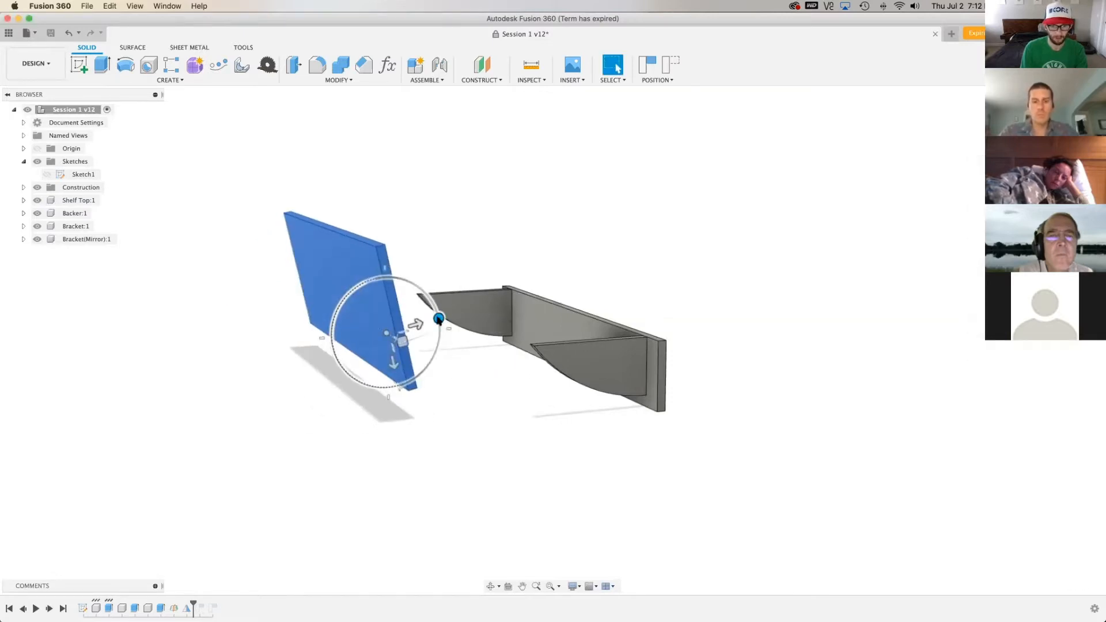
key("Escape")
Try to rotate the bracket at the backer's far end 90 degrees with the Move command so it lies flat
key("m")
left_click(493, 313)
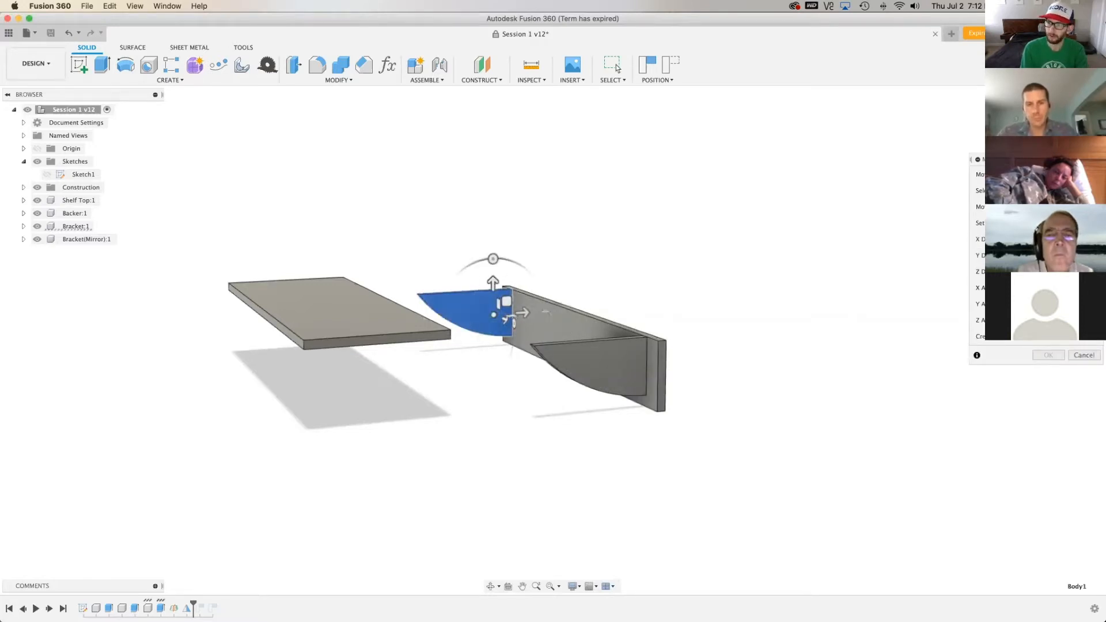
middle_click_drag(438, 322, 438, 380, "shift")
scroll(444, 318, "up", 5)
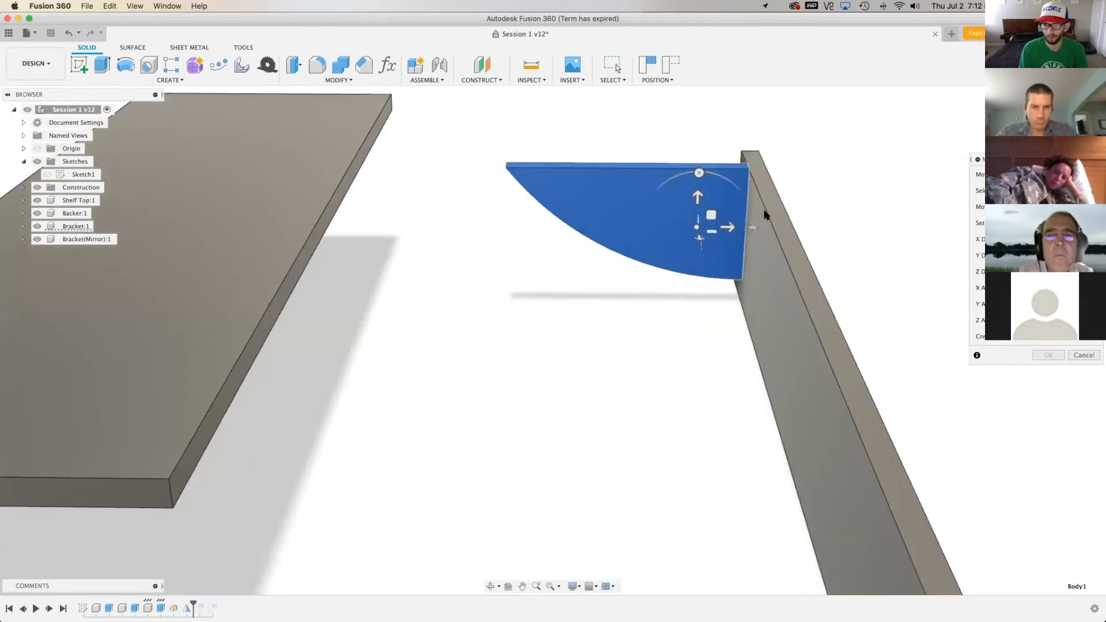
mouse_move(757, 226)
left_mouse_down()
mouse_move(714, 239)
mouse_move(679, 222)
mouse_move(755, 228)
left_mouse_up()
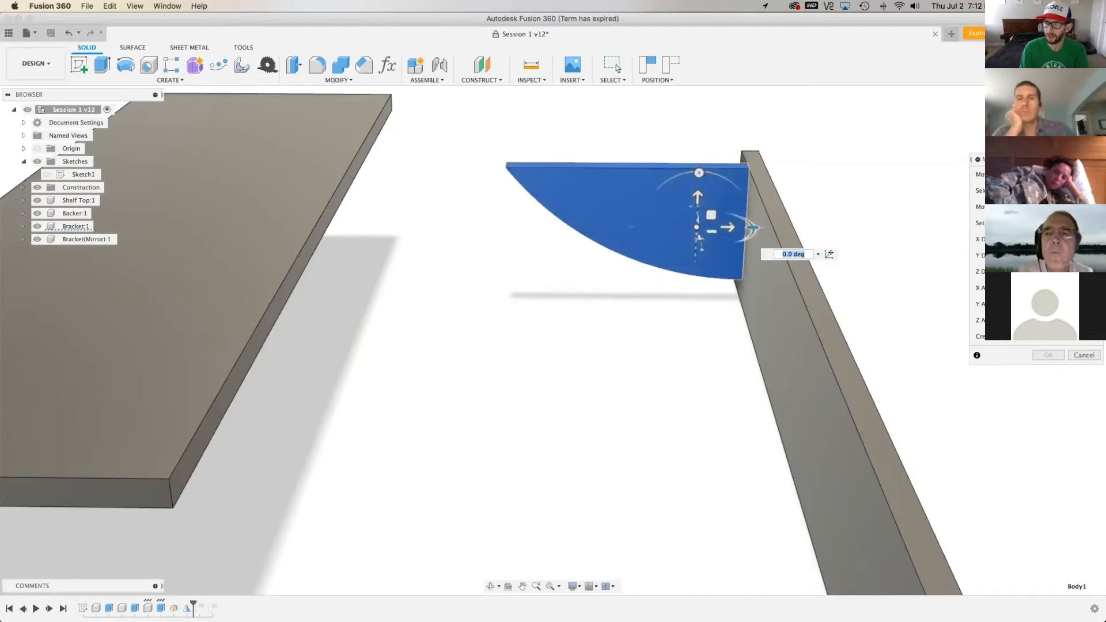
middle_click_drag(702, 254, 404, 398, "shift")
left_click_drag(403, 398, 369, 479)
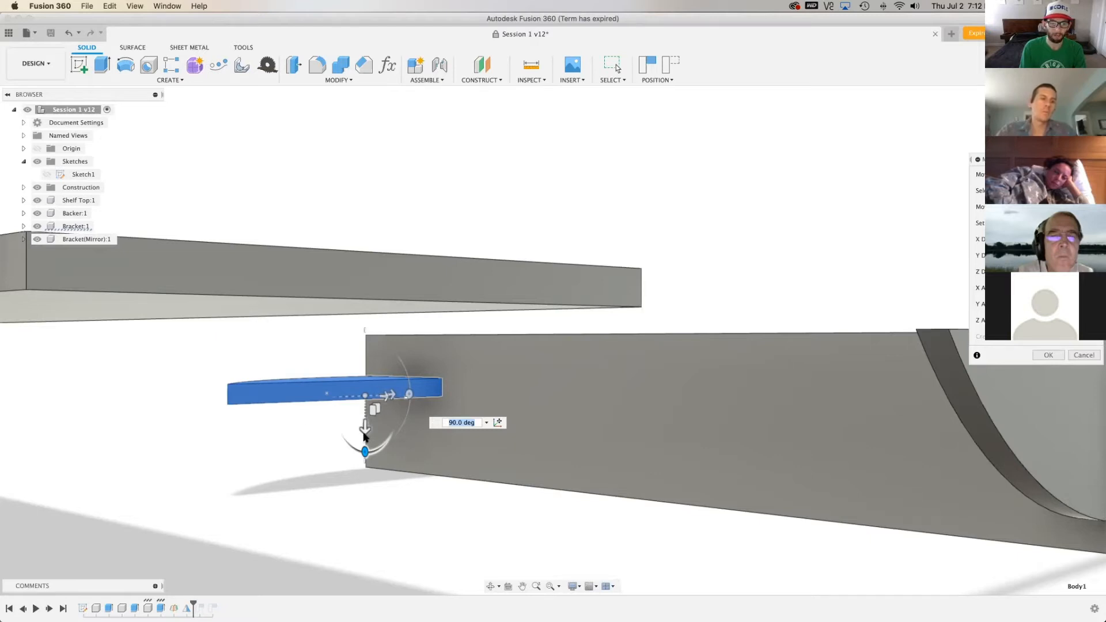
Try to raise the flattened bracket to the shelf top's level, adjusting the move distance to -3.01 in
left_click_drag(366, 432, 564, 290)
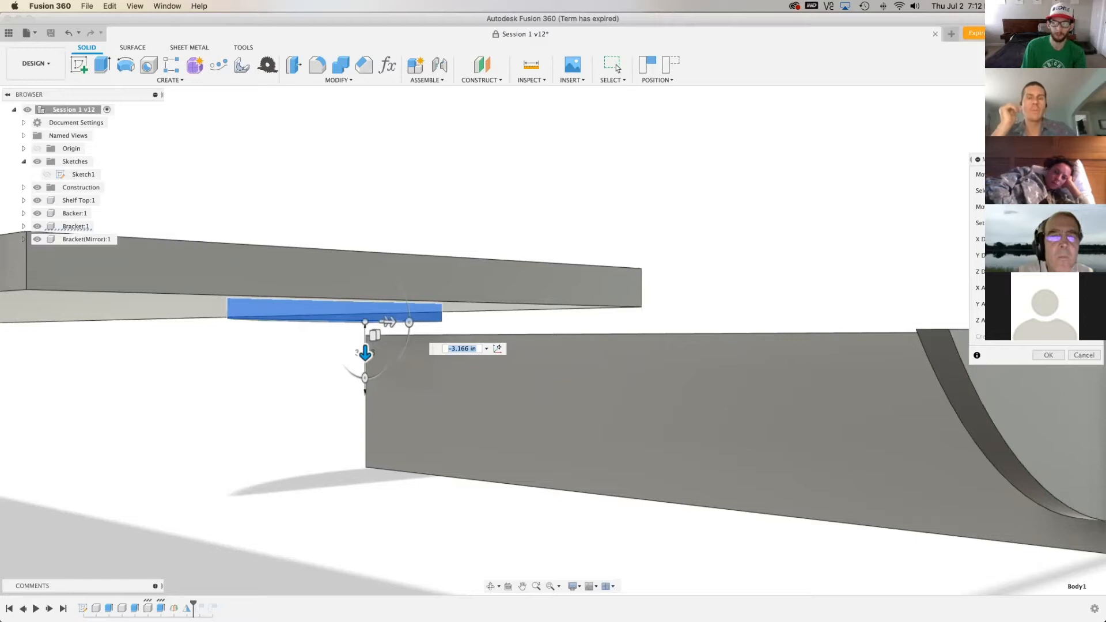
left_click(1062, 122)
scroll(824, 361, "down", 3)
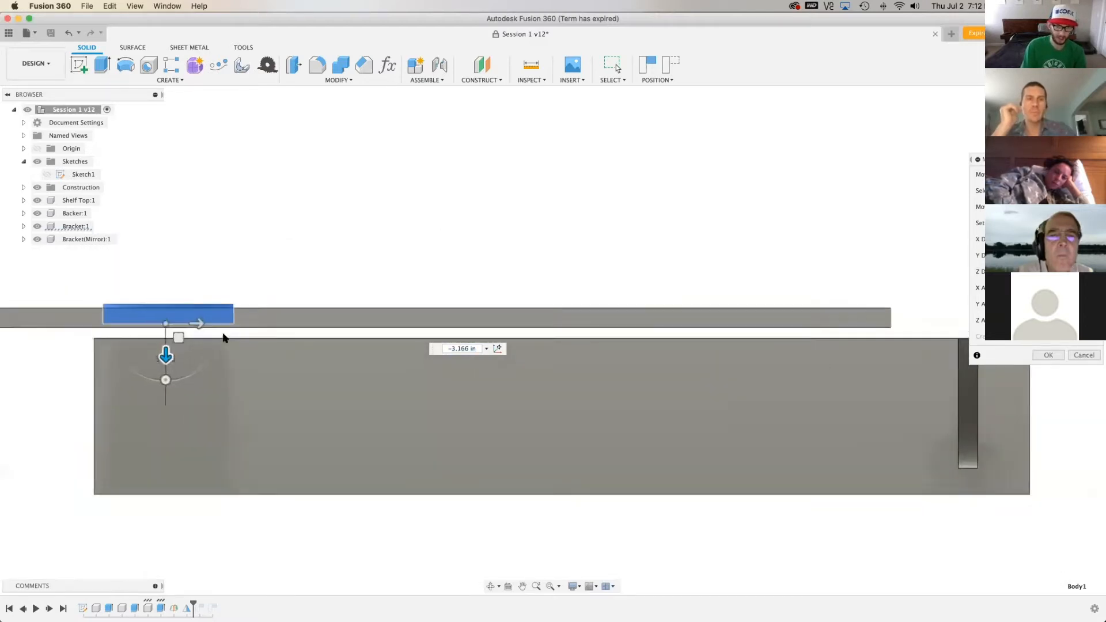
scroll(119, 341, "up", 5)
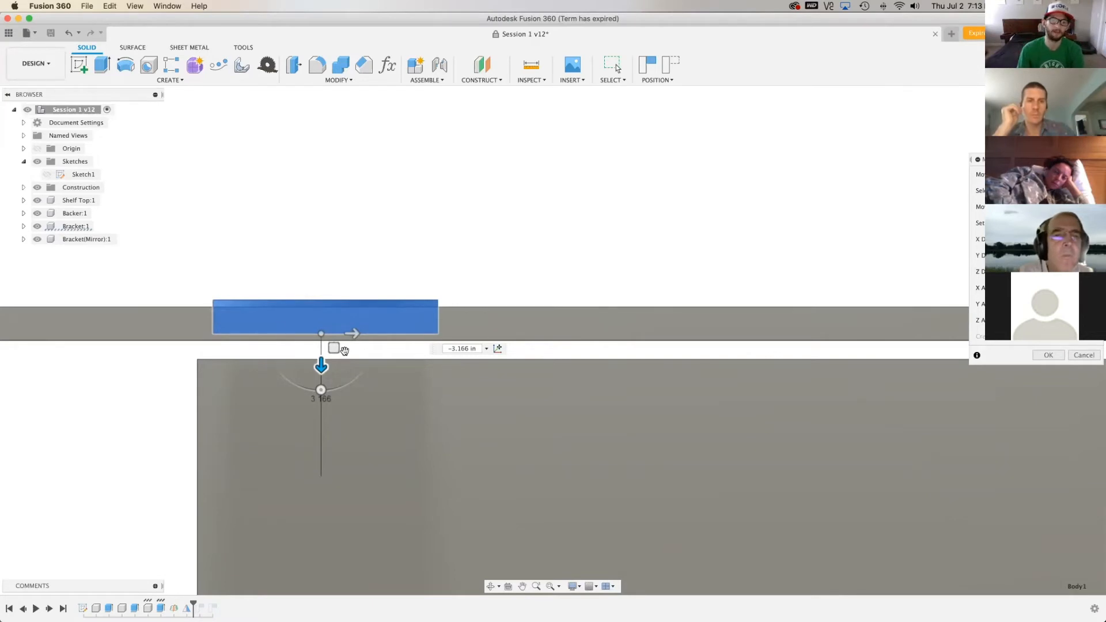
left_click_drag(321, 367, 327, 371)
left_click_drag(325, 373, 327, 374)
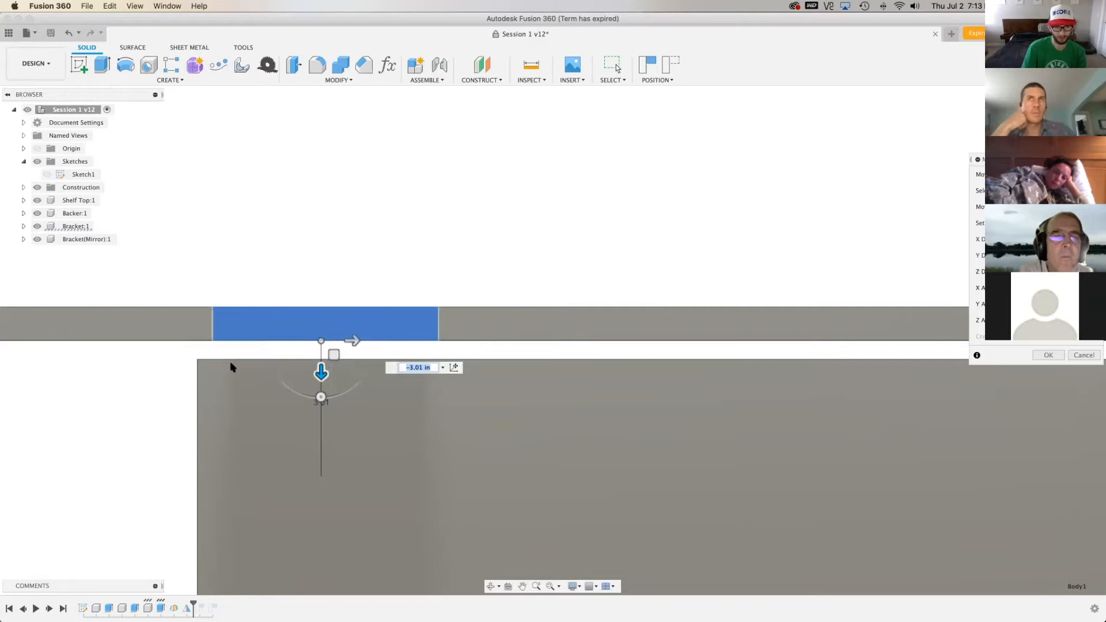
Try to snap the flattened bracket's underside to the shelf top's bottom edge with a move distance of -3.014 in
scroll(234, 346, "up", 5)
scroll(333, 505, "down", 3)
scroll(932, 269, "up", 7)
left_click_drag(756, 328, 751, 314)
middle_click_drag(750, 314, 694, 239)
scroll(693, 239, "up", 3)
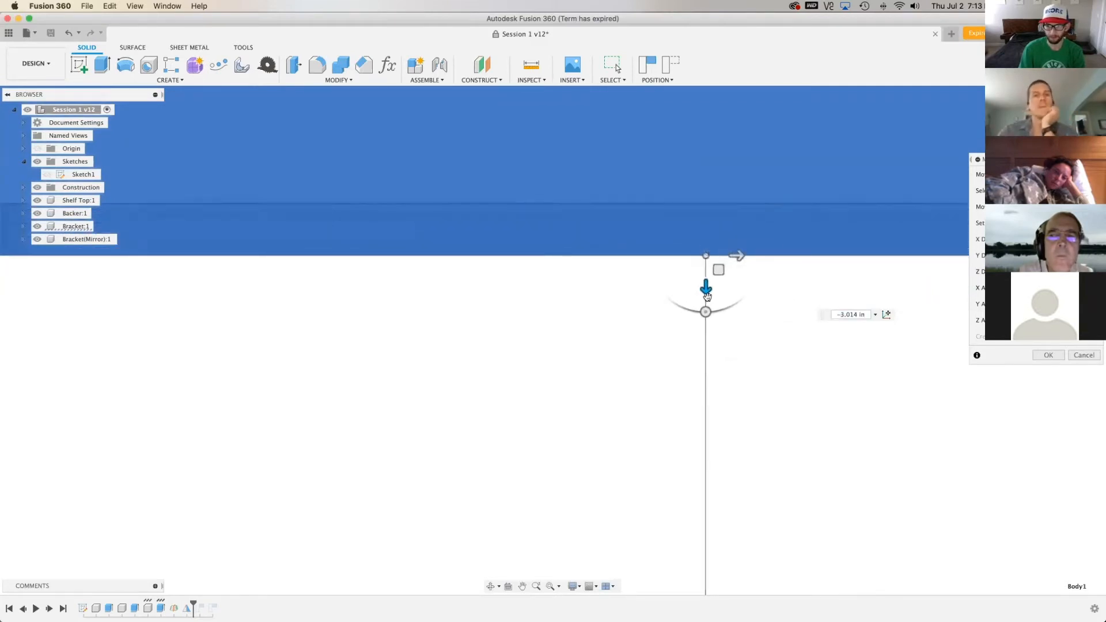
left_click_drag(709, 290, 713, 234)
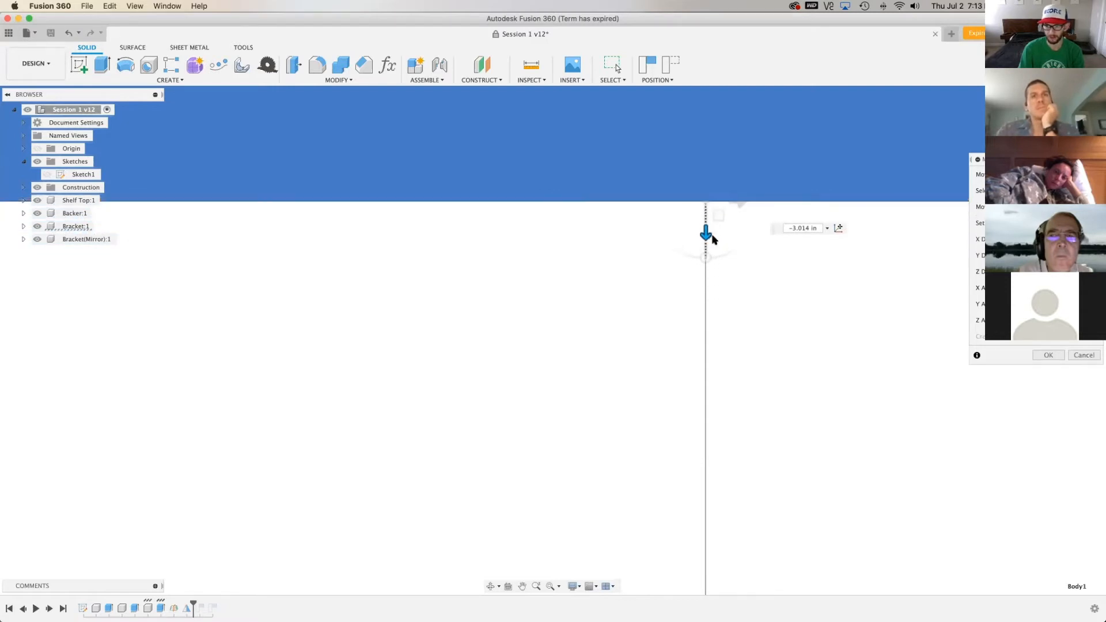
scroll(645, 516, "down", 5)
scroll(564, 539, "down", 5)
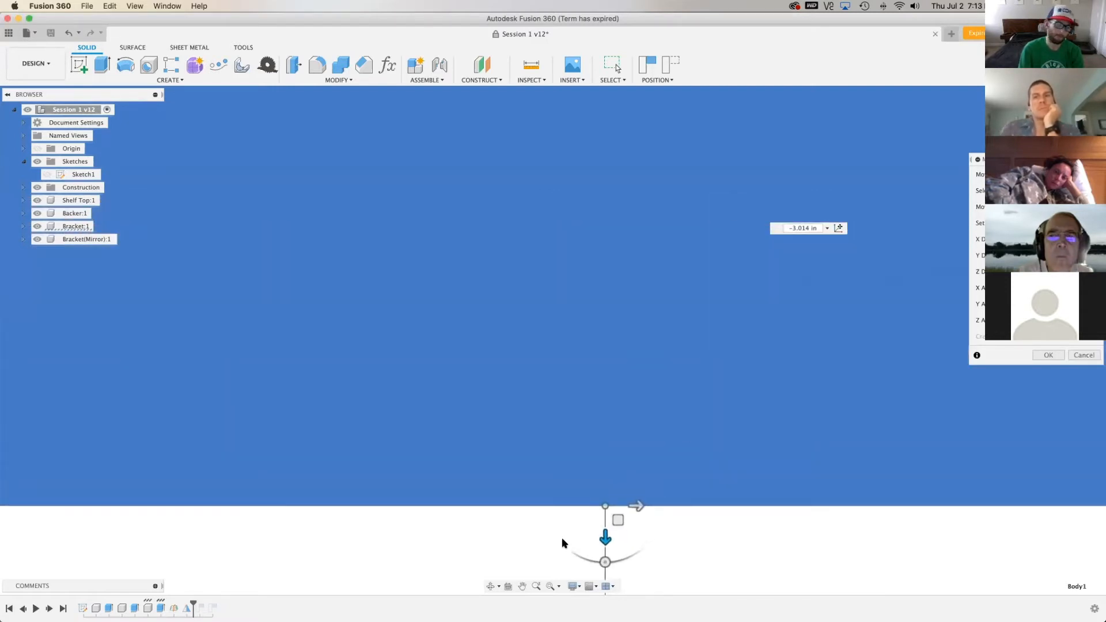
scroll(589, 526, "down", 3)
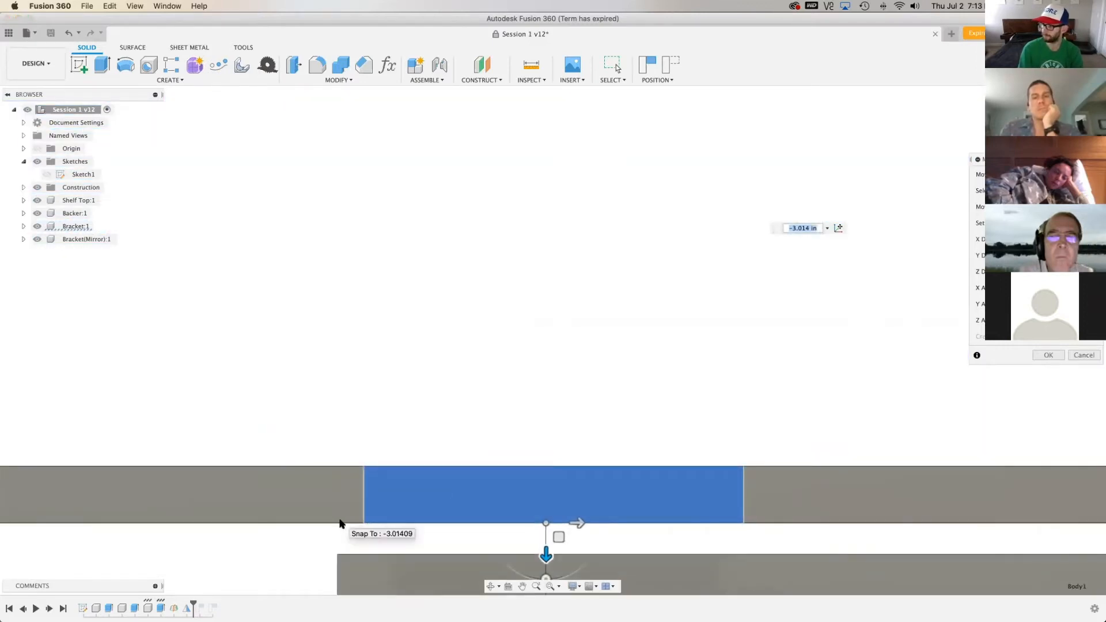
scroll(167, 452, "down", 1)
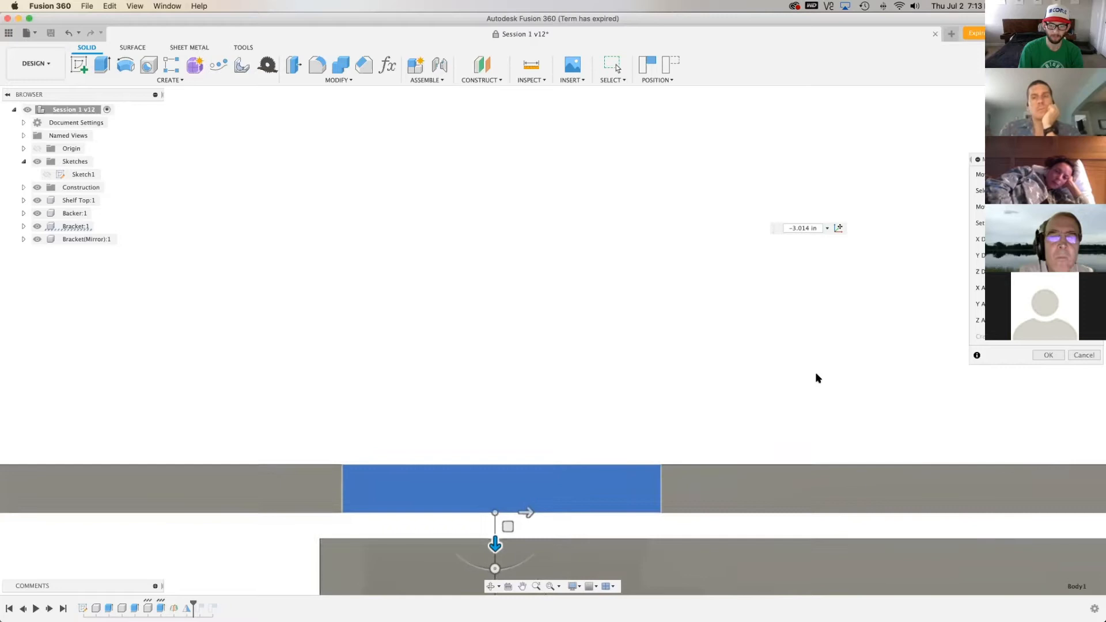
scroll(816, 378, "down", 2)
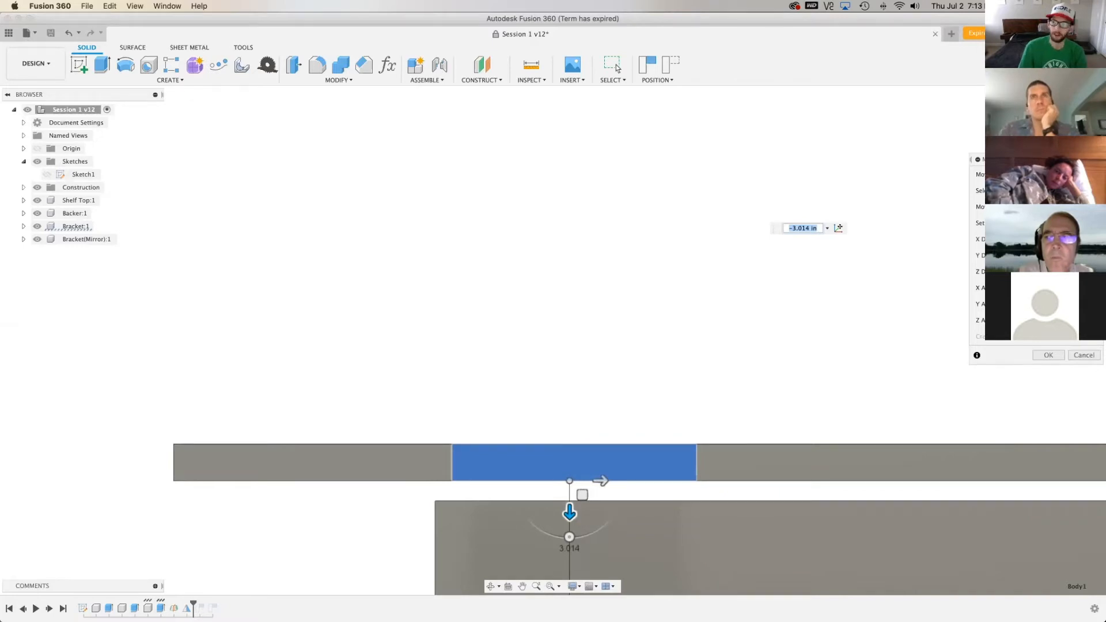
Try to slide the flattened bracket across to the end of the shelf top, and cancel the whole move
left_click(1039, 100)
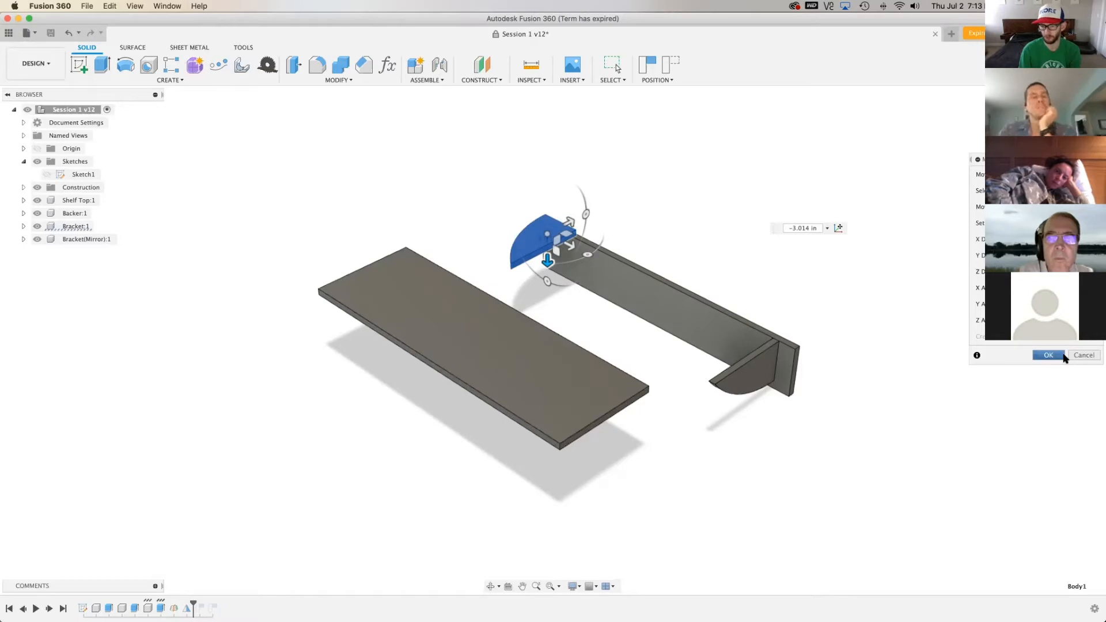
left_click_drag(555, 239, 365, 241)
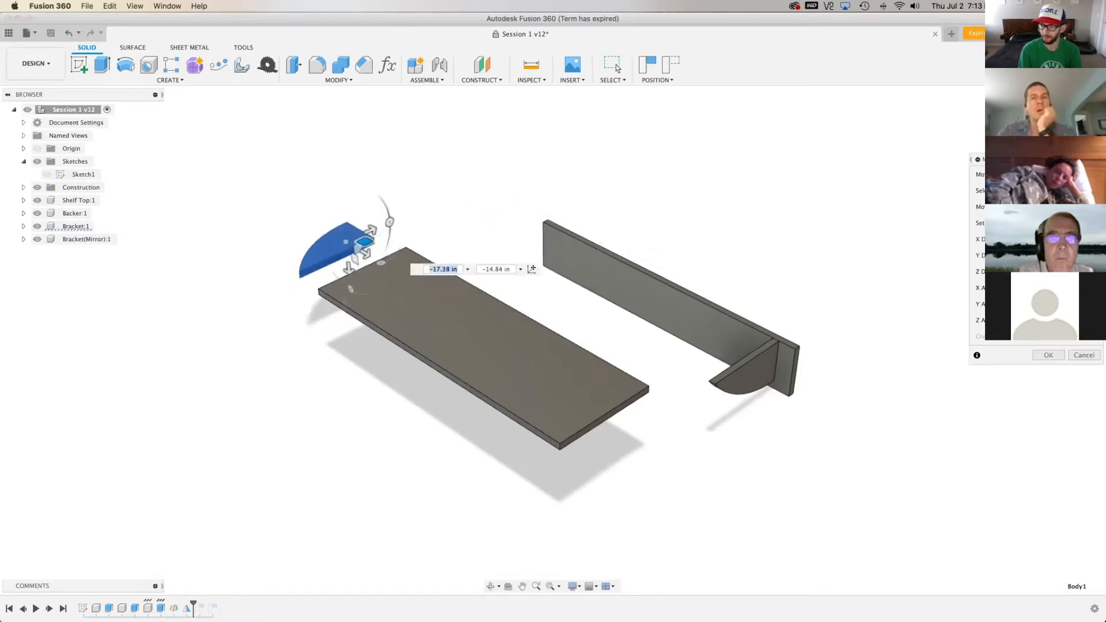
key("Escape")
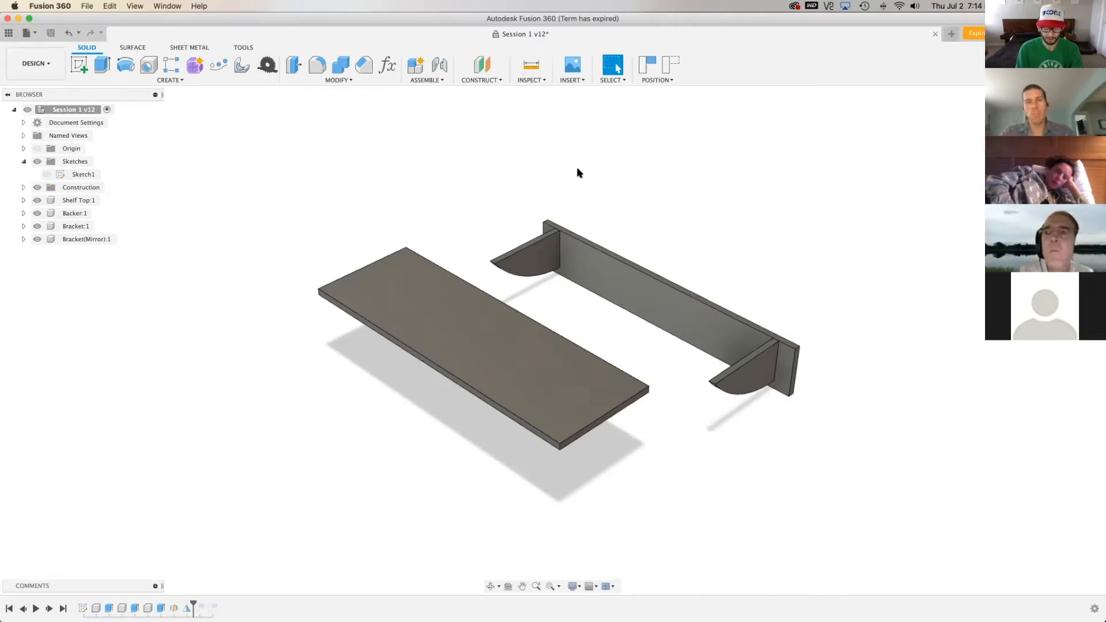
Capture the moved components' position and joint the midpoint of the bracket's straight upper edge to the midpoint of the shelf top's long edge
type("sjon")
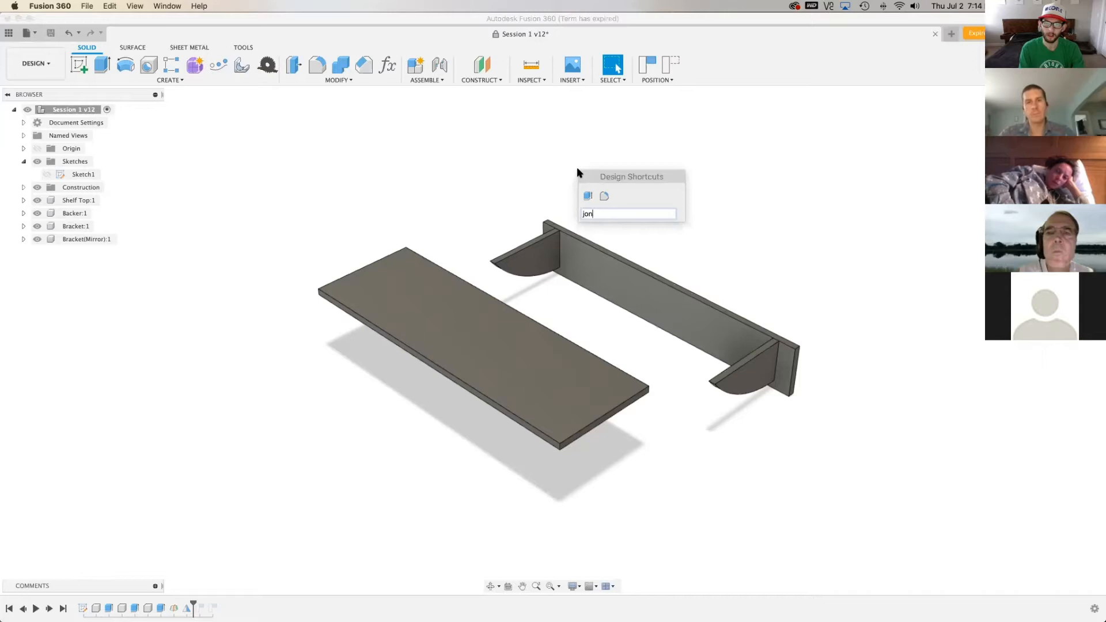
key("Return")
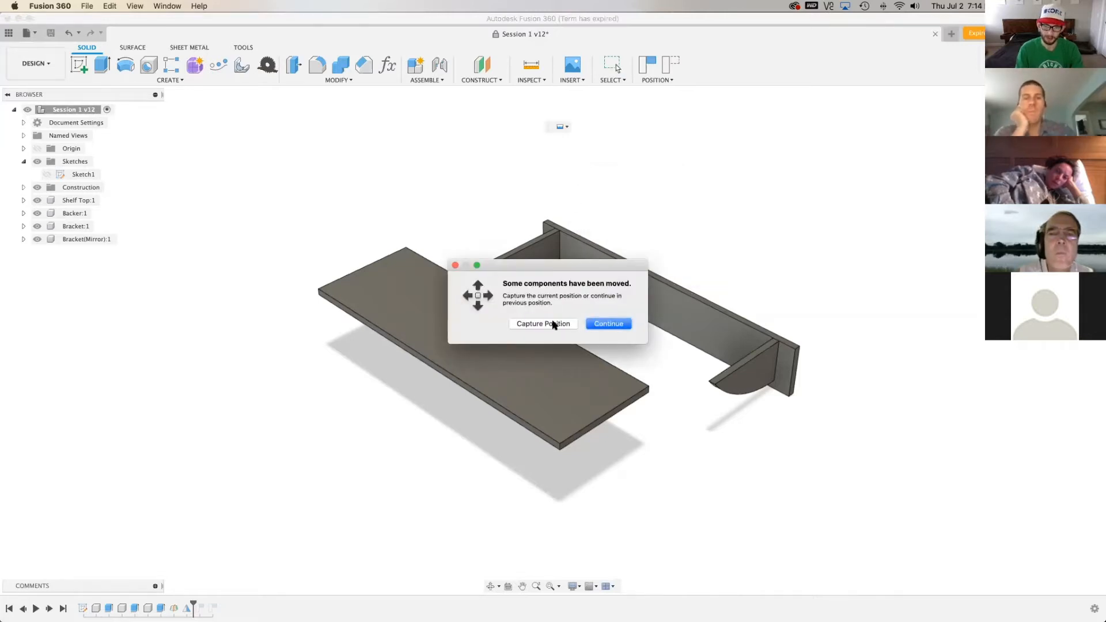
left_click(552, 324)
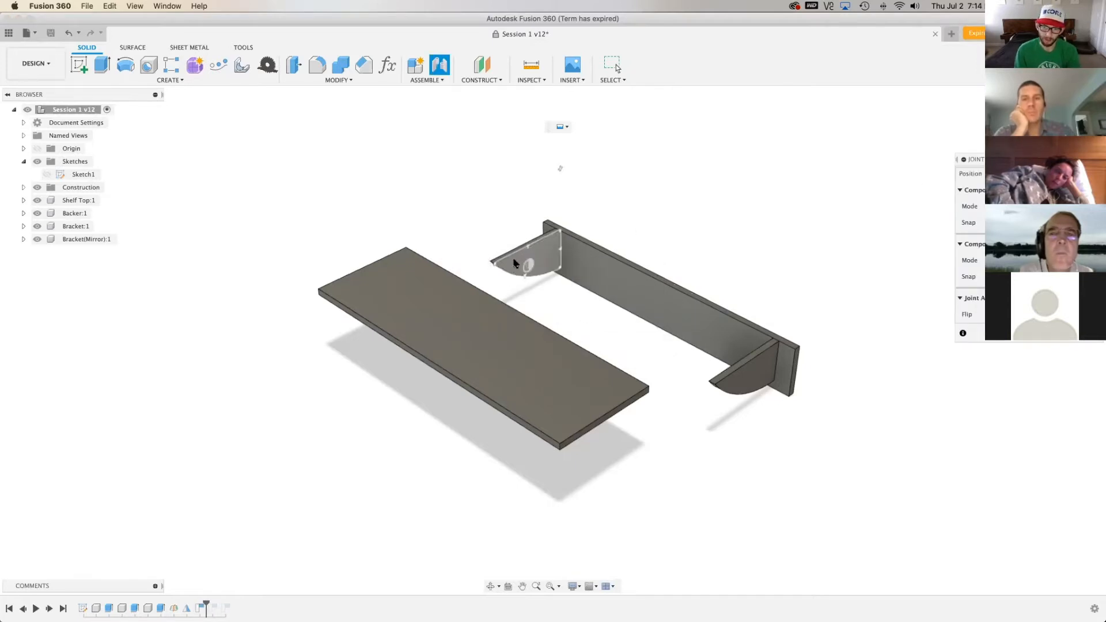
scroll(504, 263, "up", 2)
scroll(504, 262, "up", 5)
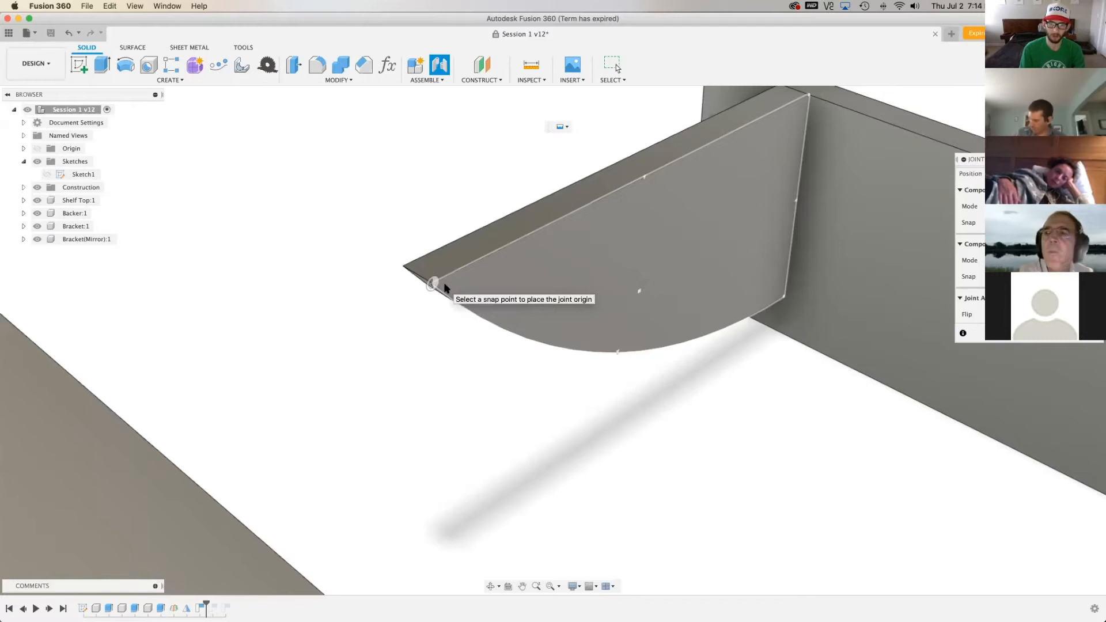
scroll(445, 287, "down", 2)
scroll(510, 285, "down", 3)
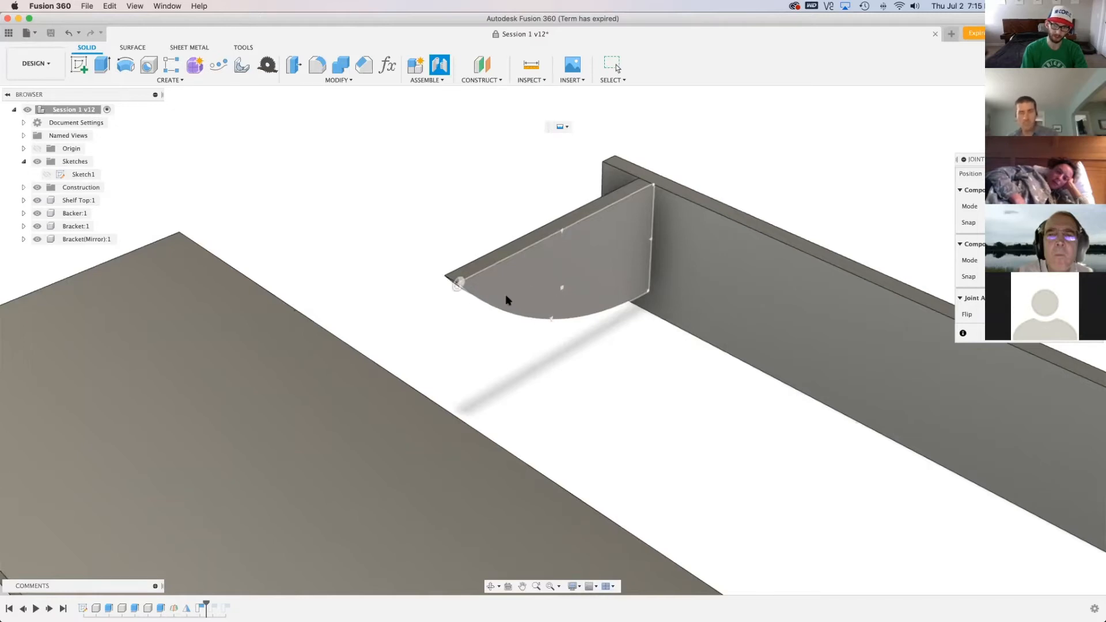
left_click(563, 236)
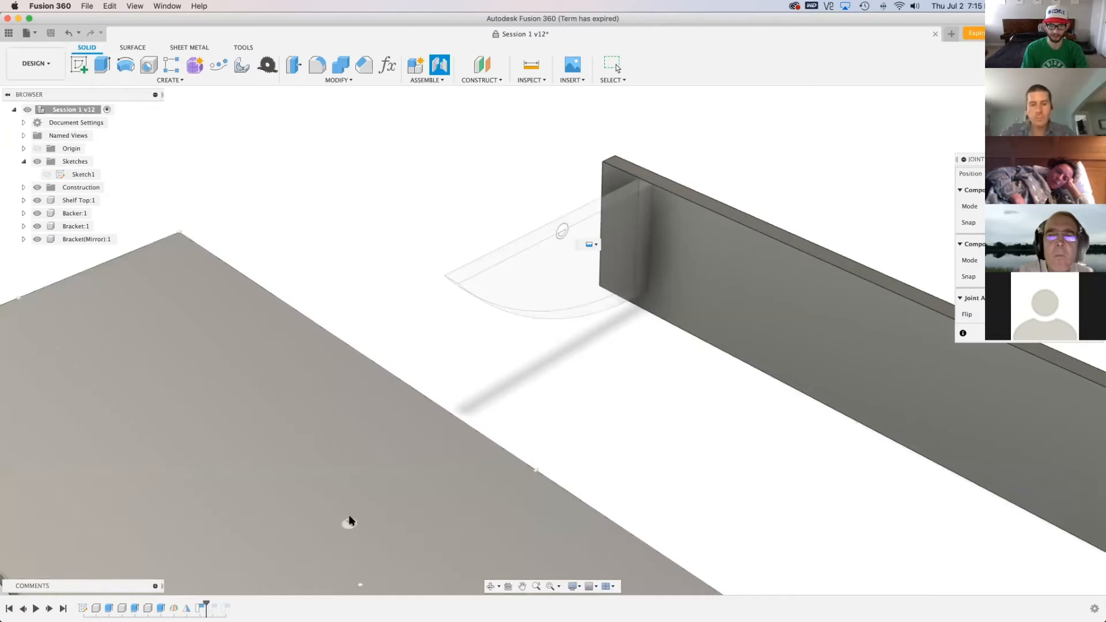
scroll(348, 287, "down", 4)
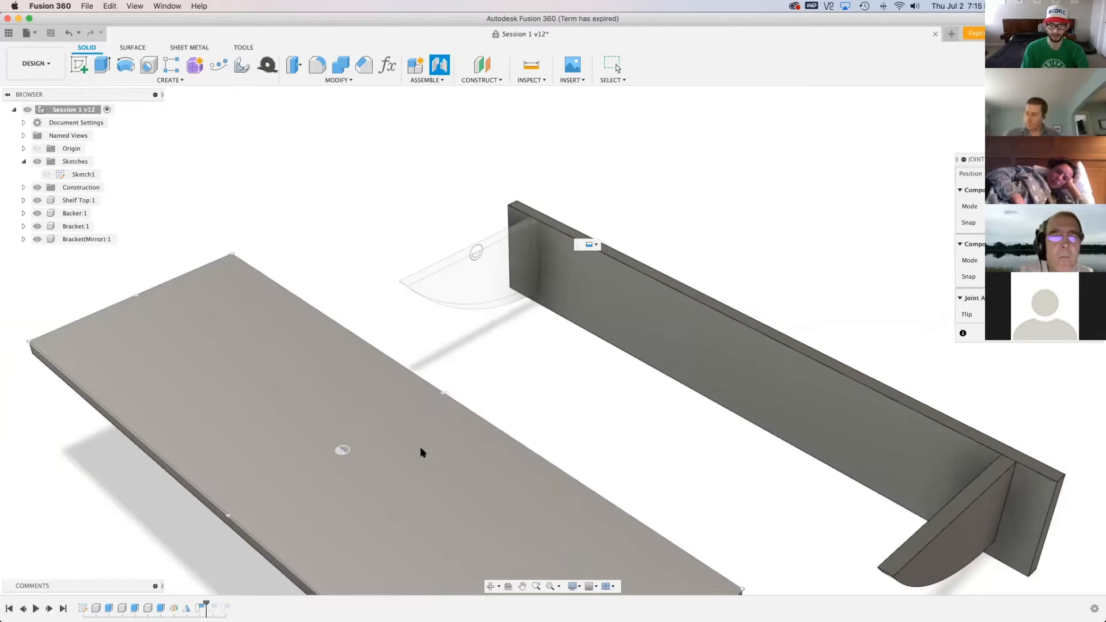
left_click(444, 418)
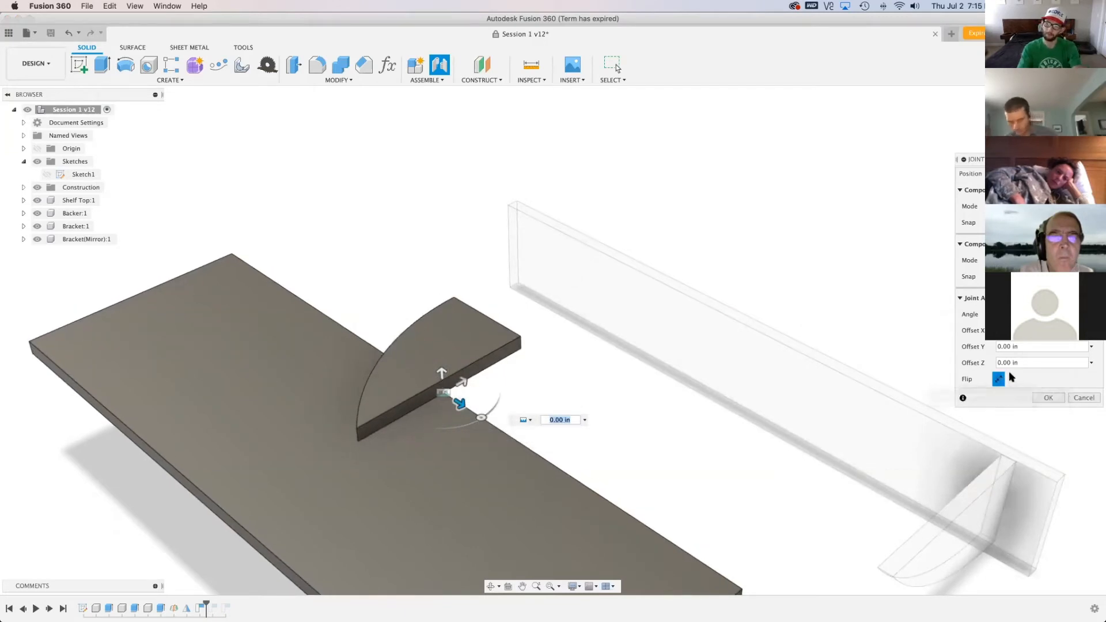
Flip the bracket over the joint origin so its thickness lines up with the shelf top
left_click_drag(1046, 164, 672, 151)
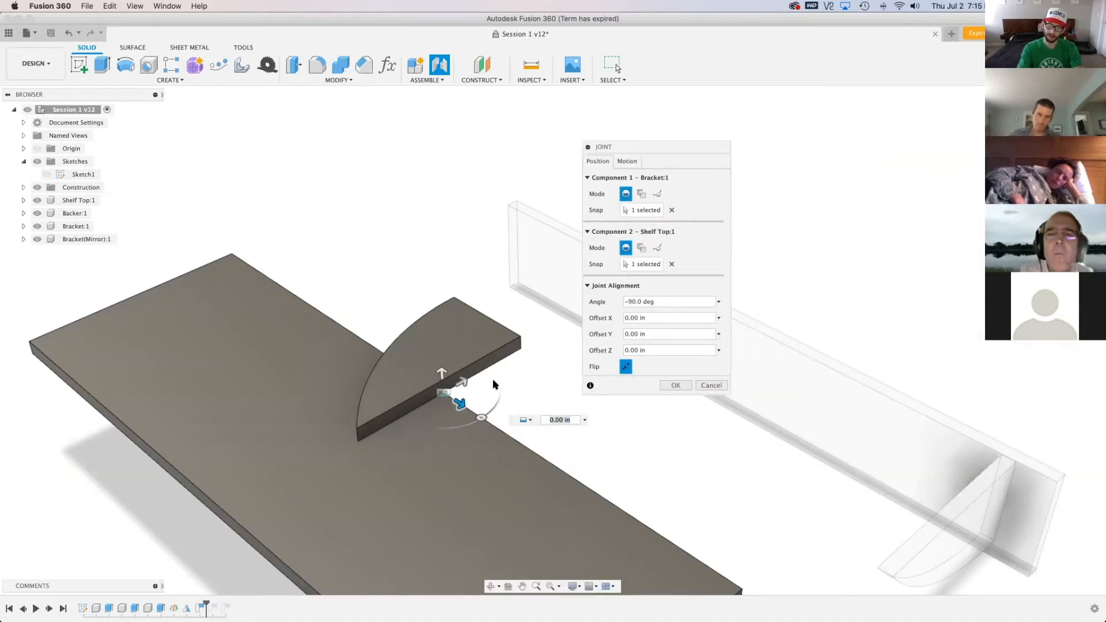
left_click(626, 367)
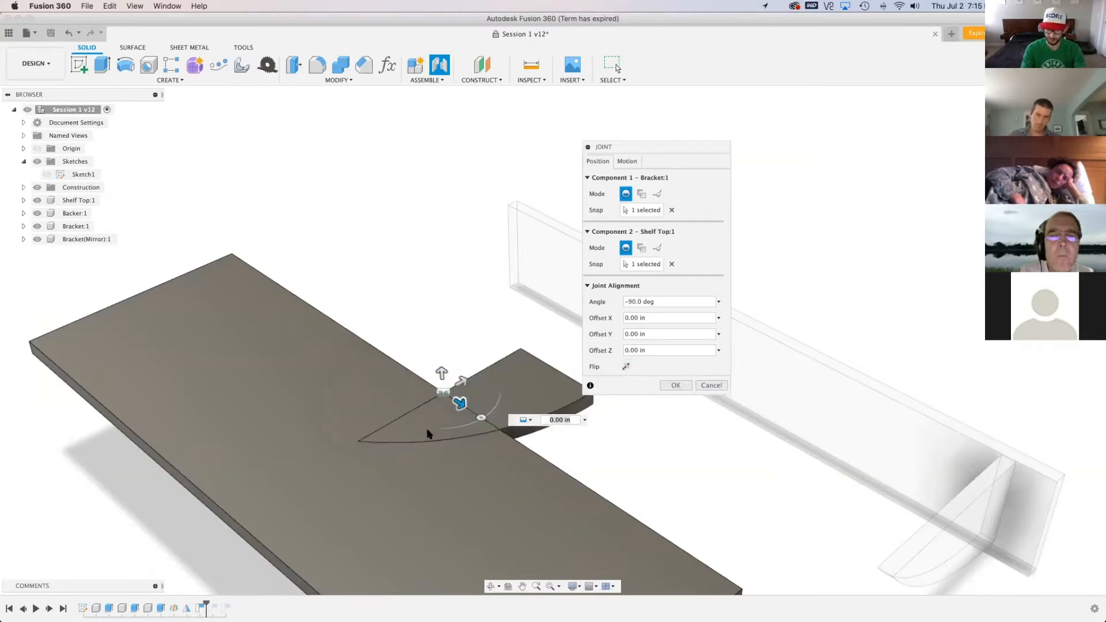
scroll(429, 430, "up", 3)
scroll(320, 455, "up", 2)
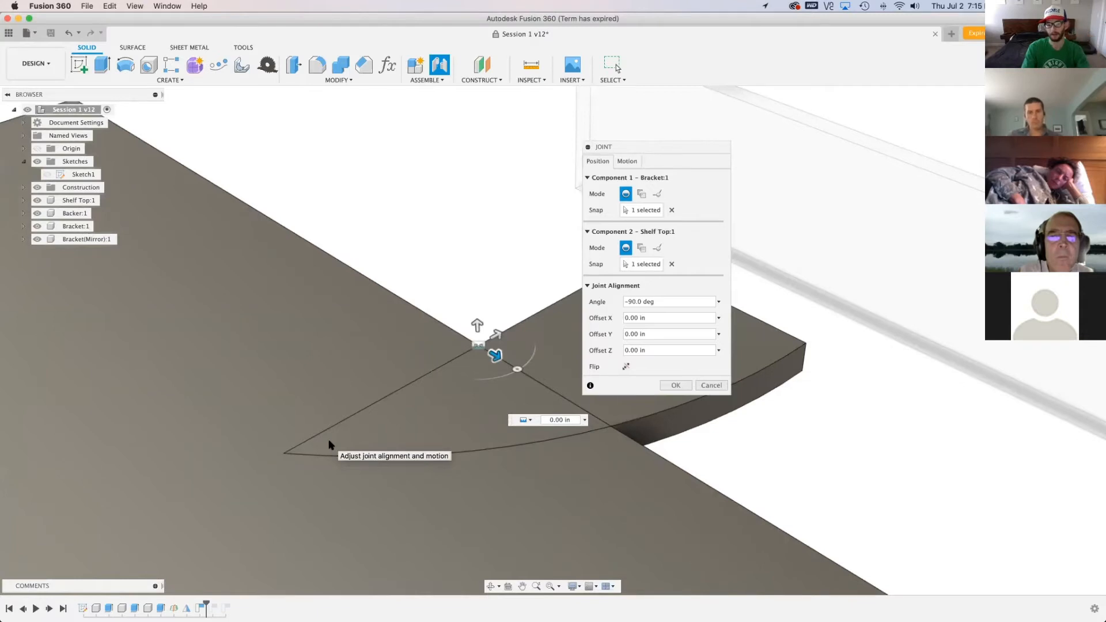
scroll(358, 311, "down", 4)
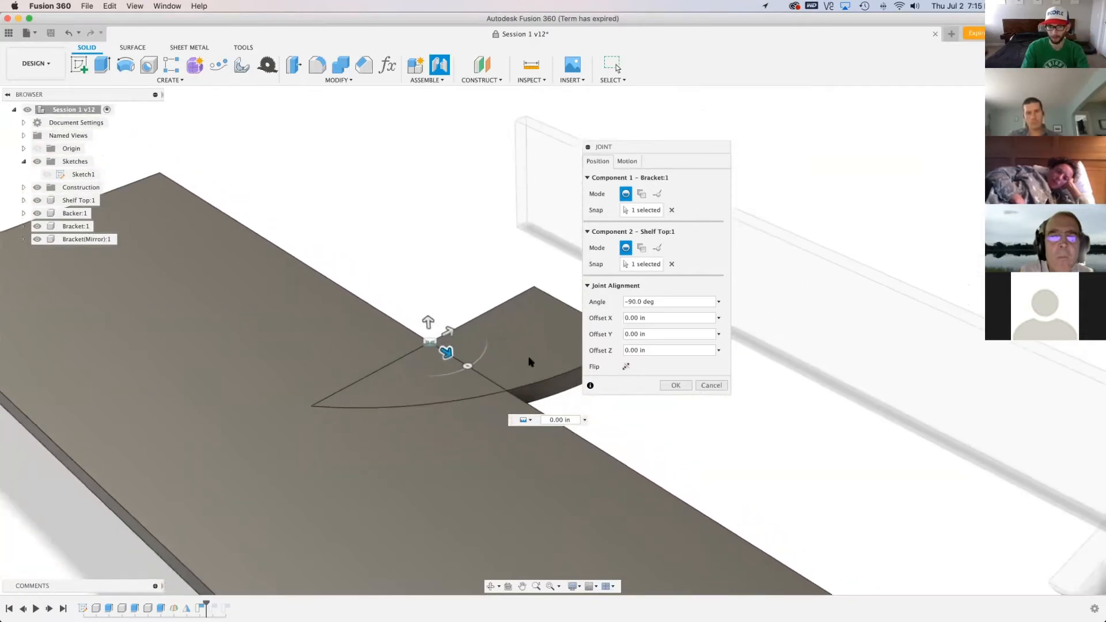
Set the joint angle to 0 degrees and the Y offset to about 1.496 in, and accept the joint
scroll(530, 362, "down", 1)
left_click_drag(468, 370, 481, 324)
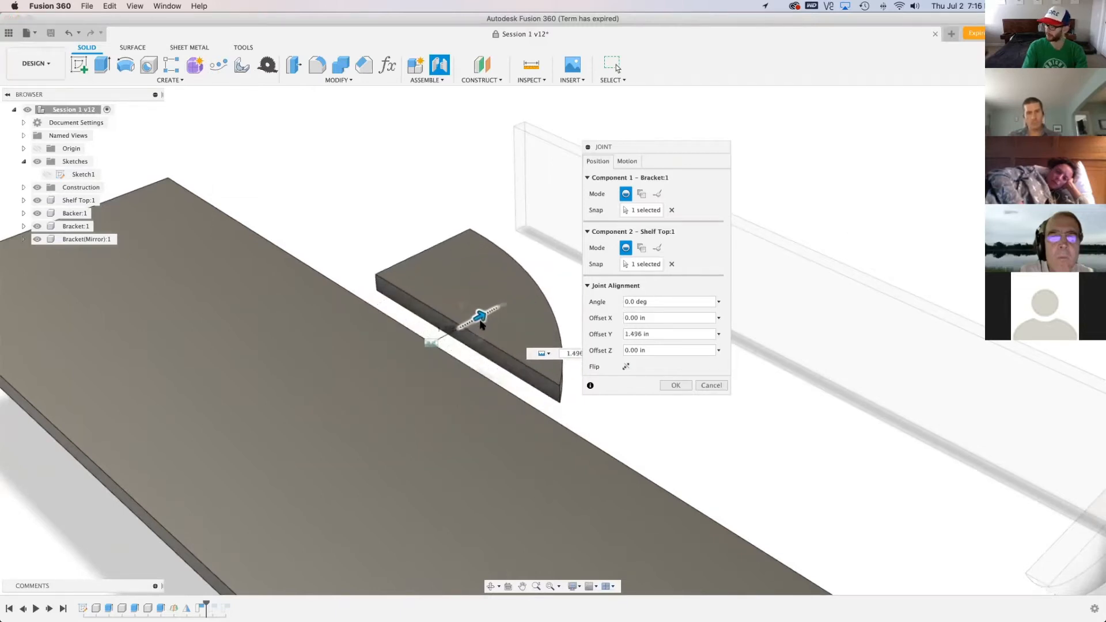
scroll(382, 445, "down", 2)
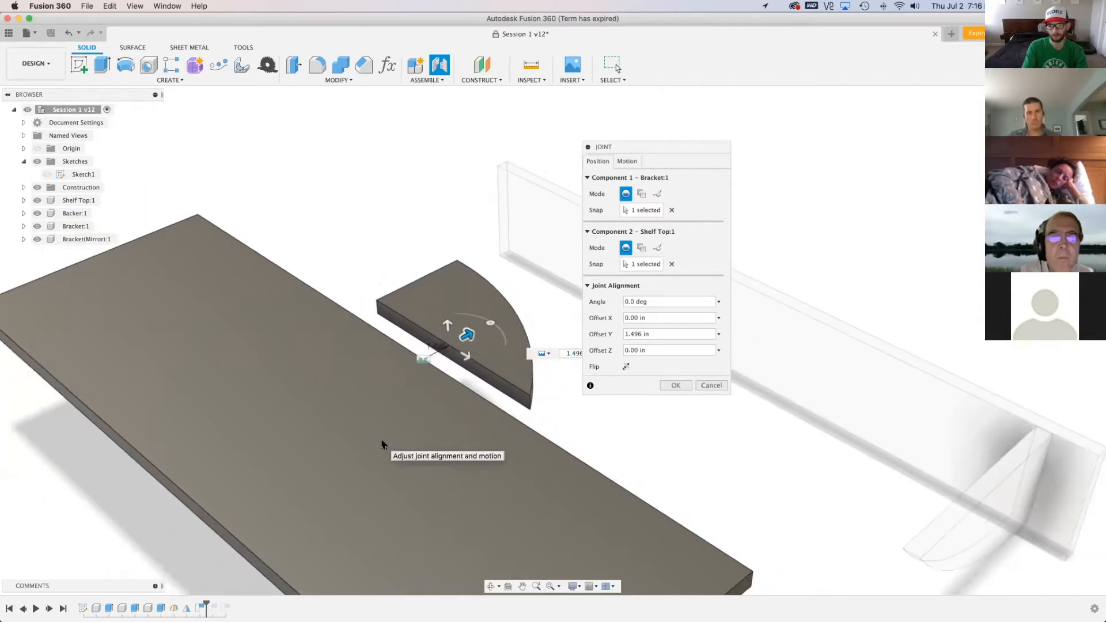
left_click(676, 385)
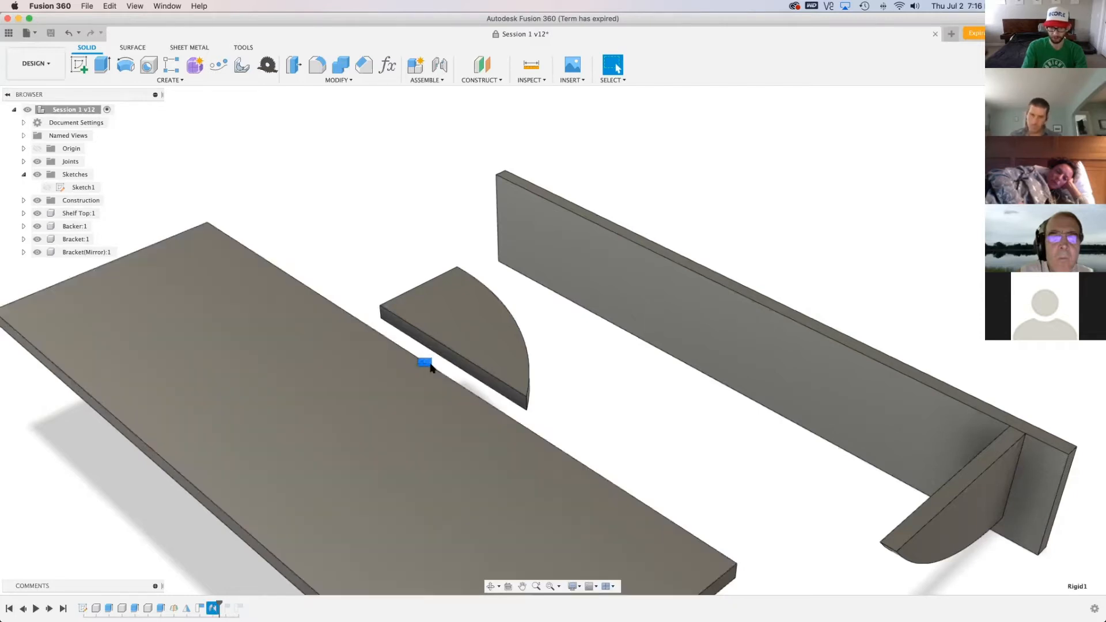
Test the joint by moving the shelf top and bracket together, and revert them to their previous position
left_click(387, 252)
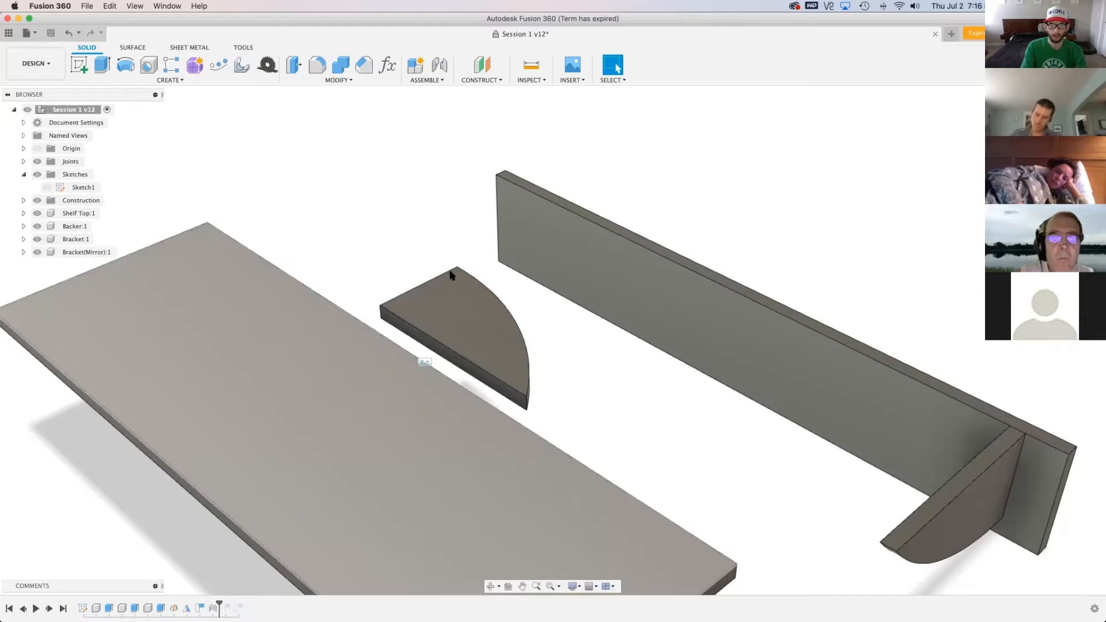
left_click_drag(250, 322, 438, 317)
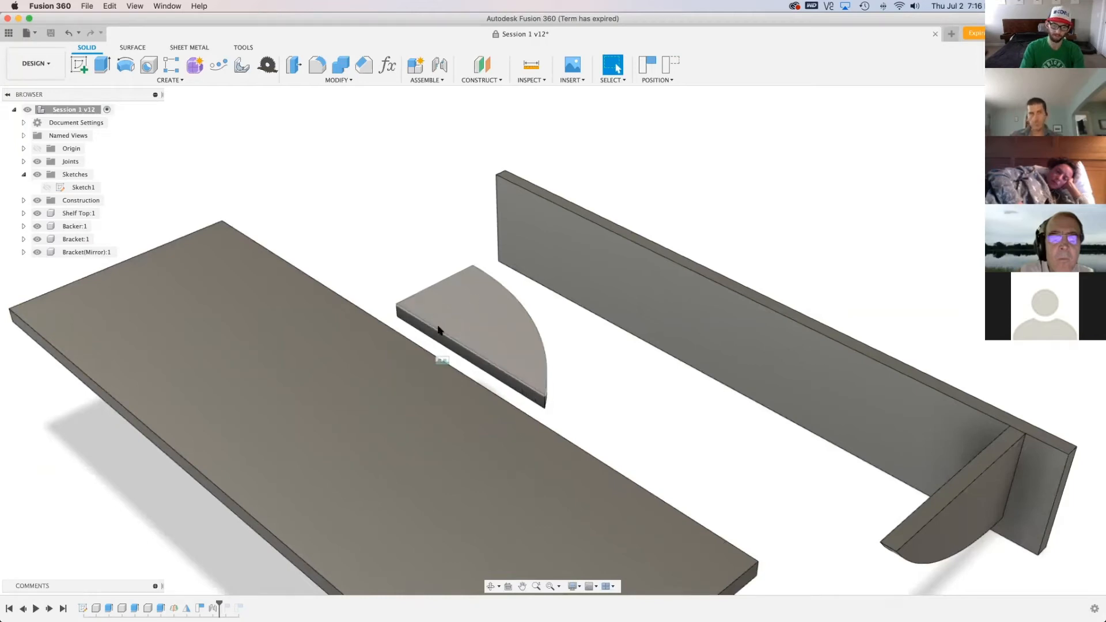
left_click(674, 65)
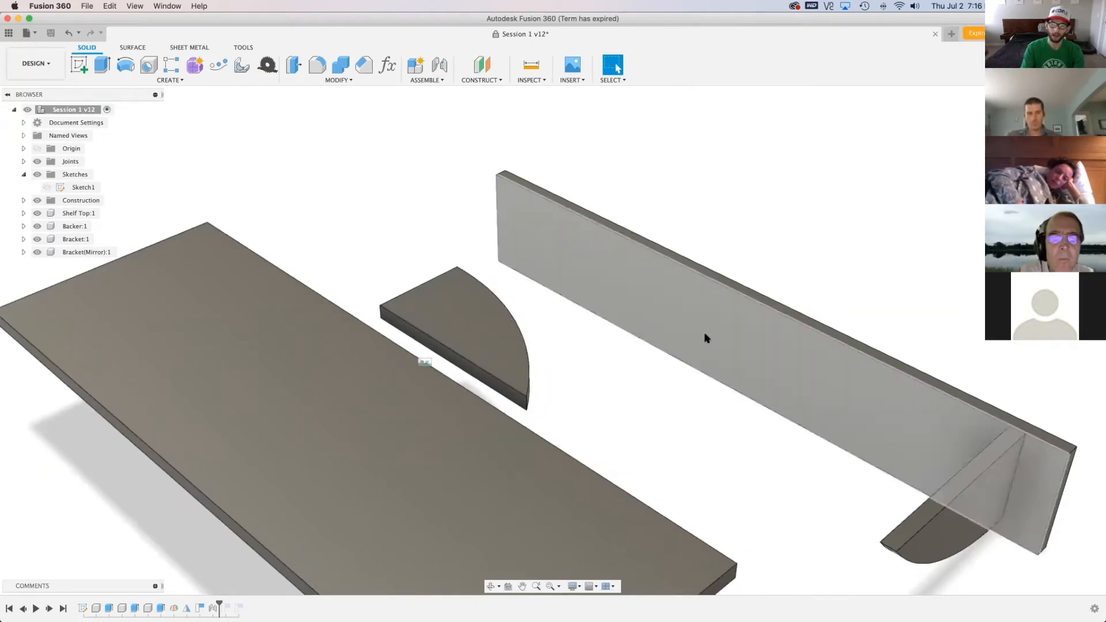
Joint the backer's long edge midpoint to the free long edge of the shelf top, flipped flat and with a Y offset of about -2.28 in
scroll(573, 218, "down", 5)
key("j")
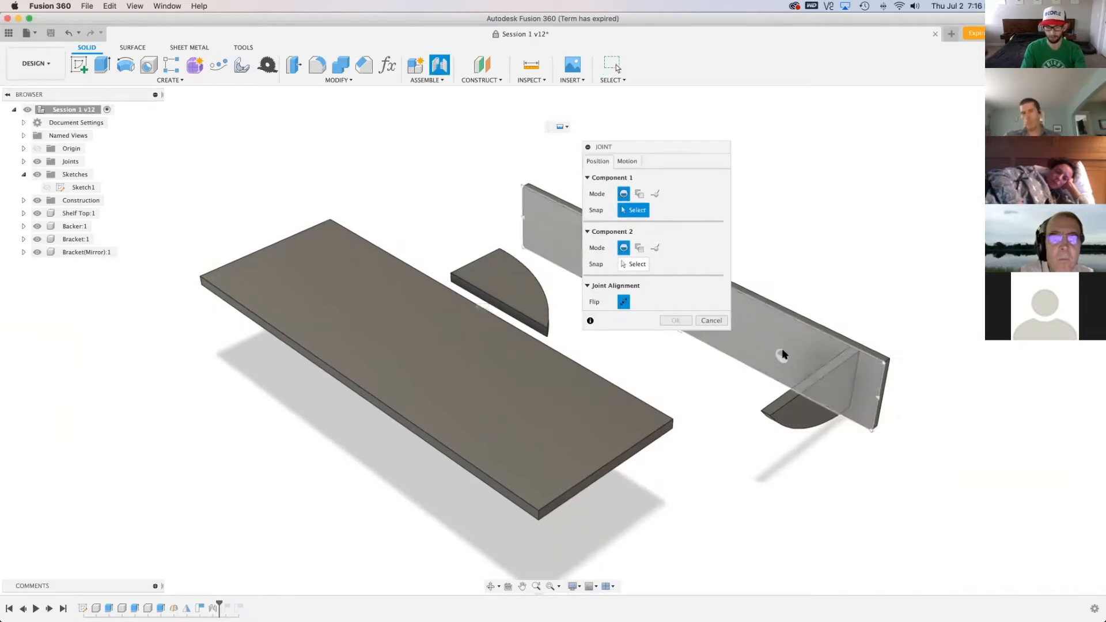
left_click(732, 295)
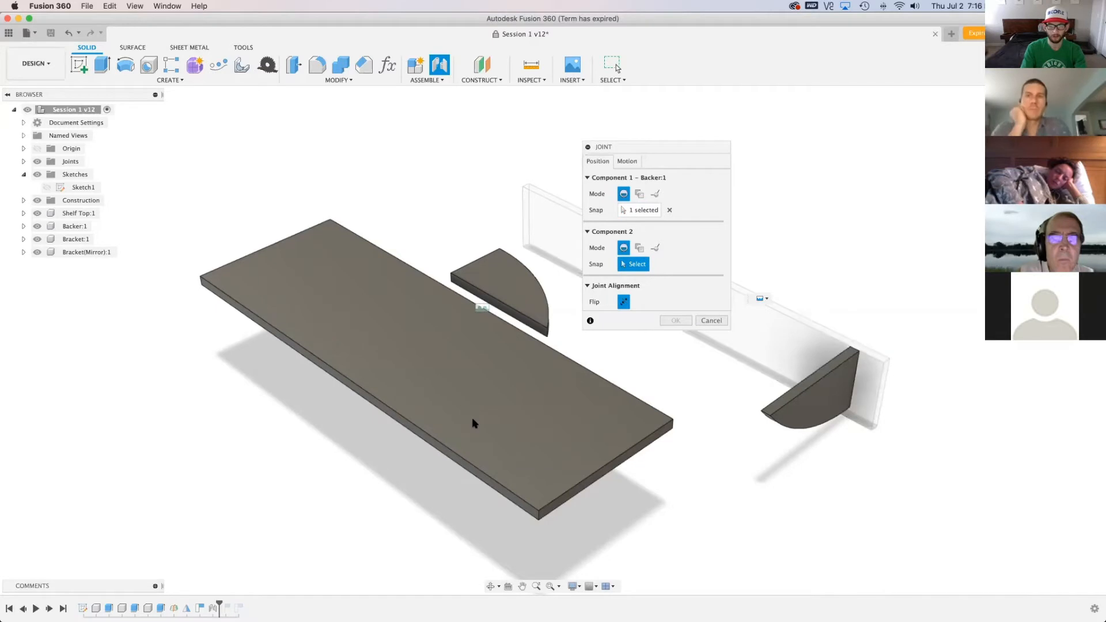
left_click(362, 369)
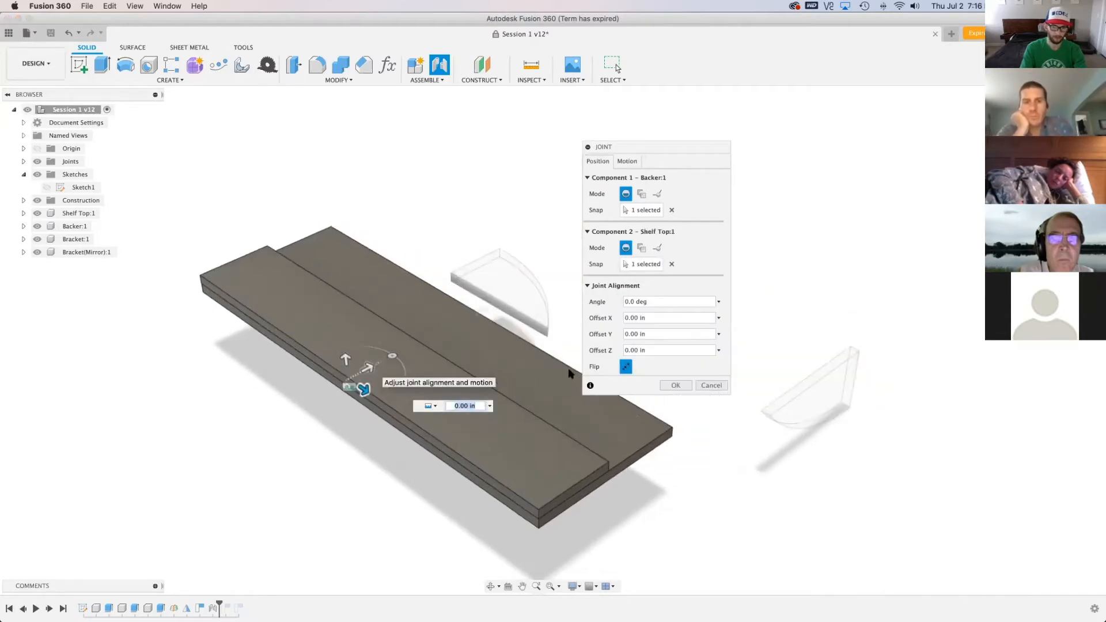
left_click(626, 367)
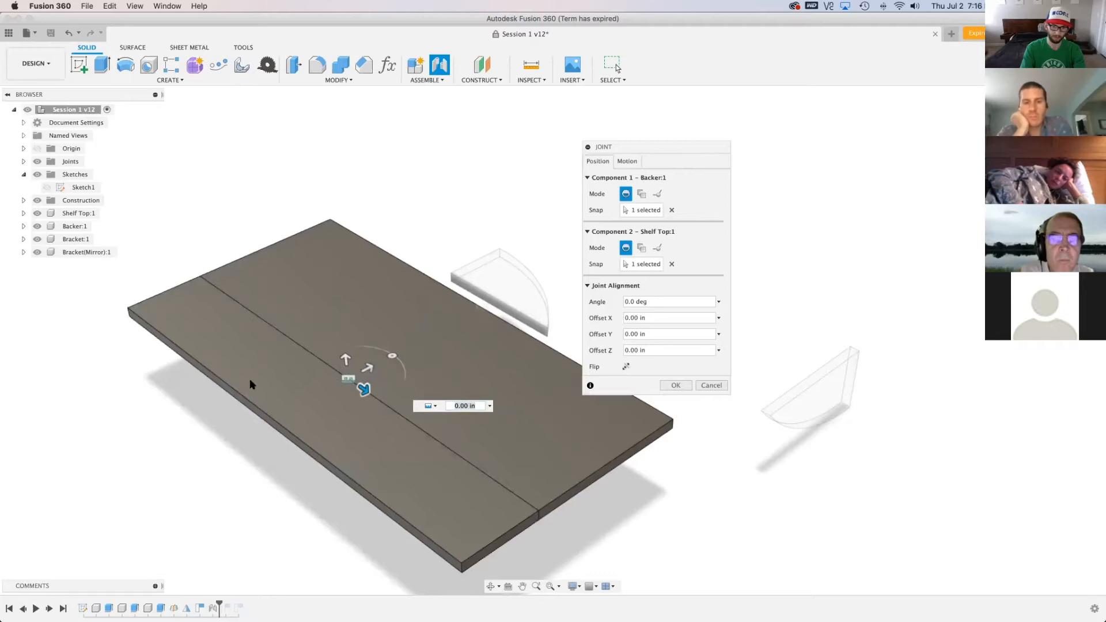
left_click_drag(363, 390, 340, 382)
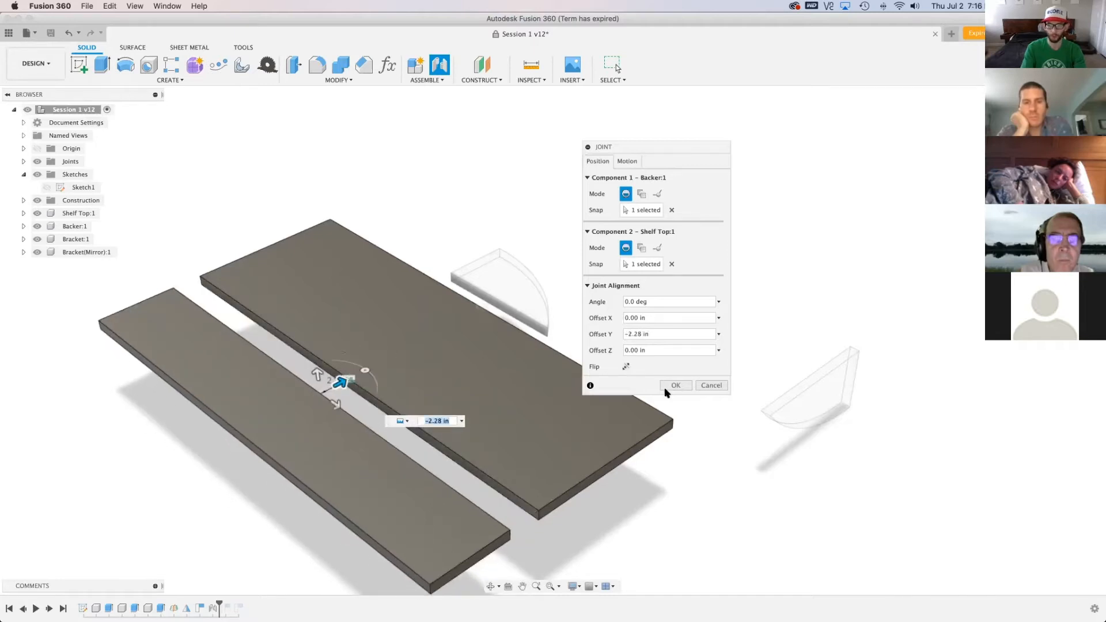
left_click(675, 385)
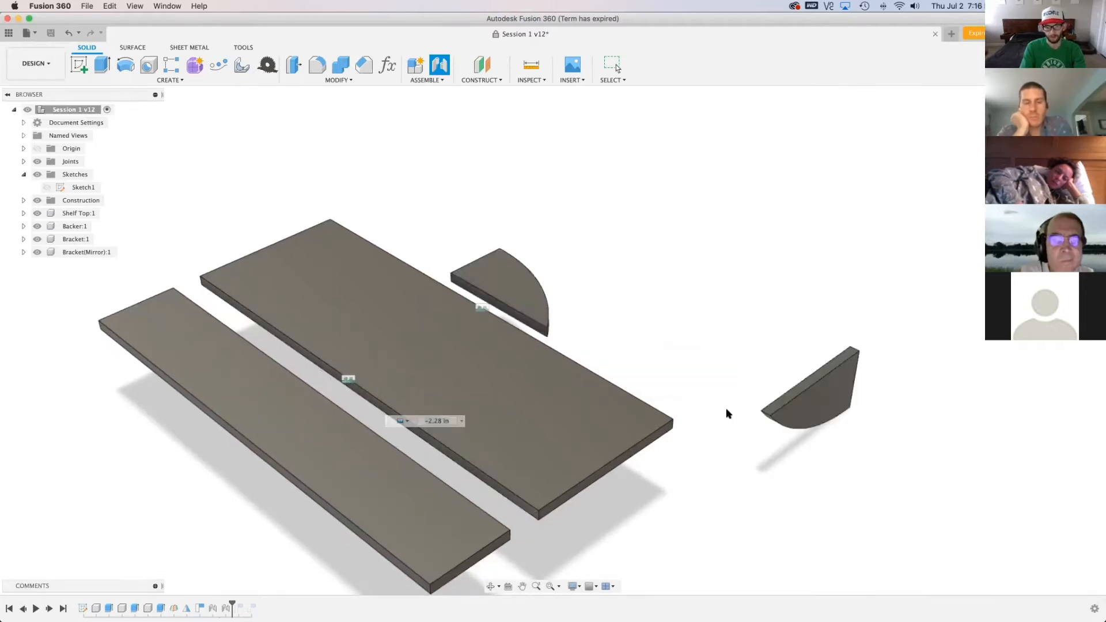
Joint the mirrored bracket flat beside the other bracket, flipped, at 90 degrees with X offset about 2.201 in and Y offset about -6.509 in
key("j")
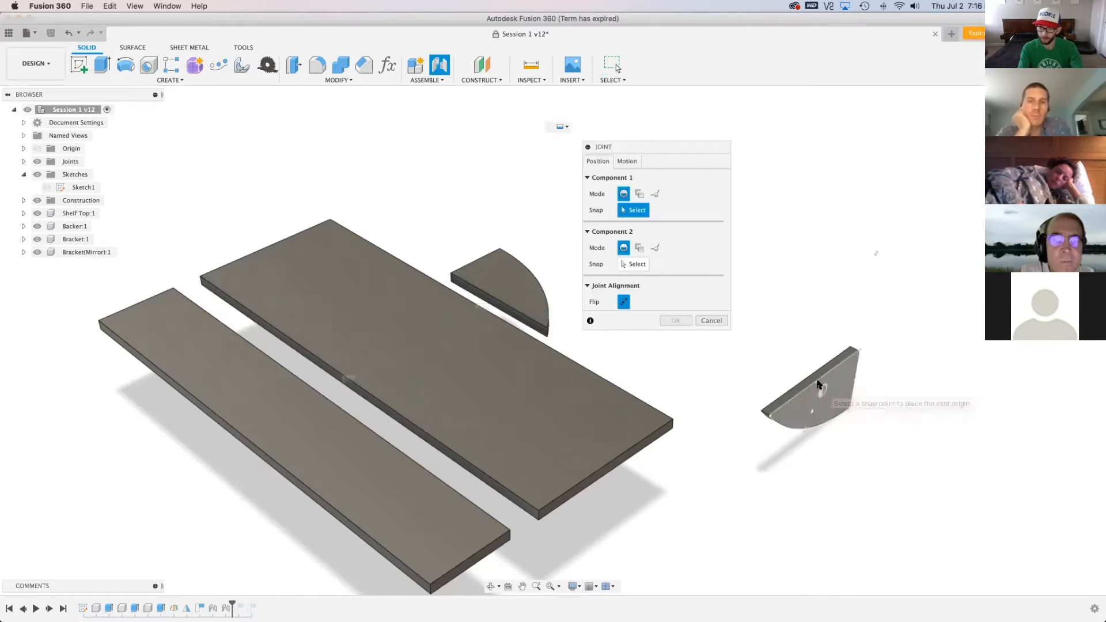
left_click(822, 384)
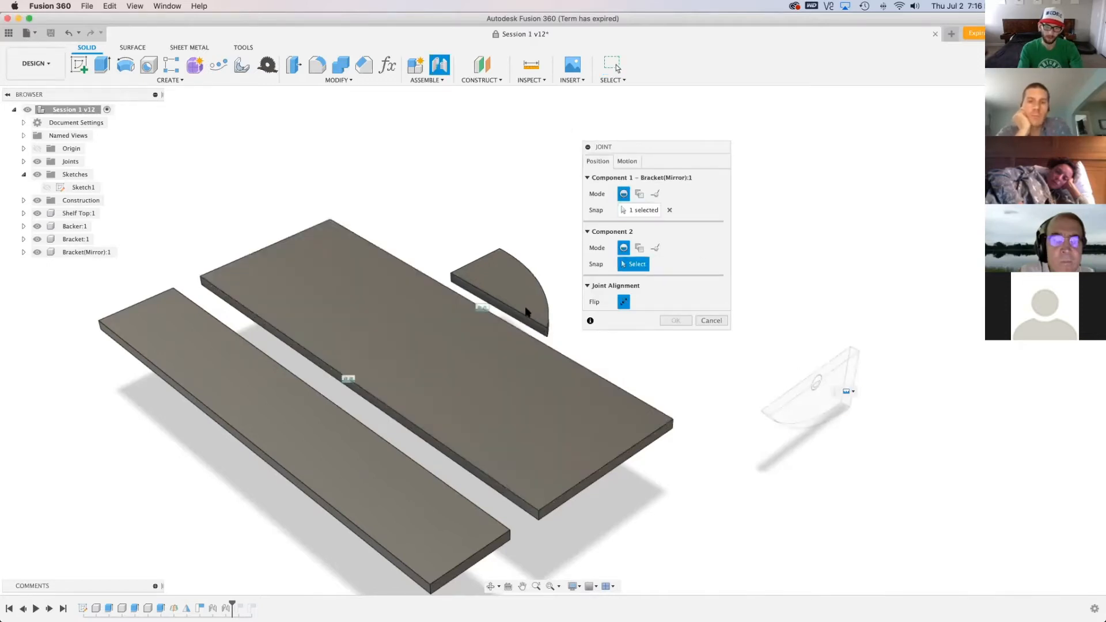
left_click(513, 281)
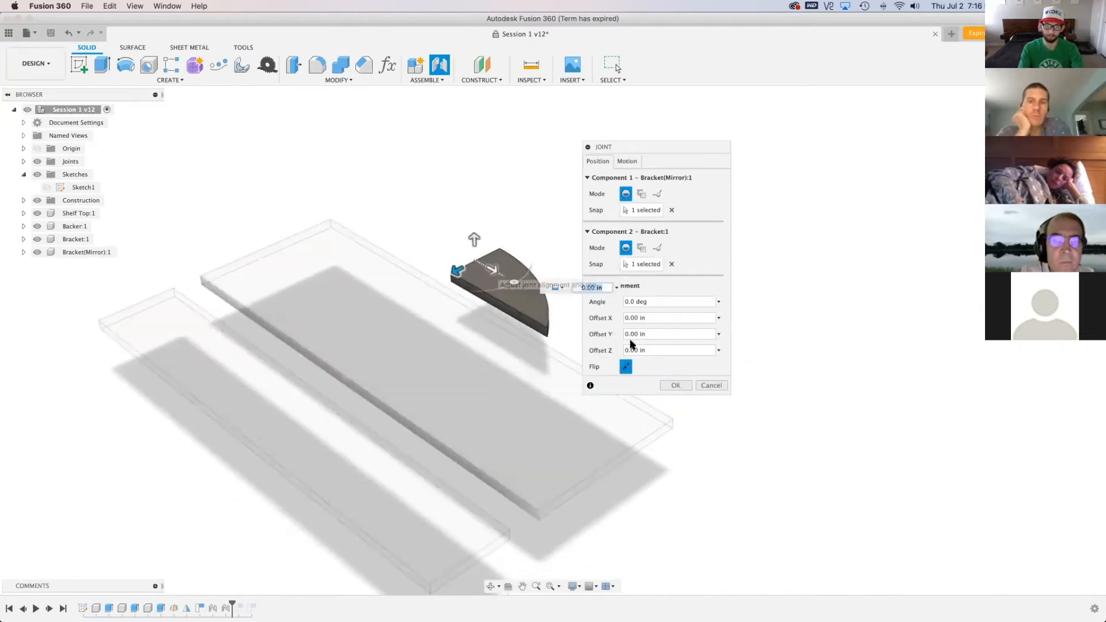
left_click(628, 367)
left_click_drag(513, 283, 535, 230)
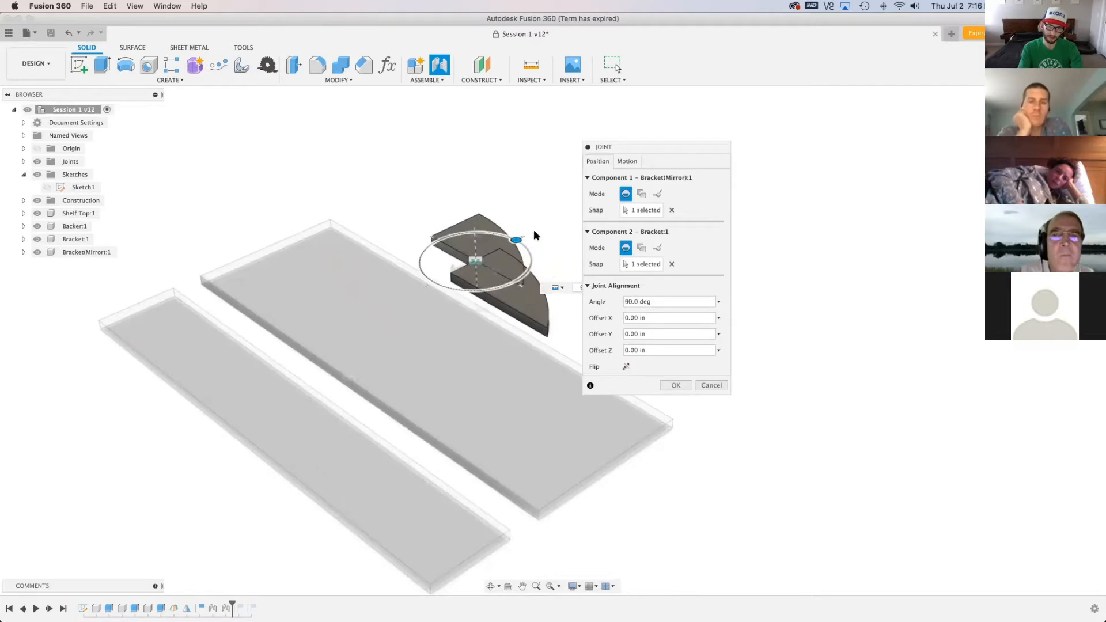
left_click_drag(483, 265, 411, 250)
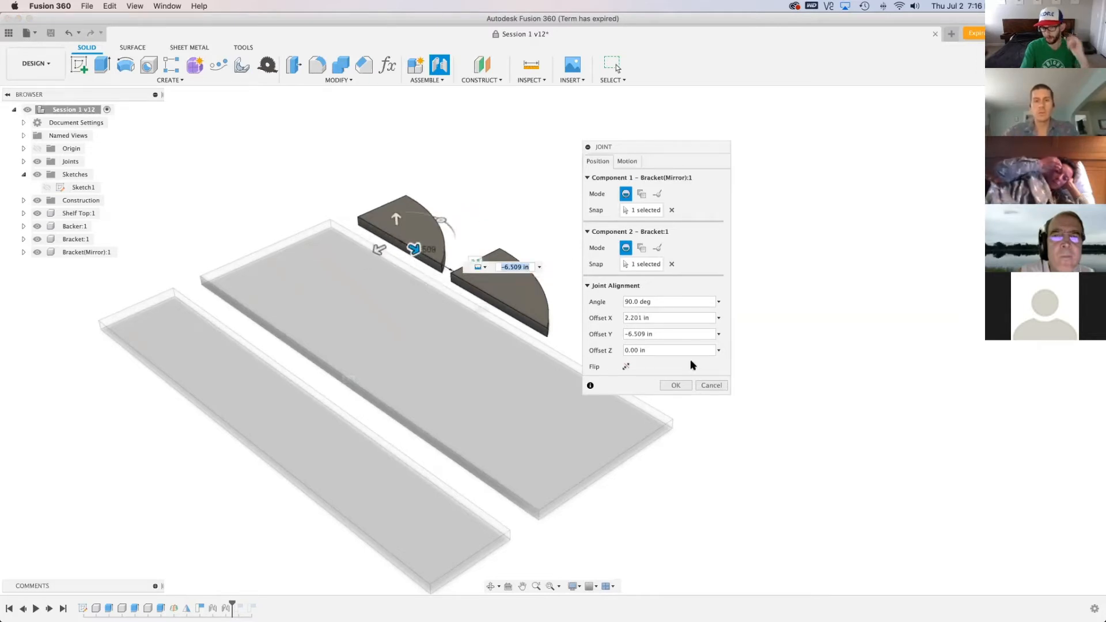
left_click(685, 385)
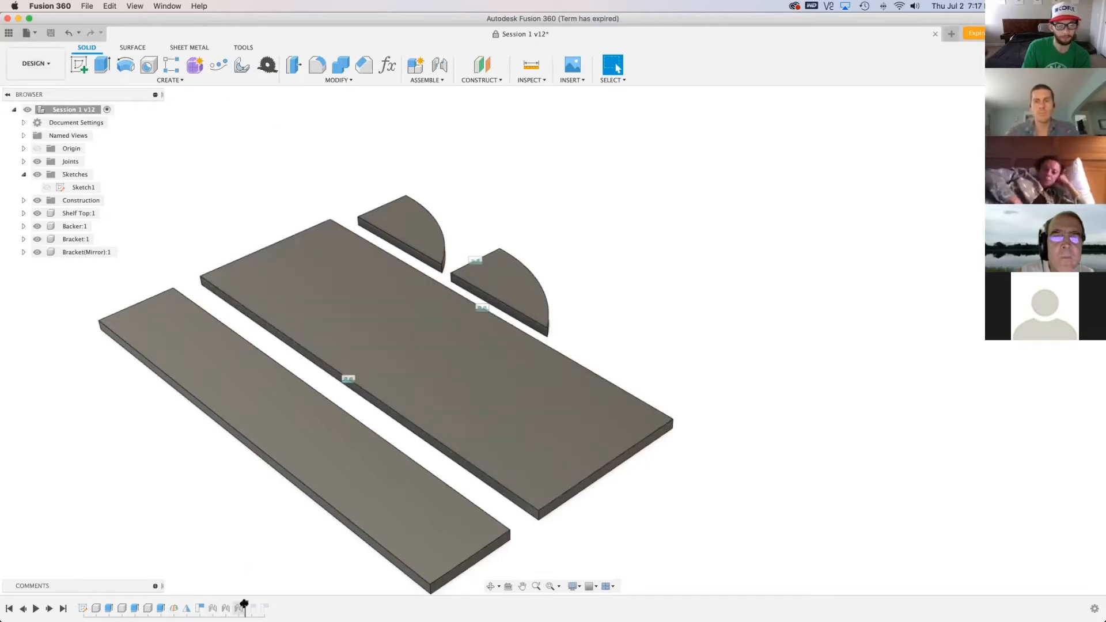
Roll the timeline back to just before the captured position and set the MapBoards arrange type to Fill Boards Diagonally
left_click_drag(245, 605, 206, 608)
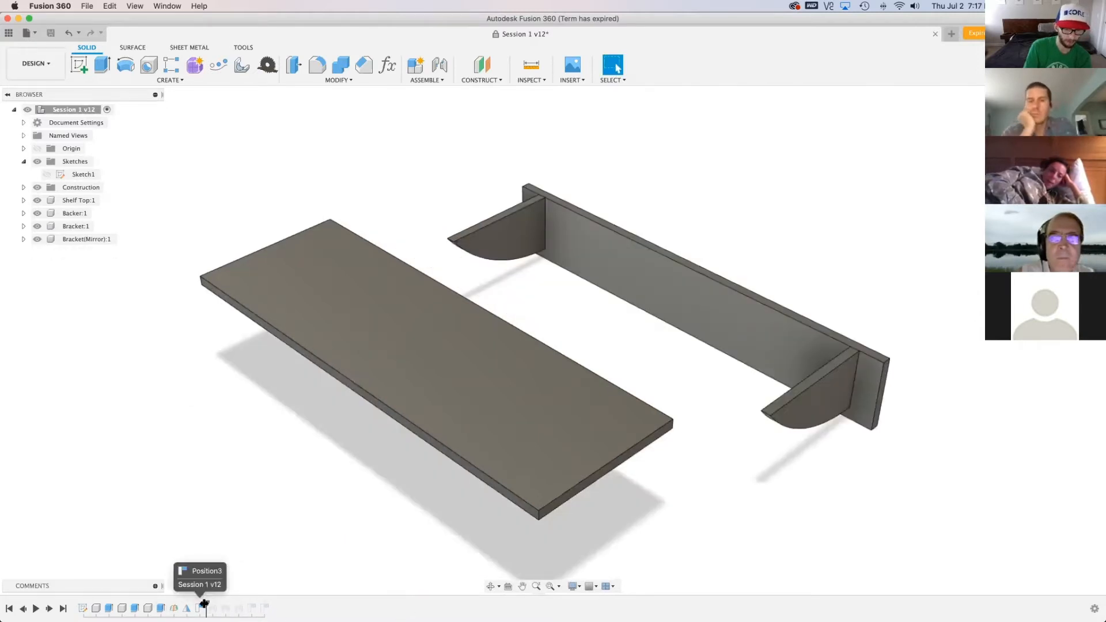
left_click_drag(197, 608, 193, 608)
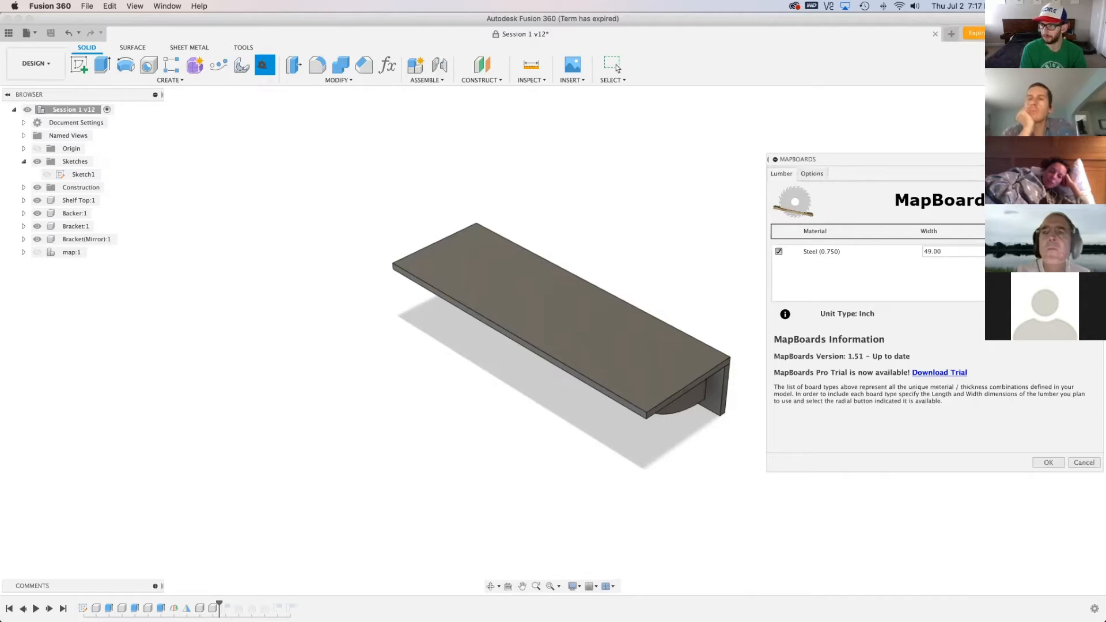
left_click(1026, 252)
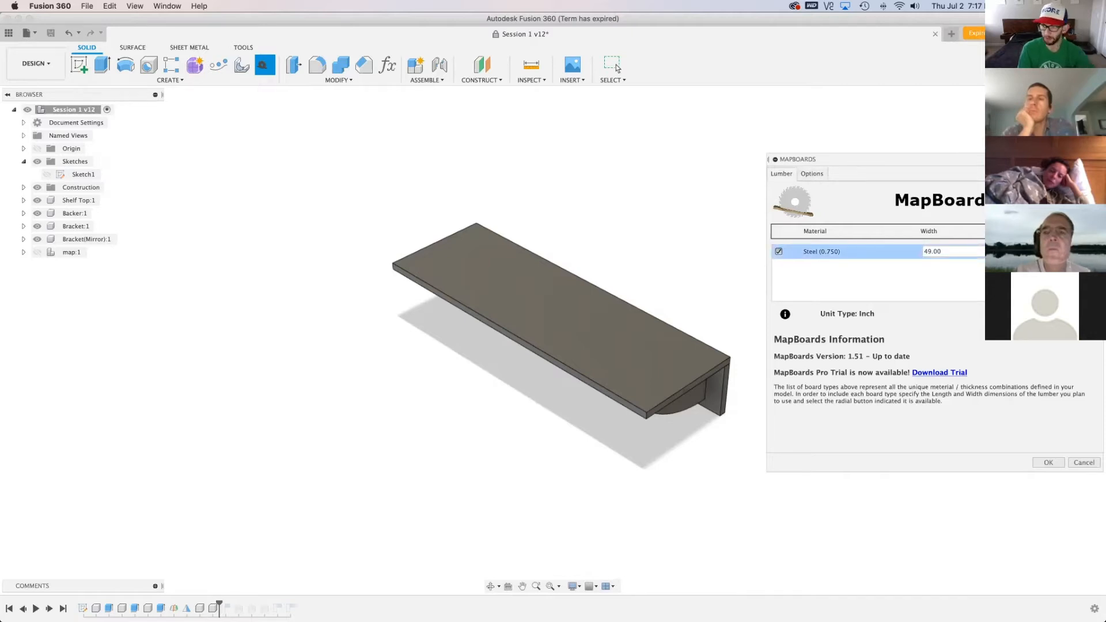
left_click(818, 177)
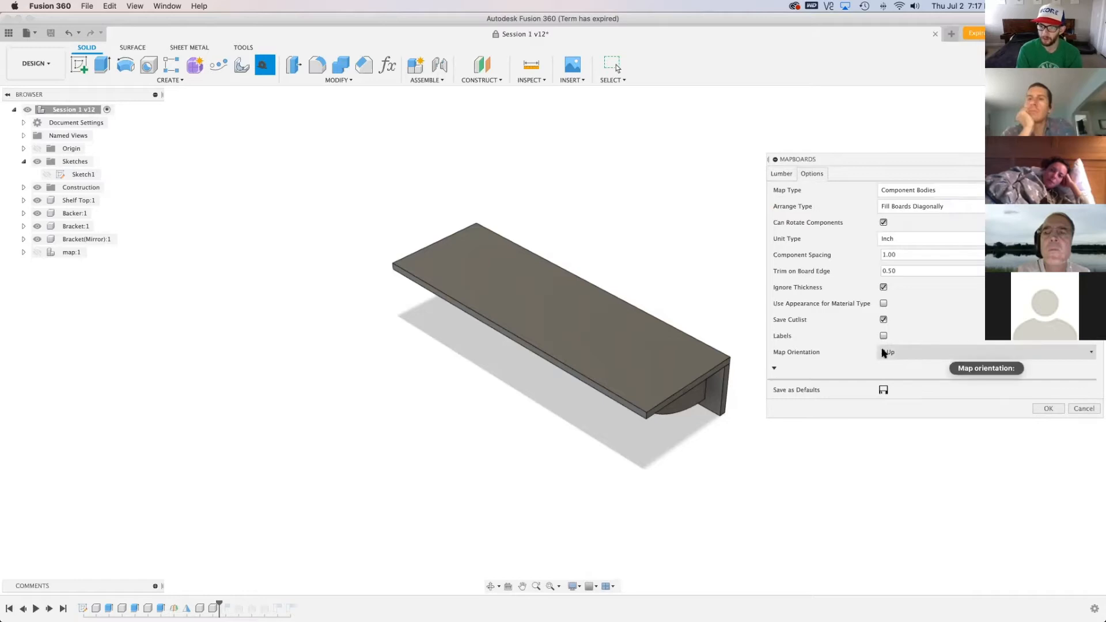
left_click(950, 209)
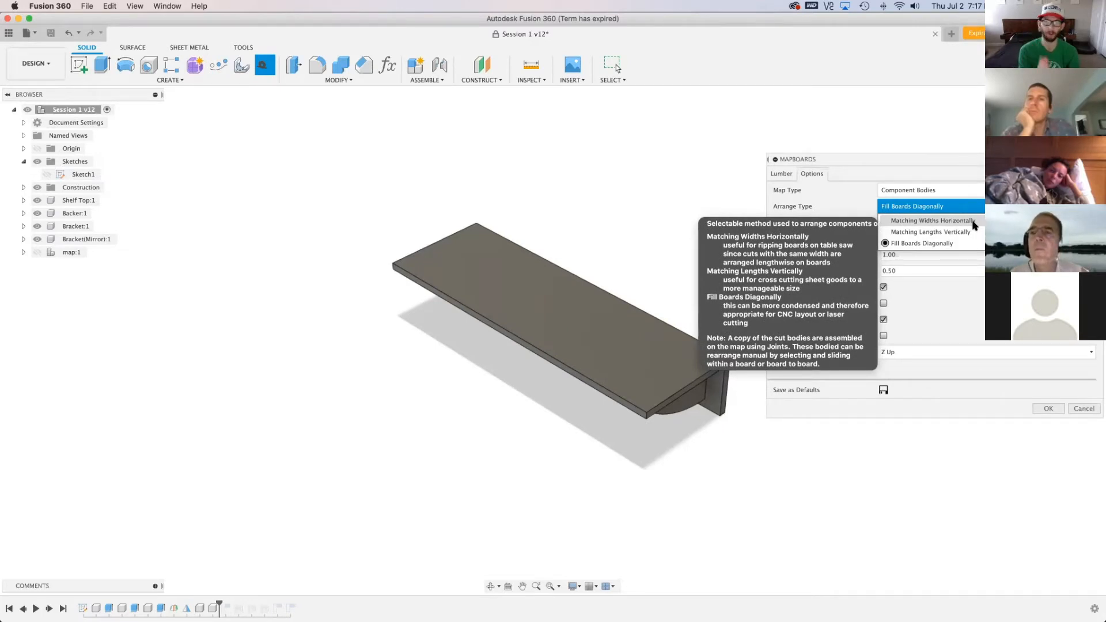
left_click(955, 245)
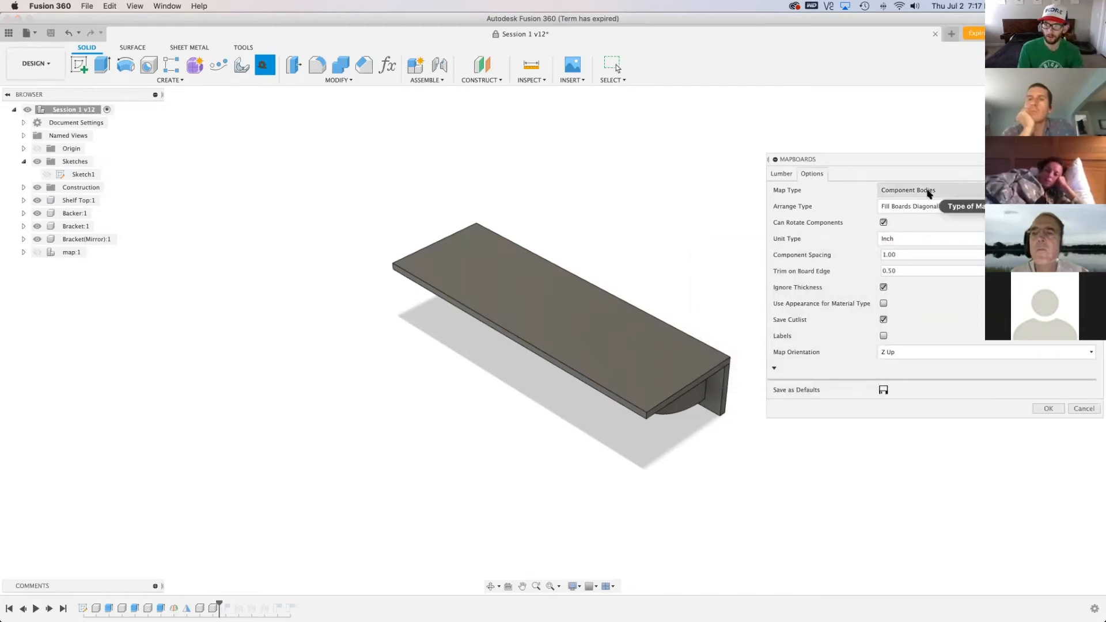
Set the MapBoards trim on board edge to 1 in, generate the map, and save the cutlist as Session 1.csv on the Desktop
double_click(891, 271)
type("1")
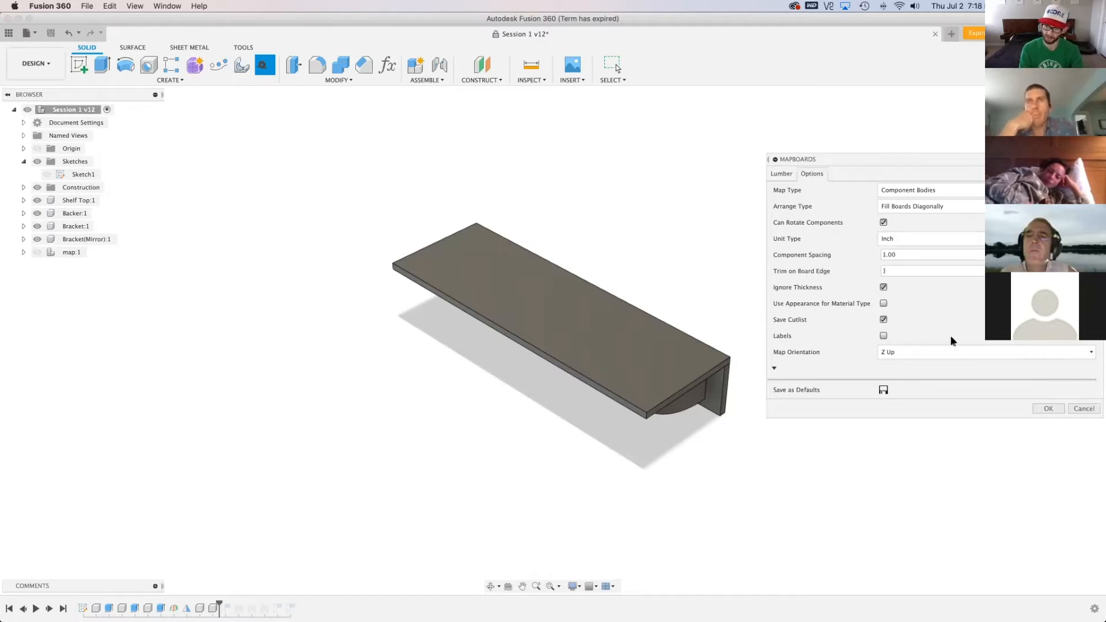
left_click(1049, 409)
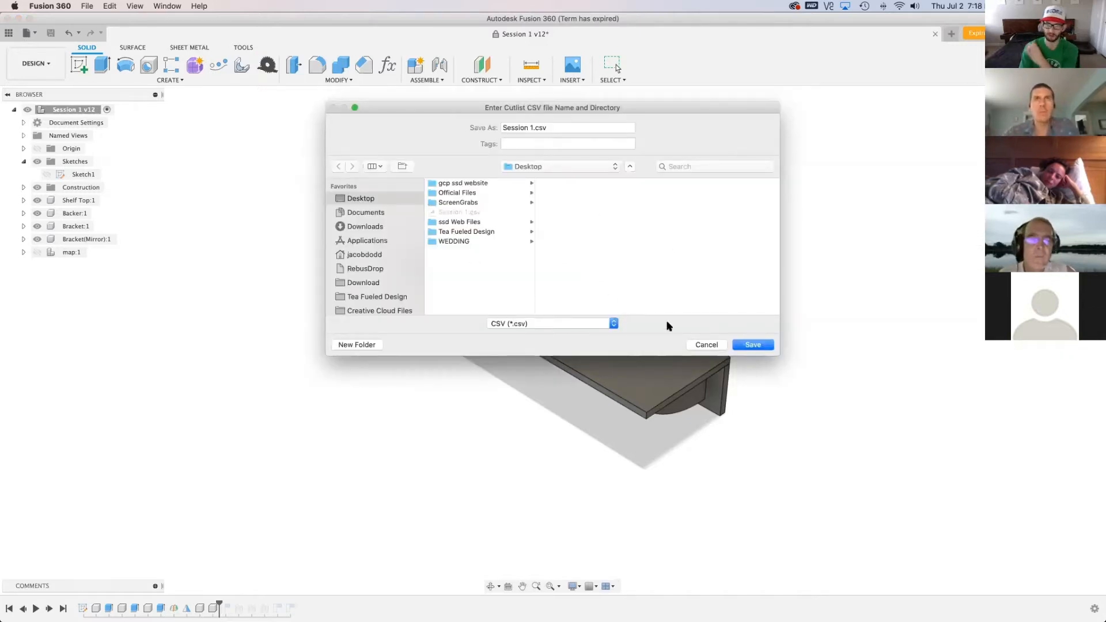
left_click(759, 346)
left_click(630, 176)
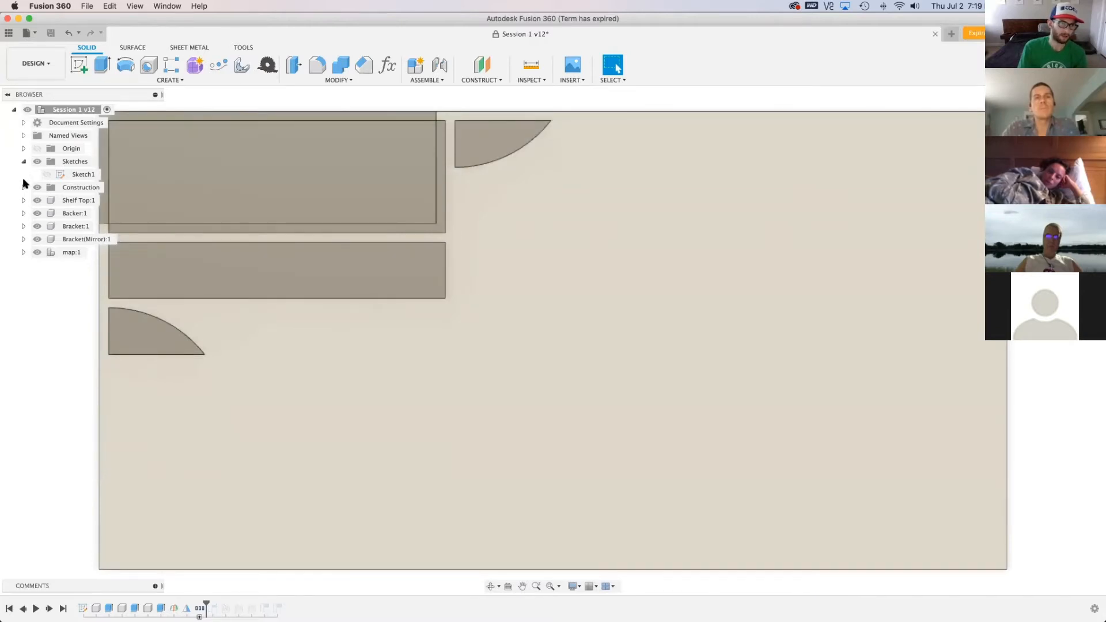
Hide the original Shelf Top, Backer, Bracket and Bracket(Mirror) components, leaving only the map shown
left_click(37, 201)
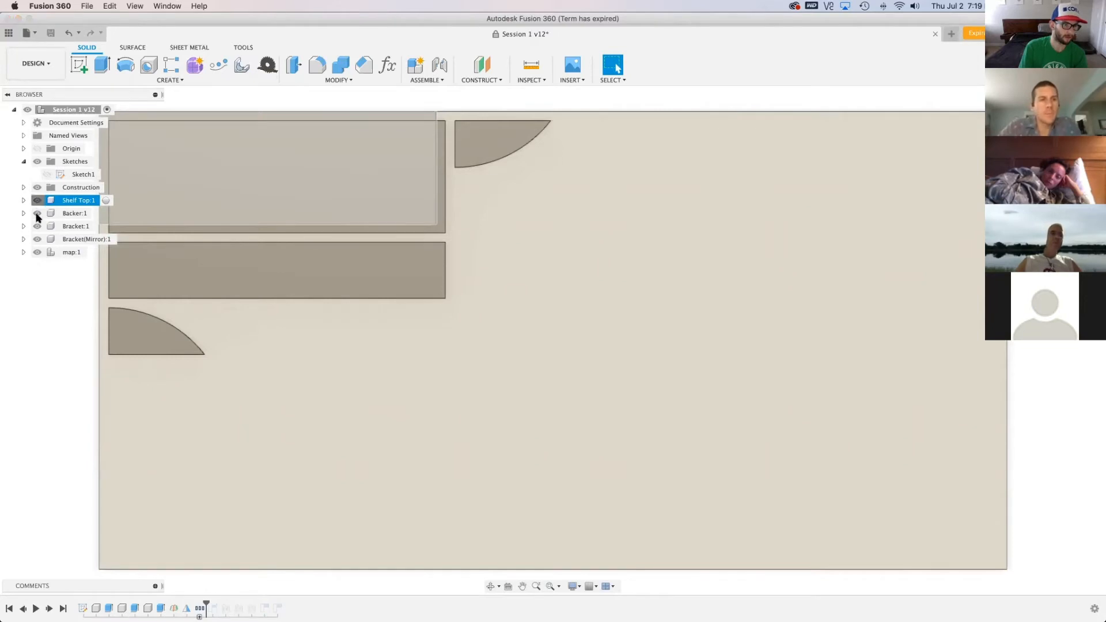
left_click(36, 213)
left_click(37, 227)
left_click(36, 239)
scroll(706, 442, "down", 3)
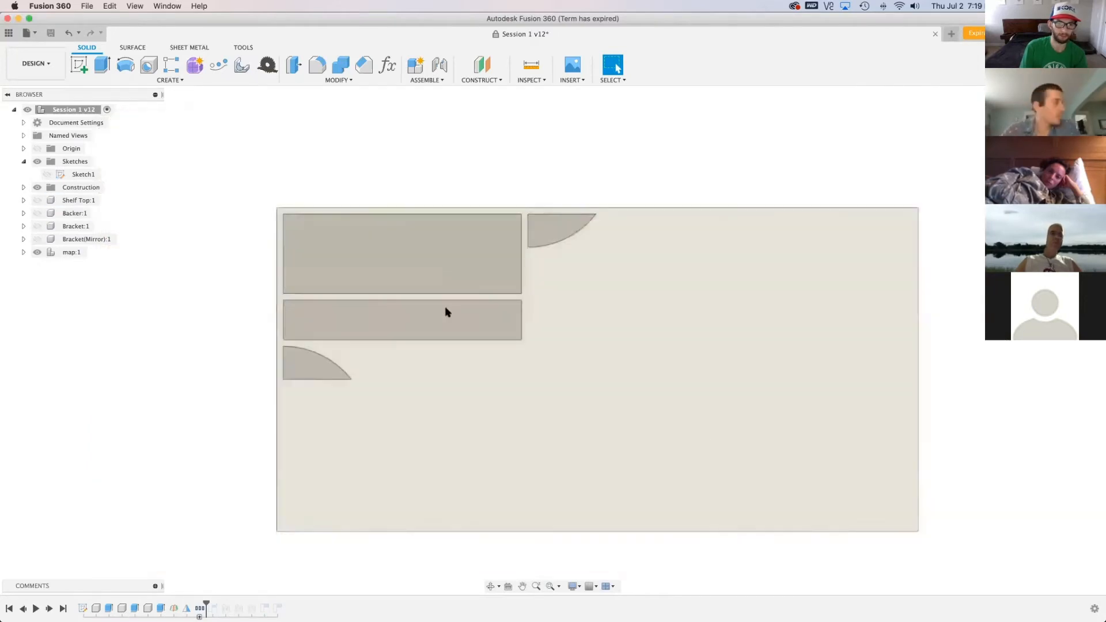
scroll(261, 237, "up", 2)
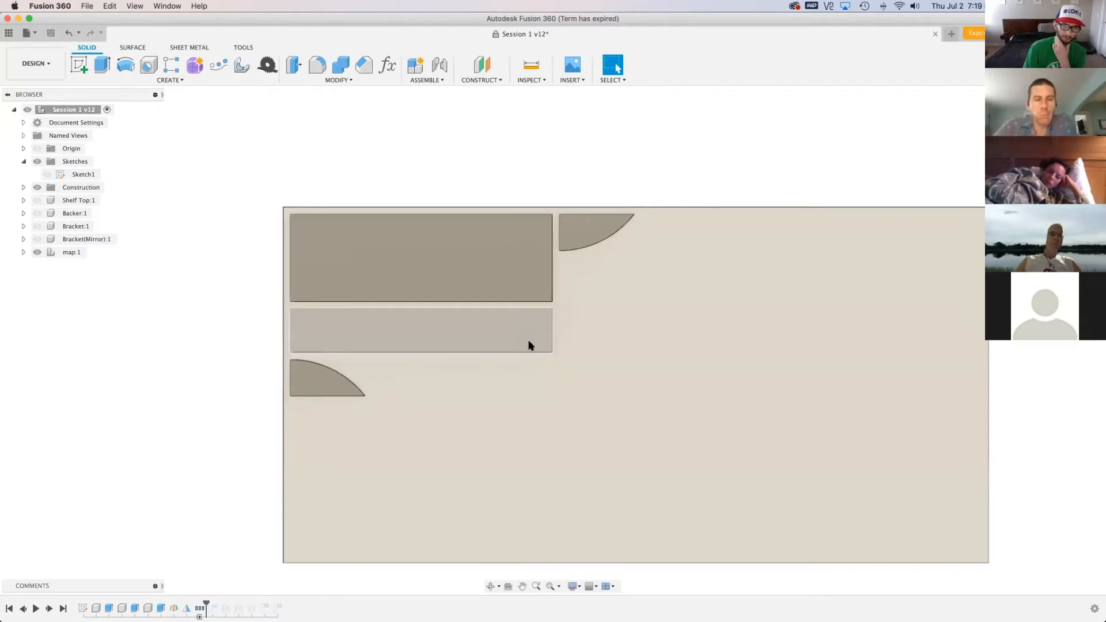
Show the original shelf top, try moving it below the backer copy on the map, and revert its position
left_click(500, 273)
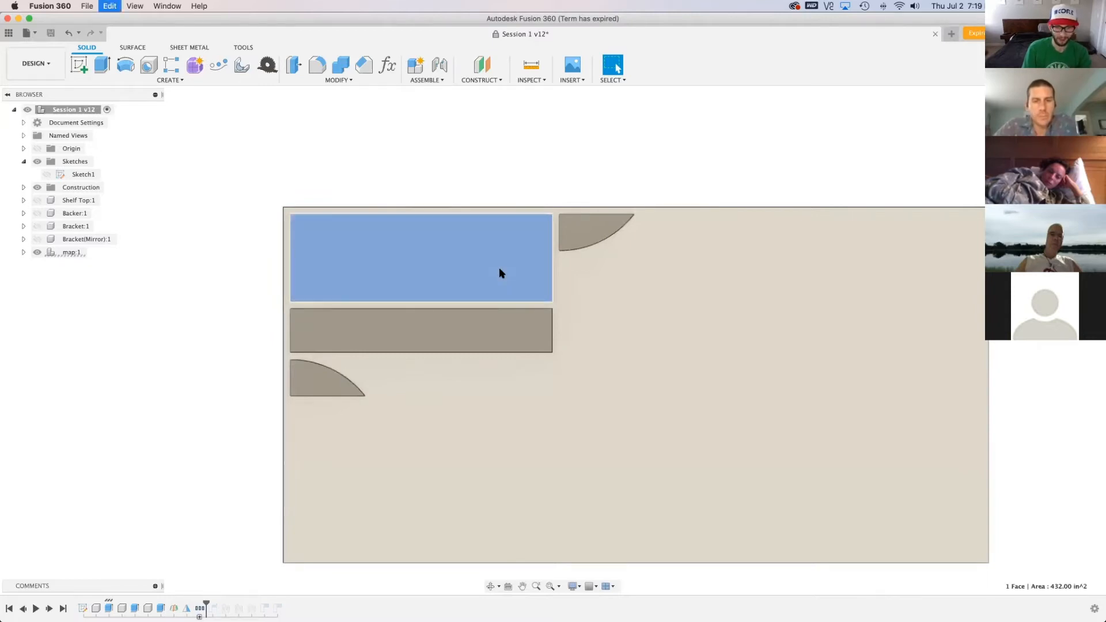
left_click(86, 201)
left_click(201, 225)
left_click(86, 202)
key("v")
left_click(79, 200)
left_click_drag(341, 233, 366, 345)
left_click_drag(346, 380, 348, 385)
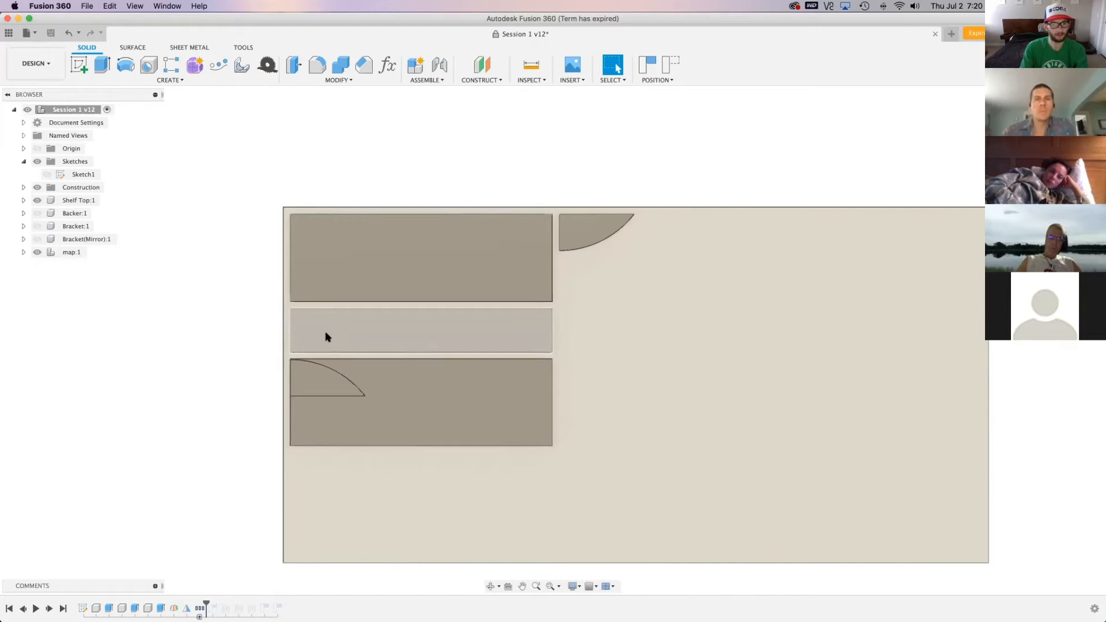
left_click(50, 175)
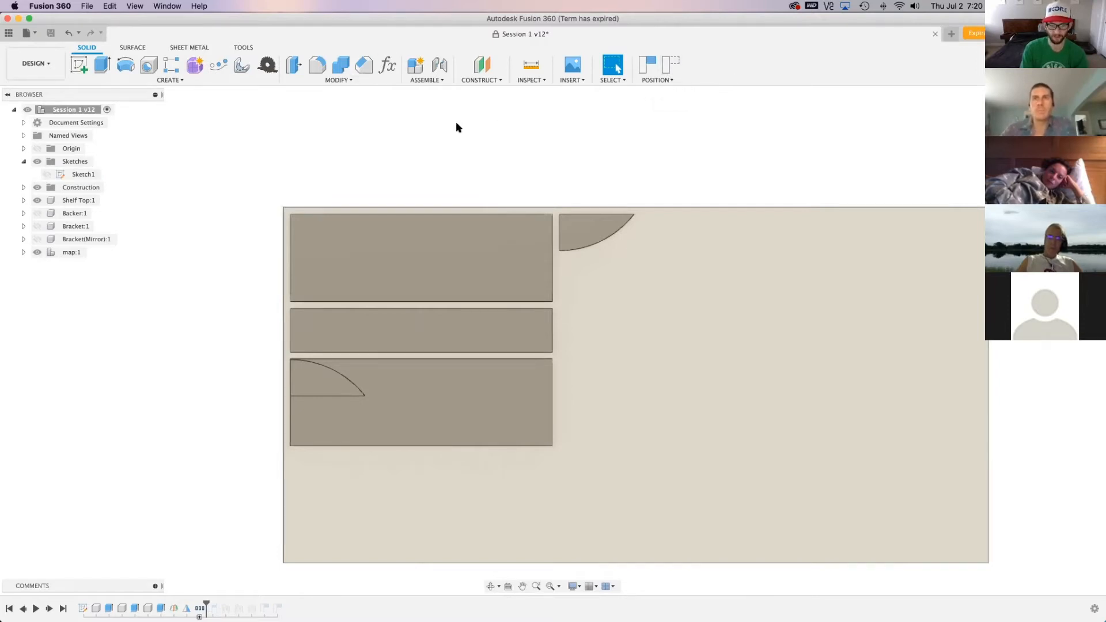
left_click(672, 64)
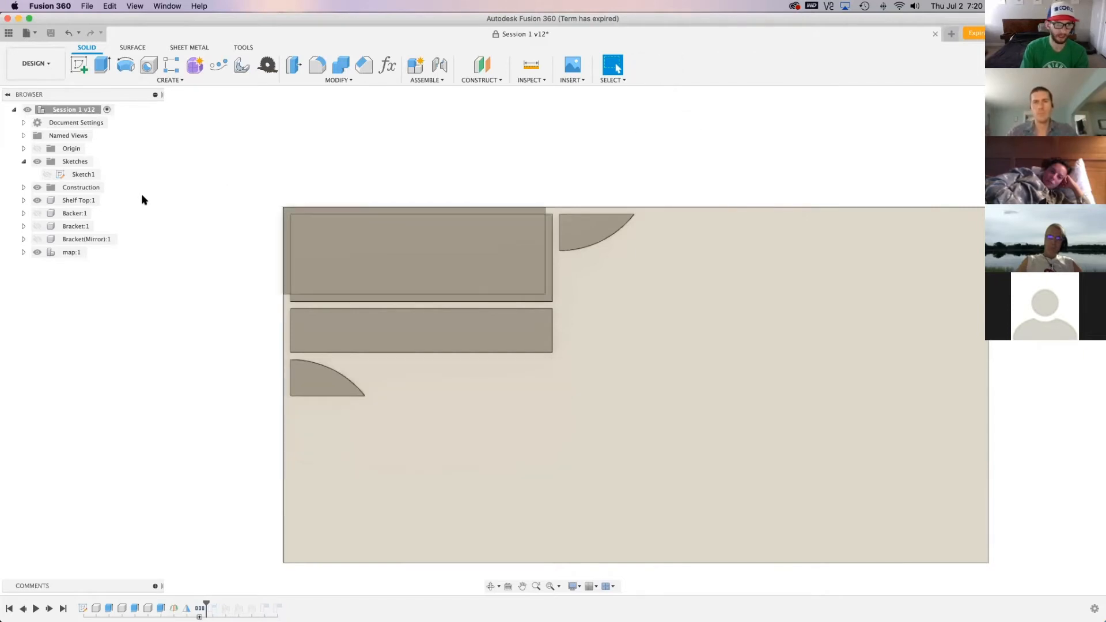
left_click(34, 63)
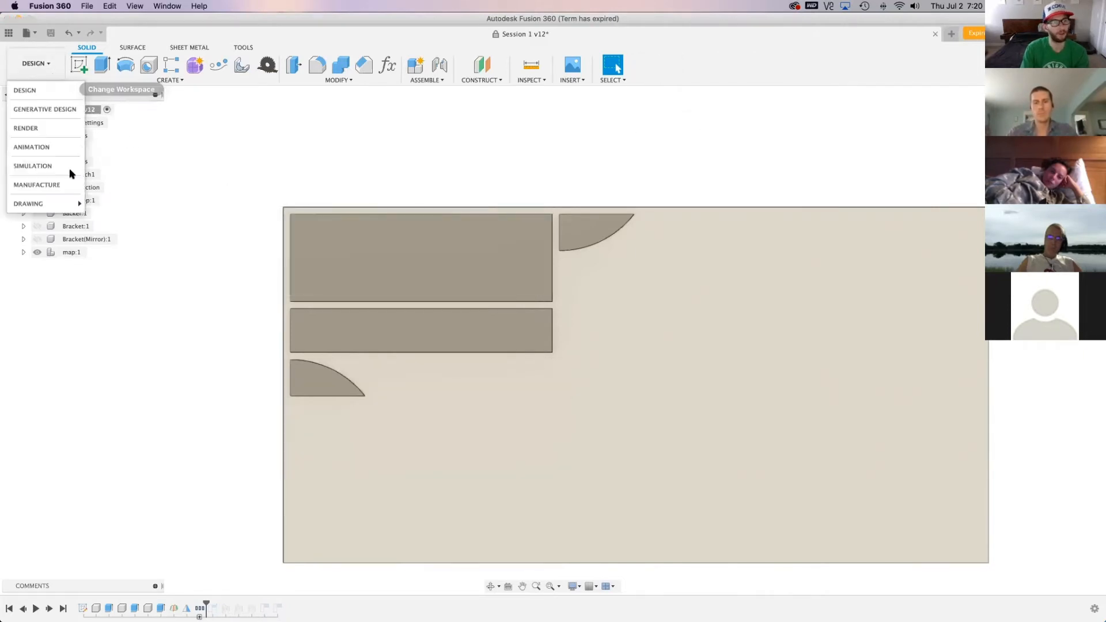
left_click(389, 158)
left_click(34, 63)
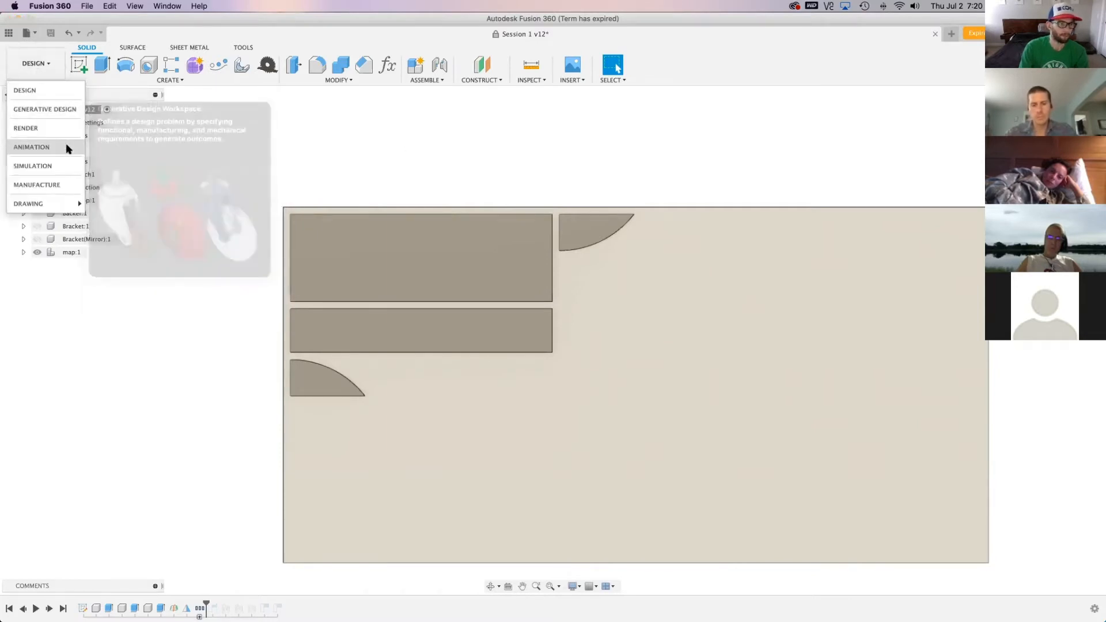
left_click(765, 104)
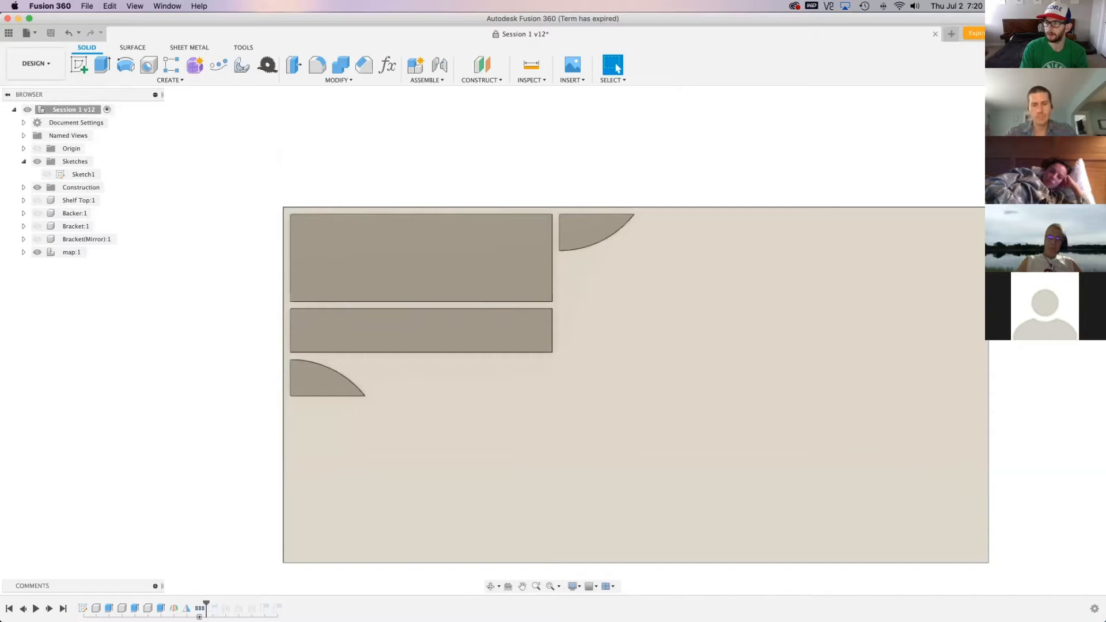
left_click(1038, 104)
scroll(430, 271, "up", 6)
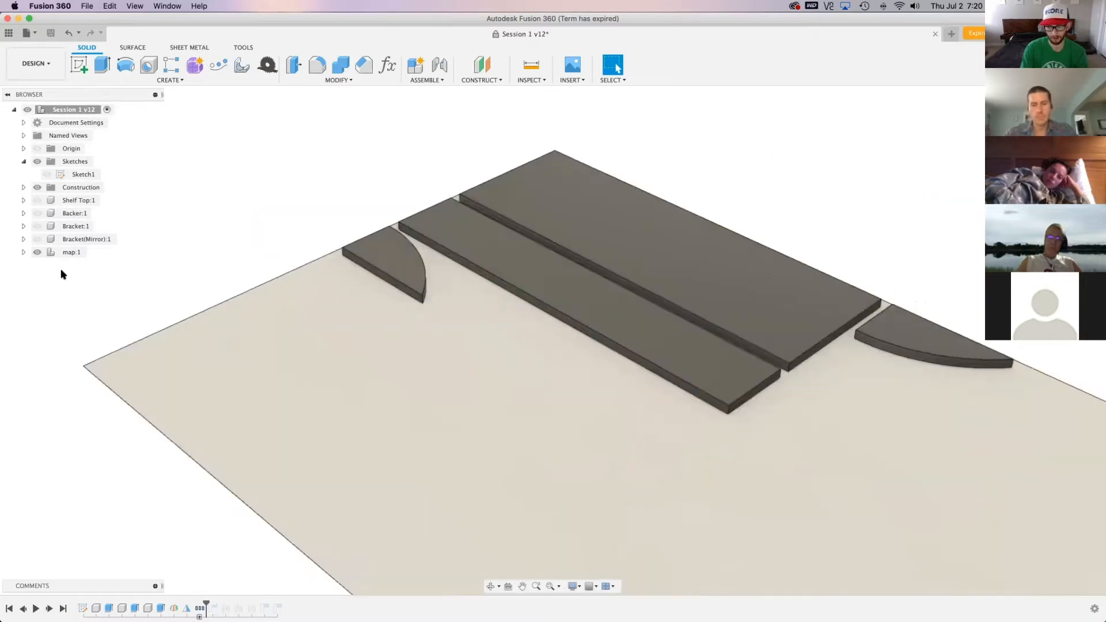
scroll(595, 395, "up", 1)
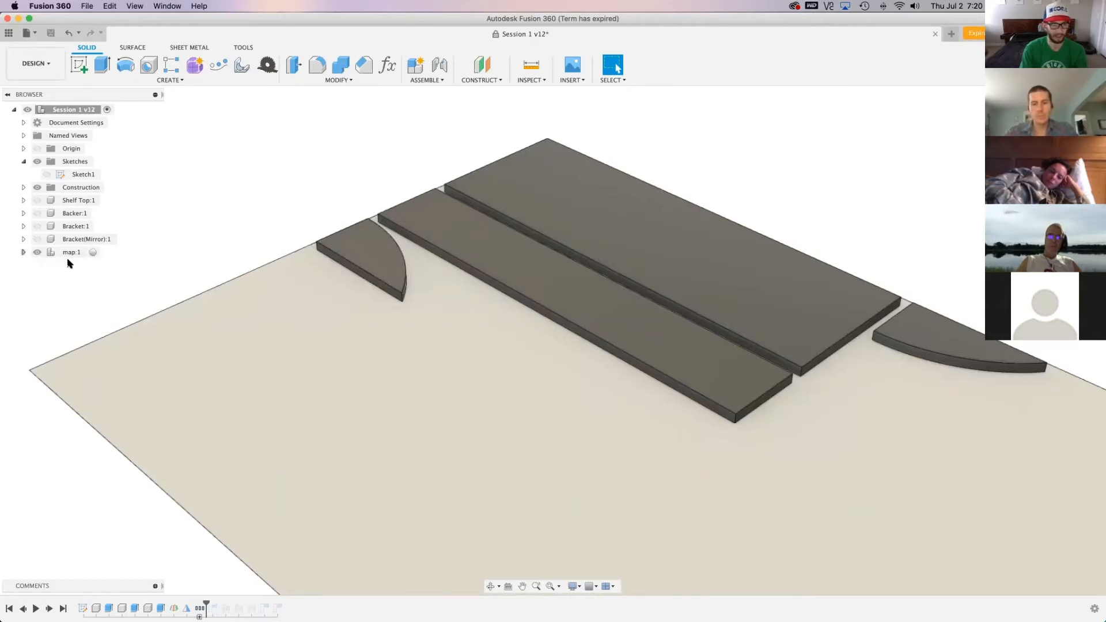
scroll(329, 326, "down", 10)
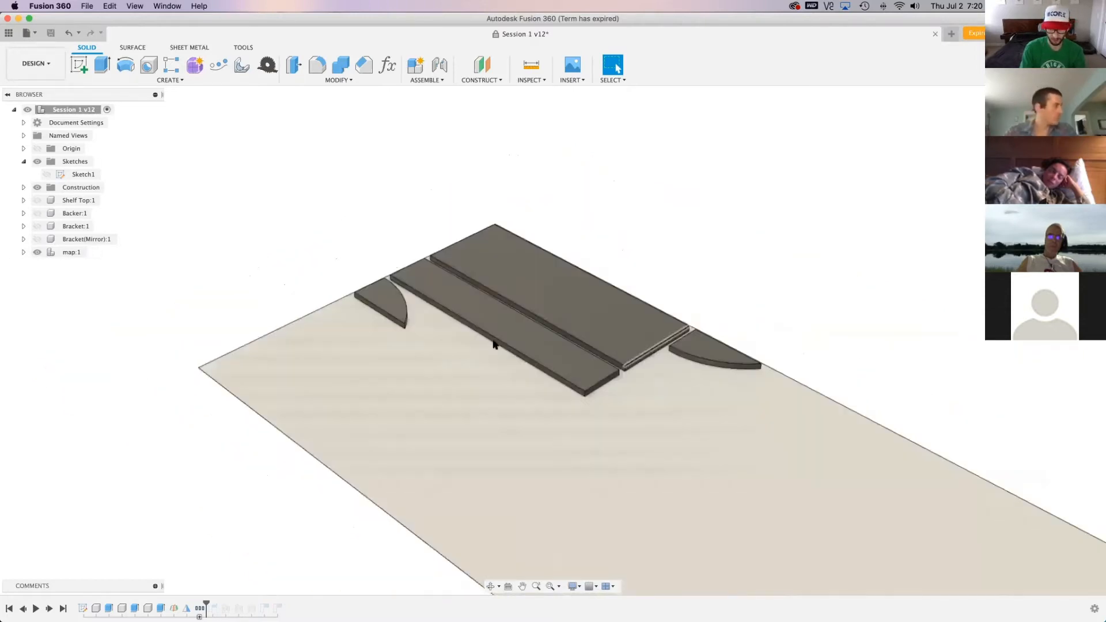
scroll(494, 345, "down", 3)
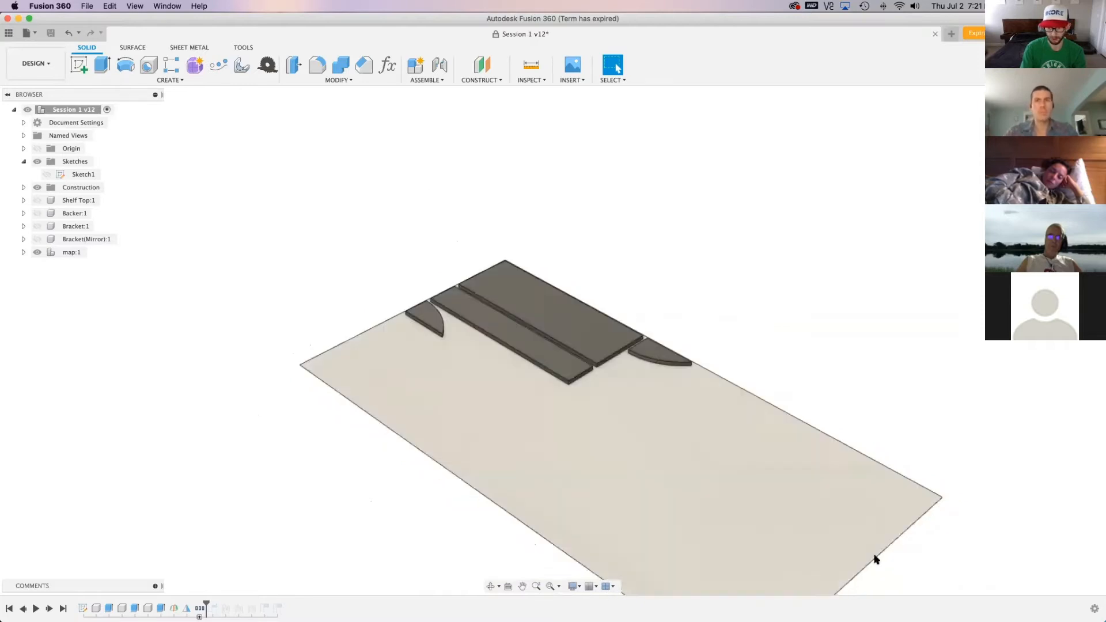
Switch the design with the laid-out map to the Manufacture workspace
left_click(40, 255)
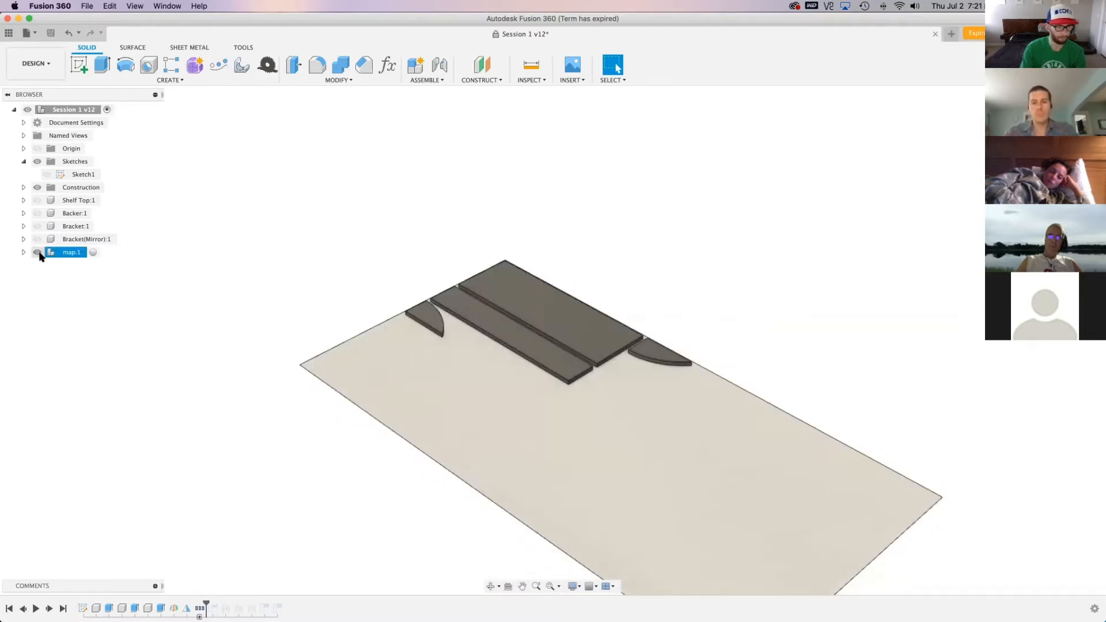
key("Escape")
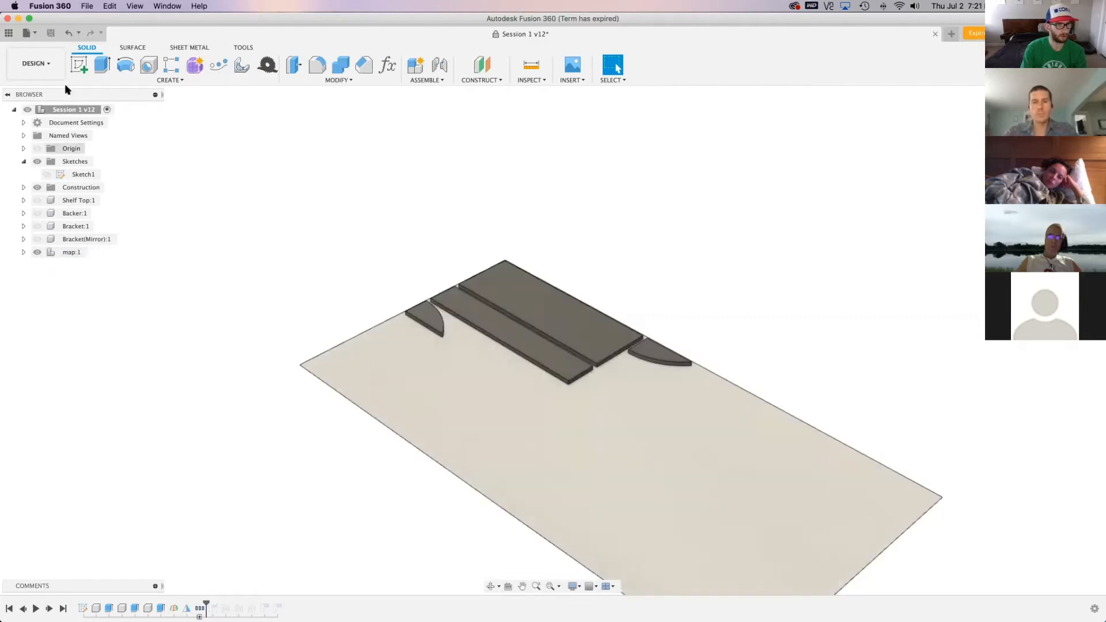
left_click(52, 68)
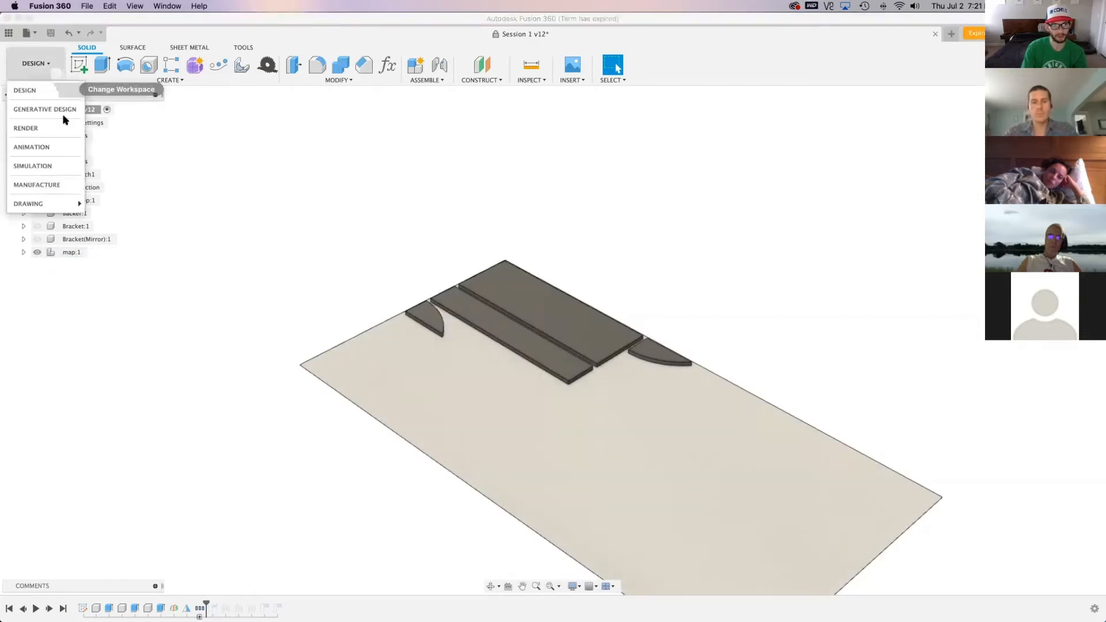
left_click(37, 185)
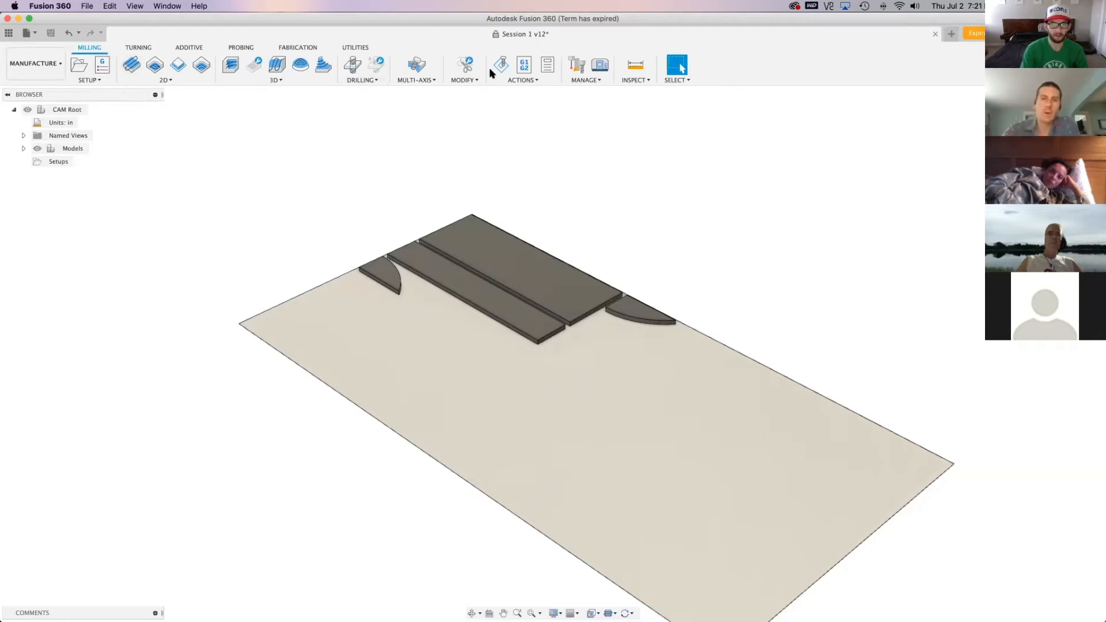
Examine the parts layout from above and look through the available 2D and 3D milling operations
left_click(167, 80)
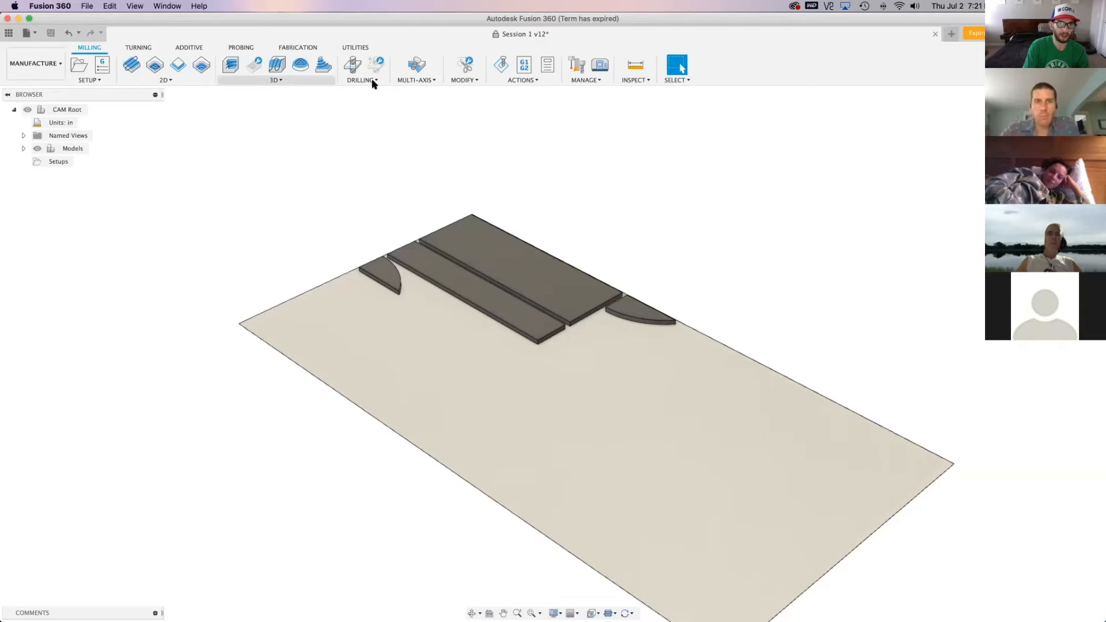
mouse_move(393, 81)
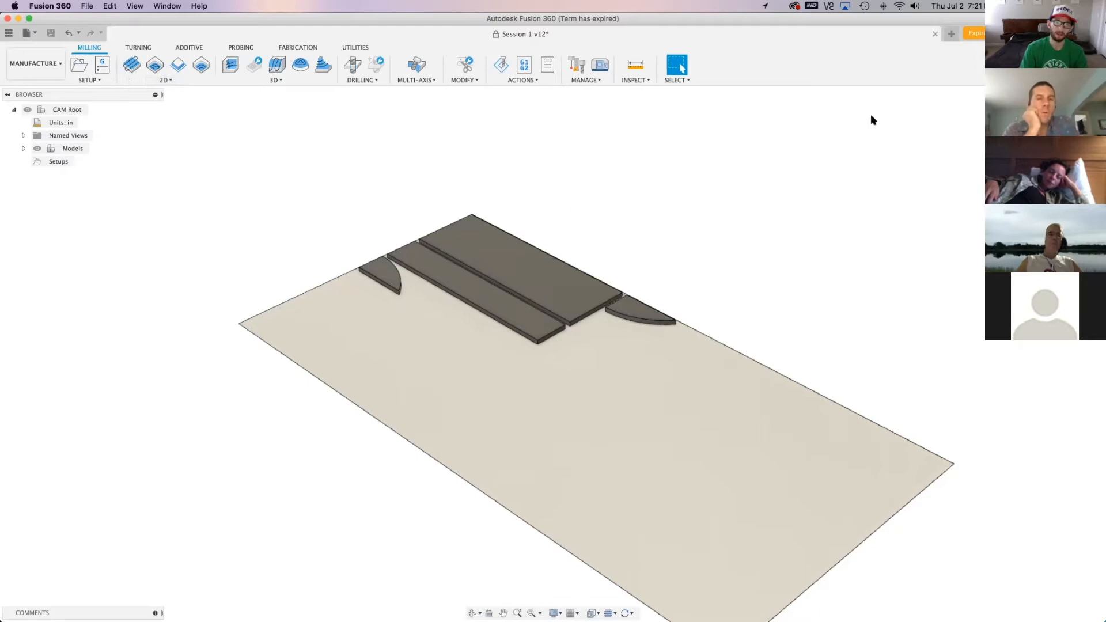
left_click(1066, 114)
scroll(662, 432, "down", 2)
scroll(656, 178, "up", 3)
scroll(691, 442, "up", 2)
scroll(691, 441, "down", 3)
scroll(765, 95, "up", 2)
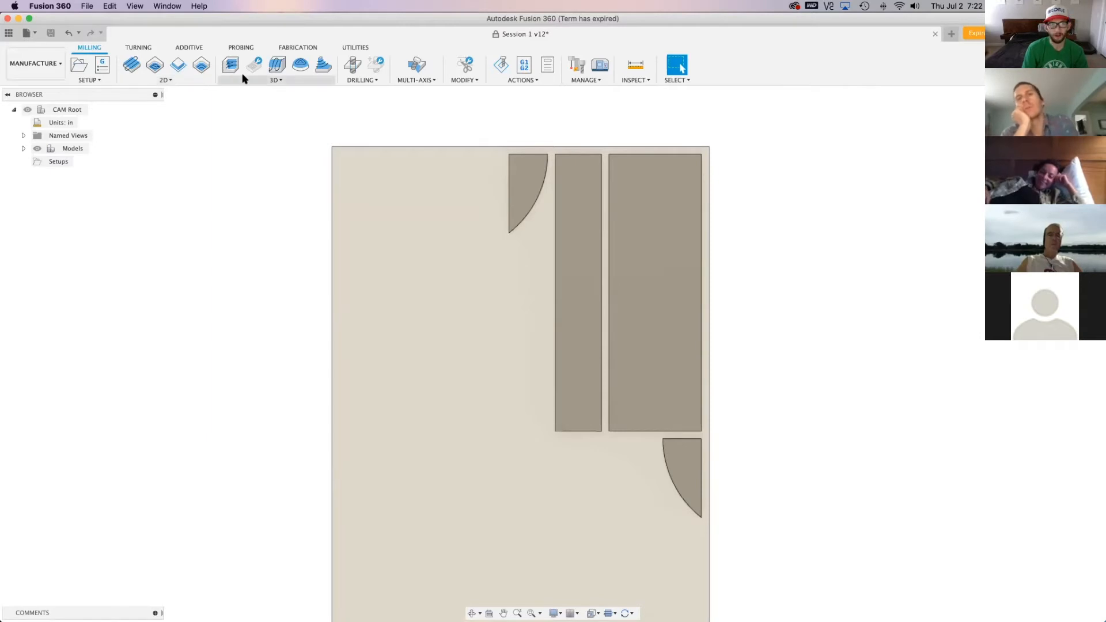
left_click(199, 80)
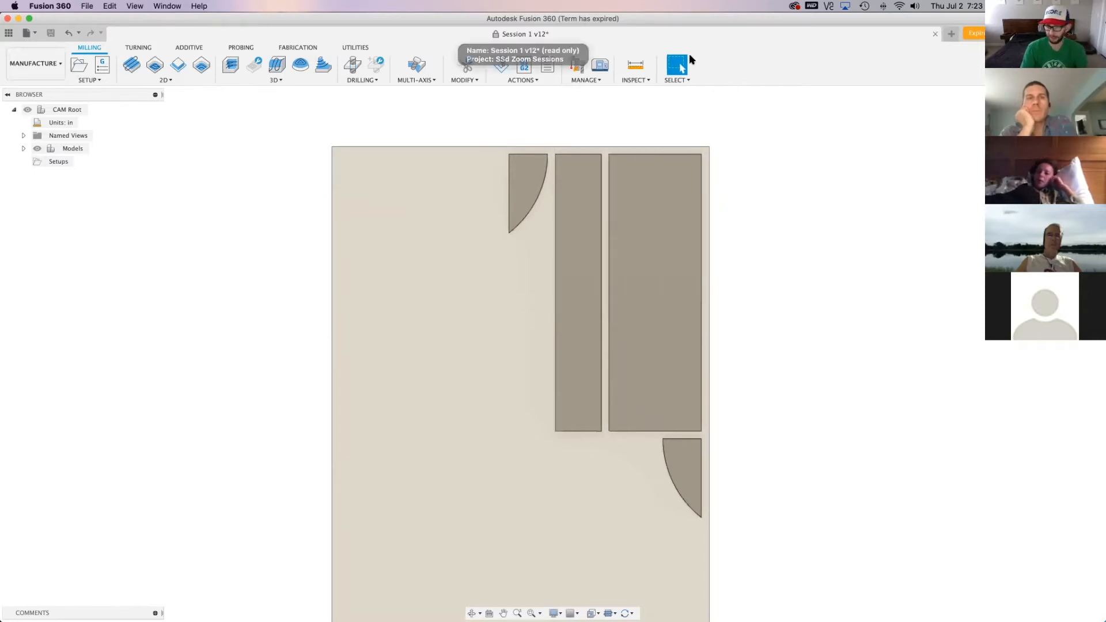
left_click(197, 82)
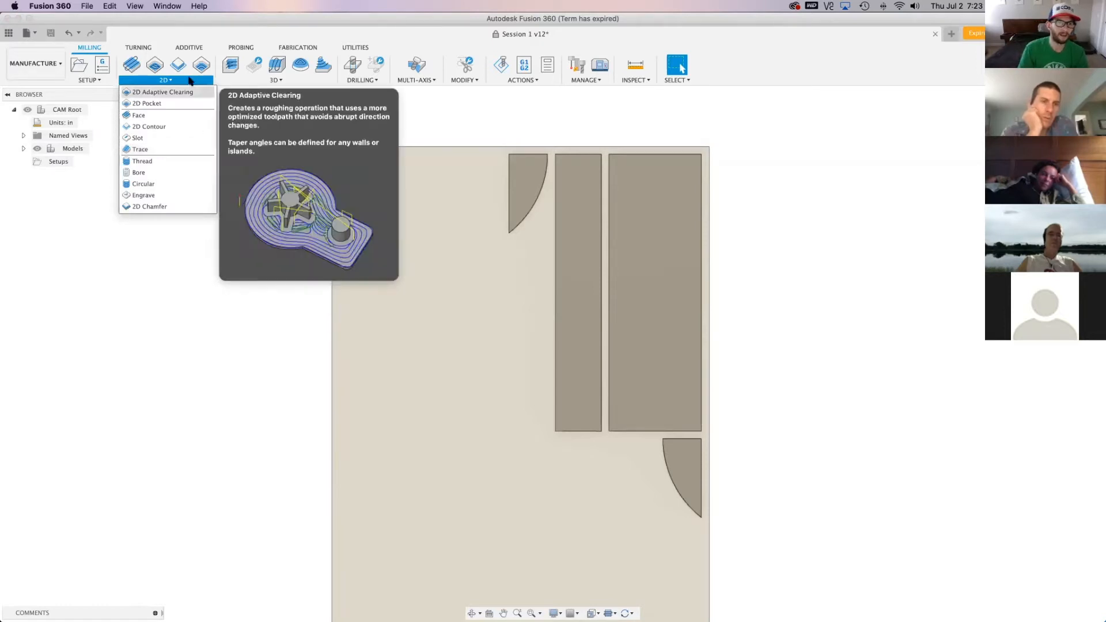
left_click(216, 82)
left_click(260, 81)
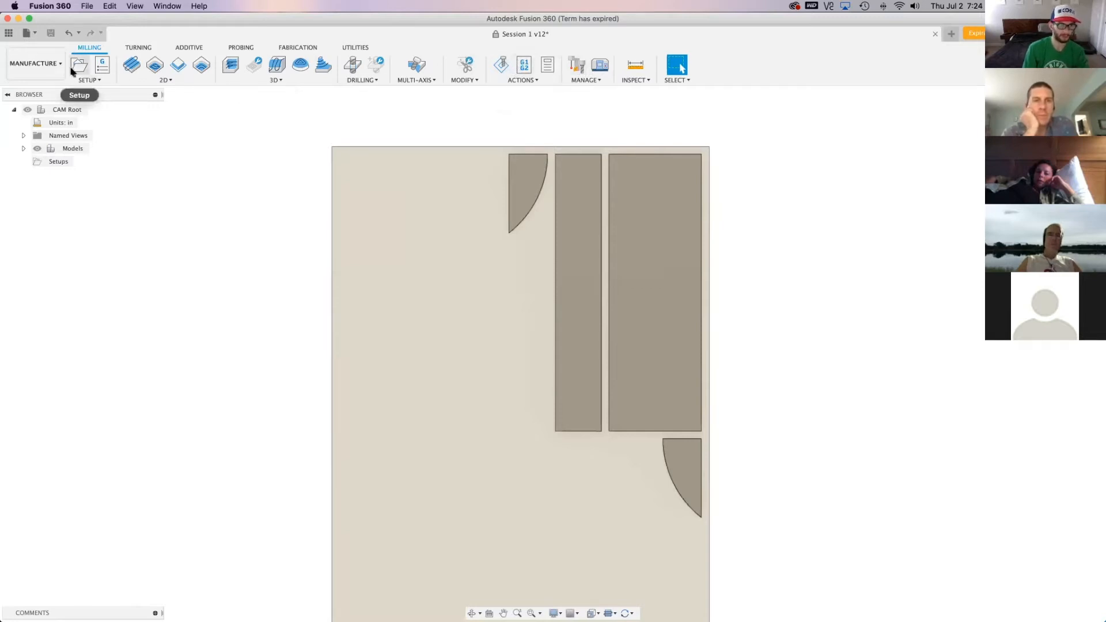
Start a new manufacturing setup and view the layout in isometric orientation
left_click(87, 80)
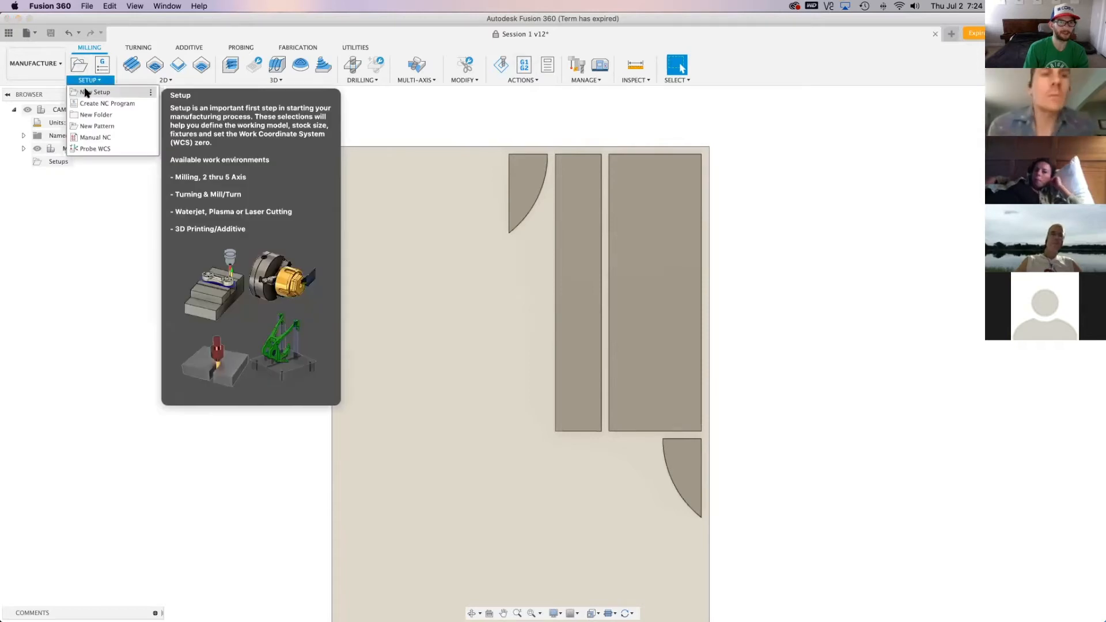
left_click(87, 92)
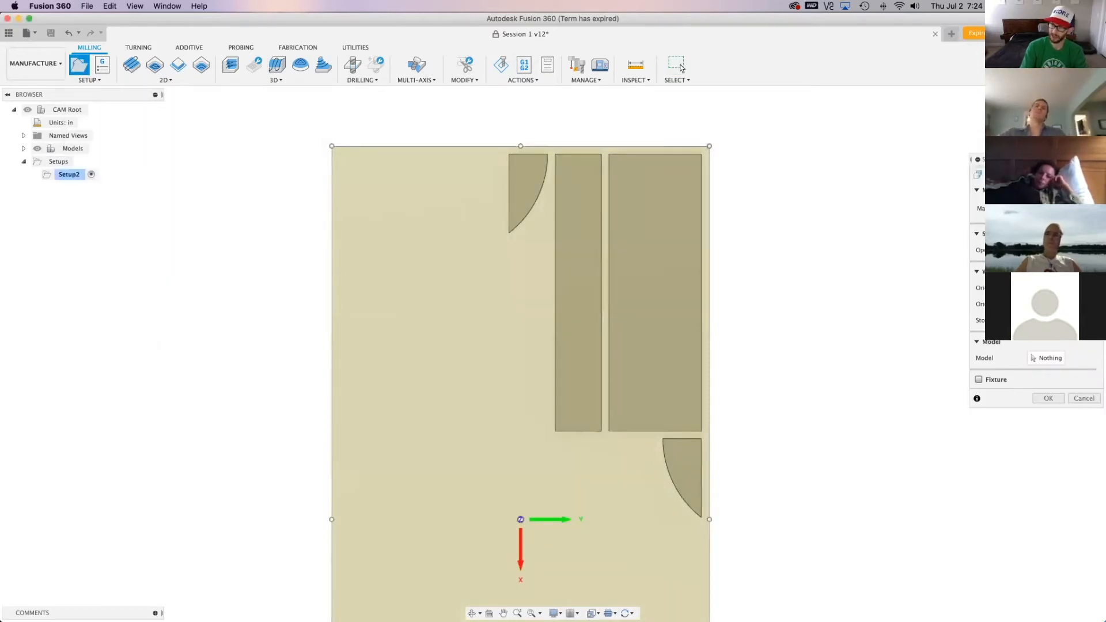
left_click(1037, 105)
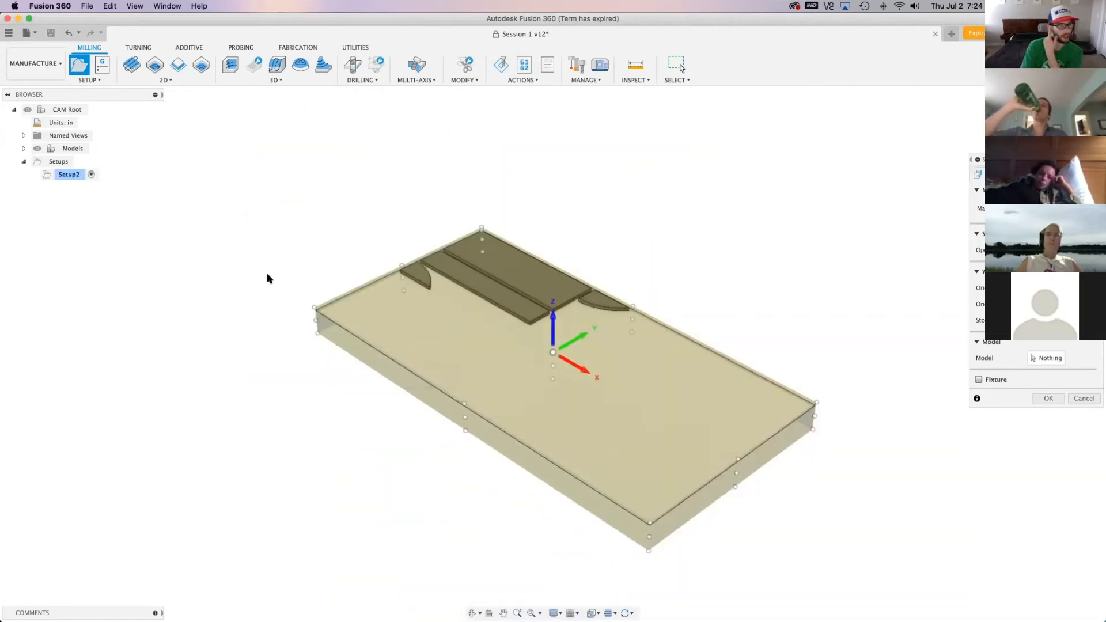
Hide the original Shelf Top, Backer, Bracket and Bracket(Mirror) components in the manufacturing model, leaving only the map shown
left_click(23, 149)
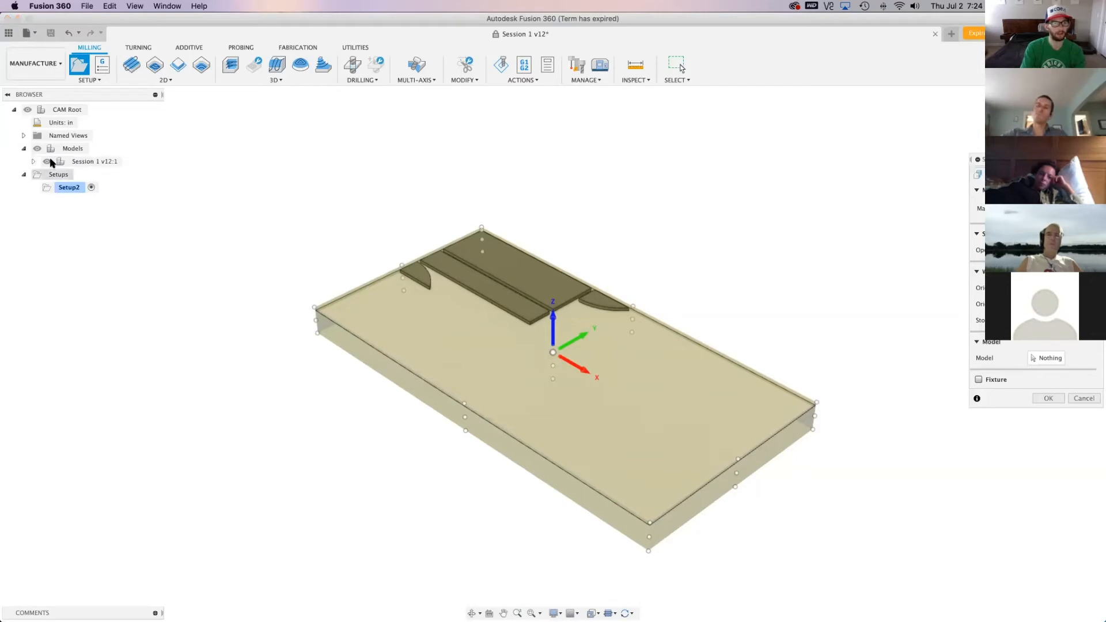
left_click(34, 162)
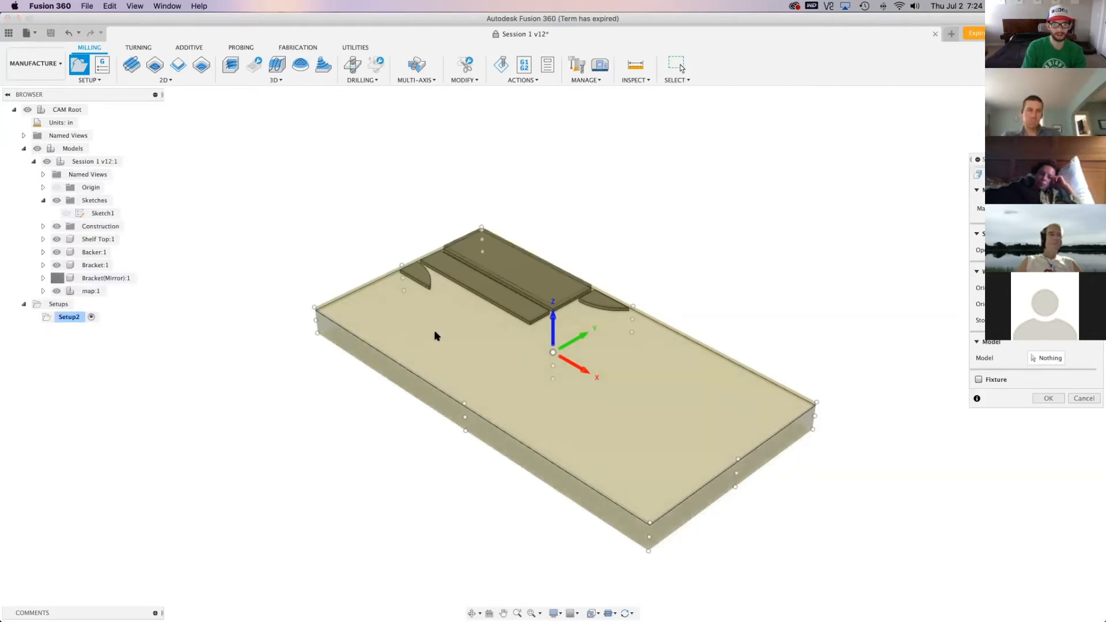
middle_click_drag(682, 68, 682, 68, "shift")
middle_click_drag(553, 353, 553, 351, "shift")
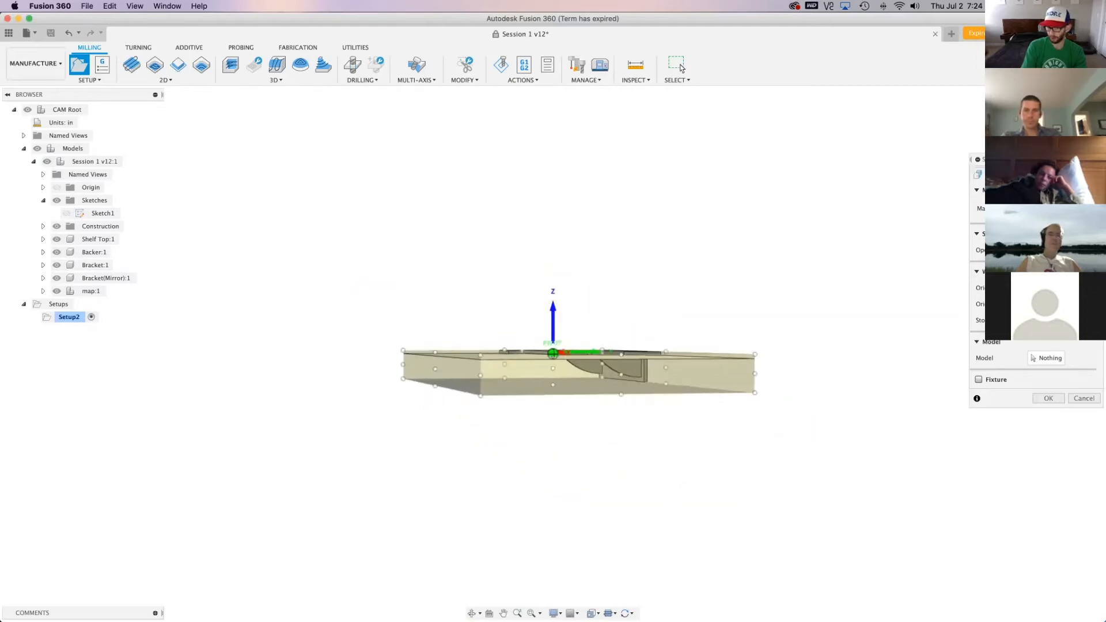
left_click(56, 239)
left_click(56, 252)
left_click(57, 265)
left_click(57, 278)
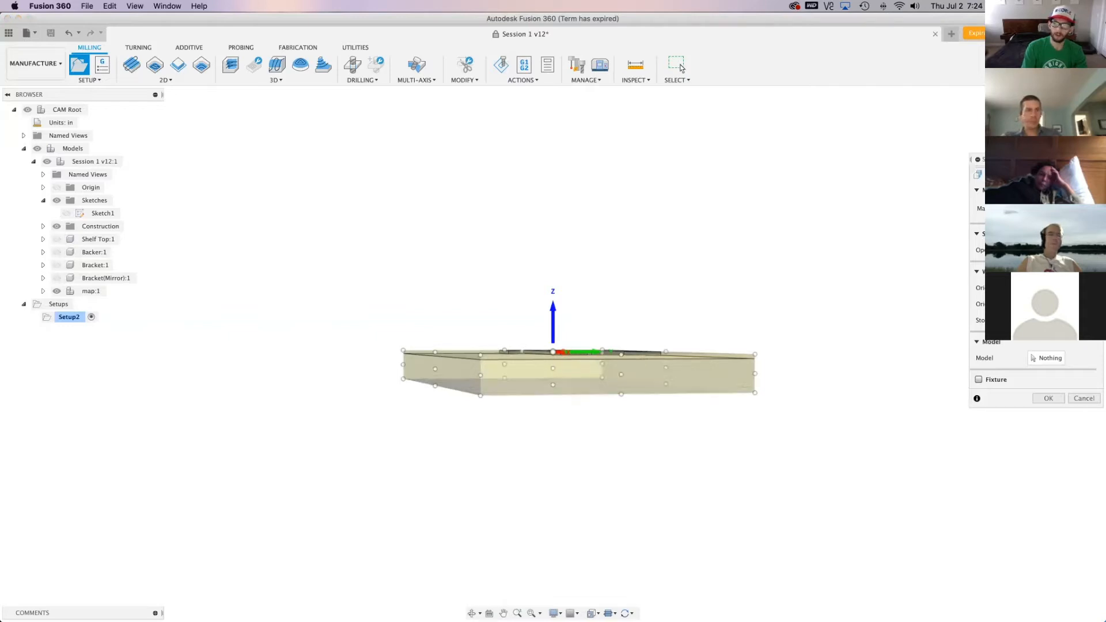
middle_click_drag(444, 299, 499, 368, "shift")
scroll(486, 288, "up", 7)
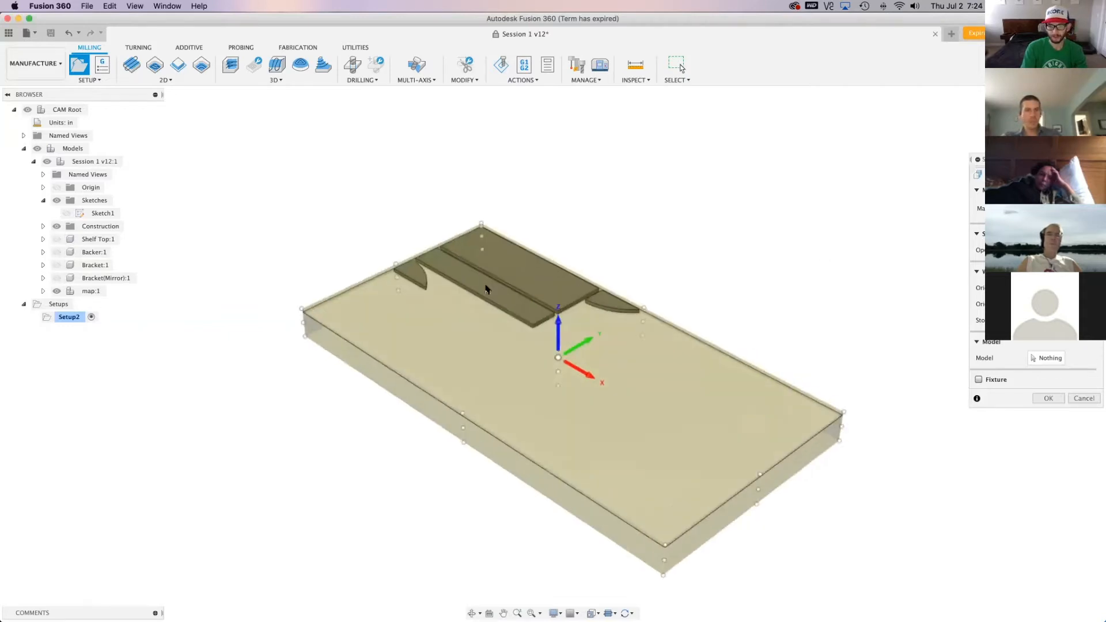
scroll(454, 239, "up", 3)
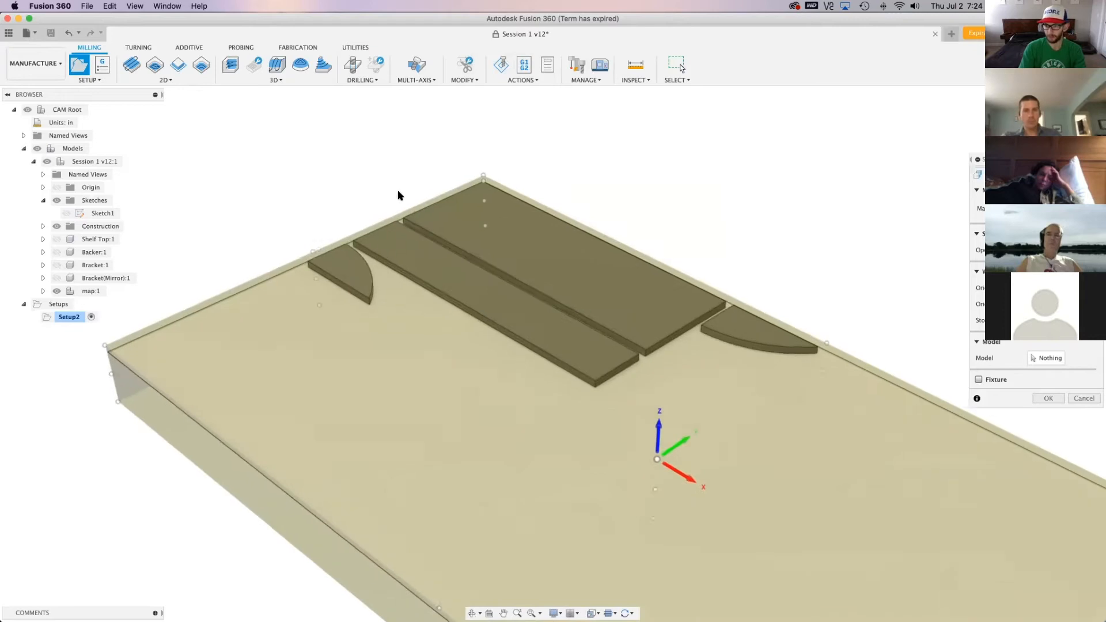
scroll(398, 193, "up", 3)
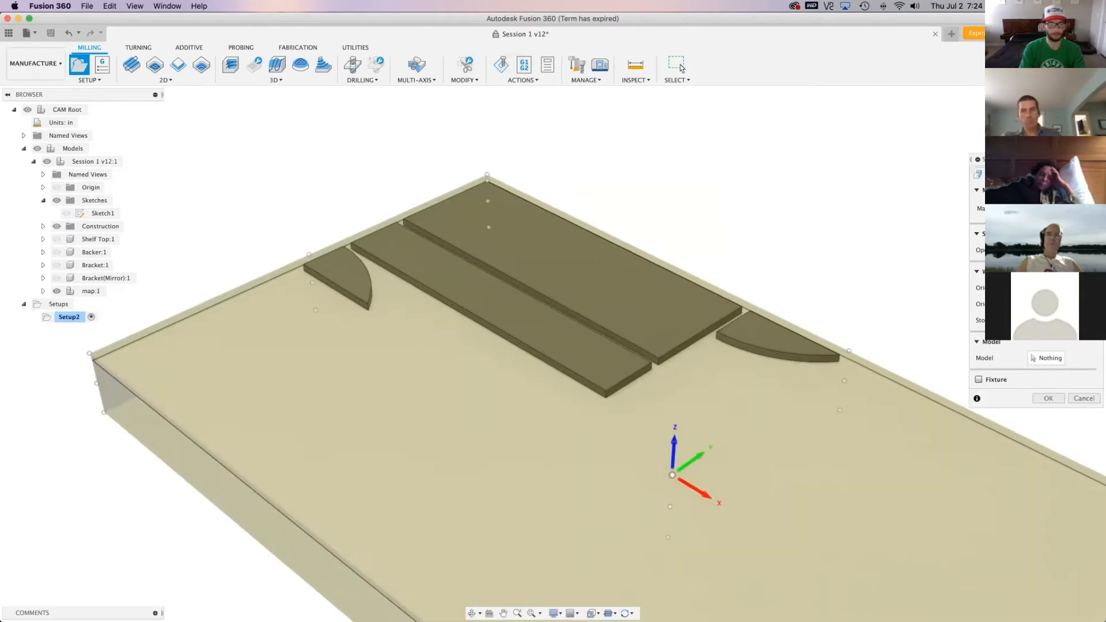
Keep the setup's operation type as Milling and choose the four flat part bodies on the map as its model
left_click_drag(1019, 159, 276, 307)
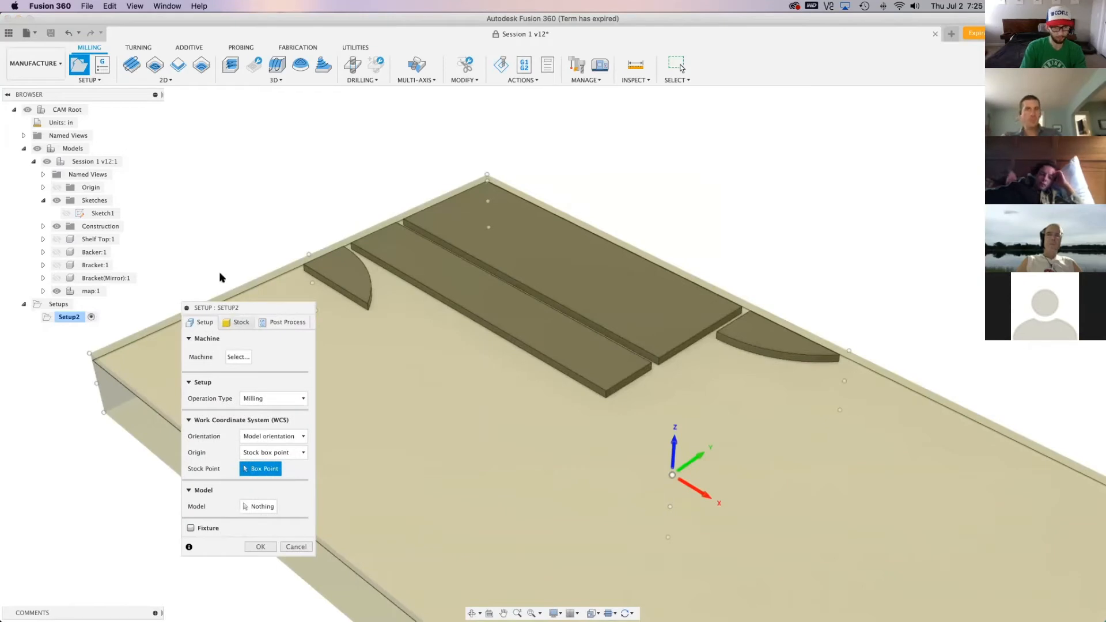
left_click(276, 399)
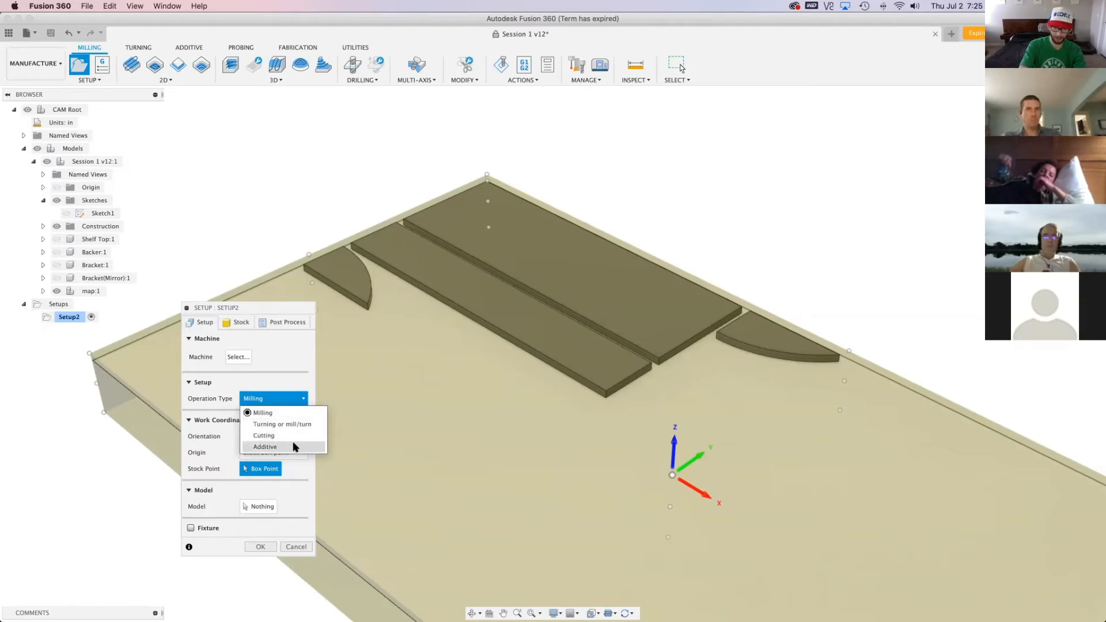
left_click(299, 411)
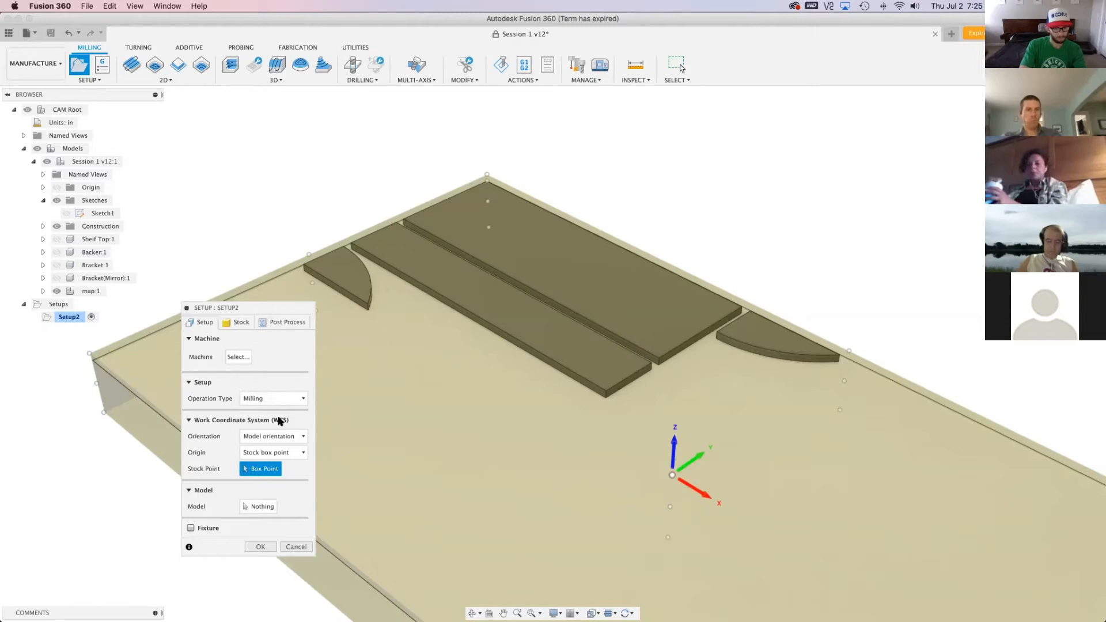
left_click(246, 507)
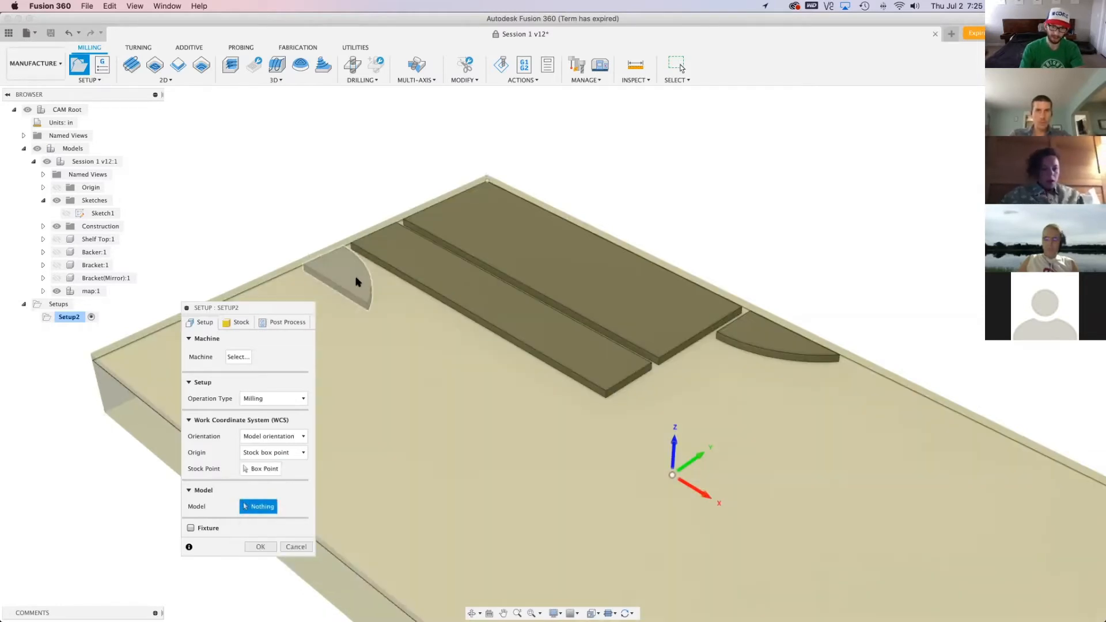
left_click(357, 282)
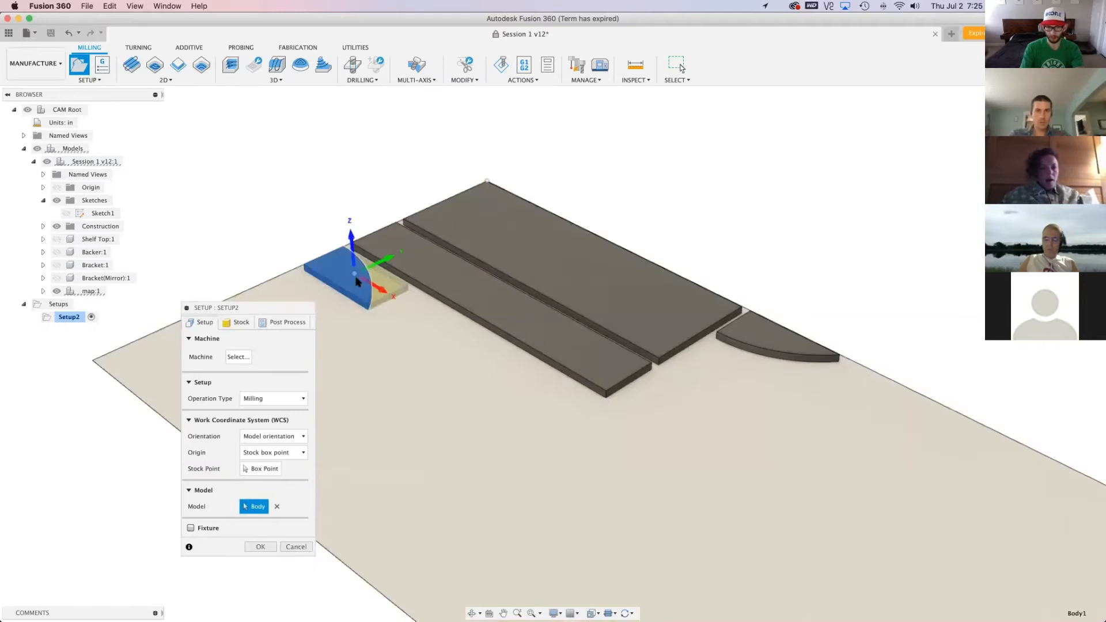
left_click(403, 258)
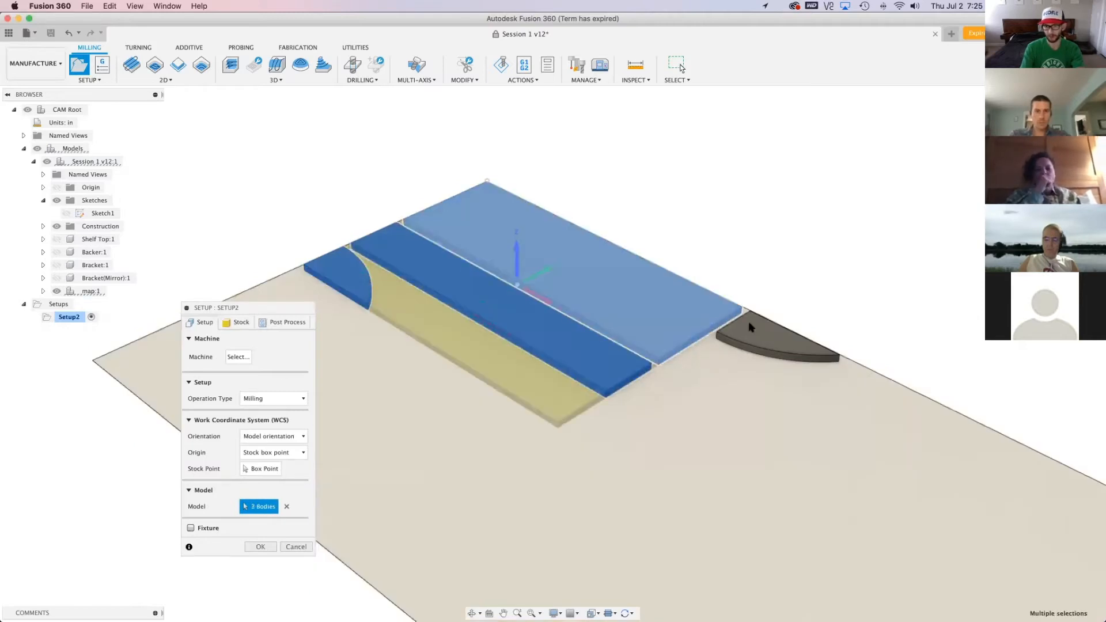
left_click(524, 244)
left_click(760, 337)
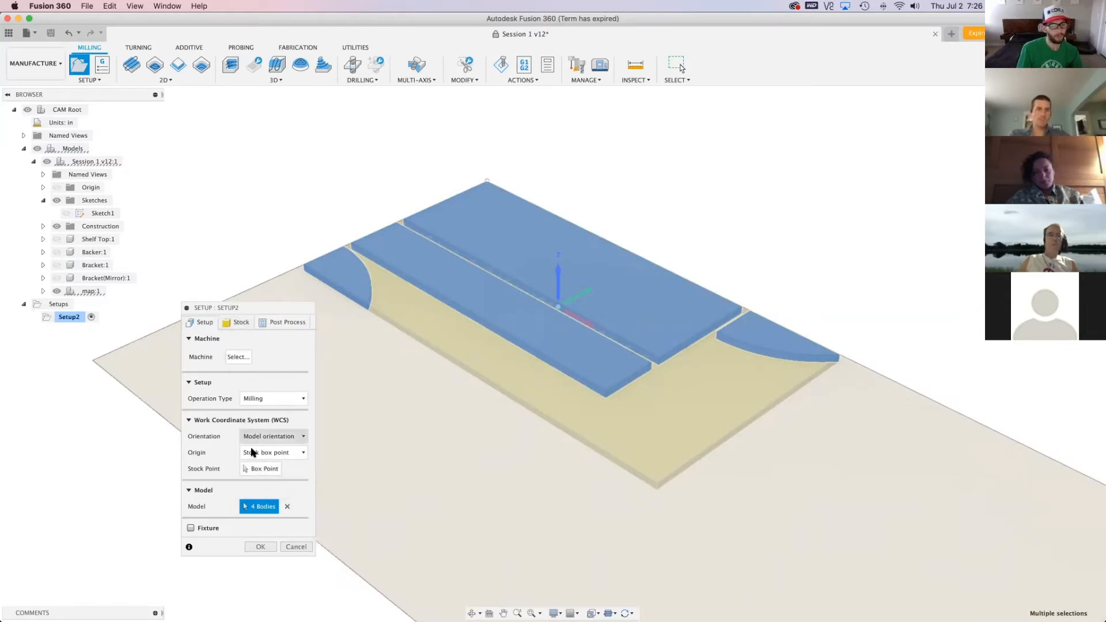
Define the setup's stock as a fixed size box
left_click(234, 324)
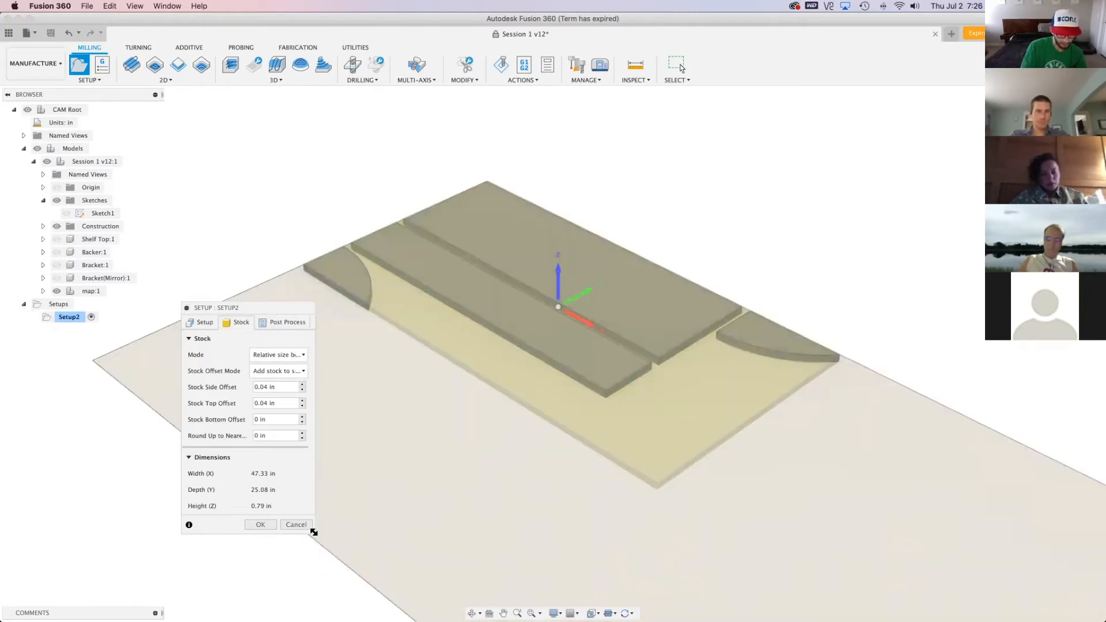
left_click_drag(314, 532, 428, 529)
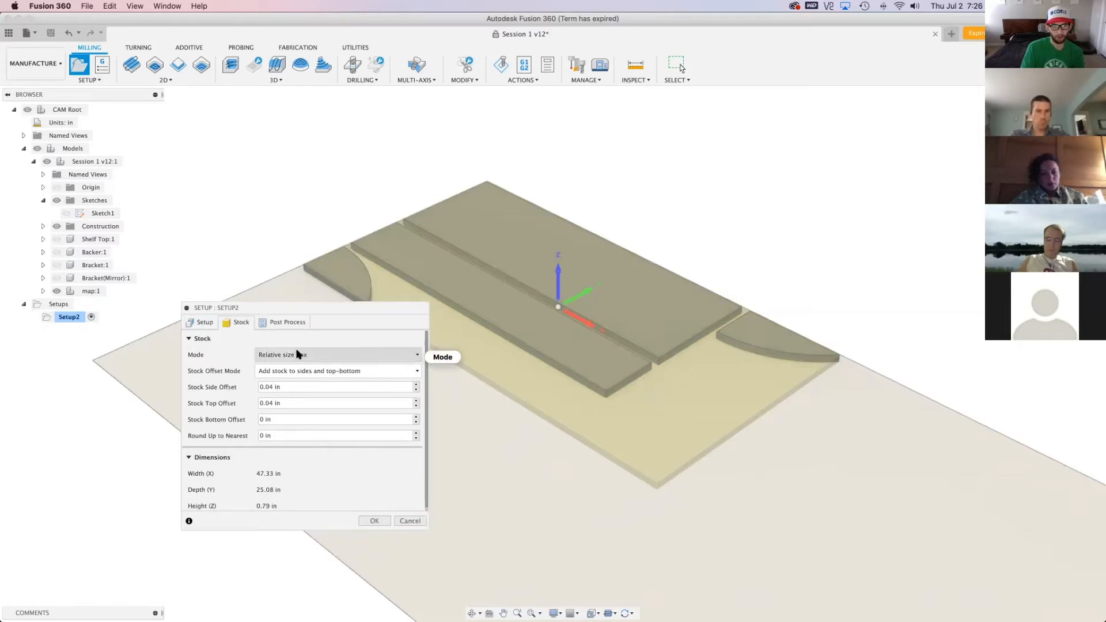
mouse_move(379, 362)
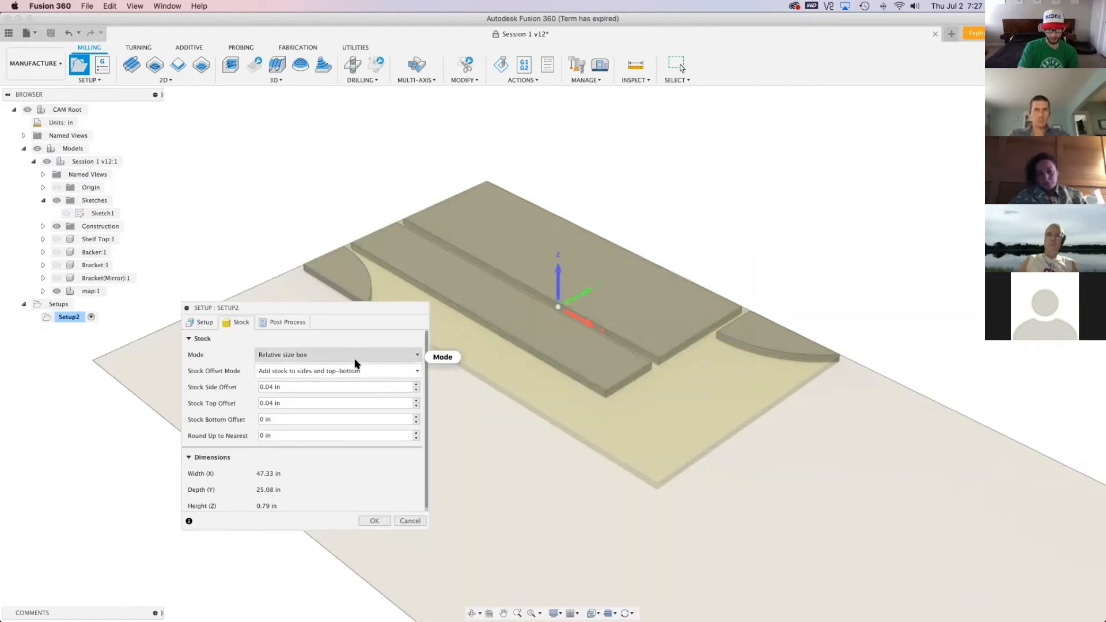
left_click(354, 357)
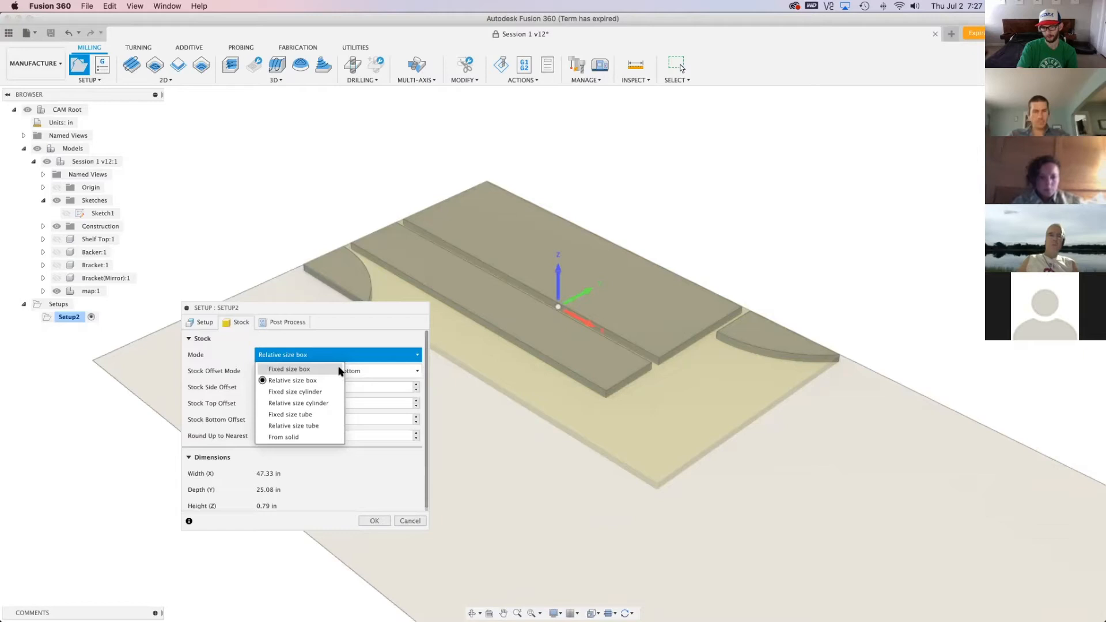
left_click(330, 369)
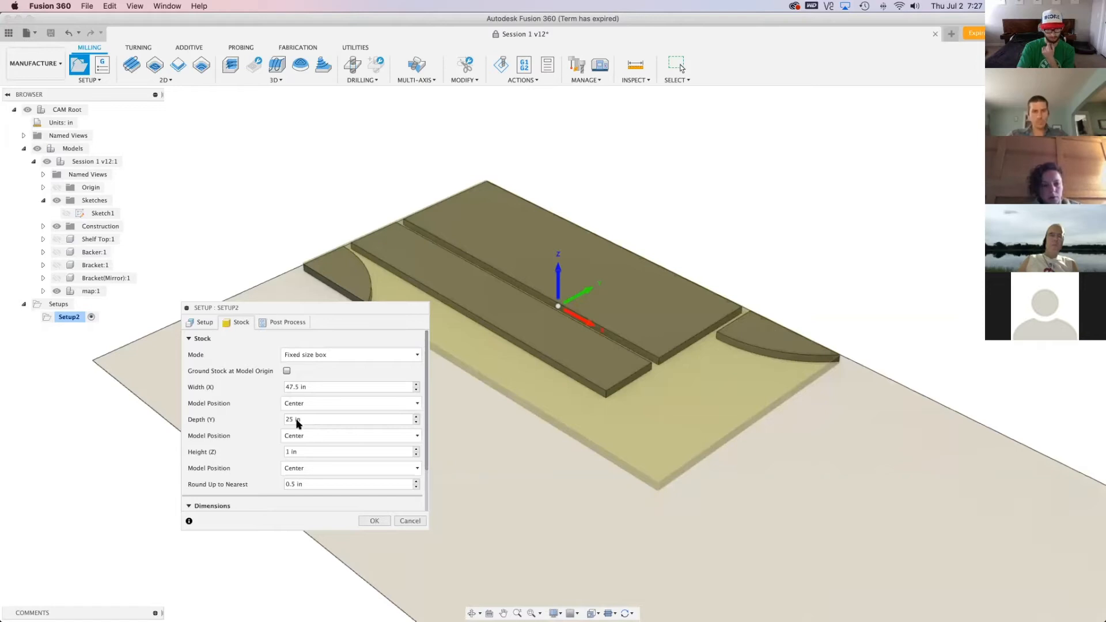
Set the stock box's width (X) to 97 in and its depth (Y) to 49 in
left_click_drag(316, 388, 258, 388)
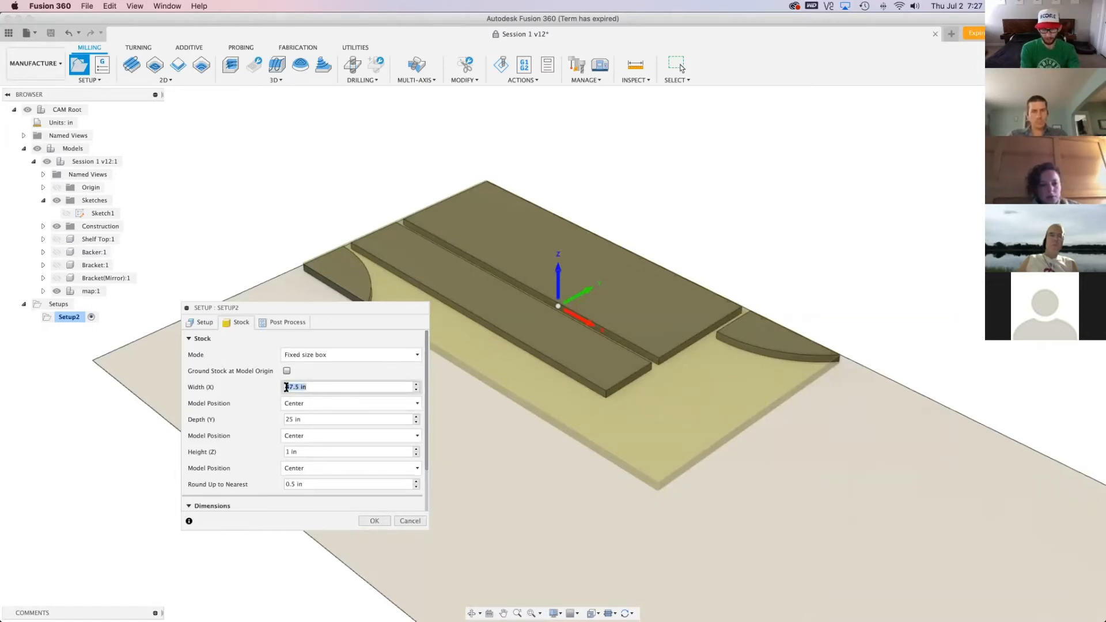
type("97")
key("Tab")
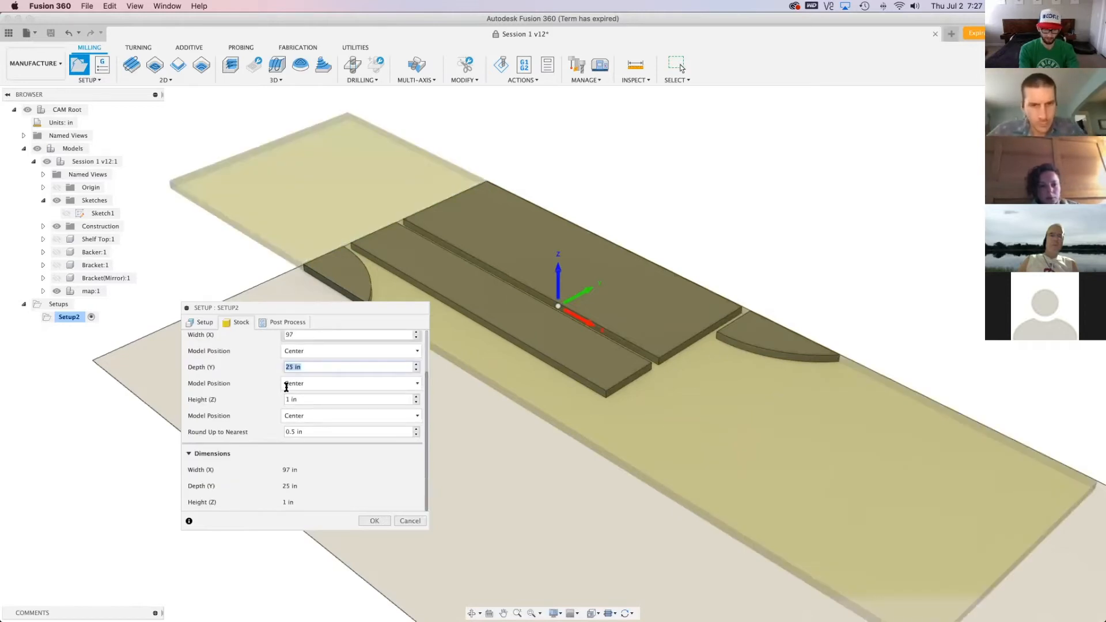
type("49")
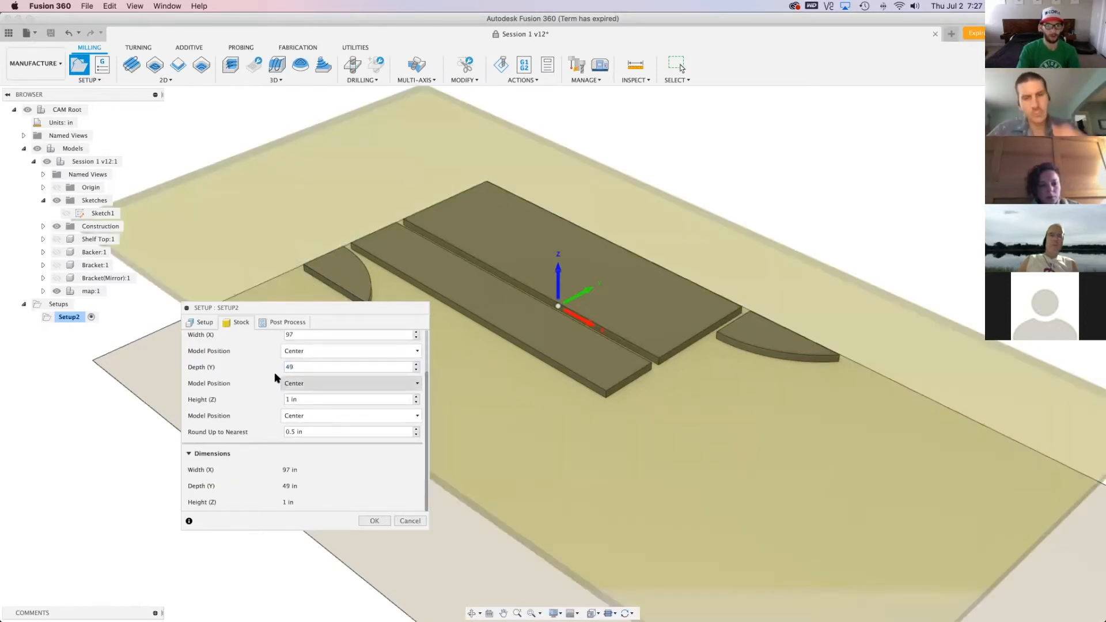
Review the available stock modes and the model position choices for the stock's width (X)
scroll(295, 380, "up", 2)
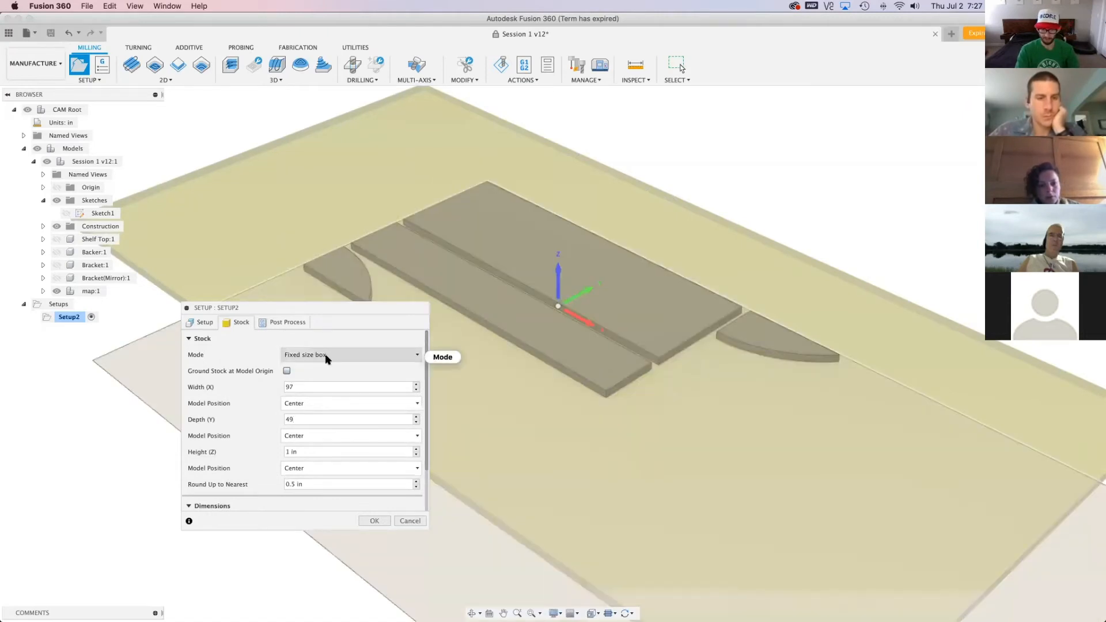
scroll(326, 421, "down", 2)
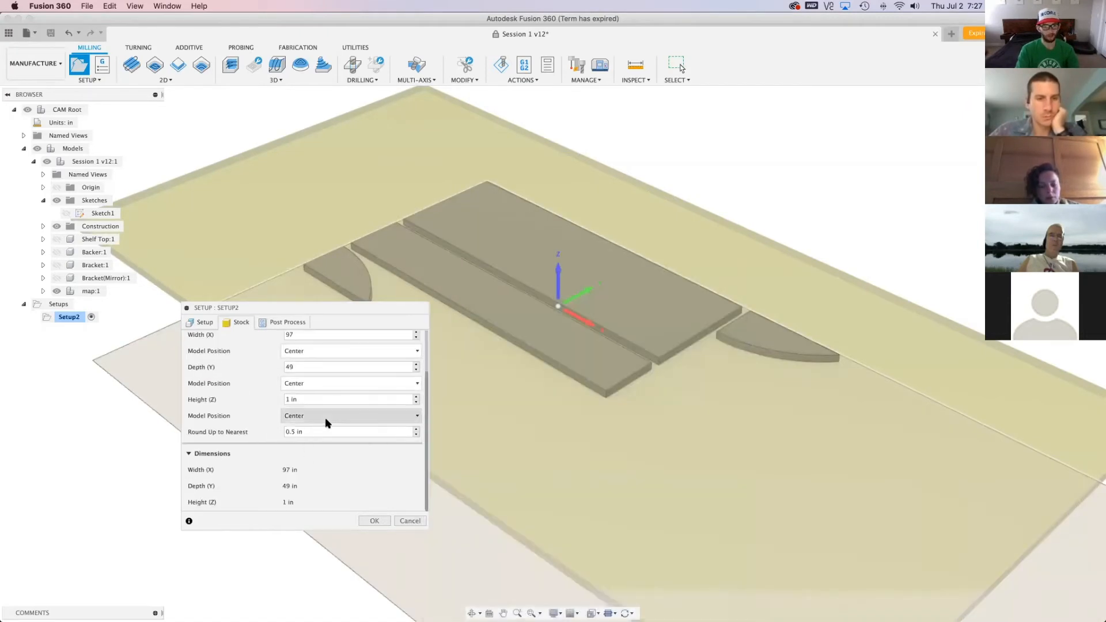
scroll(298, 460, "up", 2)
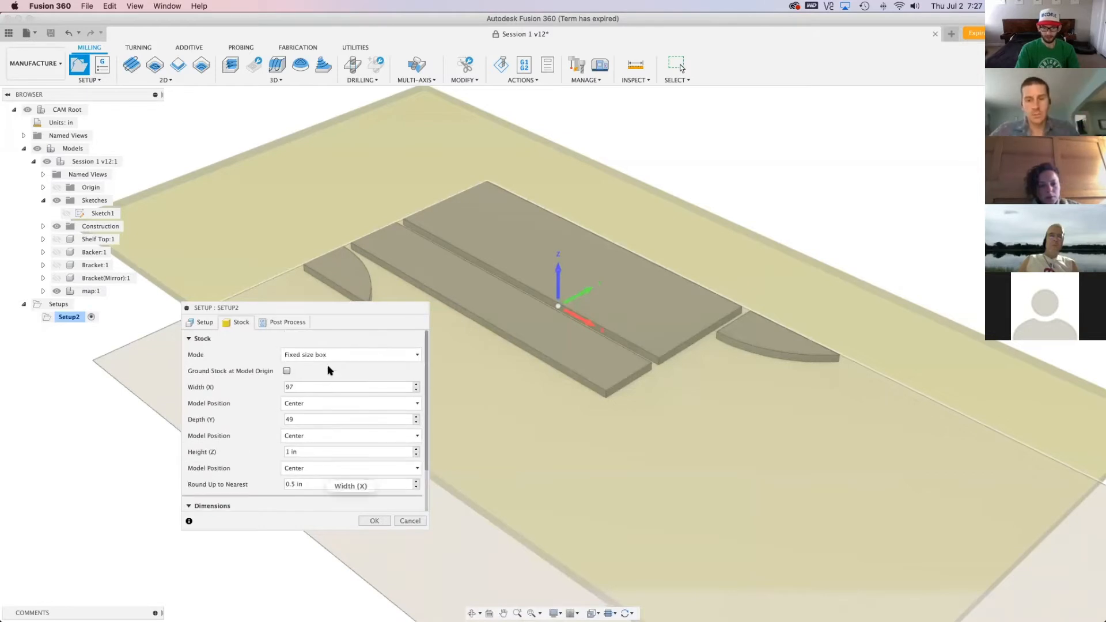
left_click(329, 355)
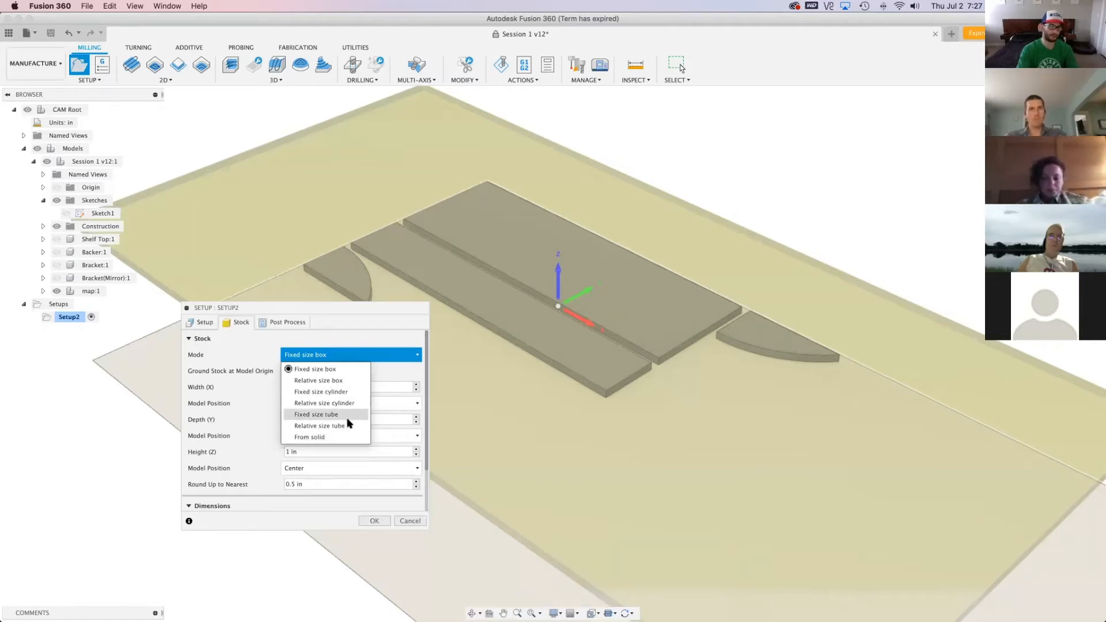
left_click(262, 418)
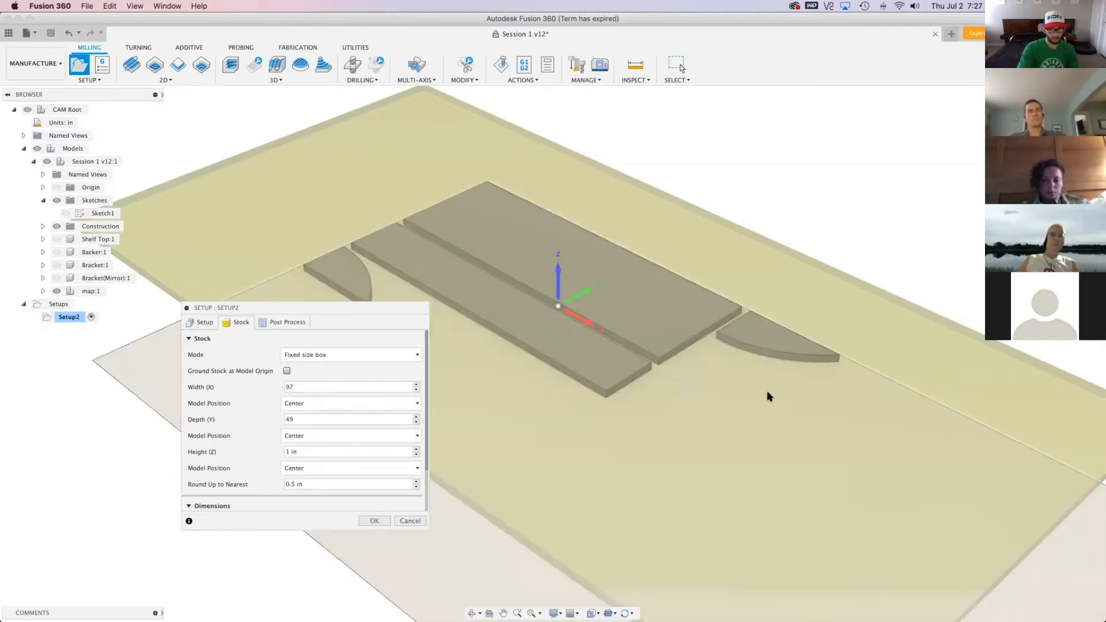
scroll(548, 400, "down", 3)
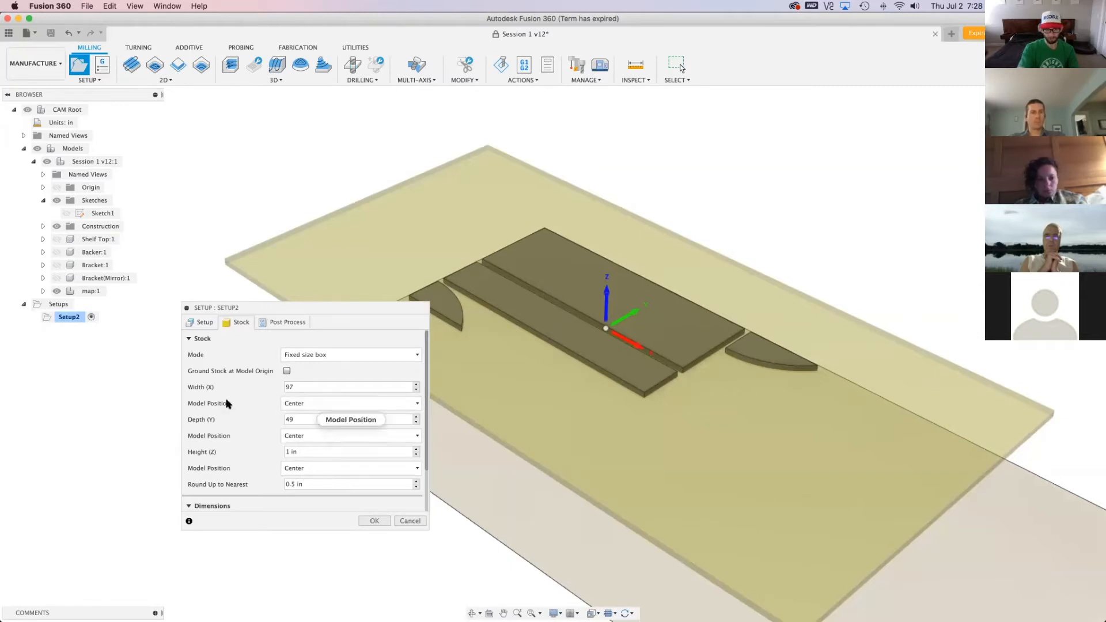
left_click(309, 406)
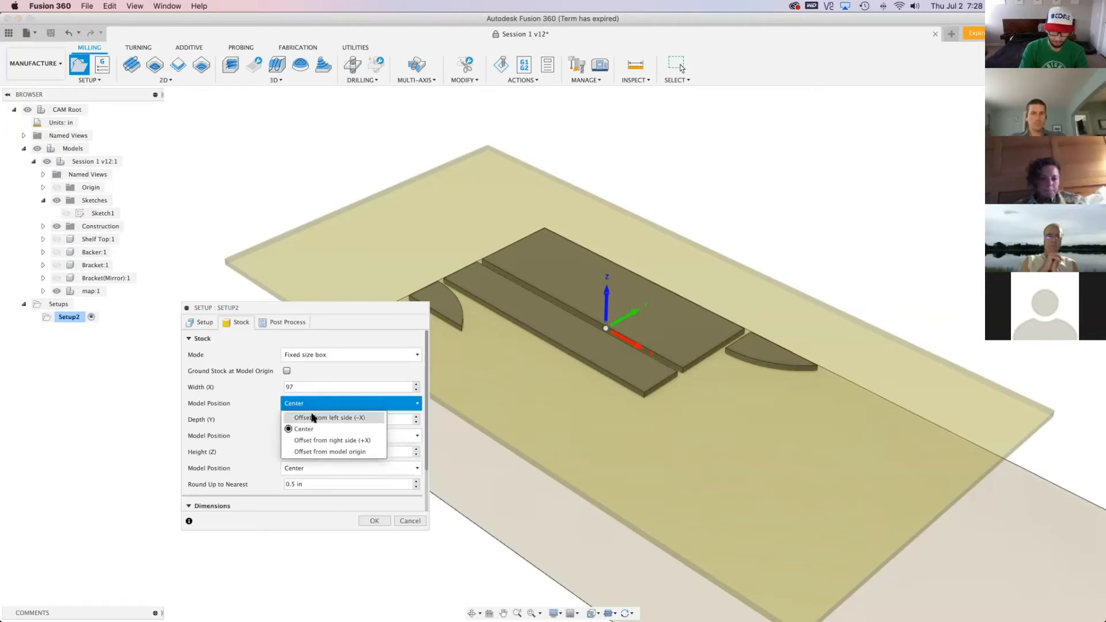
left_click(316, 404)
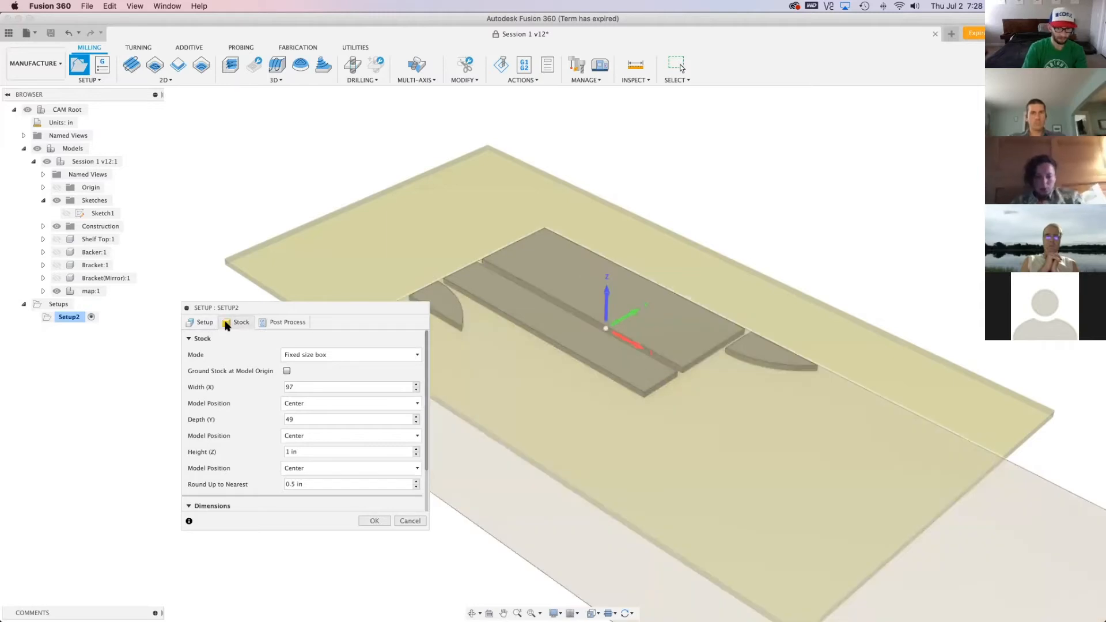
Orient the work coordinate system by X & Y axes, using the wide board's short end edge for X and its long edge for Y
left_click(213, 327)
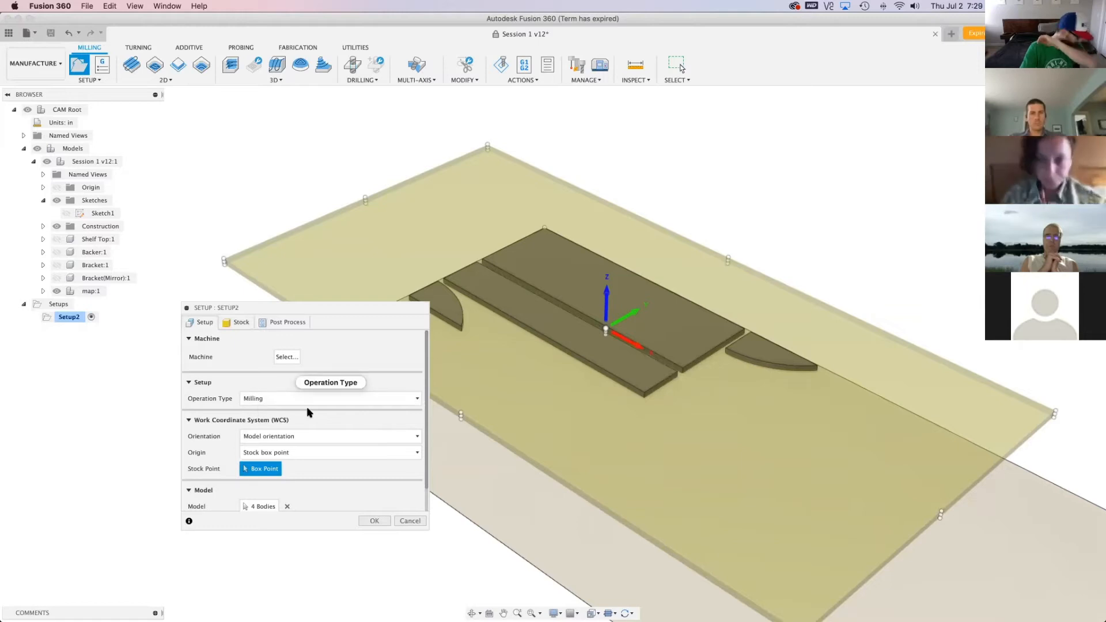
left_click_drag(321, 305, 319, 203)
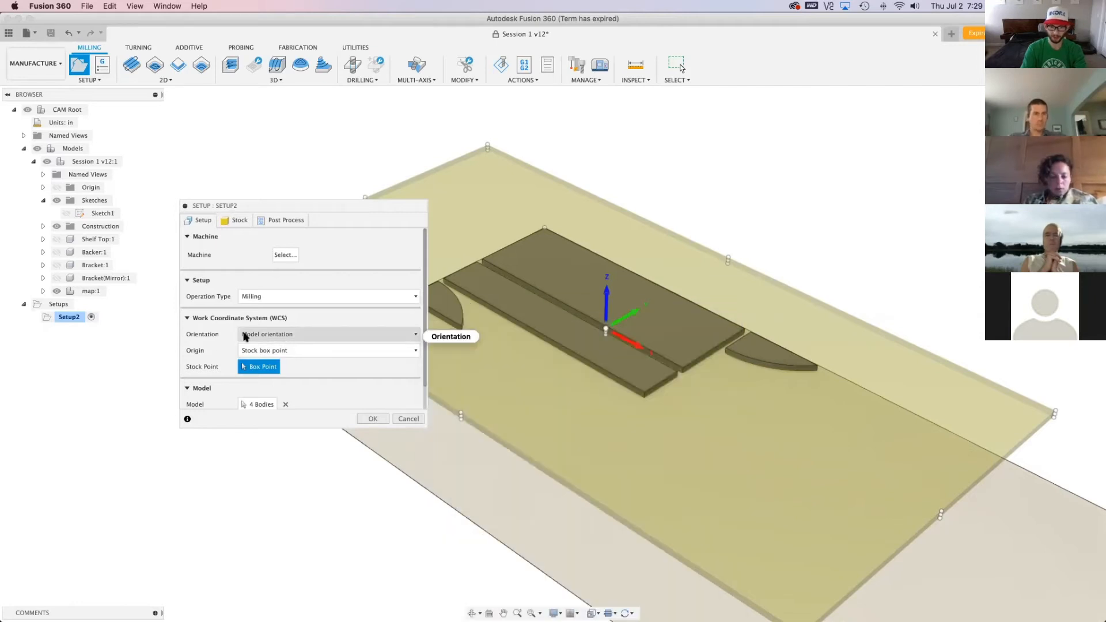
left_click(249, 335)
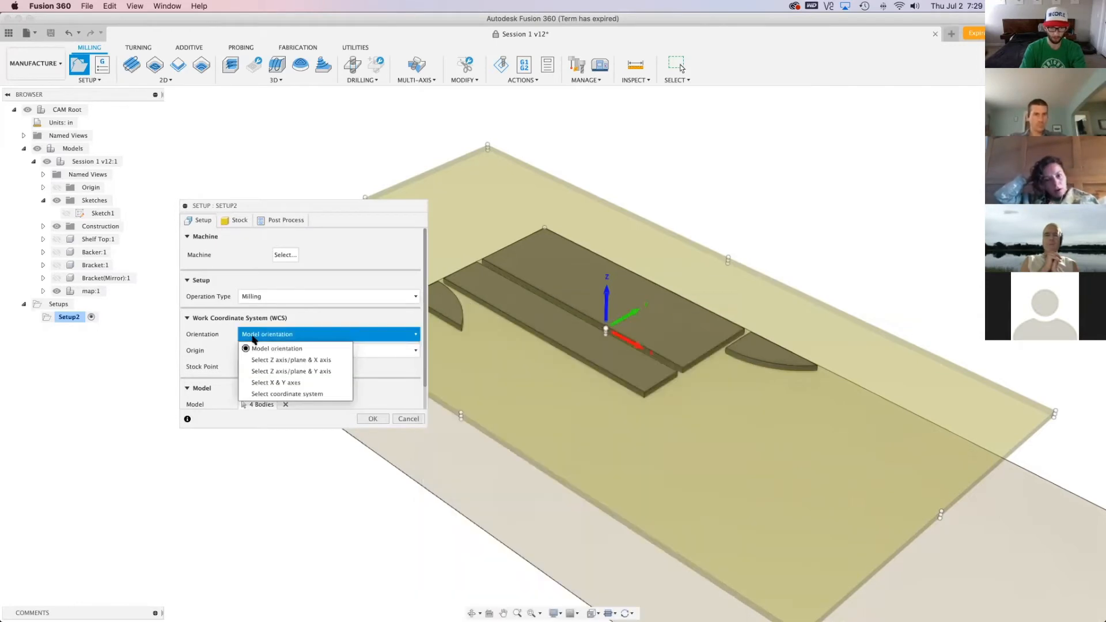
left_click(316, 383)
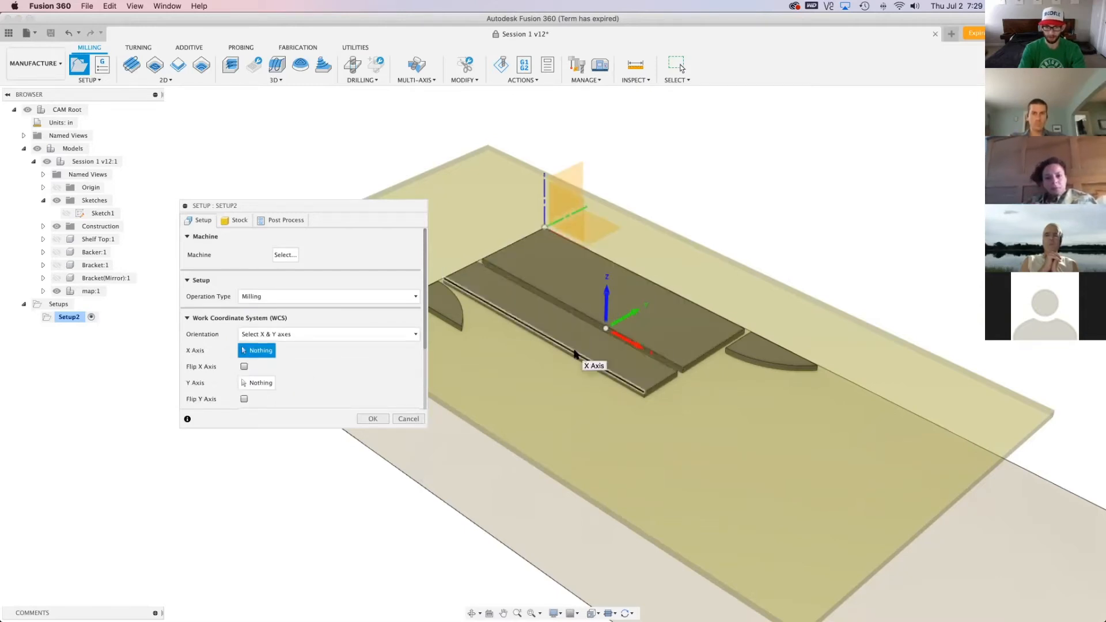
left_click(512, 246)
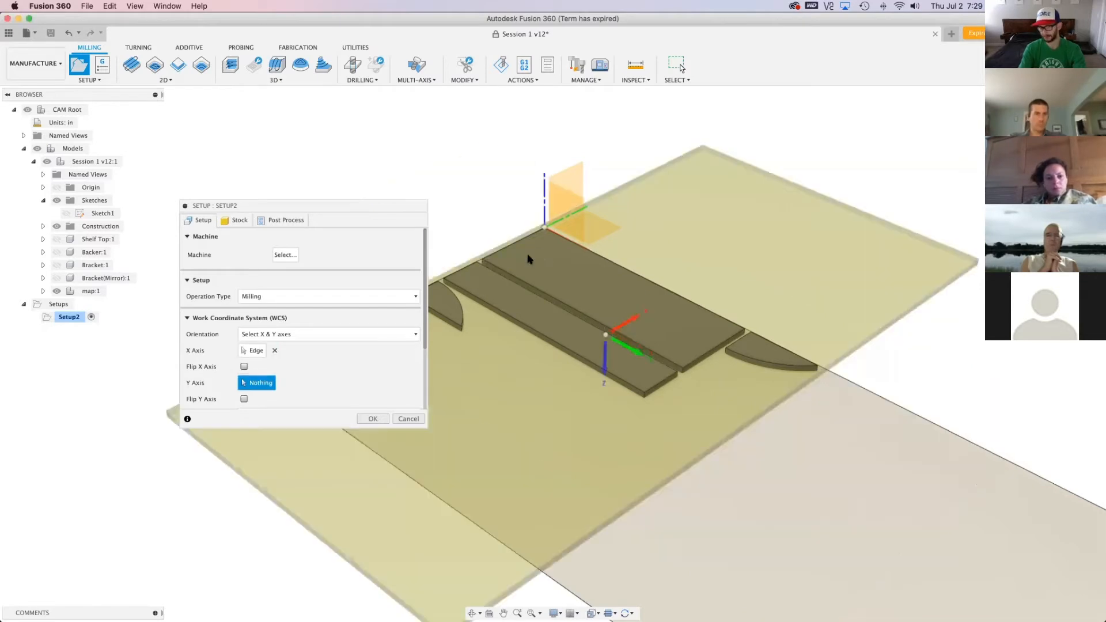
left_click(576, 313)
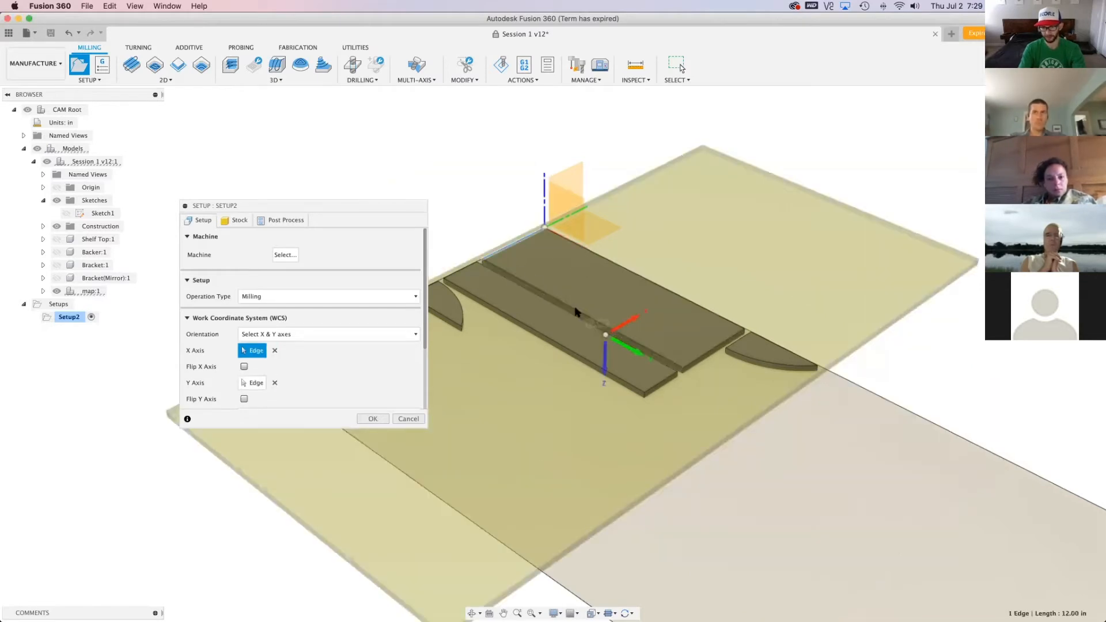
Flip the work coordinate system's Z axis to point upward and reverse its Y axis direction
left_click(604, 373)
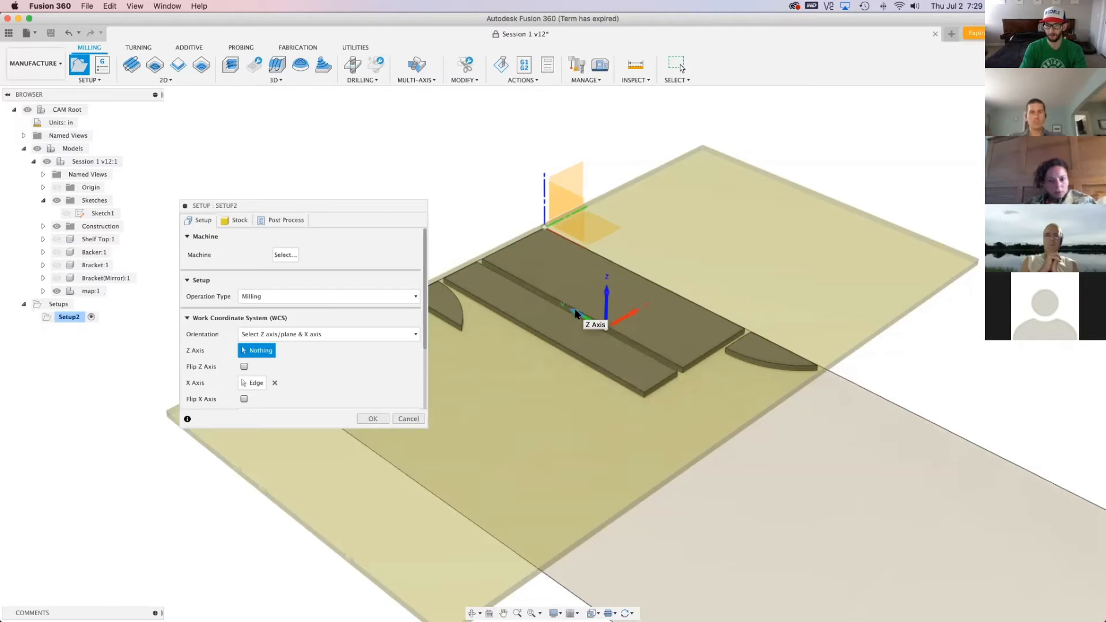
left_click(576, 311)
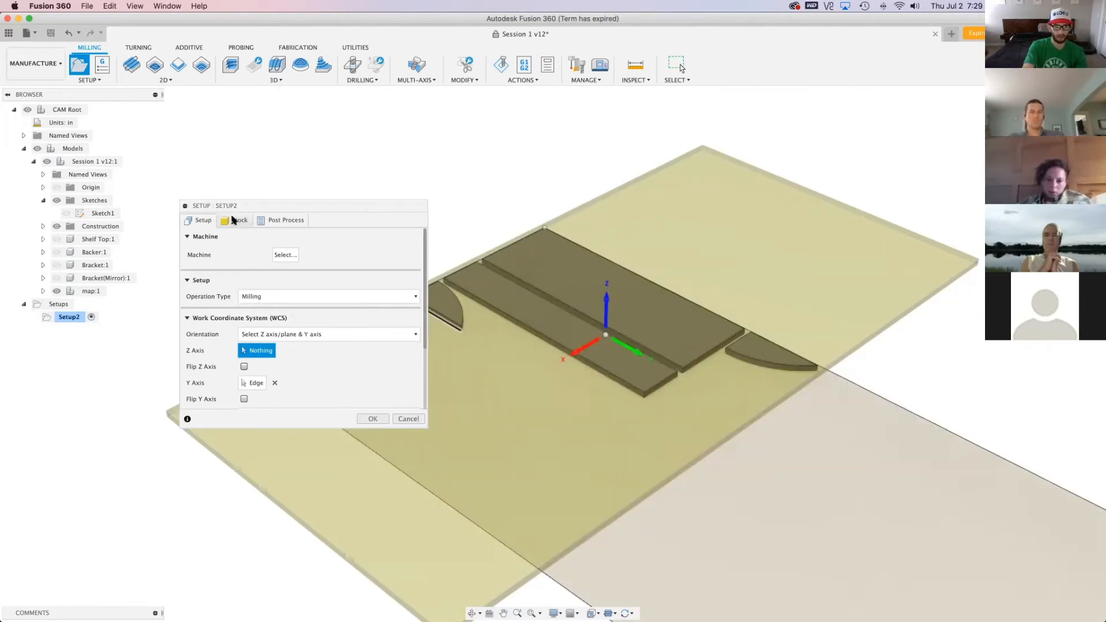
scroll(310, 359, "down", 3)
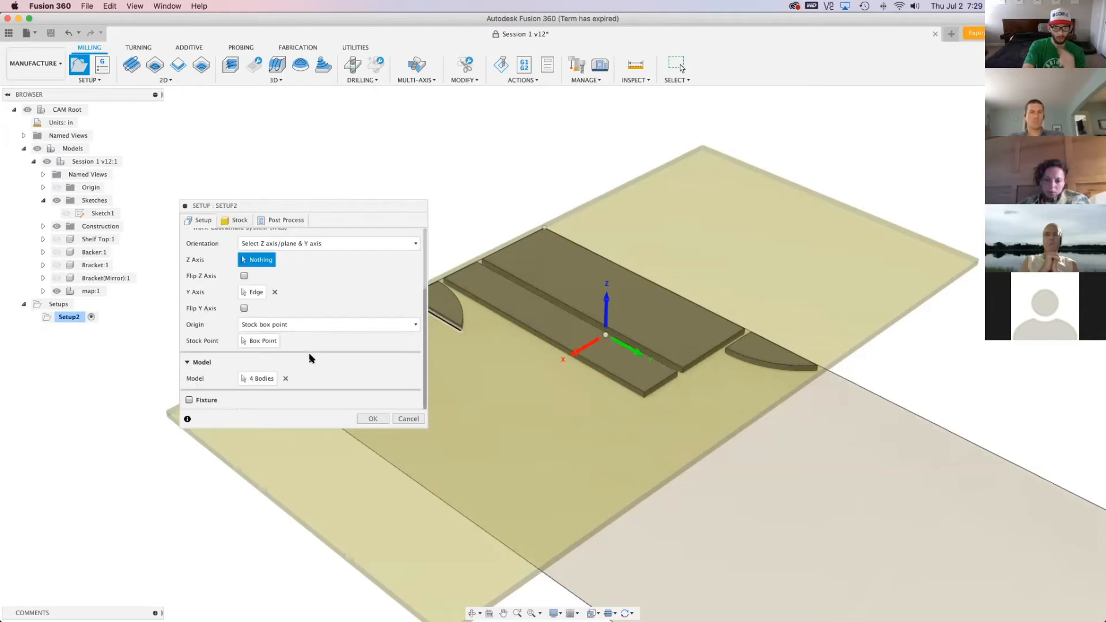
Set the stock box's width (X) to 49 in and its depth (Y) to 97 in to match the new axes
left_click(236, 220)
scroll(264, 281, "up", 2)
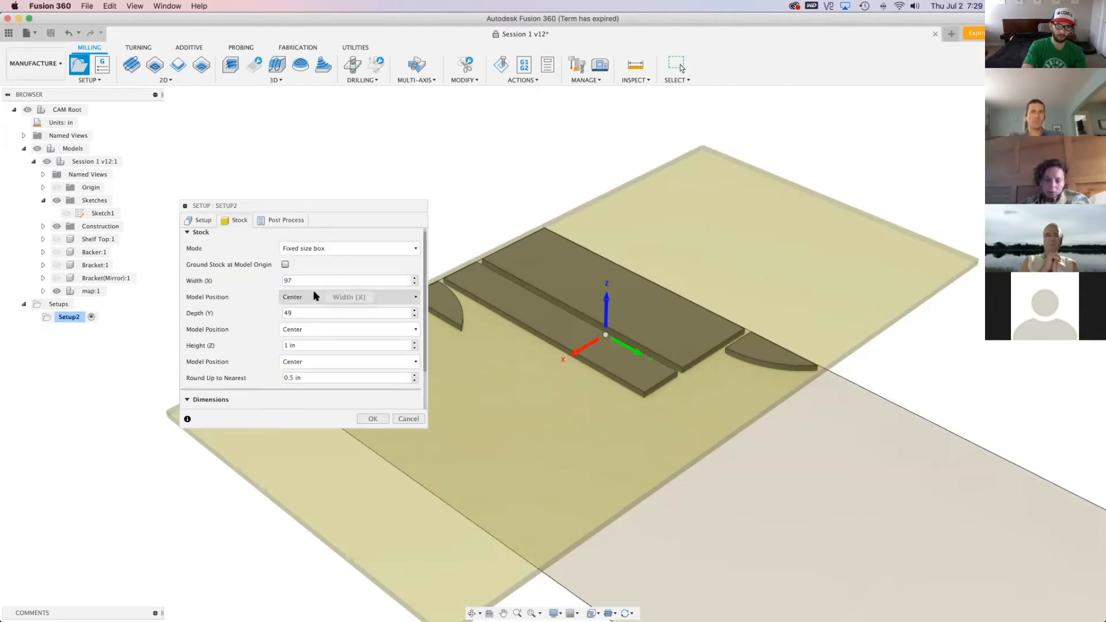
left_click(314, 297)
left_click(315, 289)
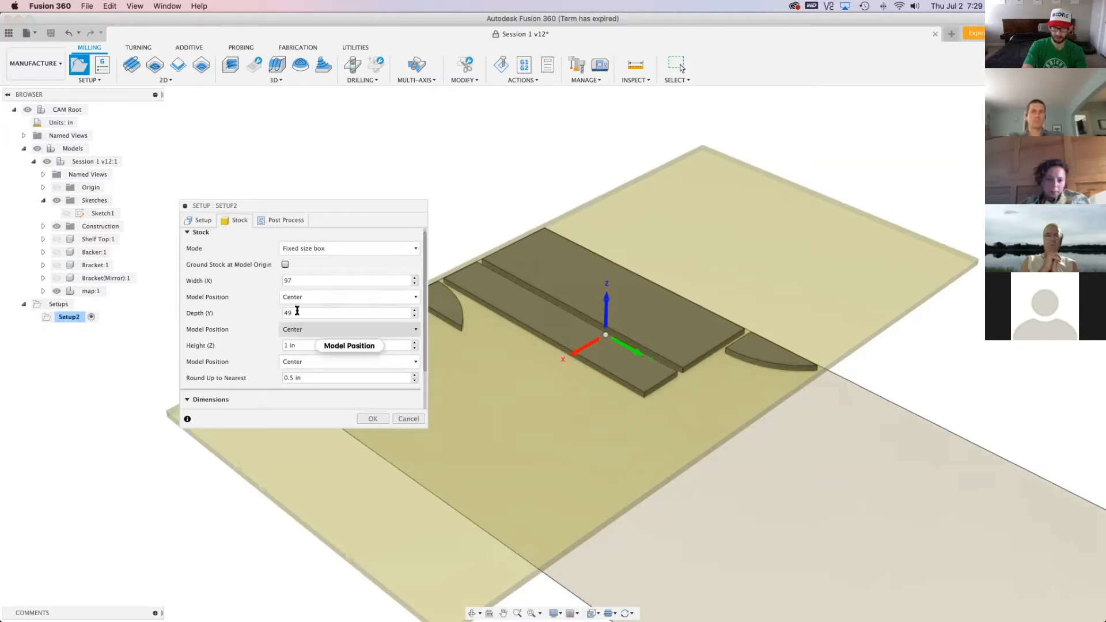
double_click(320, 279)
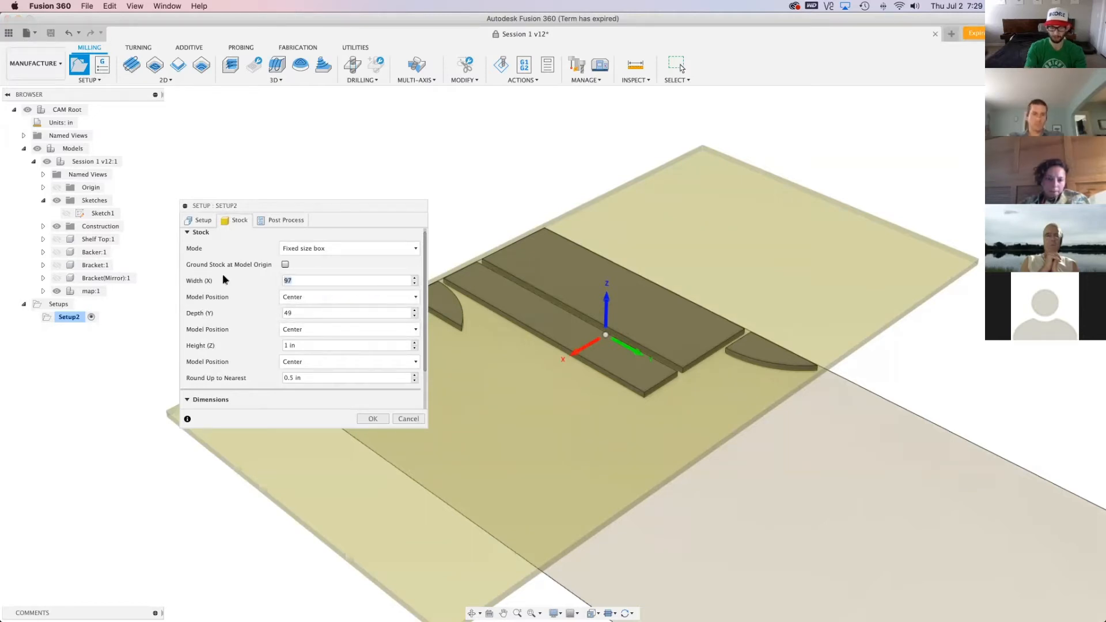
type("49")
key("Tab")
type("97")
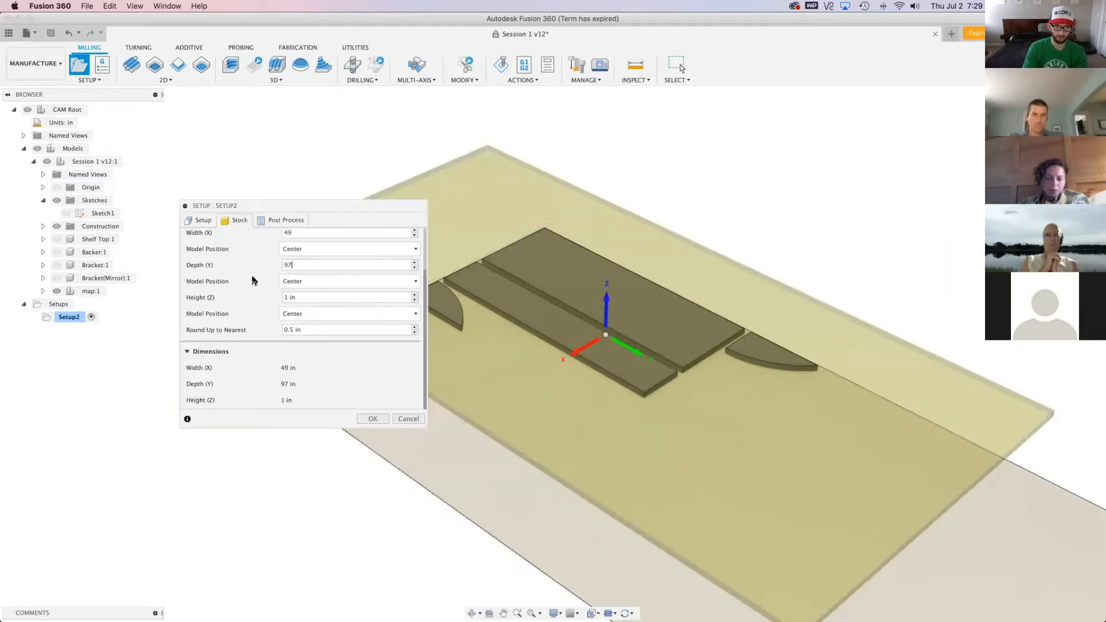
Set the stock box's height (Z) to 0.75 in
double_click(287, 298)
key("BackSpace")
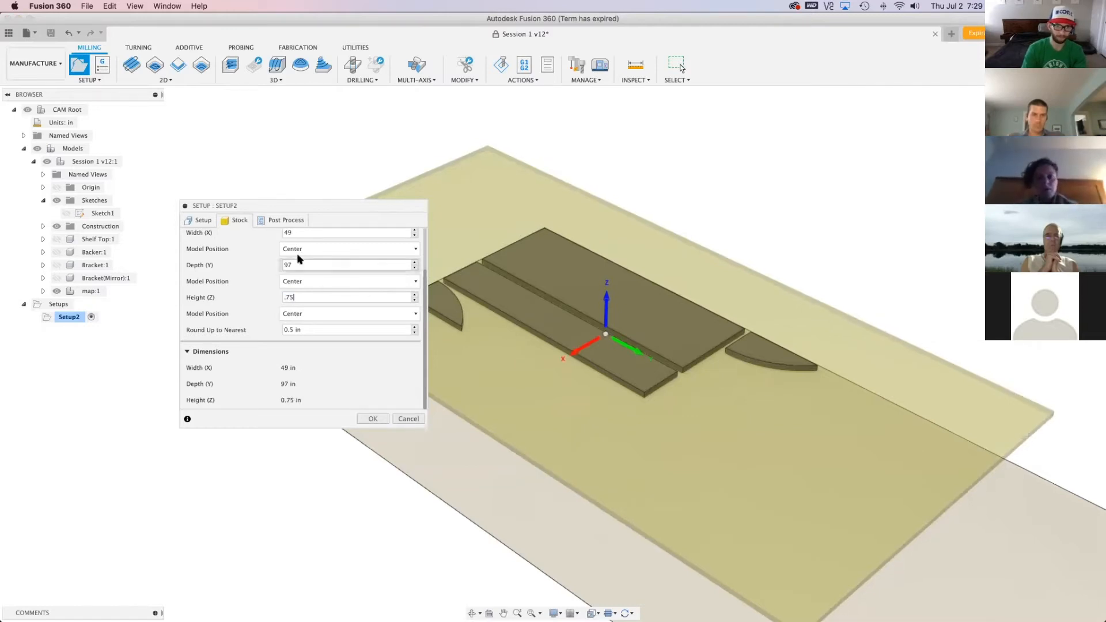
scroll(845, 480, "down", 2)
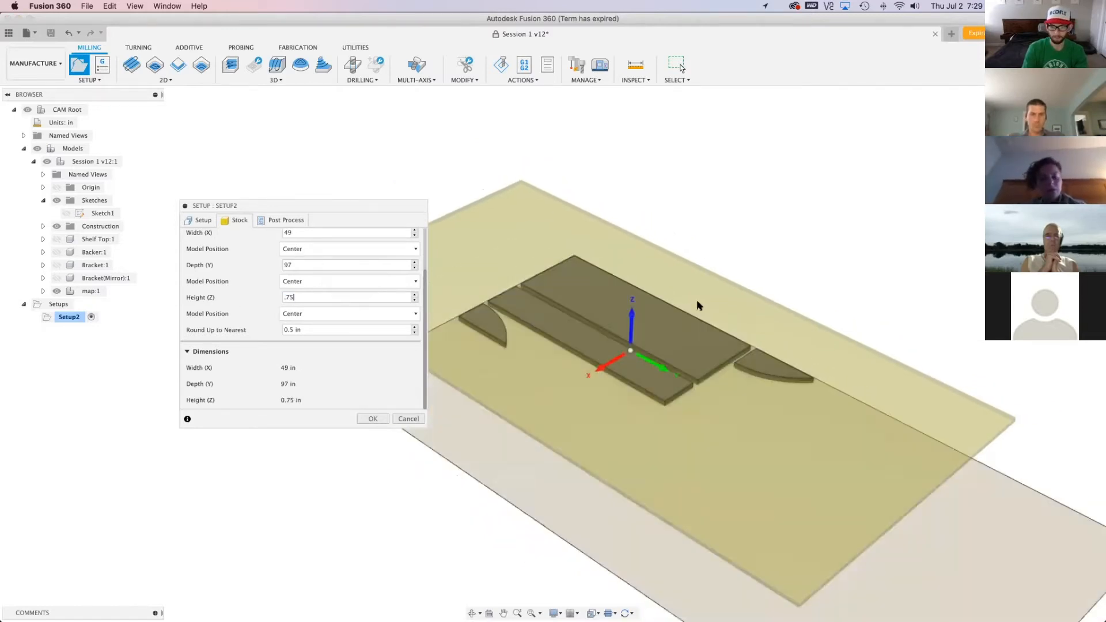
Position the model in the stock's width by an offset from the left side (-X) of 1 in
scroll(245, 297, "up", 2)
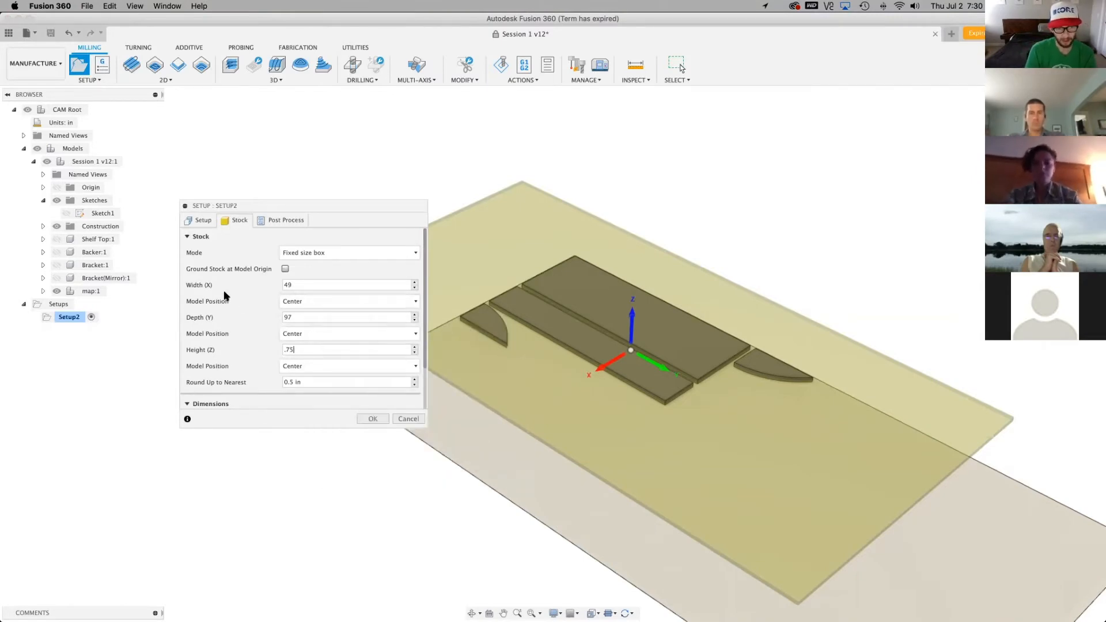
left_click(307, 302)
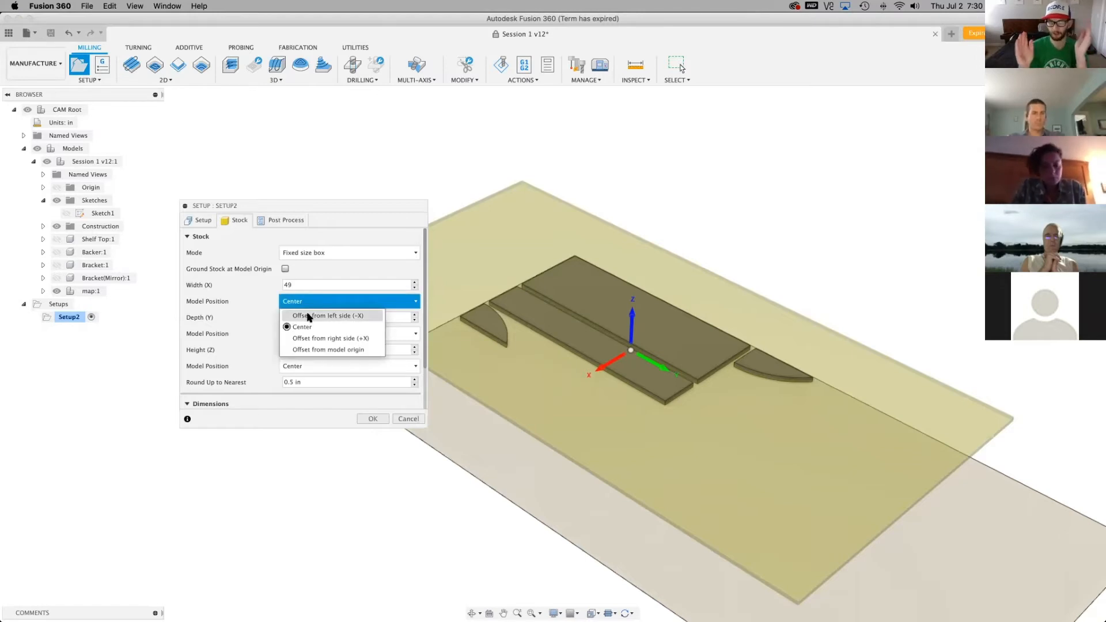
left_click(309, 316)
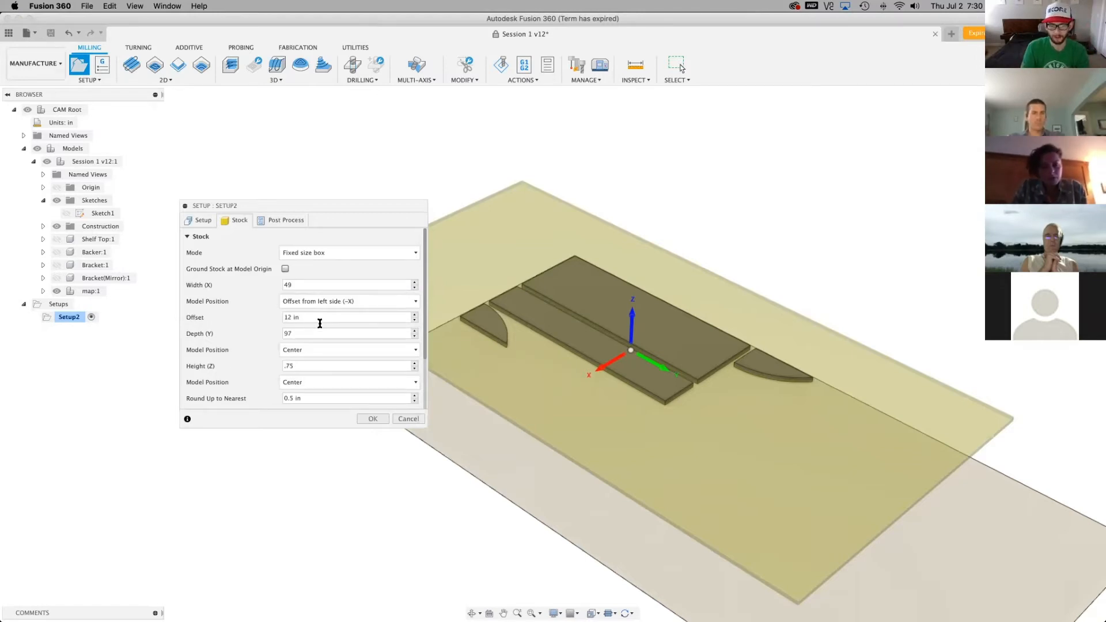
left_click_drag(314, 315, 276, 313)
type("1")
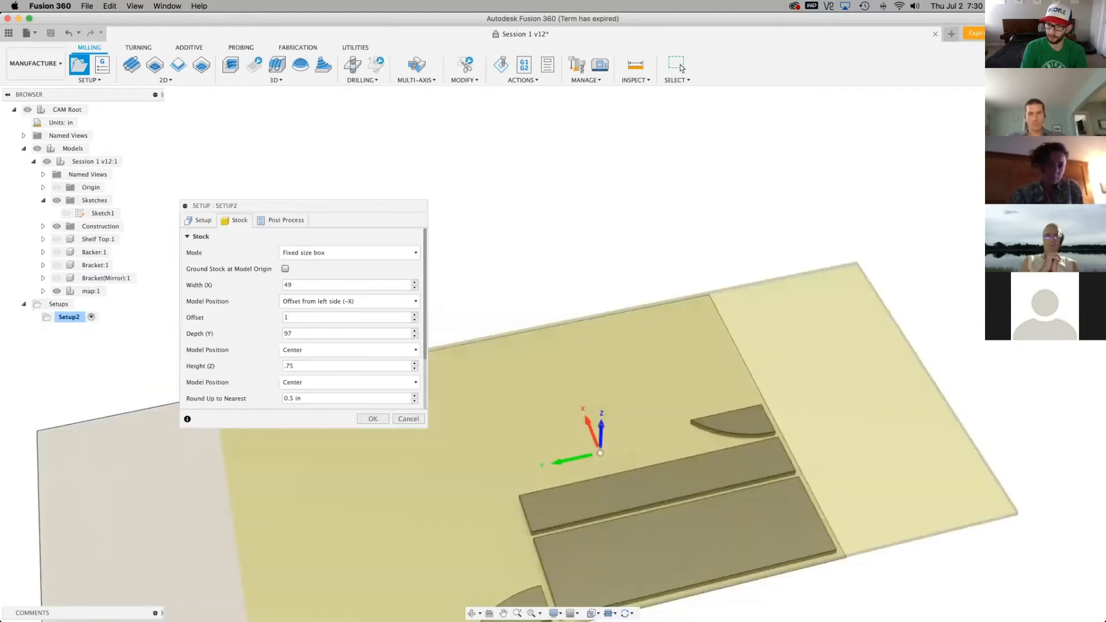
Position the model in the stock's depth by an offset from the front side (-Y) of 1 in
middle_click_drag(634, 202, 301, 198, "shift")
left_click_drag(304, 205, 941, 179)
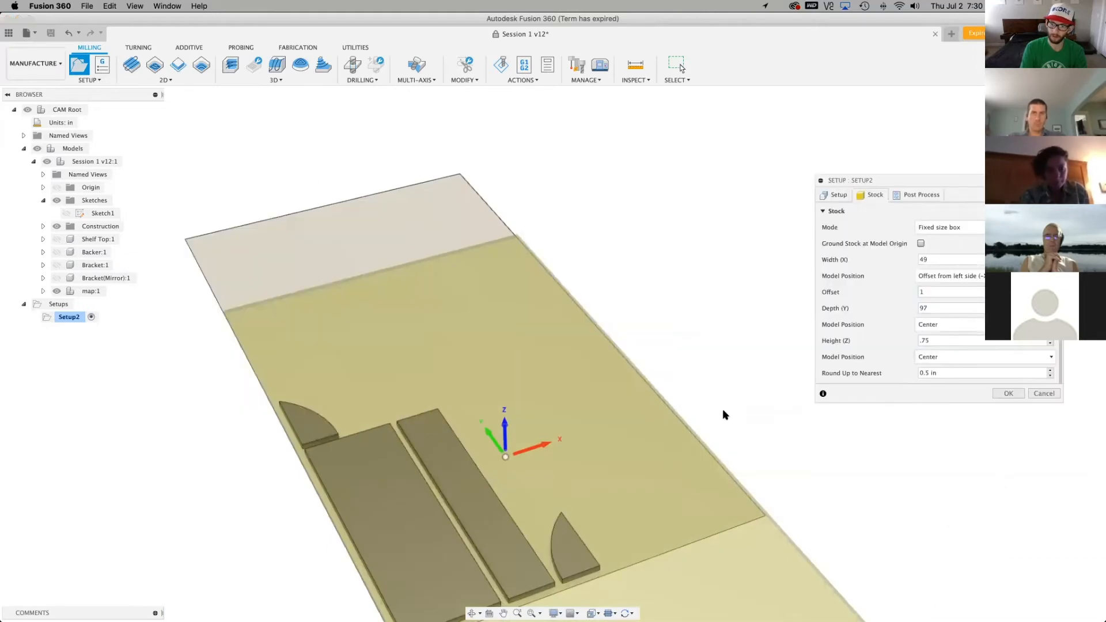
middle_click_drag(790, 320, 691, 305, "shift")
scroll(690, 305, "down", 3)
scroll(382, 279, "down", 1)
scroll(366, 496, "up", 3)
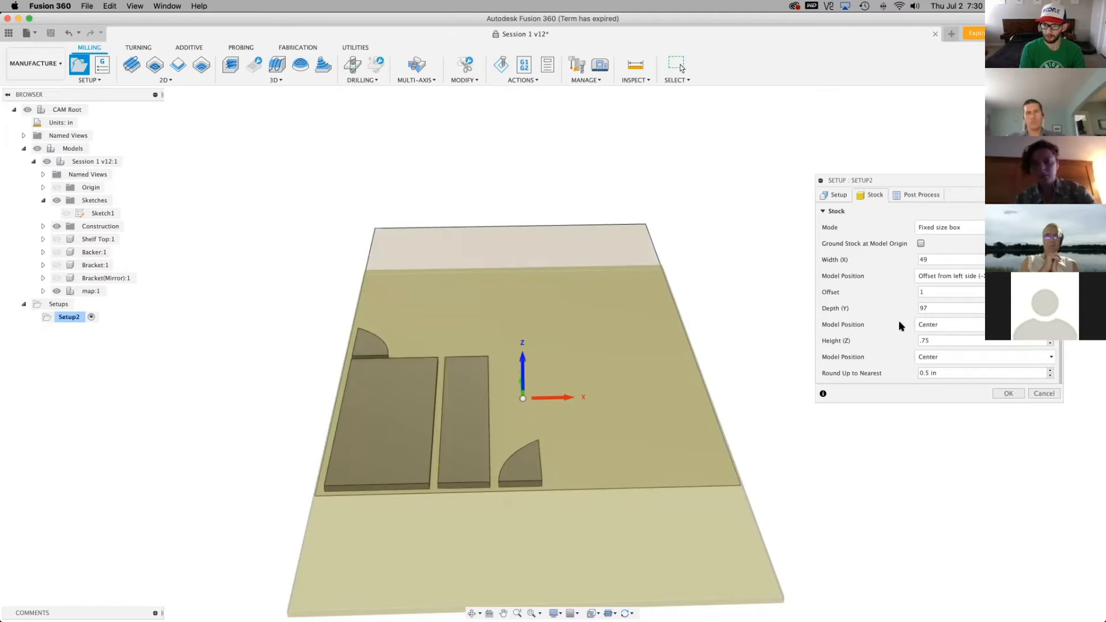
left_click(932, 325)
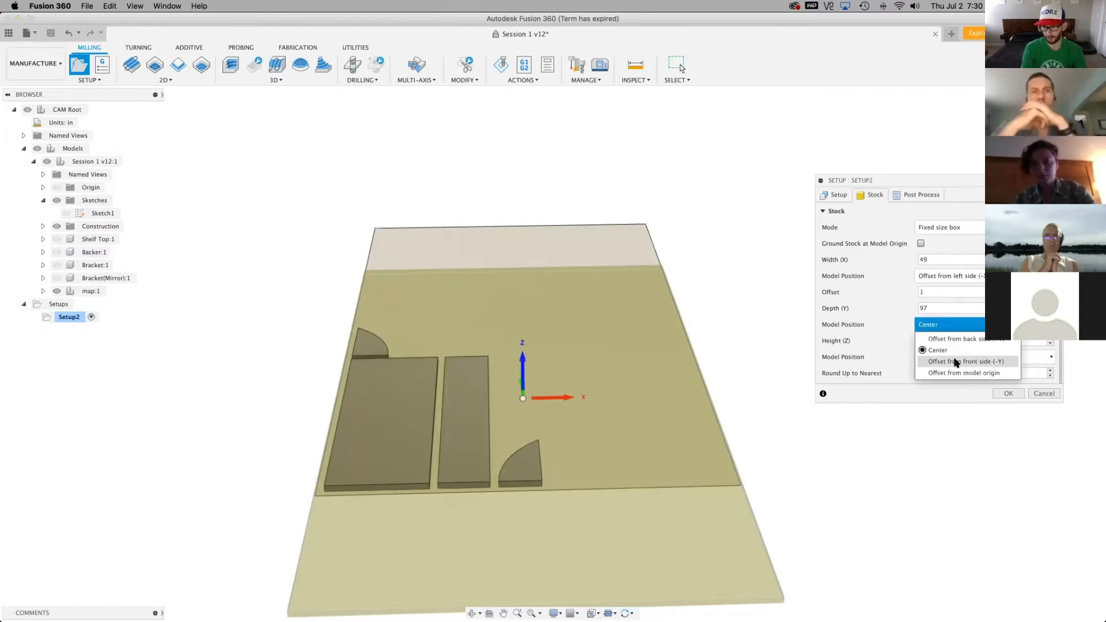
left_click(955, 362)
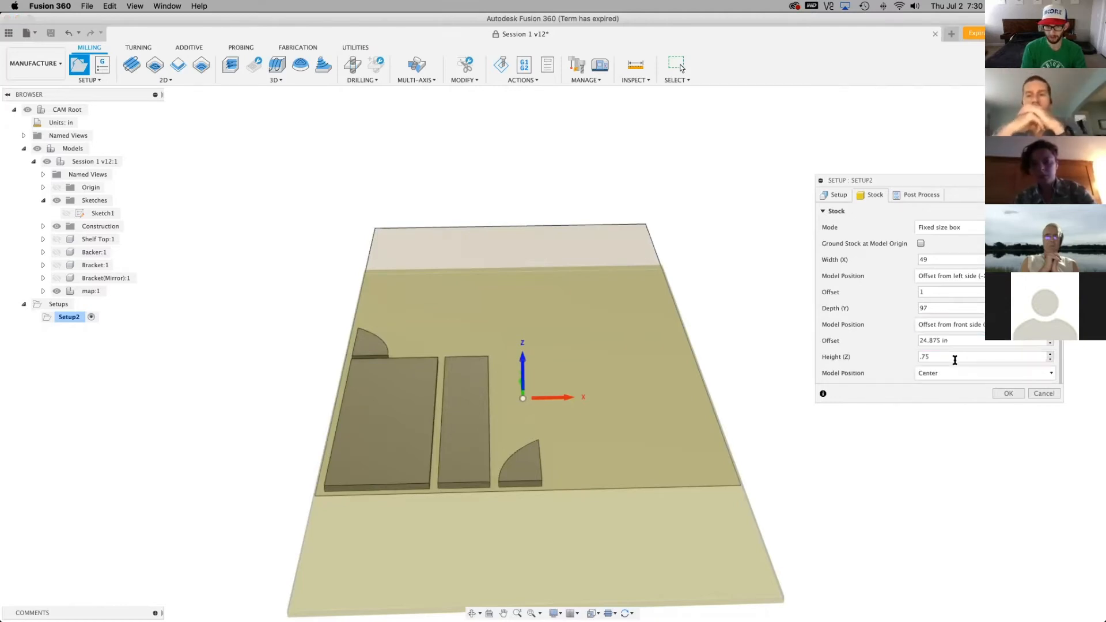
left_click_drag(964, 342, 915, 341)
type("1")
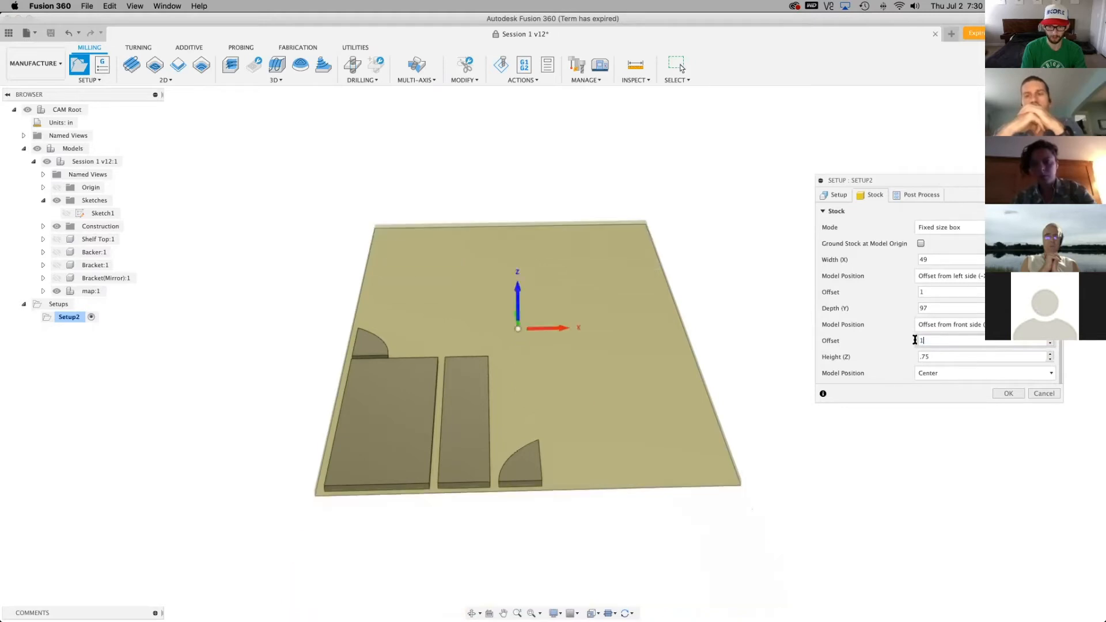
Set both the front side (-Y) and left side (-X) stock offsets to 2 in
middle_click_drag(553, 311, 553, 398, "shift")
mouse_move(553, 354)
middle_mouse_down("shift")
mouse_move(544, 314)
mouse_move(536, 358)
middle_mouse_up("shift")
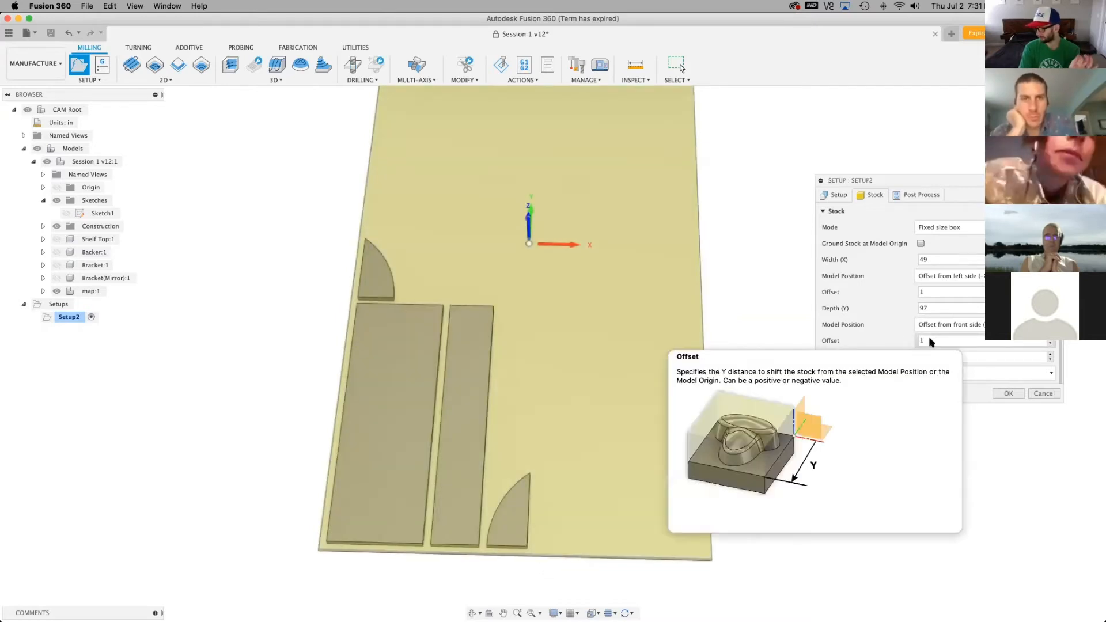
left_click_drag(931, 339, 911, 340)
type("2")
left_click_drag(945, 292, 916, 292)
type("2")
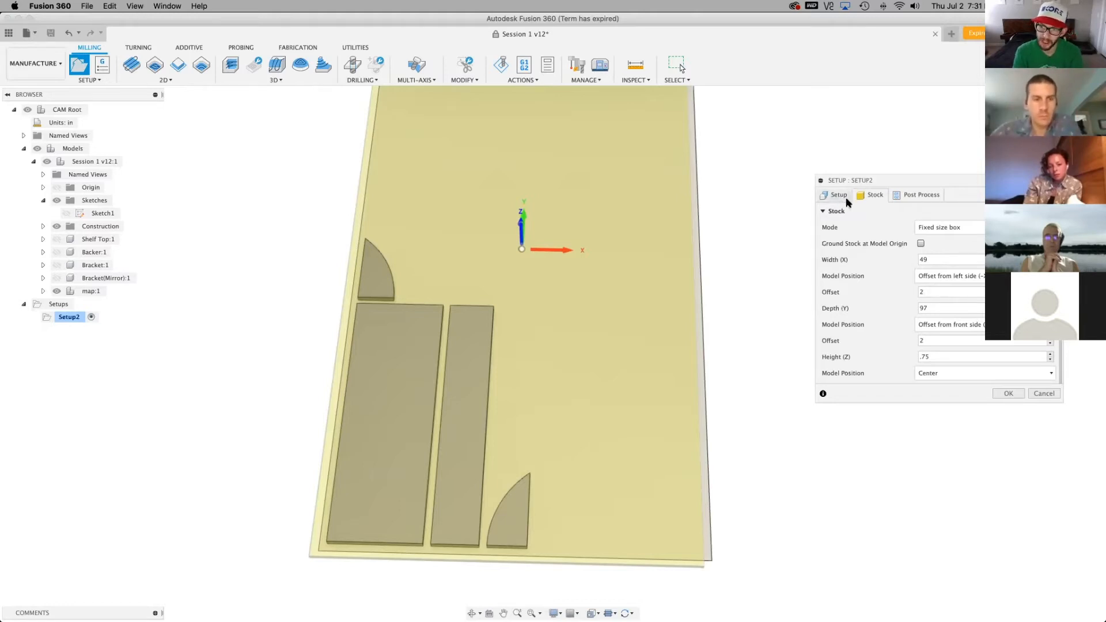
middle_click_drag(554, 353, 551, 291, "shift")
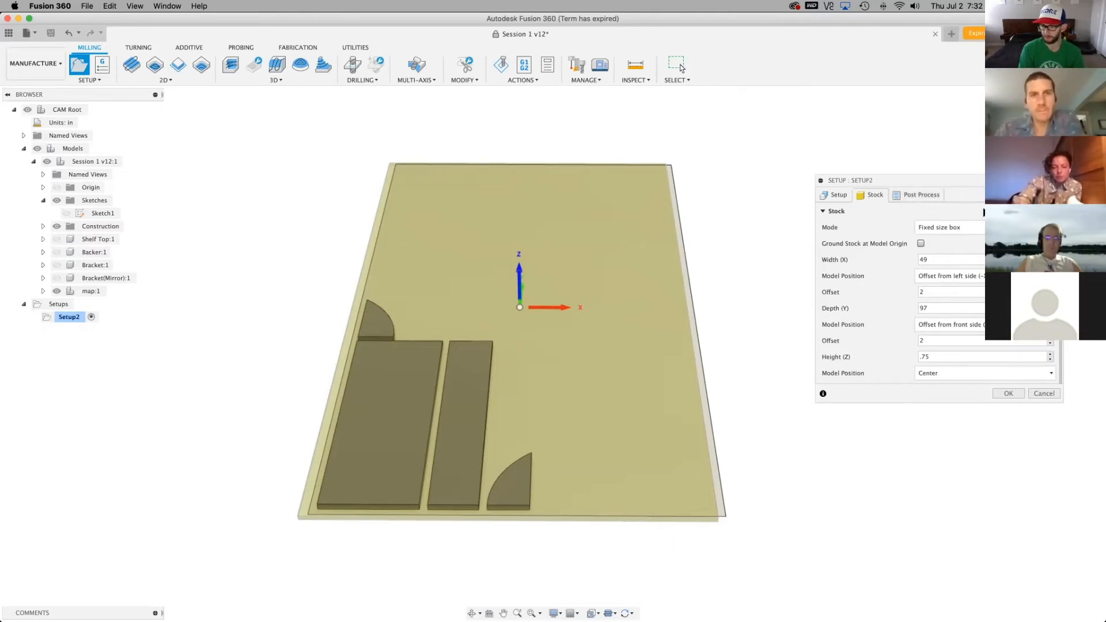
Position the model in the stock's height by an offset from the top side (+Z) of 0 in
left_click(837, 196)
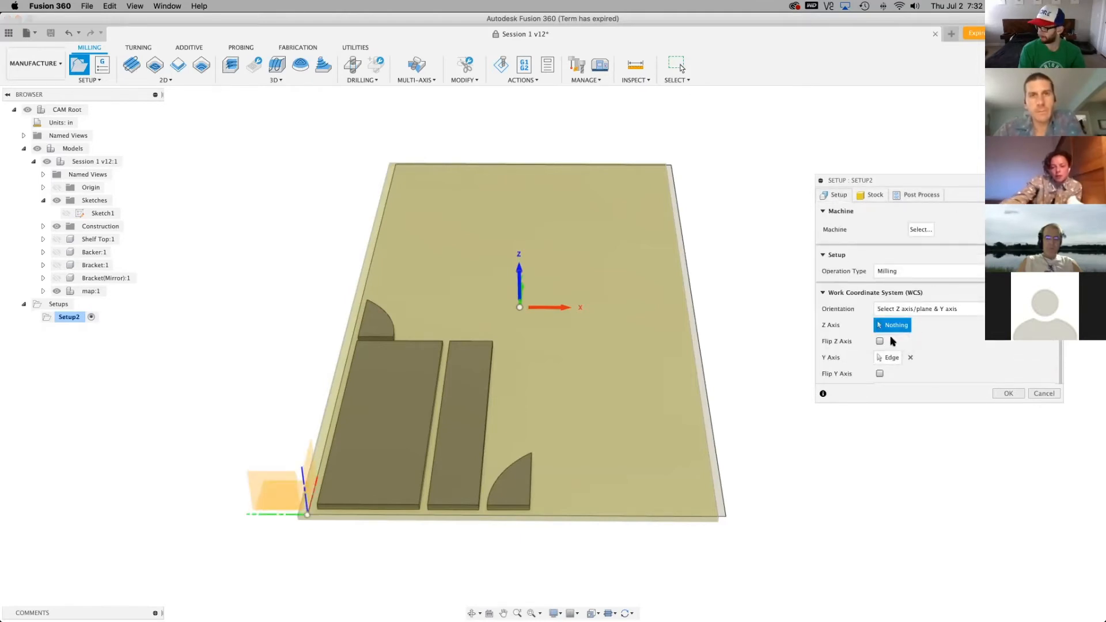
scroll(903, 344, "down", 2)
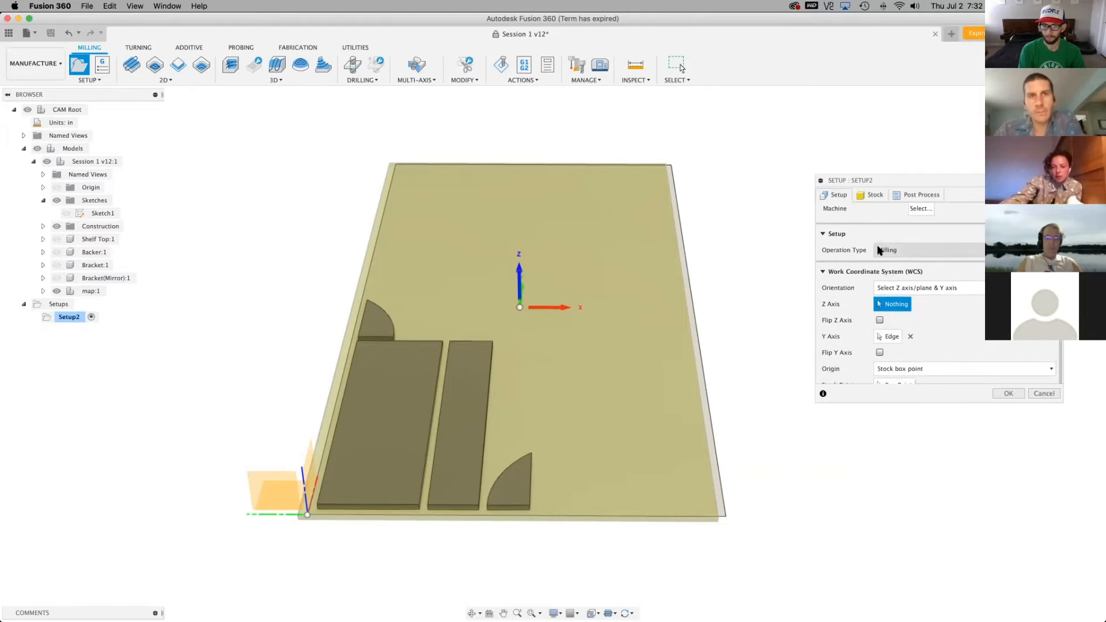
mouse_move(553, 354)
middle_mouse_down("shift")
mouse_move(553, 297)
mouse_move(553, 323)
middle_mouse_up("shift")
left_click(873, 195)
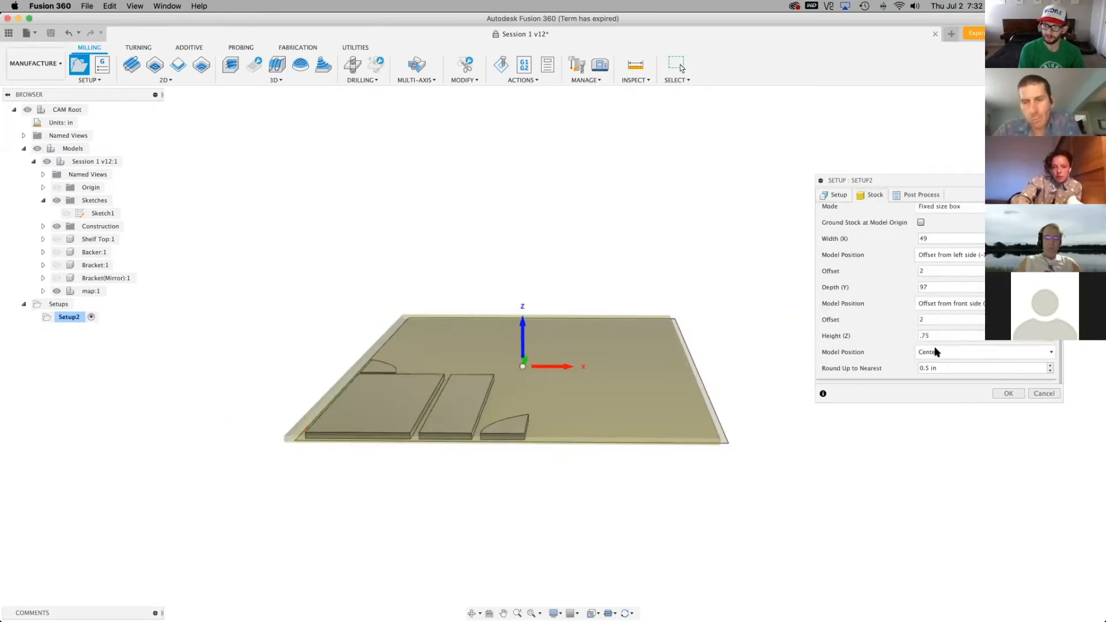
scroll(905, 358, "down", 2)
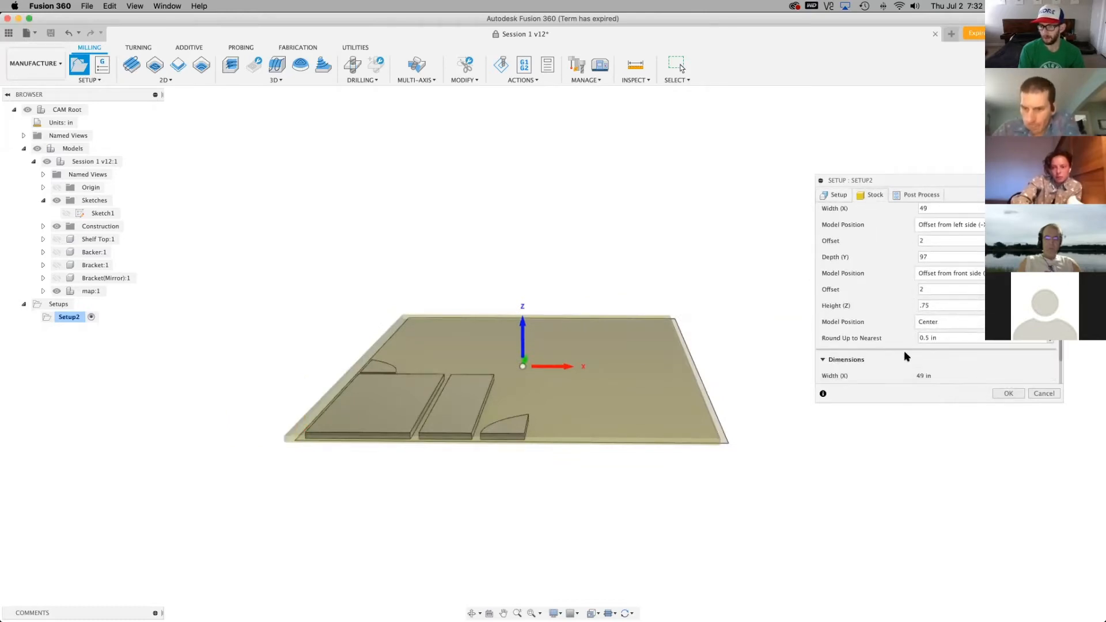
scroll(396, 431, "up", 2)
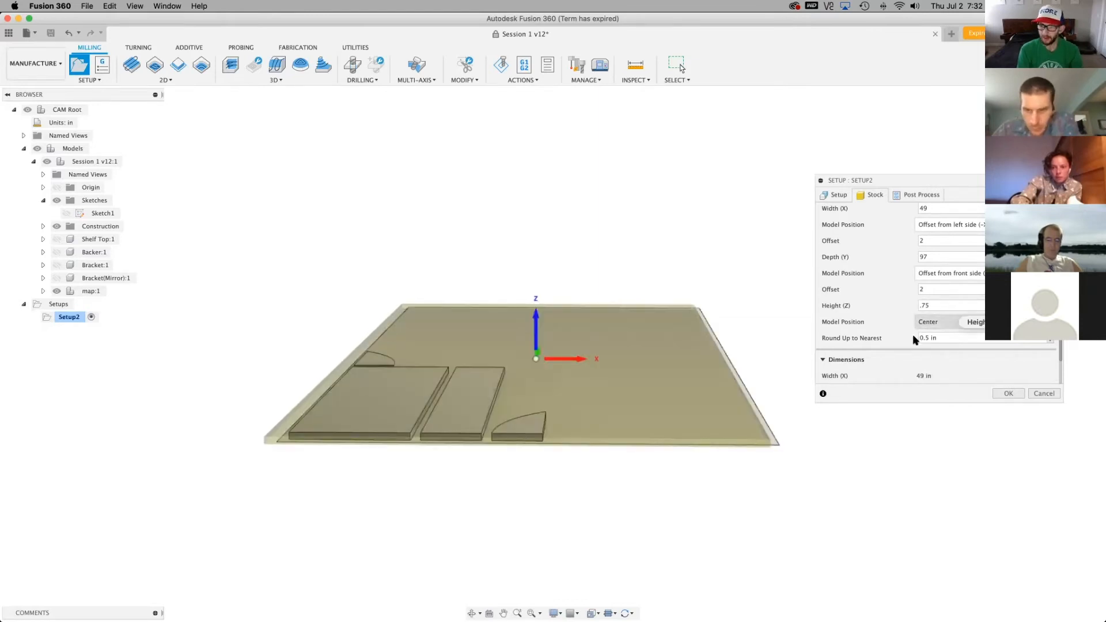
left_click(940, 321)
left_click(943, 334)
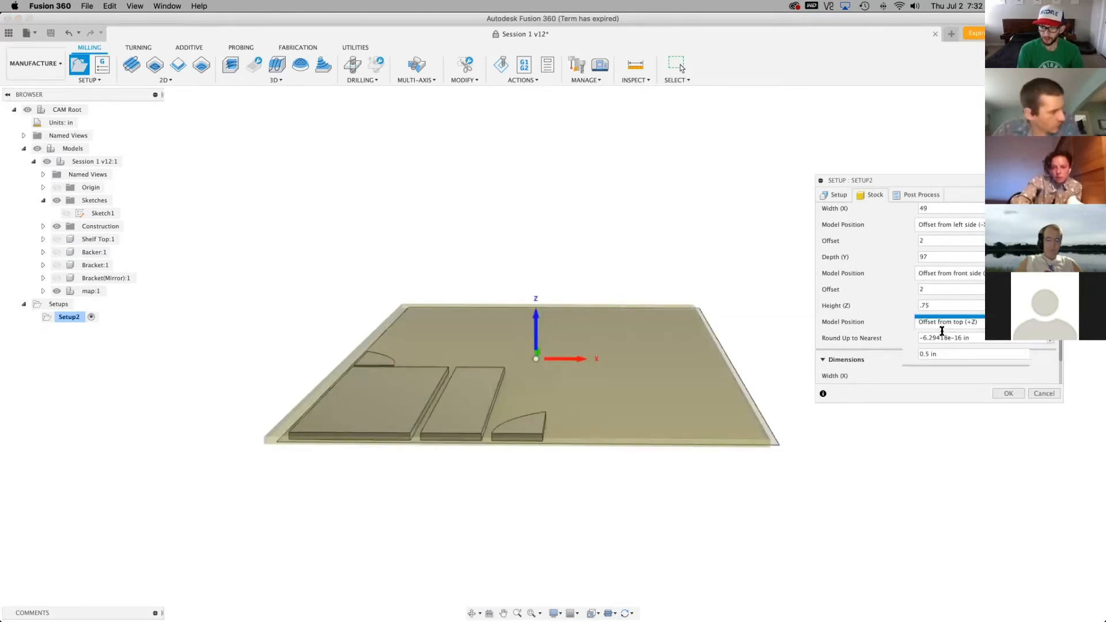
triple_click(946, 337)
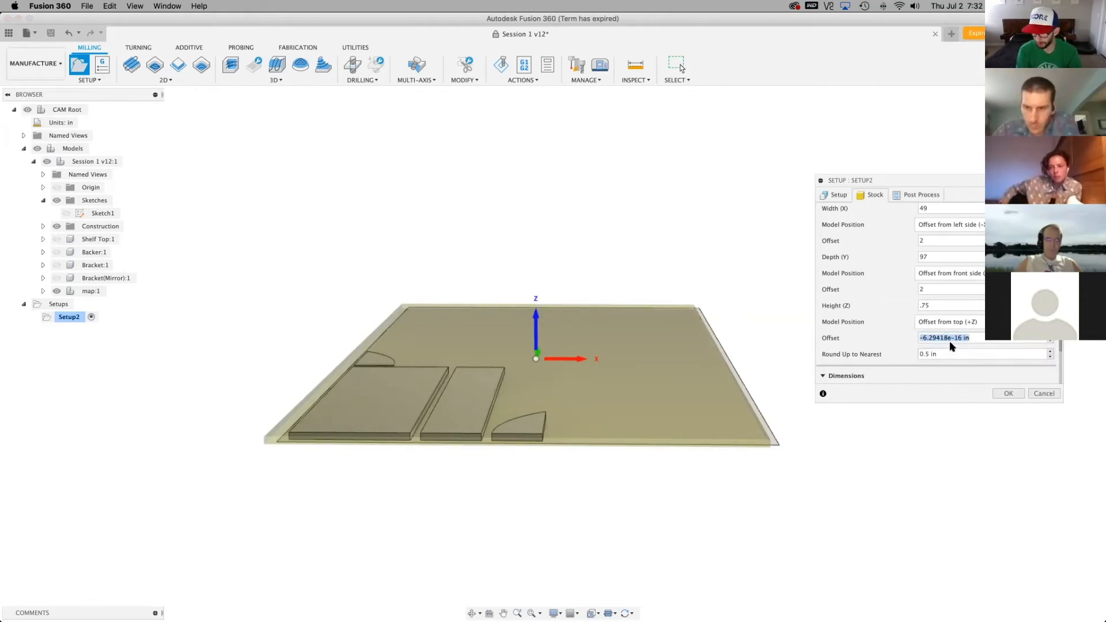
type("0")
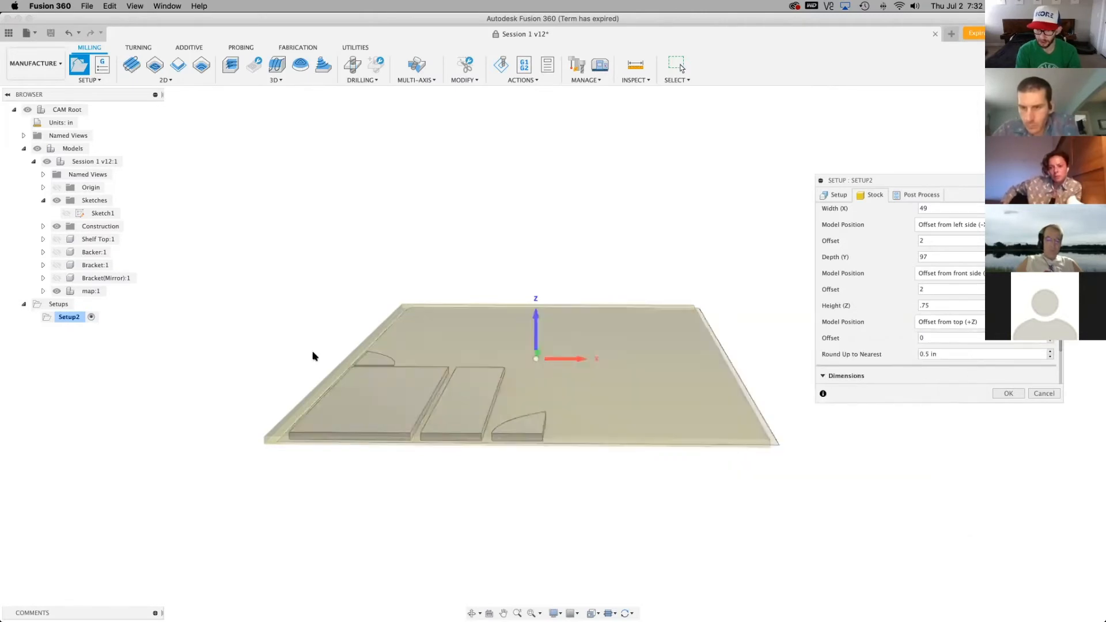
Return the model's vertical position in the stock to Center and set the stock's height (Z) to 1 in
left_click(949, 321)
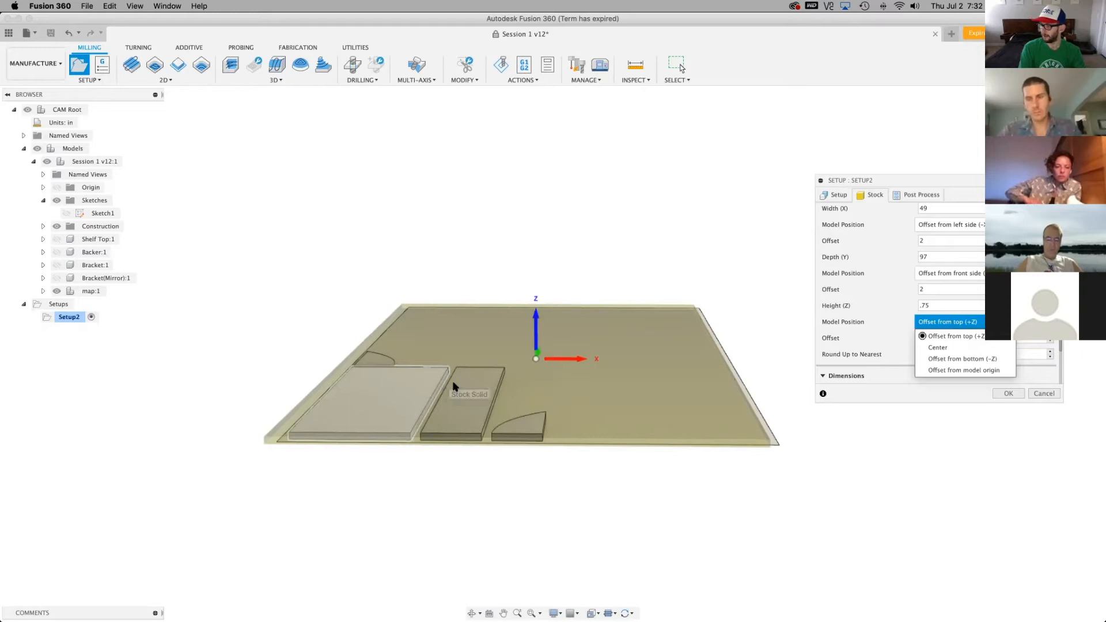
left_click(925, 346)
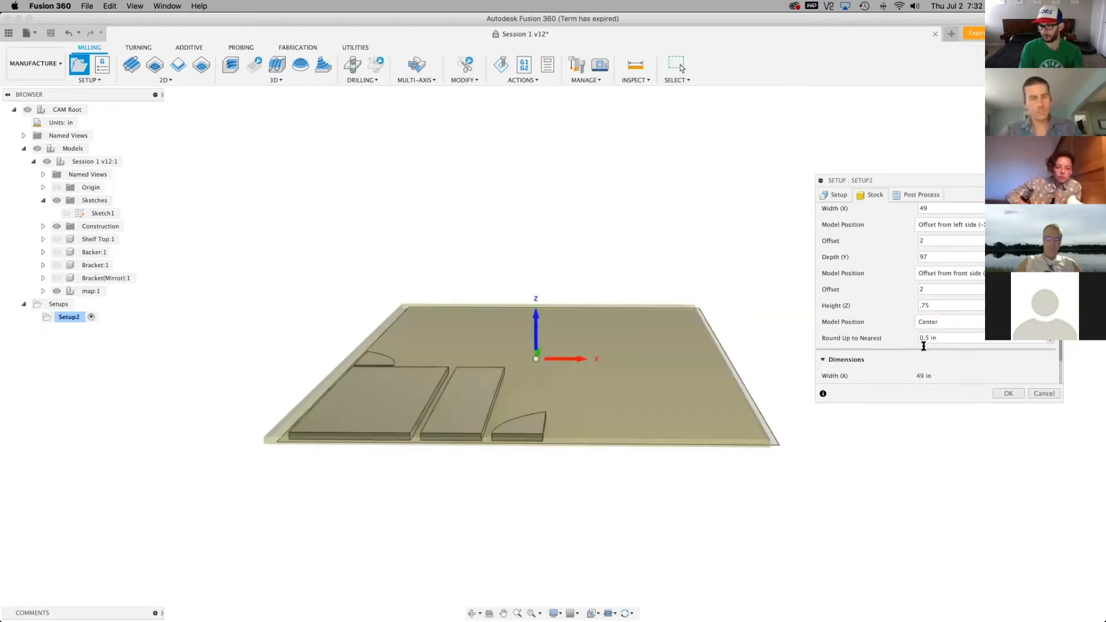
left_click_drag(935, 306, 902, 303)
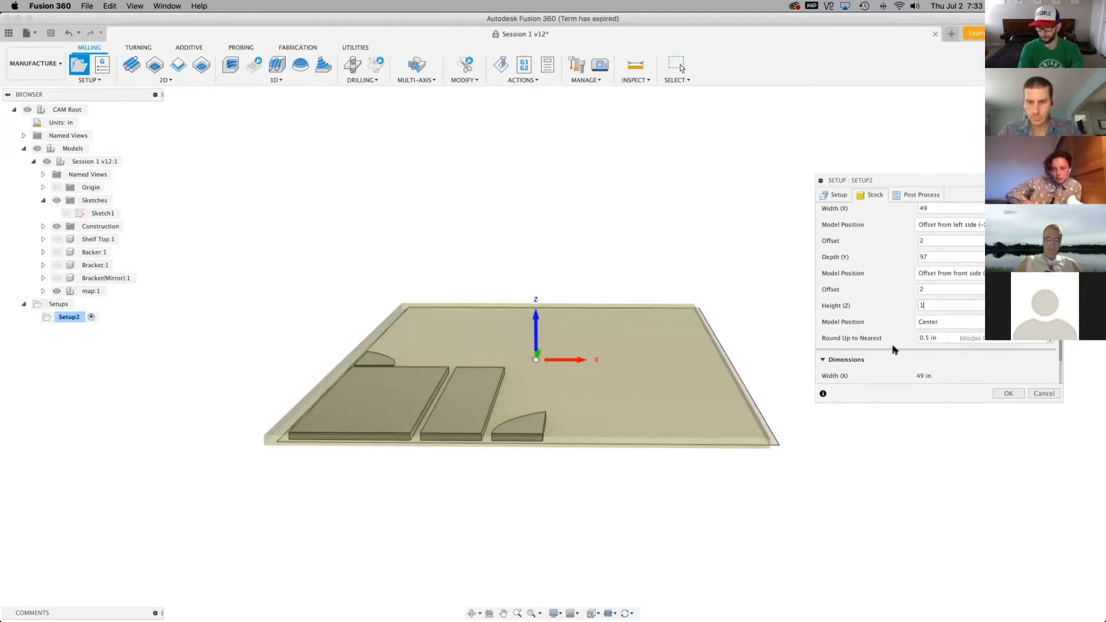
Try the vertical model position Offset from top (+Z) and then Offset from bottom (-Z), inspecting the parts in the stock from the front
left_click(944, 323)
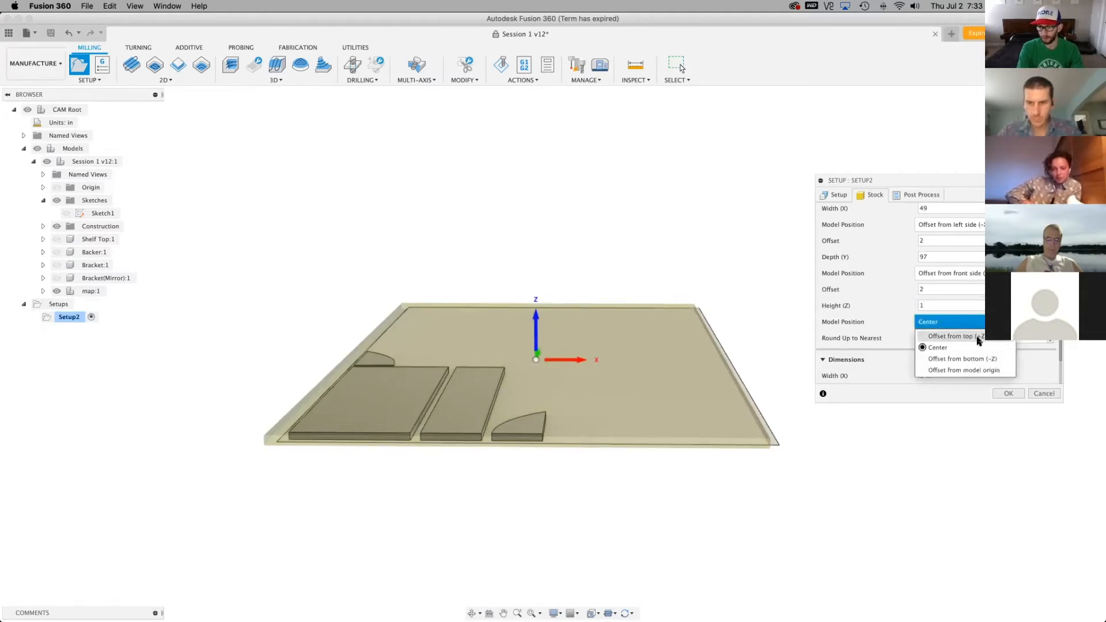
left_click(987, 337)
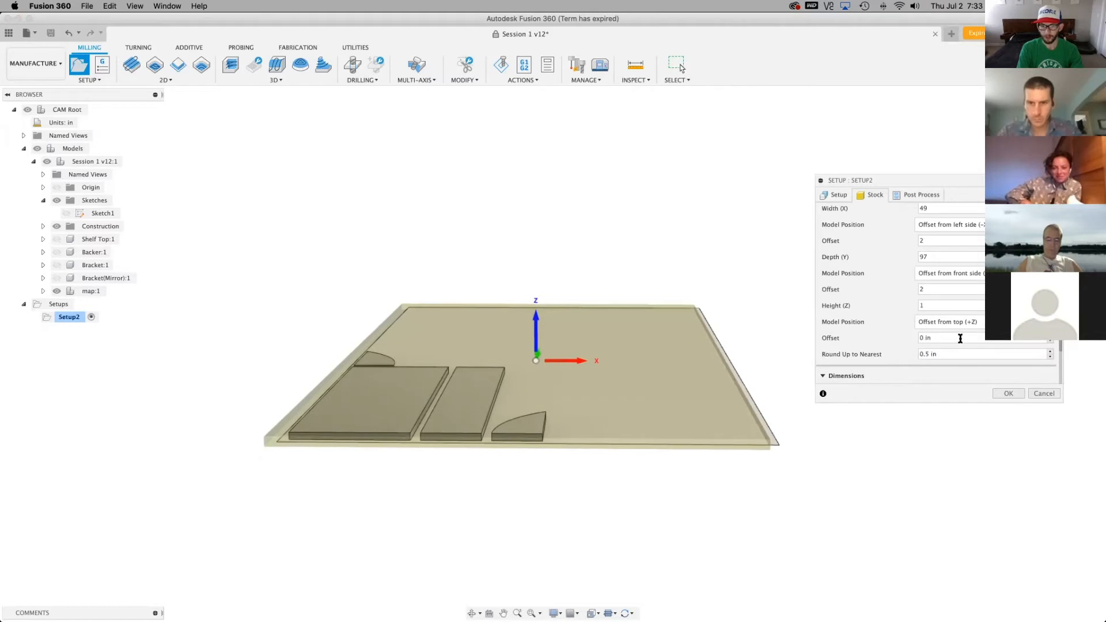
left_click(954, 324)
left_click(960, 359)
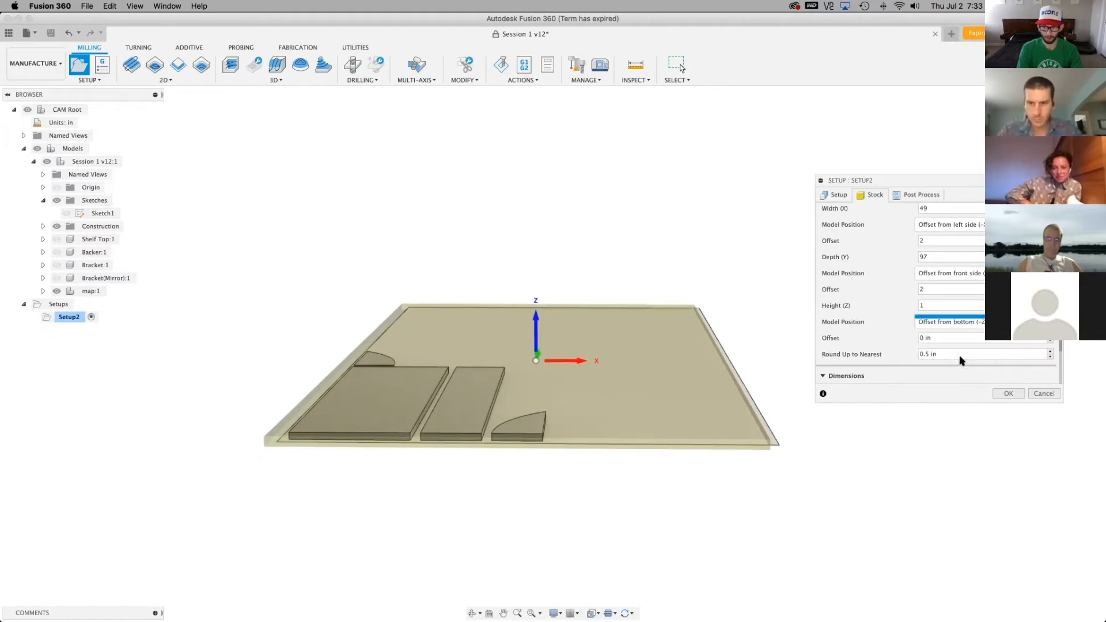
scroll(523, 501, "up", 5)
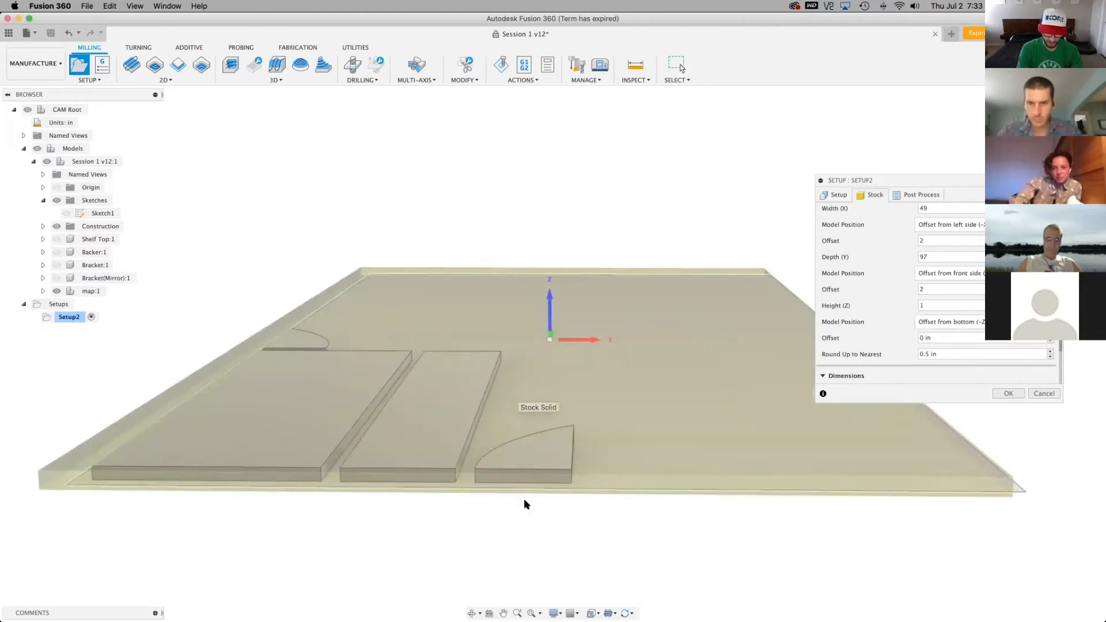
left_click(1066, 131)
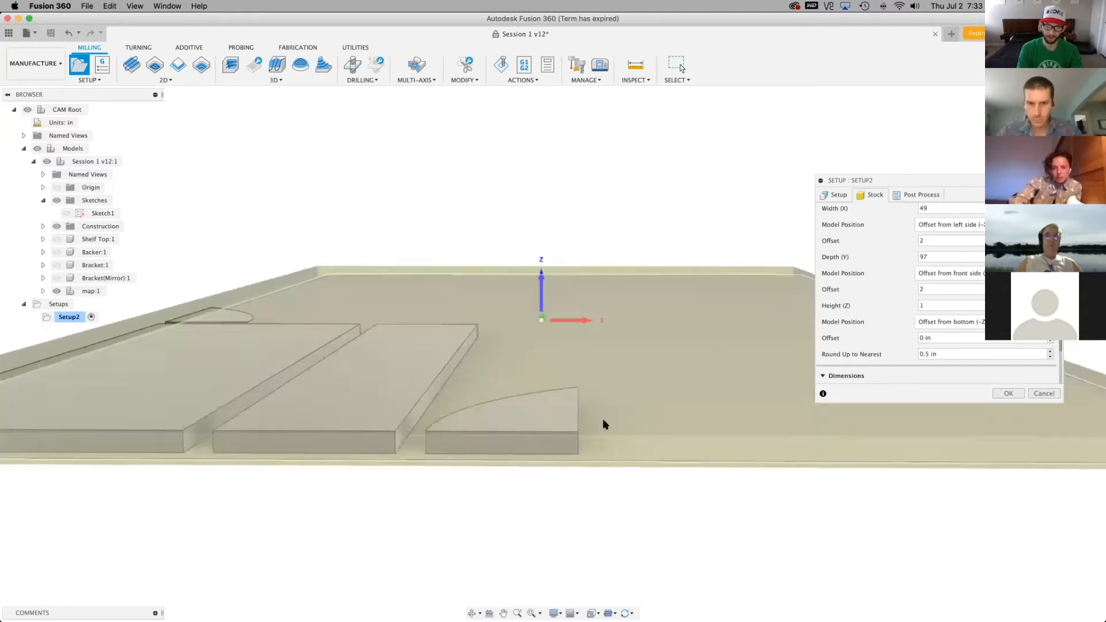
scroll(491, 372, "up", 5)
scroll(470, 345, "up", 4)
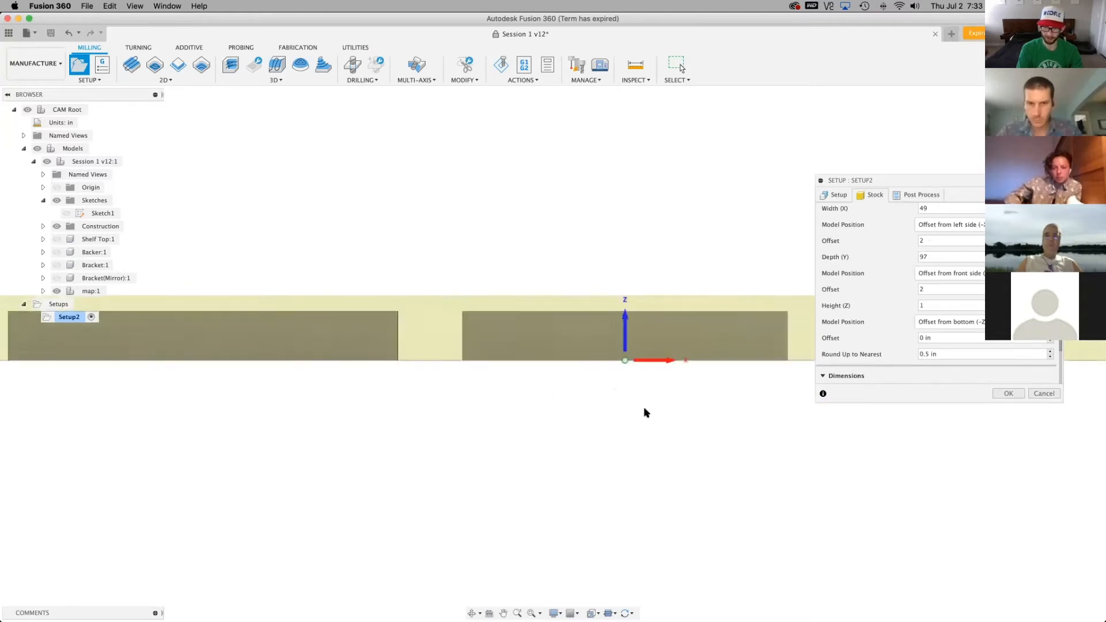
Compare the vertical model position Offset from top (+Z) with Center in the front view, leaving Center selected
left_click(945, 322)
left_click(945, 340)
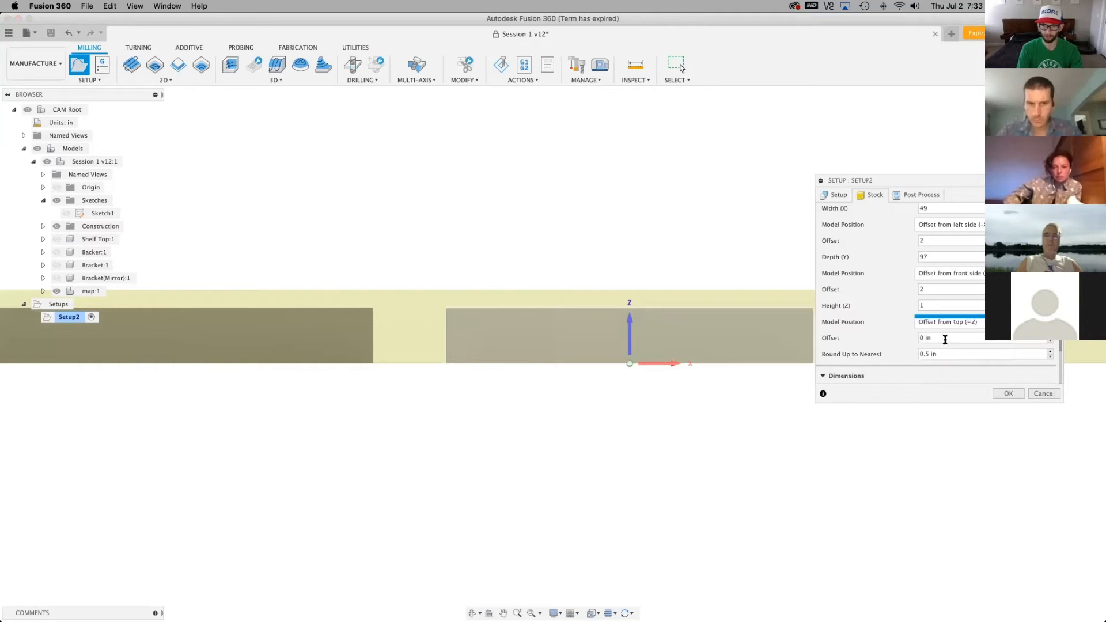
left_click(945, 322)
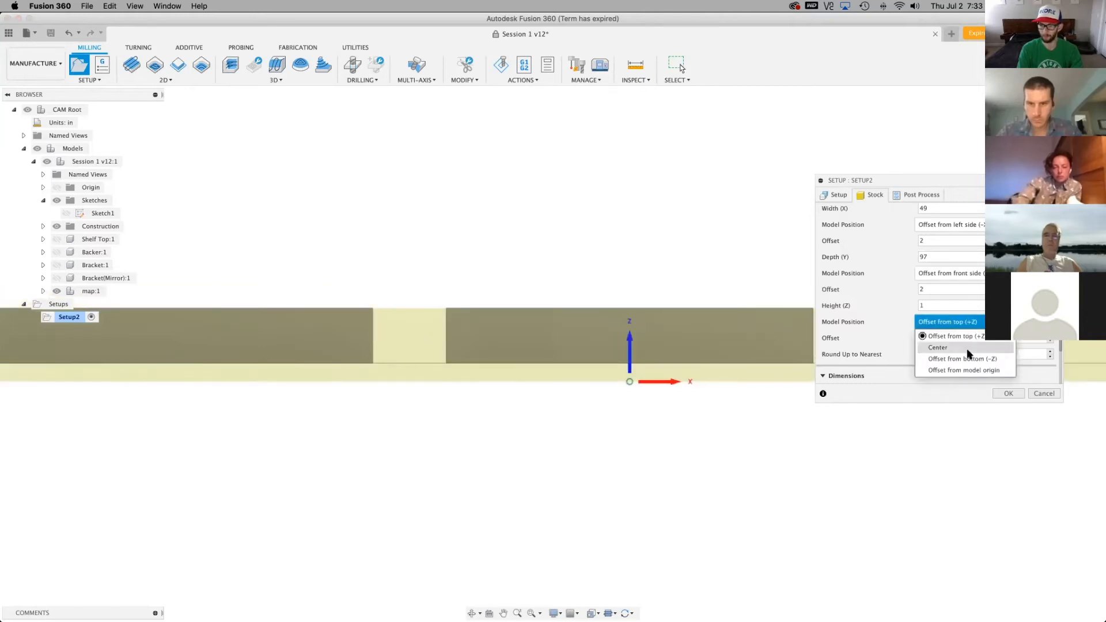
left_click(967, 348)
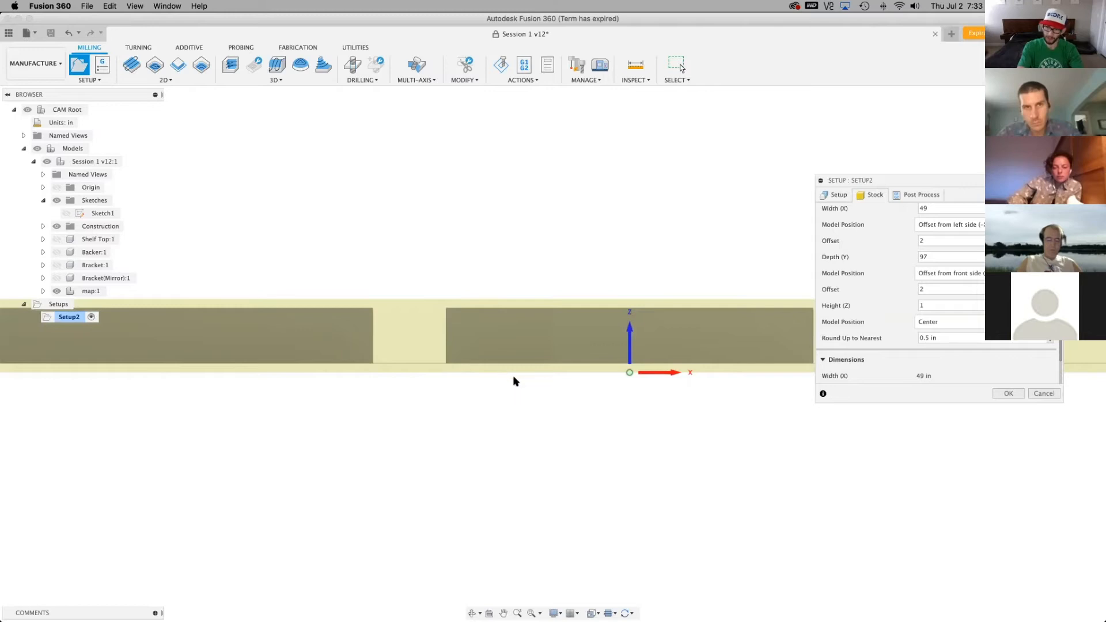
Set the stock's height (Z) to 0.75 in and confirm the milling setup
left_click(953, 304)
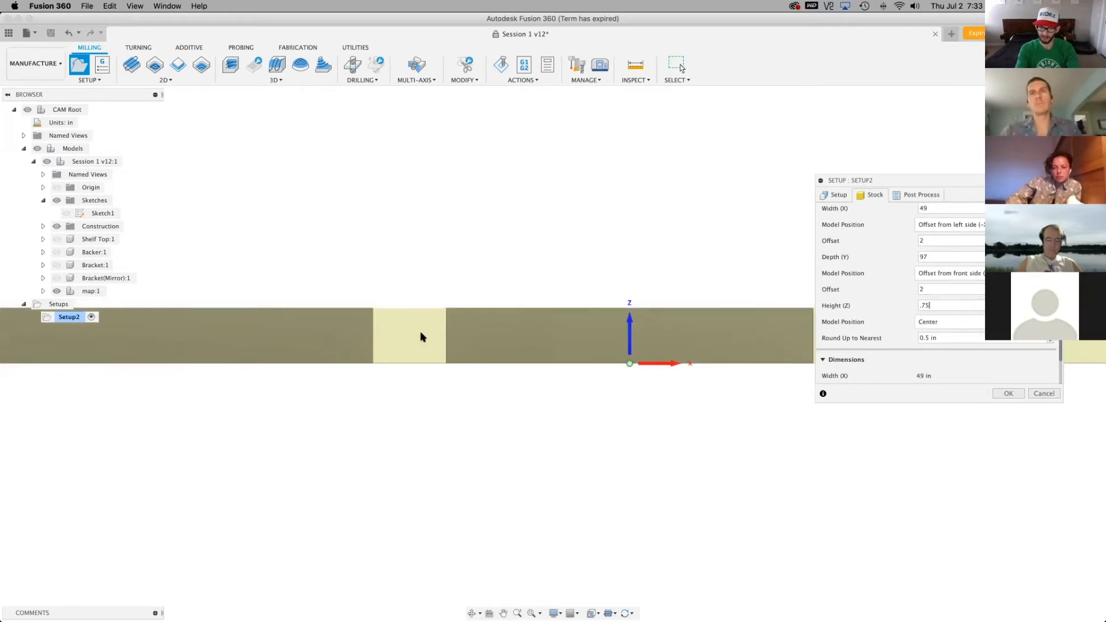
scroll(423, 333, "up", 4)
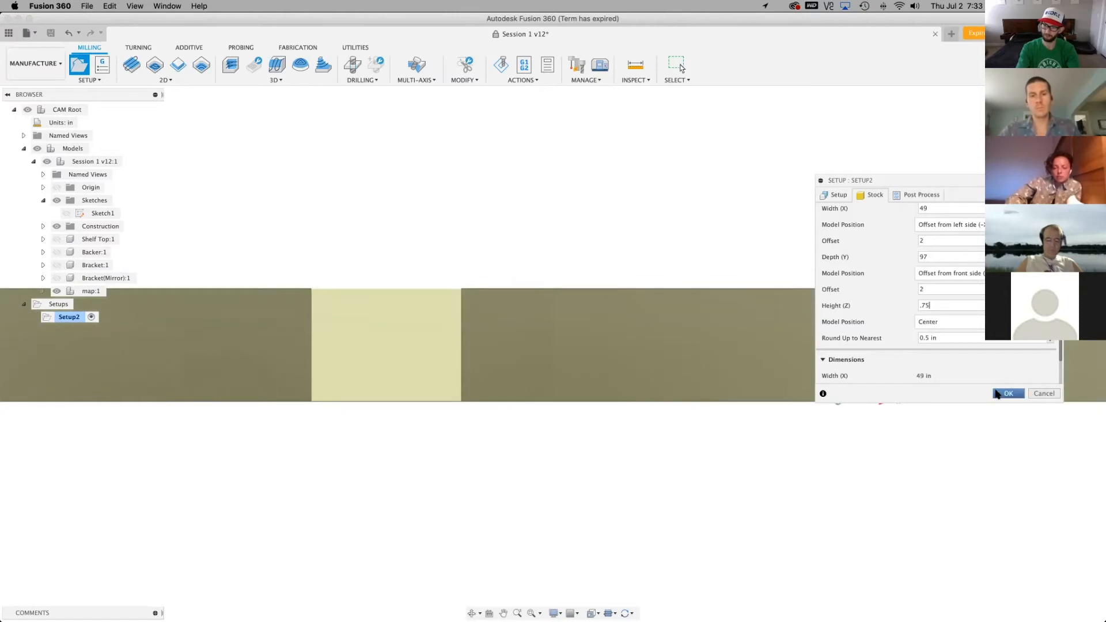
left_click(1005, 394)
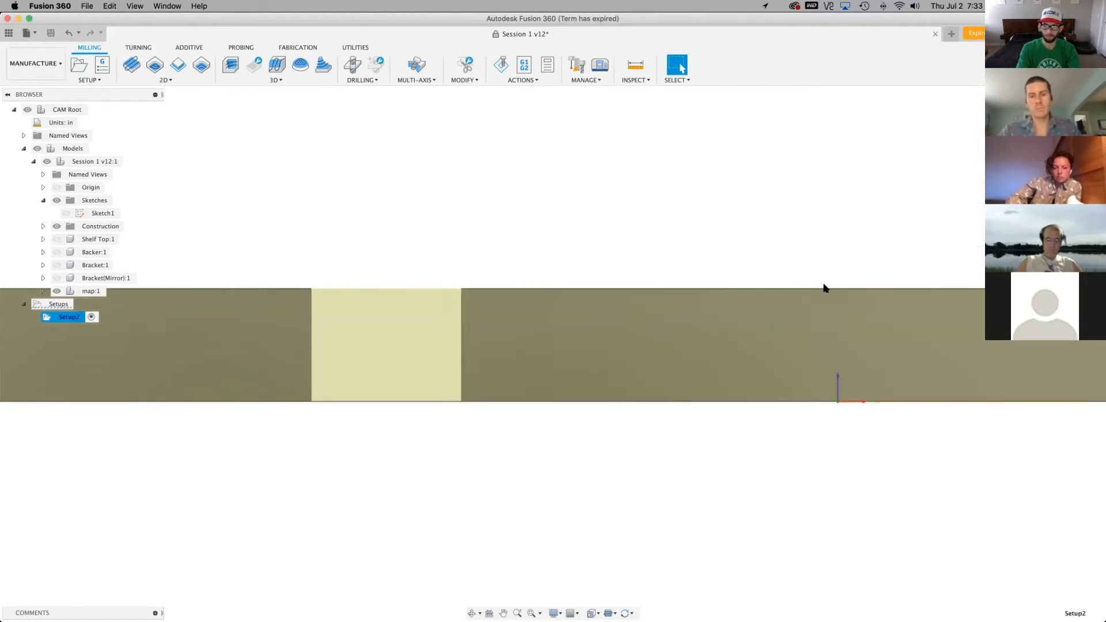
Examine how the flat-laid parts sit in the full-sheet stock from several angles, down to the corner nearest the parts
middle_click_drag(824, 288, 698, 351, "shift")
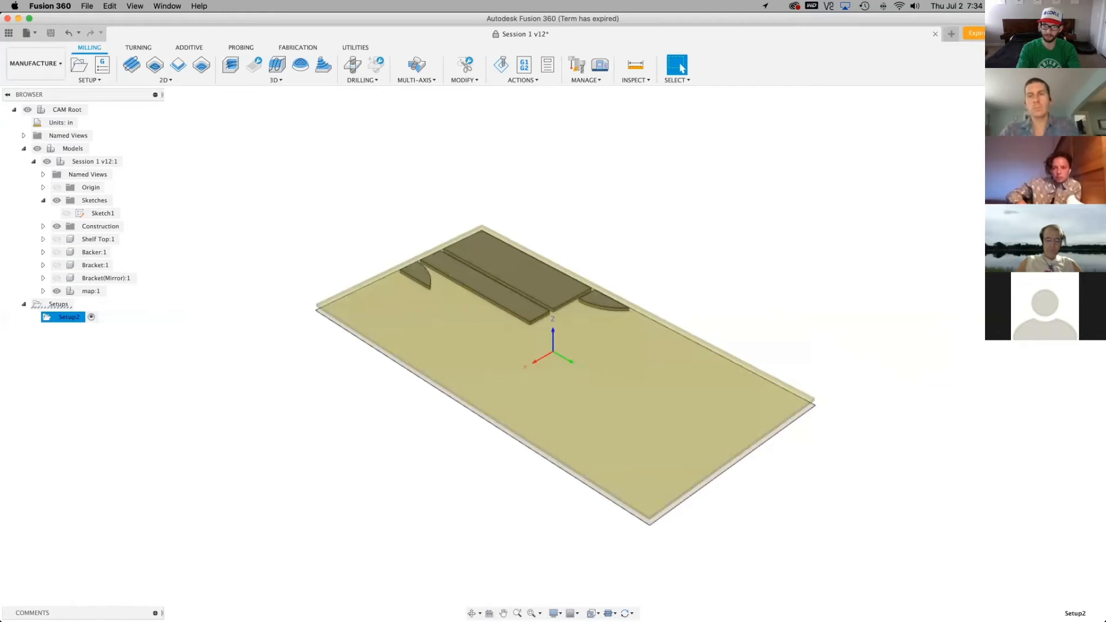
left_click(1059, 124)
middle_click_drag(415, 415, 461, 565, "shift")
scroll(519, 533, "up", 10)
scroll(834, 280, "down", 4)
scroll(494, 417, "down", 5)
middle_click_drag(494, 417, 556, 440, "shift")
scroll(506, 116, "up", 5)
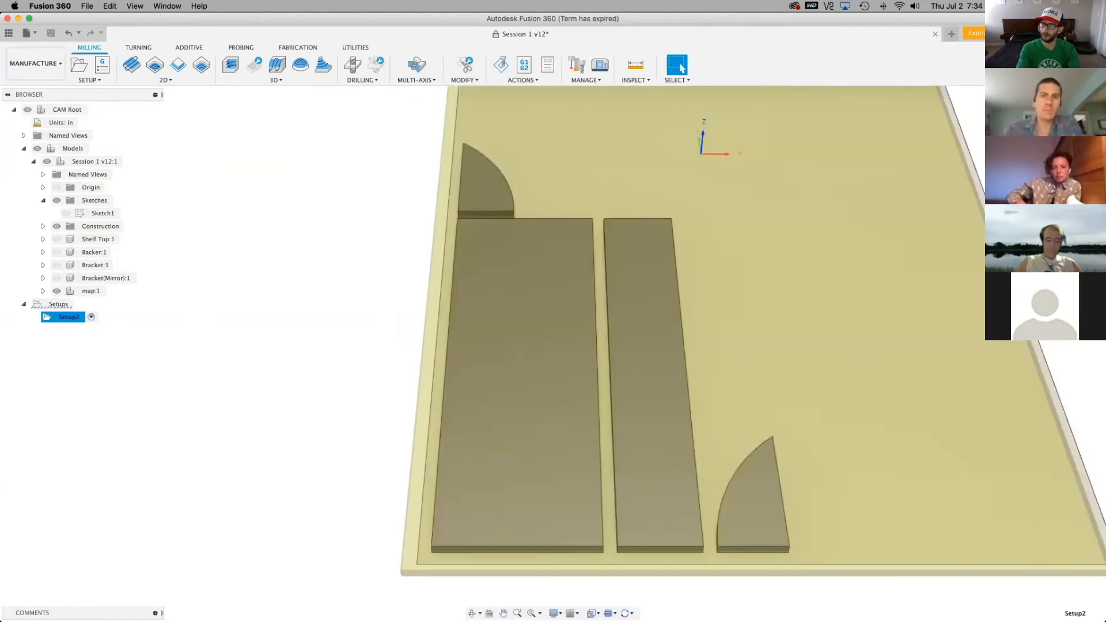
middle_click_drag(992, 323, 967, 244, "shift")
scroll(709, 483, "down", 2)
scroll(707, 117, "up", 2)
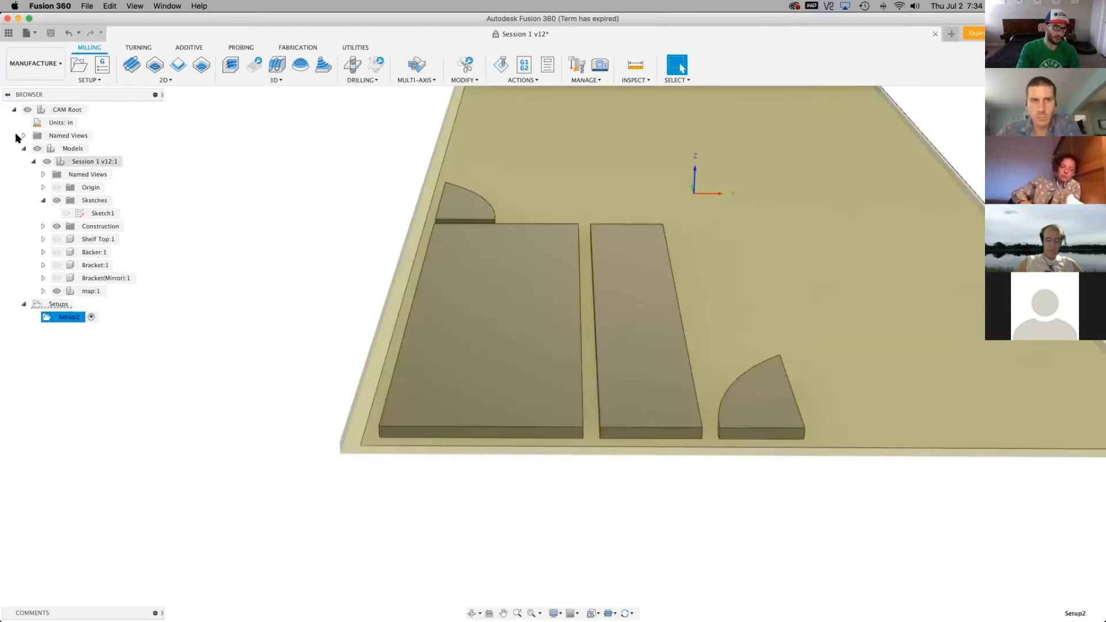
Collapse the model list in the browser and rename the milling setup as Shelf Lower Left
left_click(24, 148)
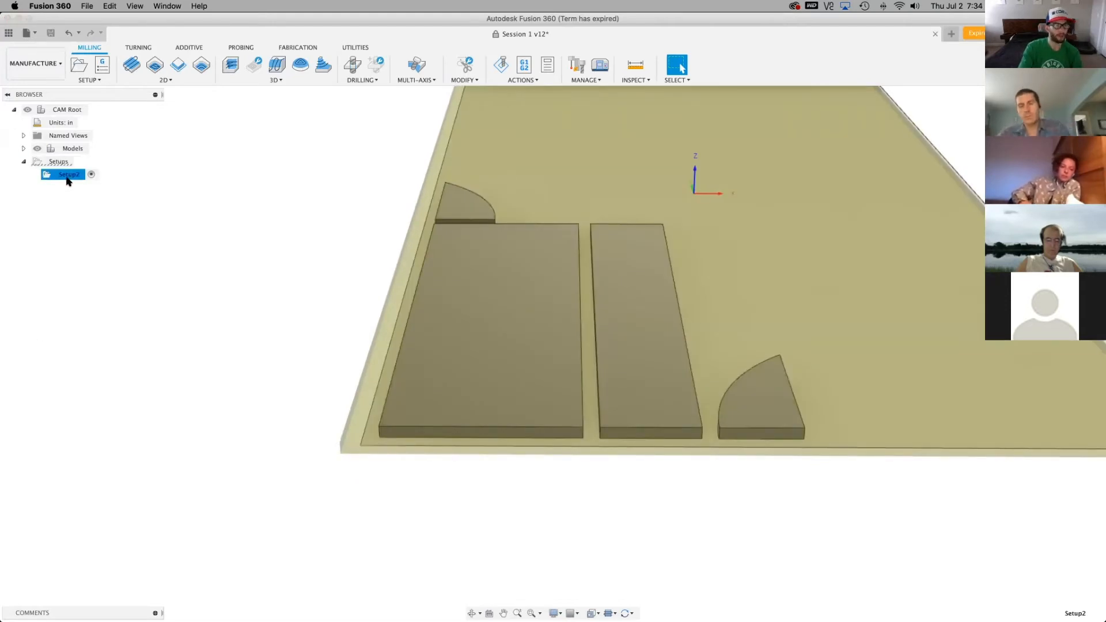
double_click(68, 176)
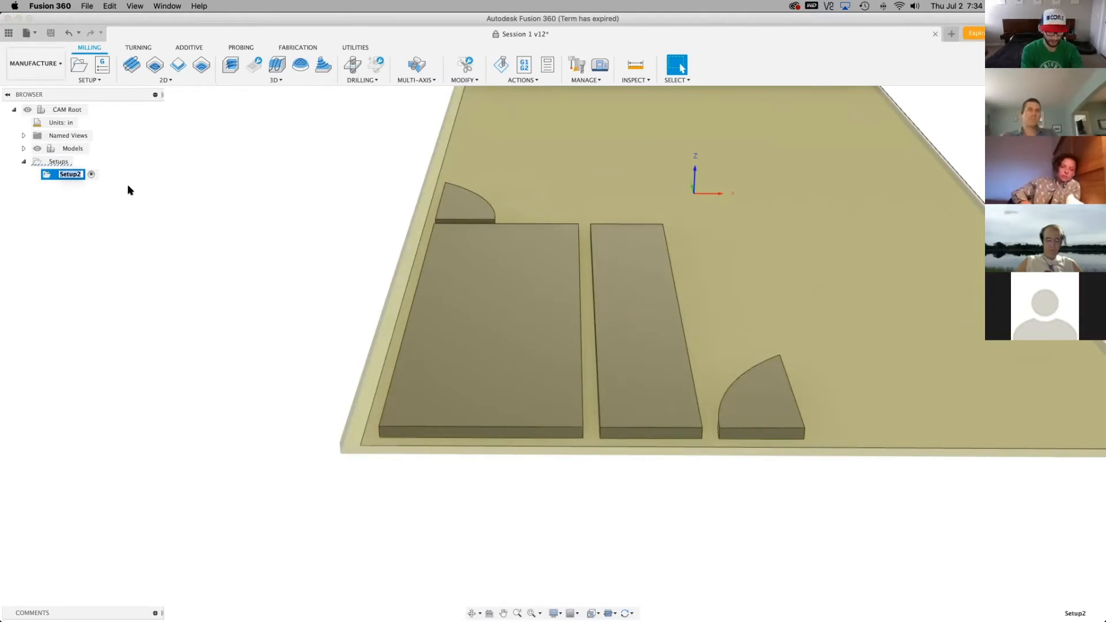
type("Shelf Lower Lef")
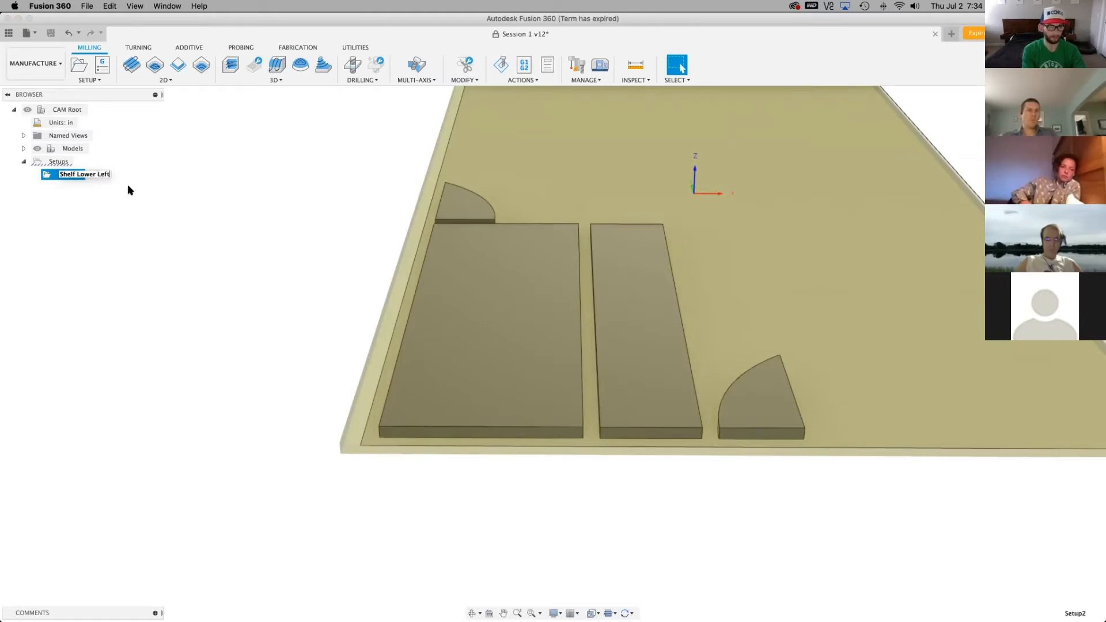
key("Return")
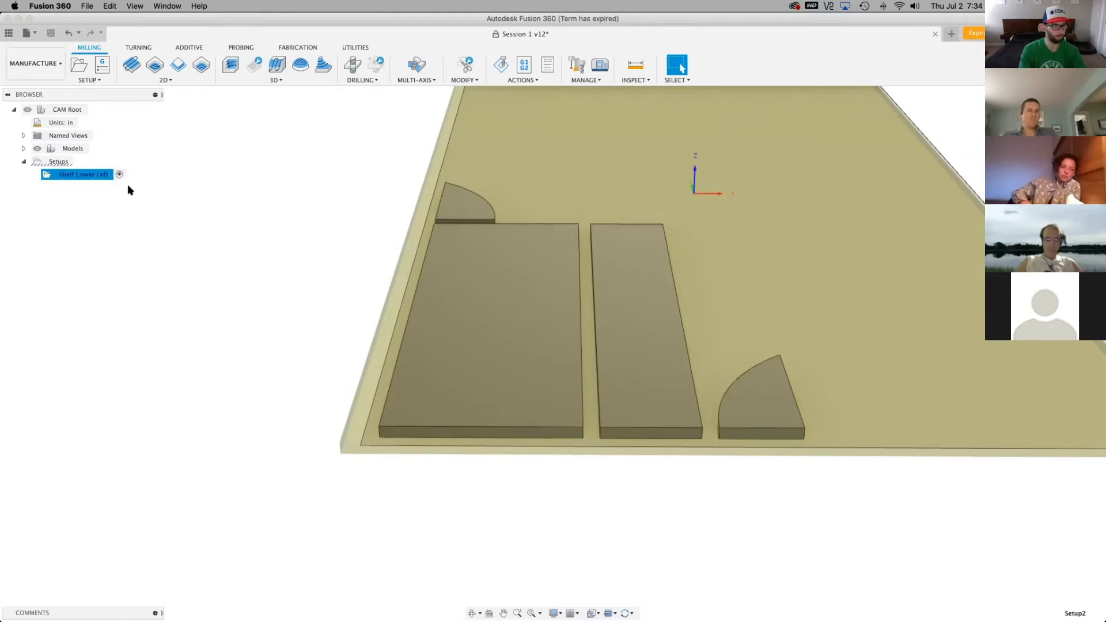
Reopen the Shelf Lower Left setup for editing, keep Stock box point as the origin and activate the stock point selection
right_click(89, 176)
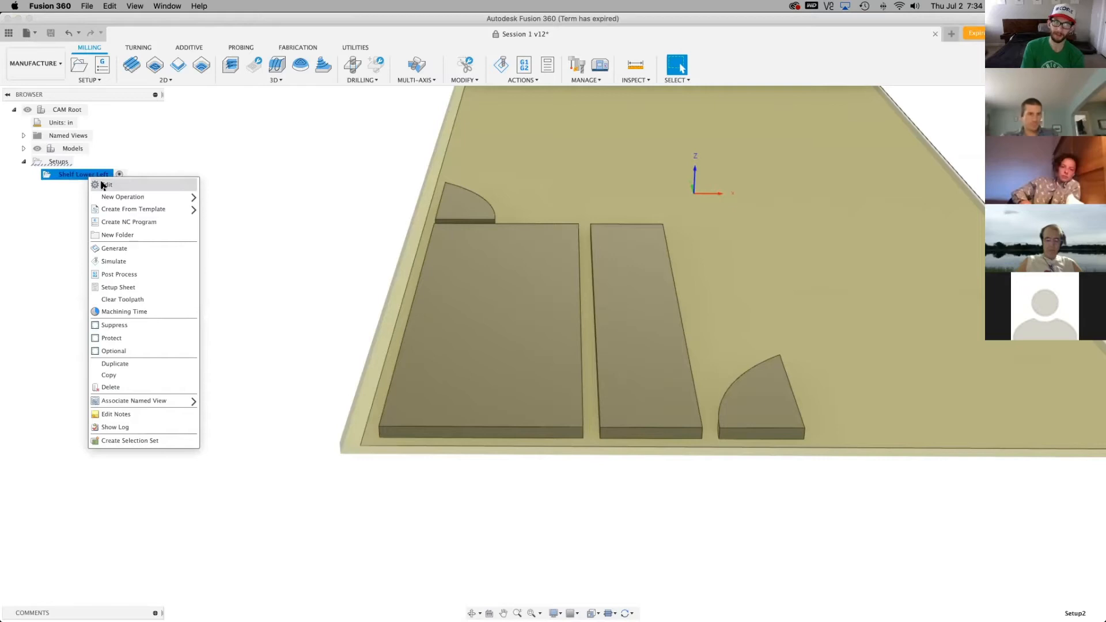
left_click(104, 185)
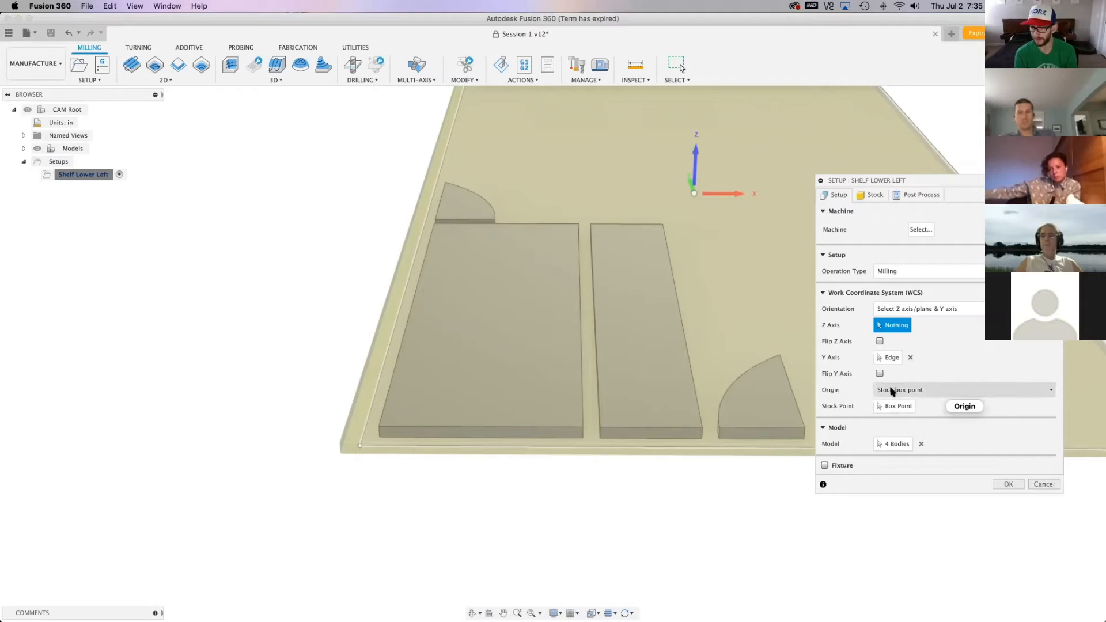
left_click(912, 390)
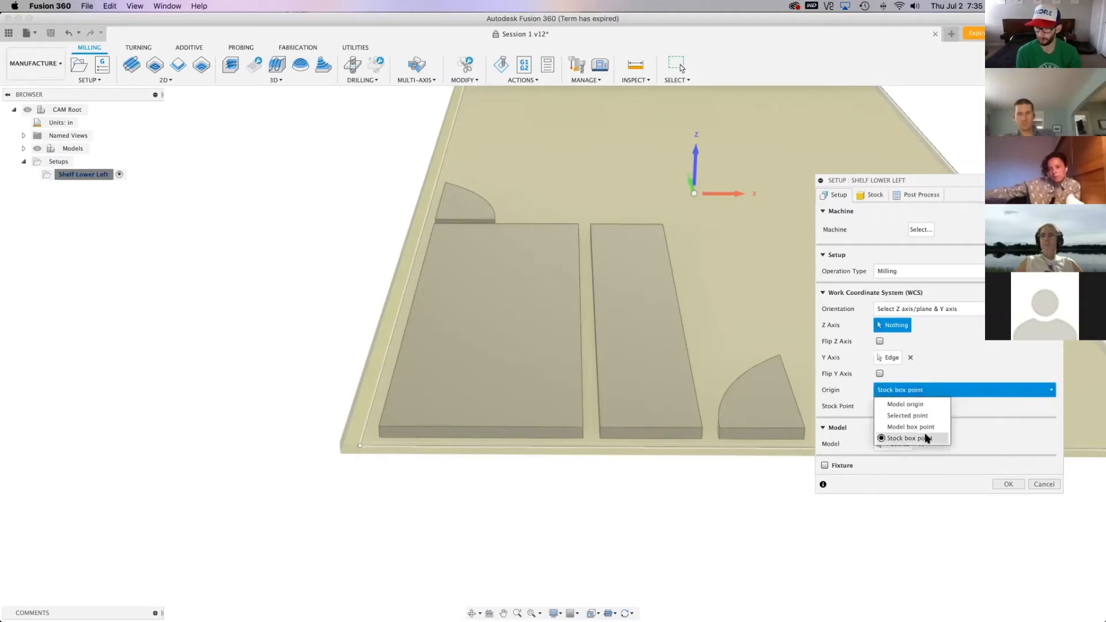
left_click(929, 395)
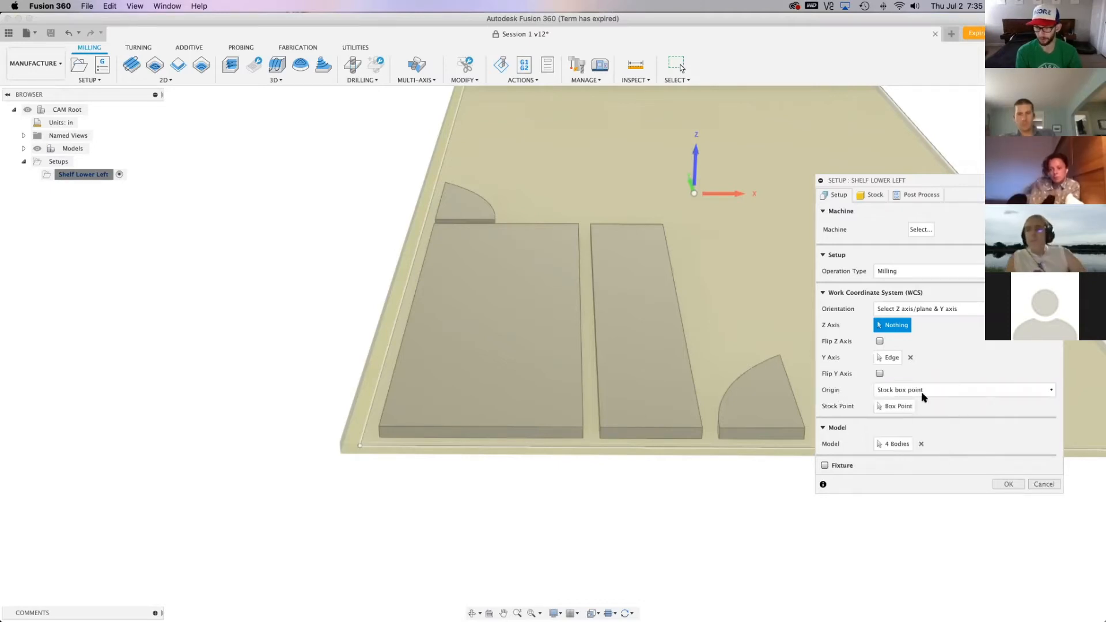
left_click(895, 406)
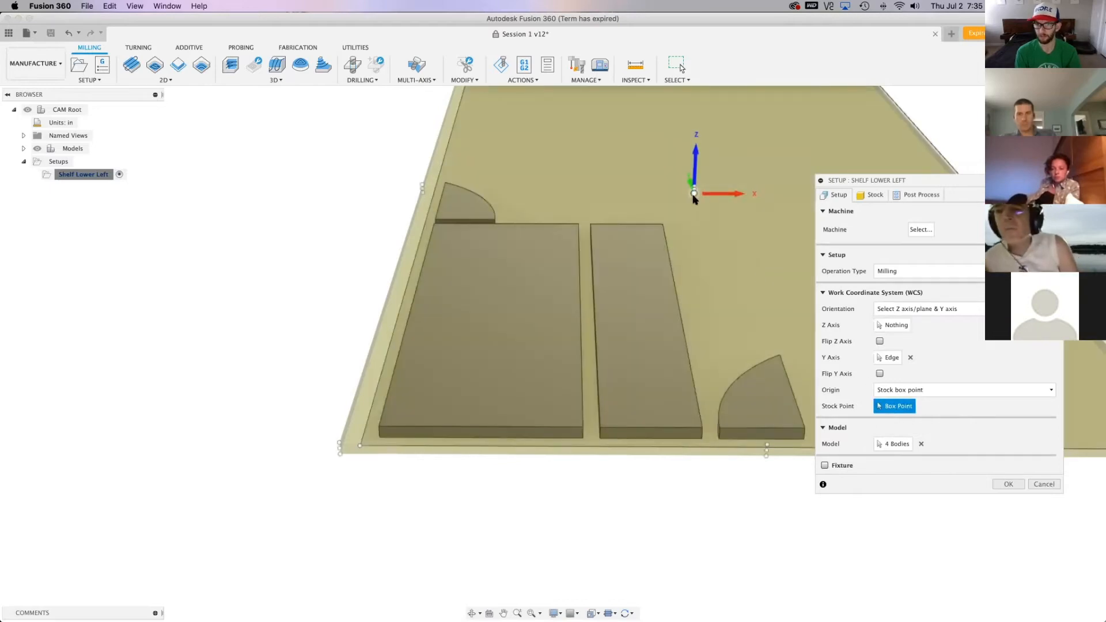
Place the work origin on the stock's top front-left corner, nearest the parts, and confirm the setup
scroll(694, 201, "up", 5)
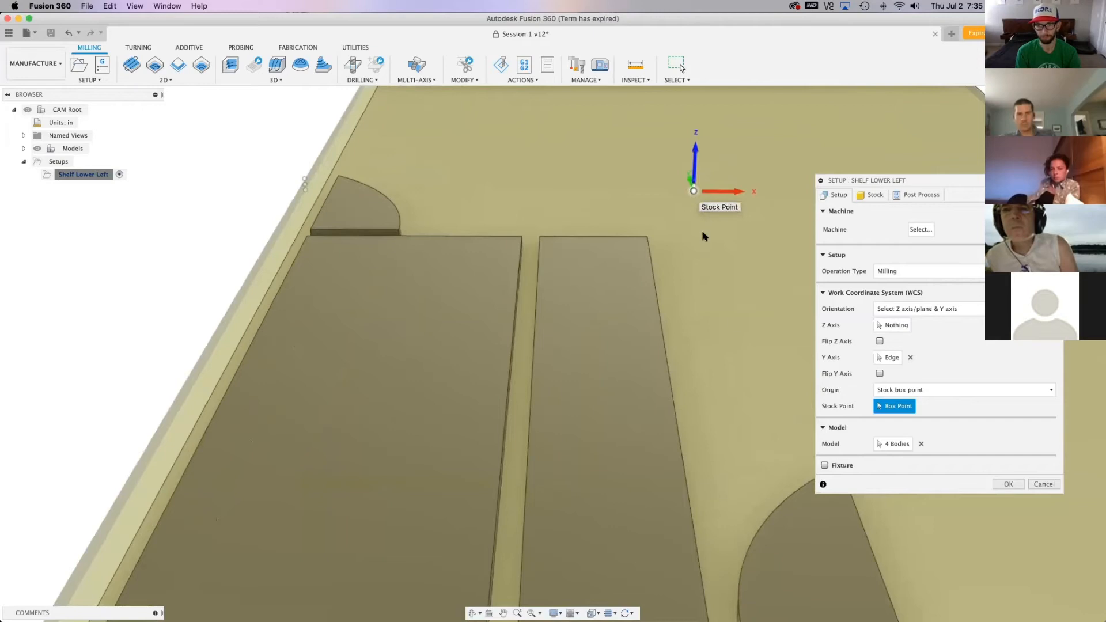
scroll(707, 239, "down", 5)
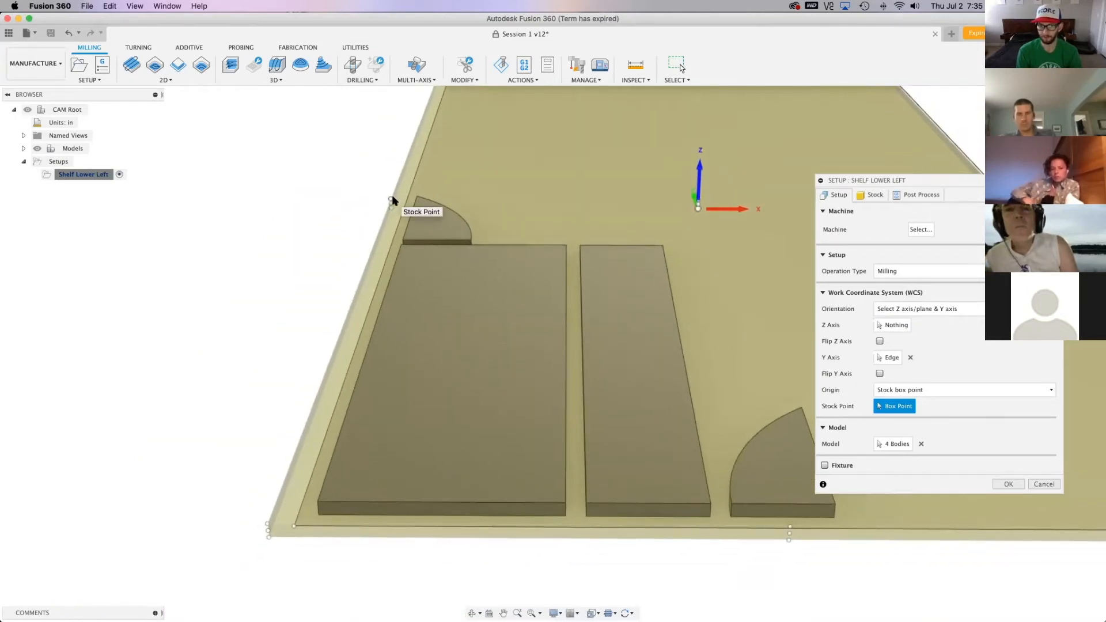
left_click(391, 200)
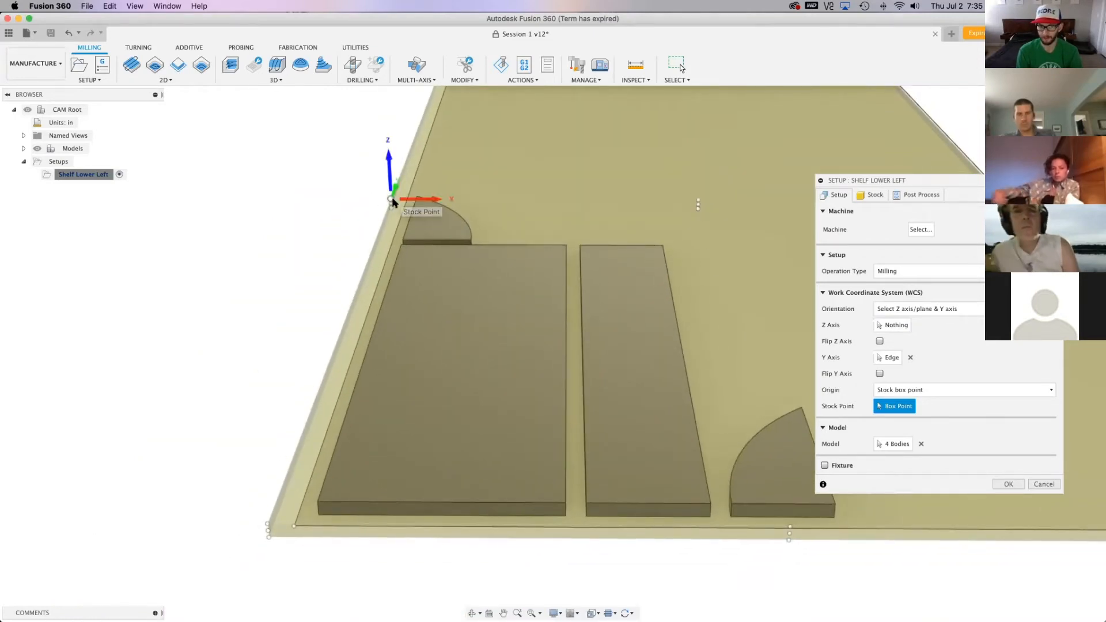
left_click(267, 525)
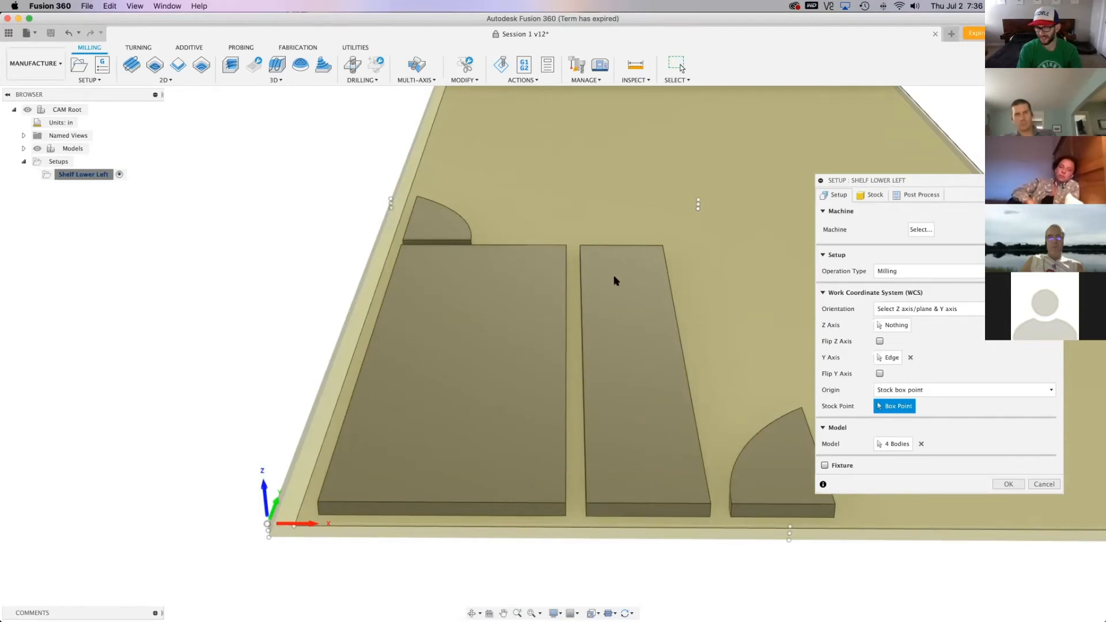
scroll(643, 410, "down", 5)
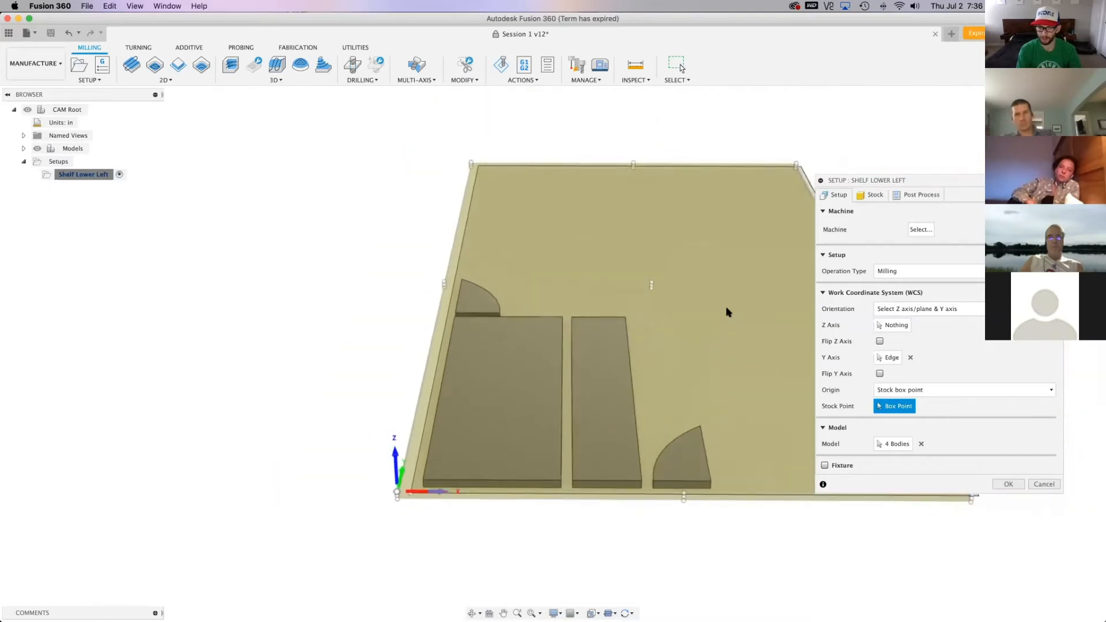
scroll(564, 356, "up", 3)
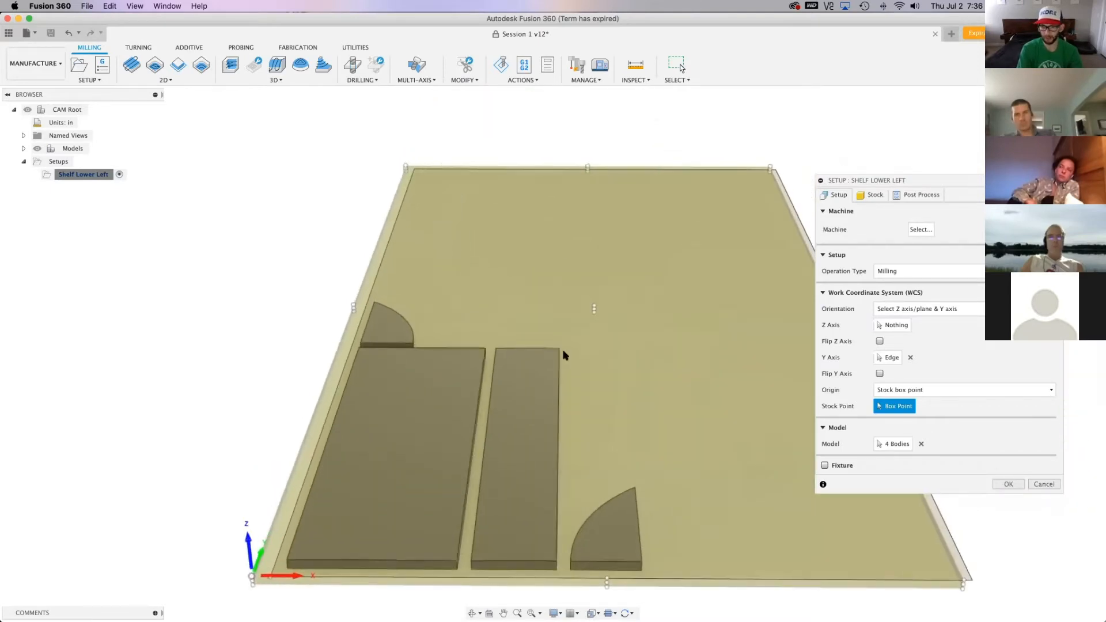
scroll(298, 595, "up", 2)
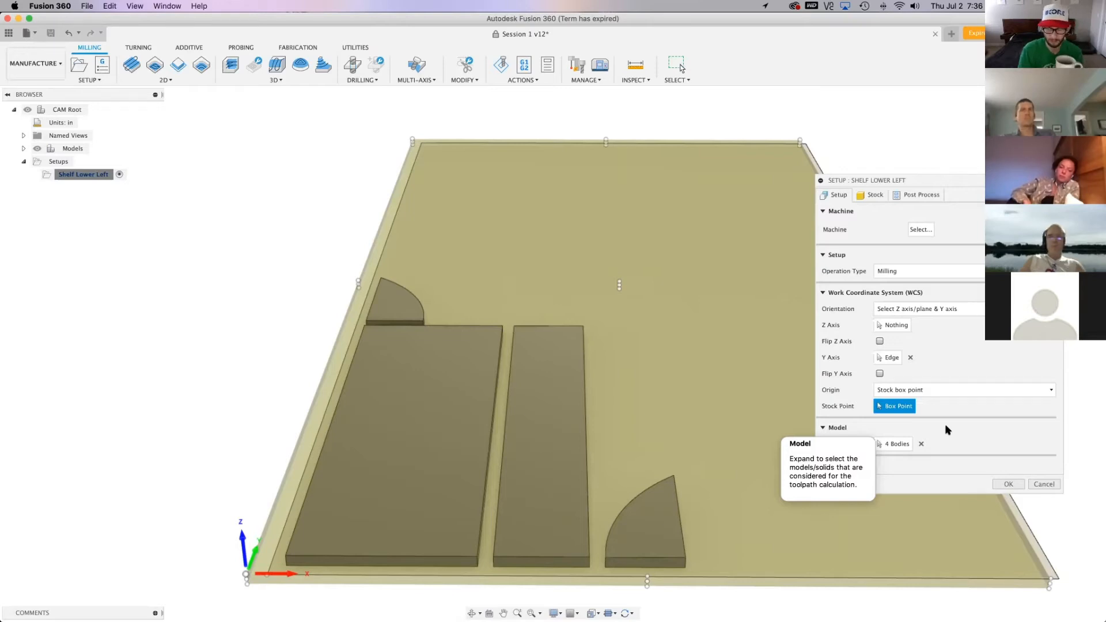
left_click(1008, 485)
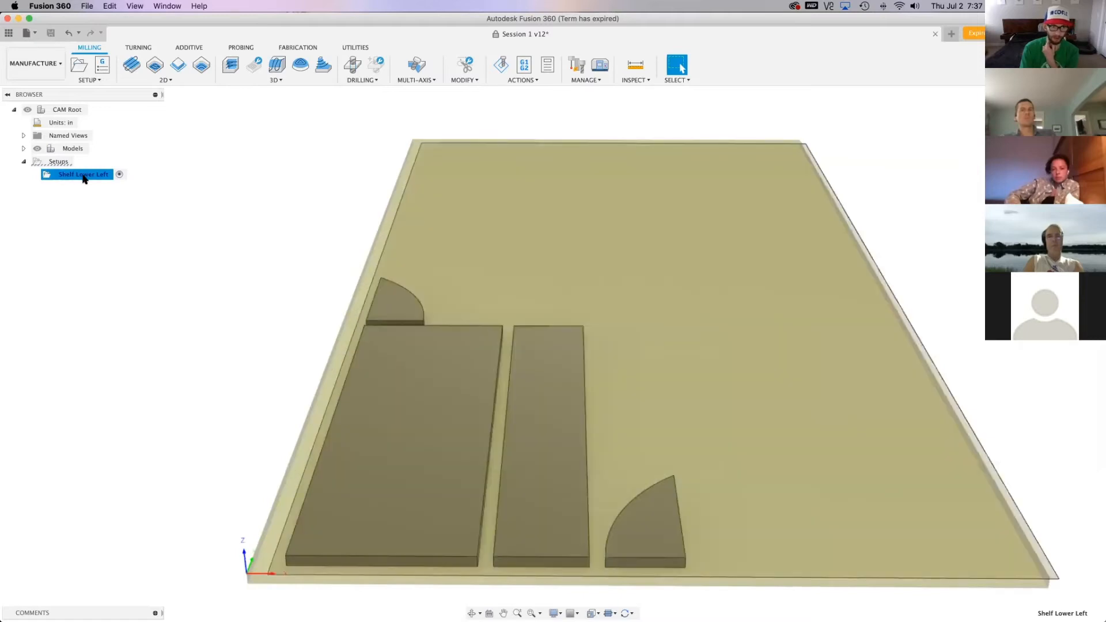
Review the program and machine WCS options in the Shelf Lower Left setup's post-process settings, then close the setup
right_click(84, 179)
left_click(101, 183)
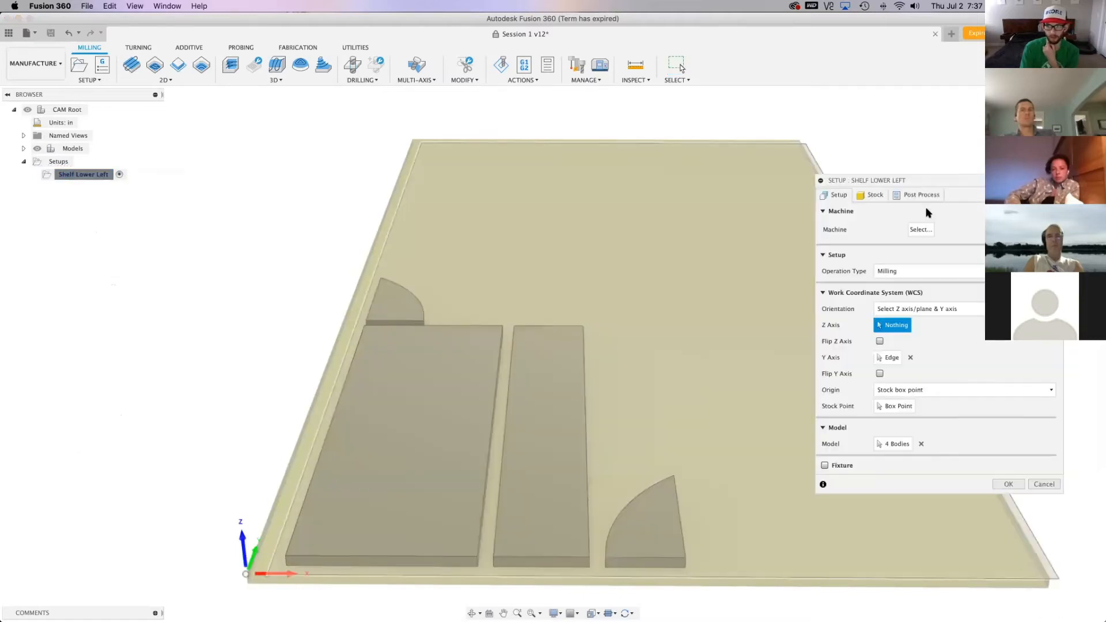
left_click(929, 196)
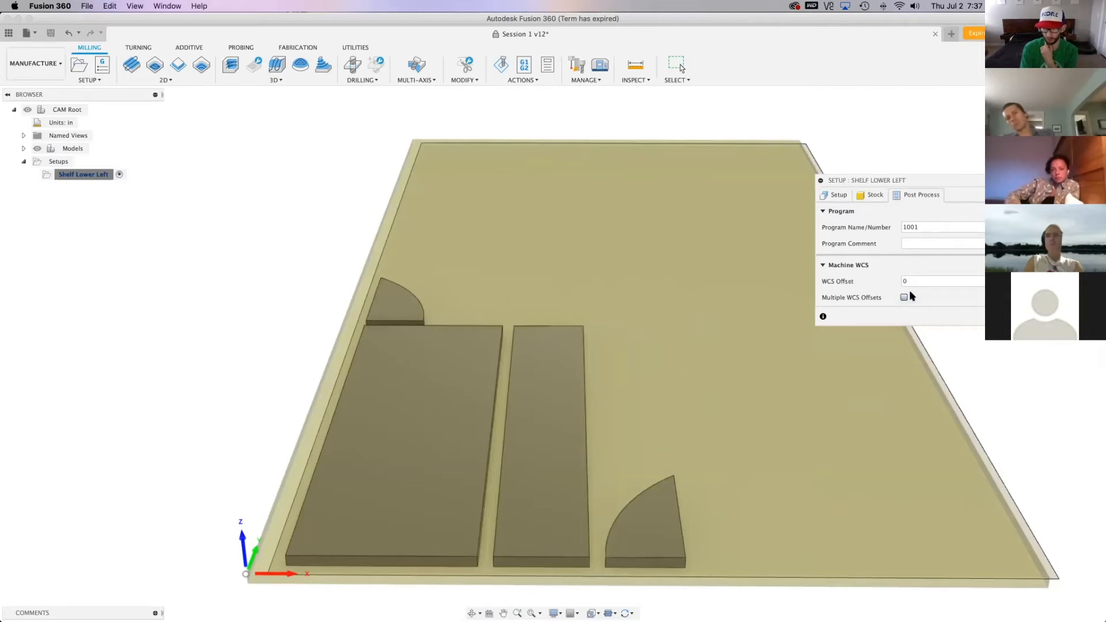
left_click(679, 65)
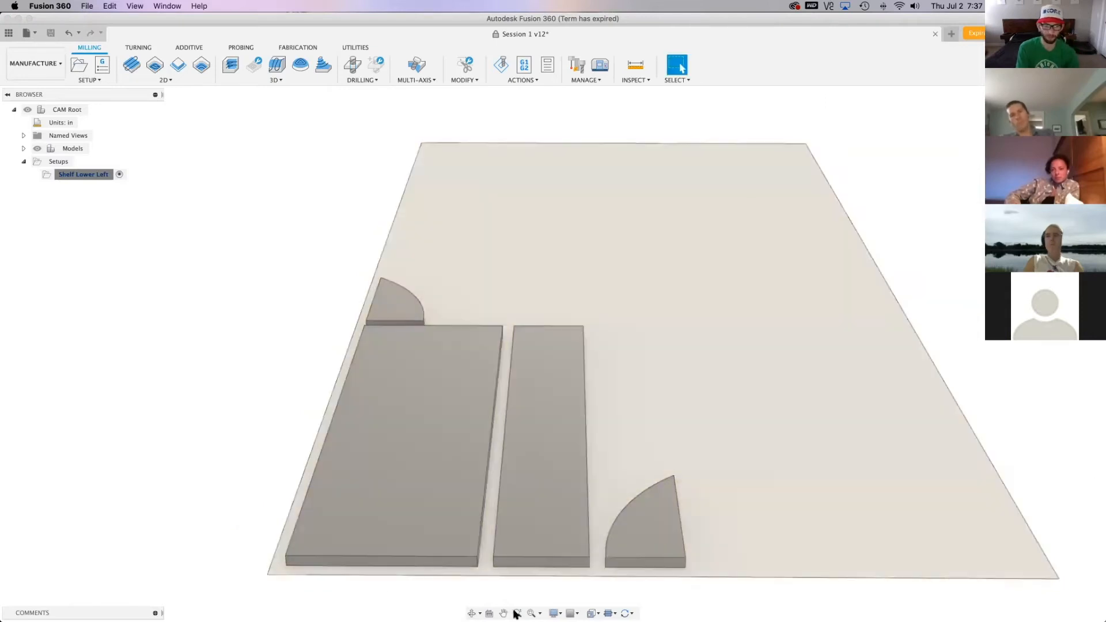
Select the Shelf Lower Left setup, search the commands for 2D Contour and start that operation
left_click(84, 175)
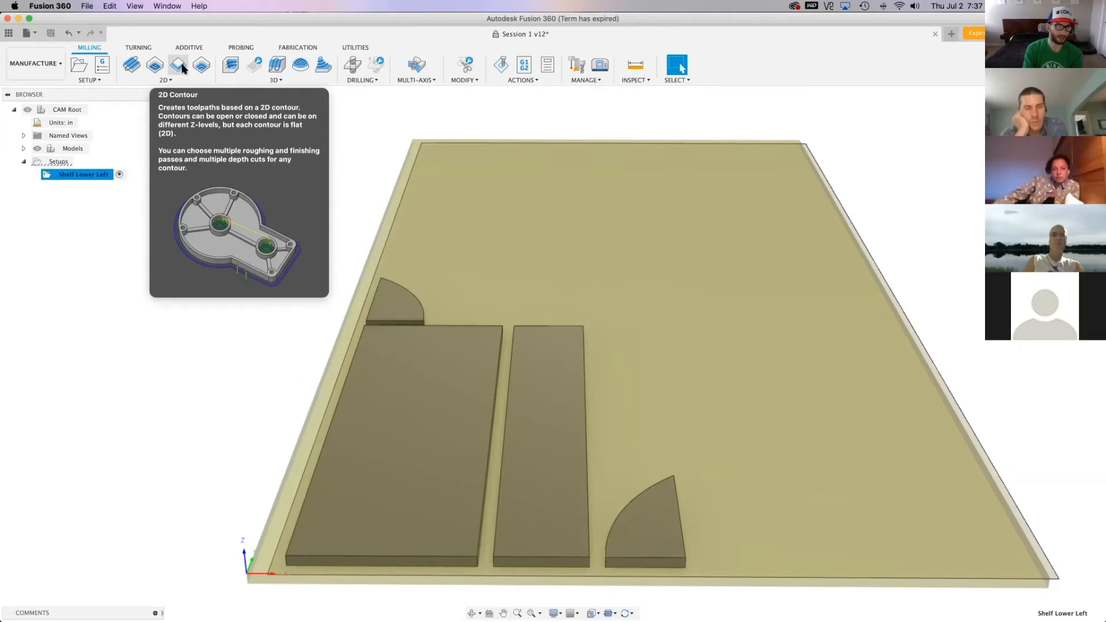
left_click(178, 79)
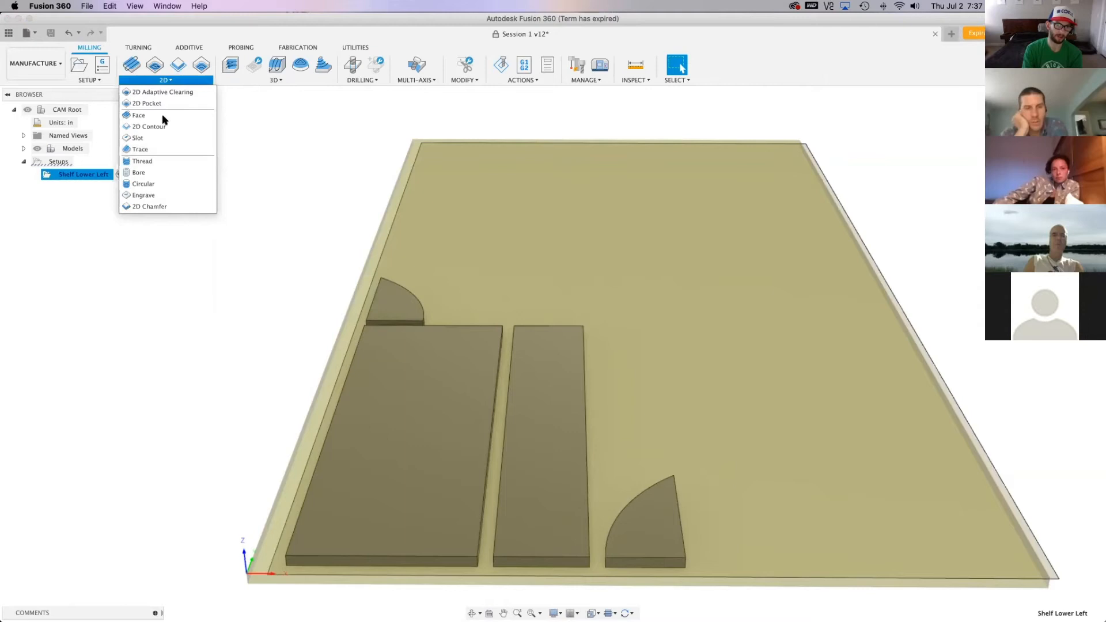
left_click(158, 80)
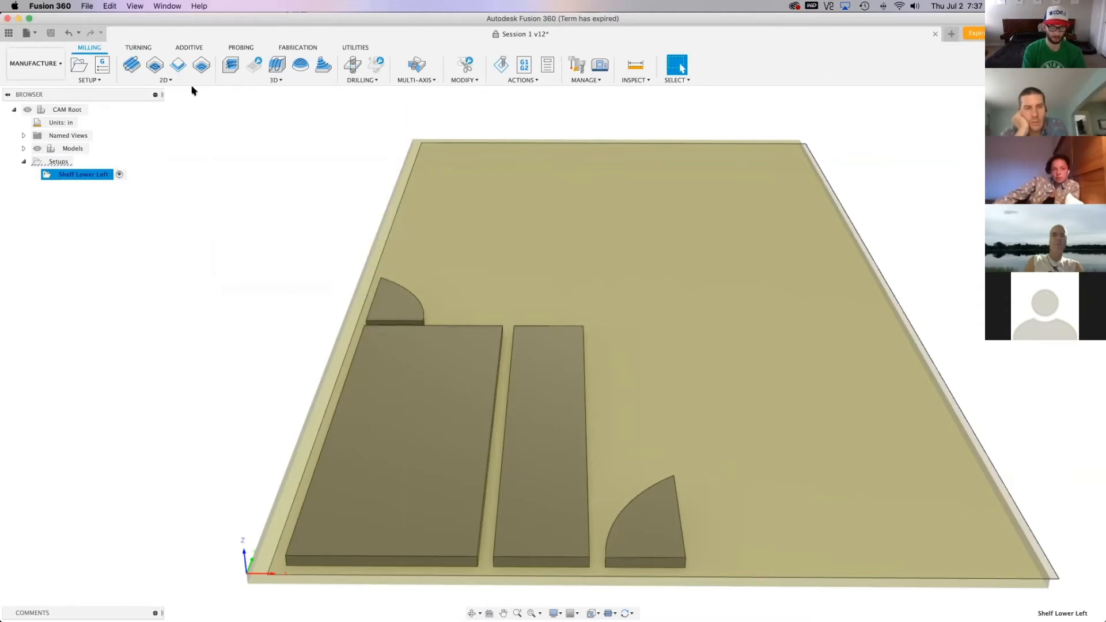
key("s")
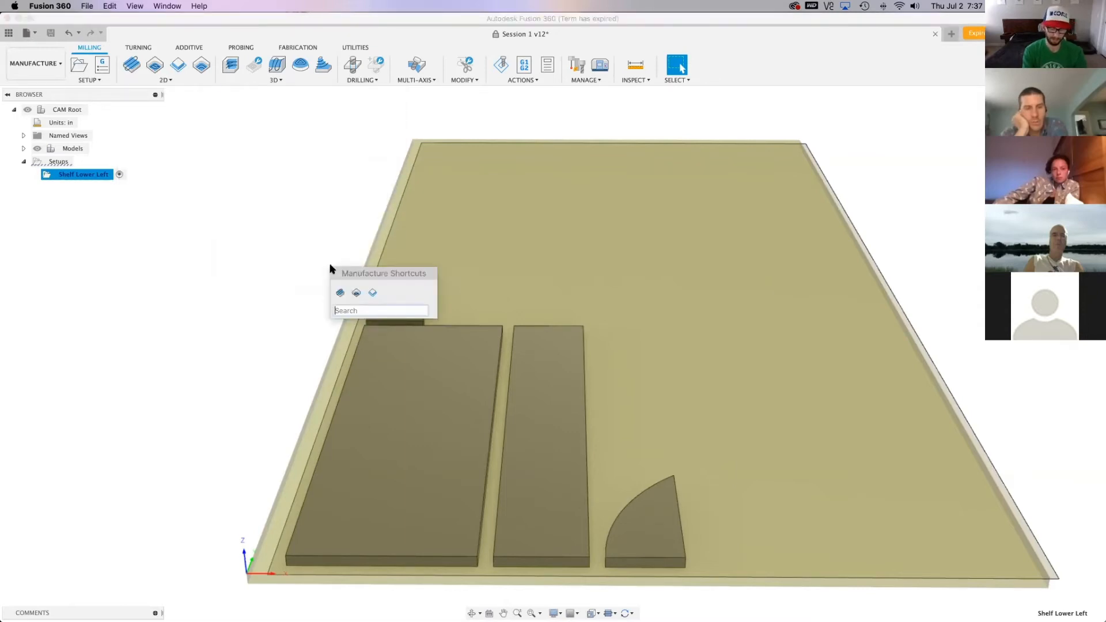
type("2")
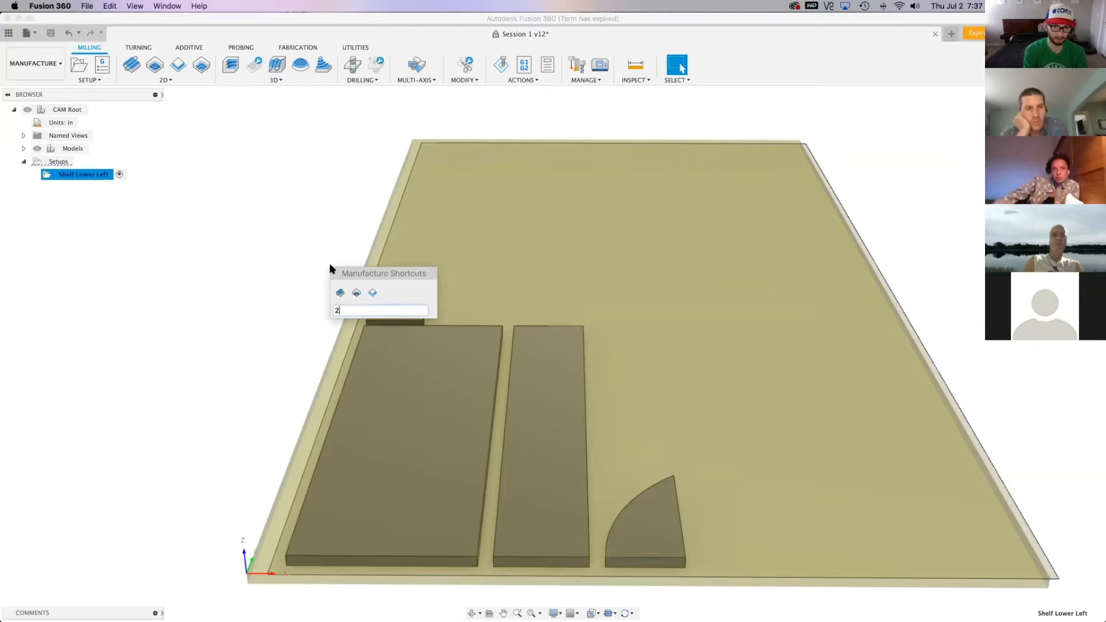
type("d co")
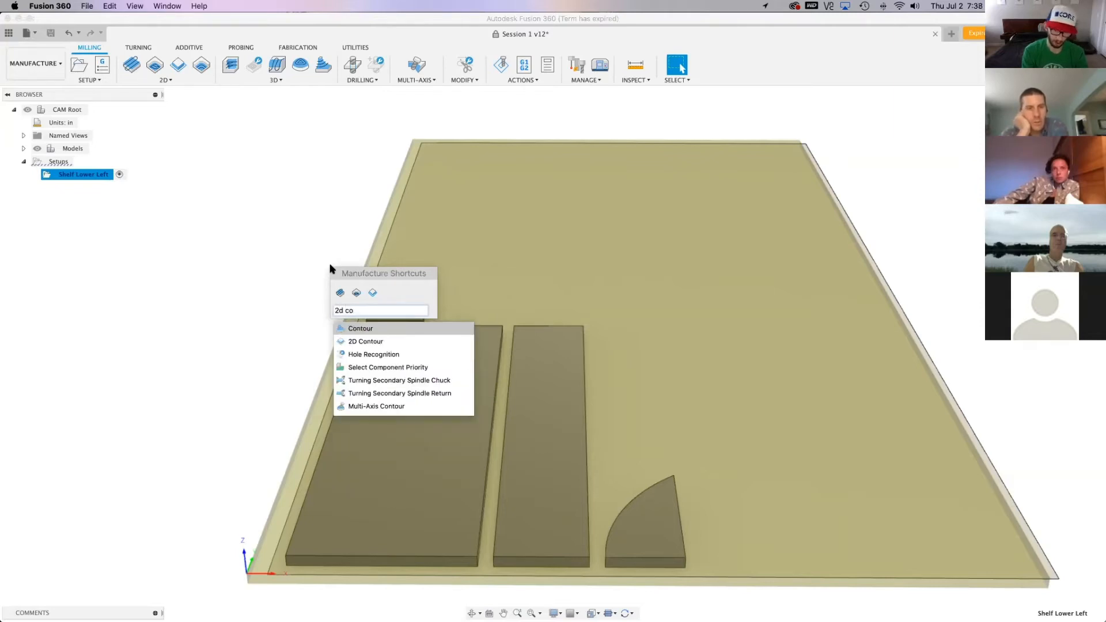
left_click(367, 343)
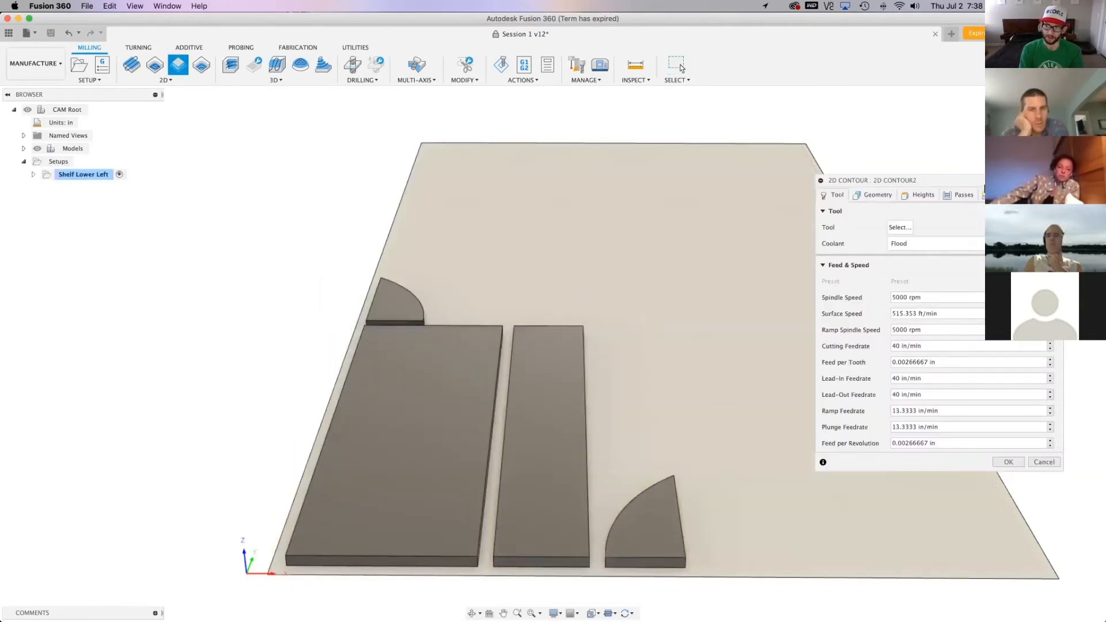
Move the 2D Contour dialog clear of the obstructed area and set the spindle speed to 18000 rpm
left_click_drag(959, 177, 750, 133)
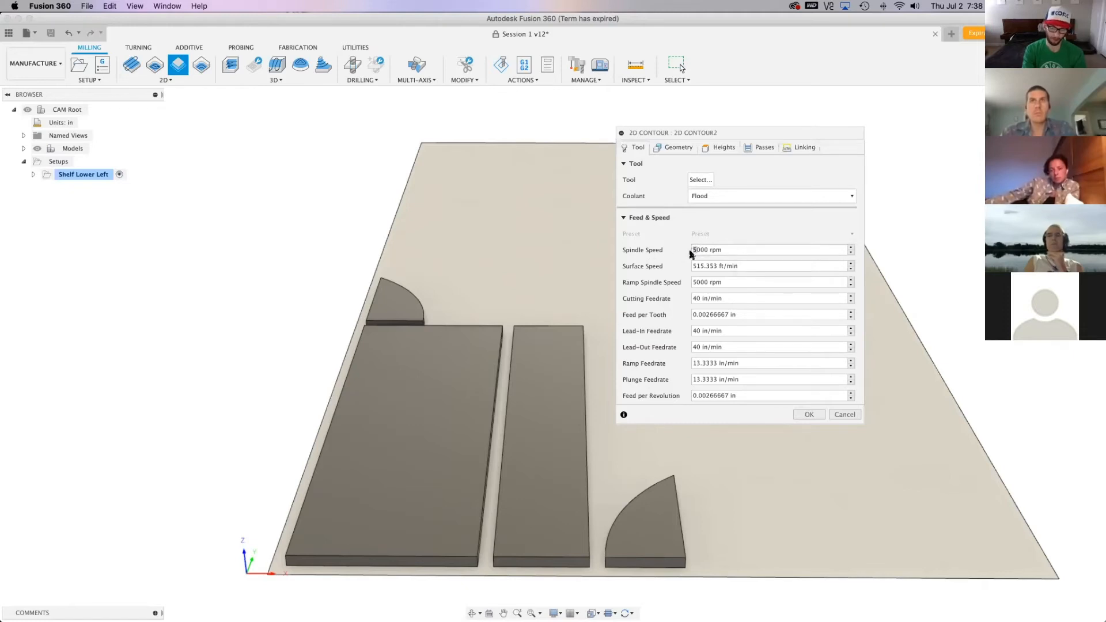
key("Return")
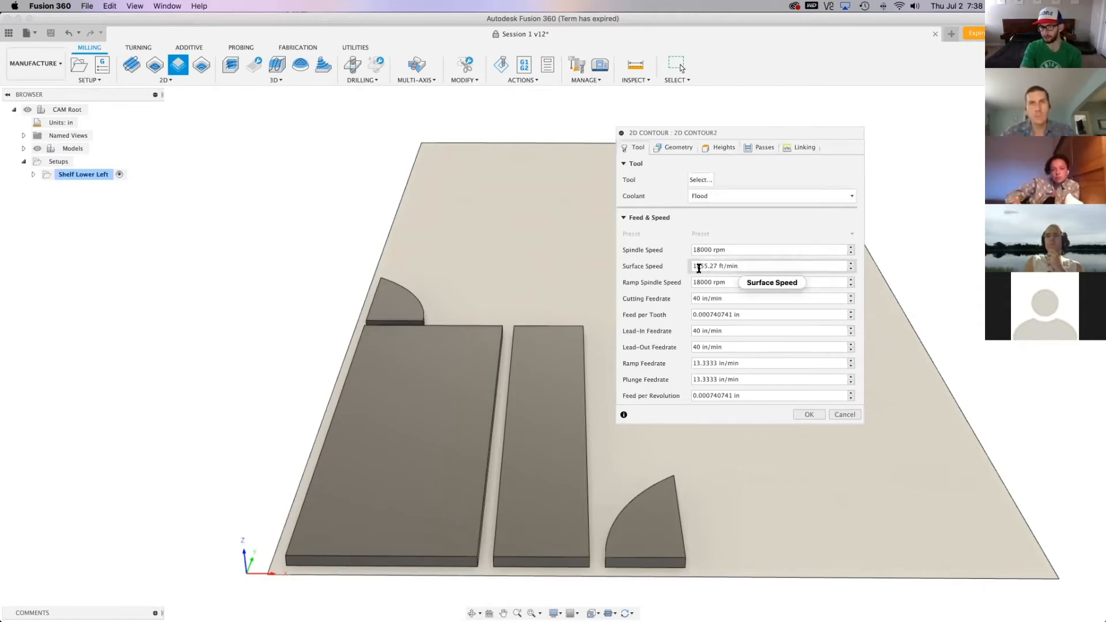
left_click(693, 299)
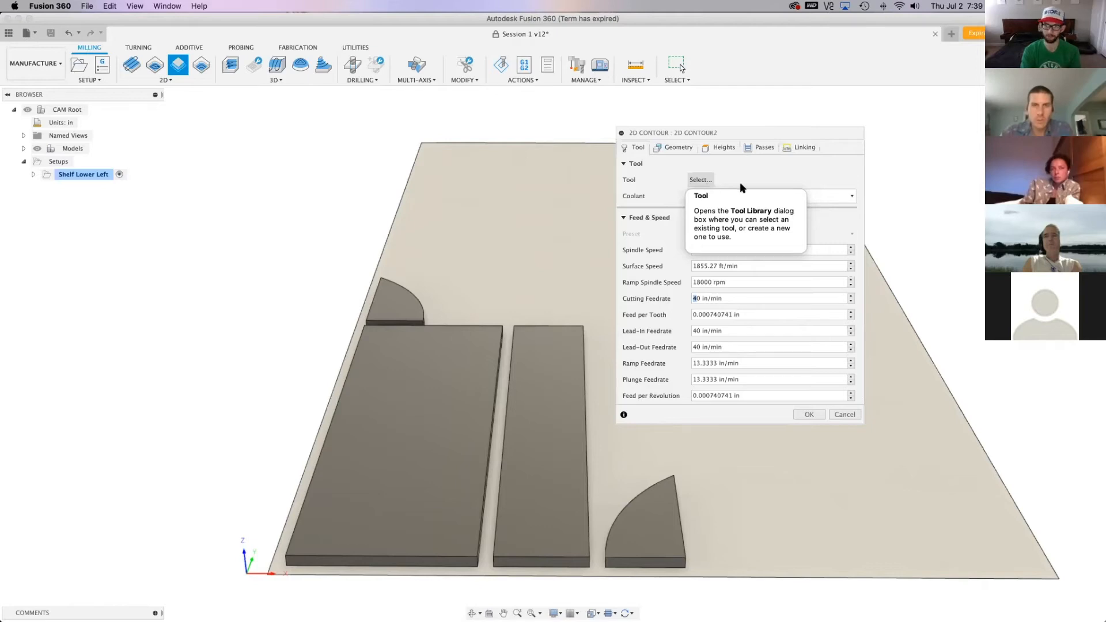
Open the tool selection for the 2D contour and browse the document and cloud libraries to the Flat End tools
left_click(711, 179)
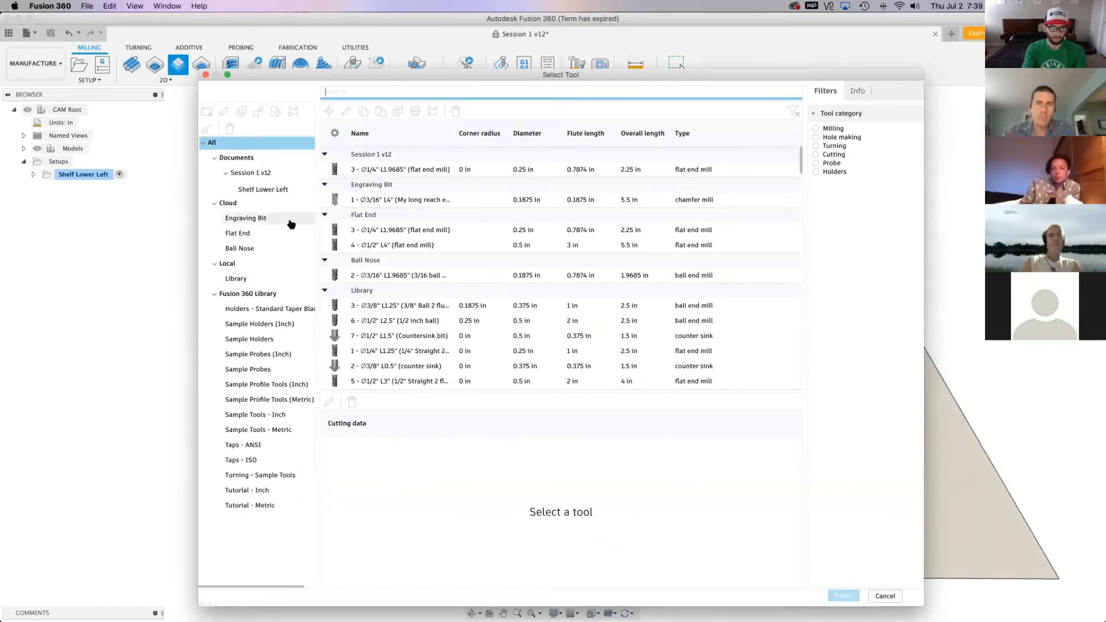
left_click(259, 202)
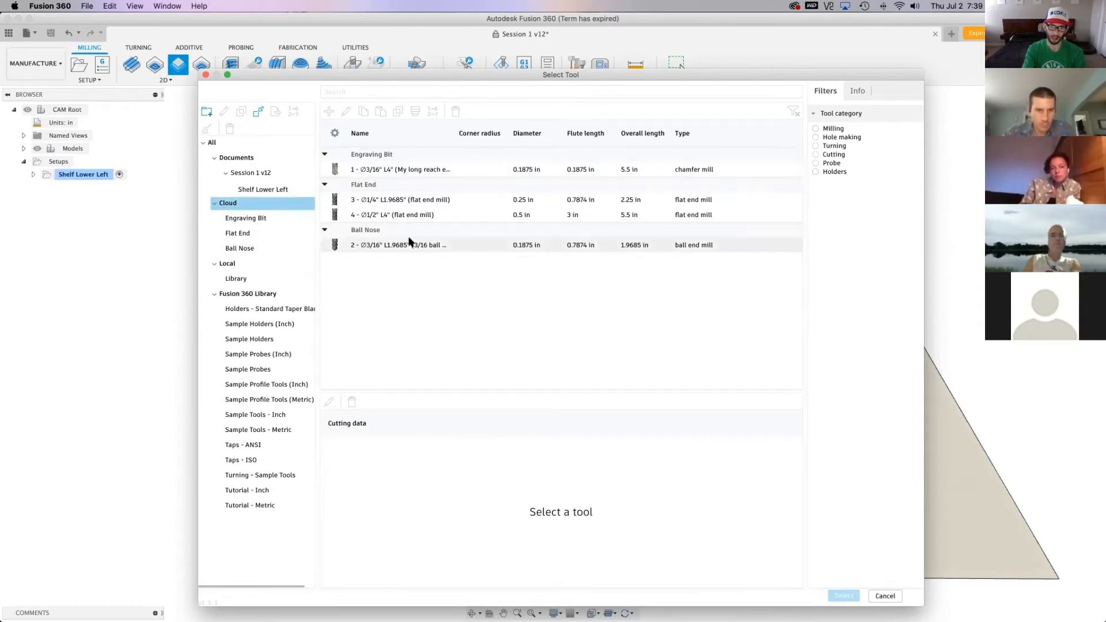
left_click(271, 158)
left_click(289, 189)
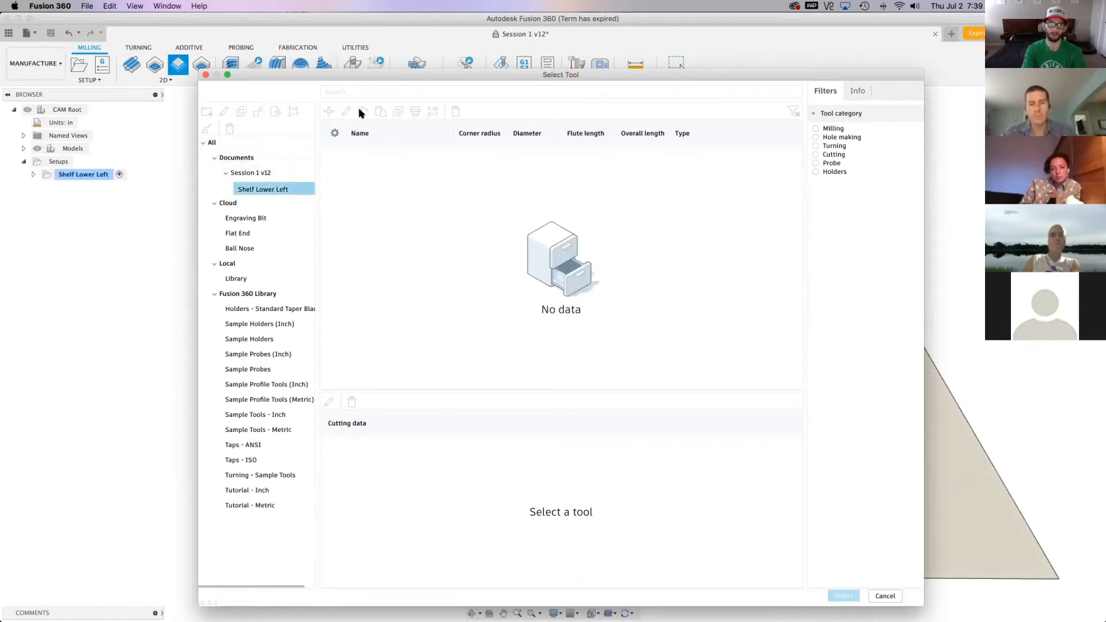
left_click(489, 307)
left_click(328, 110)
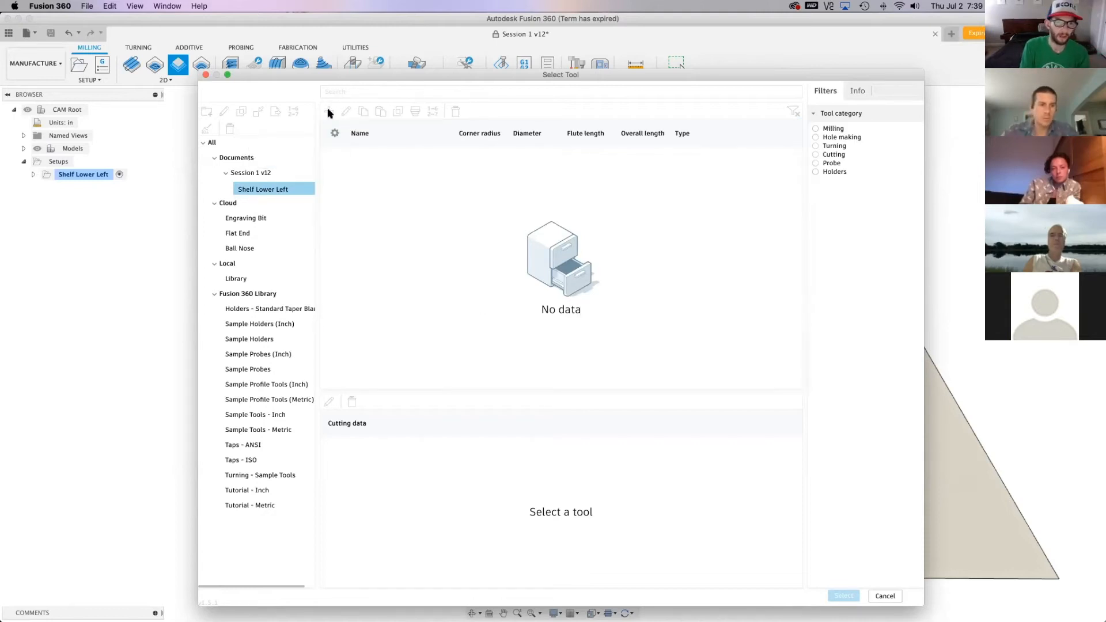
left_click(252, 234)
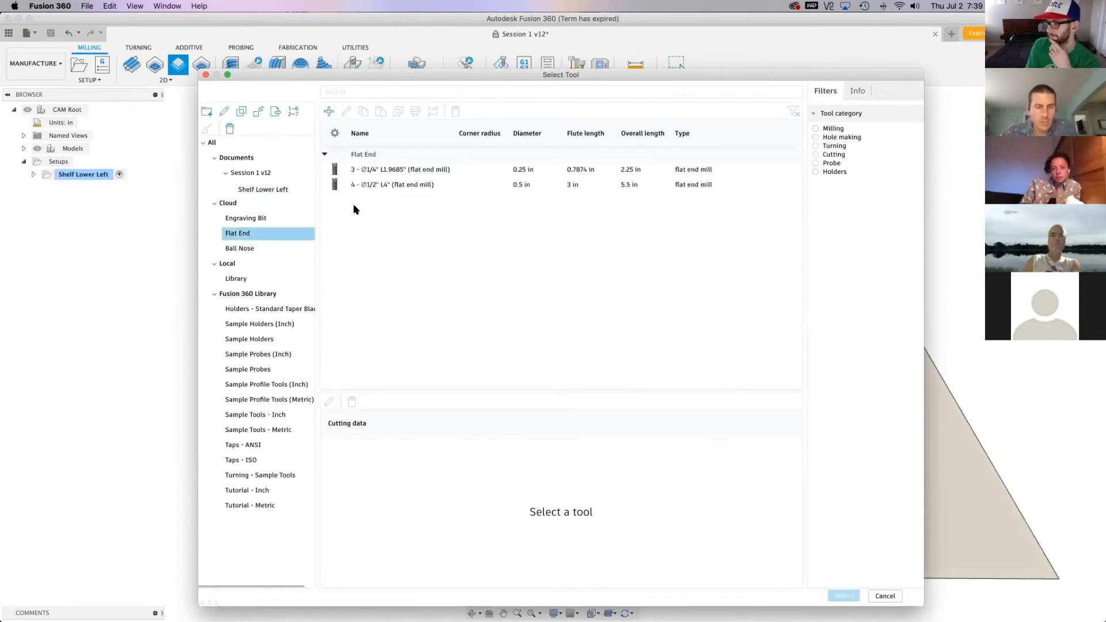
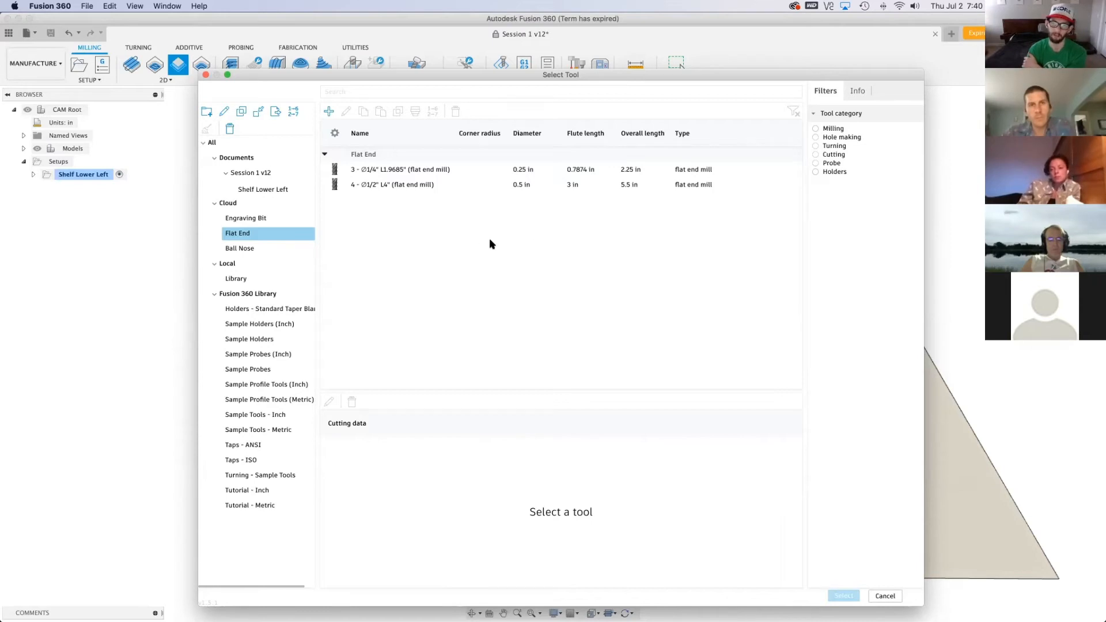
Open the existing 1/4 in flat end mill for editing to review its general details, then leave it without changes
left_click(403, 170)
right_click(405, 174)
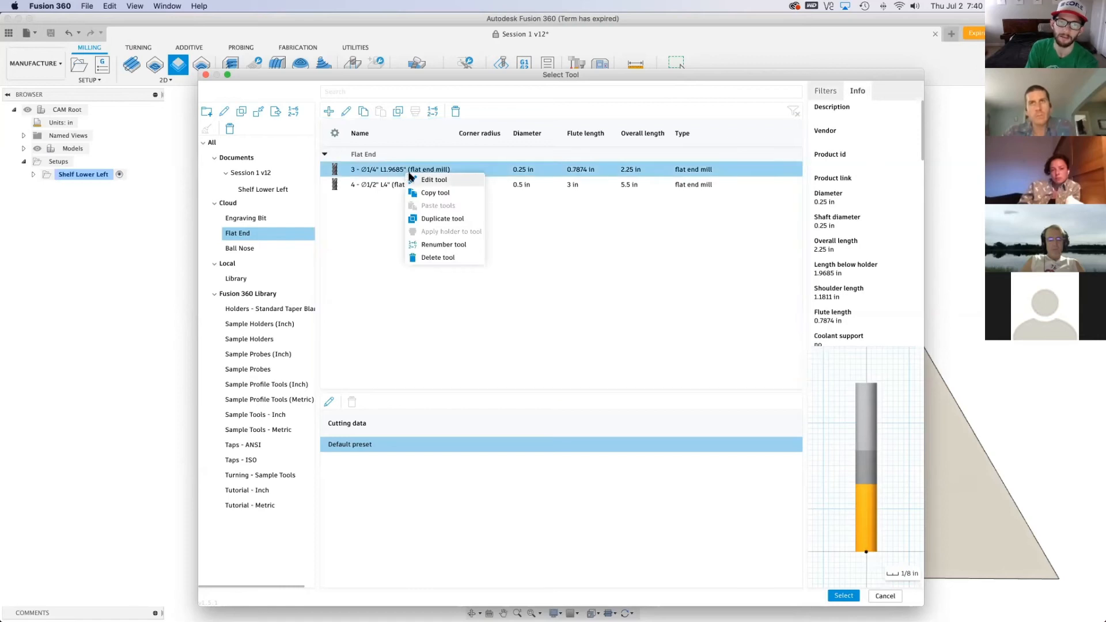
left_click(413, 178)
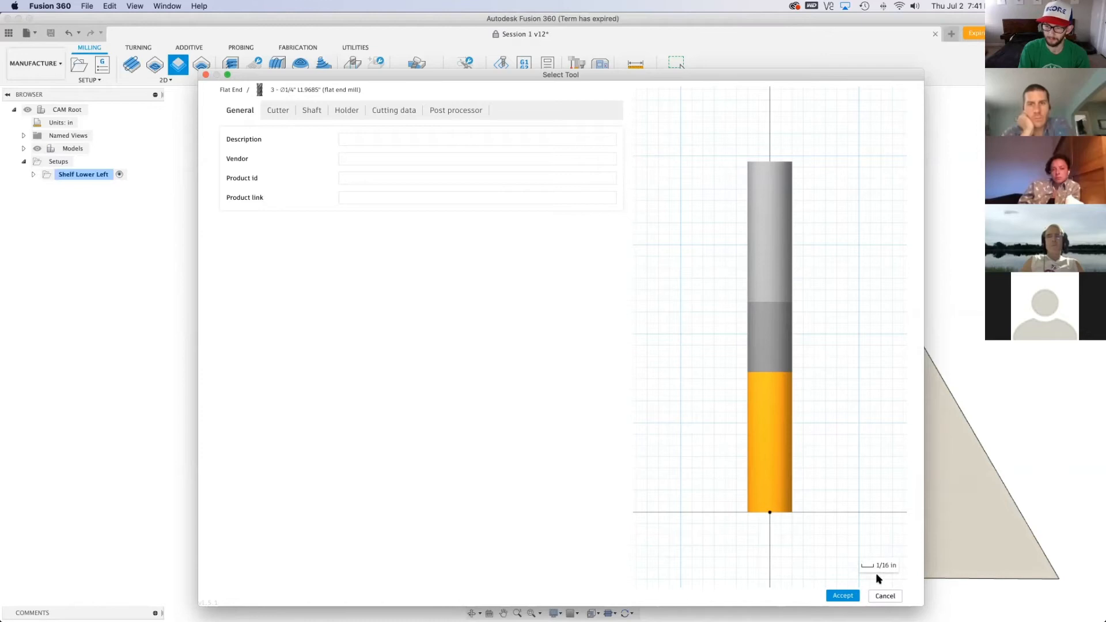
left_click_drag(546, 68, 540, 47)
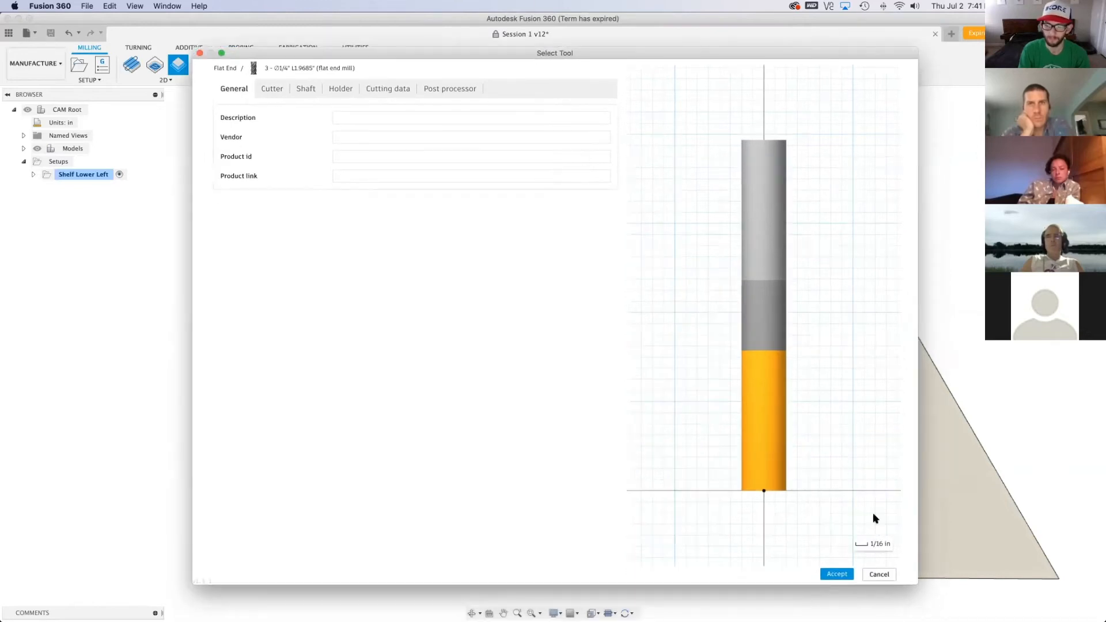
left_click(878, 574)
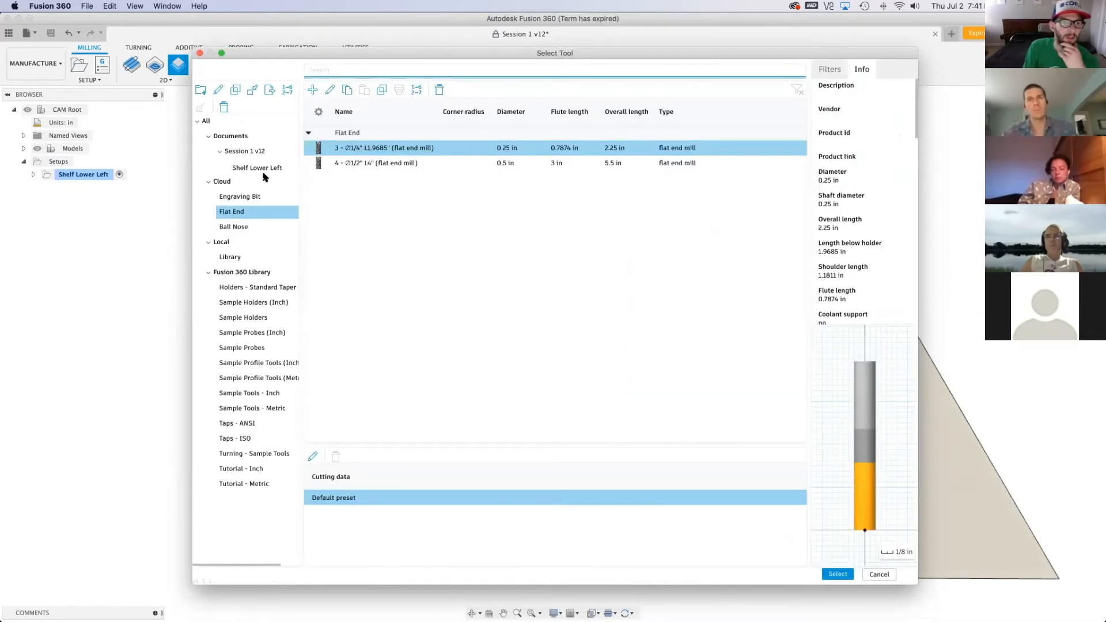
Create a new flat end mill in the Flat End library and describe it as "1/4 inch diameter bit carbide"
left_click(313, 90)
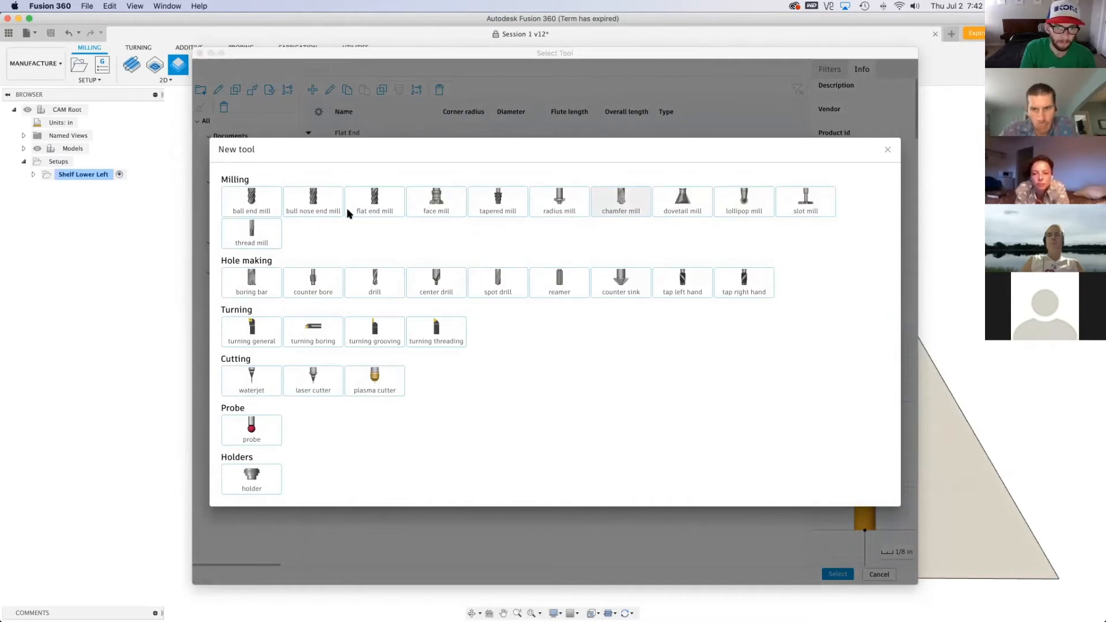
left_click(388, 202)
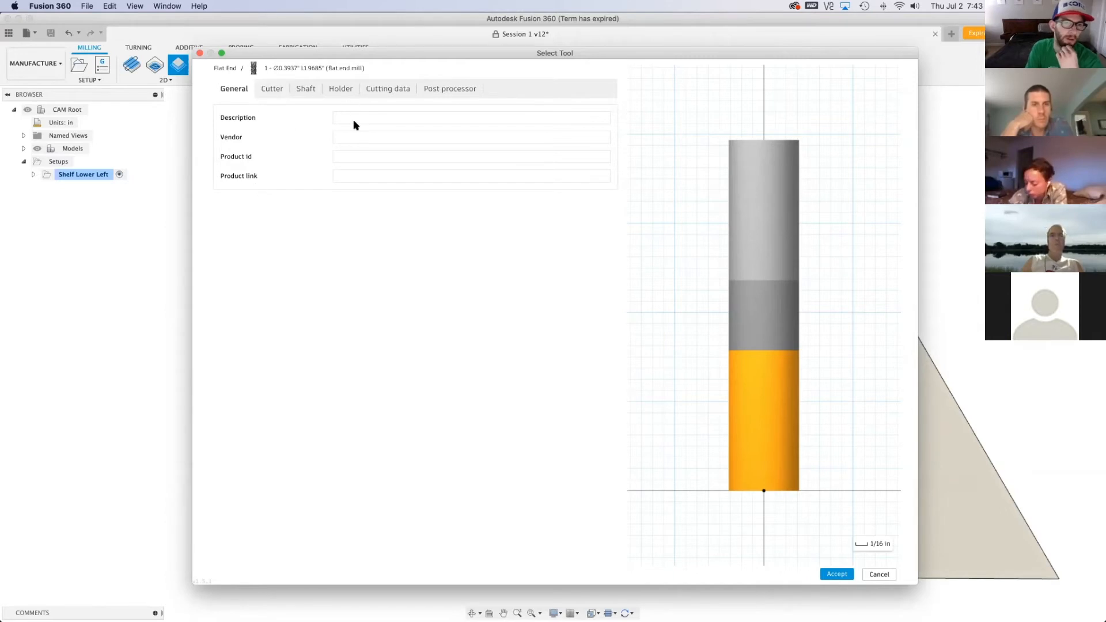
left_click(395, 117)
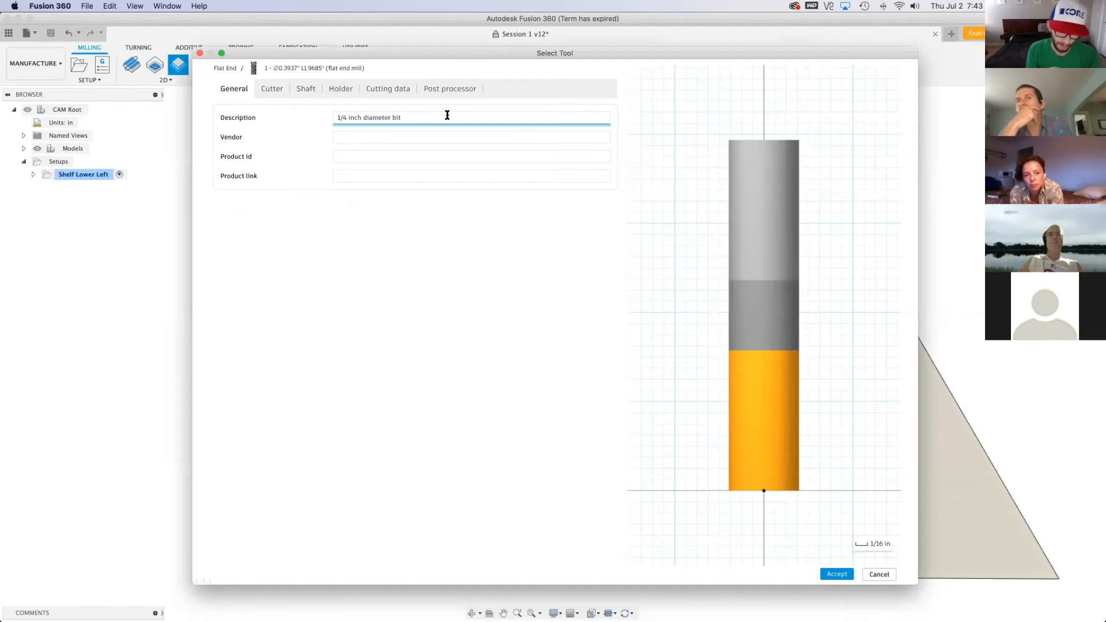
type("carbide")
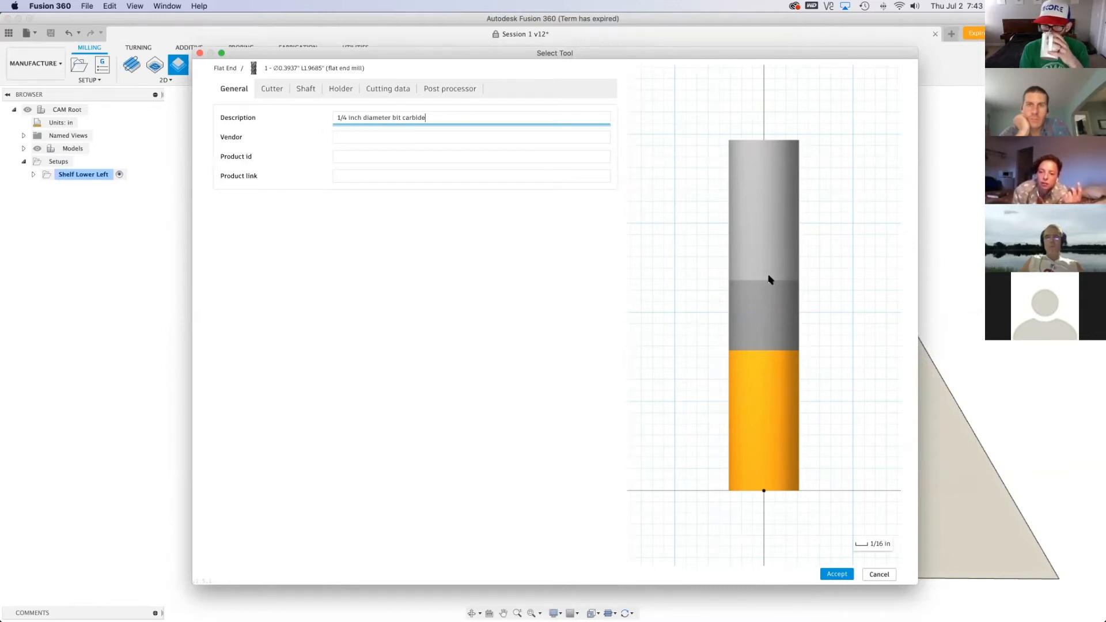
left_click(766, 162)
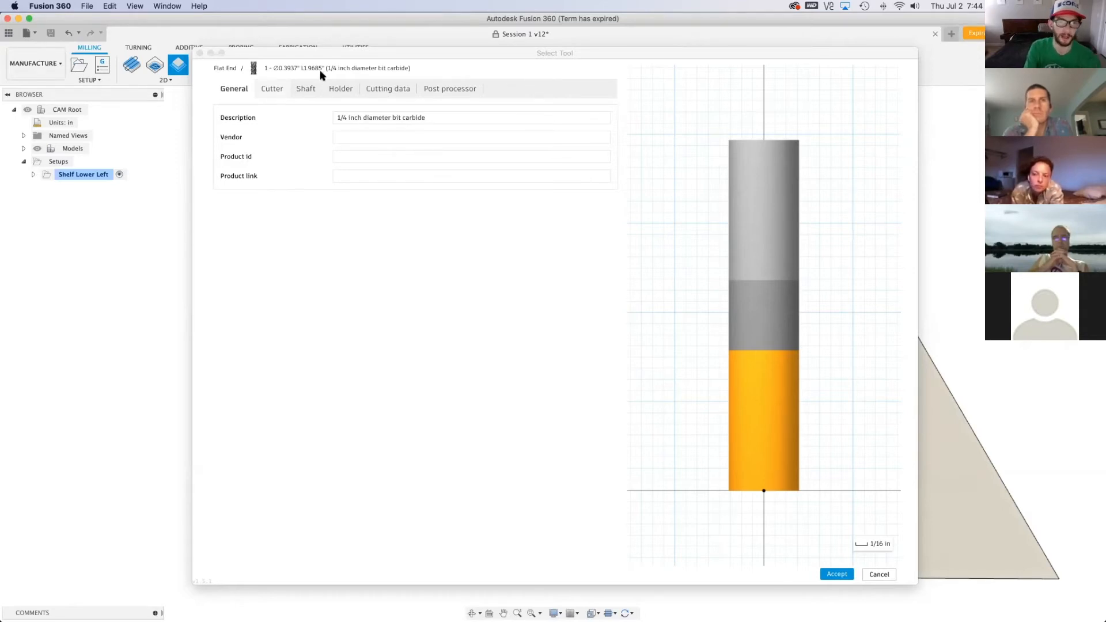
Give the new tool's cutter 2 flutes and set its material to Carbide
left_click(276, 93)
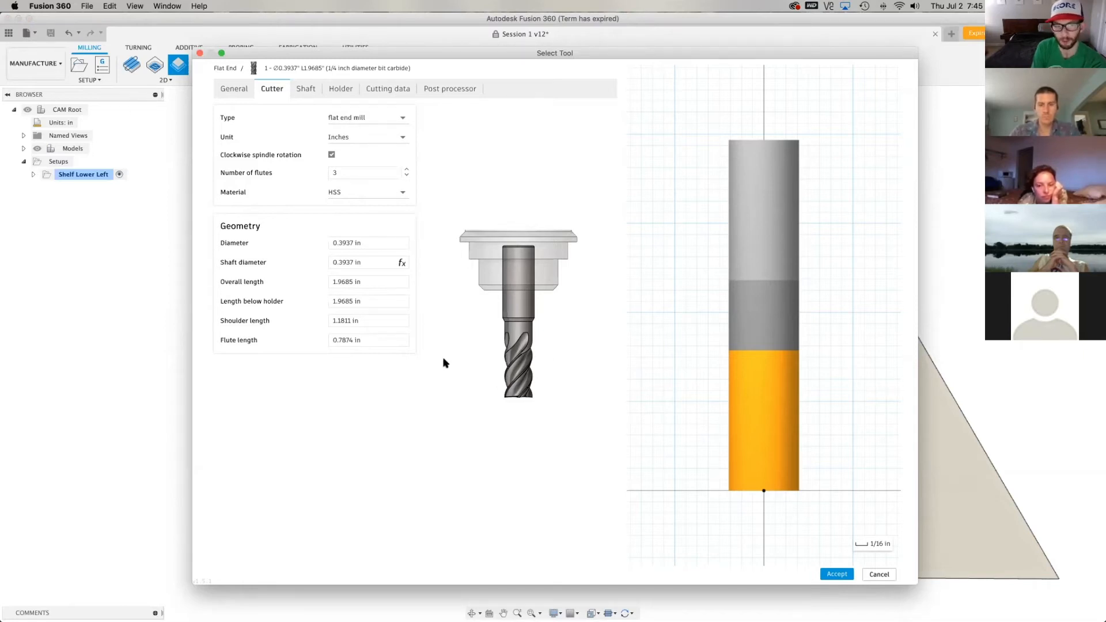
left_click(406, 176)
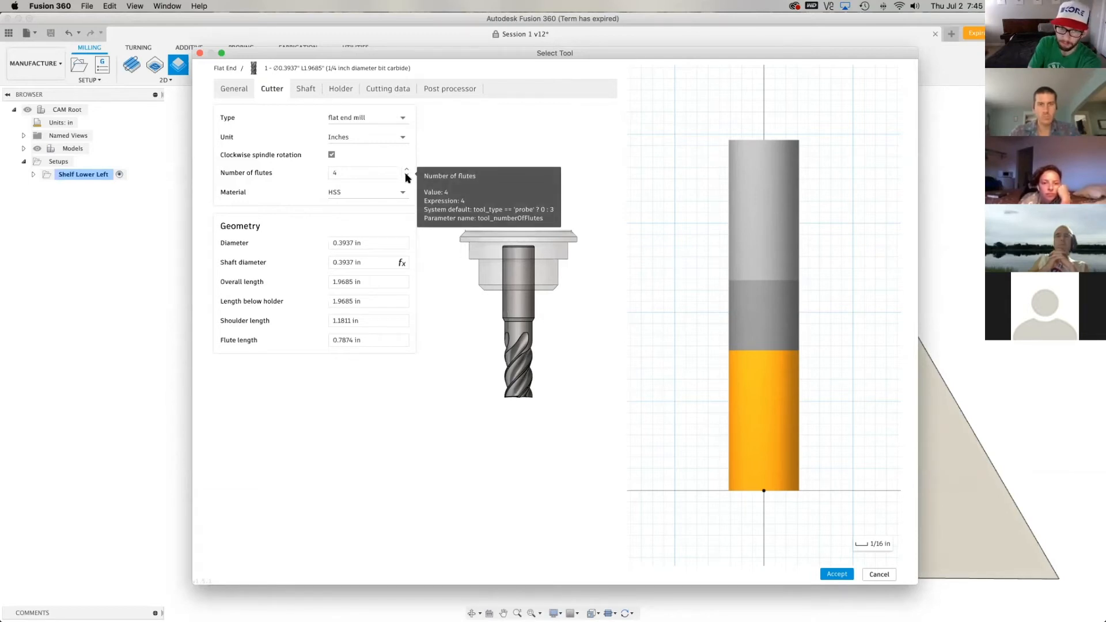
left_click(407, 176)
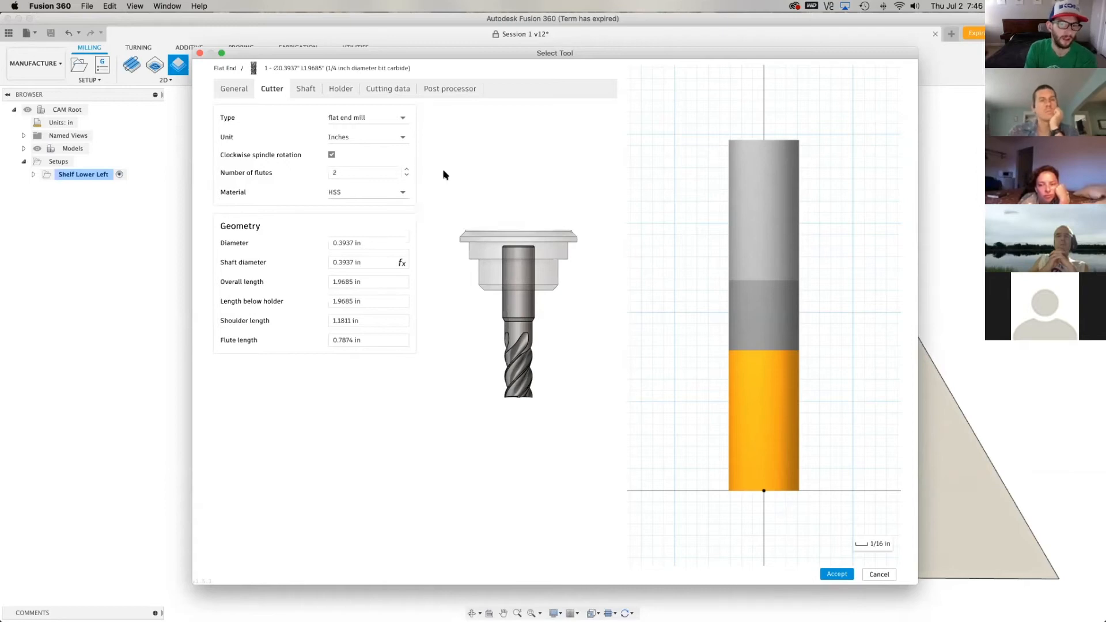
left_click(407, 169)
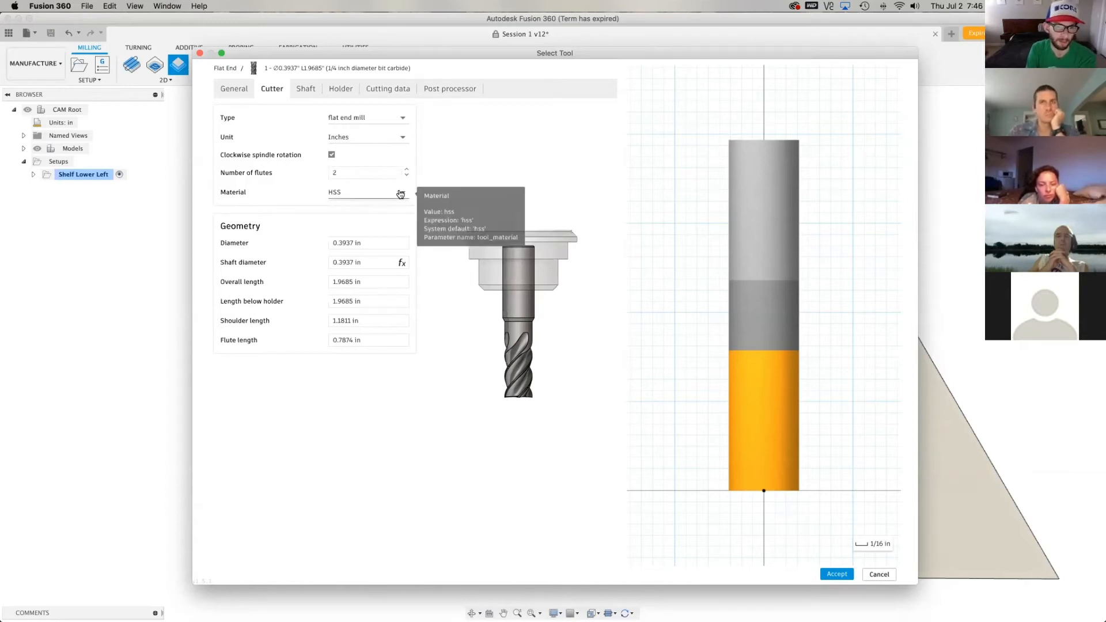
left_click(337, 192)
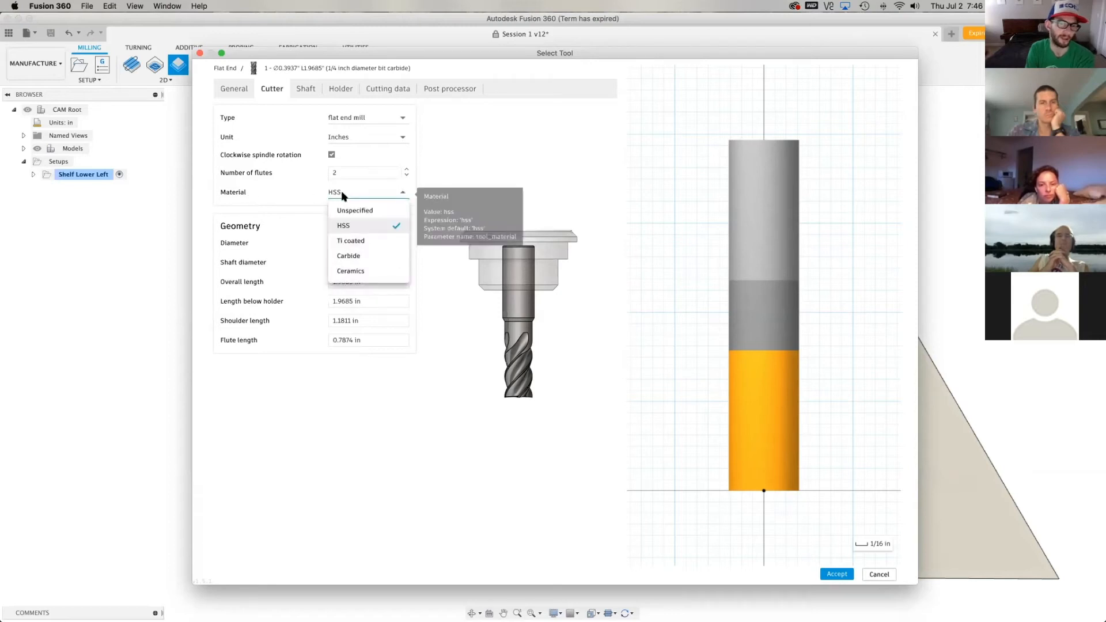
left_click(383, 257)
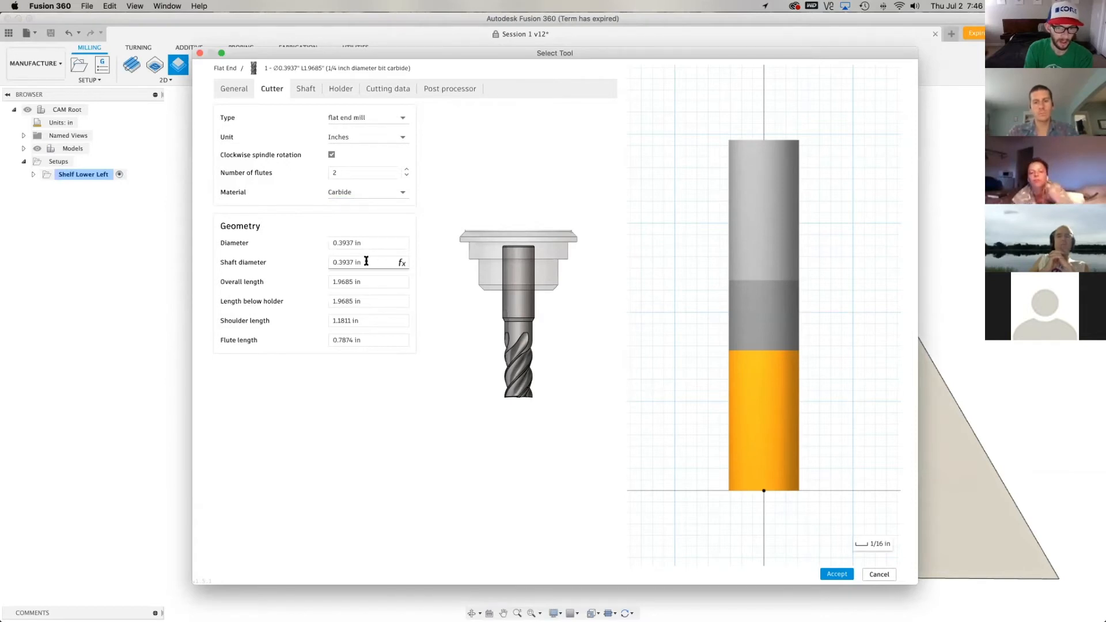
Set the new flat end mill's cutting diameter to 1/4 in
mouse_move(370, 242)
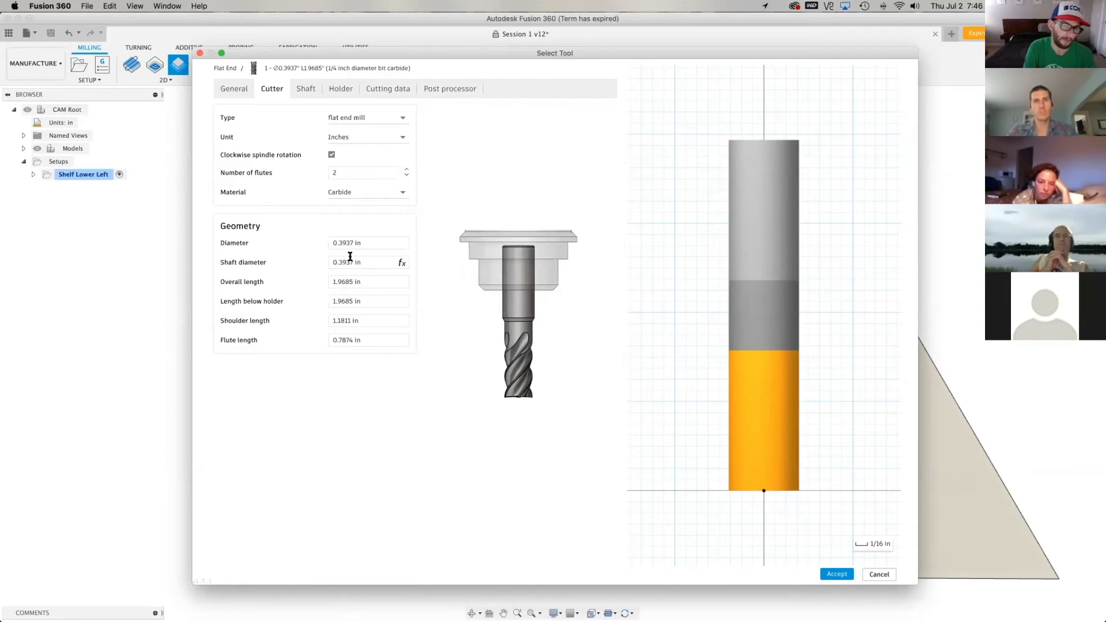
left_click(349, 244)
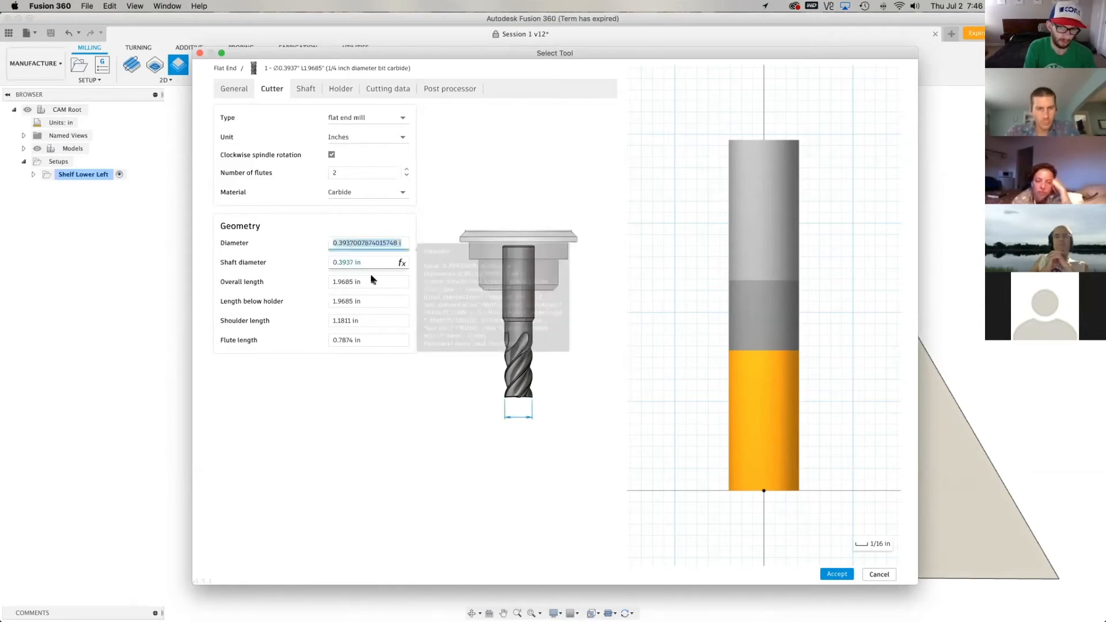
mouse_move(394, 286)
type("0.25")
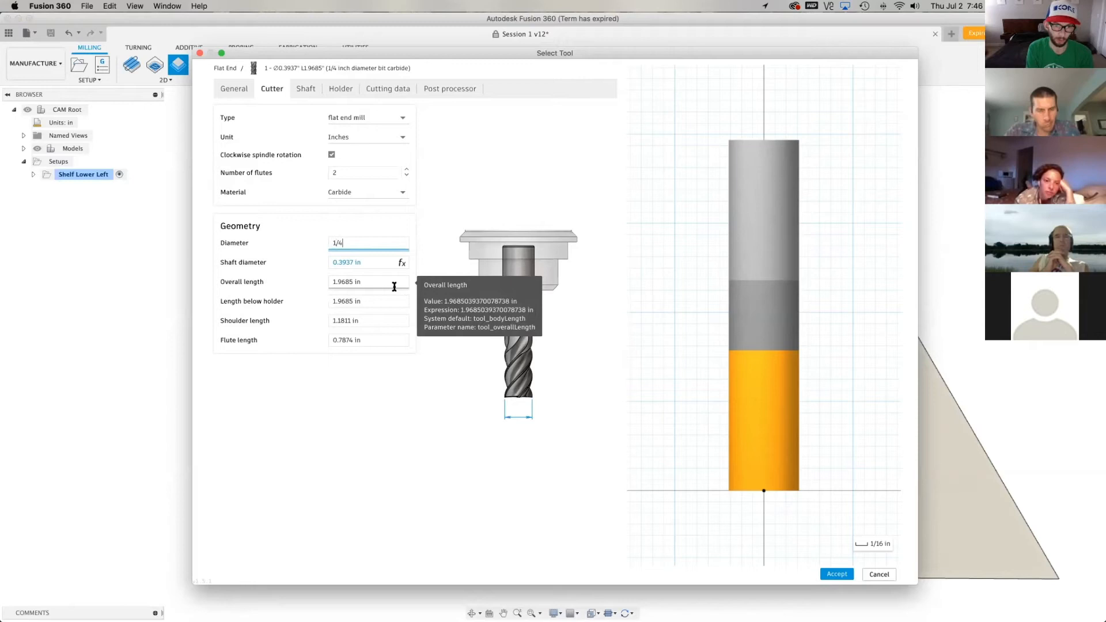
key("Tab")
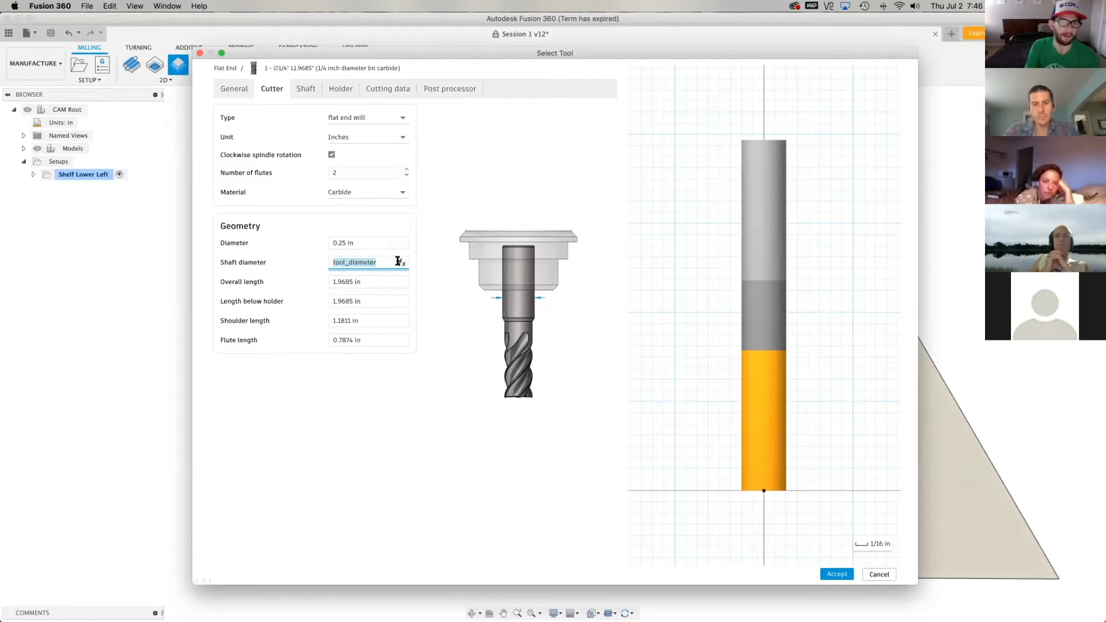
Try a 3/8 in shaft diameter on the new tool, then restore the tool_diameter expression
mouse_move(406, 265)
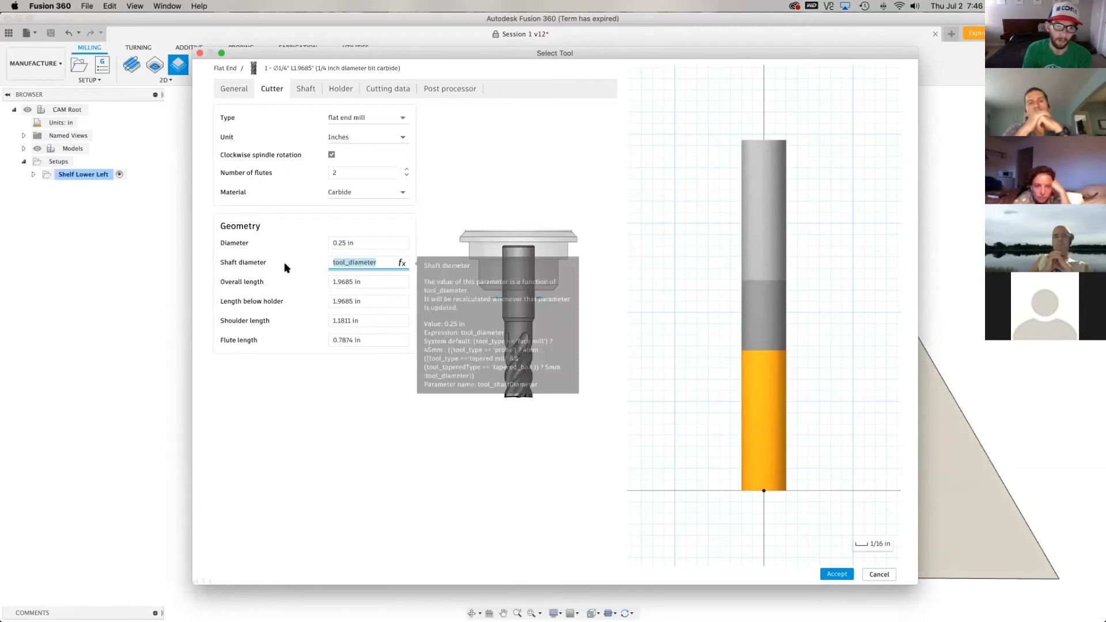
left_click(317, 271)
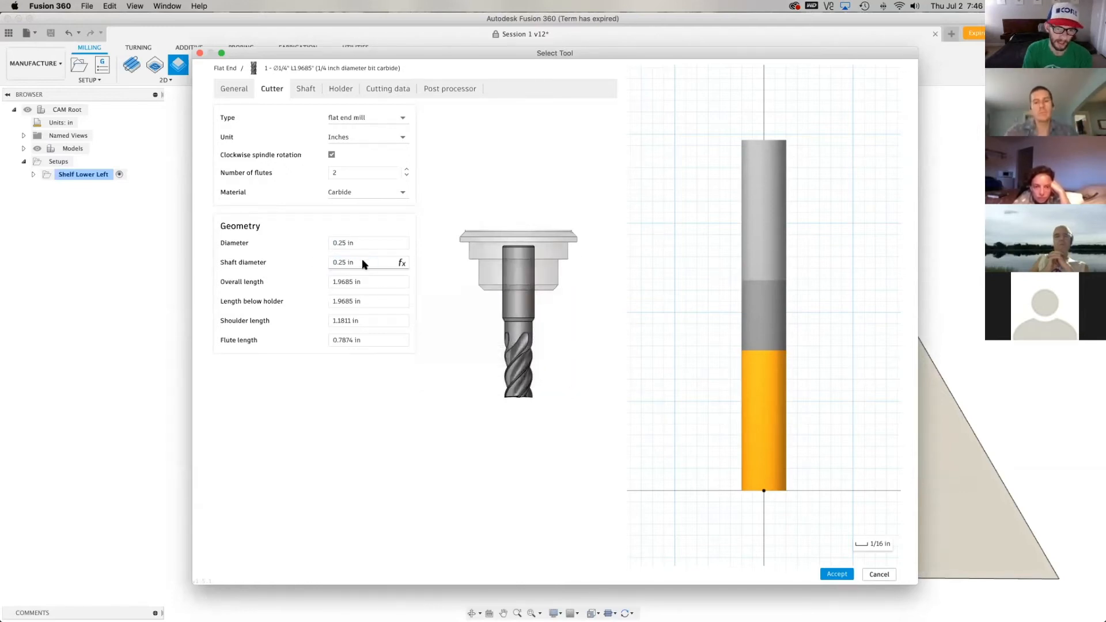
left_click(370, 264)
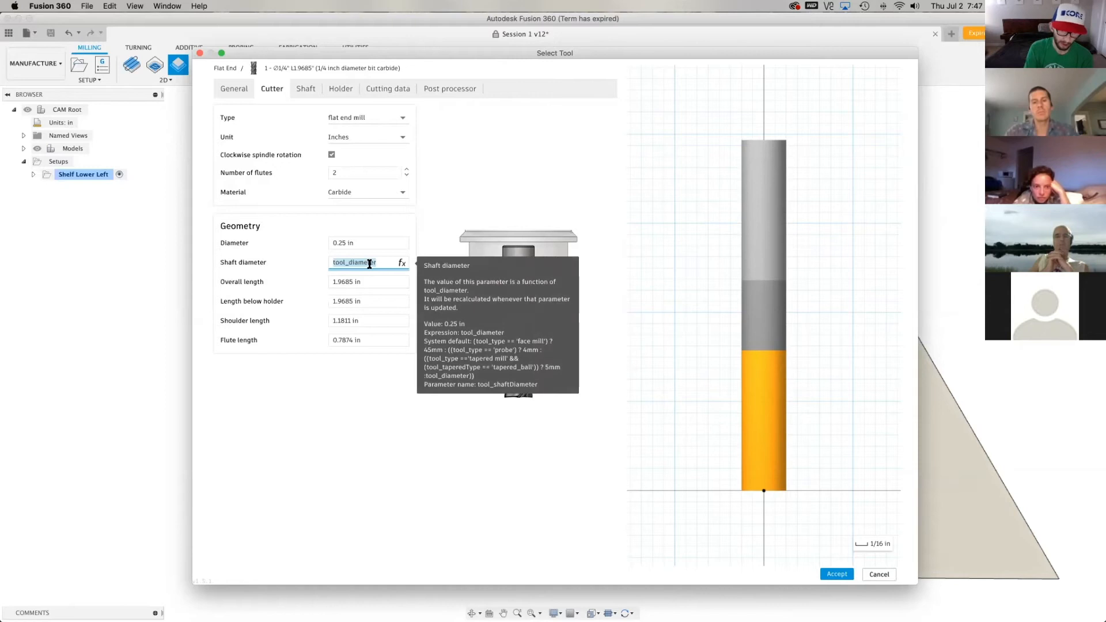
type("3/8")
key("Return")
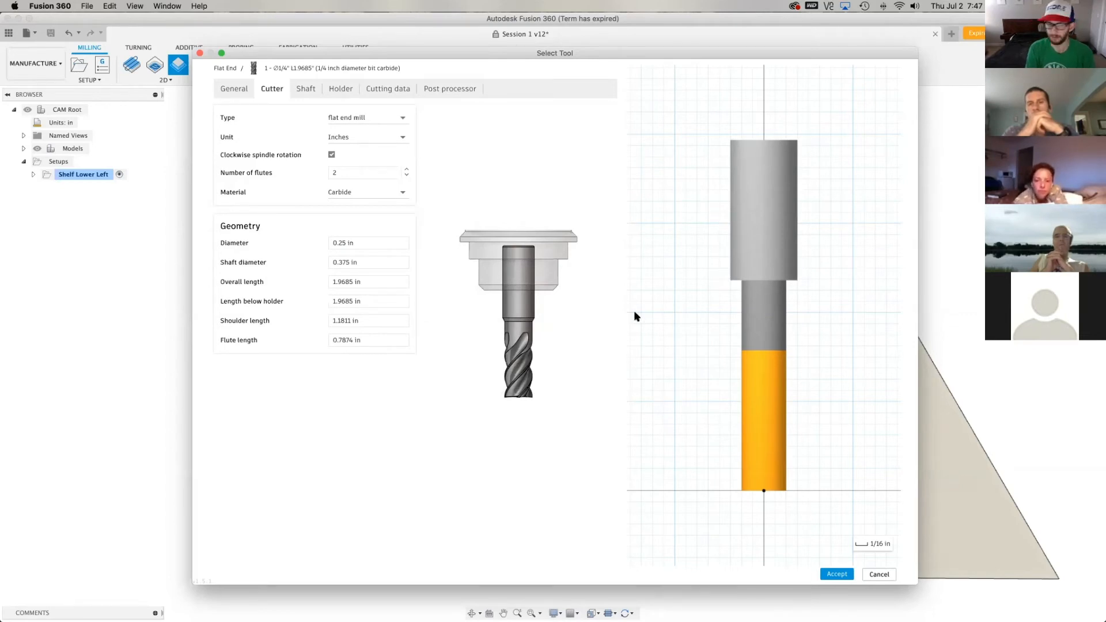
left_click(360, 262)
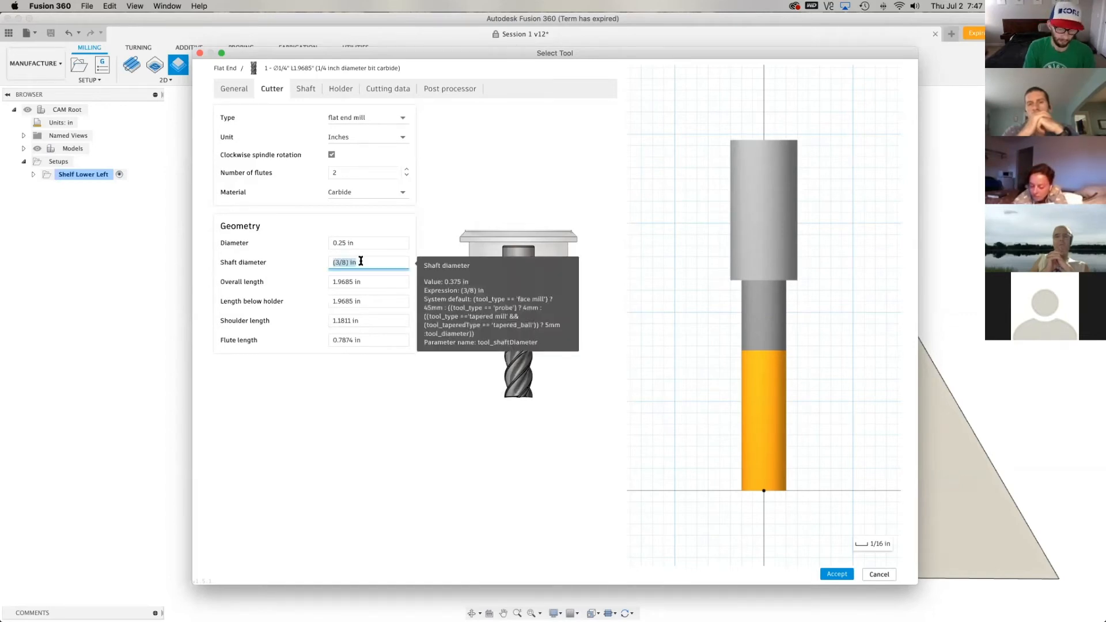
type("tool_diameter")
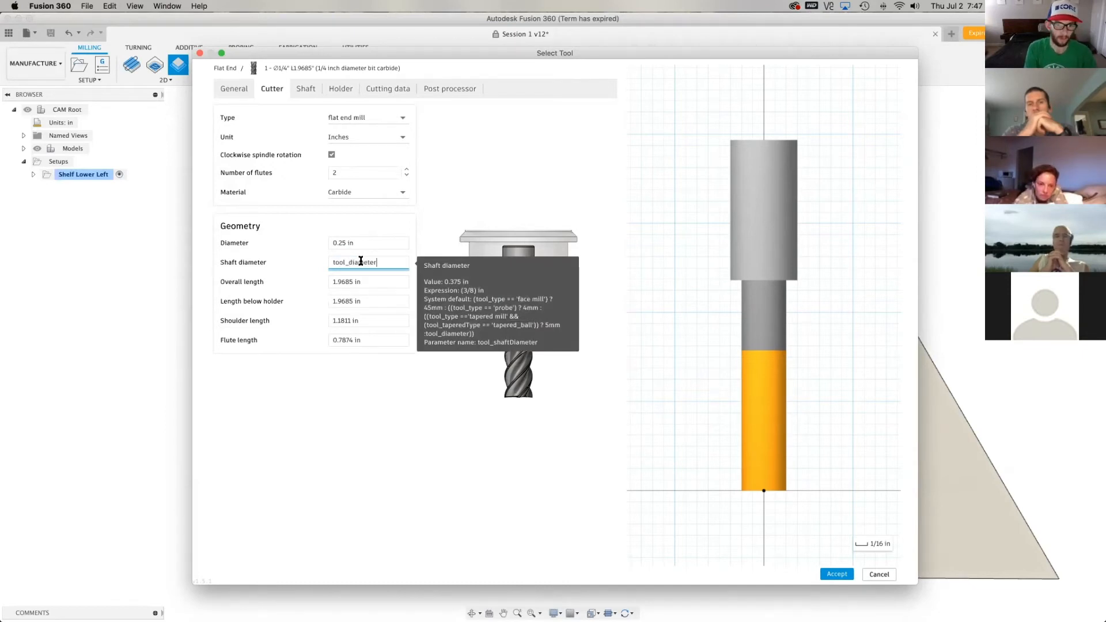
key("Tab")
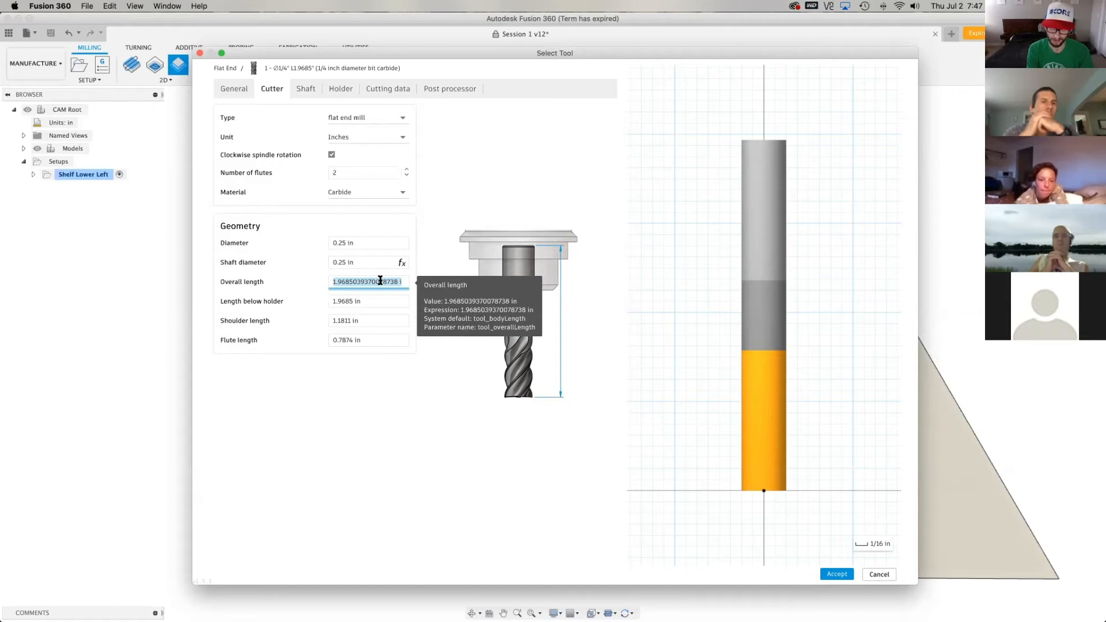
Set the new end mill's overall length to 2.5 in and its length below holder to 1.5 in
type("2.5")
key("Tab")
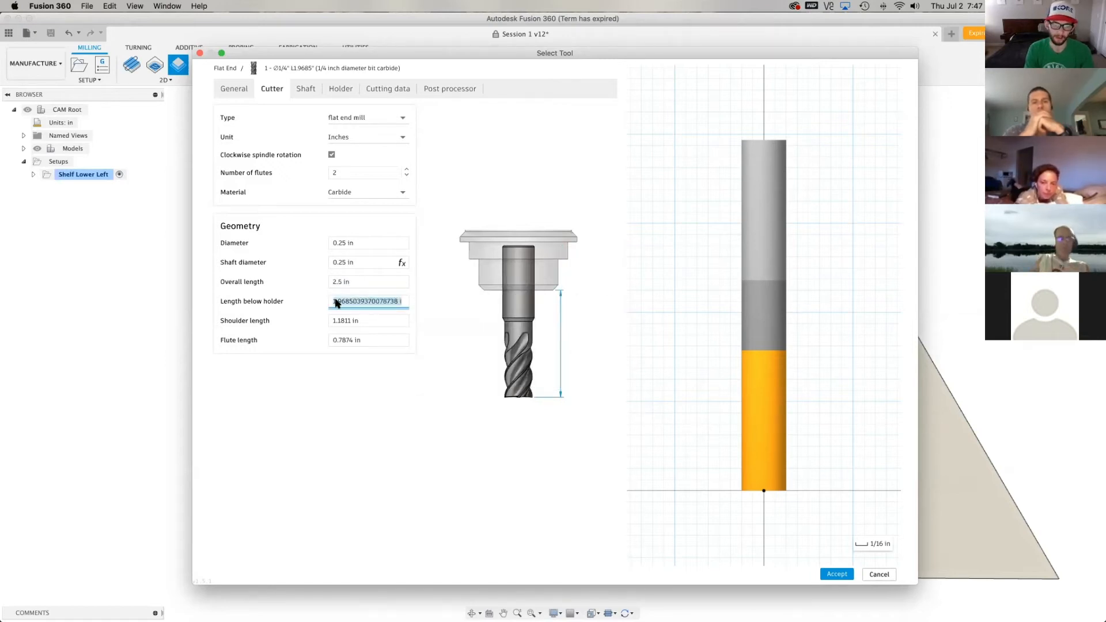
left_click(404, 282)
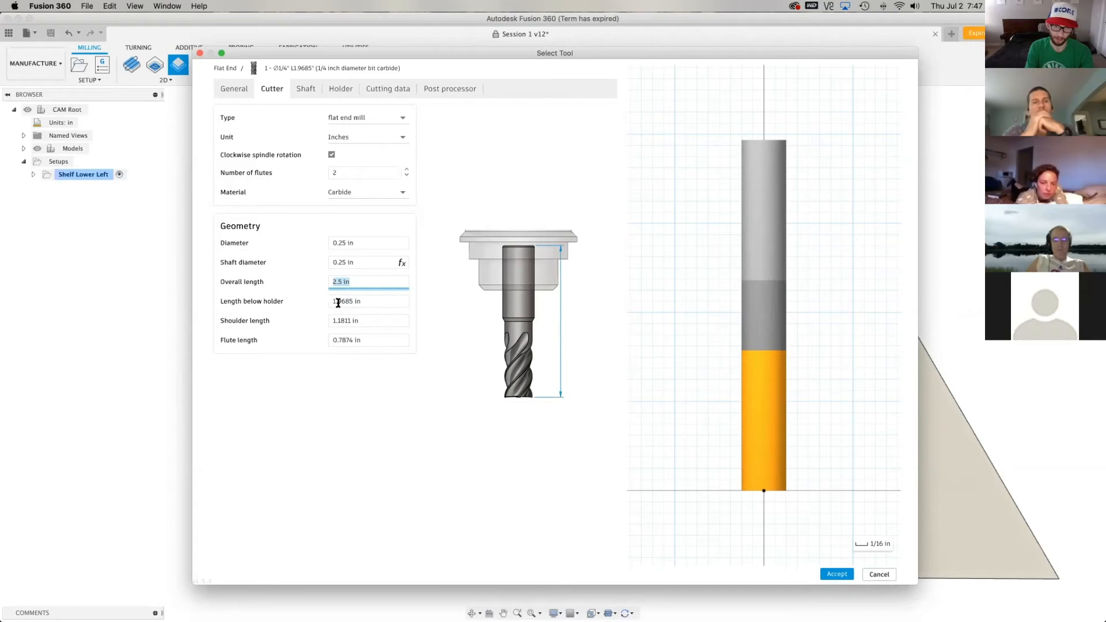
left_click(377, 302)
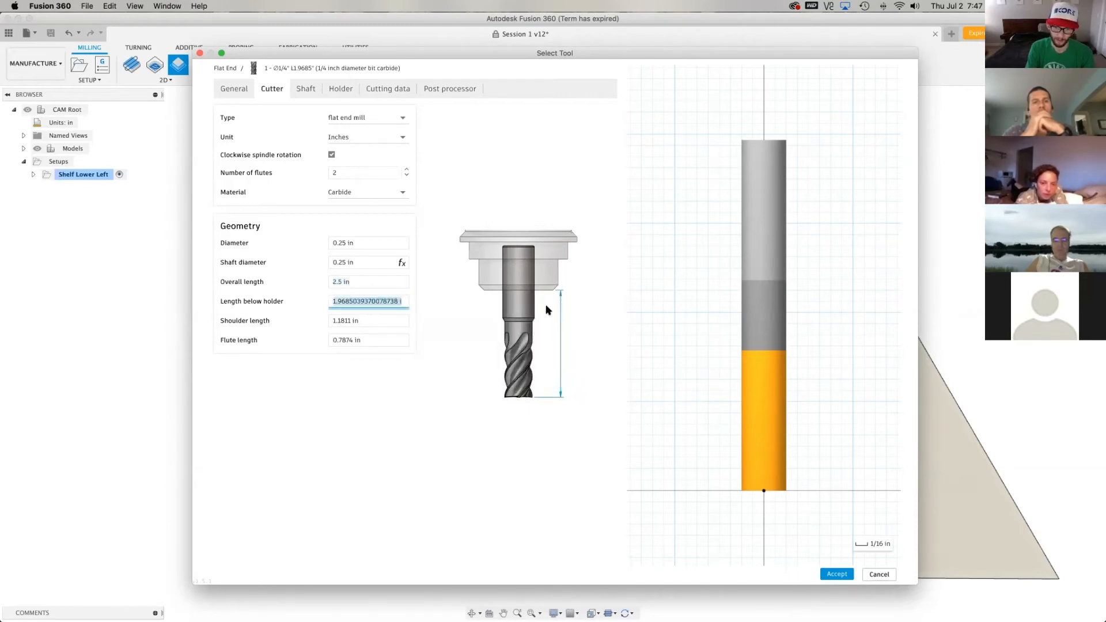
type("1.5")
left_click(385, 321)
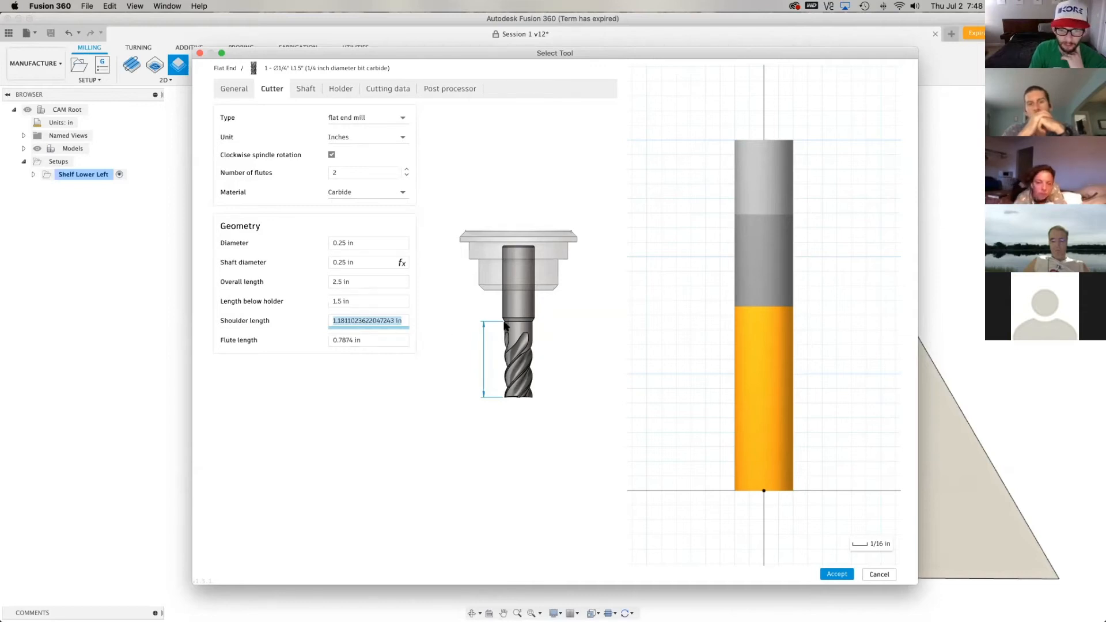
left_click(391, 325)
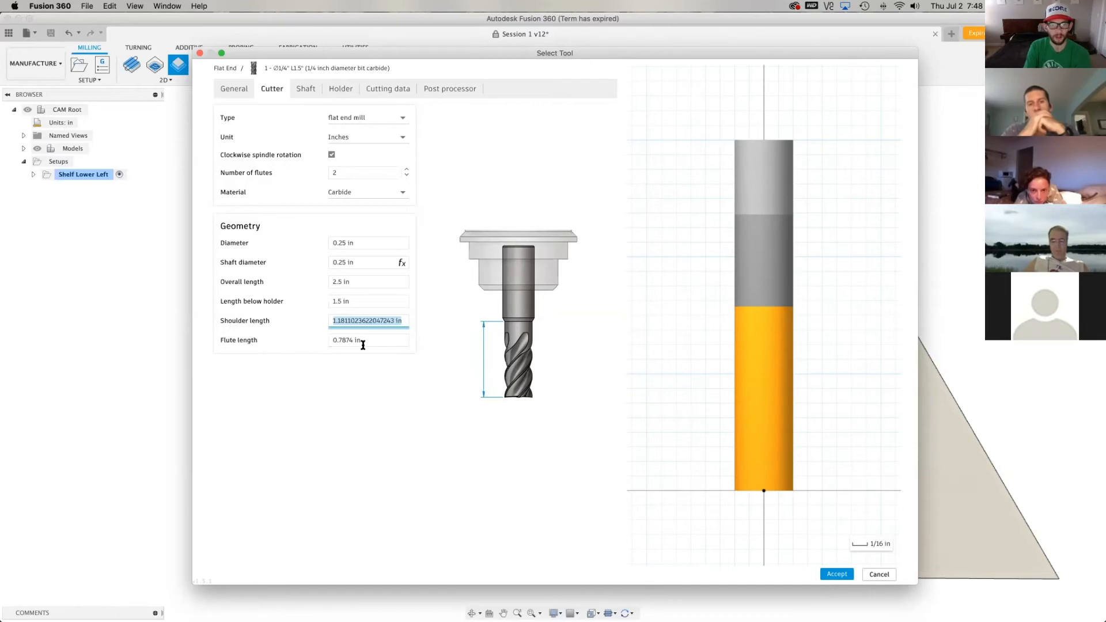
mouse_move(368, 342)
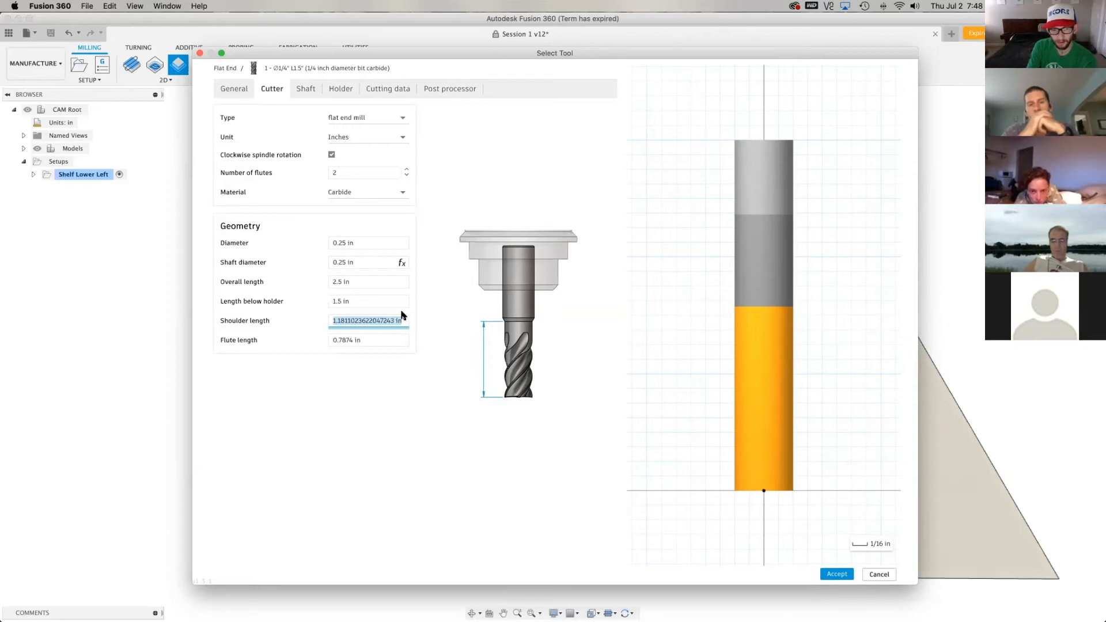
Set the new end mill's shaft diameter to 3/8 in
left_click(354, 263)
type("3/8")
key("Return")
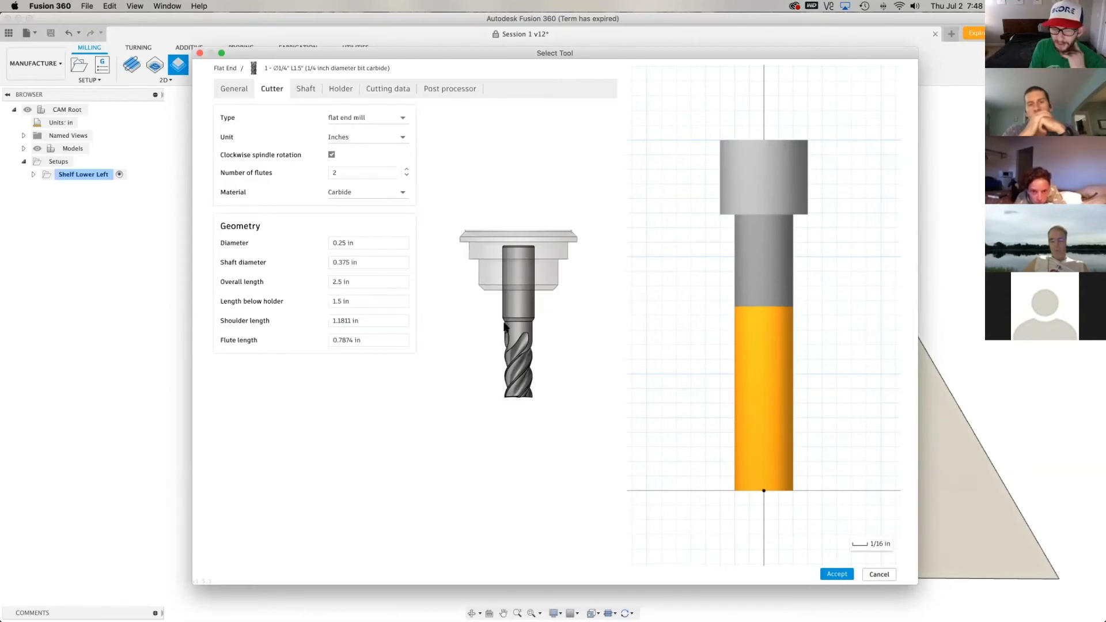
Try a shoulder length of 1 3/8 for the new flat end mill
left_click(368, 320)
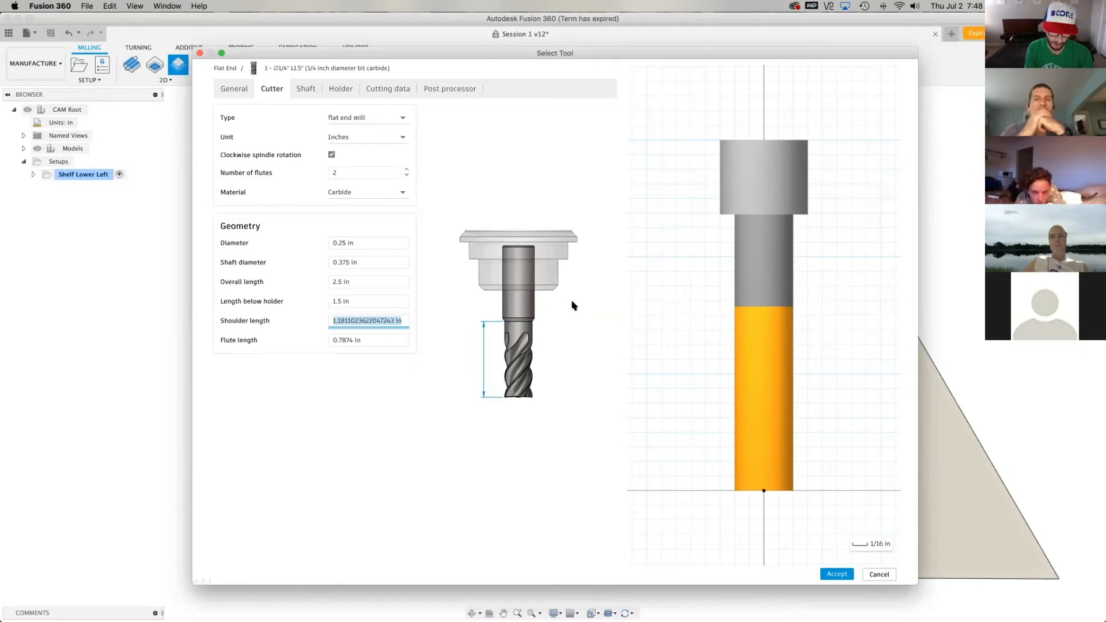
type("1 3/8")
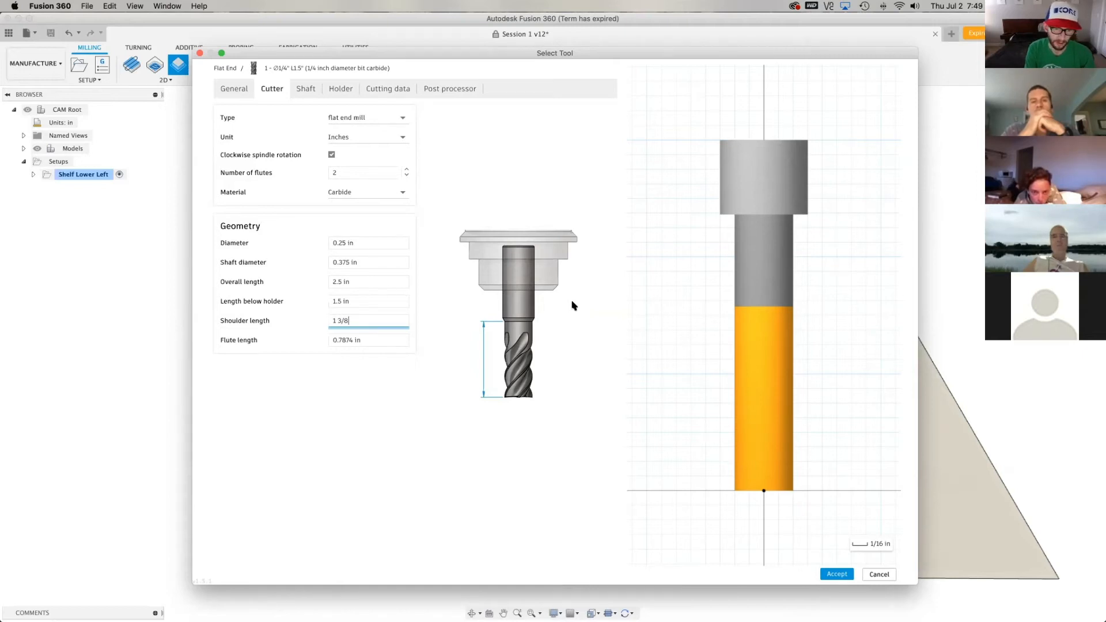
left_click(372, 341)
left_click(363, 369)
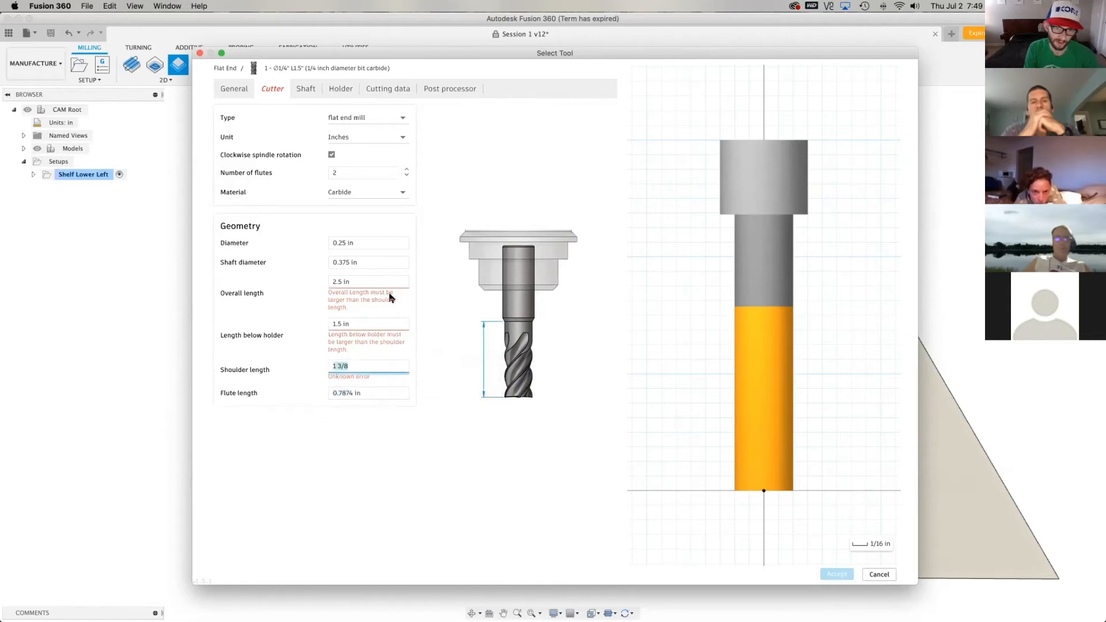
Try a shoulder length of 1 1/4, entered as a mixed fraction, for the end mill
left_click(374, 365)
key("BackSpace")
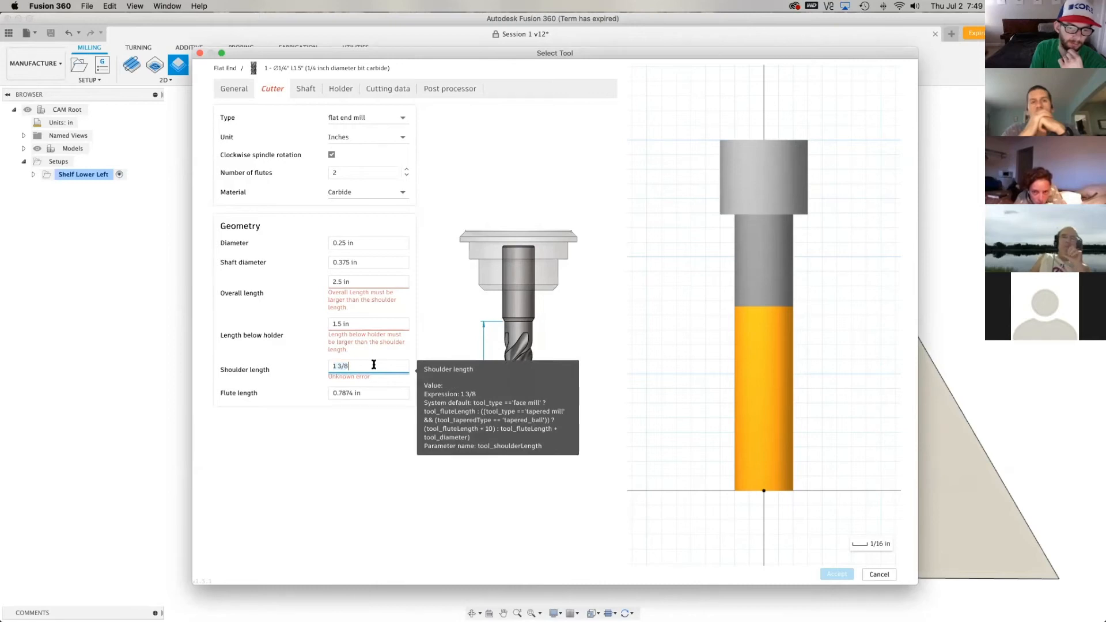
key("BackSpace")
key("BackSpace")
type("1/")
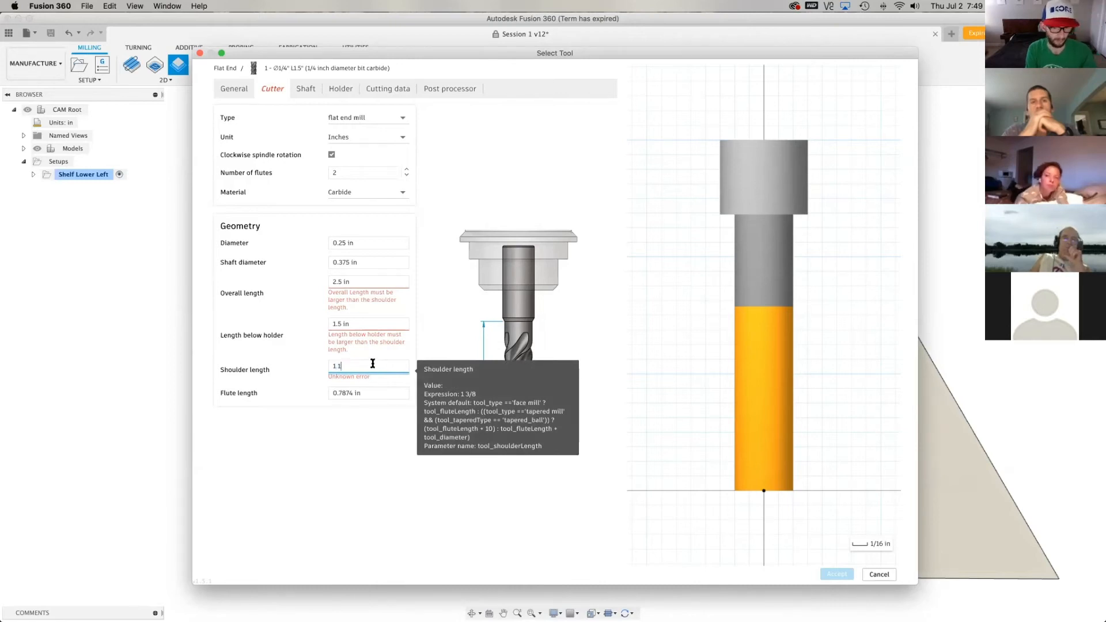
type("4")
key("Tab")
Set the end mill's shoulder length to 1.25 in, entered as a decimal
left_click(373, 364)
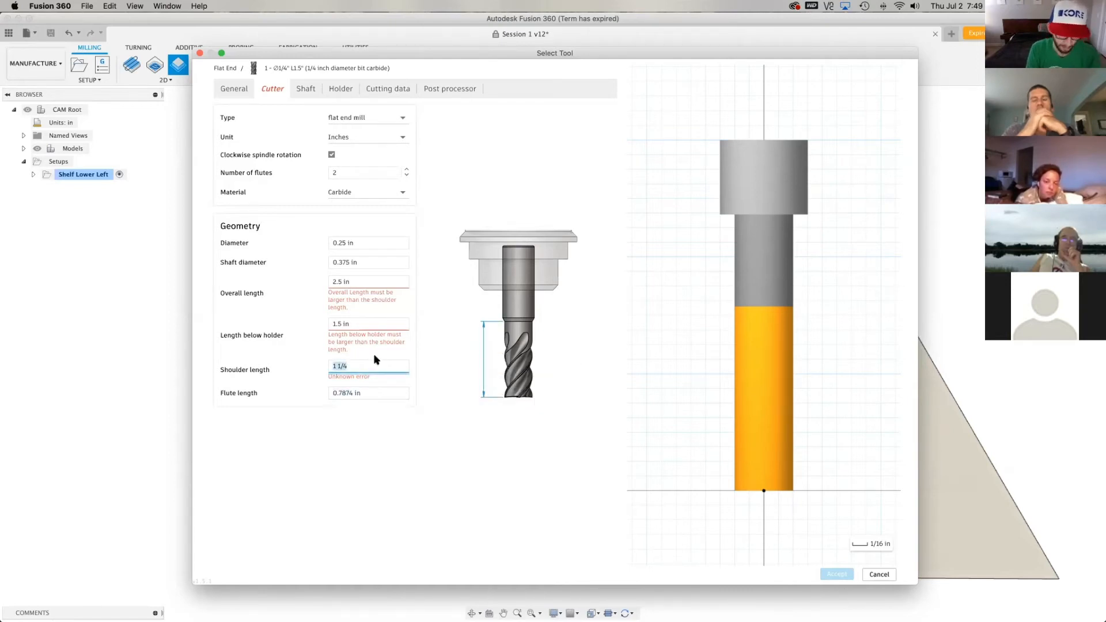
type("1.25")
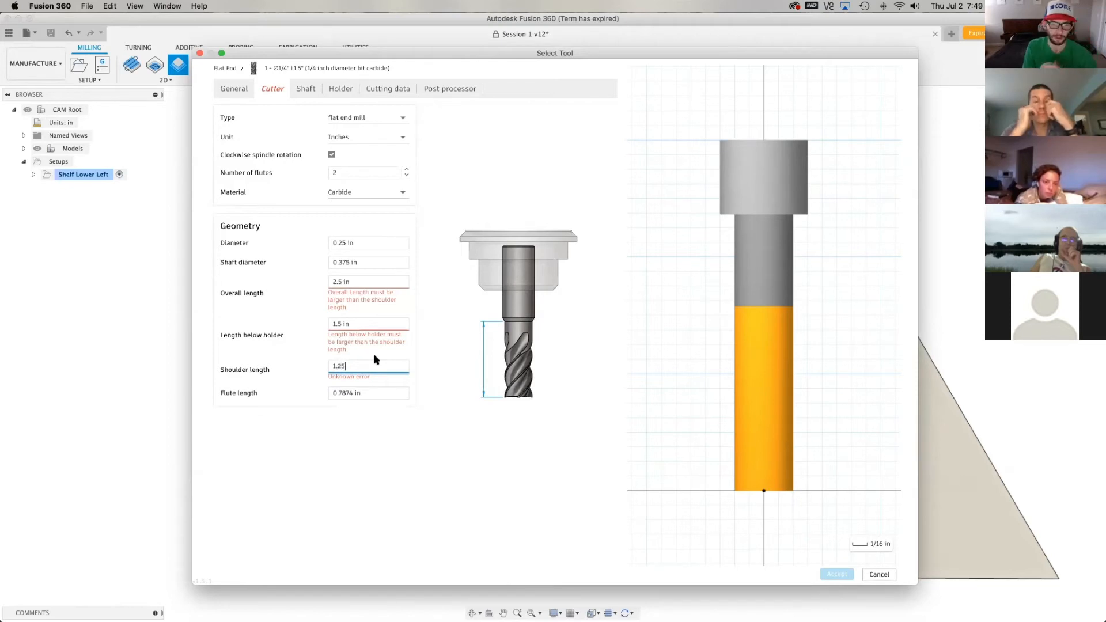
left_click(372, 377)
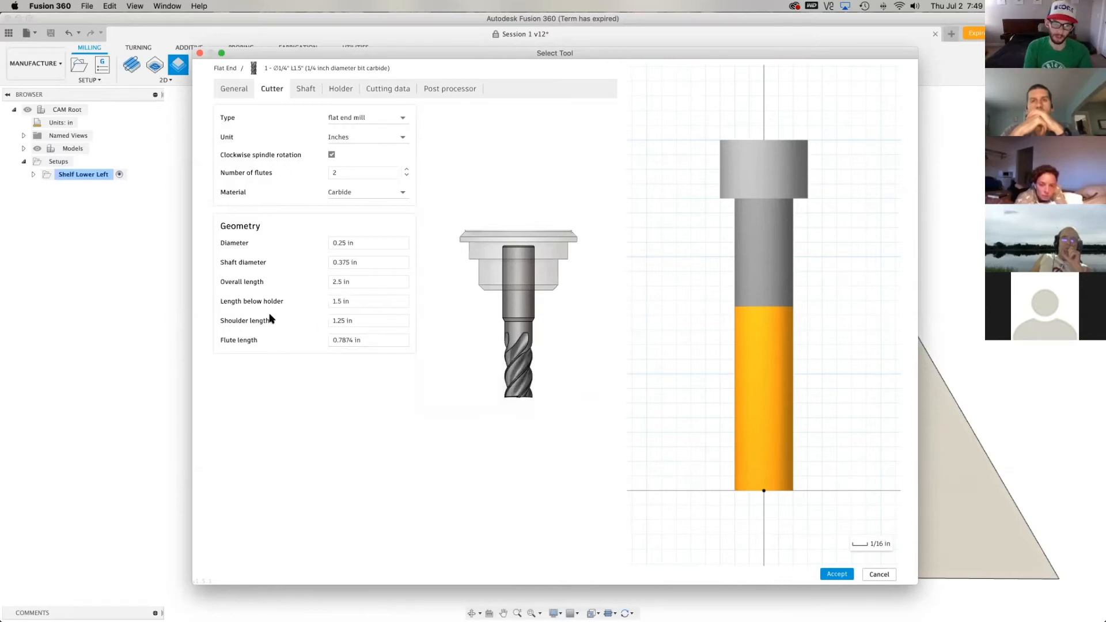
Set the new end mill's flute length to 1 in
left_click(376, 341)
type("1")
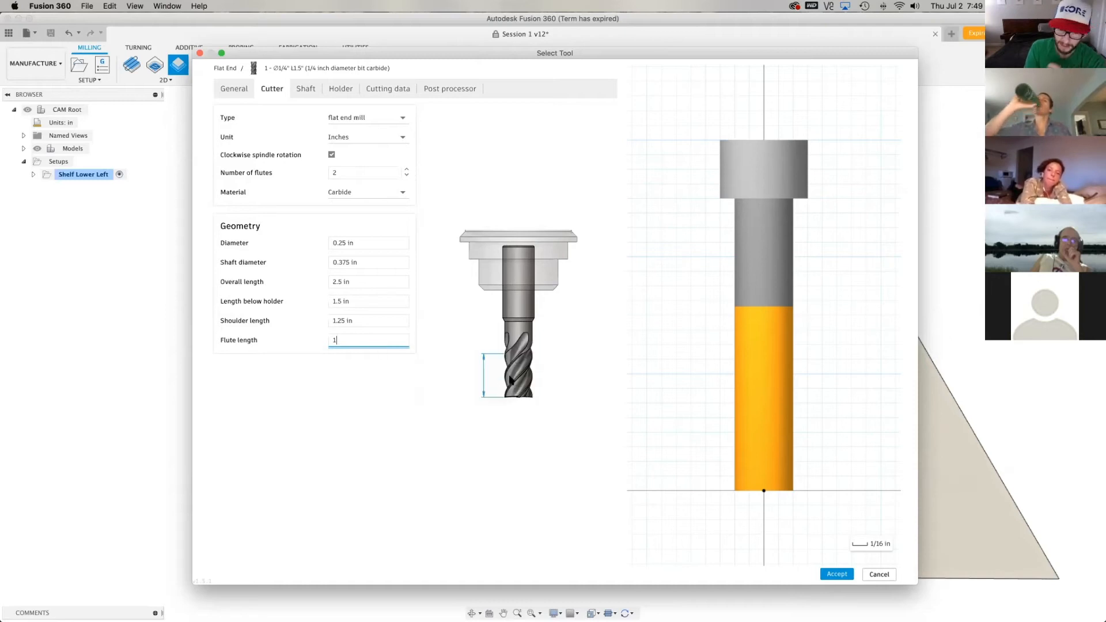
left_click(357, 321)
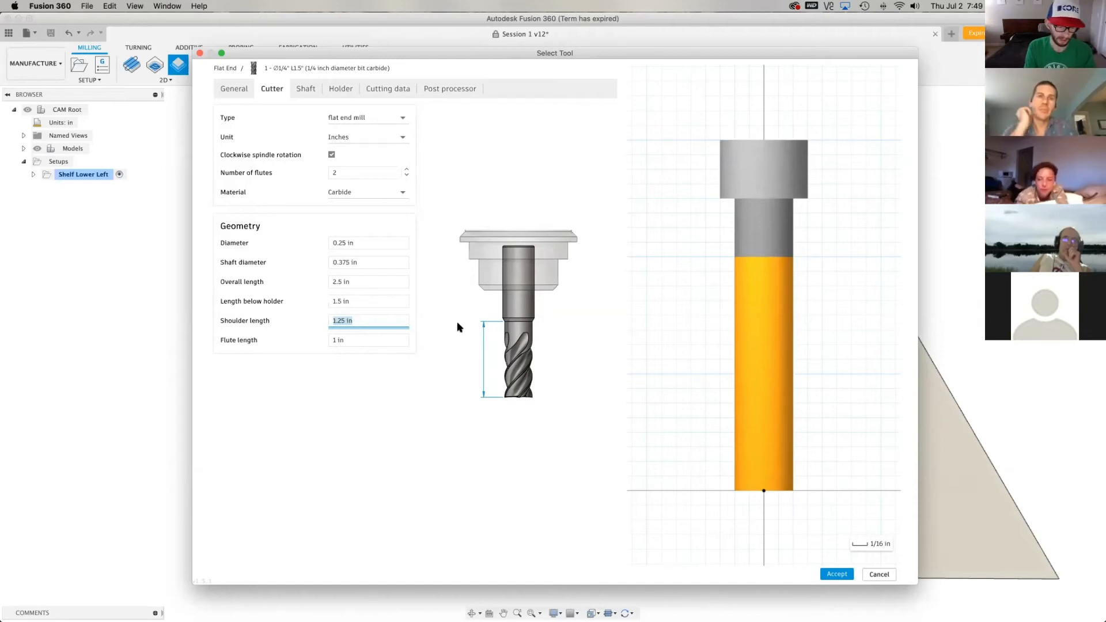
mouse_move(373, 303)
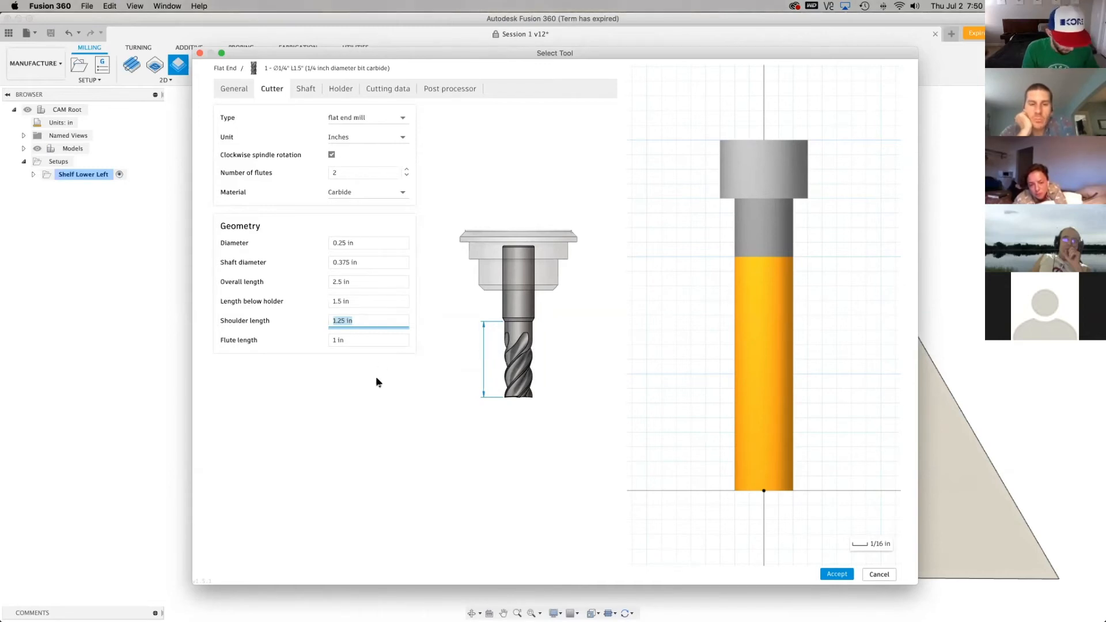
left_click(352, 345)
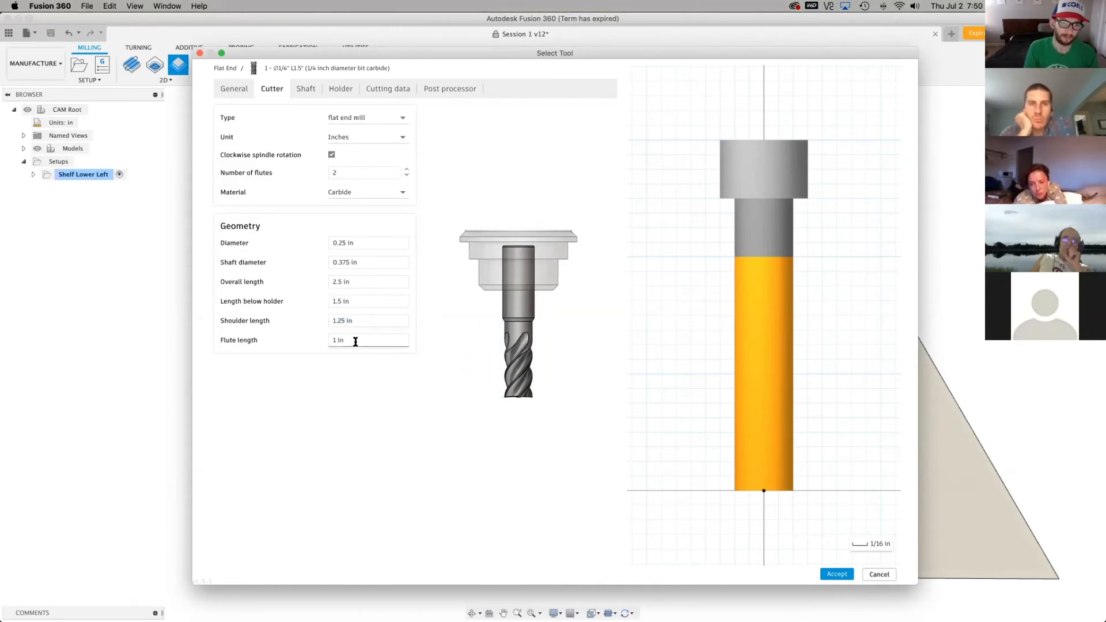
Set the new end mill's shaft diameter to 0.25 in, matching its cutting diameter
left_click(367, 262)
type("0.25")
key("Return")
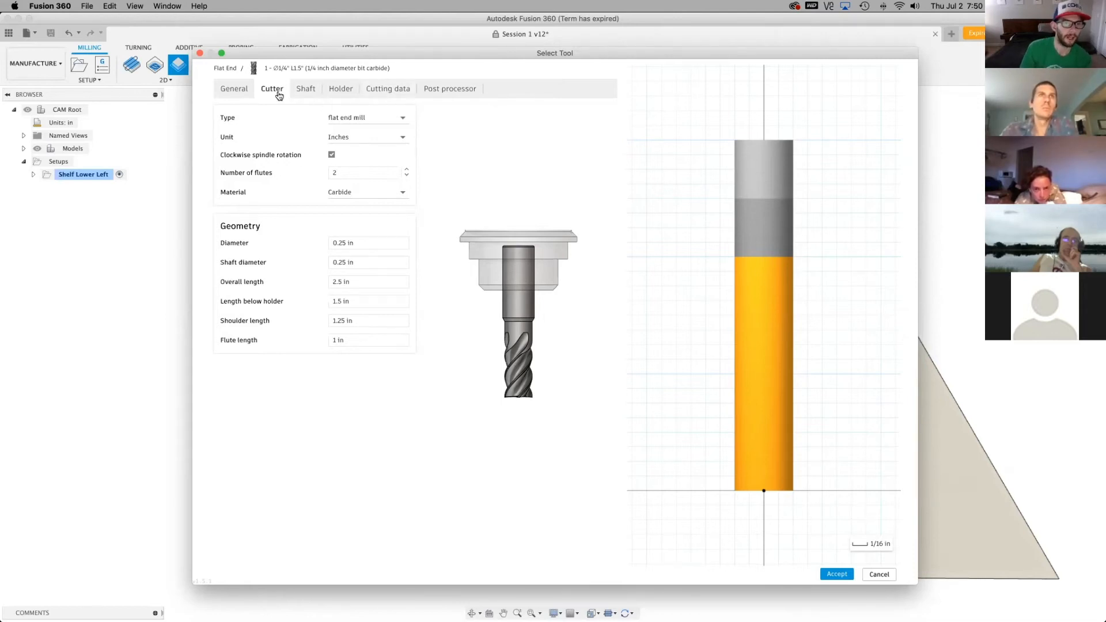
Review the new tool's shaft section settings and browse the list of available holders
left_click(302, 91)
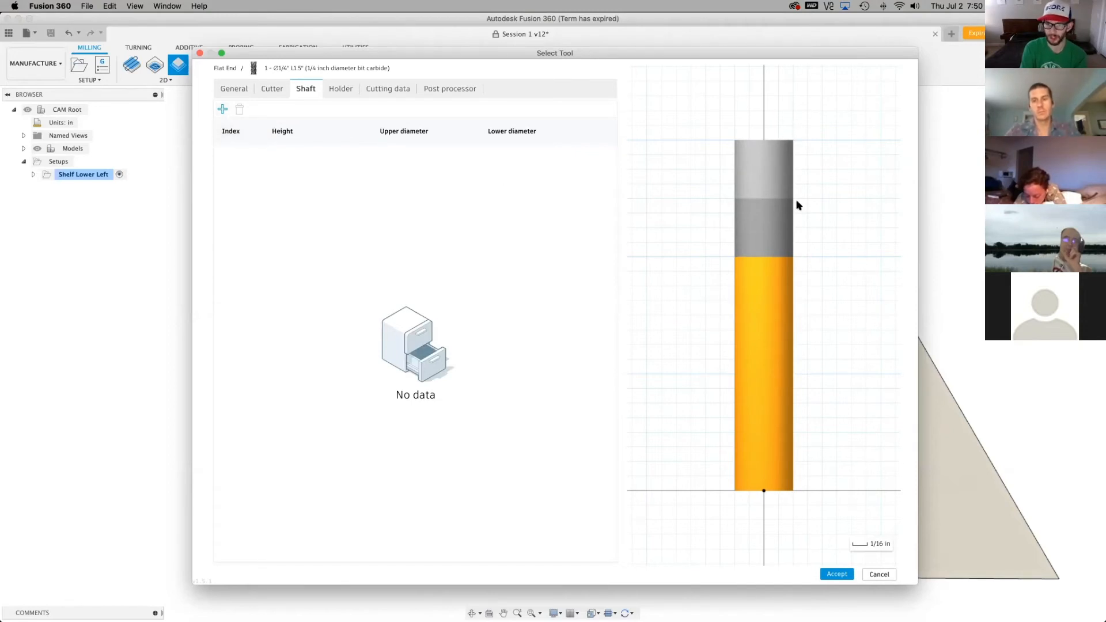
left_click(345, 92)
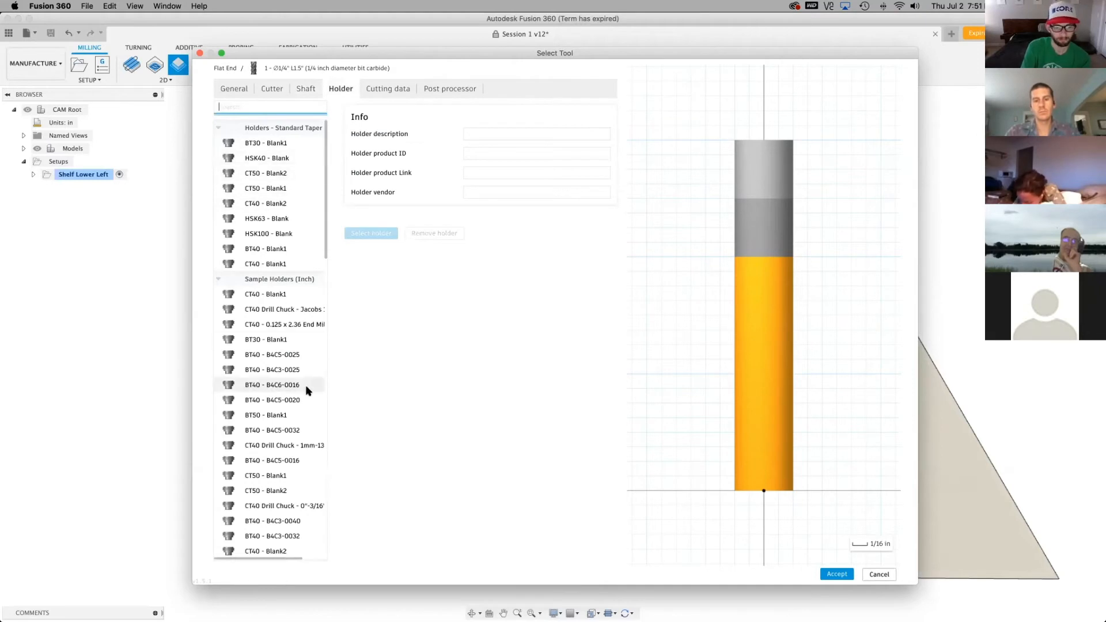
scroll(311, 386, "down", 10)
scroll(307, 396, "up", 10)
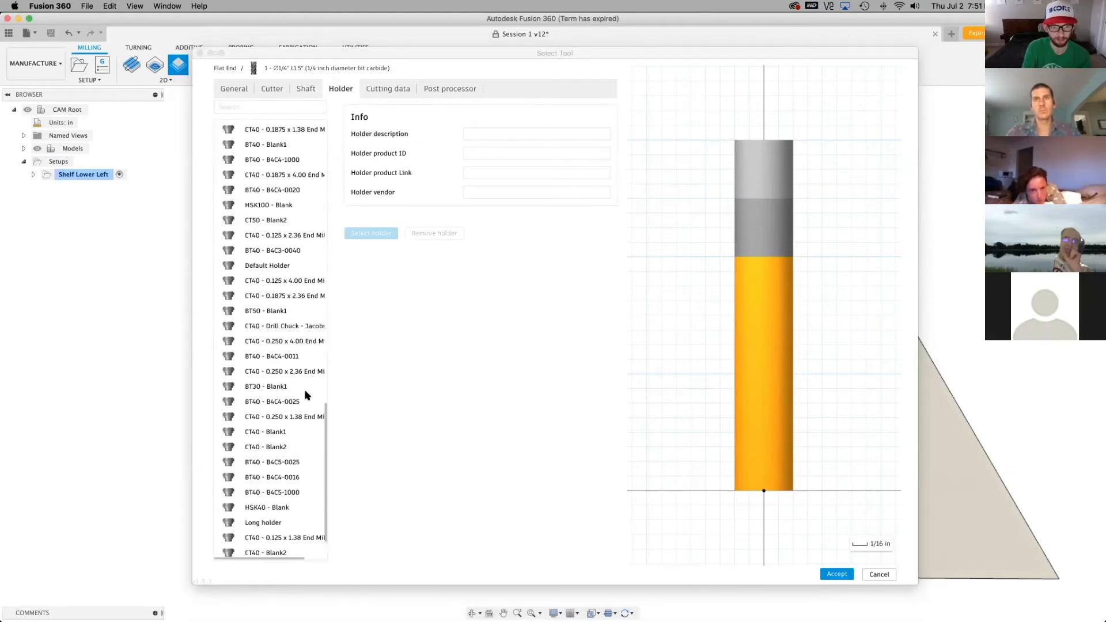
scroll(302, 396, "up", 8)
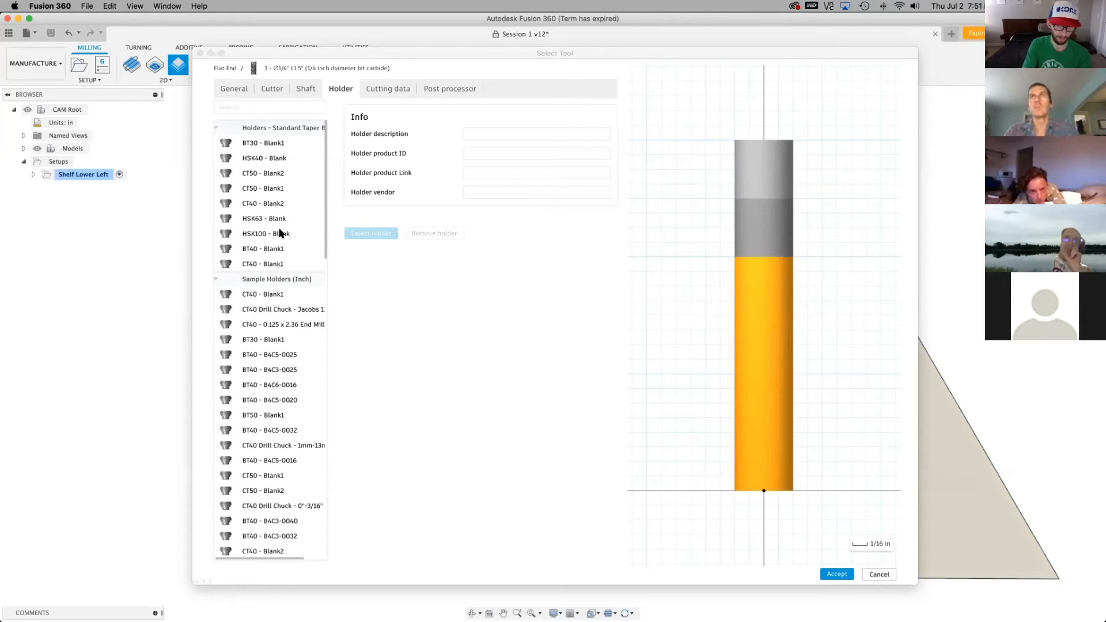
Set the spindle speed in the tool's default cutting data preset to 18000 rpm
left_click(401, 90)
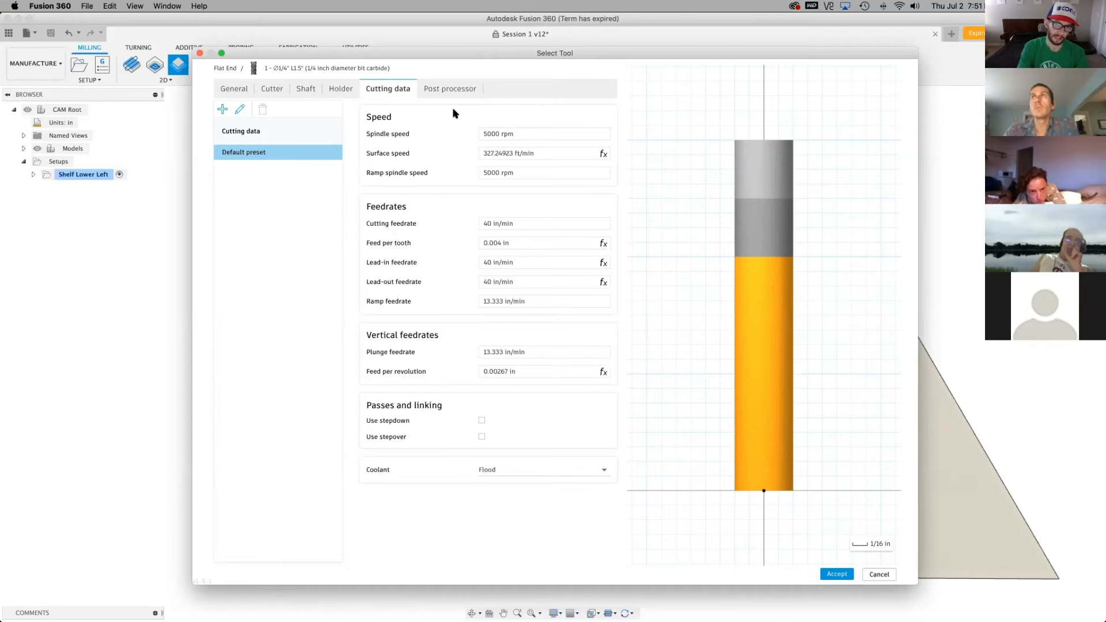
left_click(479, 134)
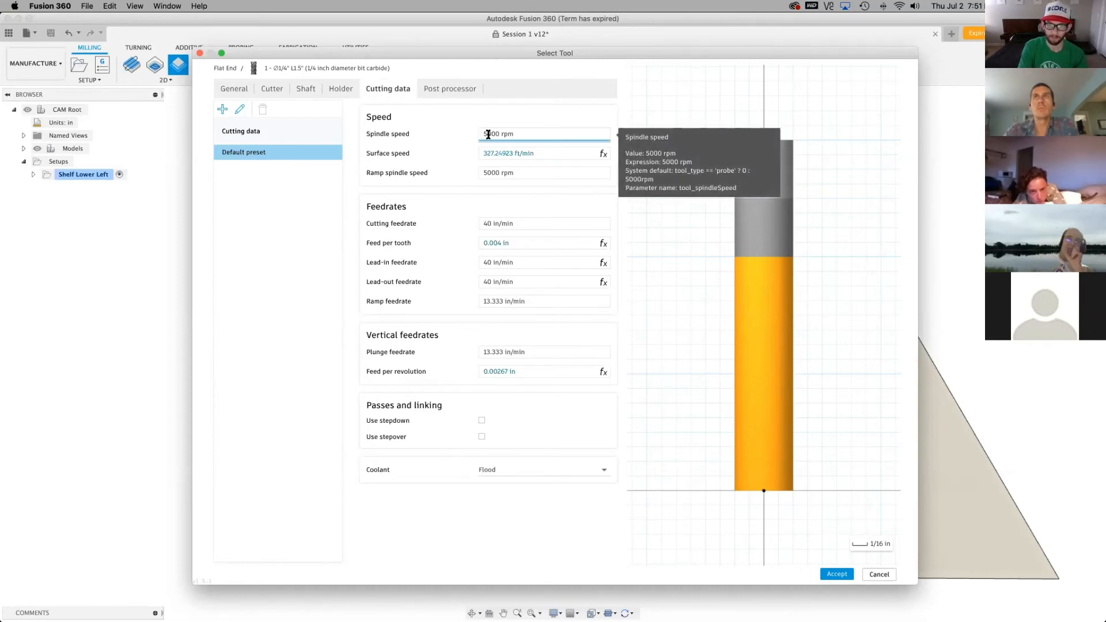
triple_click(483, 134)
left_click(487, 133)
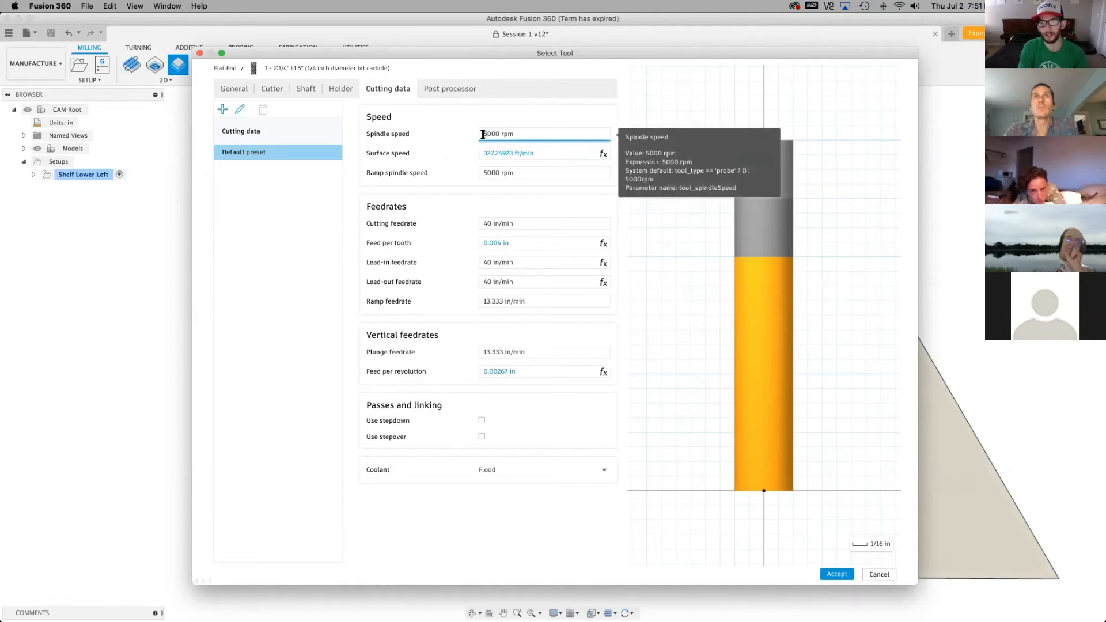
type("18")
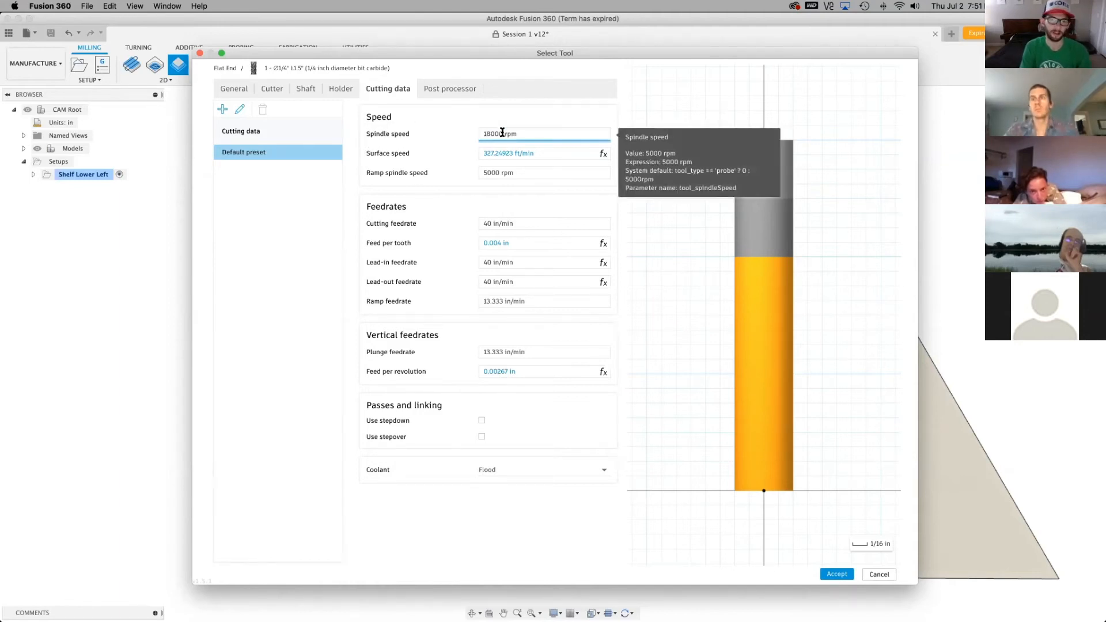
key("Return")
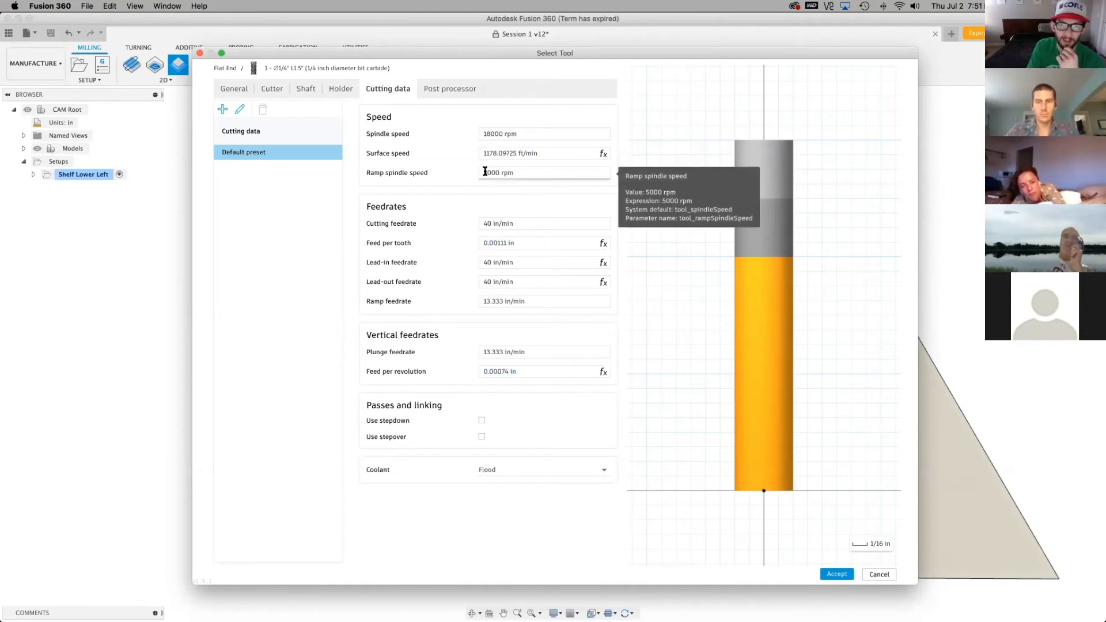
Set the ramp spindle speed to 18000 rpm and open the cutting feedrate for editing
left_click(486, 173)
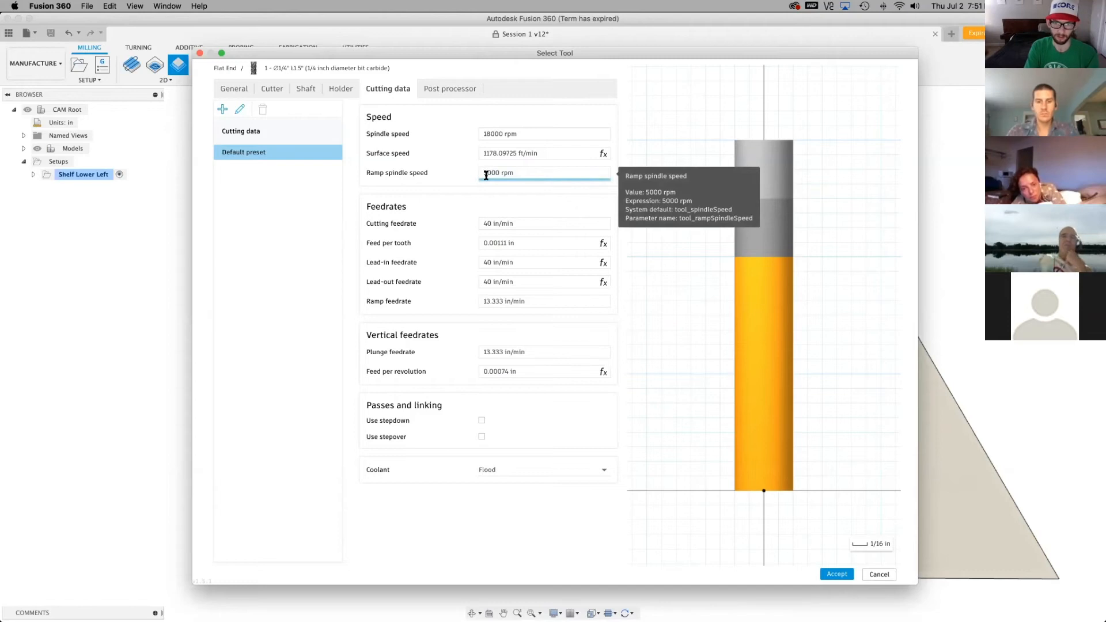
key("BackSpace")
type("18")
left_click(440, 116)
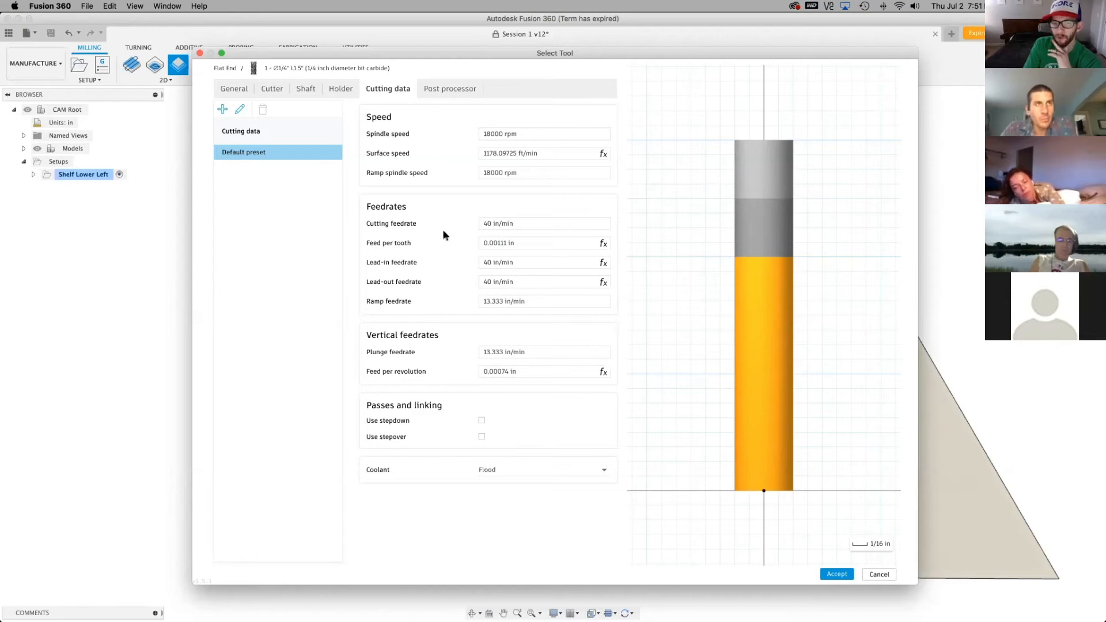
double_click(489, 225)
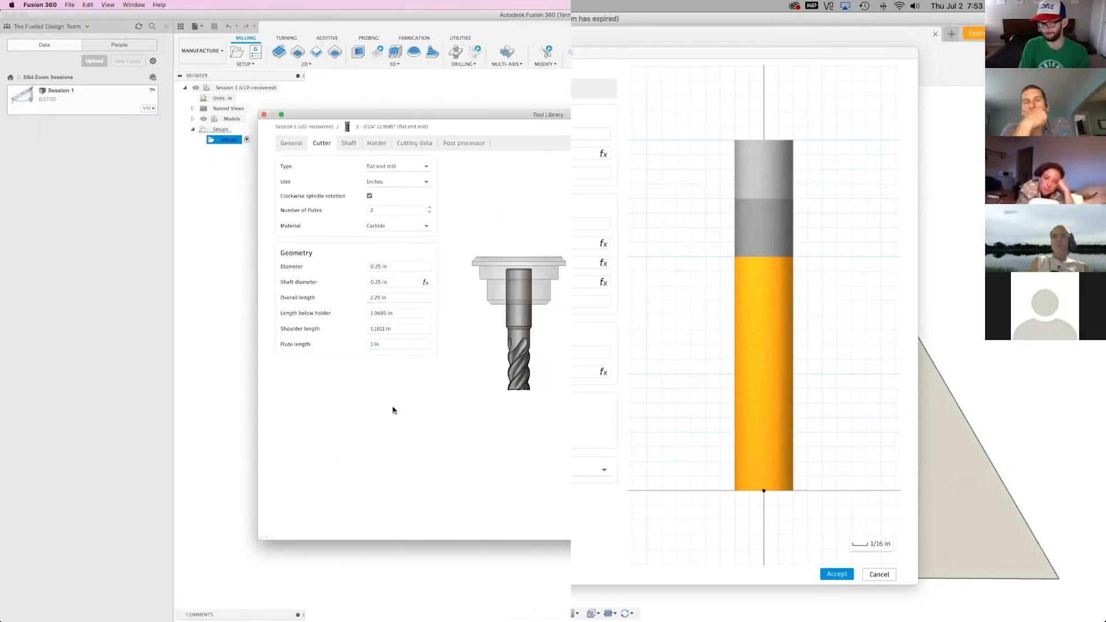
In the recovered session's tool library, examine the 1/4 in flat end mill's shaft, holder and cutting data
left_click(349, 145)
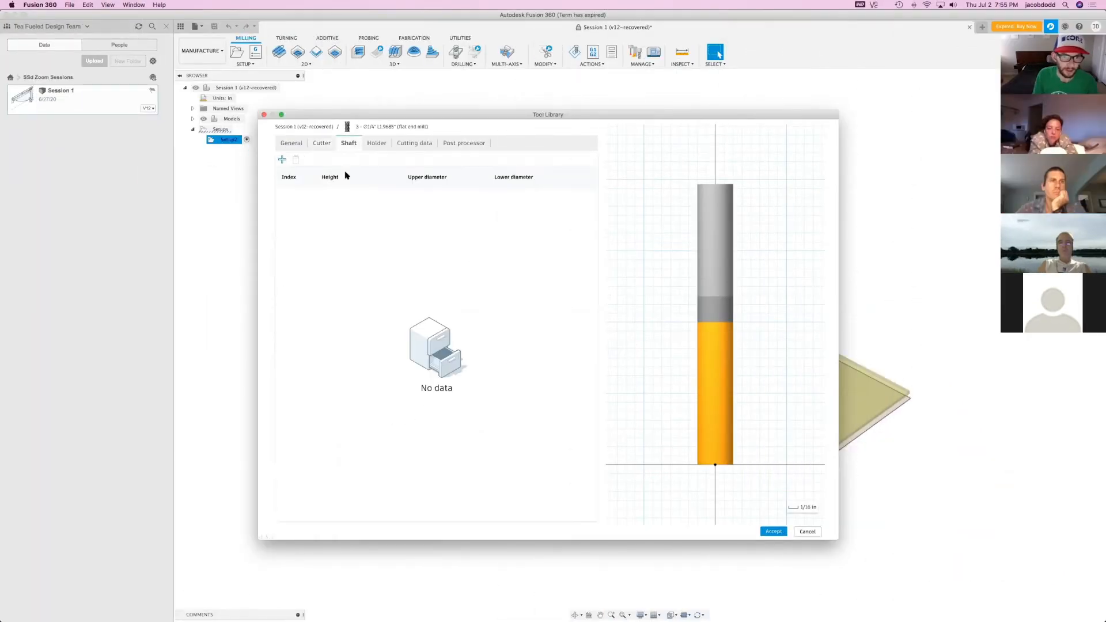
left_click(377, 144)
left_click(414, 144)
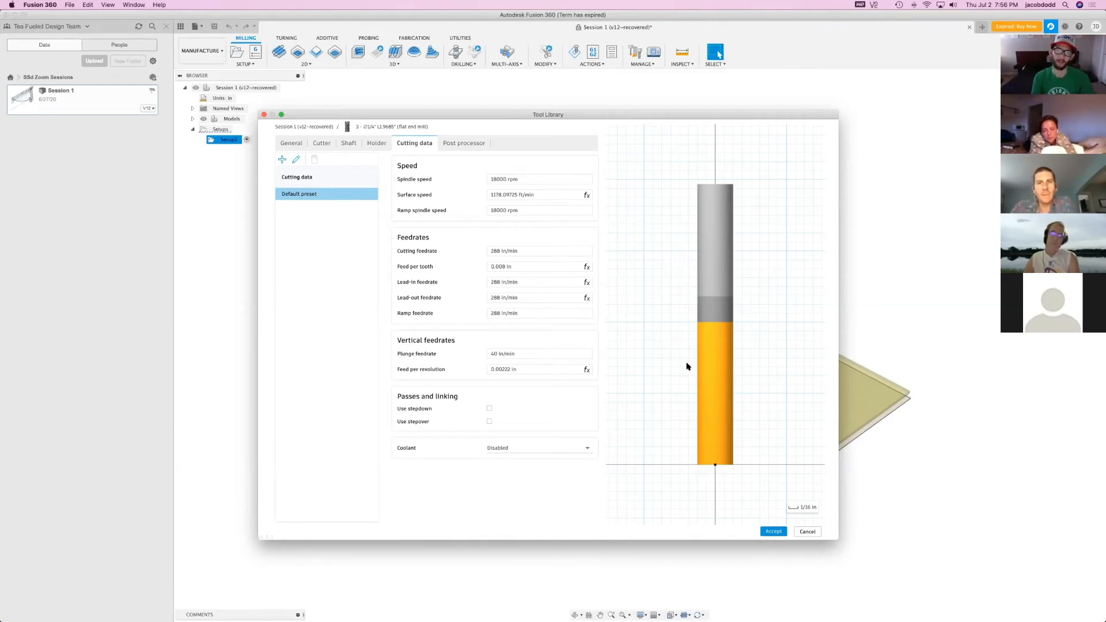
Try a higher number of flutes on the flat end mill and check its effect on the feed per tooth
left_click(324, 144)
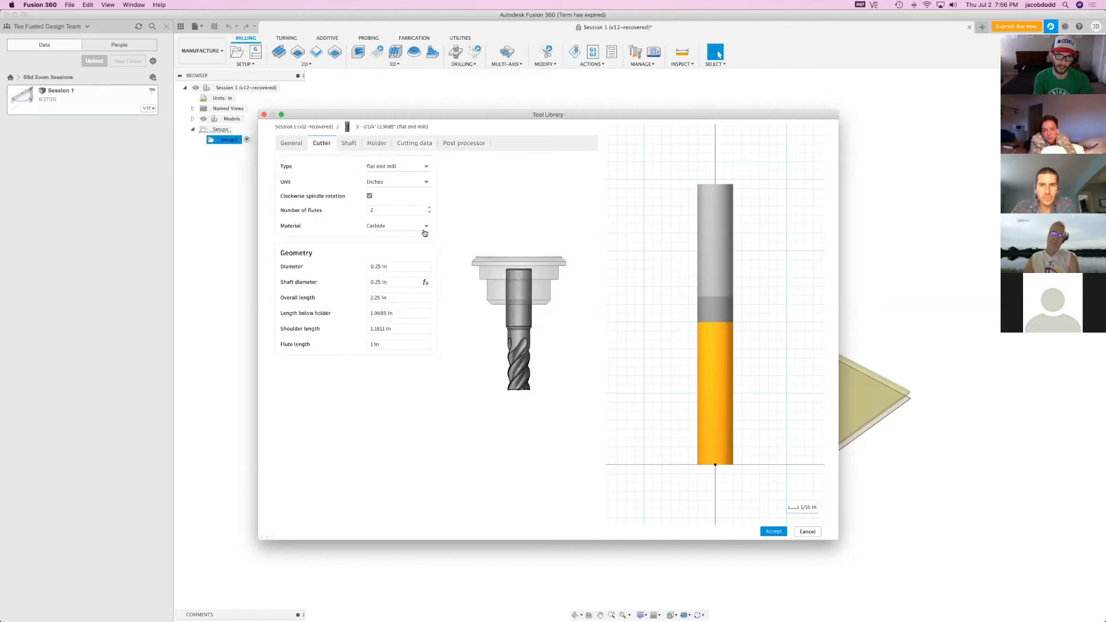
left_click(429, 206)
left_click(429, 207)
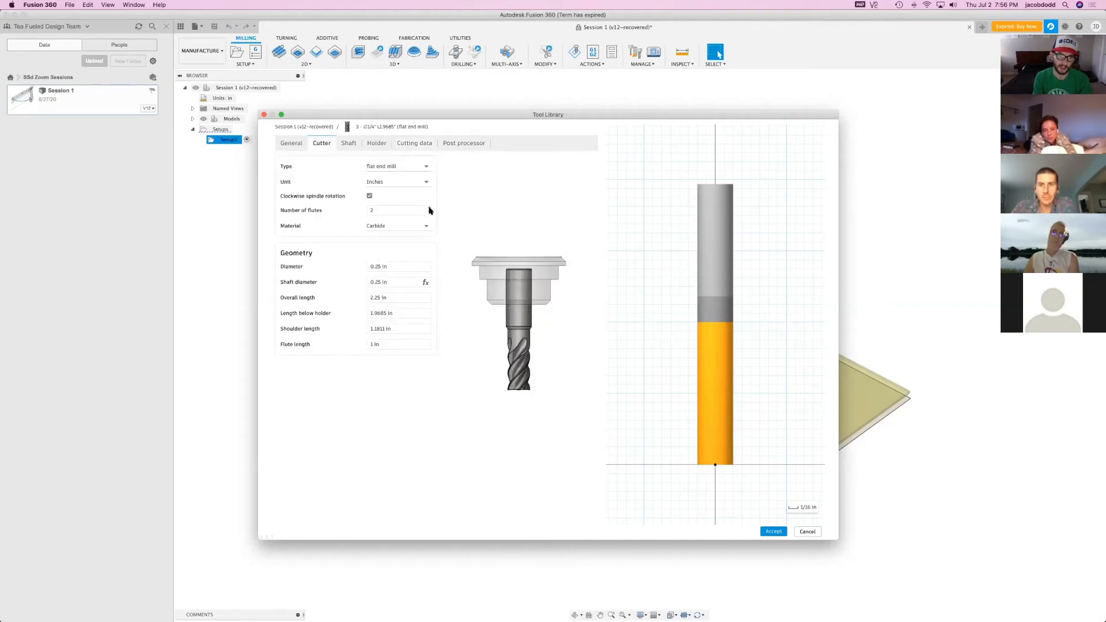
left_click(415, 143)
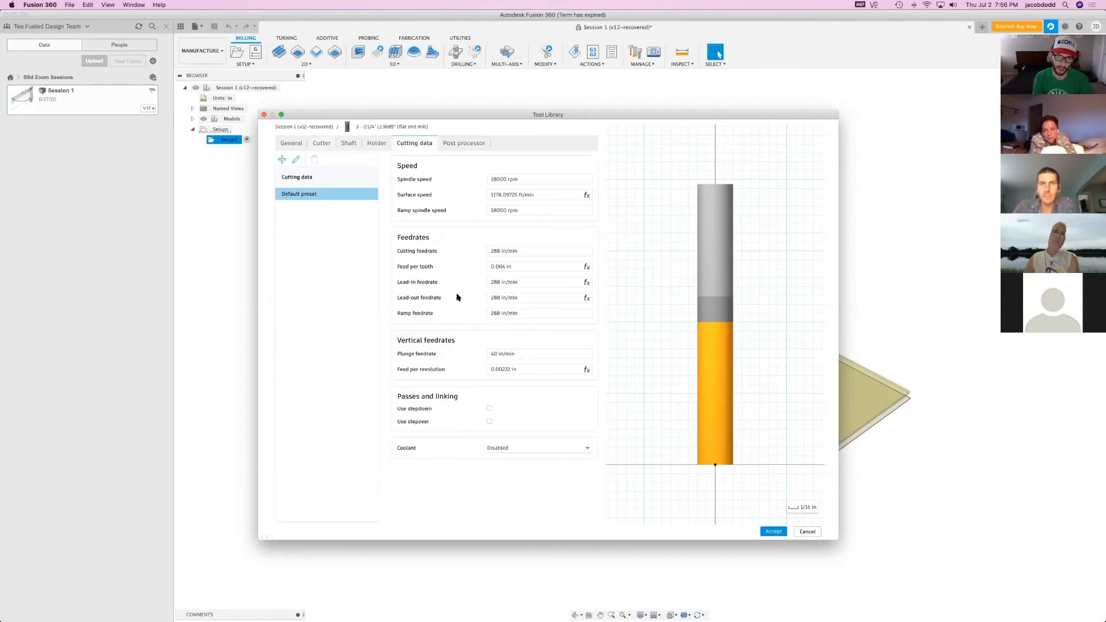
left_click(488, 267)
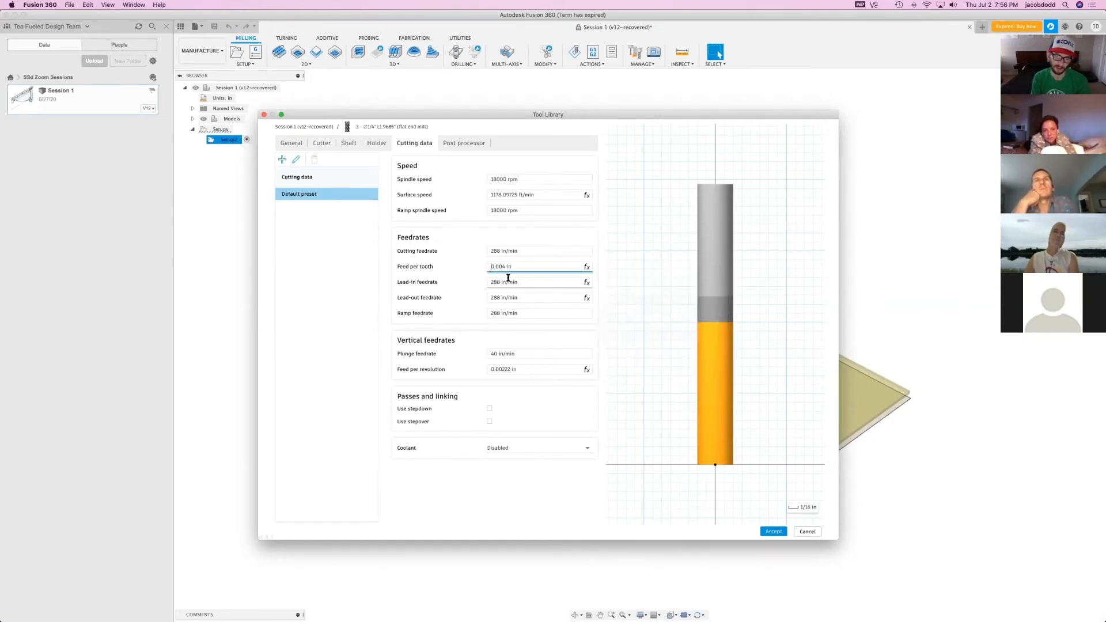
Restore the flat end mill's number of flutes to 2 and inspect how its feed per tooth is calculated
left_click(321, 143)
left_click(429, 214)
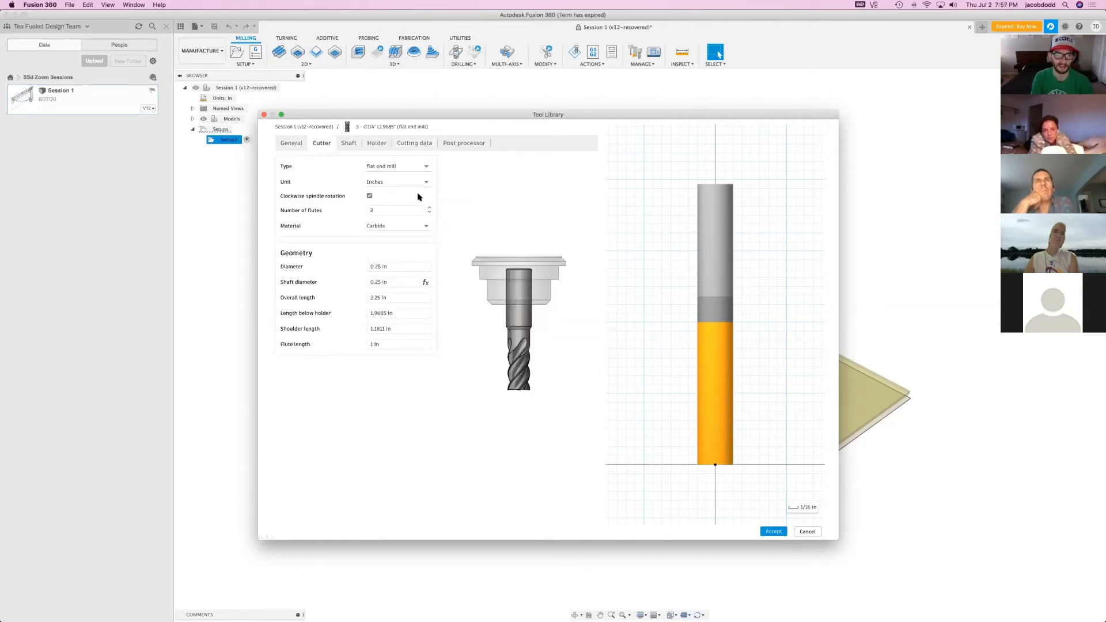
left_click(427, 144)
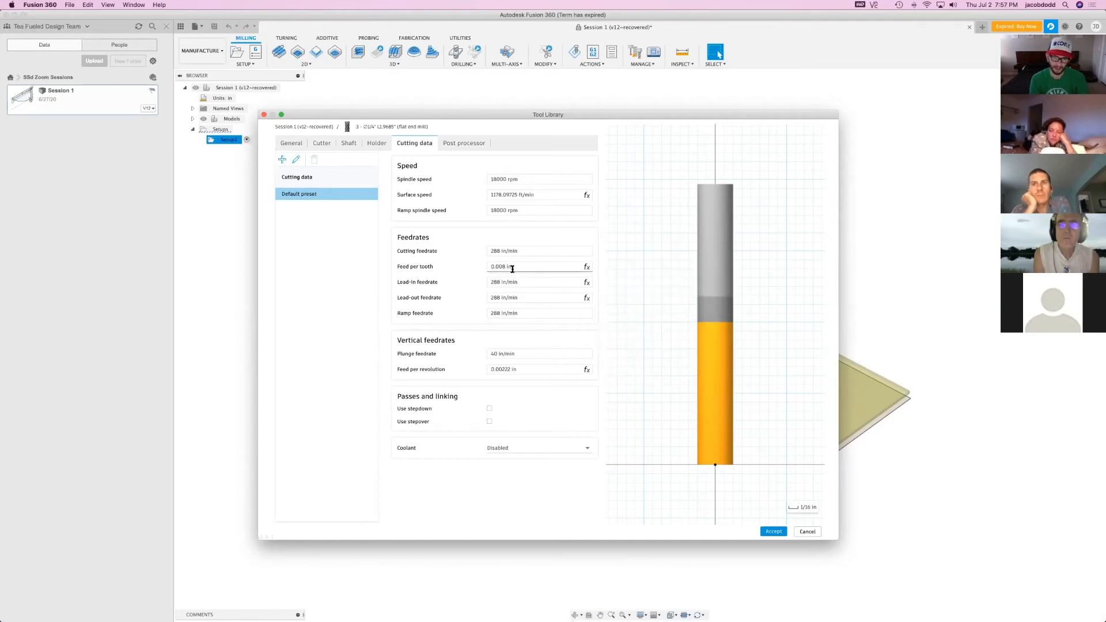
left_click(531, 244)
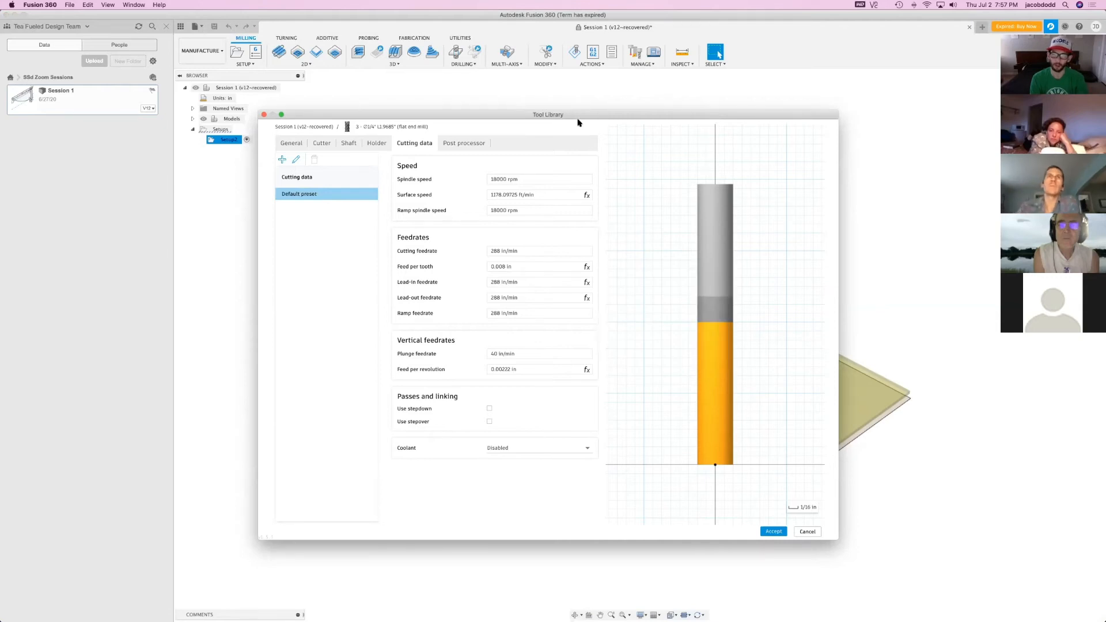
mouse_move(505, 266)
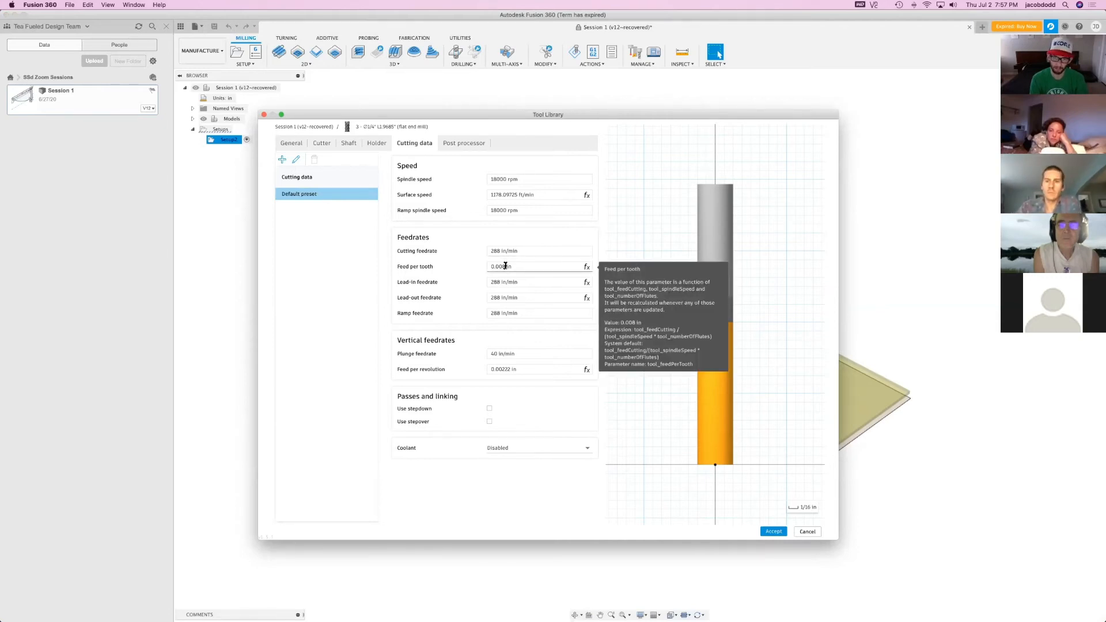
Try a feed per tooth of 0.005 in for the flat end mill to check its effect on the cutting feedrate
left_click(505, 267)
left_click(506, 267)
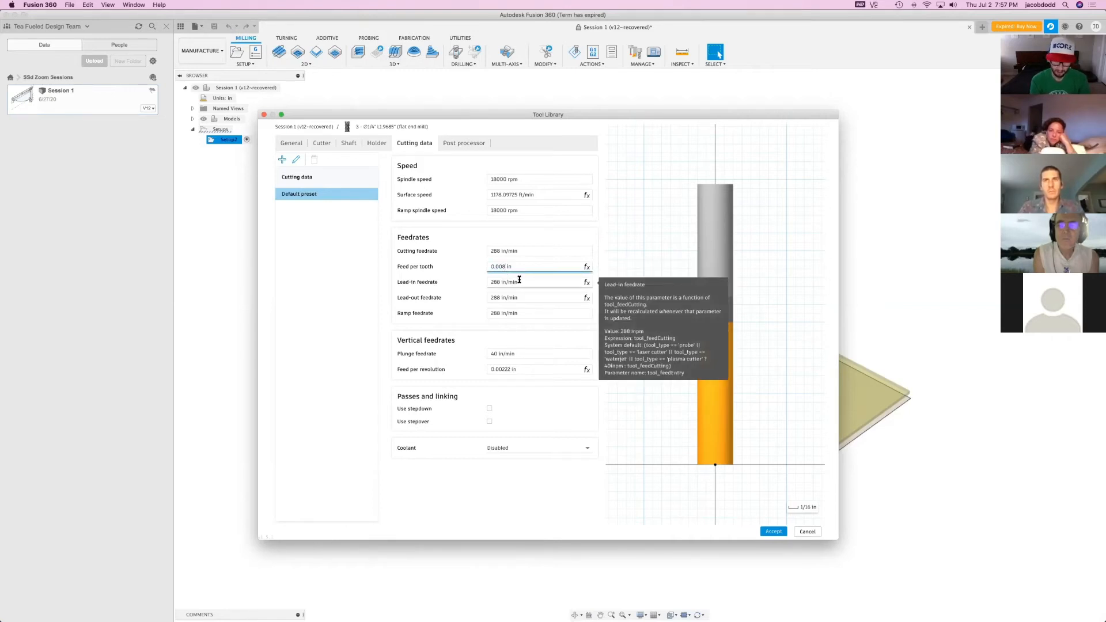
key("BackSpace")
type("5")
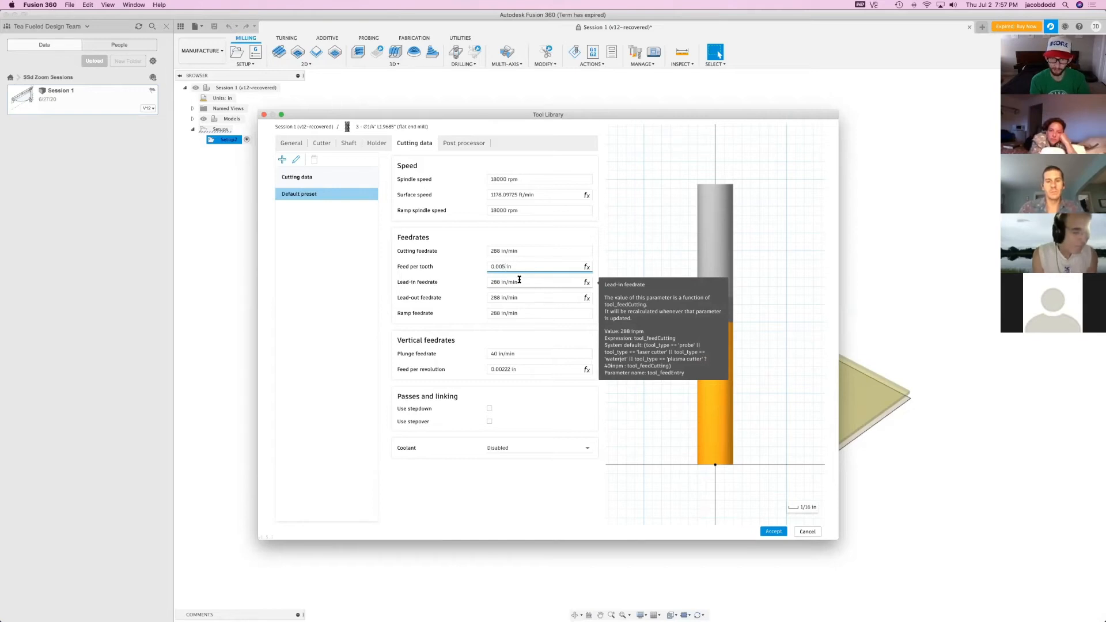
key("Return")
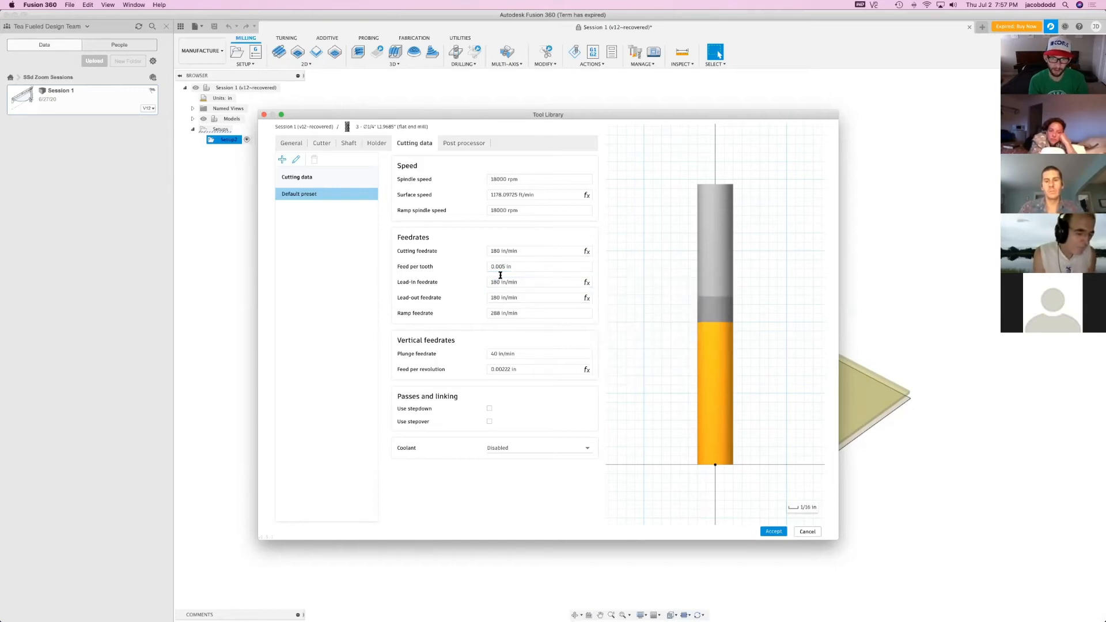
Set the flat end mill's feed per tooth to 0.008 in
left_click(505, 266)
key("BackSpace")
type("8")
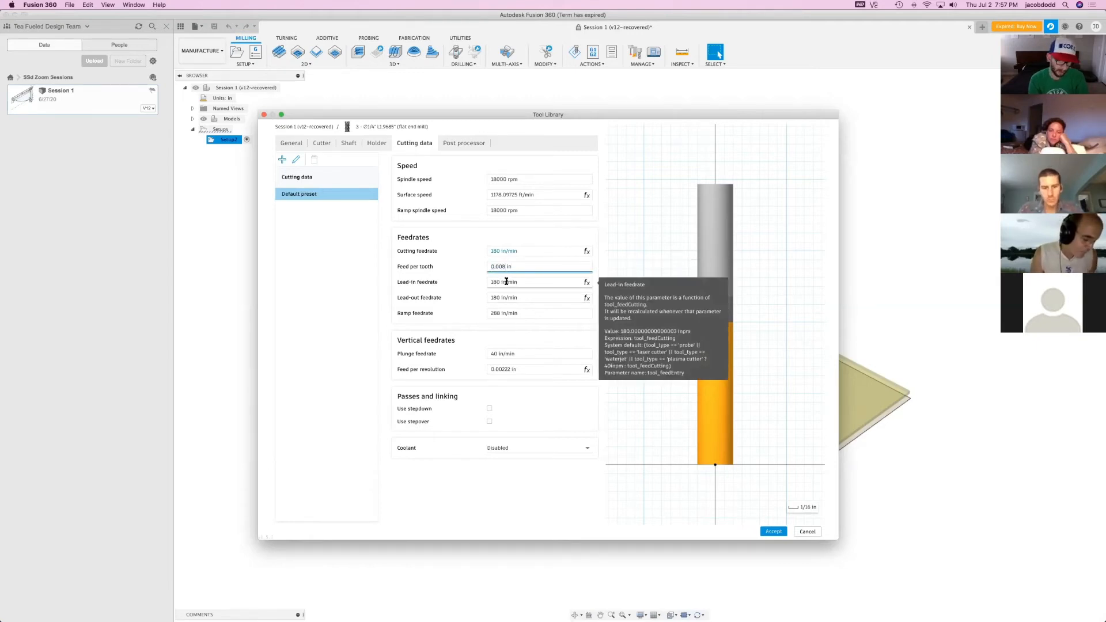
left_click(519, 232)
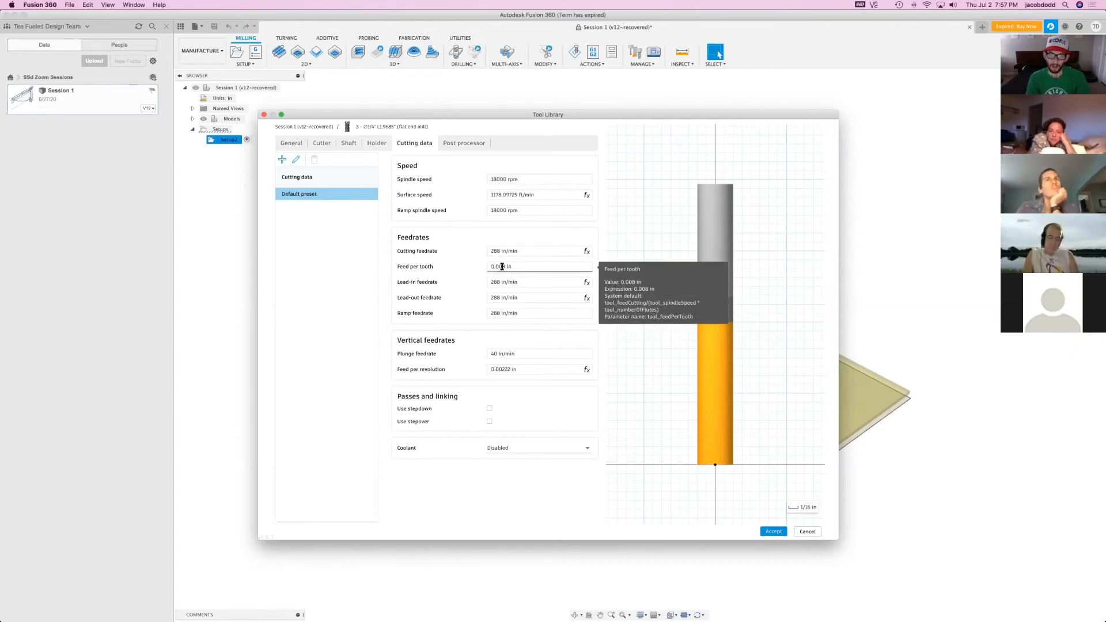
Try 4 flutes on the end mill to compare the cutting feedrate, and restore the number of flutes to 2
left_click(331, 148)
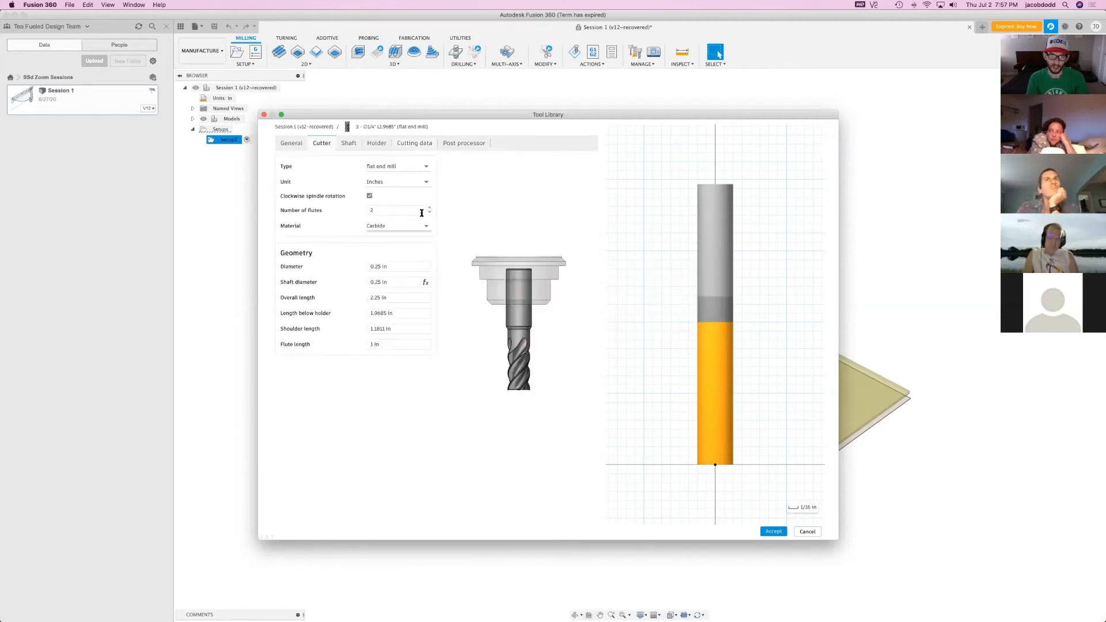
left_click(415, 144)
left_click(504, 268)
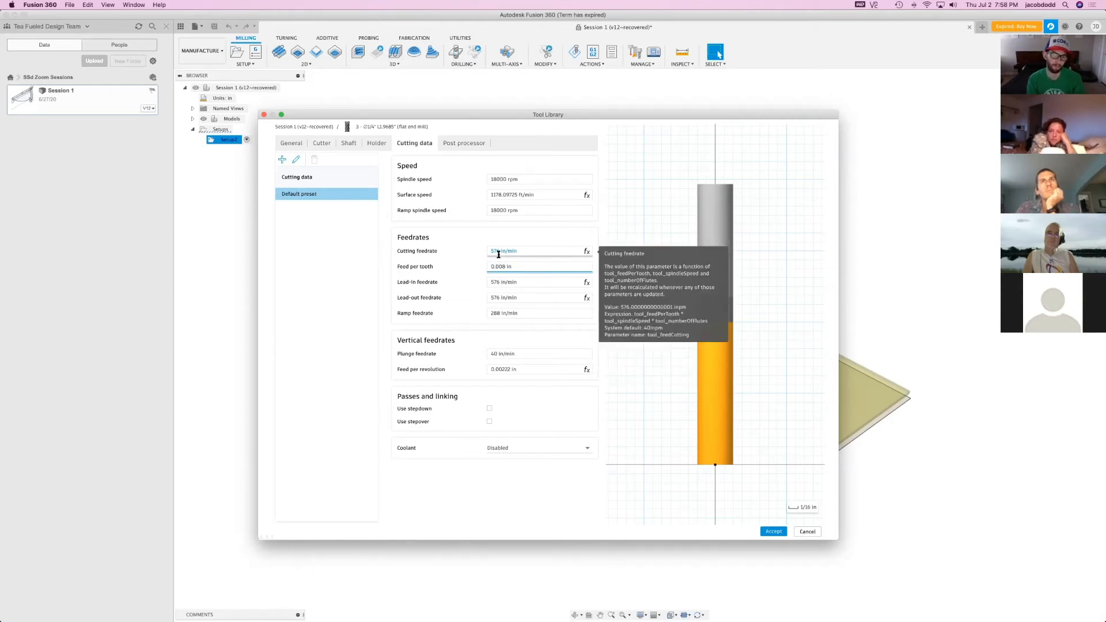
left_click(329, 143)
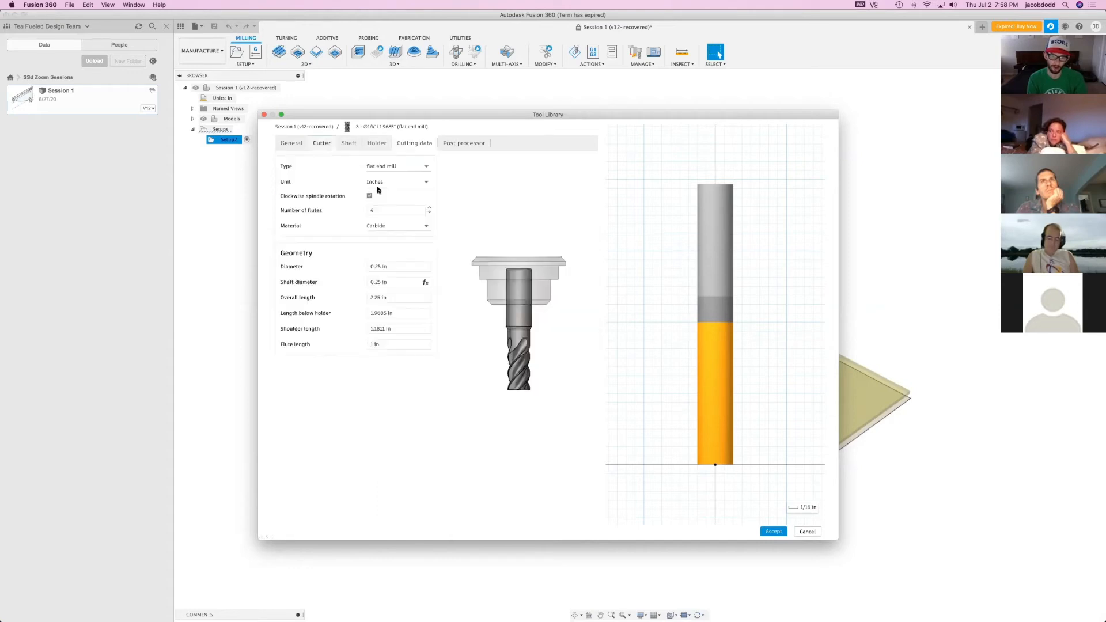
left_click(430, 212)
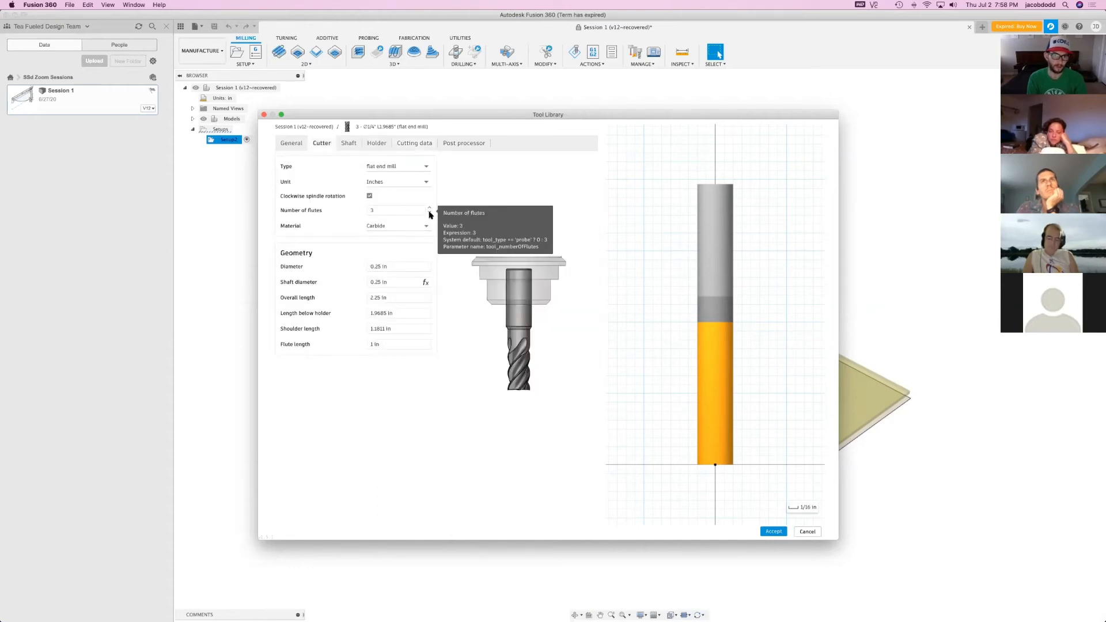
left_click(382, 145)
left_click(412, 147)
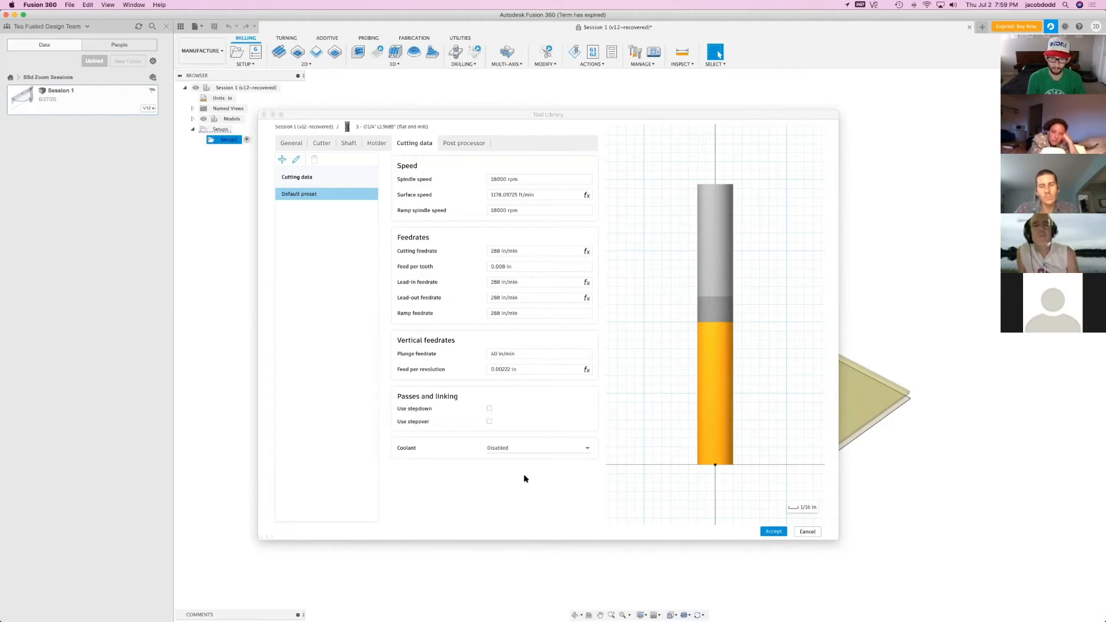
Review the coolant options keeping coolant disabled, and accept the flat end mill's settings and close the tool library
left_click(509, 450)
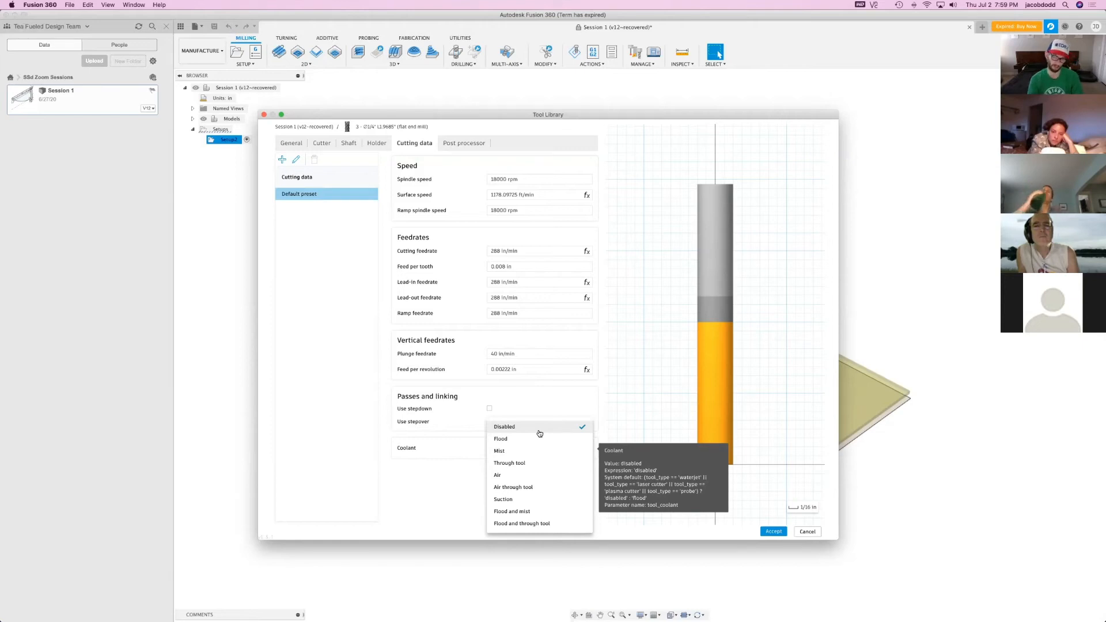
left_click(633, 460)
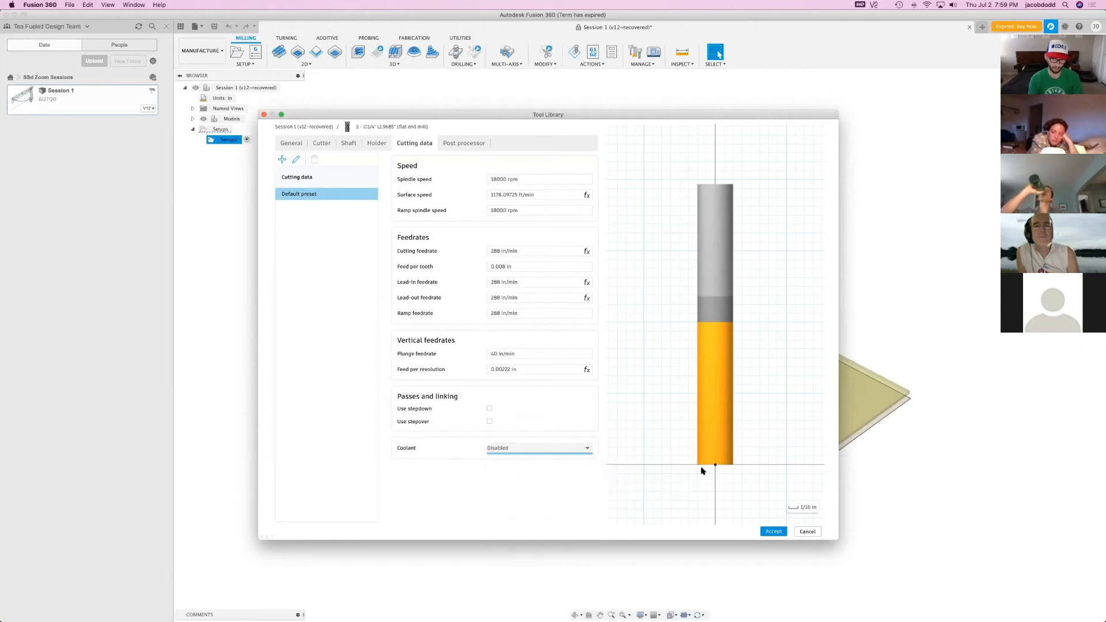
left_click(774, 532)
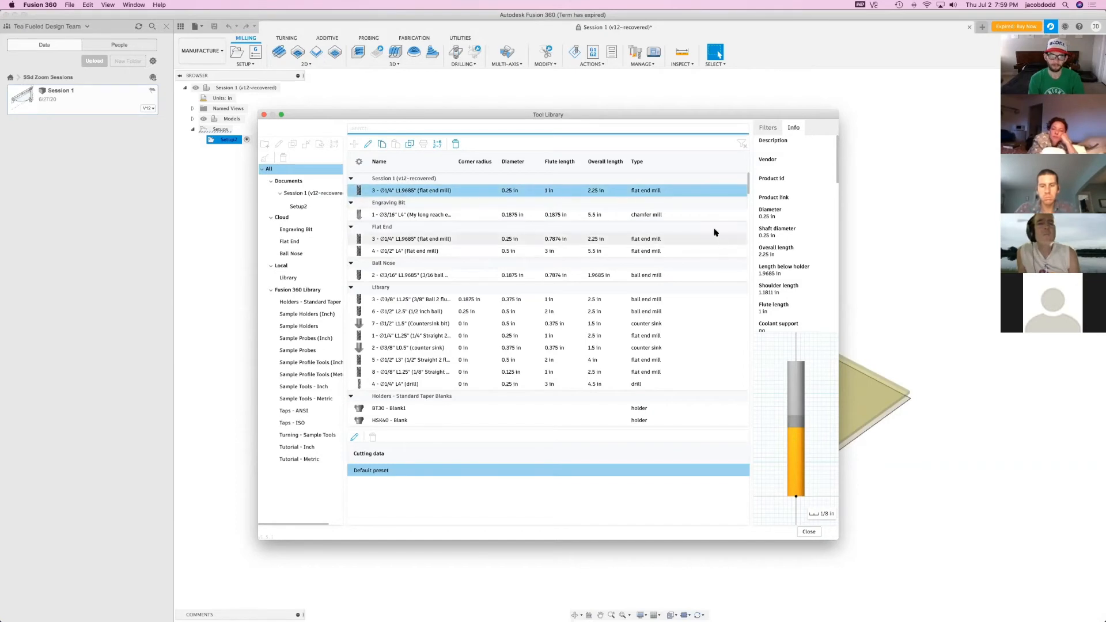
left_click(263, 116)
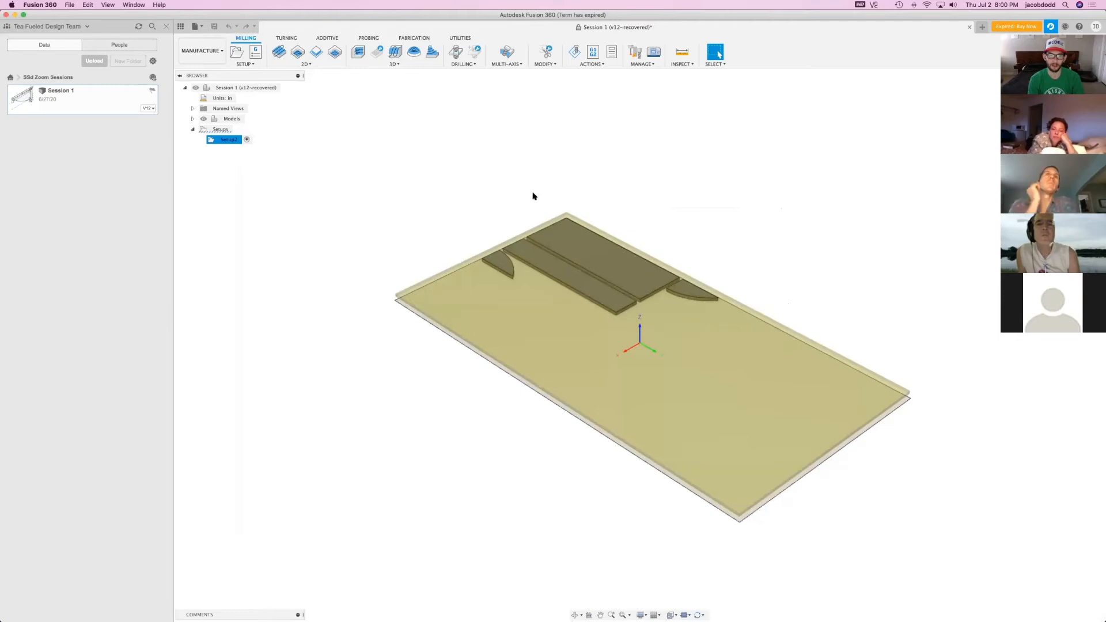
Edit Setup2 to place the work origin at the stock box's top corner beside the largest panel, keeping the stock settings
left_click(228, 140)
left_click(266, 173)
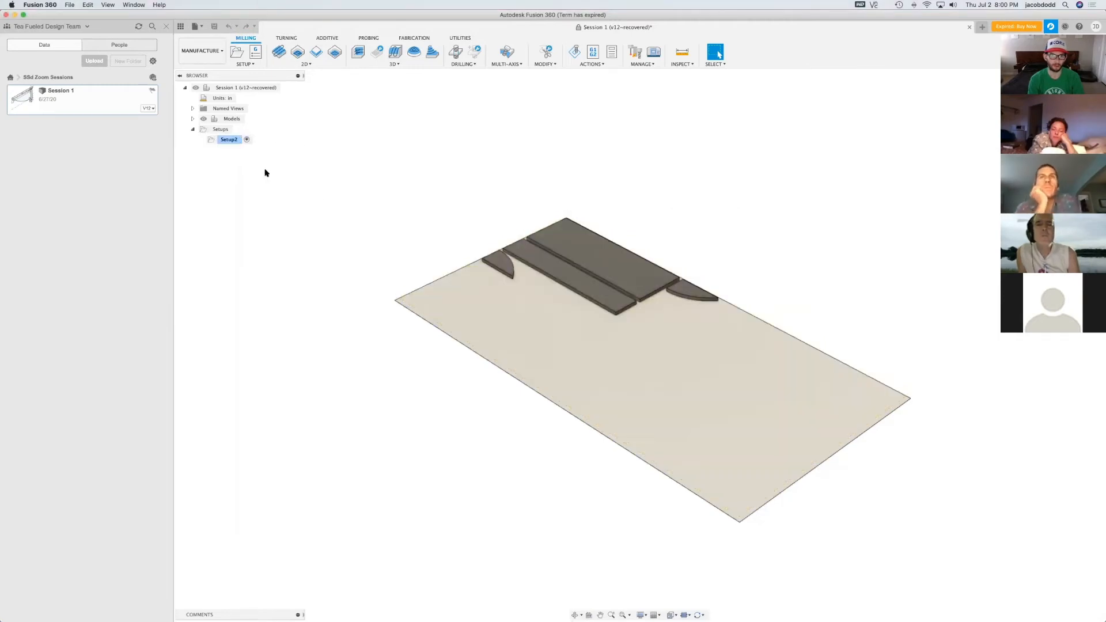
double_click(227, 142)
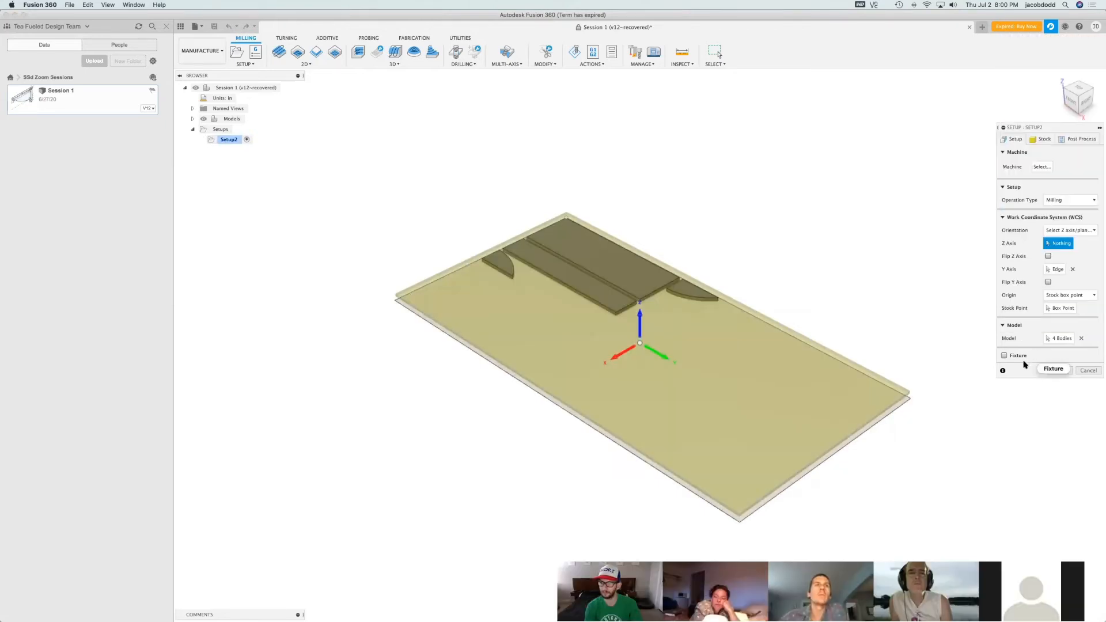
left_click_drag(1023, 129, 430, 126)
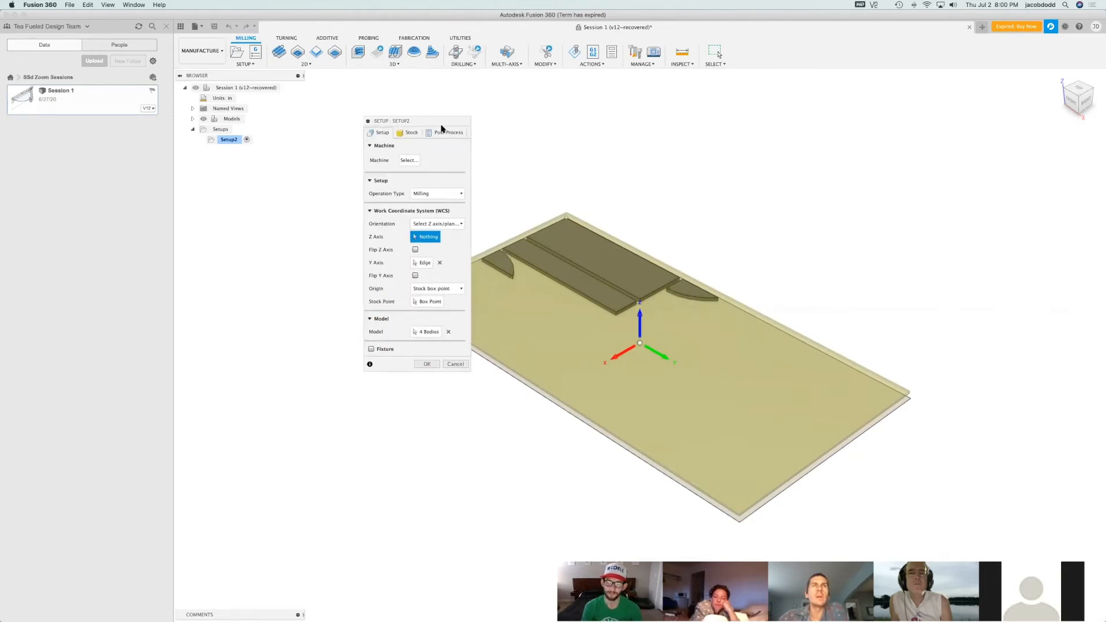
left_click(368, 121)
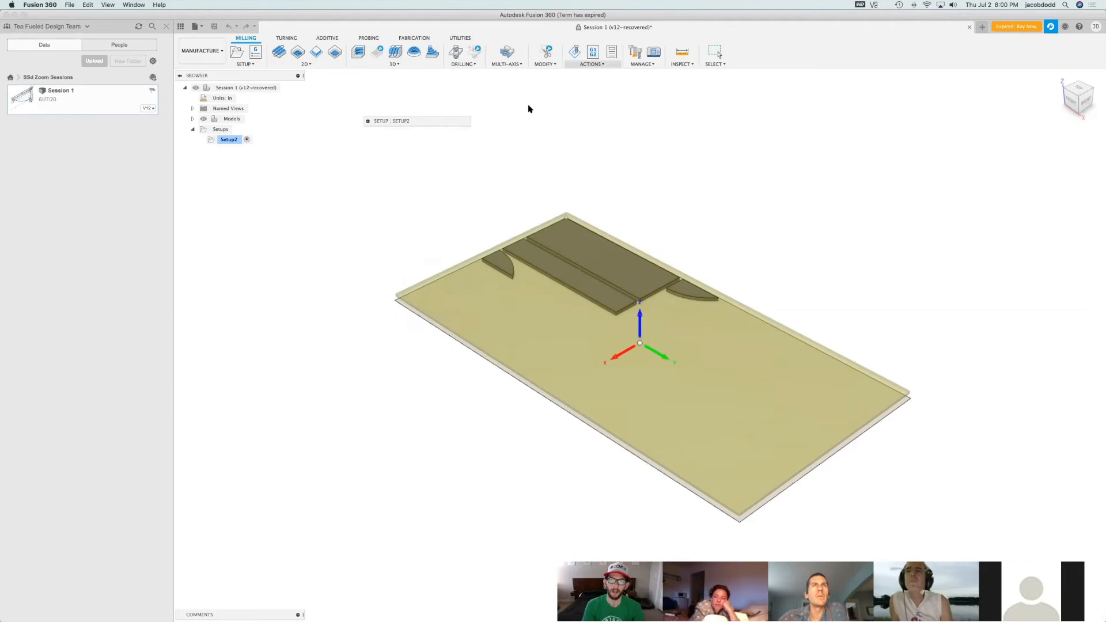
left_click(367, 121)
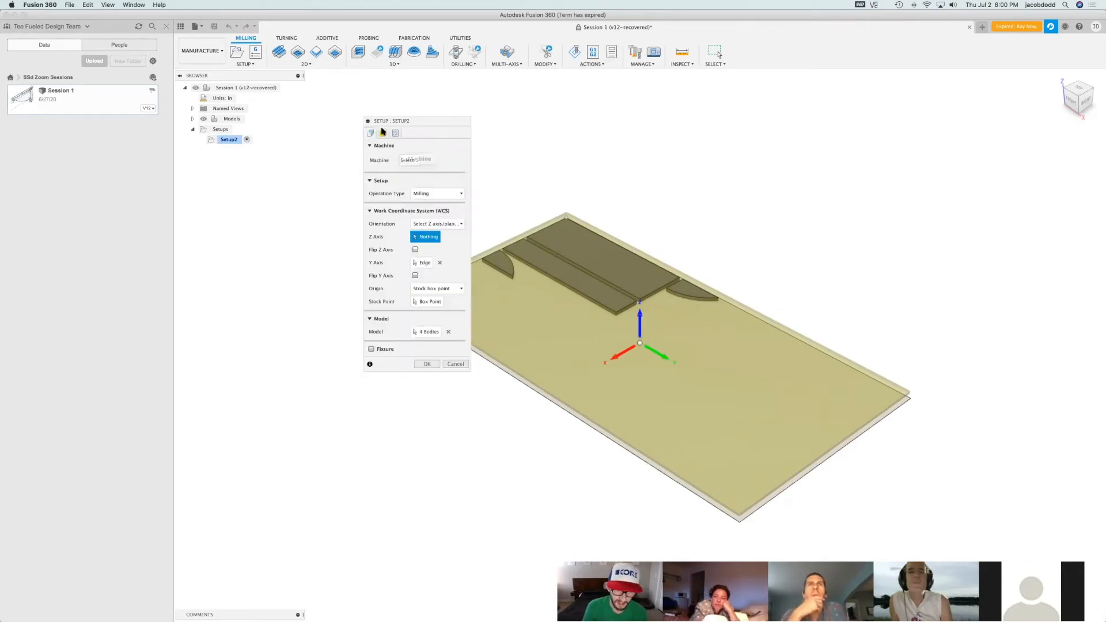
left_click(427, 302)
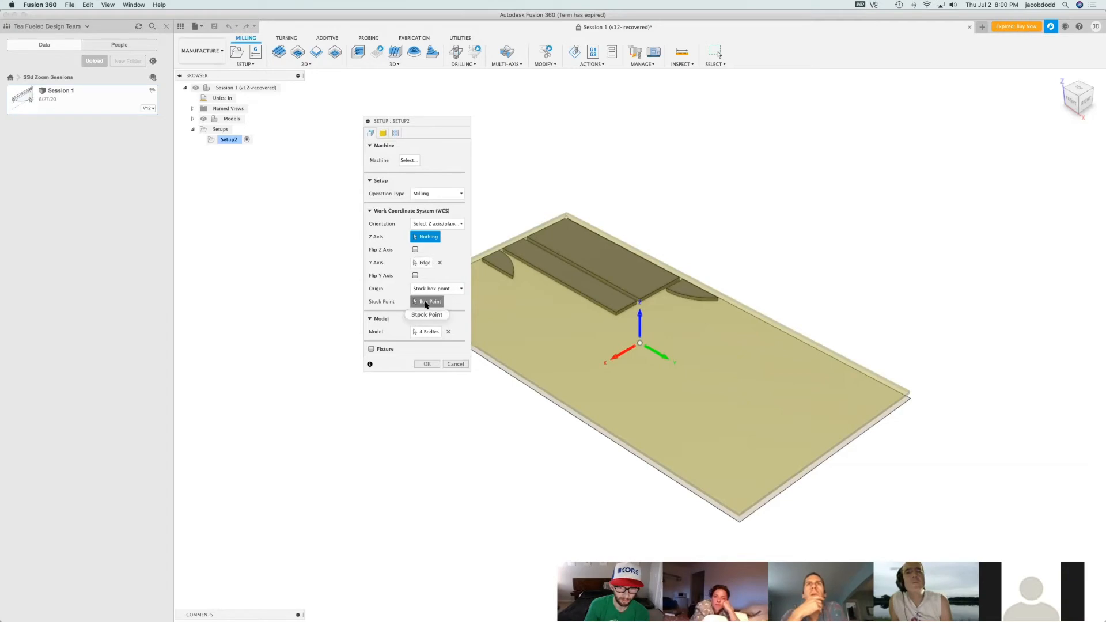
left_click(566, 214)
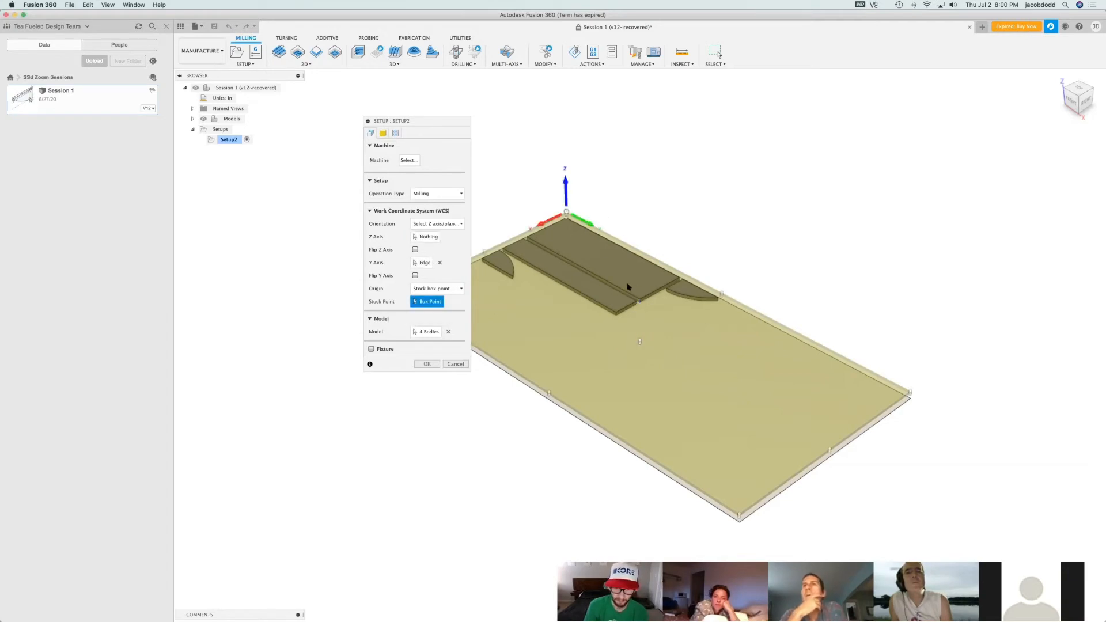
left_click(384, 133)
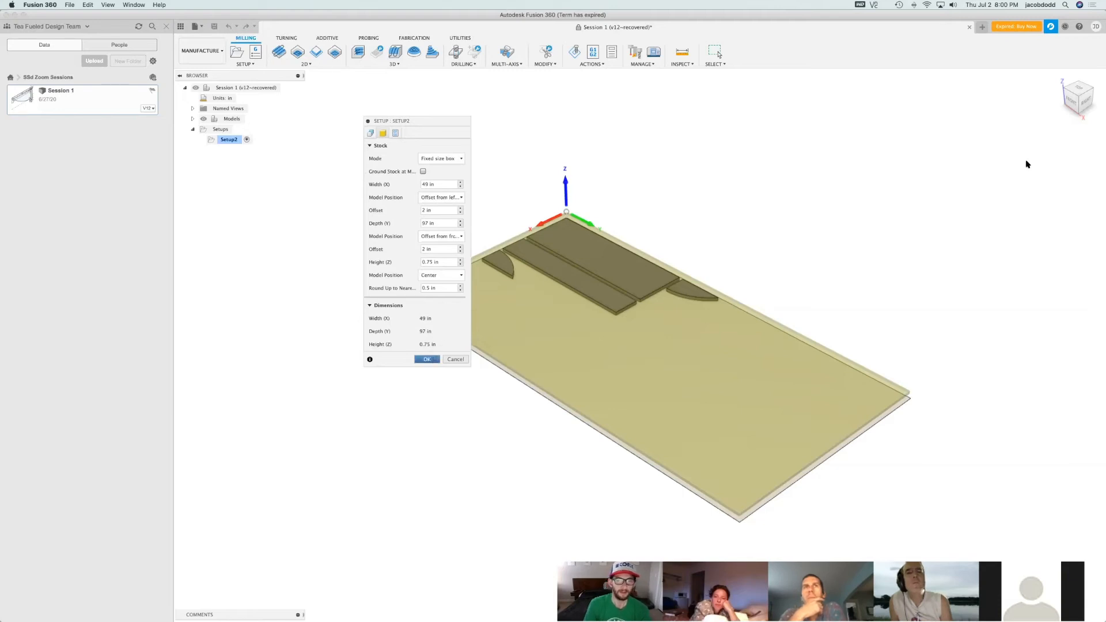
key("Return")
Check the tool library for tools in Setup2 and inspect the 1/4 in flat end mill in the cloud Flat End library
left_click(1067, 95)
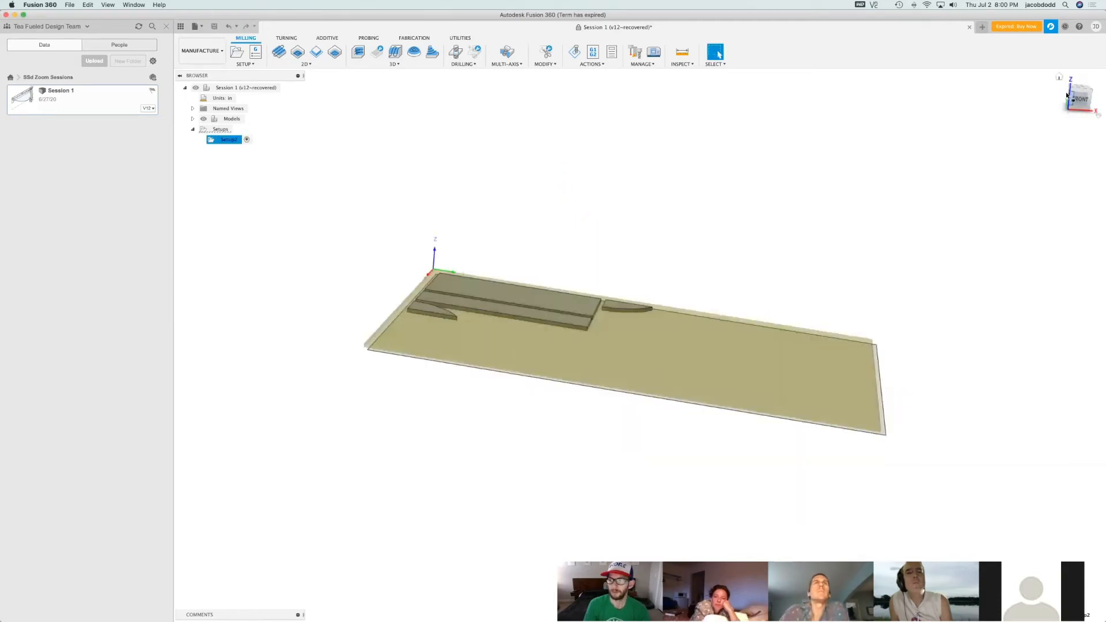
left_click(1070, 92)
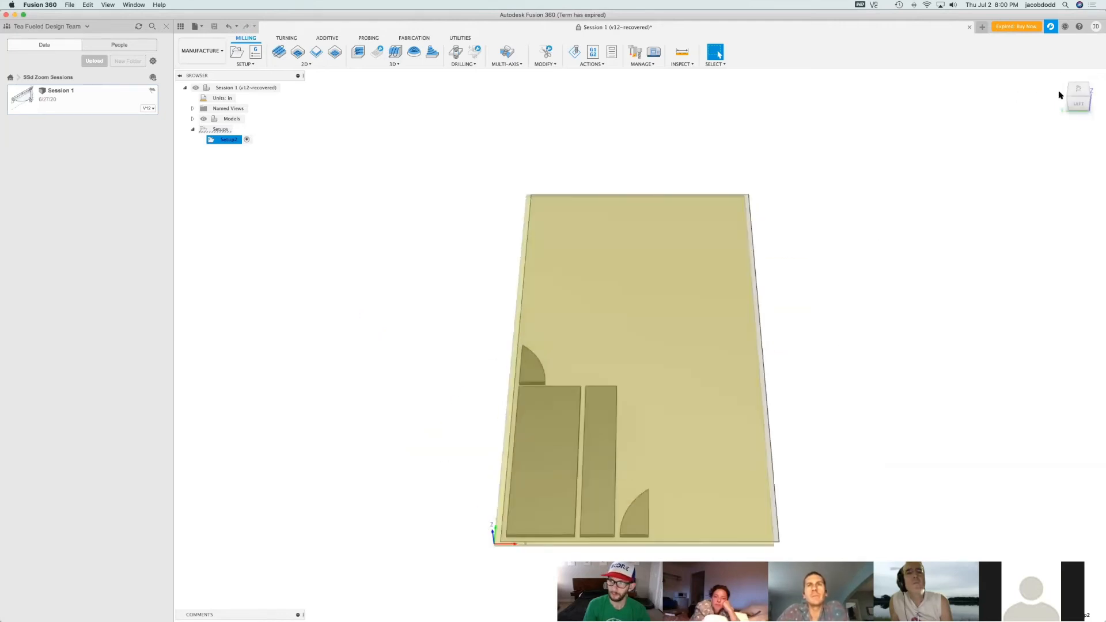
left_click_drag(1080, 99, 1079, 91)
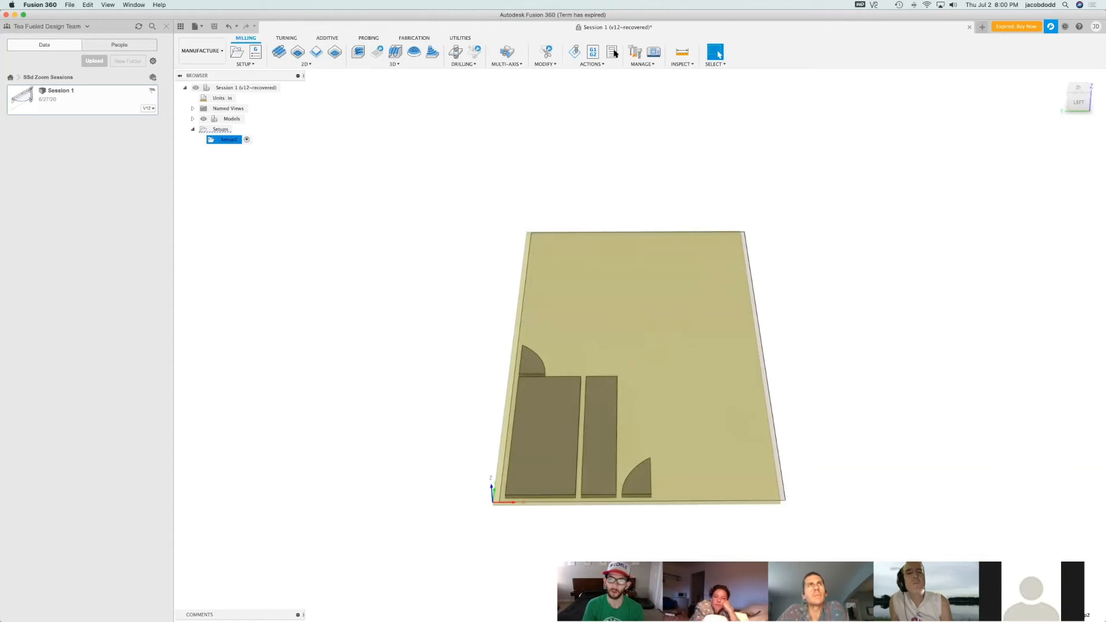
left_click(648, 64)
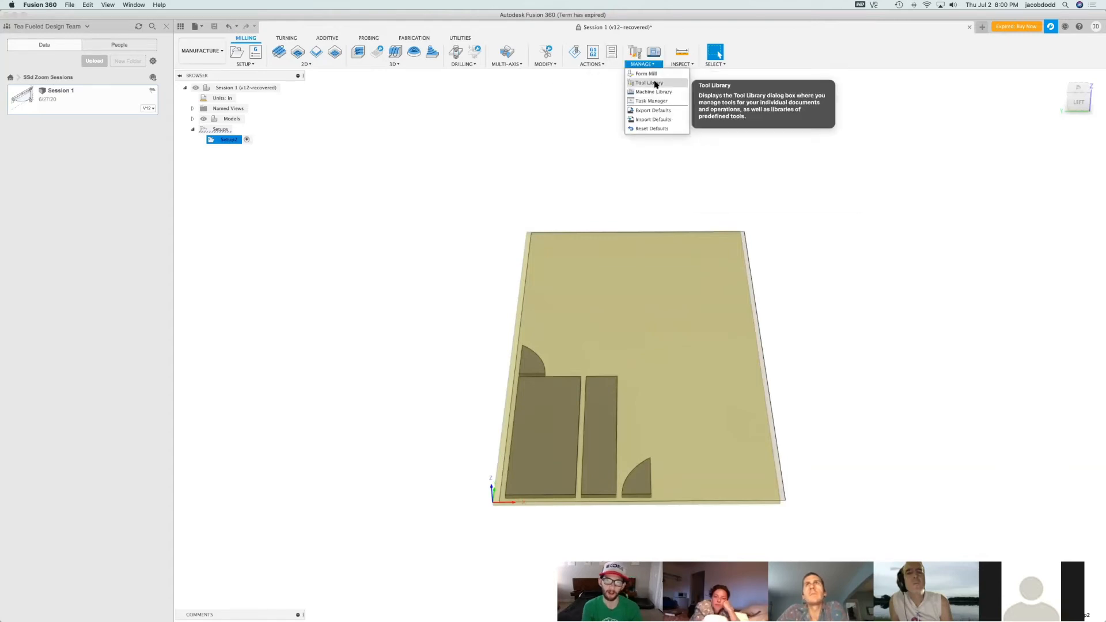
left_click(656, 84)
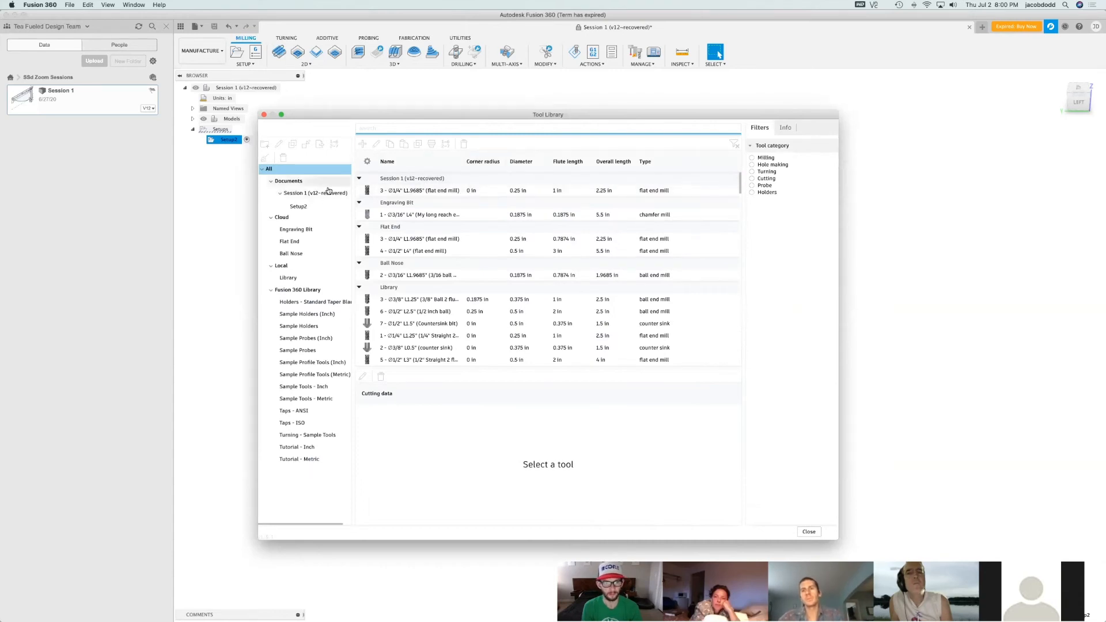
left_click(319, 206)
left_click(320, 242)
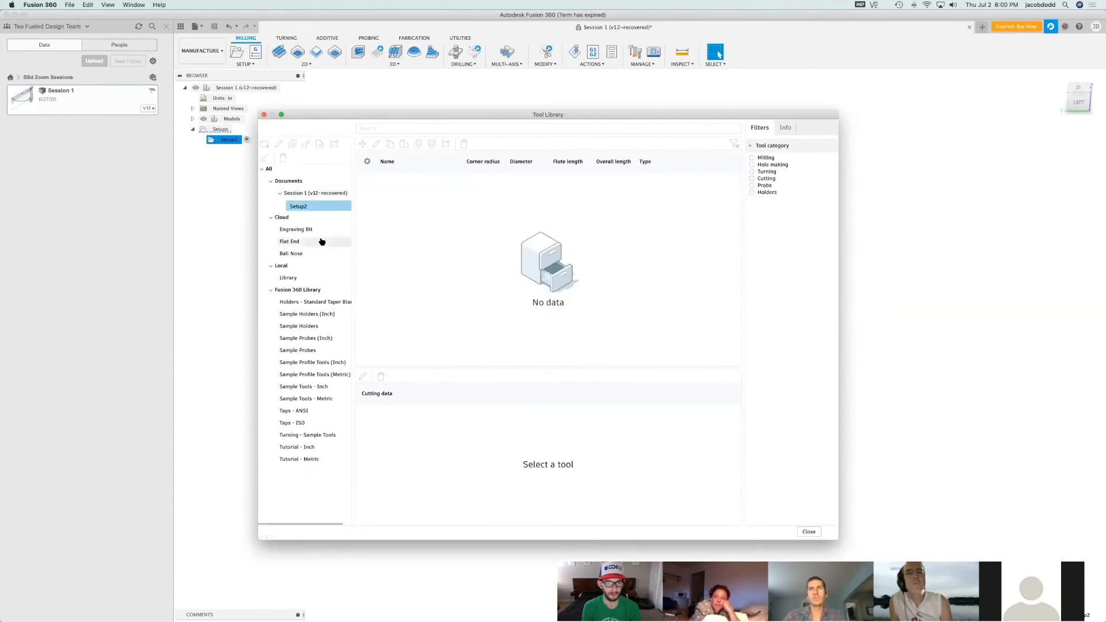
left_click(408, 191)
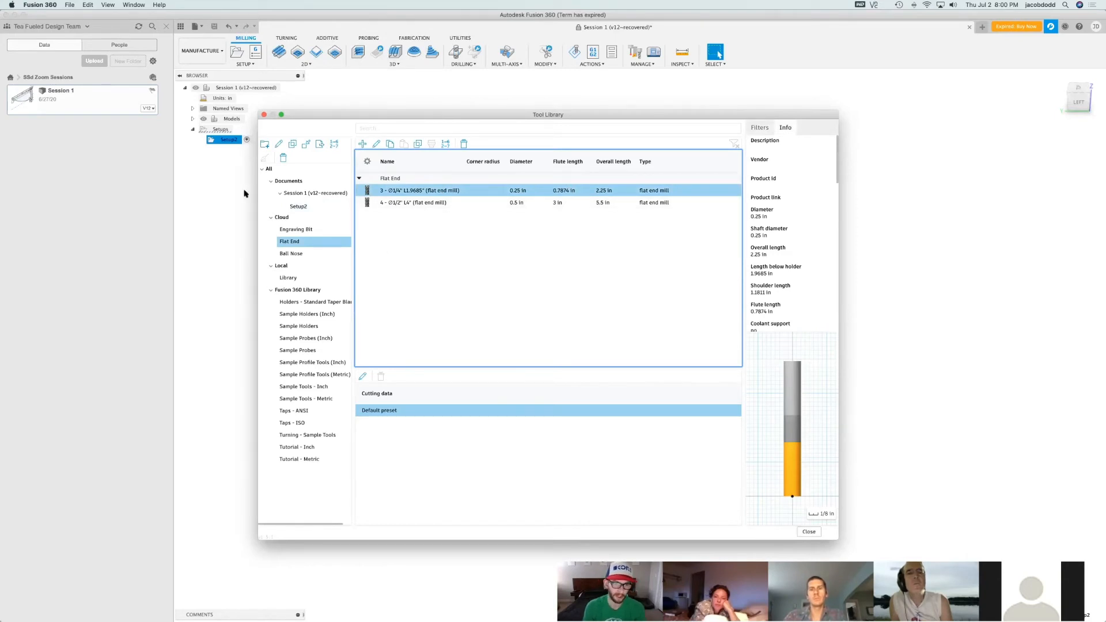
left_click(809, 532)
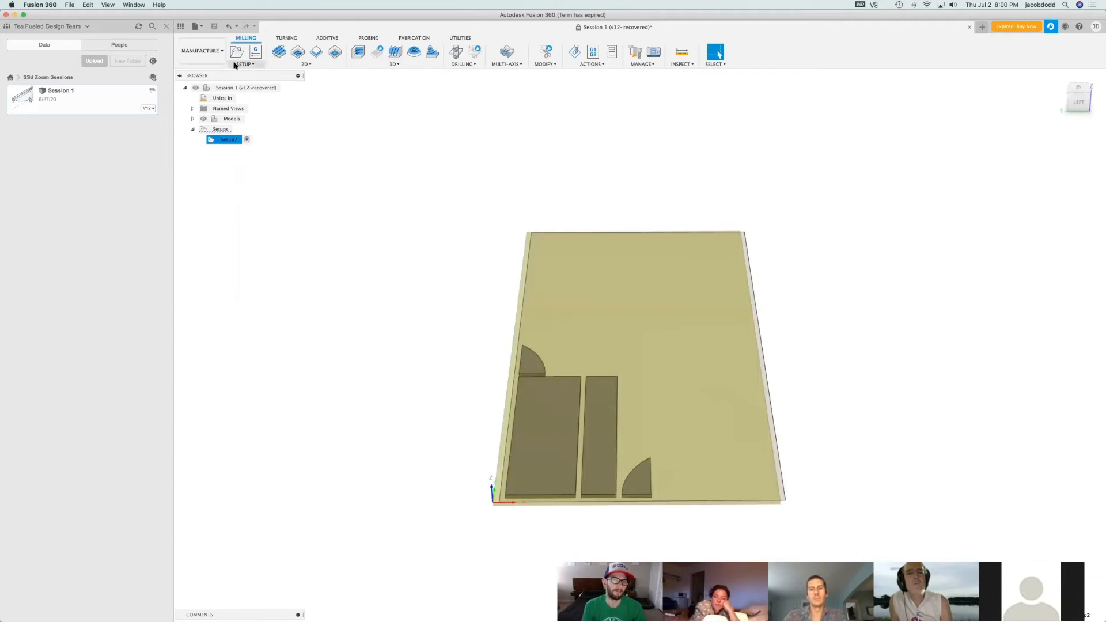
Start a 2D Contour operation using the Session 1 document's tool 3, the 1/4 in flat end mill, with its default preset
left_click(317, 54)
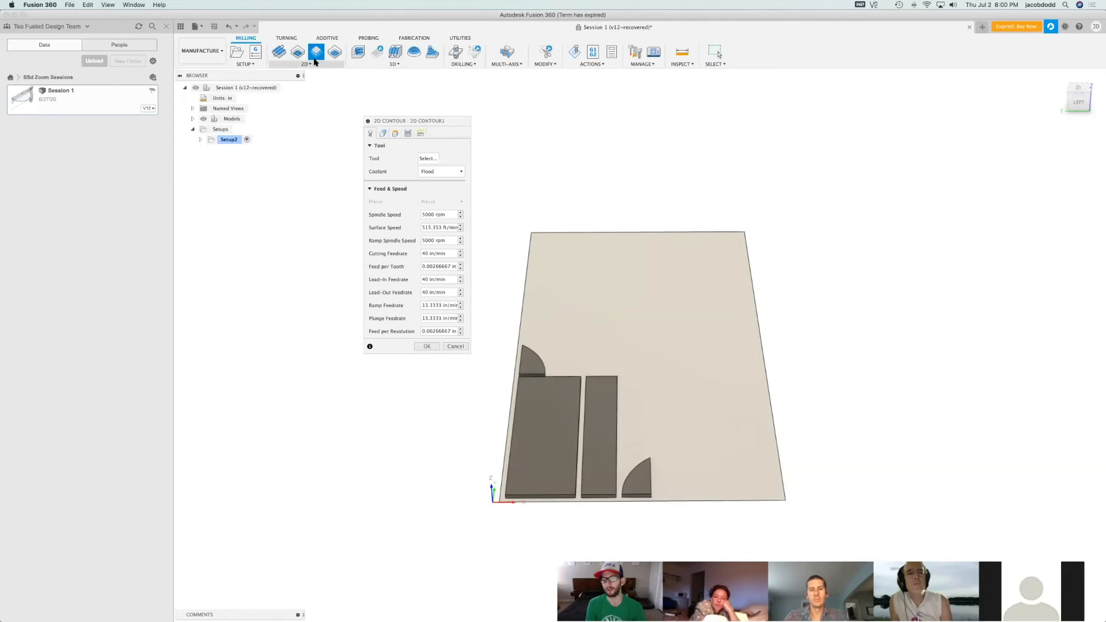
left_click(434, 159)
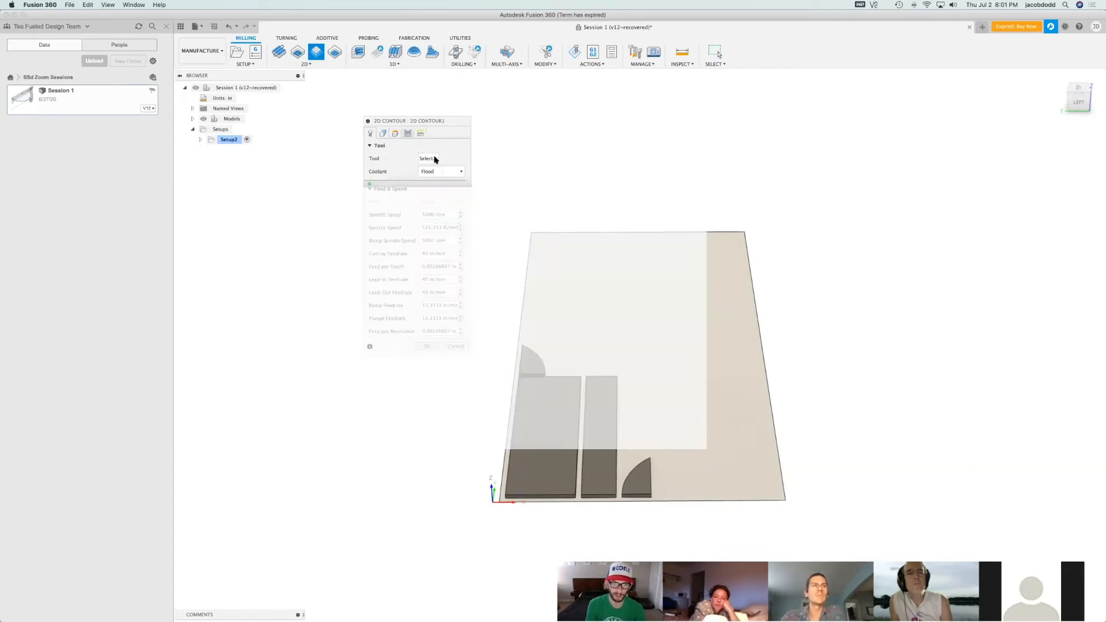
left_click(420, 192)
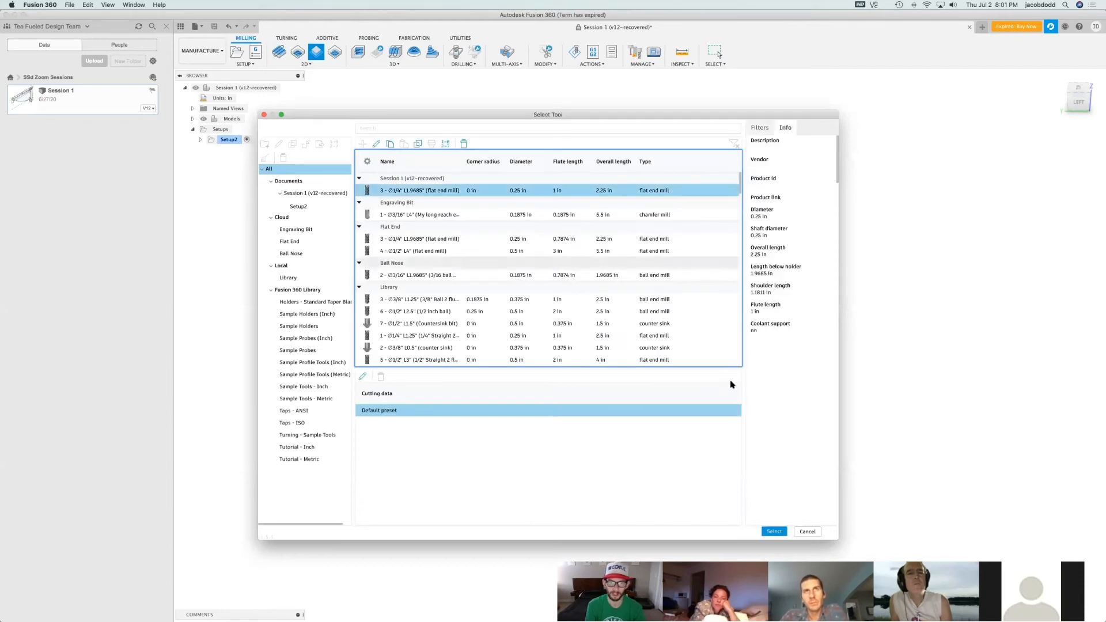
left_click(774, 532)
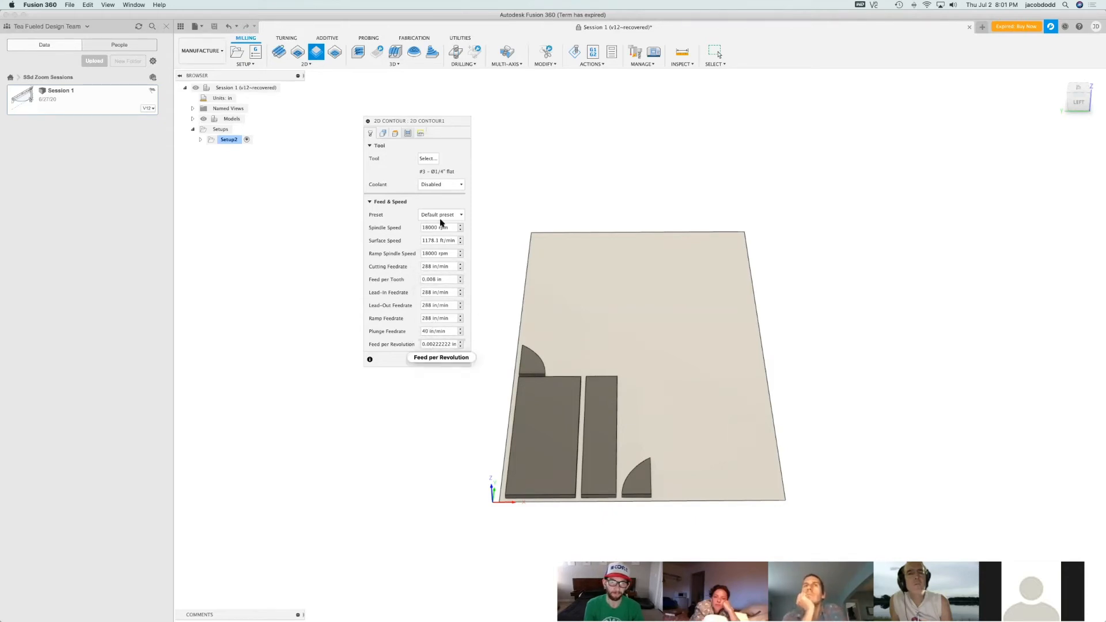
left_click_drag(388, 124, 395, 194)
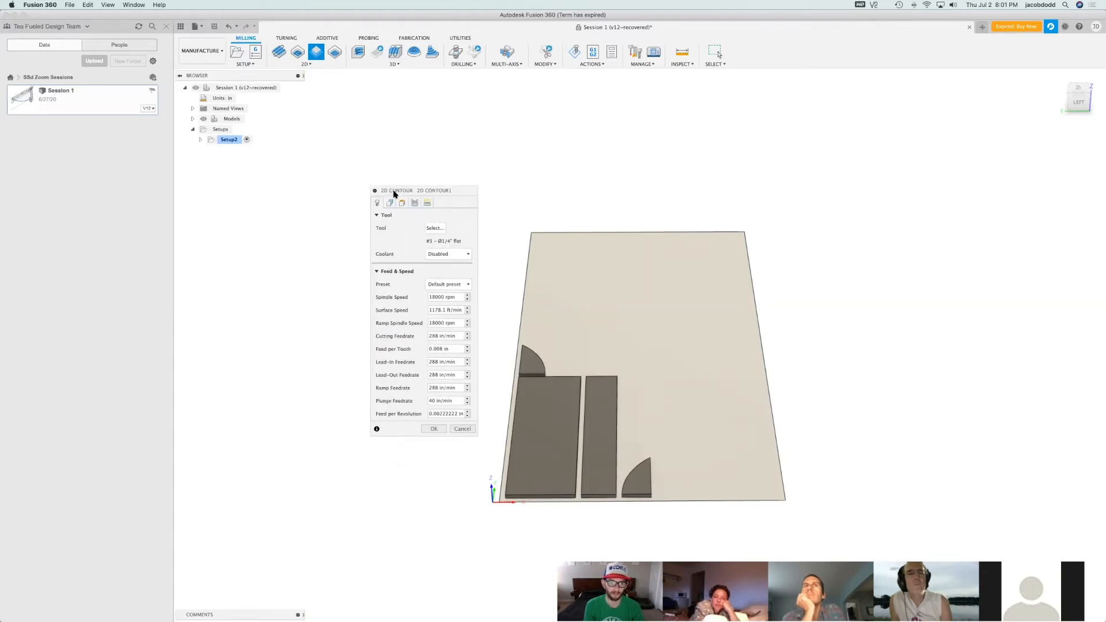
Select the lower outlines of both rectangular panels and both curved end pieces as the 2D Contour geometry
scroll(535, 443, "up", 3)
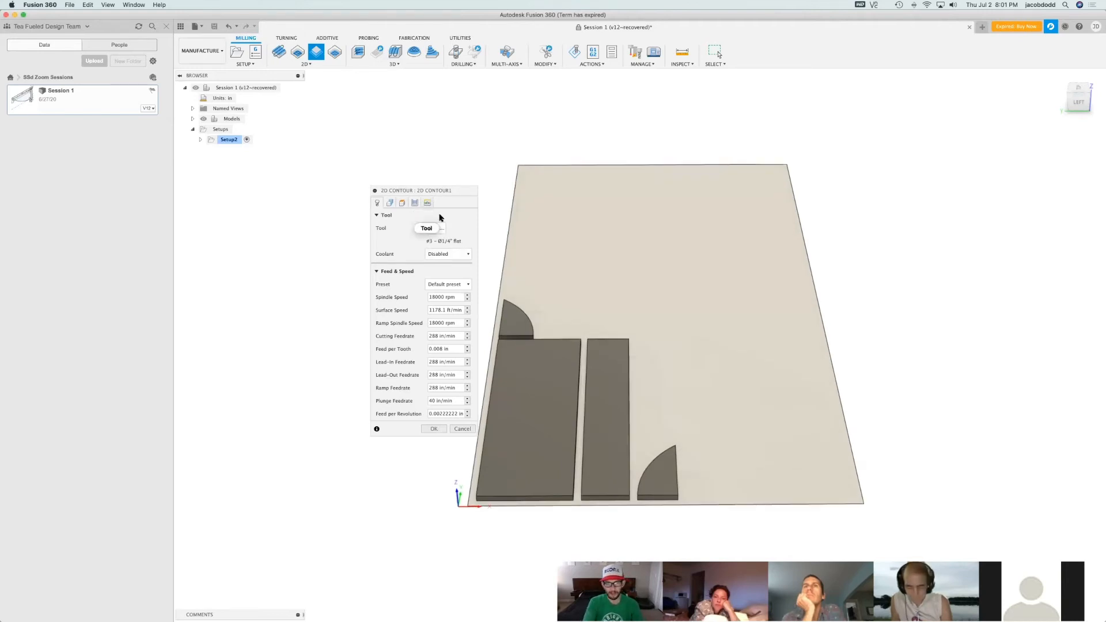
left_click(390, 203)
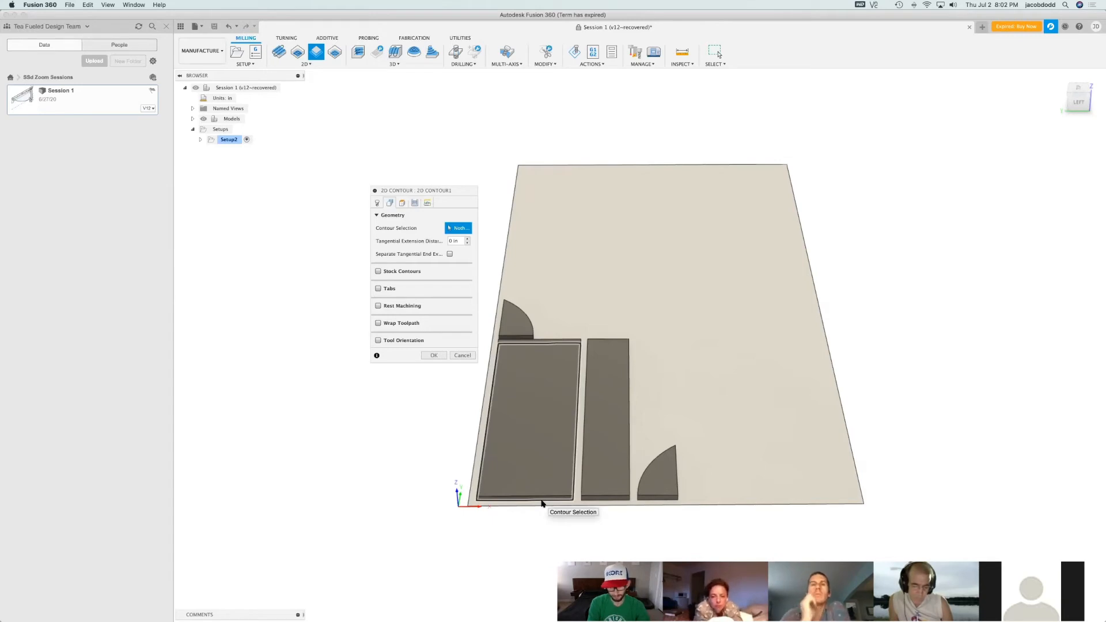
left_click(545, 503)
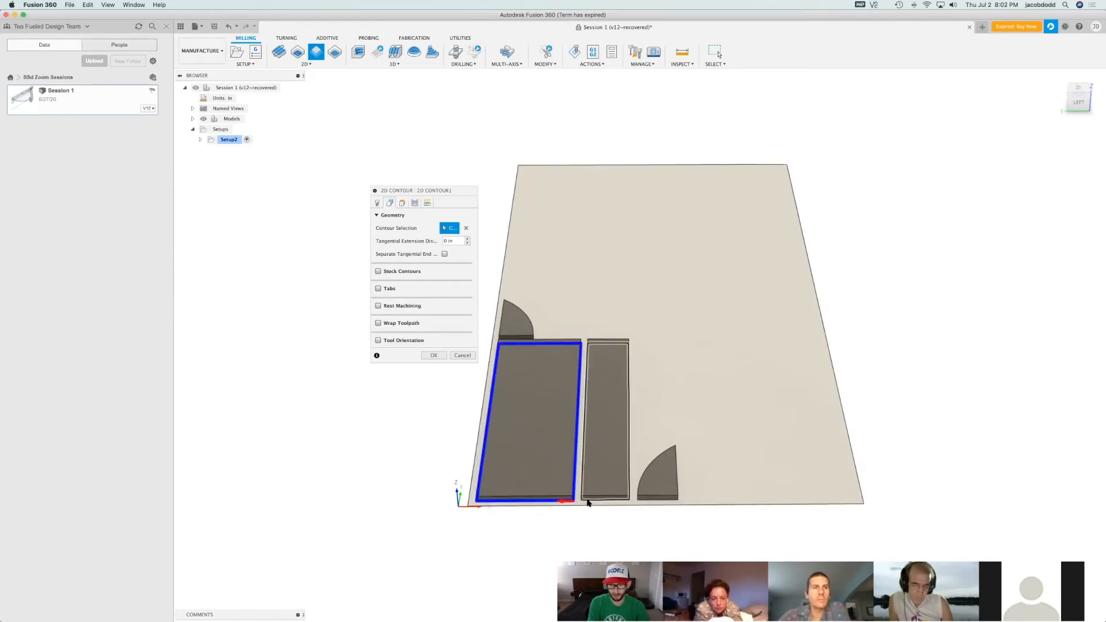
left_click(618, 500)
left_click(653, 502)
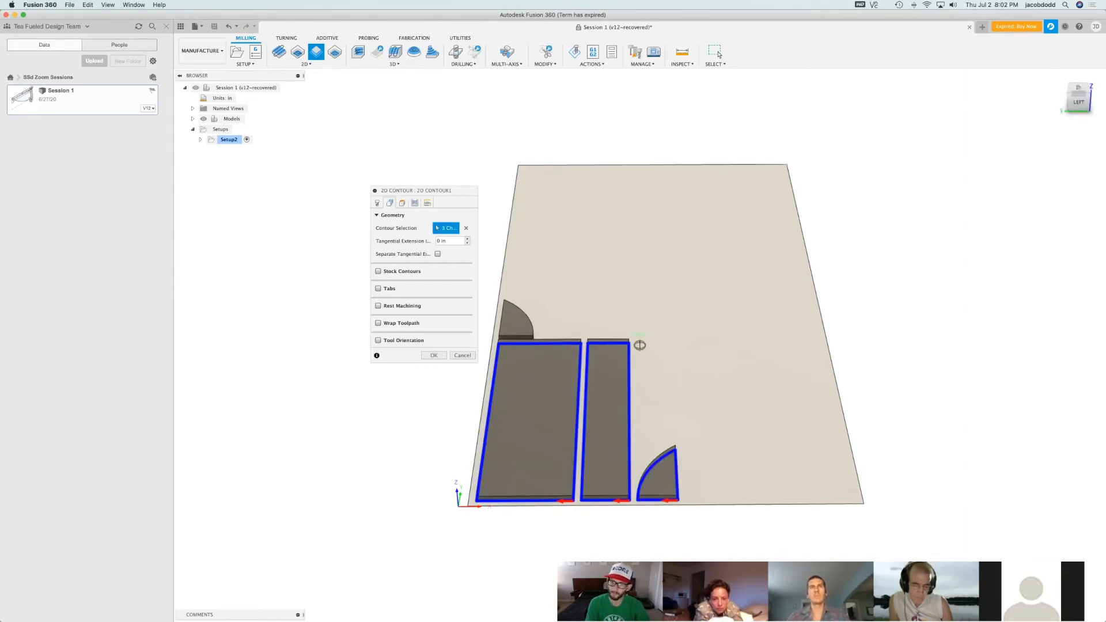
left_click(1090, 96)
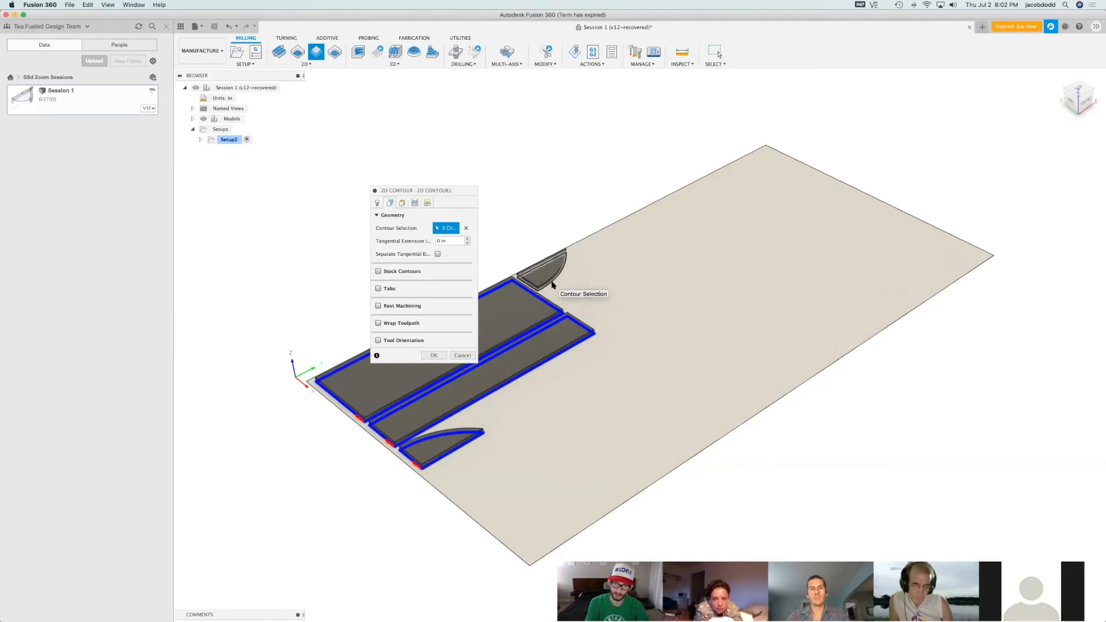
scroll(552, 284, "up", 5)
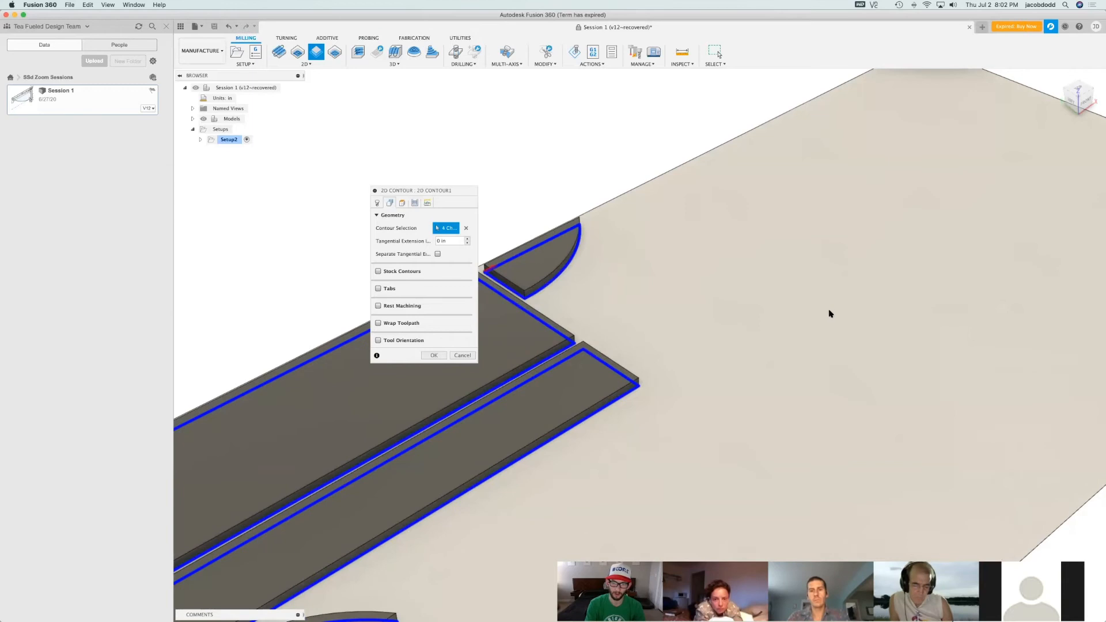
Examine the four selected bottom contours and the direction arrows at the part corners
scroll(492, 494, "down", 5)
scroll(491, 487, "up", 4)
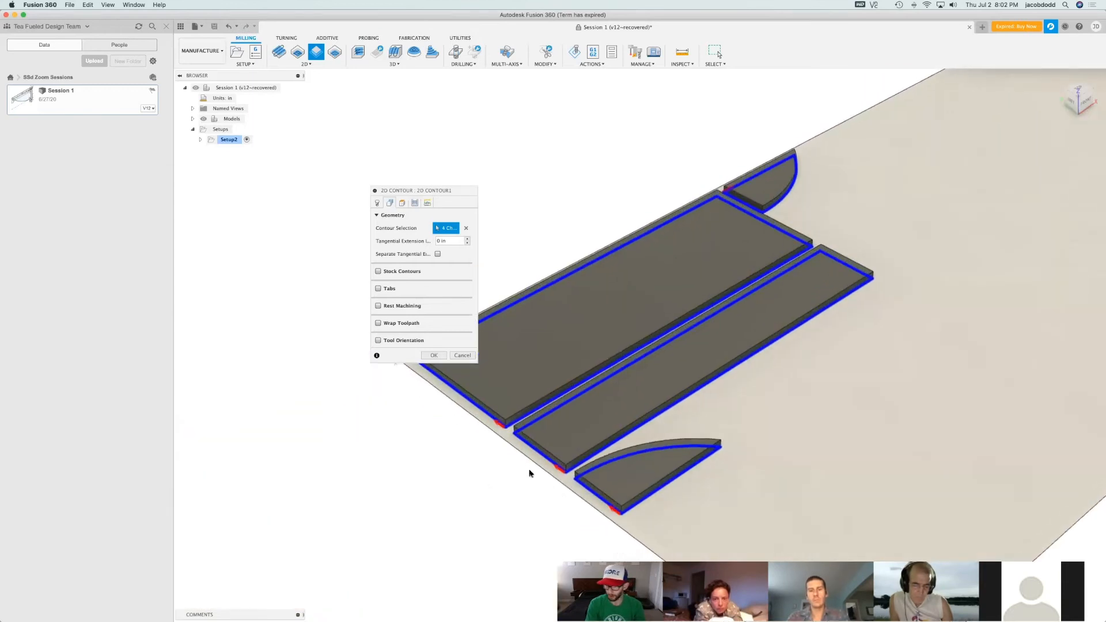
left_click(1070, 102)
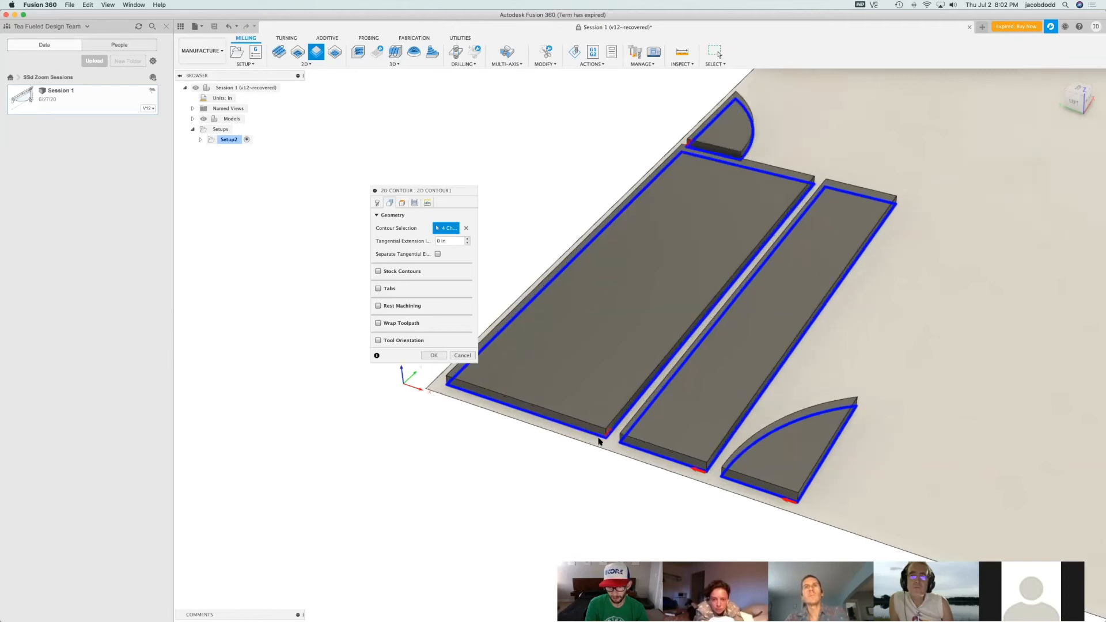
scroll(602, 439, "up", 5)
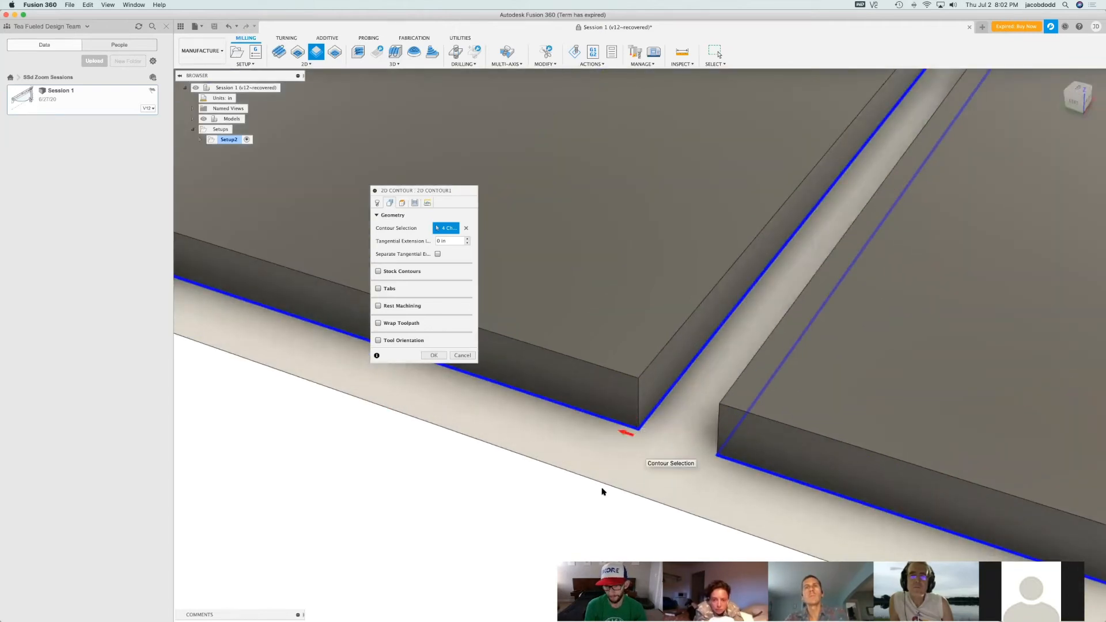
scroll(790, 410, "down", 5)
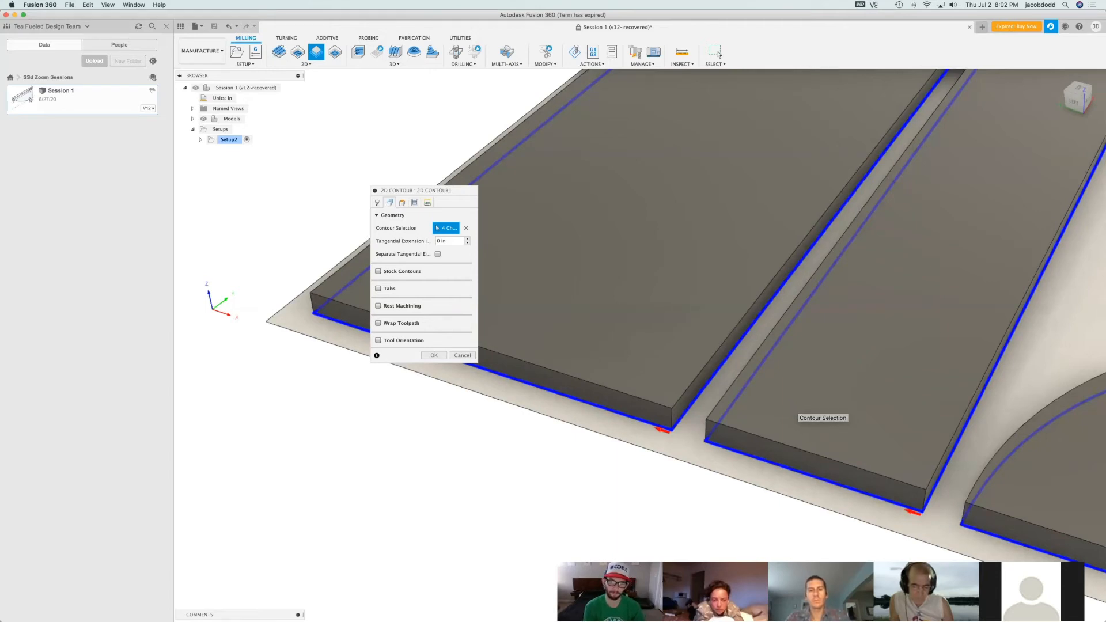
scroll(618, 448, "down", 5)
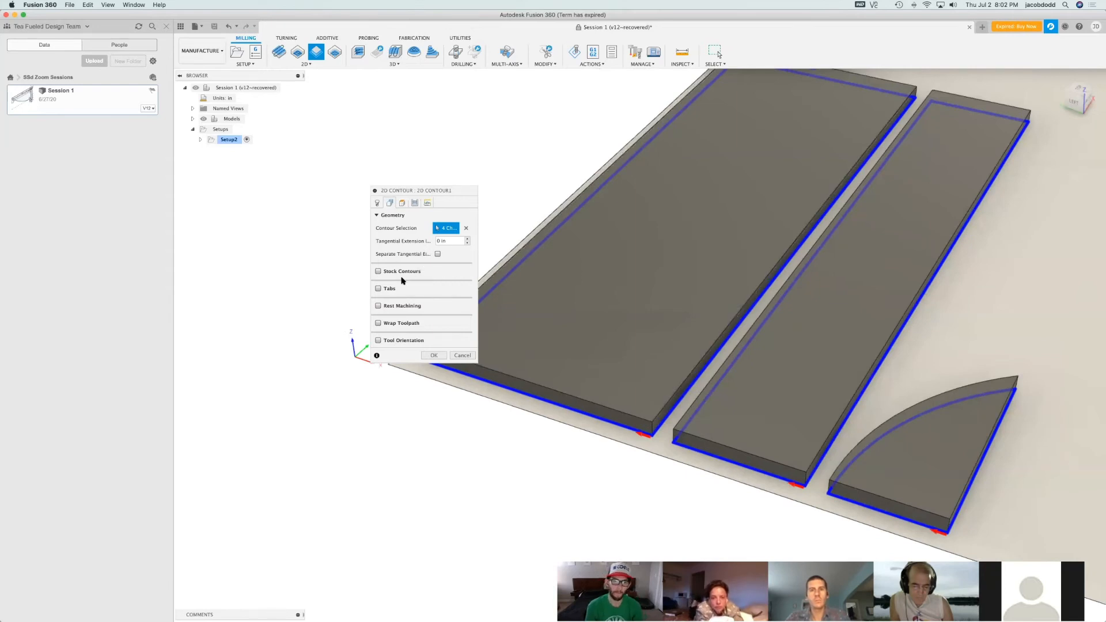
scroll(766, 457, "down", 3)
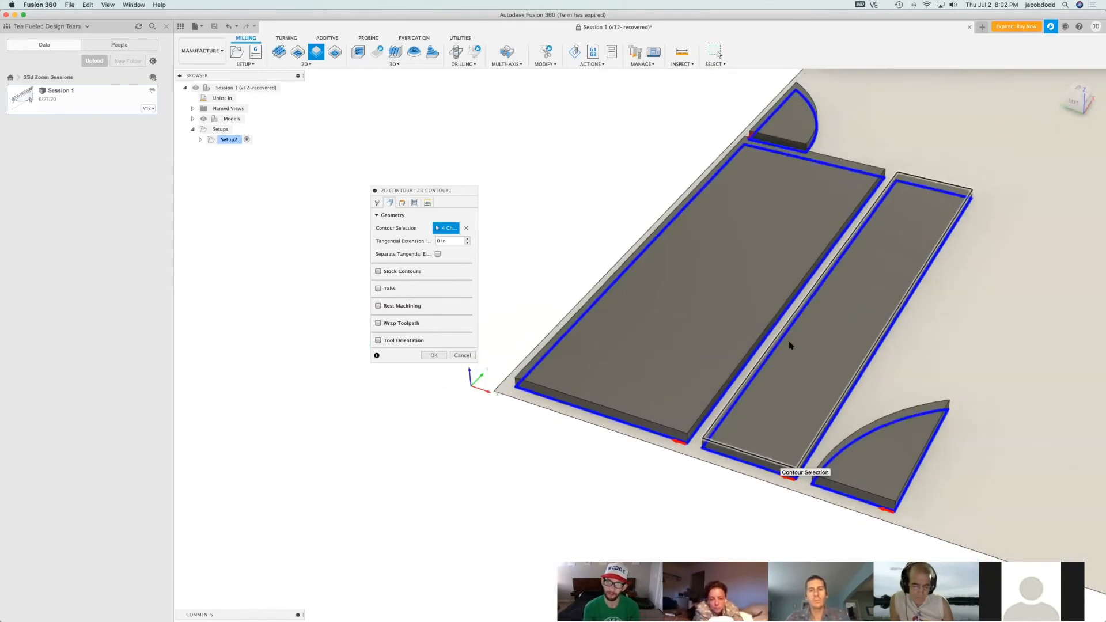
Enable rectangular tabs for the contour and set the tab width to 1 in, keeping the height at 0.0625 in
left_click(379, 289)
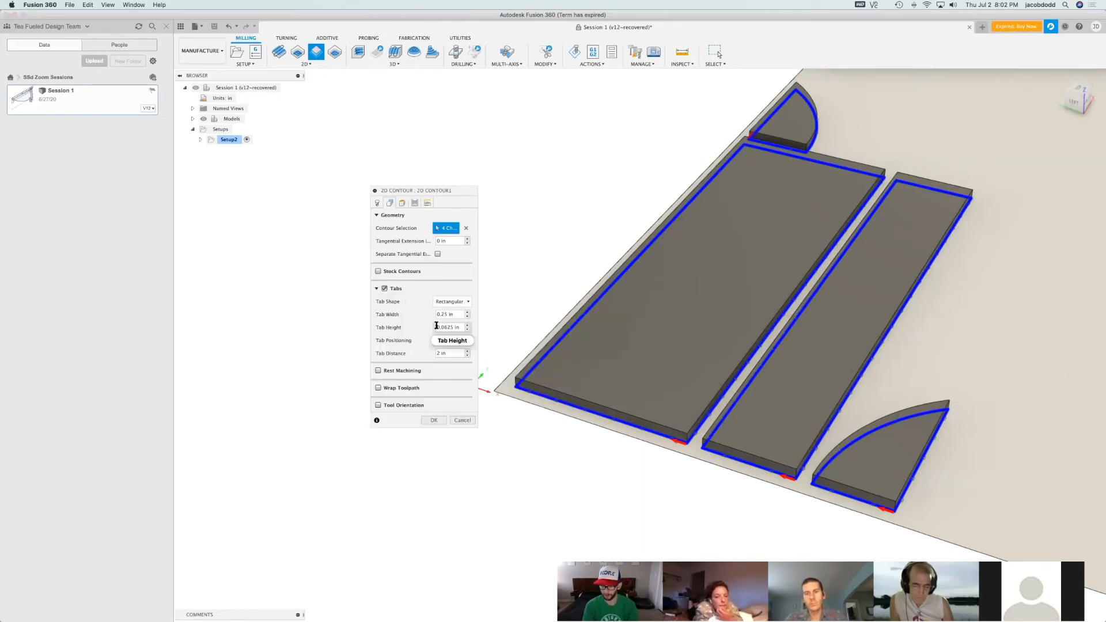
mouse_move(436, 326)
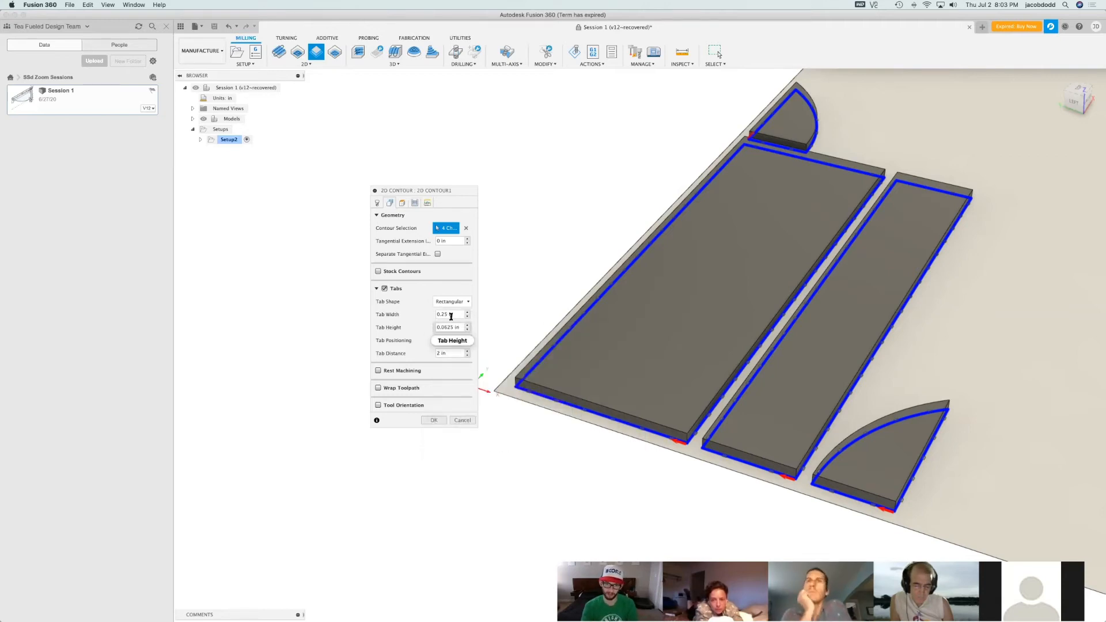
left_click_drag(447, 314, 435, 315)
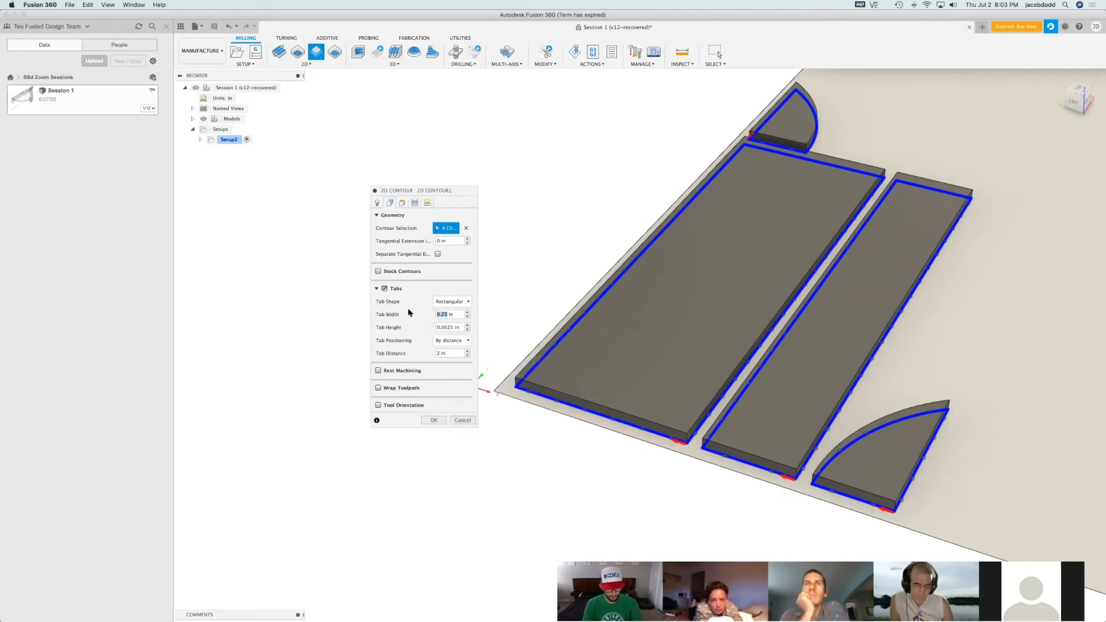
left_click_drag(444, 327, 421, 316)
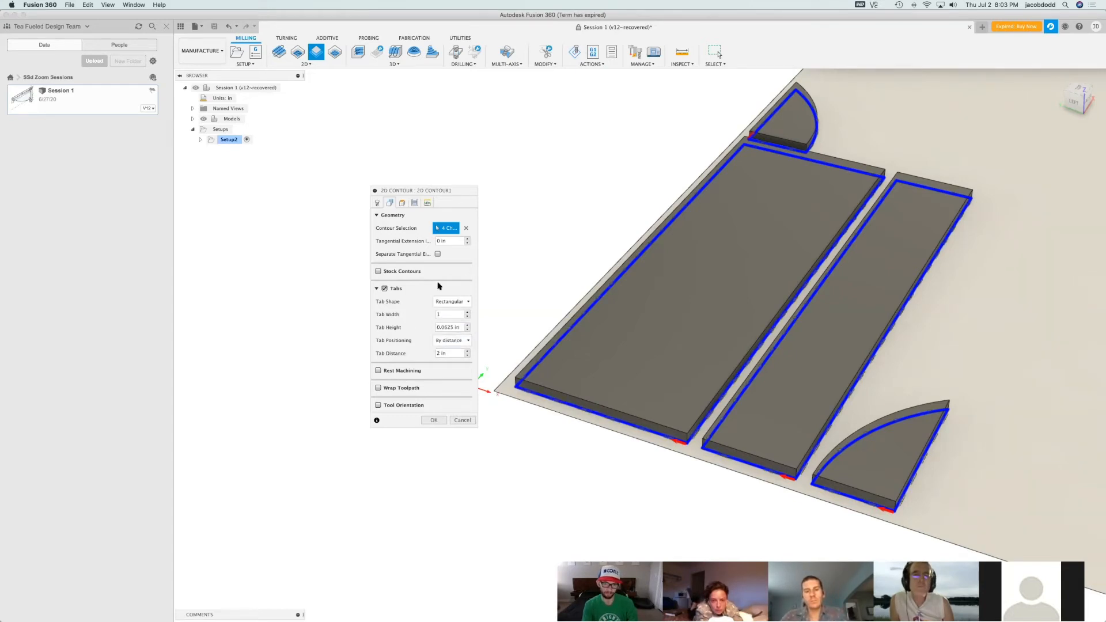
mouse_move(456, 305)
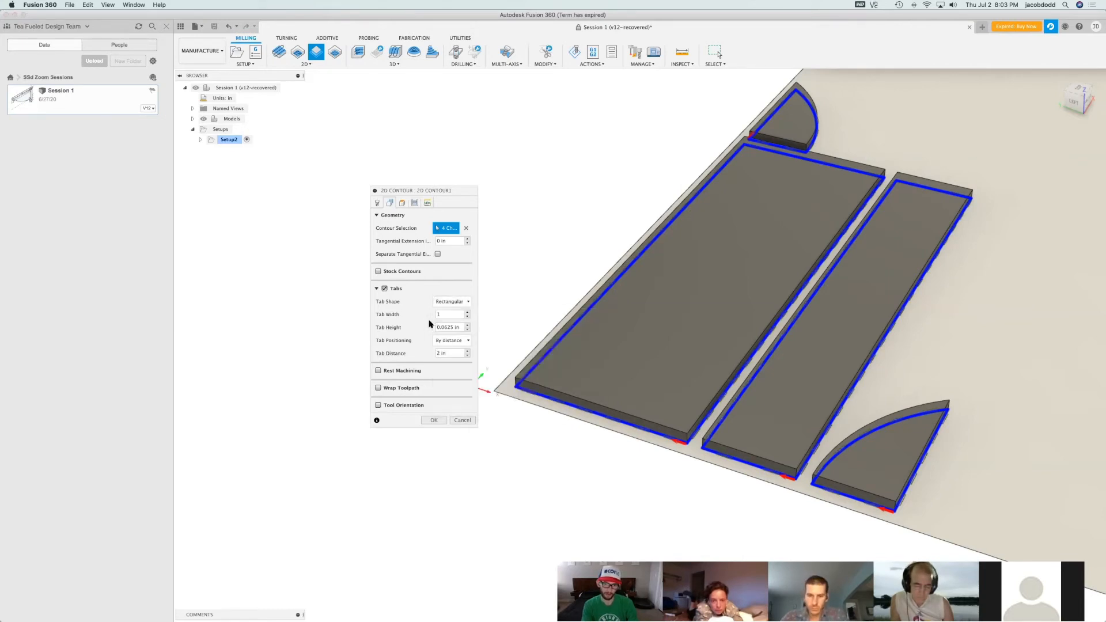
mouse_move(443, 329)
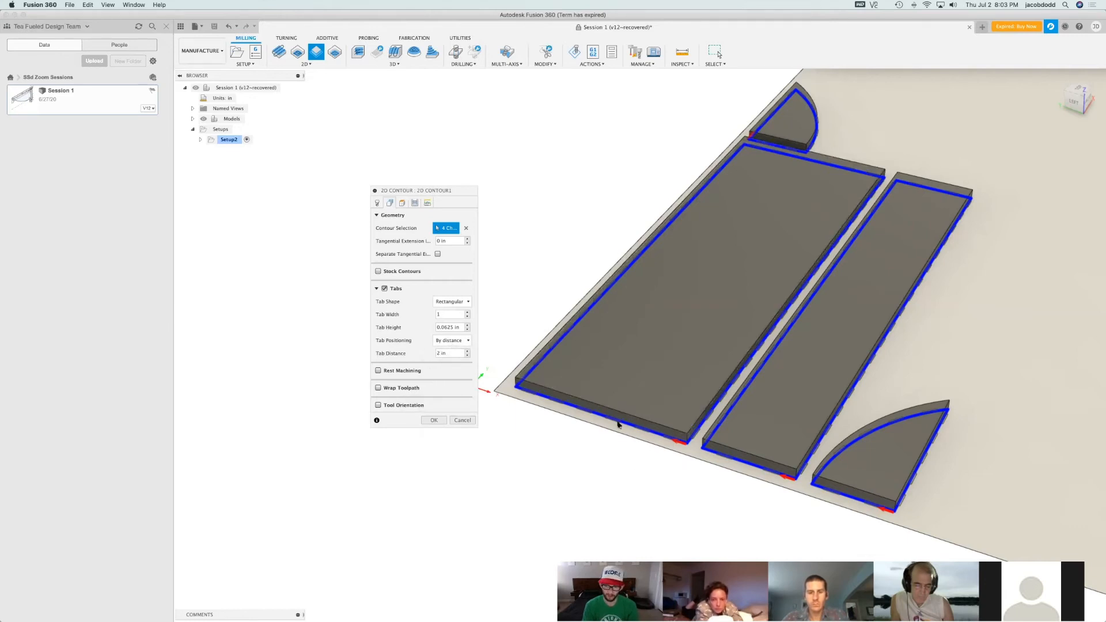
Inspect the tab preview along the largest panel and set the tab distance to 10 in
scroll(618, 425, "up", 10)
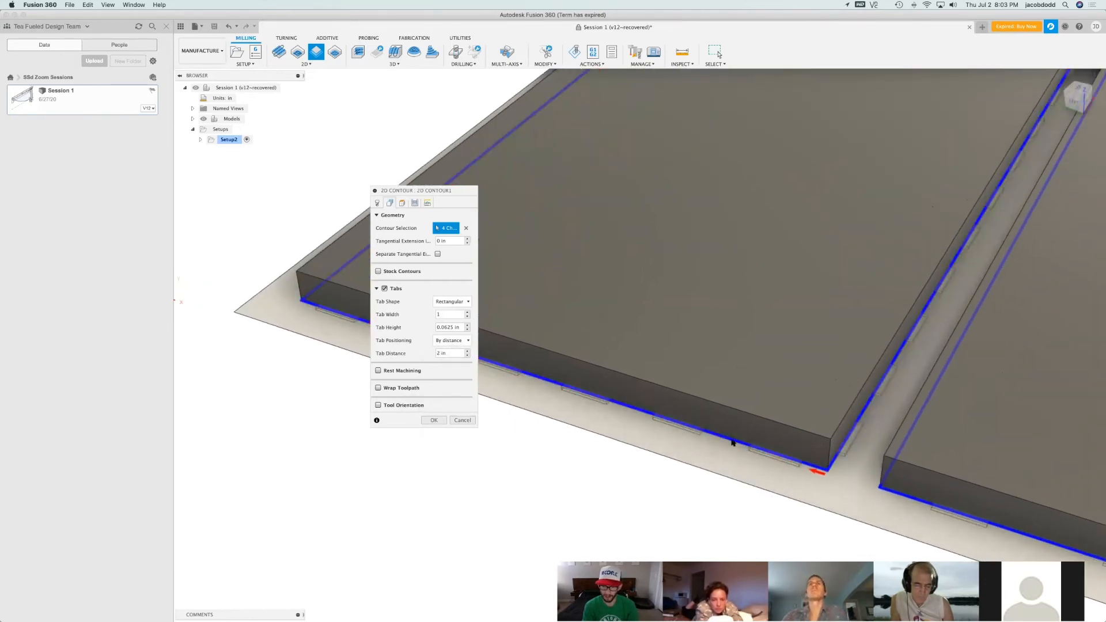
scroll(576, 381, "up", 5)
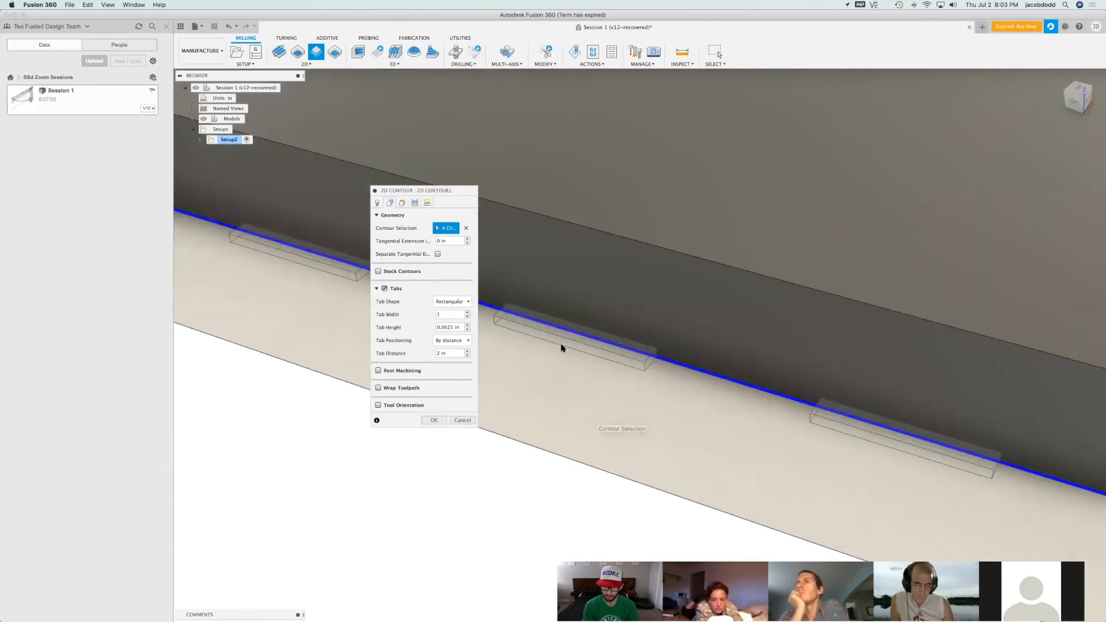
scroll(896, 471, "down", 10)
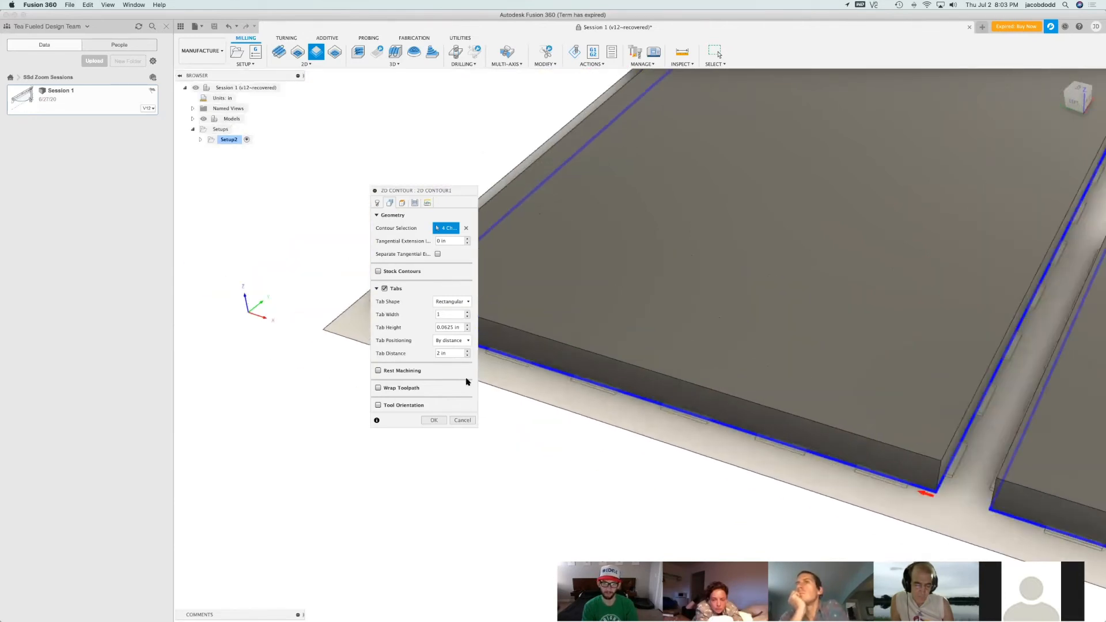
left_click_drag(456, 353, 409, 348)
scroll(479, 475, "down", 4)
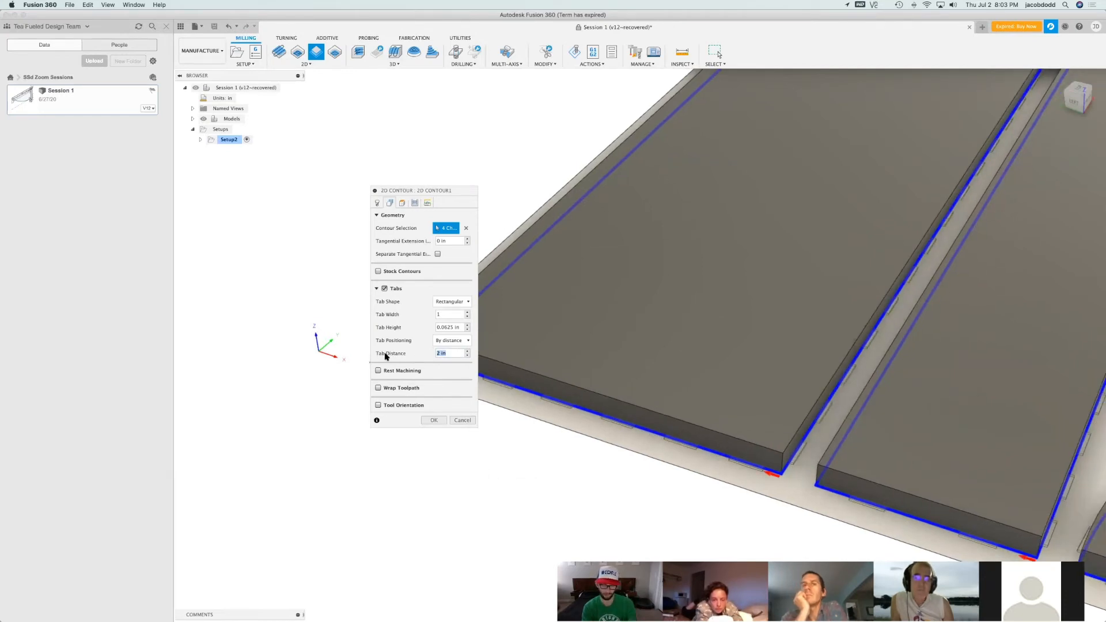
type("10")
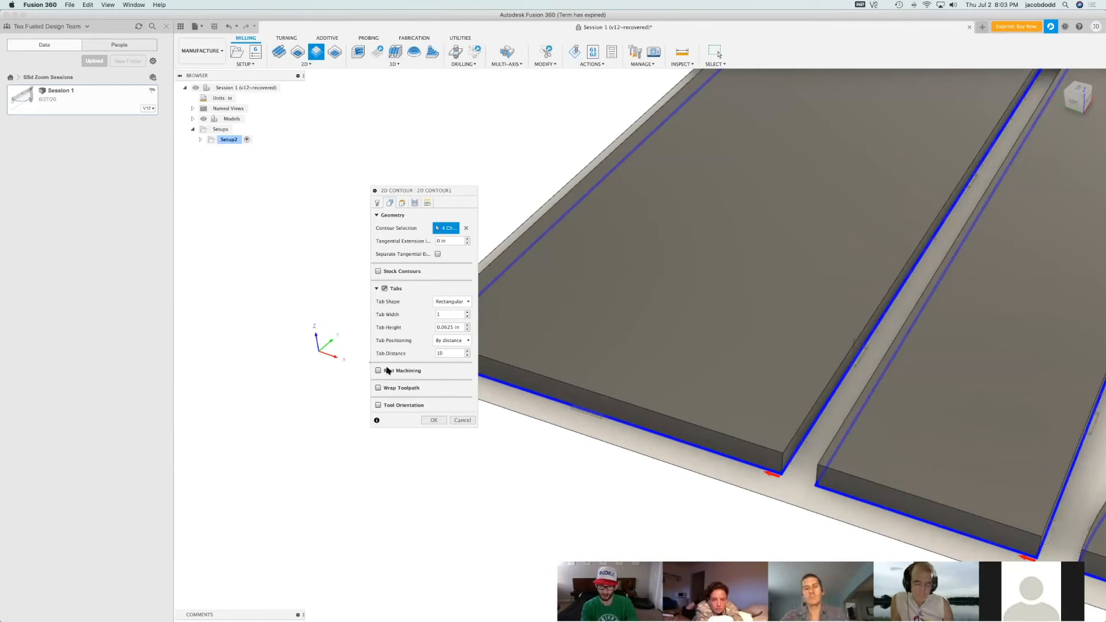
Check the tab spacing around the panels and curved pieces, and try a tab distance of 4 in
scroll(465, 457, "down", 5)
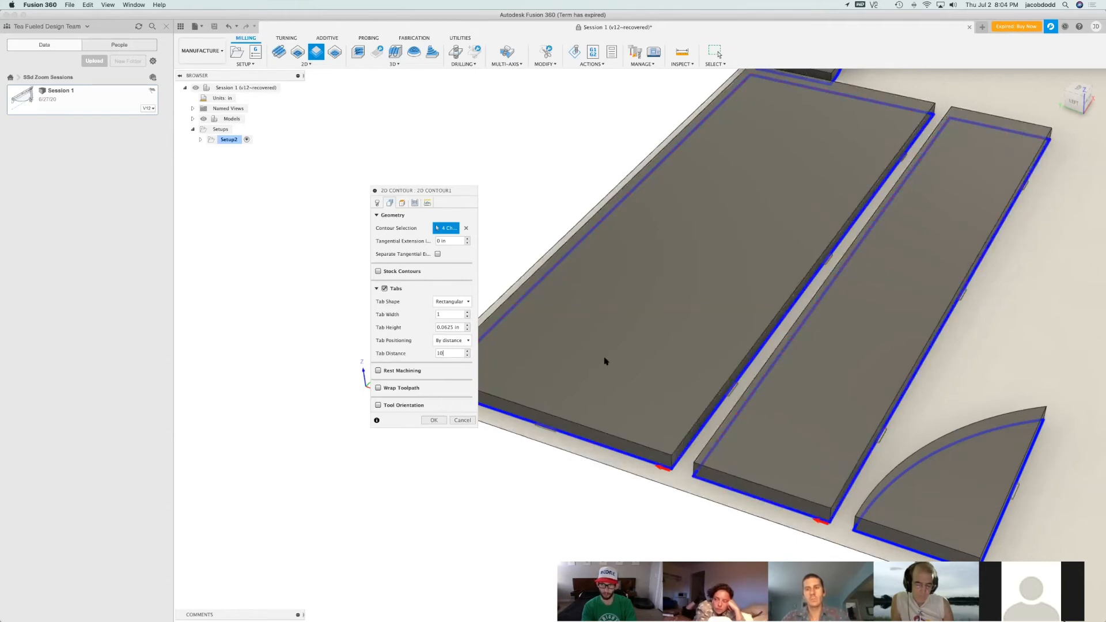
scroll(714, 447, "down", 2)
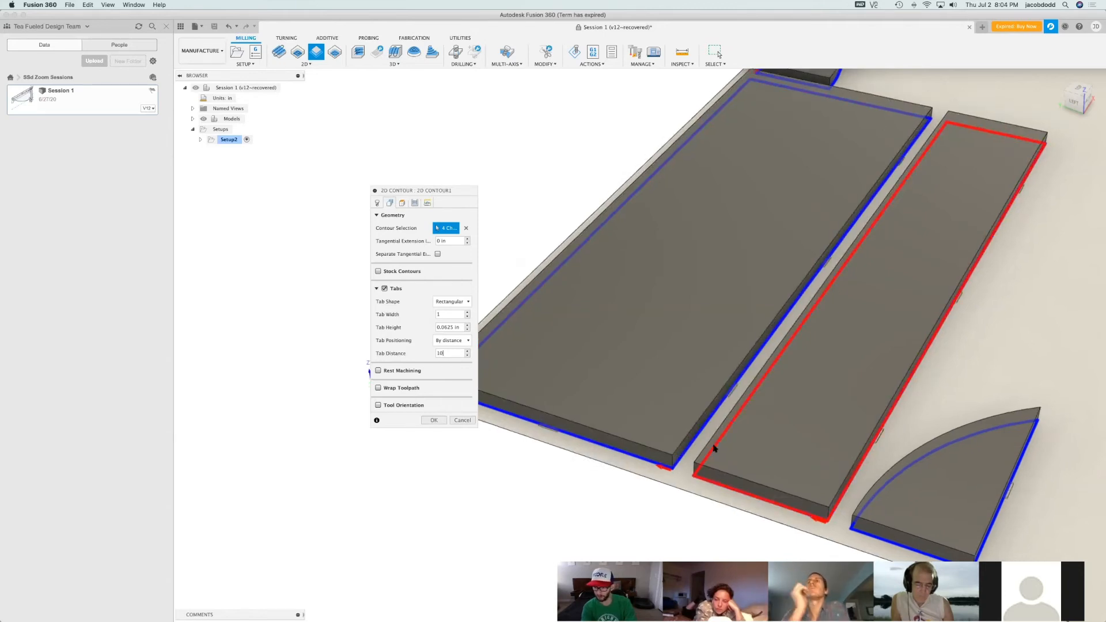
scroll(949, 436, "down", 3)
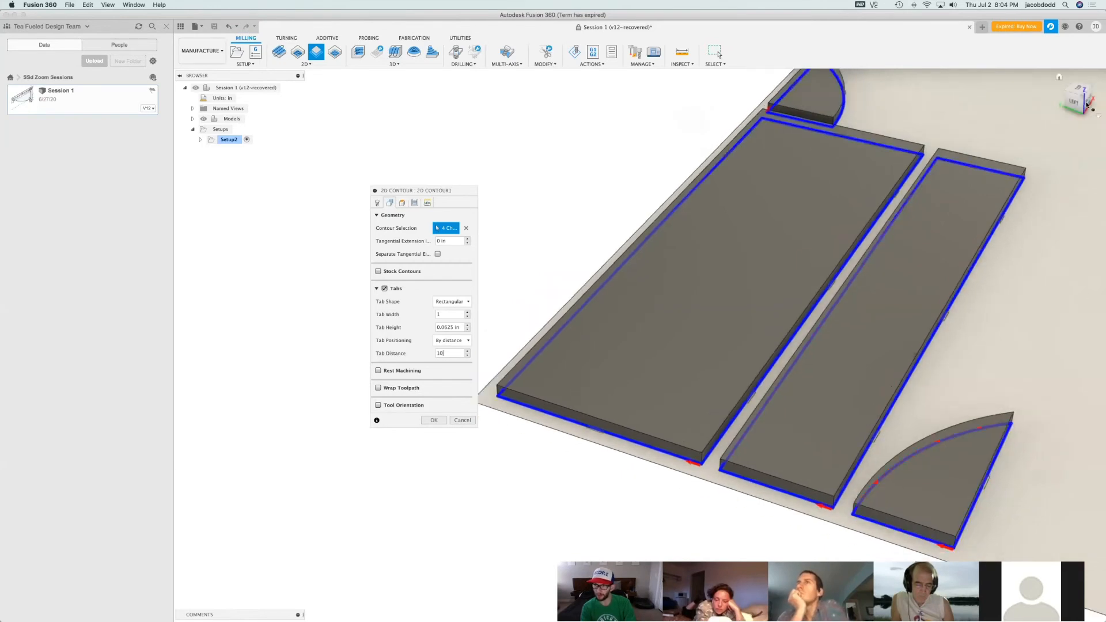
left_click(1089, 106)
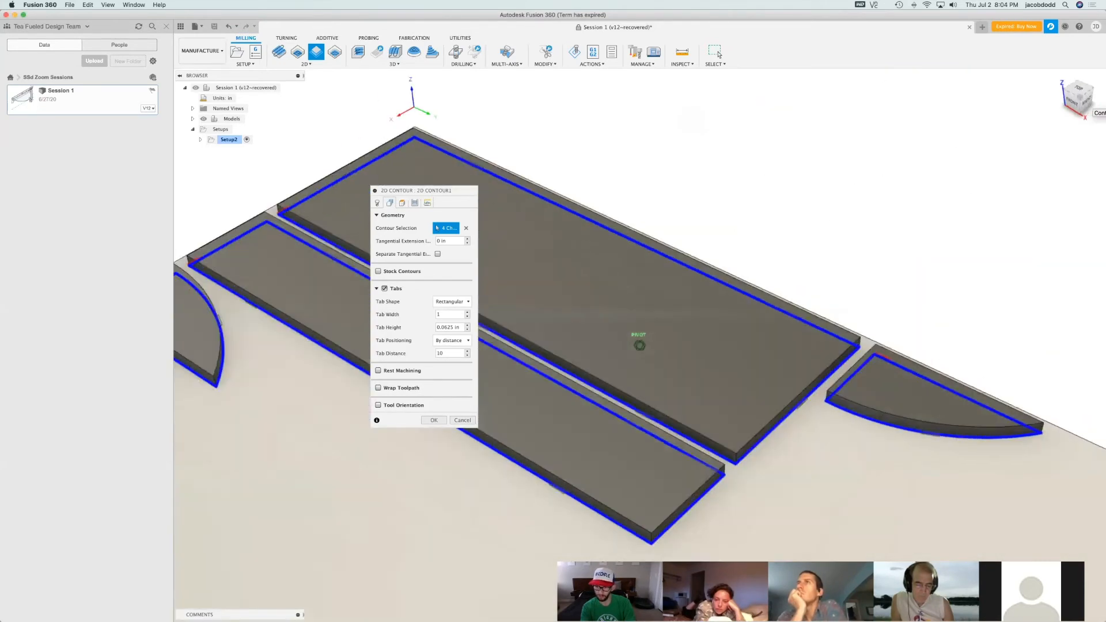
scroll(926, 382, "up", 5)
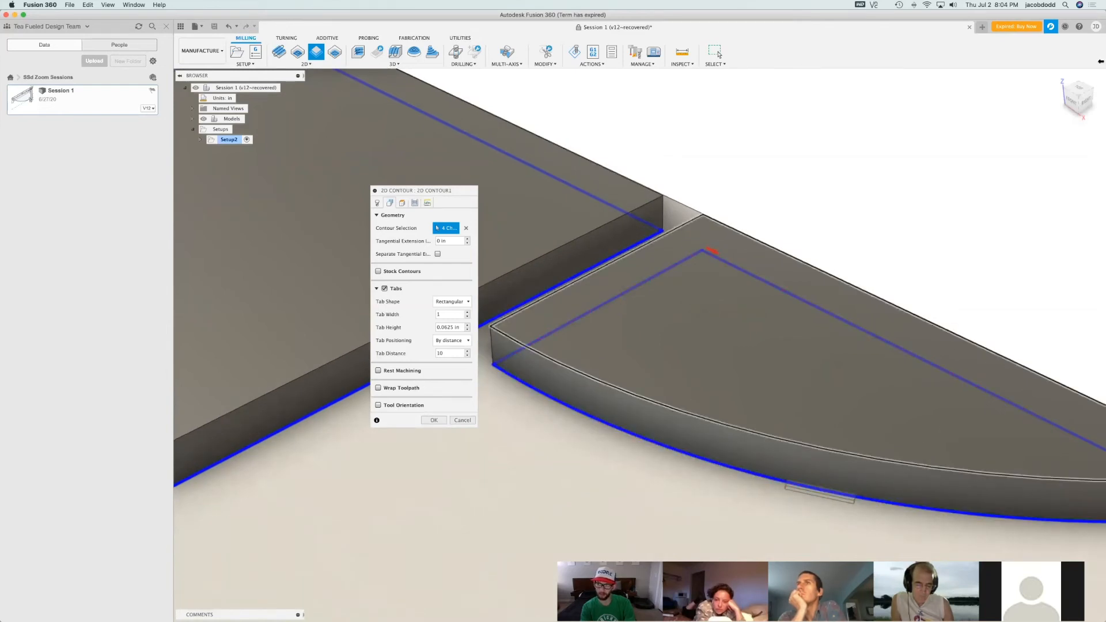
left_click_drag(1079, 91, 1046, 97)
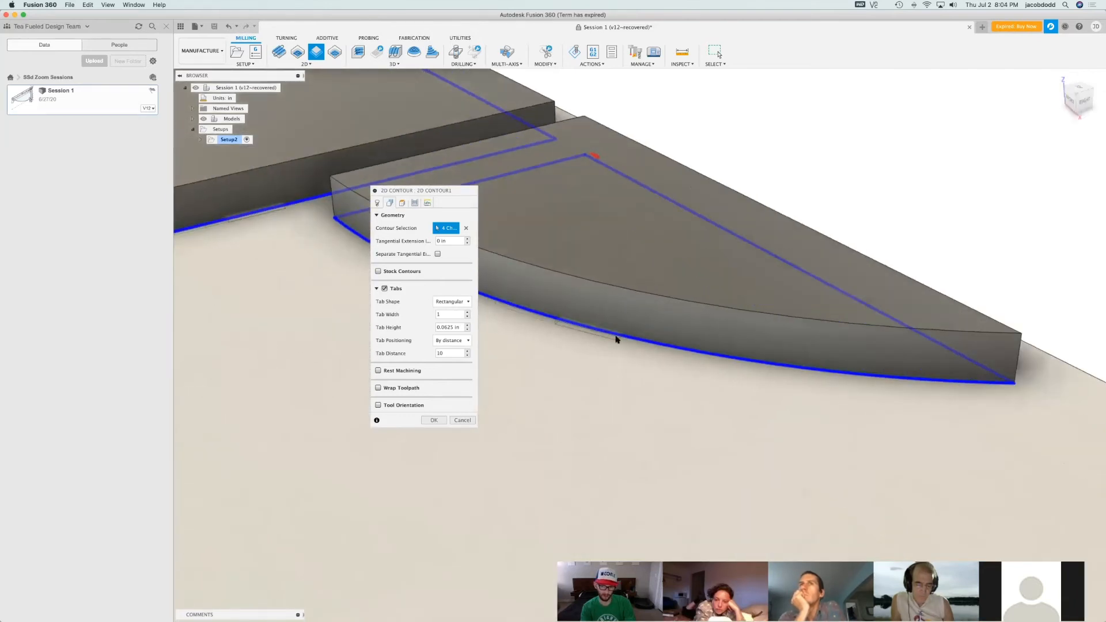
double_click(440, 354)
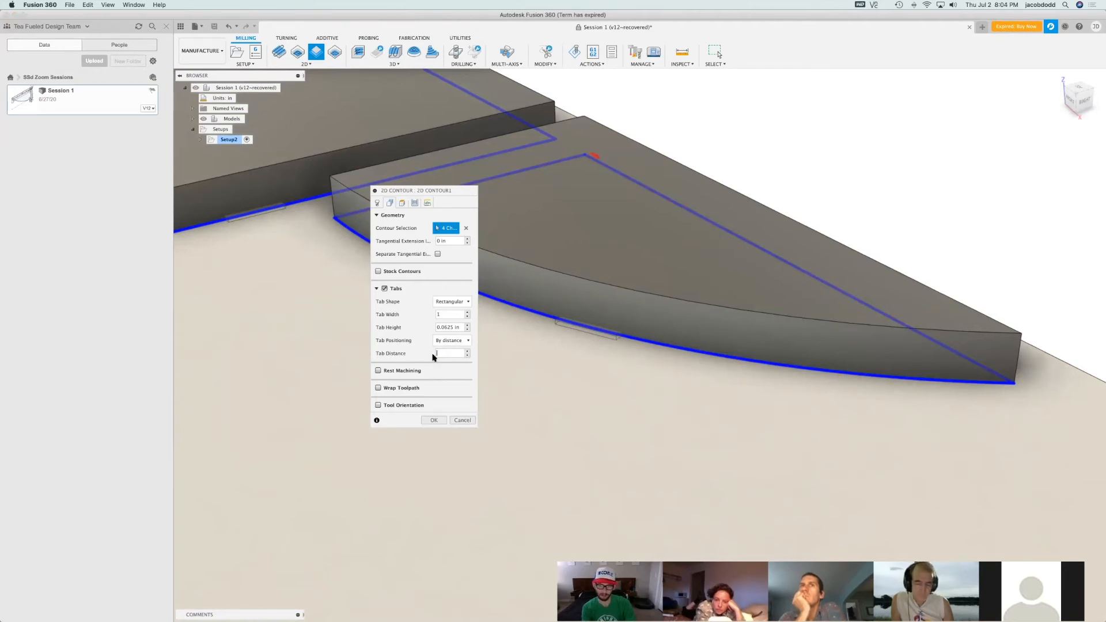
type("5")
key("BackSpace")
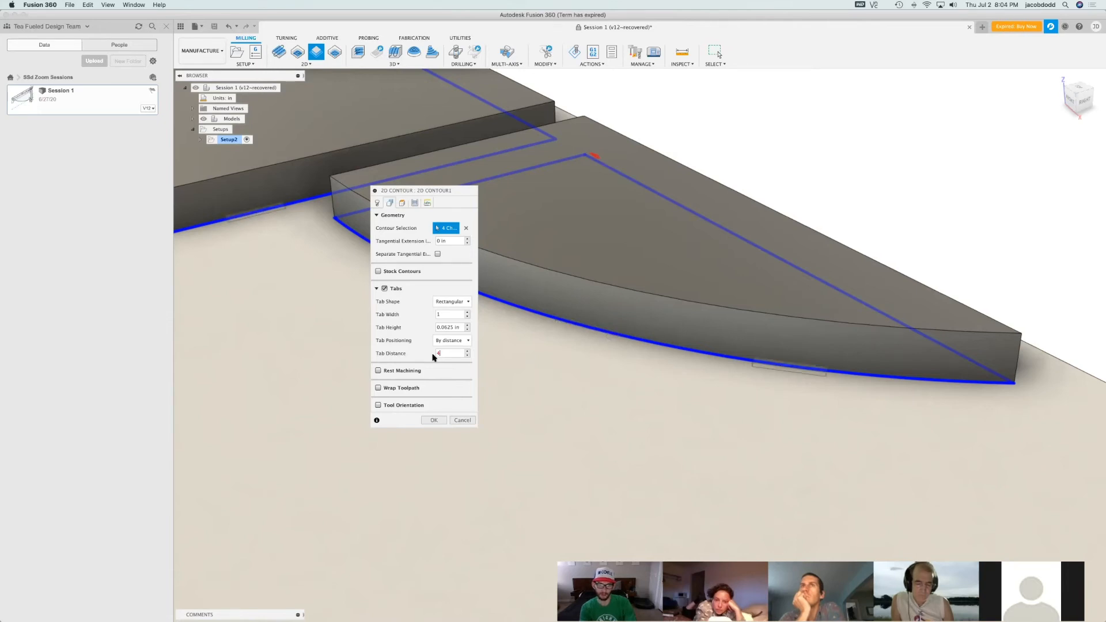
scroll(784, 464, "down", 5)
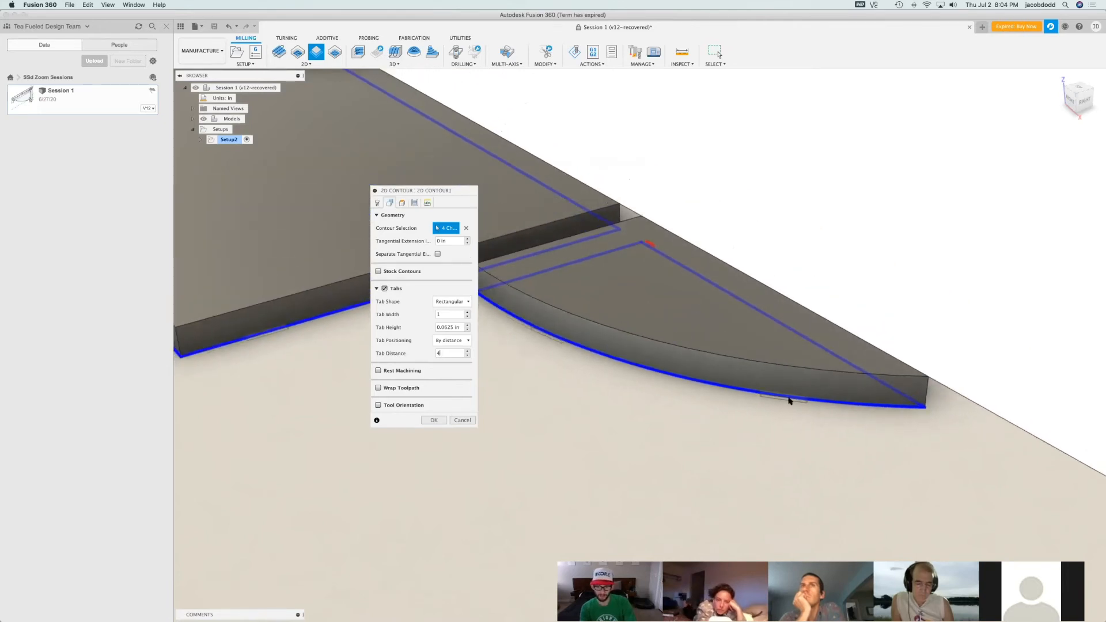
left_click(1082, 108)
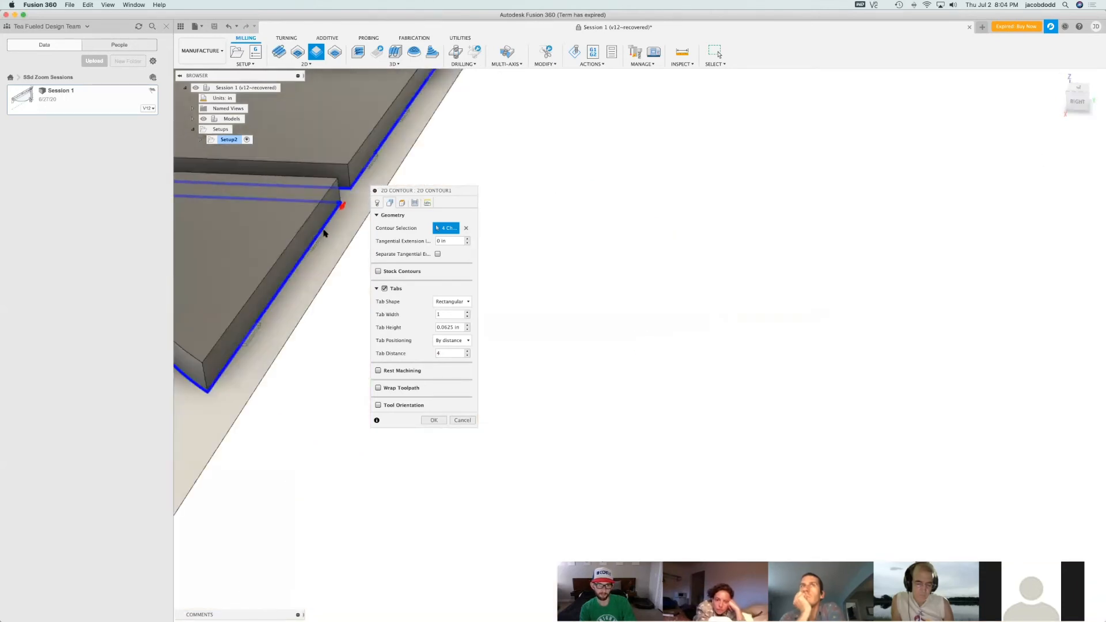
Set the tab distance to 6 in and check the tabs on the curved piece beside the largest panel
left_click(468, 351)
left_click(467, 351)
left_click(467, 351)
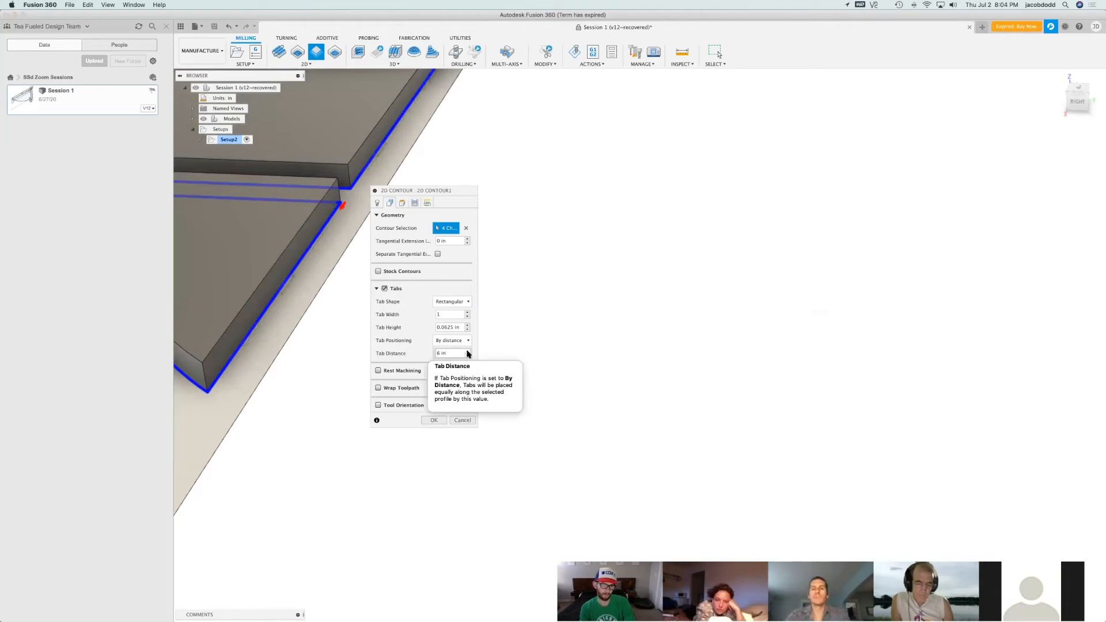
scroll(788, 397, "down", 3)
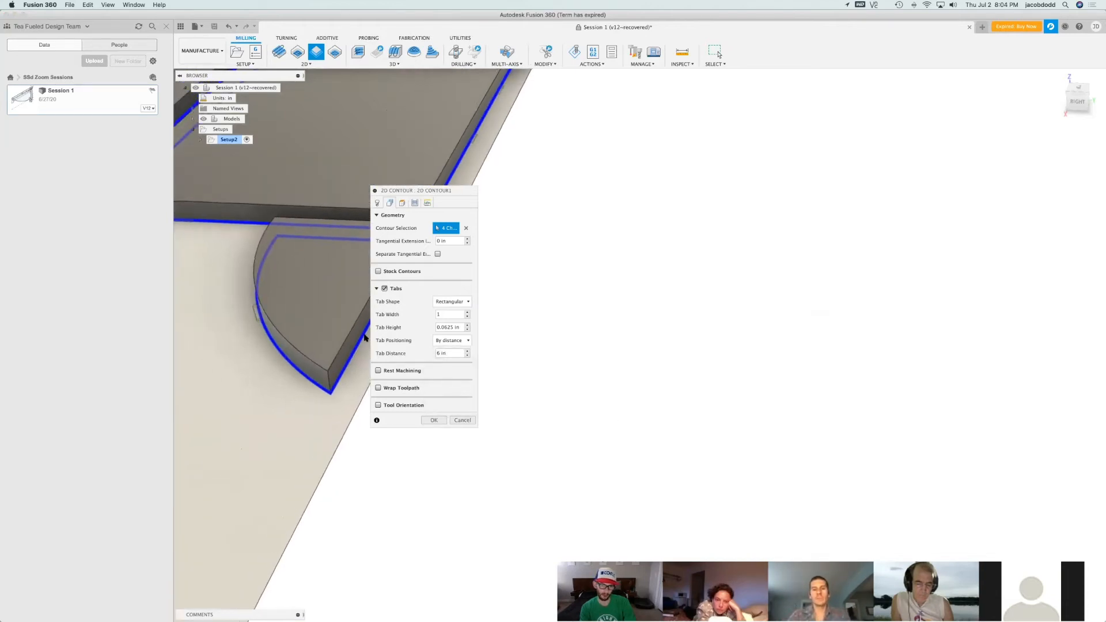
Switch the tab positioning to At points and place tabs on the near short ends of both panels and the adjacent curved piece's short edge
mouse_move(1065, 83)
mouse_move(1072, 93)
left_mouse_down()
mouse_move(787, 107)
mouse_move(585, 150)
left_mouse_up()
scroll(546, 184, "down", 8)
scroll(964, 376, "down", 1)
scroll(1052, 452, "up", 4)
scroll(689, 472, "down", 5)
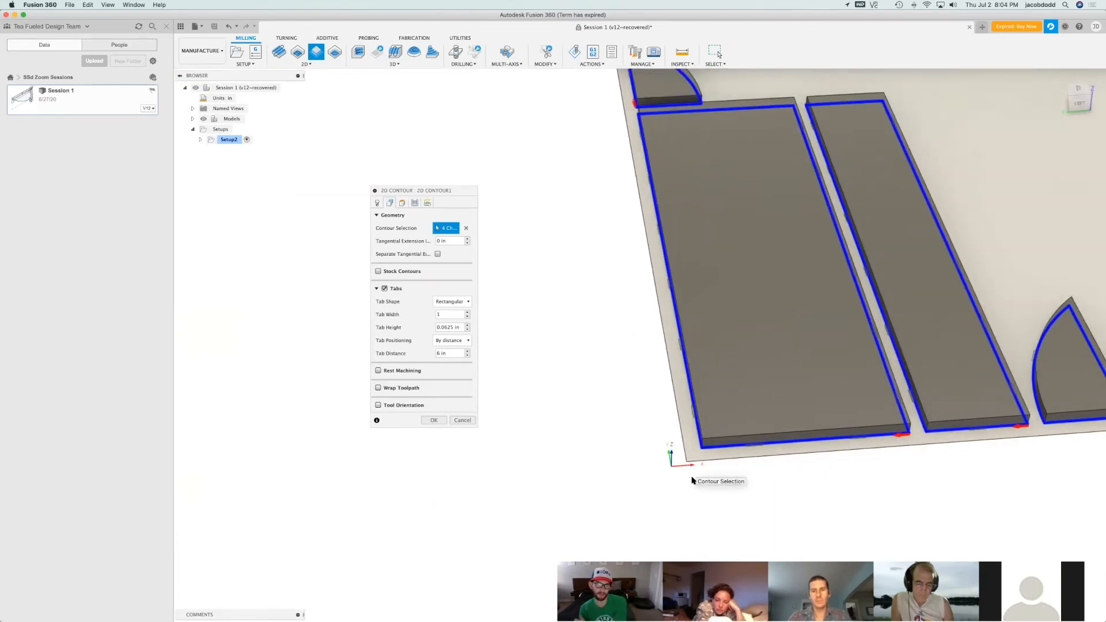
scroll(692, 481, "down", 2)
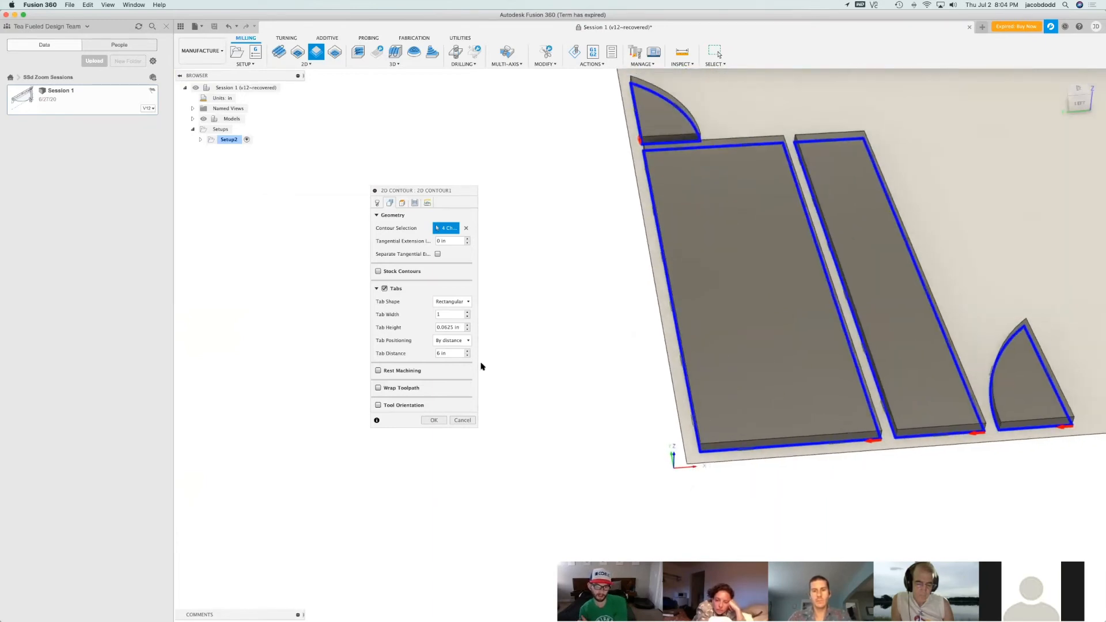
left_click(444, 340)
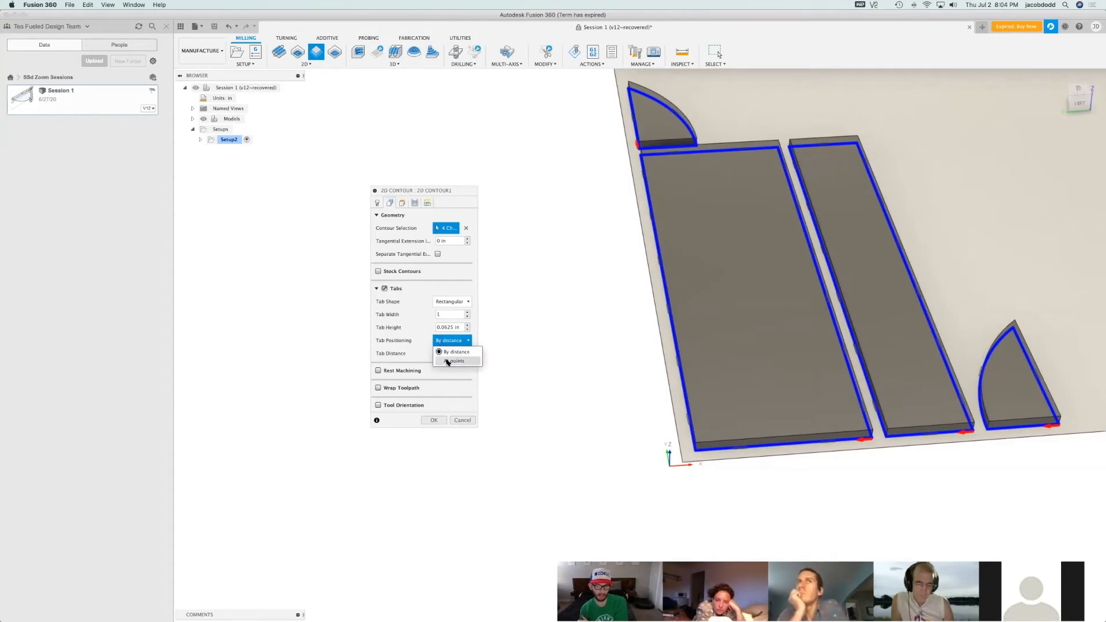
left_click(447, 361)
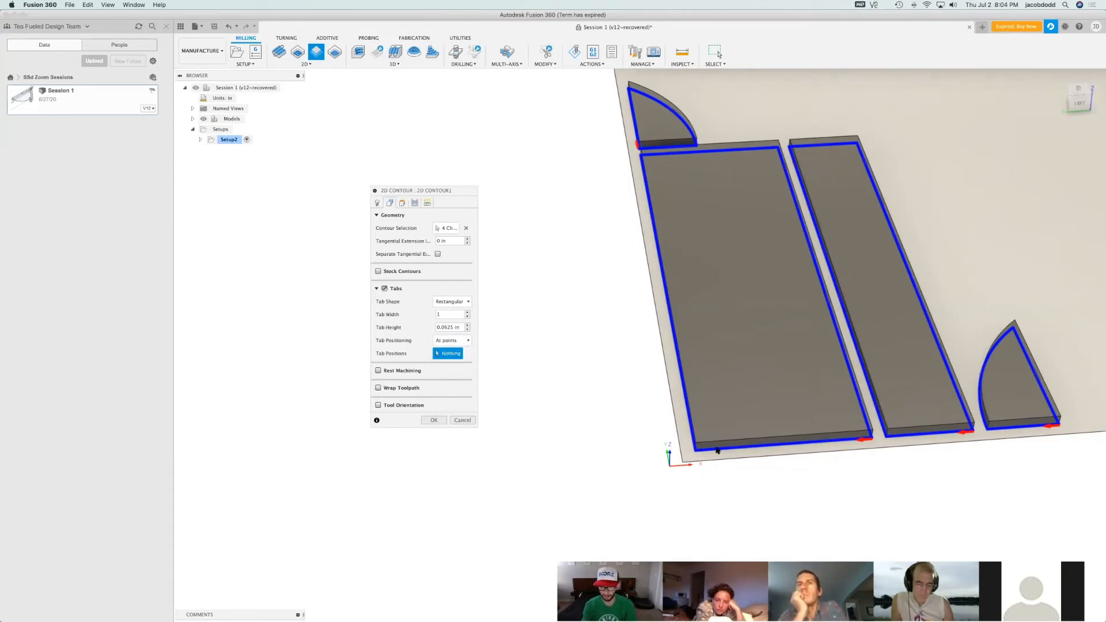
left_click(788, 445)
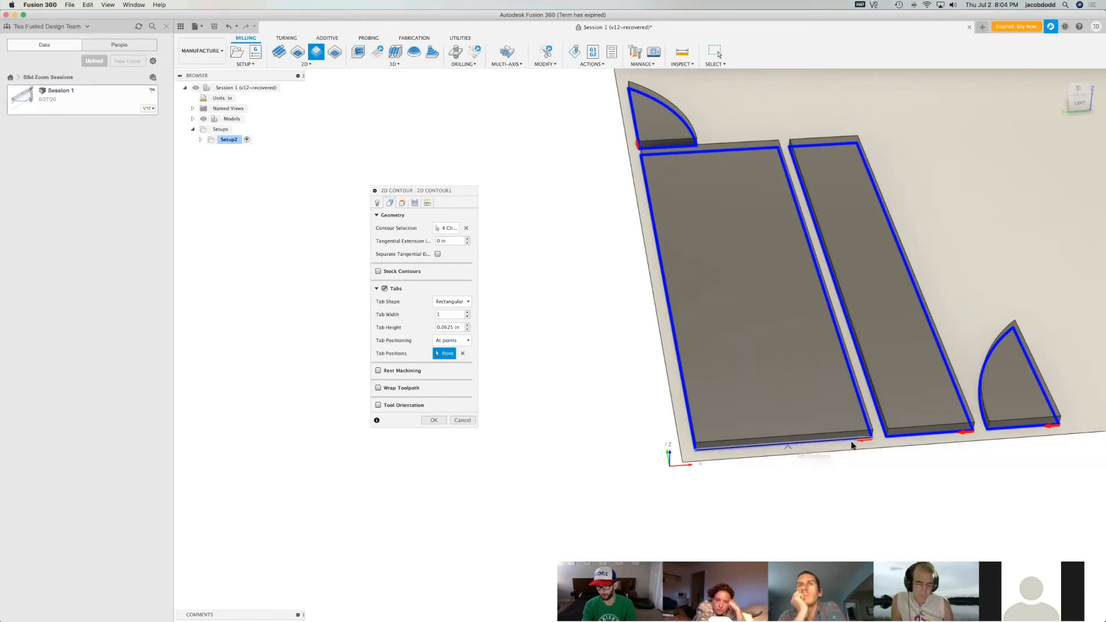
left_click(922, 436)
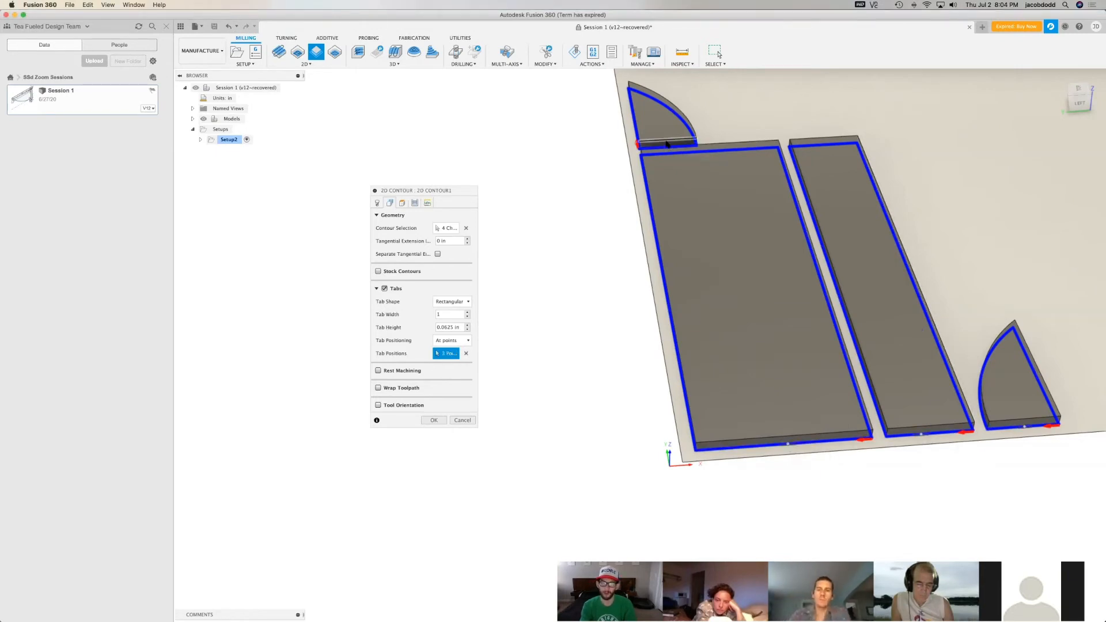
Place tabs on the far short ends of both panels and on the remaining edges of the two curved pieces
left_click(666, 141)
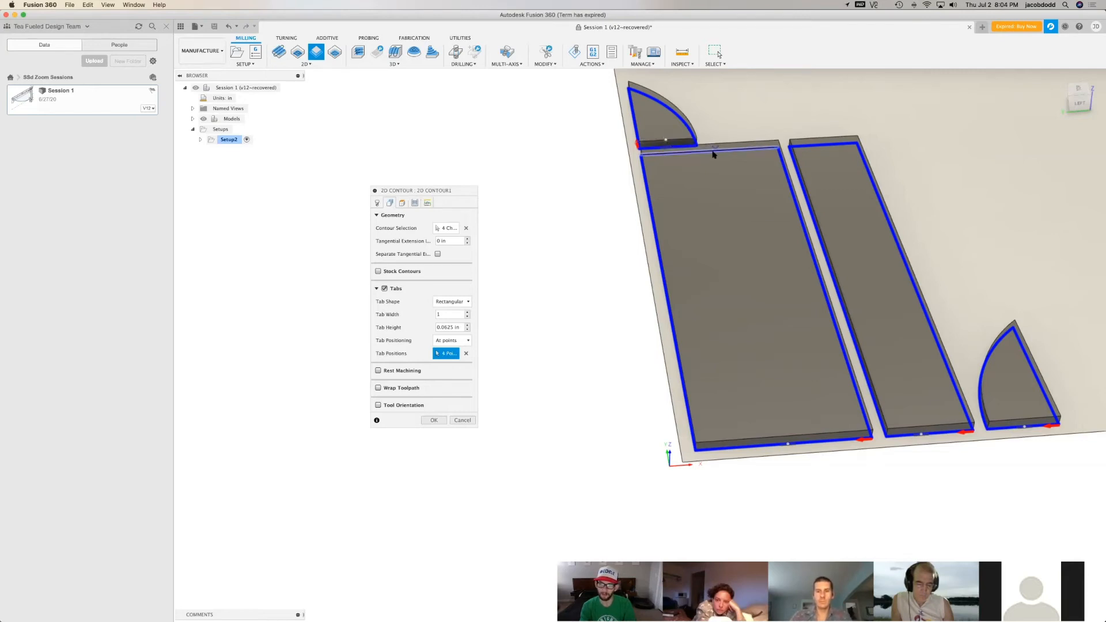
left_click(815, 145)
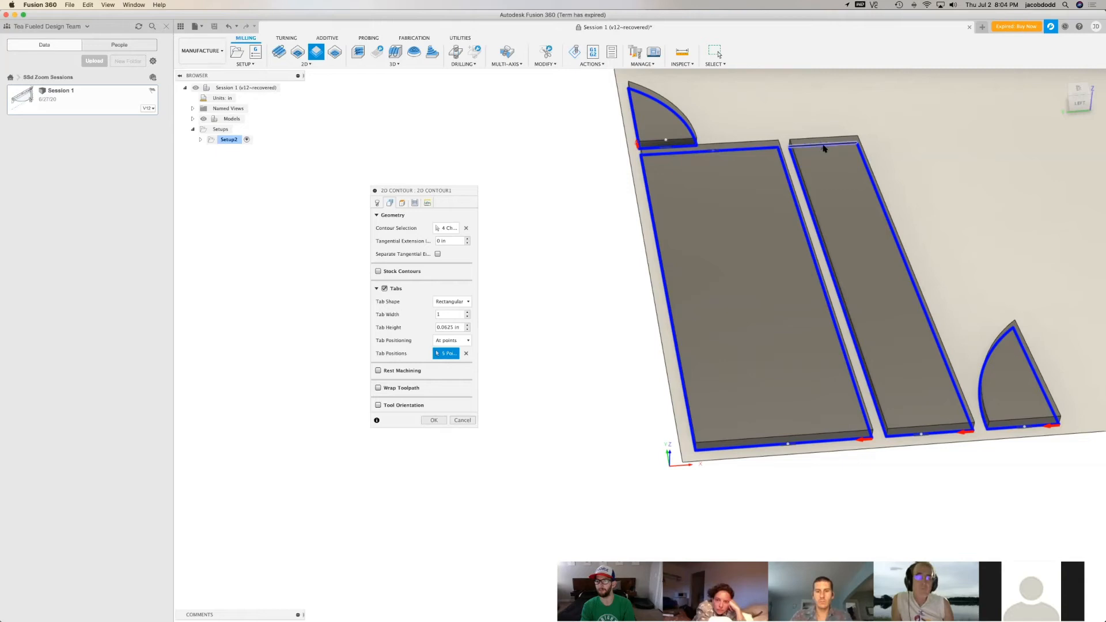
left_click(982, 377)
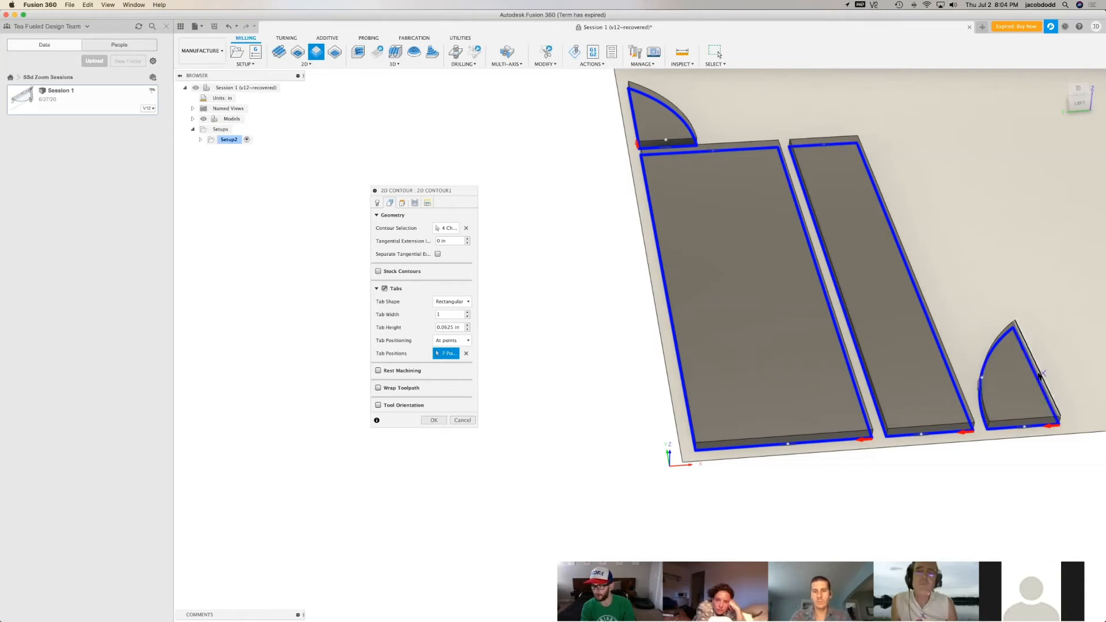
left_click(1041, 375)
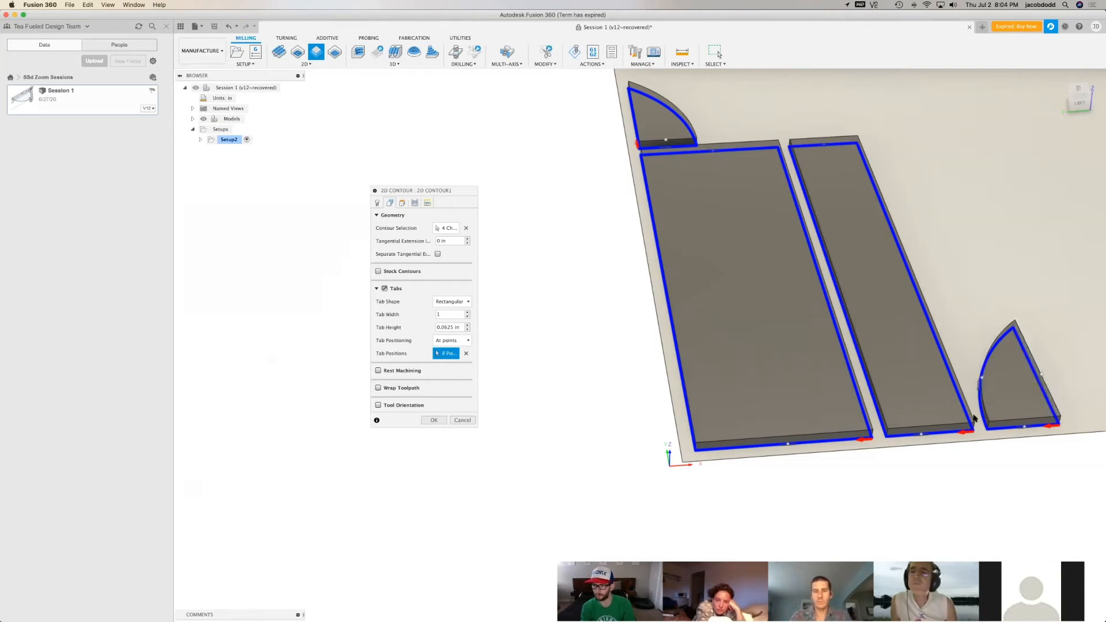
left_click(632, 120)
left_click(633, 118)
Place three spaced tabs along each long edge of the largest panel
left_click(646, 182)
left_click(659, 268)
left_click(680, 352)
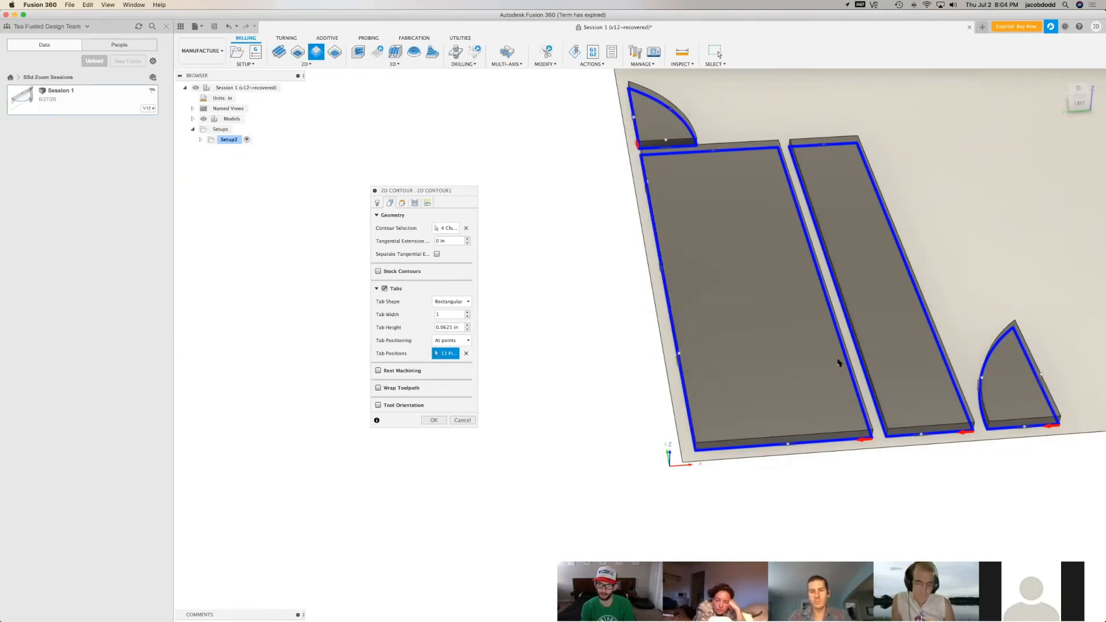
left_click(848, 362)
left_click(822, 276)
left_click(792, 179)
Place three spaced tabs along each long edge of the narrow panel
left_click(803, 178)
left_click(835, 275)
left_click(866, 365)
left_click(950, 372)
left_click(916, 282)
left_click(873, 175)
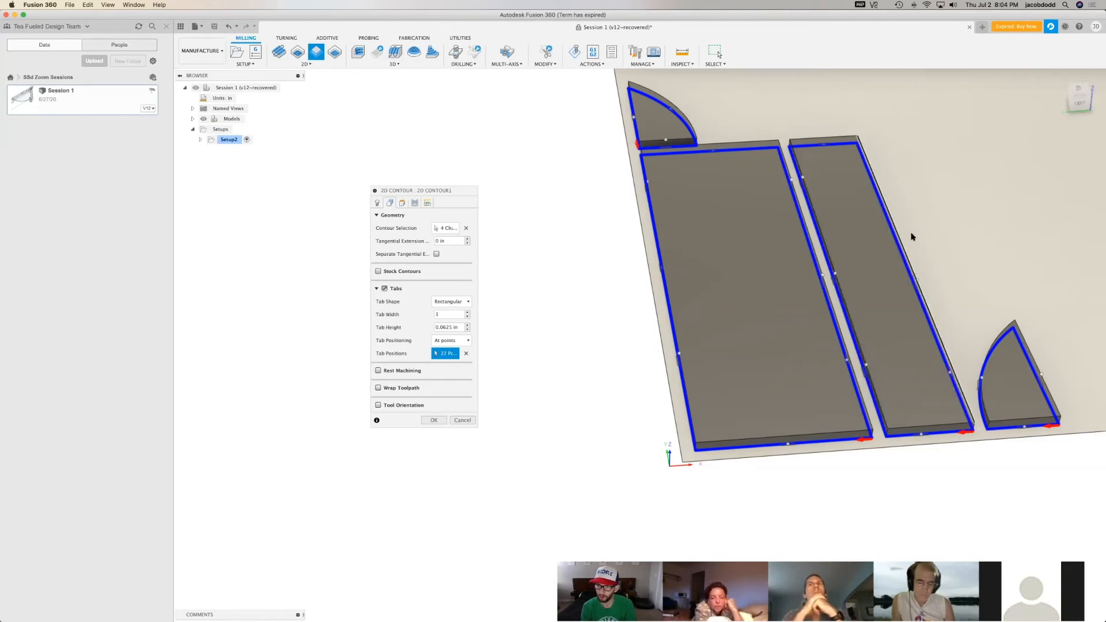
Add an extra tab on the arc of the curved piece beyond the largest panel's far end, close to its corner
scroll(912, 236, "up", 10)
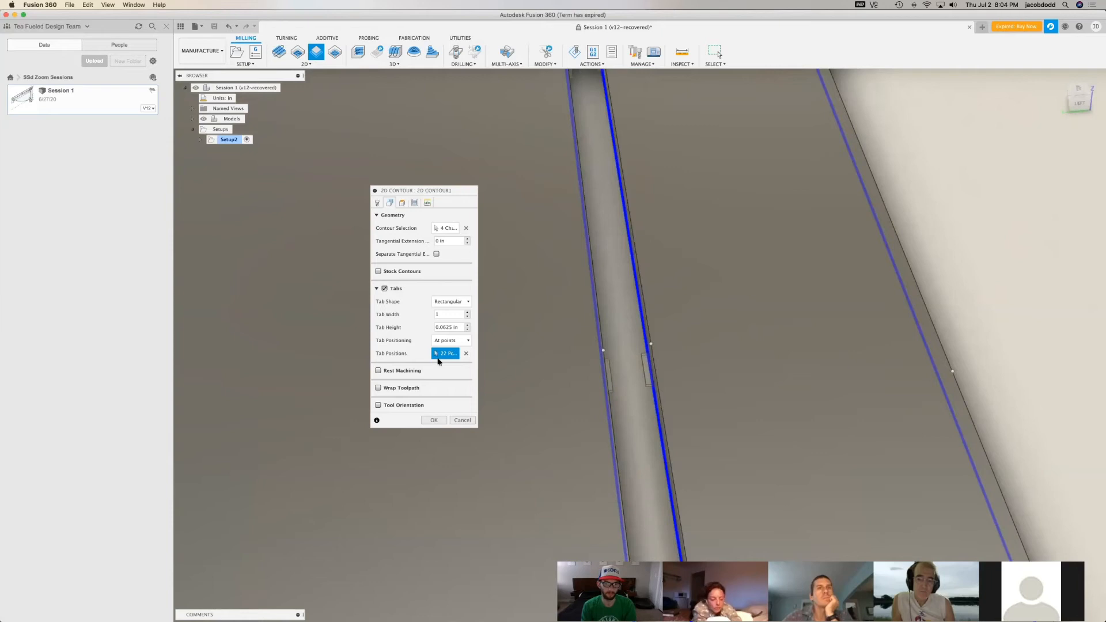
scroll(809, 424, "down", 8)
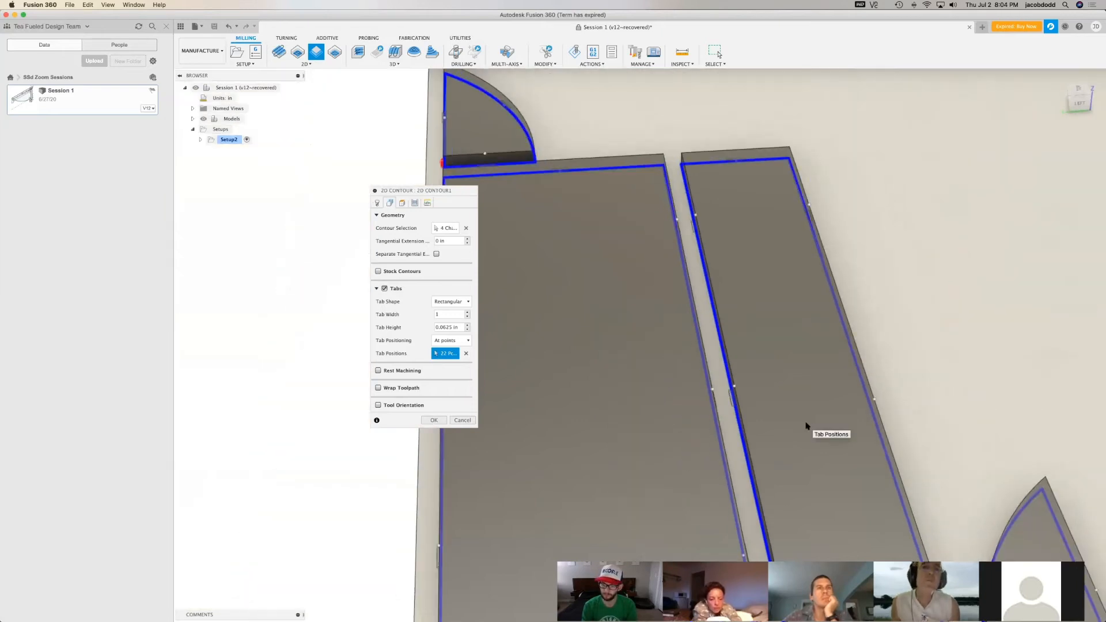
scroll(891, 263, "down", 4)
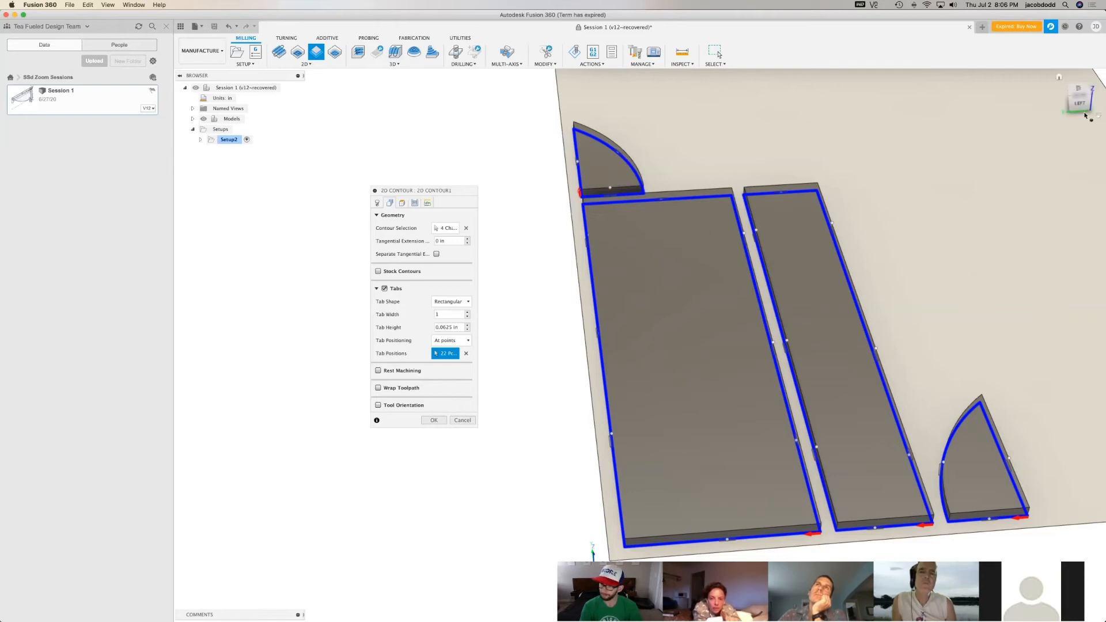
left_click_drag(1084, 110, 855, 168)
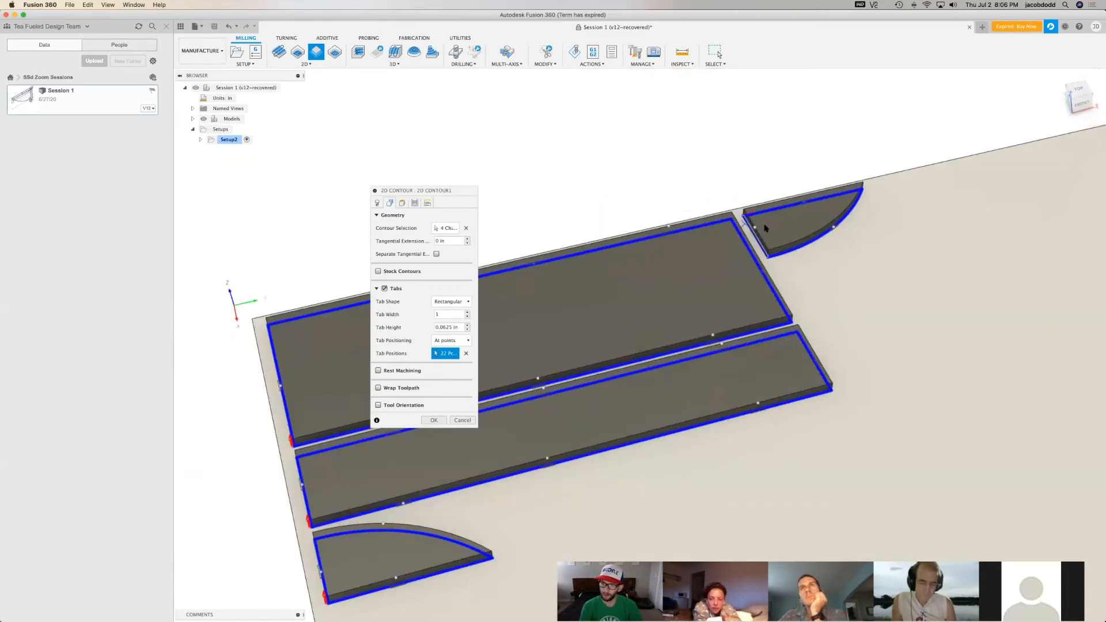
scroll(765, 226, "up", 3)
scroll(751, 258, "up", 5)
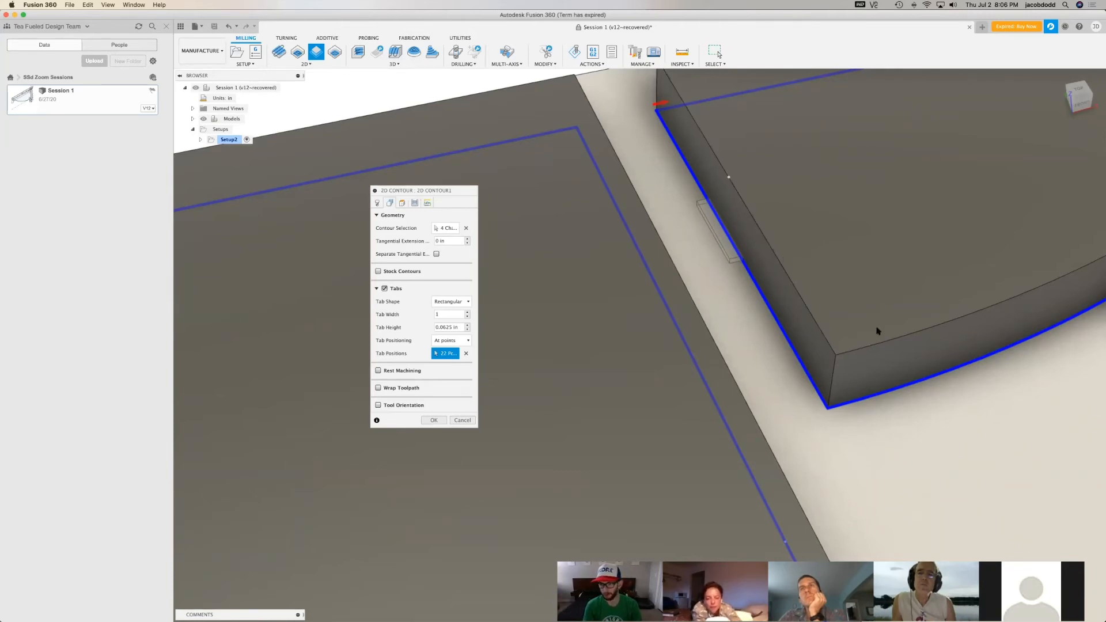
left_click(900, 398)
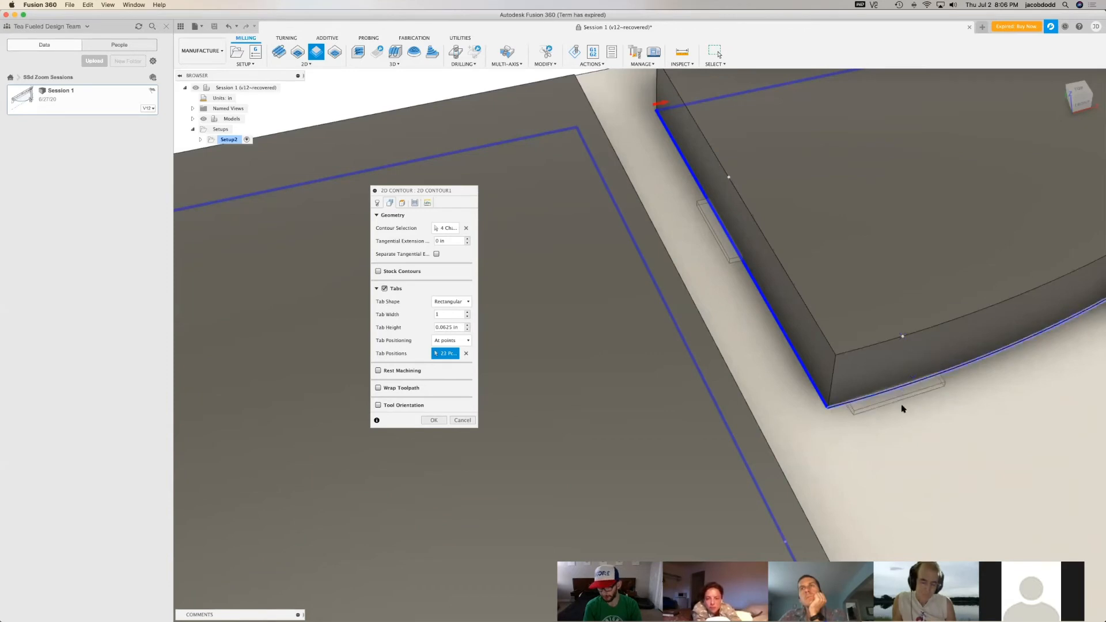
right_click(902, 340)
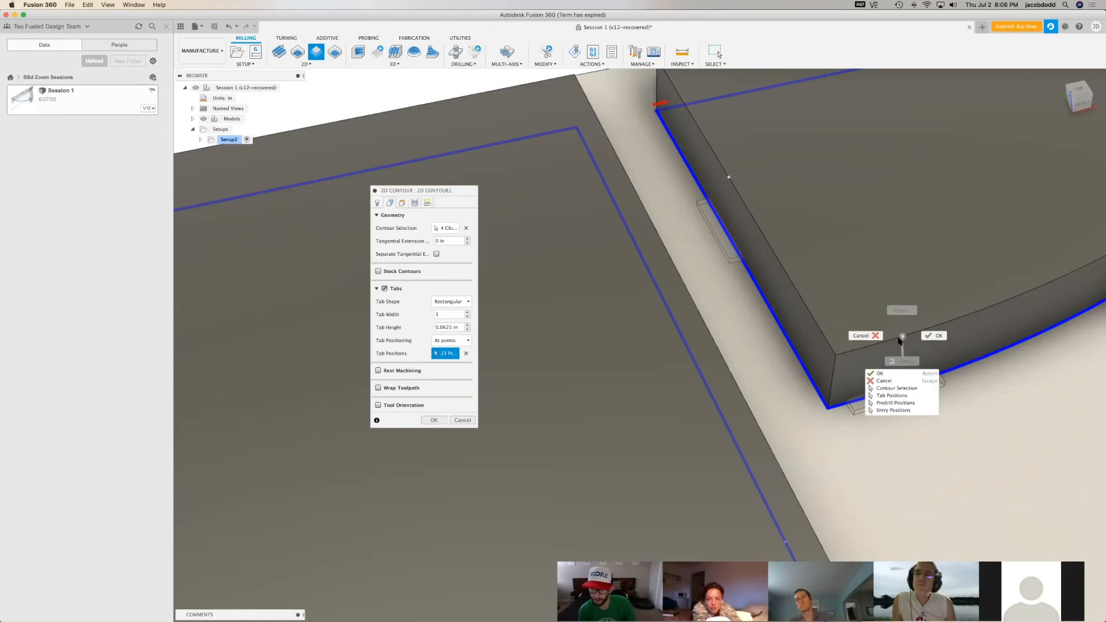
left_click(904, 337)
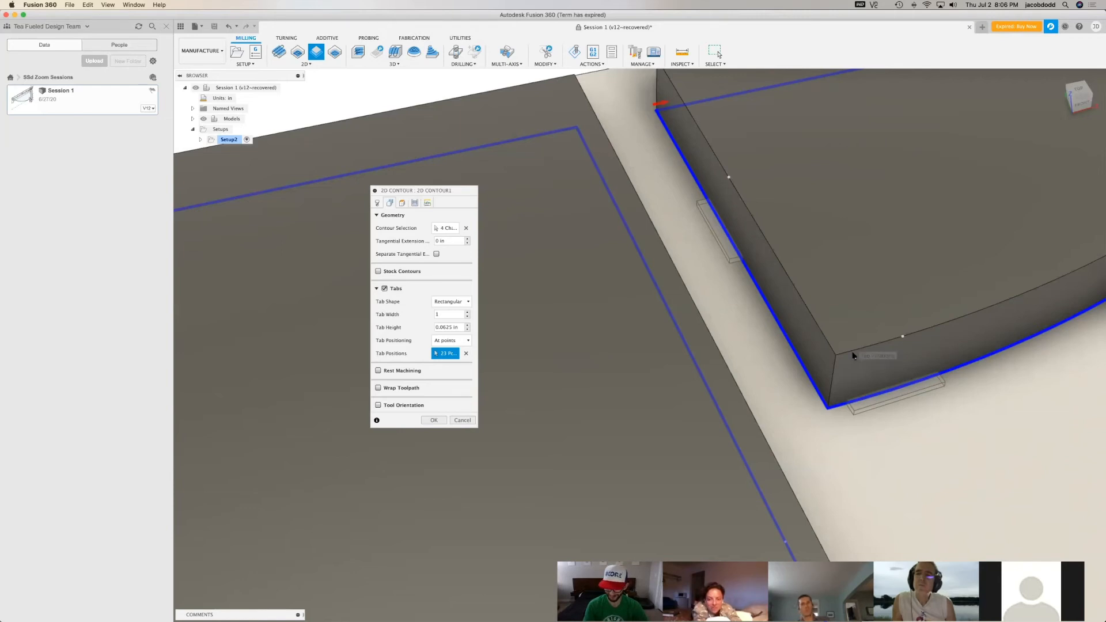
Confirm the 2D contour operation and check the generated toolpath around the four parts
scroll(939, 403, "down", 5)
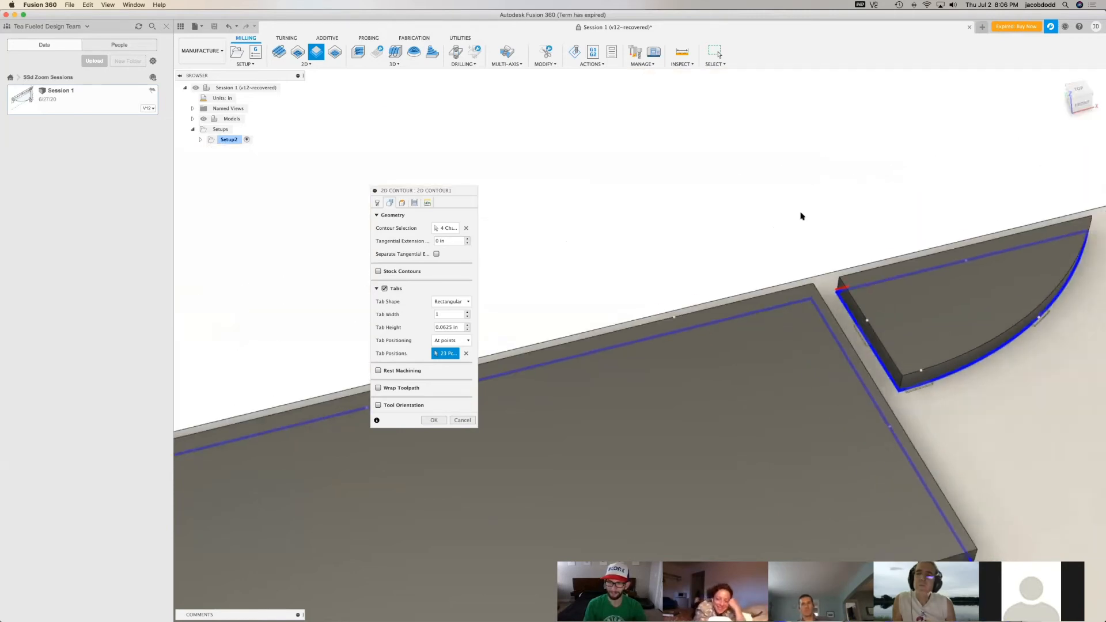
scroll(801, 216, "down", 5)
scroll(1073, 468, "down", 4)
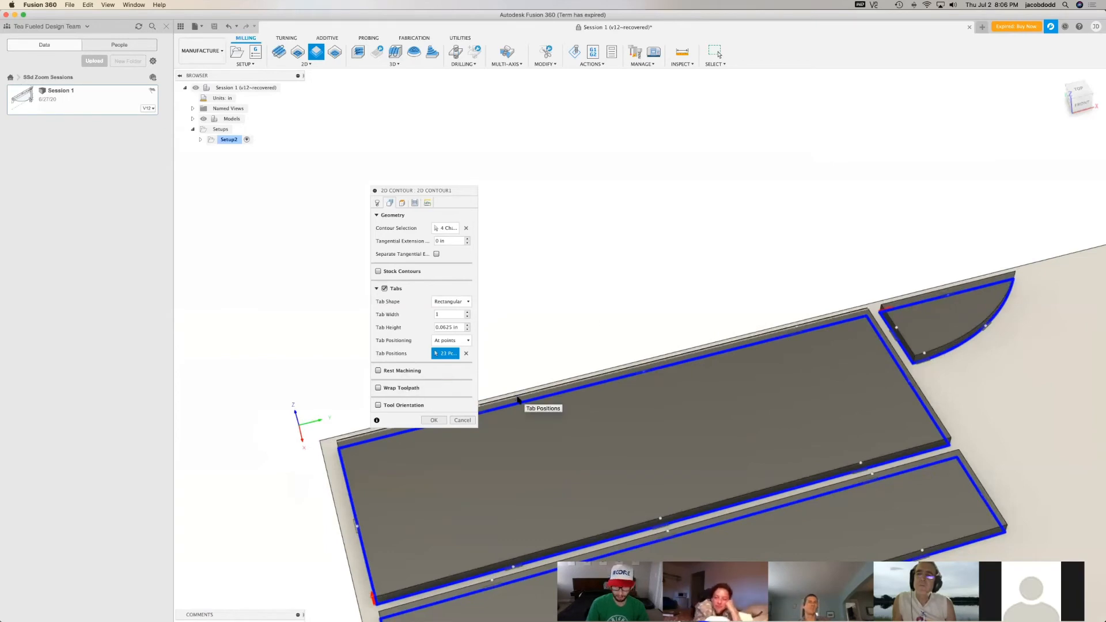
left_click(435, 422)
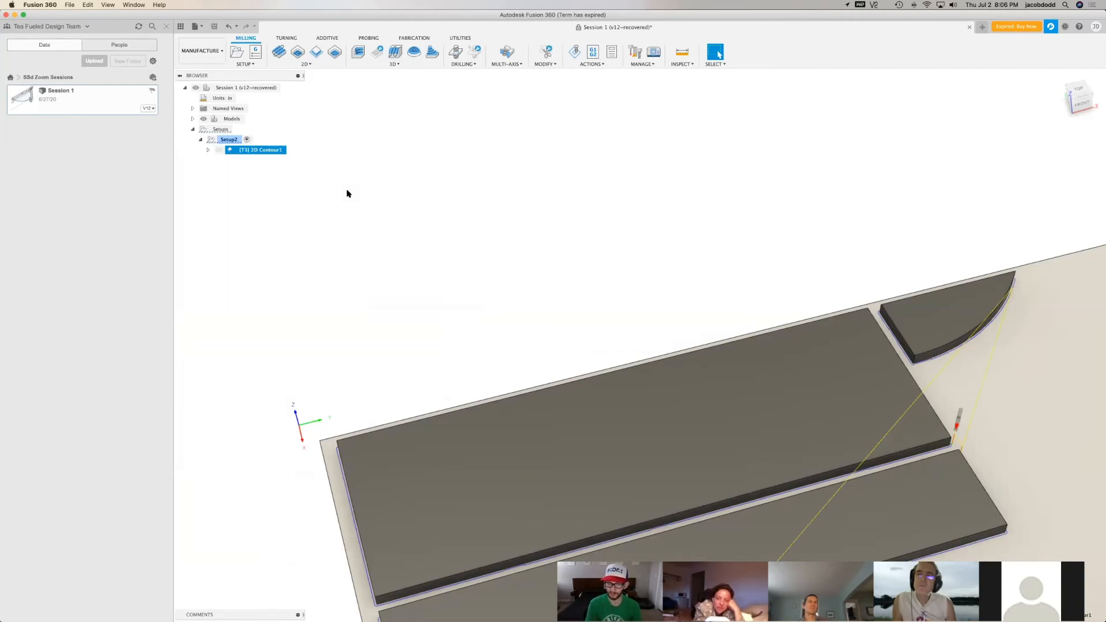
left_click(1071, 96)
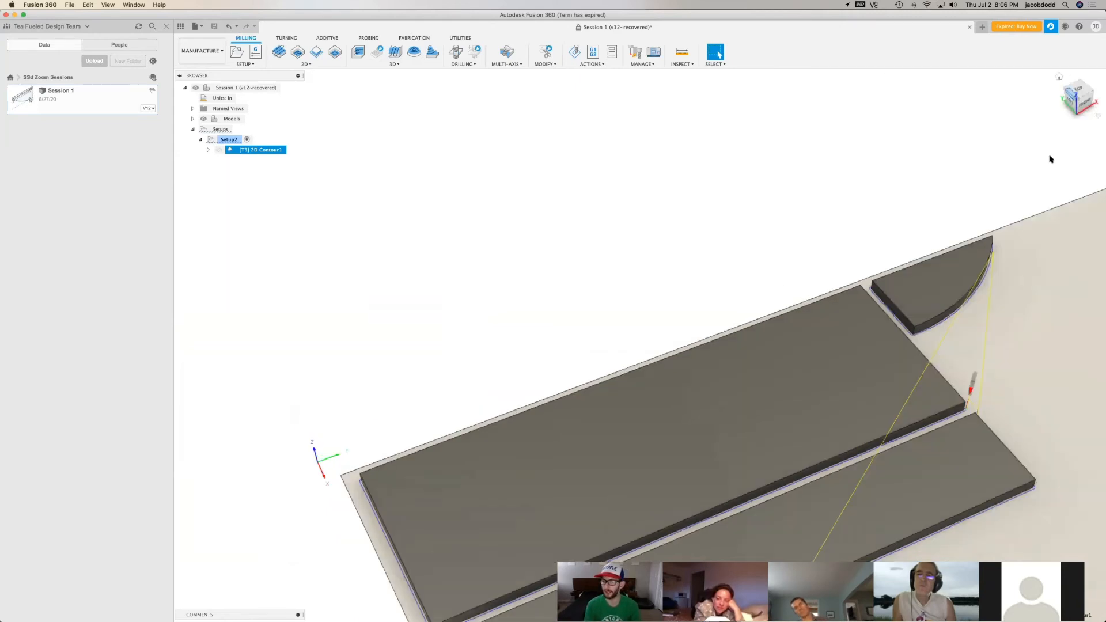
scroll(876, 523, "up", 5)
scroll(892, 523, "down", 3)
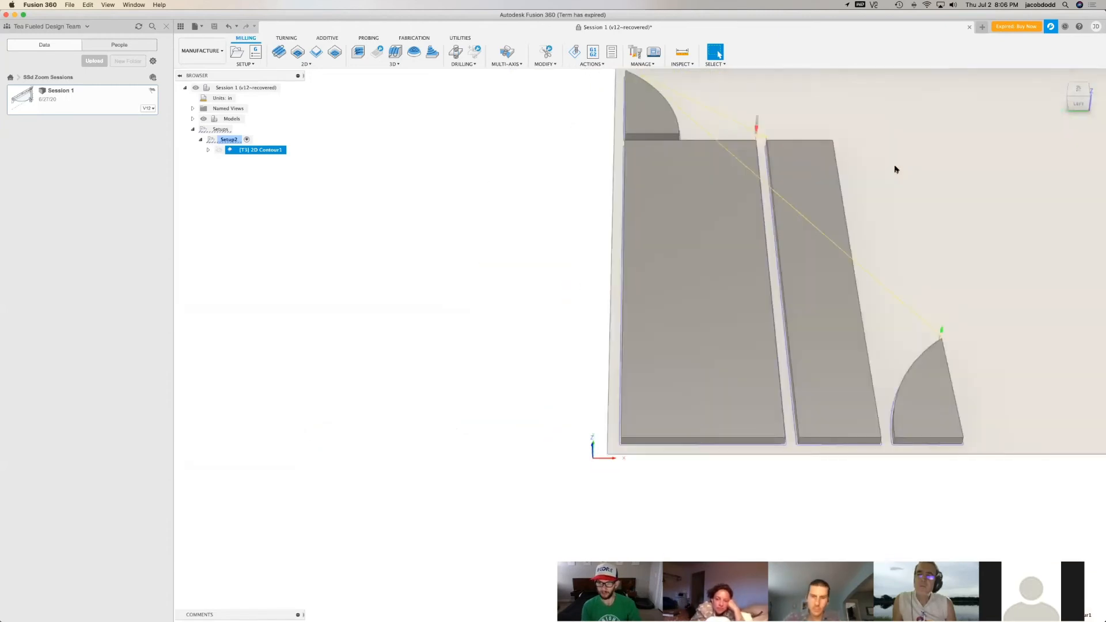
scroll(922, 99, "up", 3)
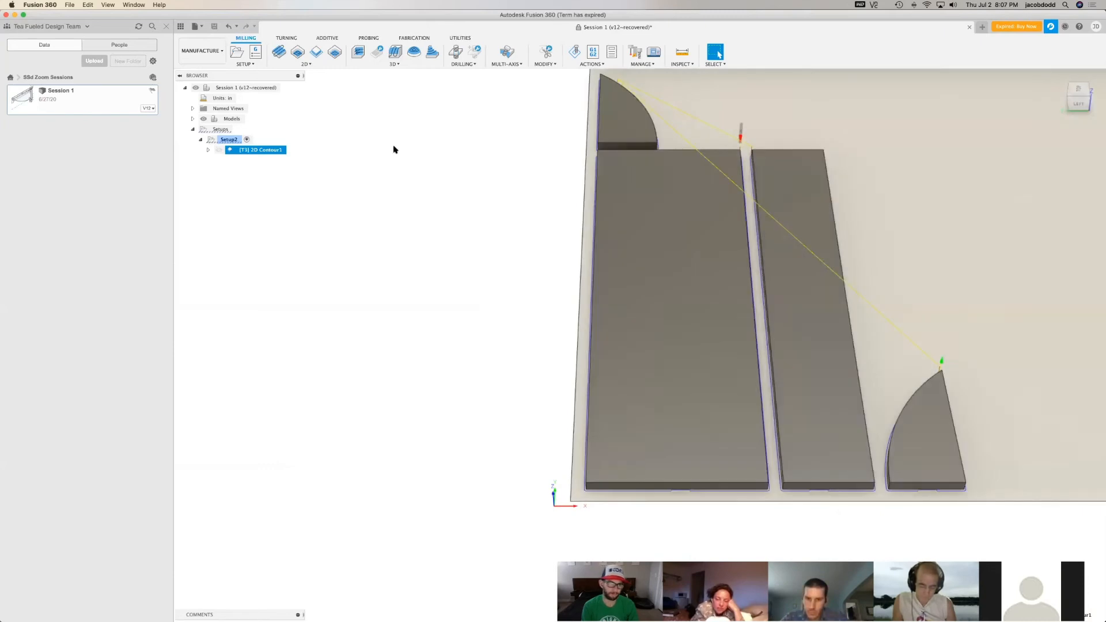
Reopen the 2D contour for editing, review its tab settings and bring up its height settings
right_click(271, 150)
left_click(283, 157)
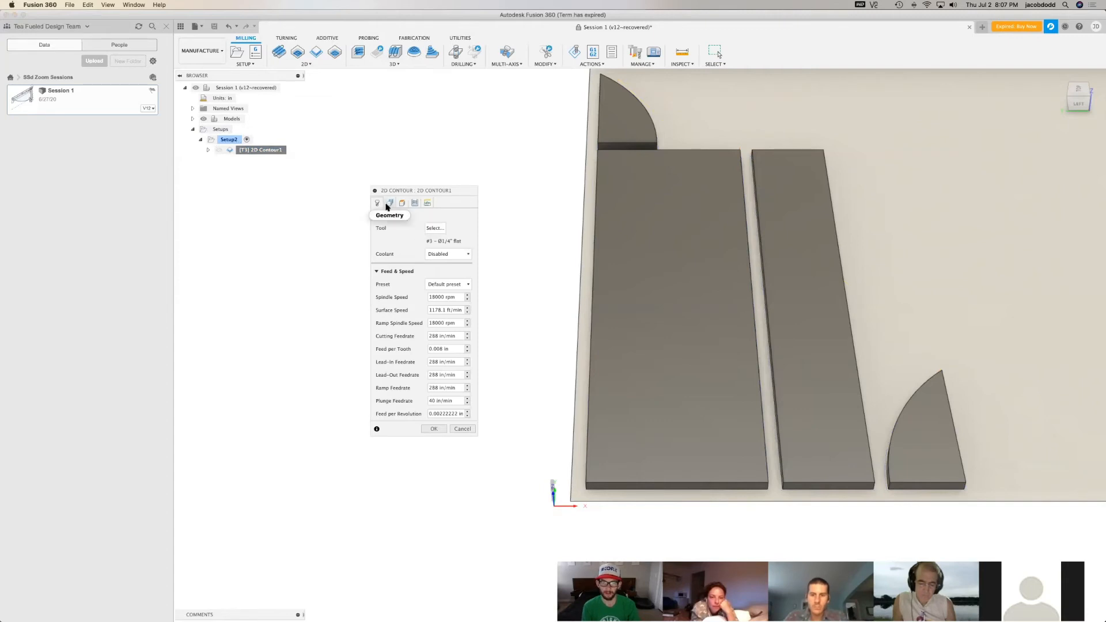
left_click(389, 204)
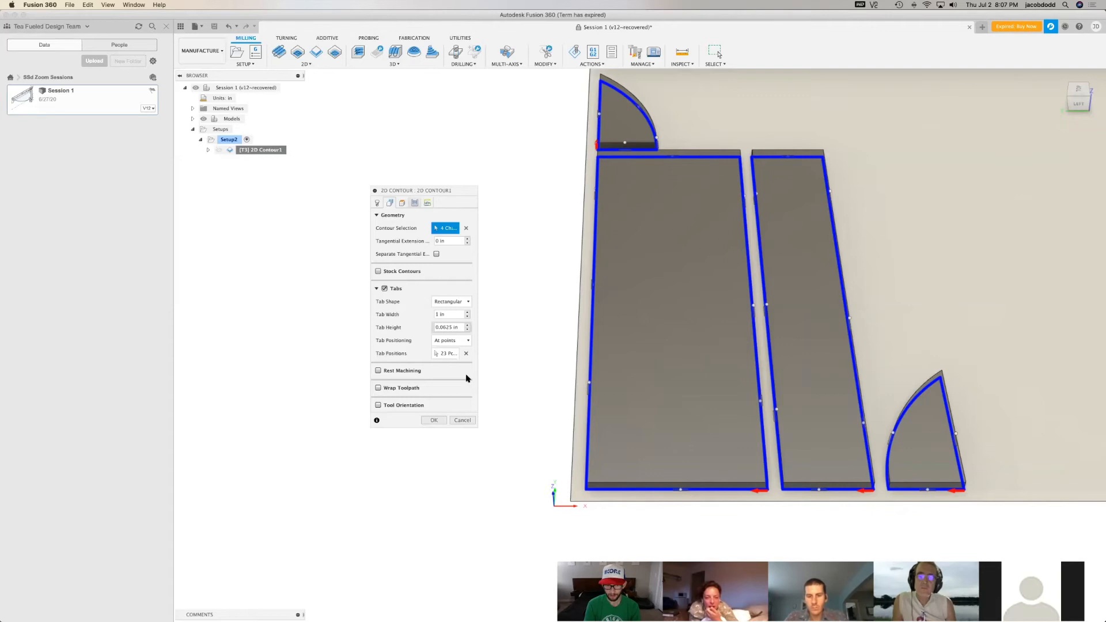
left_click(405, 205)
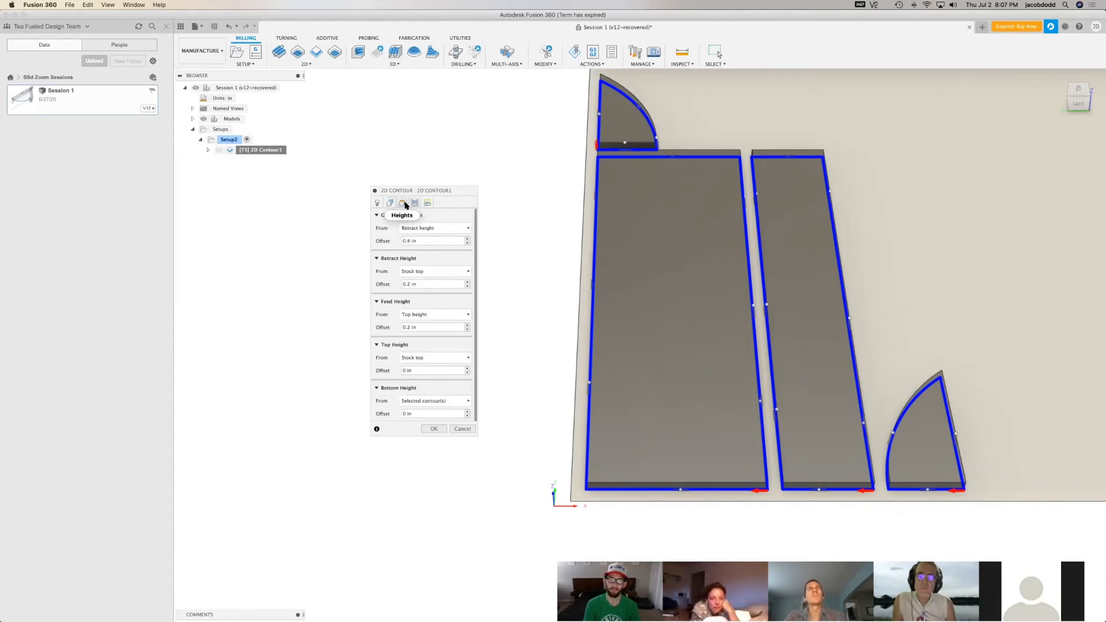
Check the height planes over the stock and set the retract height's offset from the stock top to 0.5 in
mouse_move(636, 343)
middle_mouse_down("shift")
mouse_move(875, 173)
mouse_move(914, 167)
mouse_move(941, 182)
mouse_move(1040, 67)
mouse_move(929, 153)
middle_mouse_up("shift")
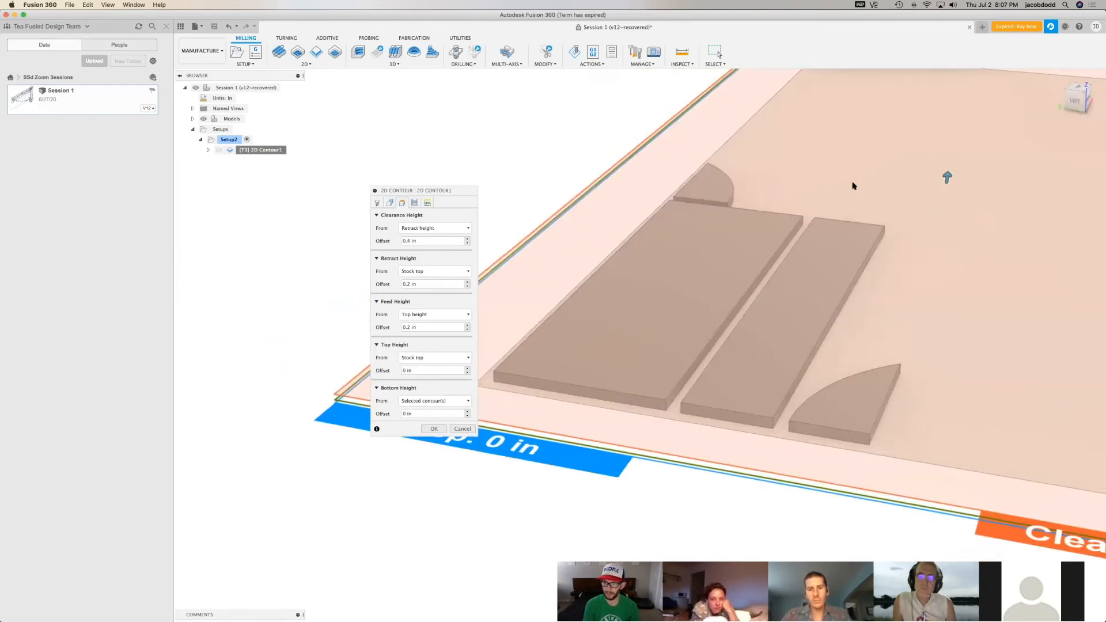
scroll(569, 285, "down", 5)
middle_click_drag(1087, 161, 1050, 171, "shift")
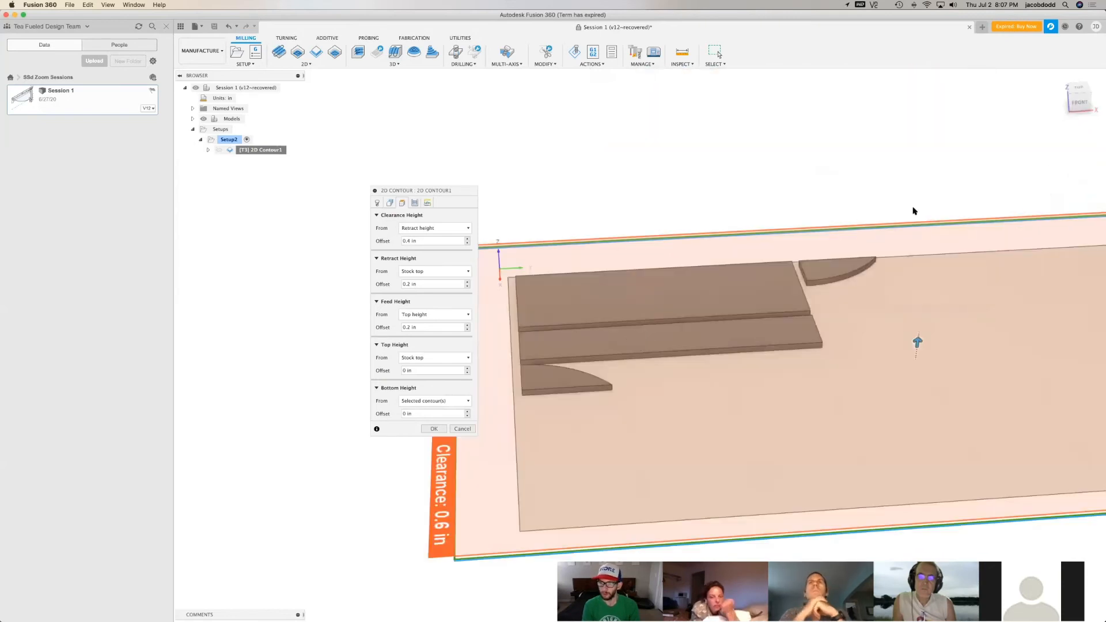
left_click(1072, 91)
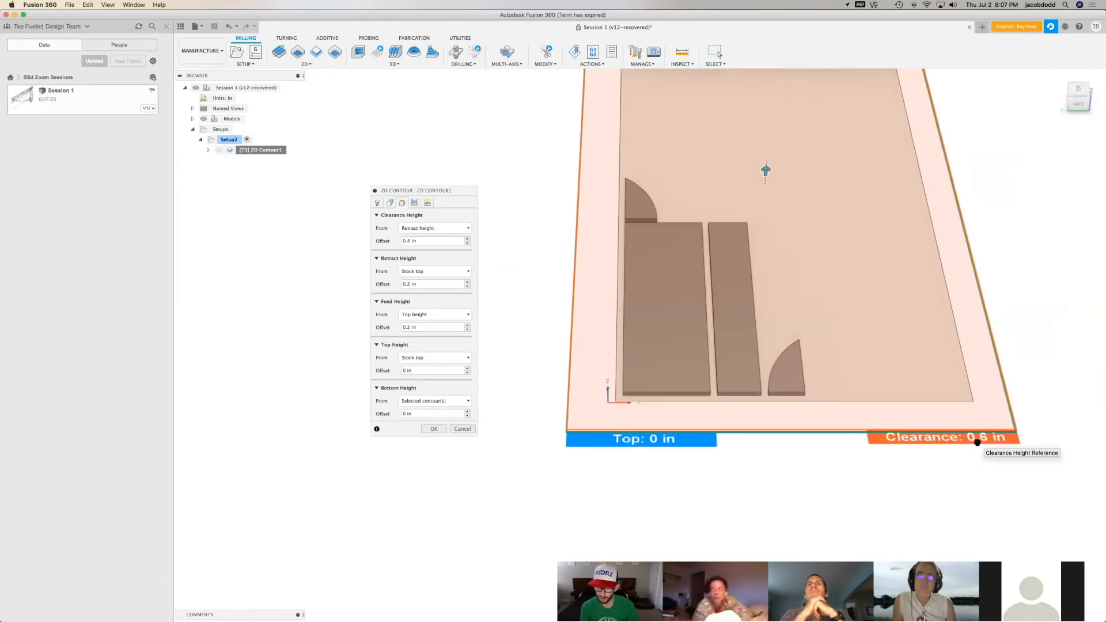
scroll(921, 506, "down", 1)
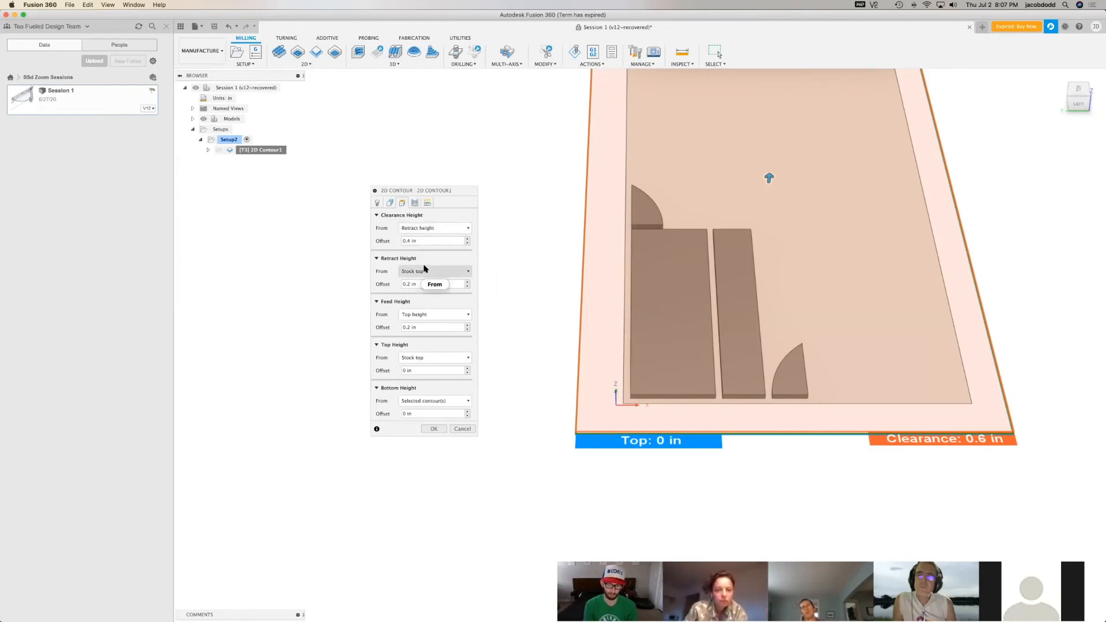
mouse_move(425, 269)
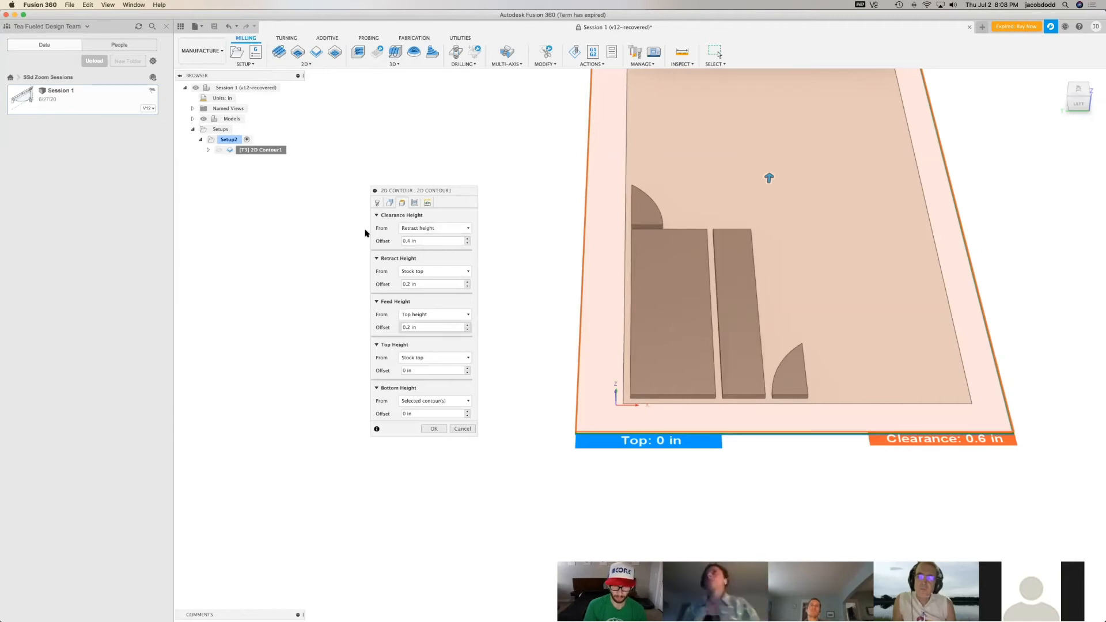
left_click(468, 283)
left_click(468, 282)
left_click(468, 283)
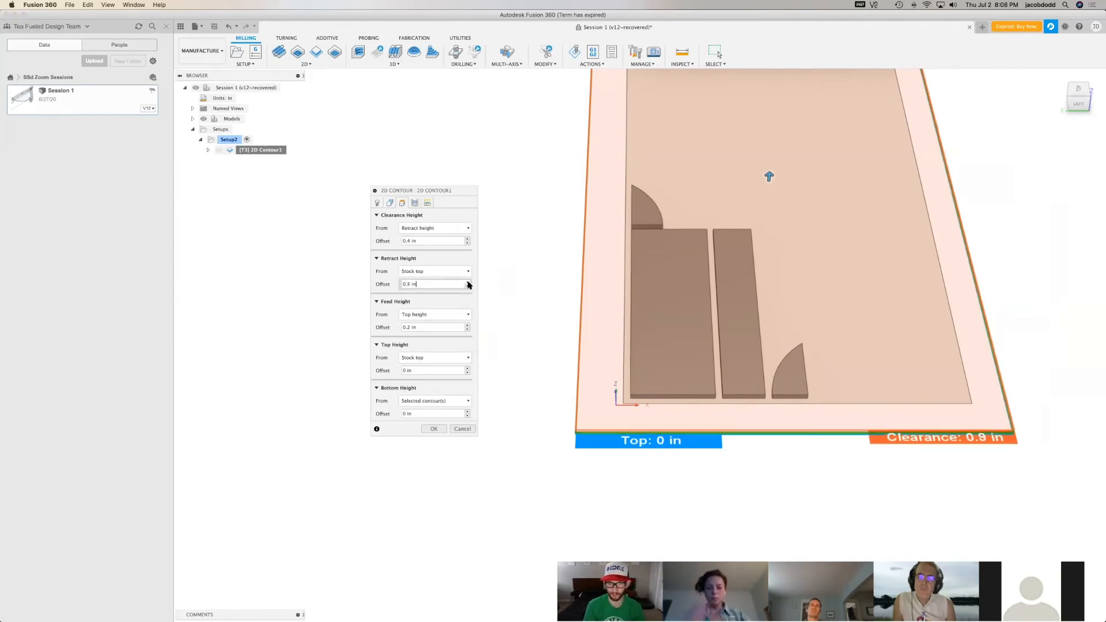
Set the clearance height's offset from the retract height to 0.5 in and the feed height's offset from the top height to 0.4 in
left_click(468, 239)
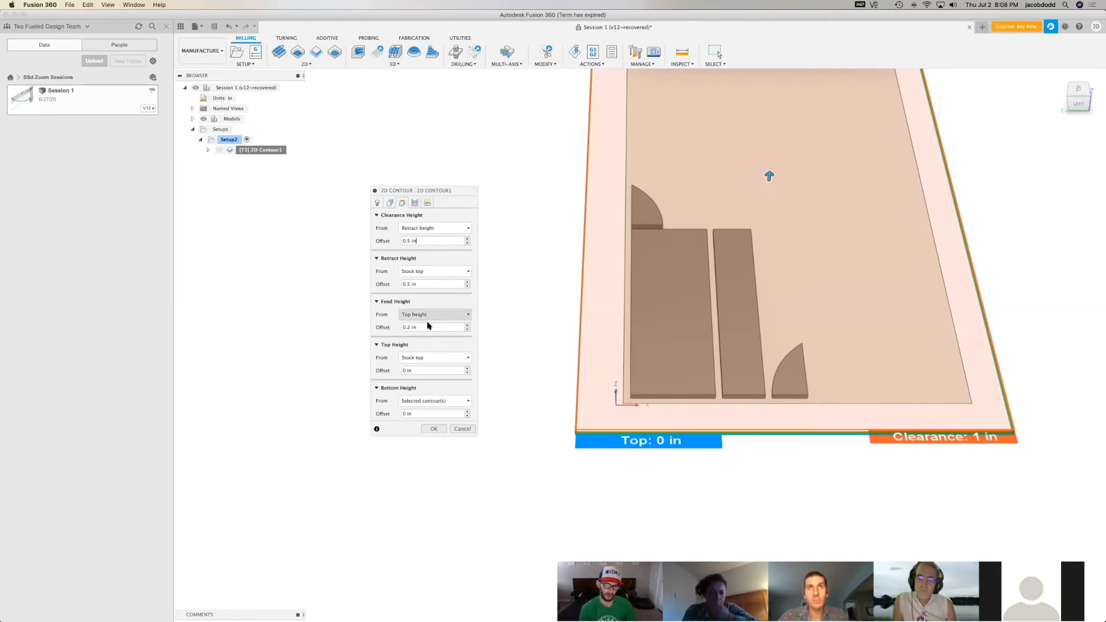
left_click(466, 325)
left_click(466, 325)
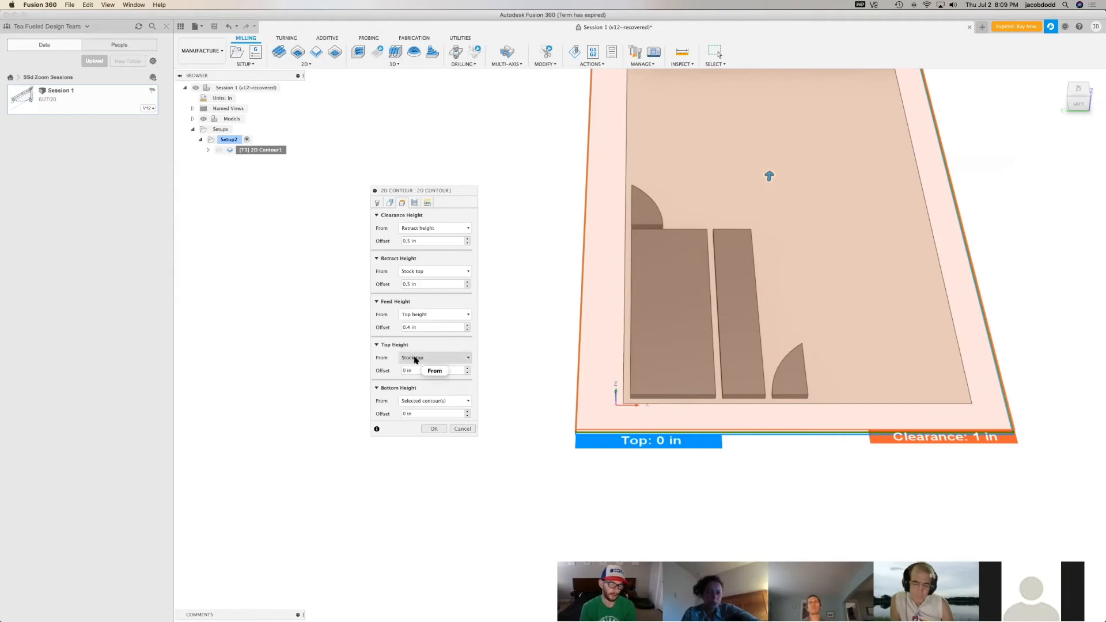
Reference the 2D contour's bottom height from the stock bottom and check the bottom plane against the stock
mouse_move(414, 360)
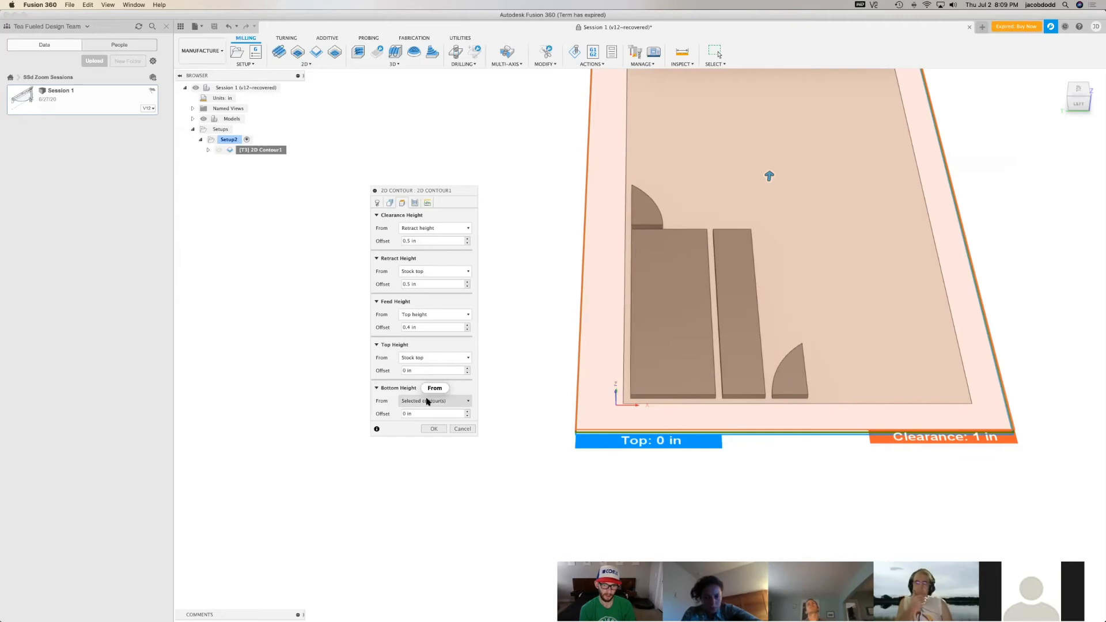
mouse_move(434, 402)
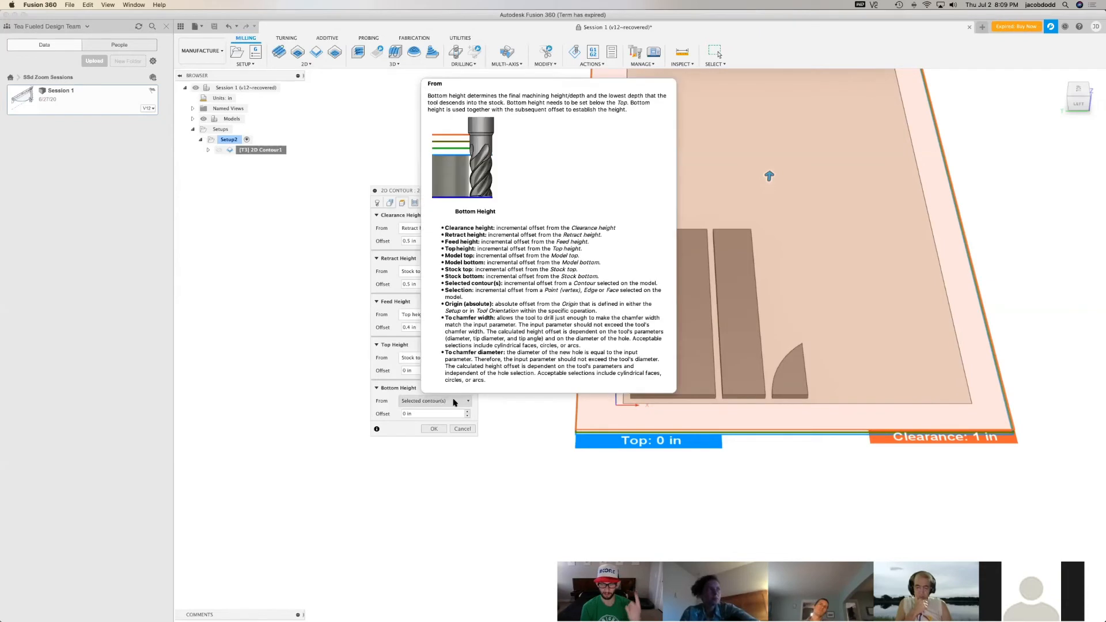
left_click(455, 403)
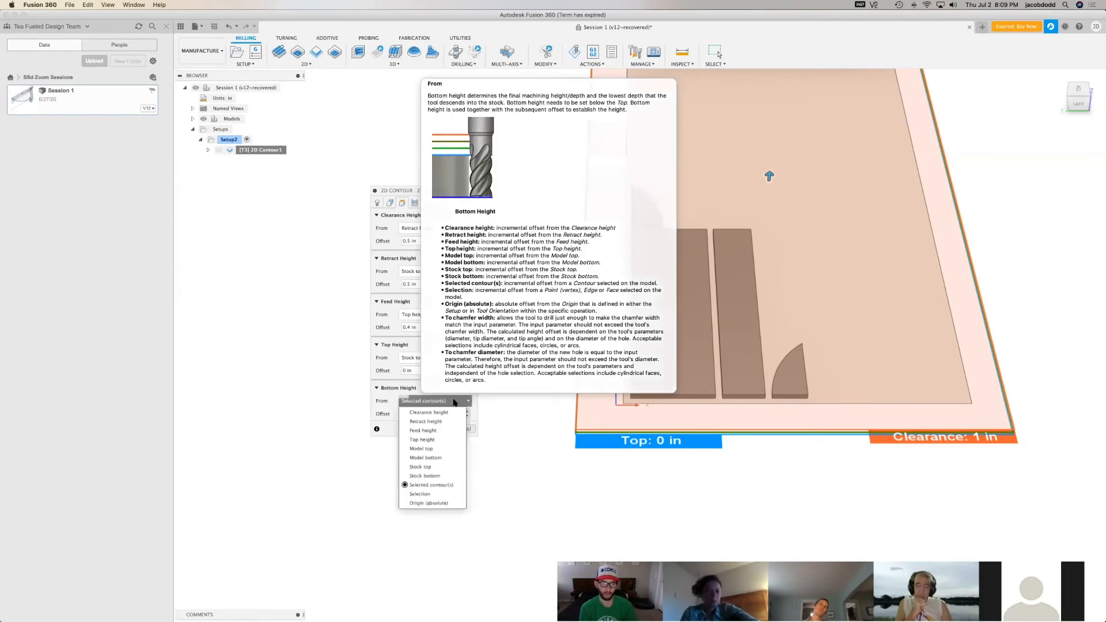
left_click(437, 477)
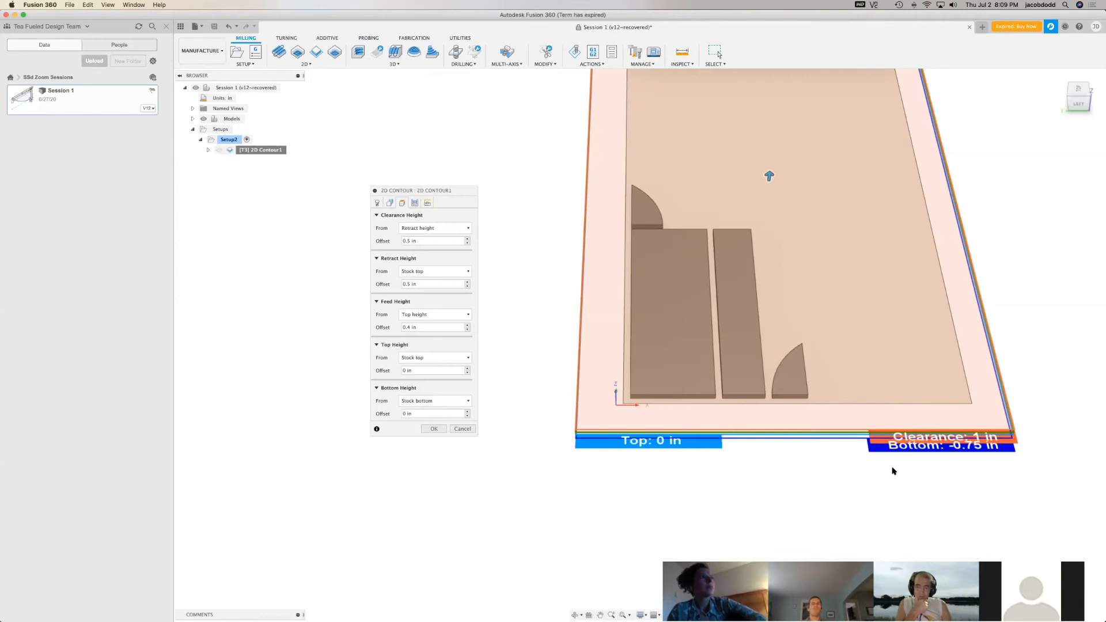
scroll(893, 472, "up", 1)
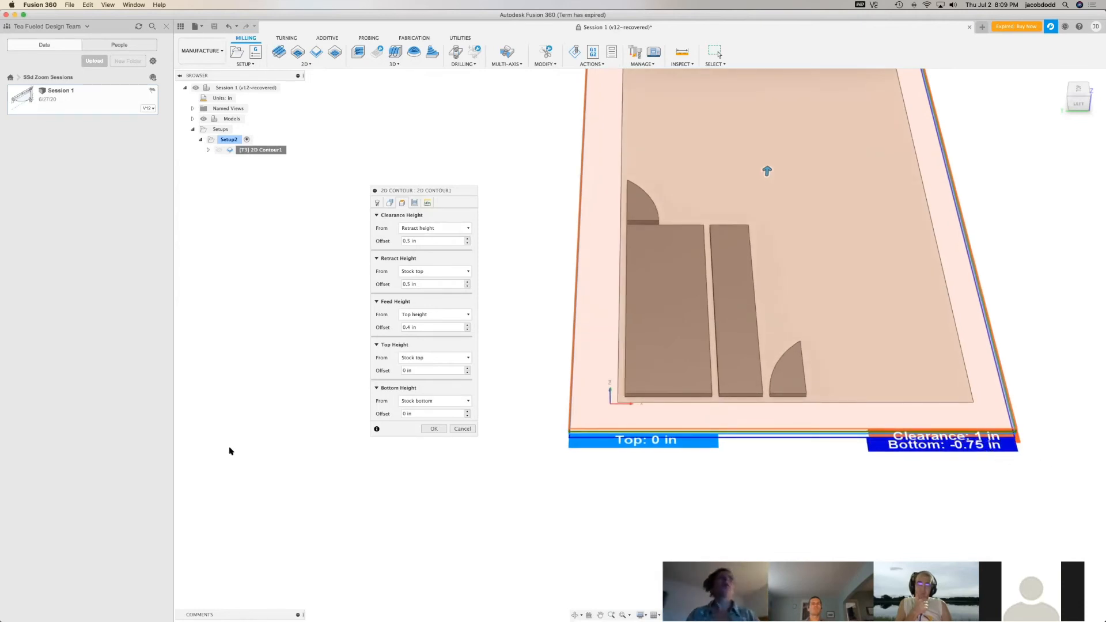
Switch the bottom height reference to the selected contours for comparison, and return it to the stock bottom
mouse_move(424, 403)
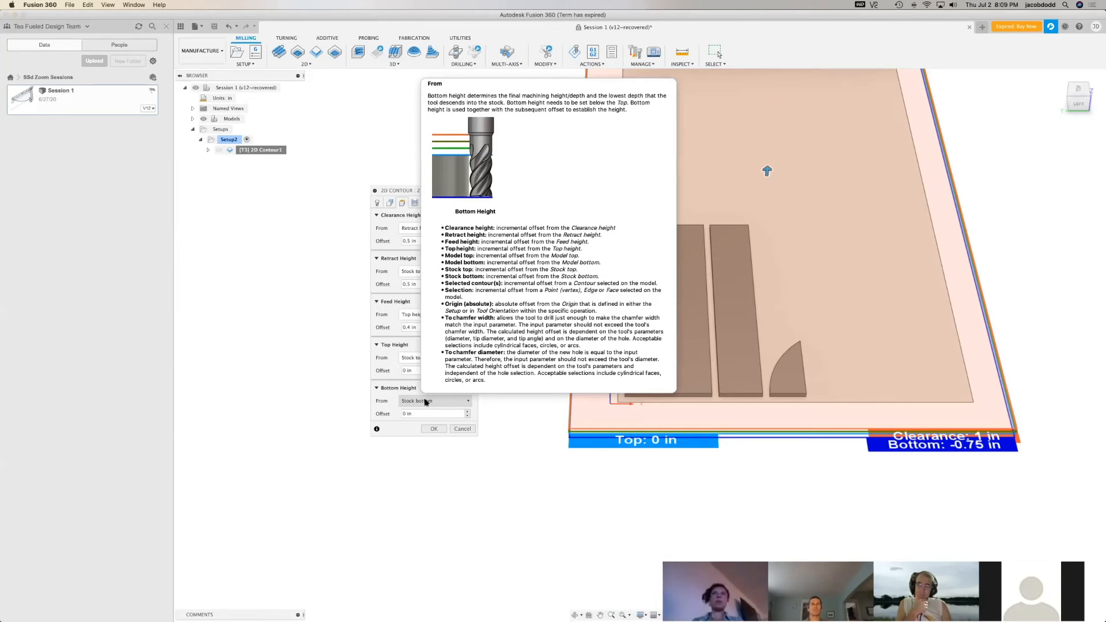
left_click(425, 402)
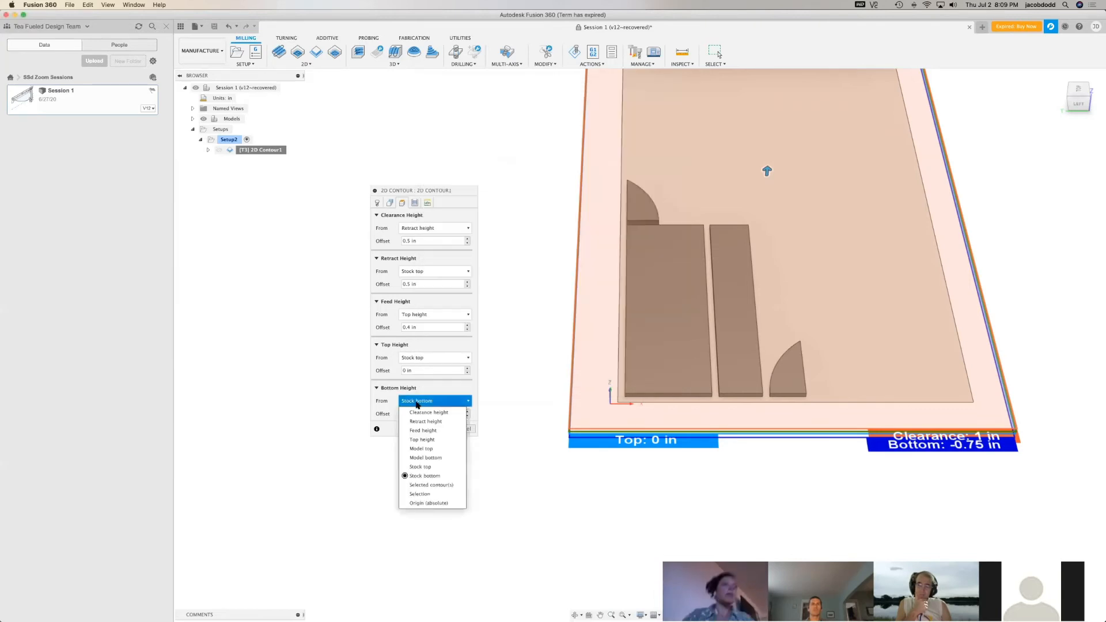
left_click(441, 486)
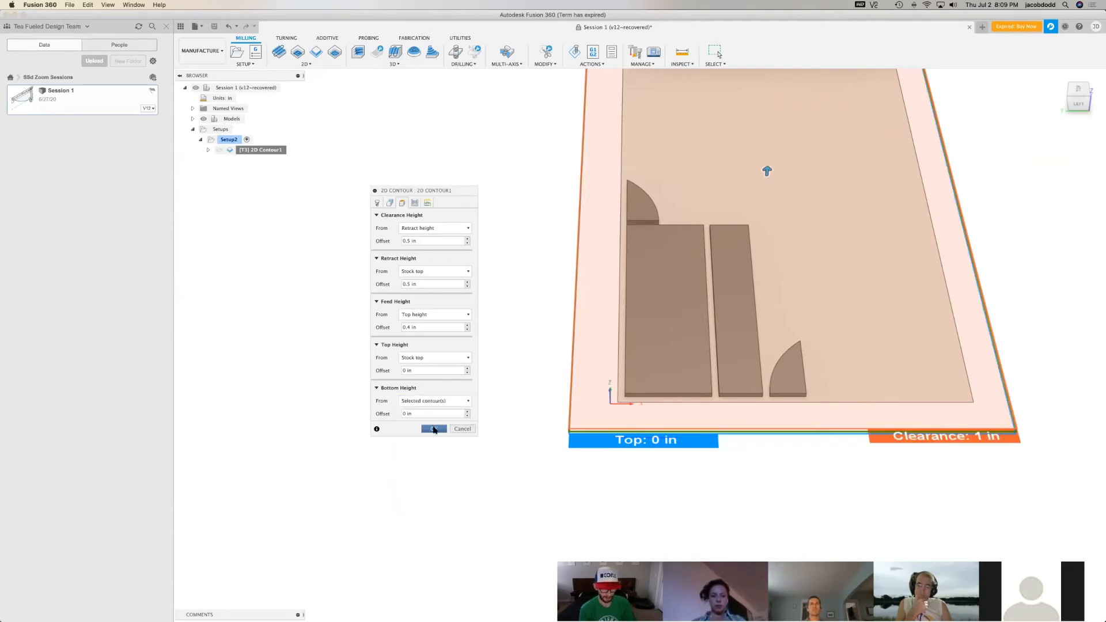
left_click(437, 401)
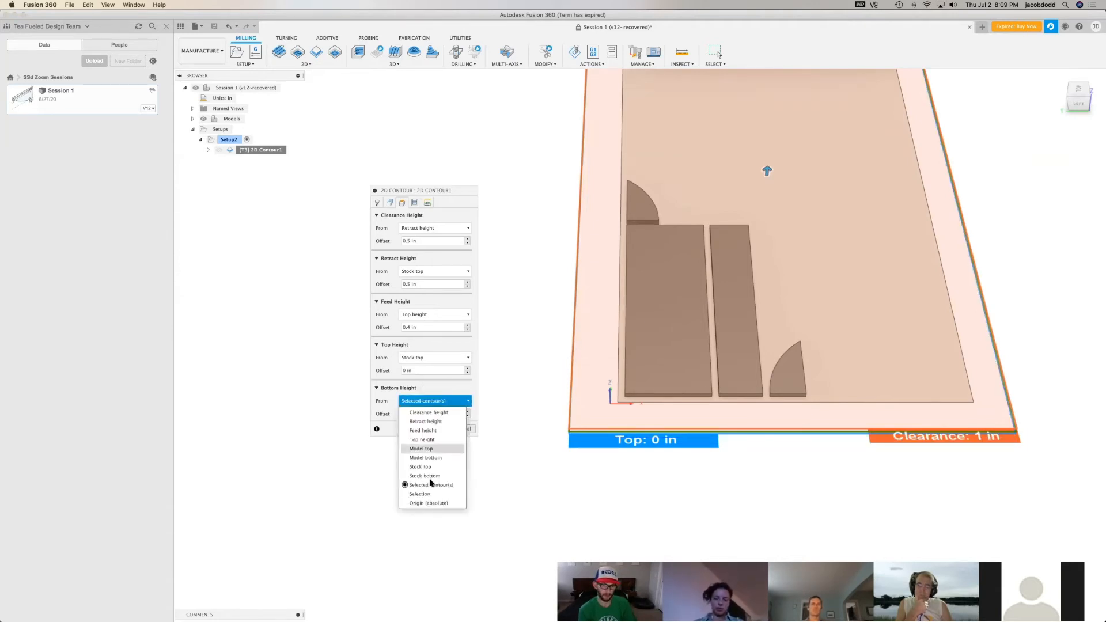
left_click(435, 474)
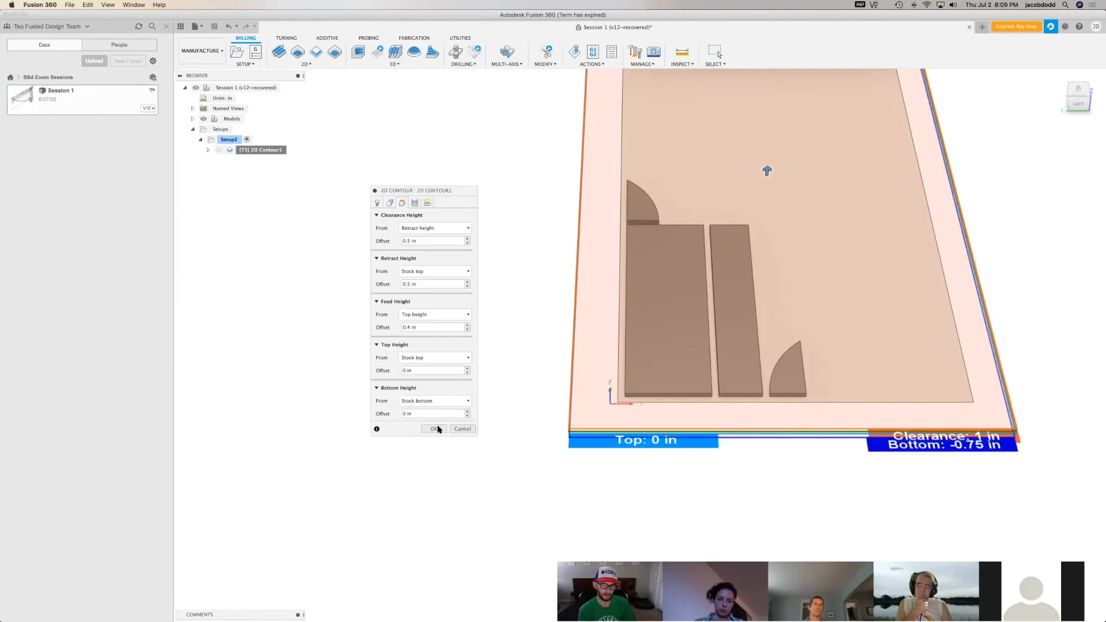
Bring up the 2D contour's passes settings and review the explanation of the tolerance option
left_click(415, 203)
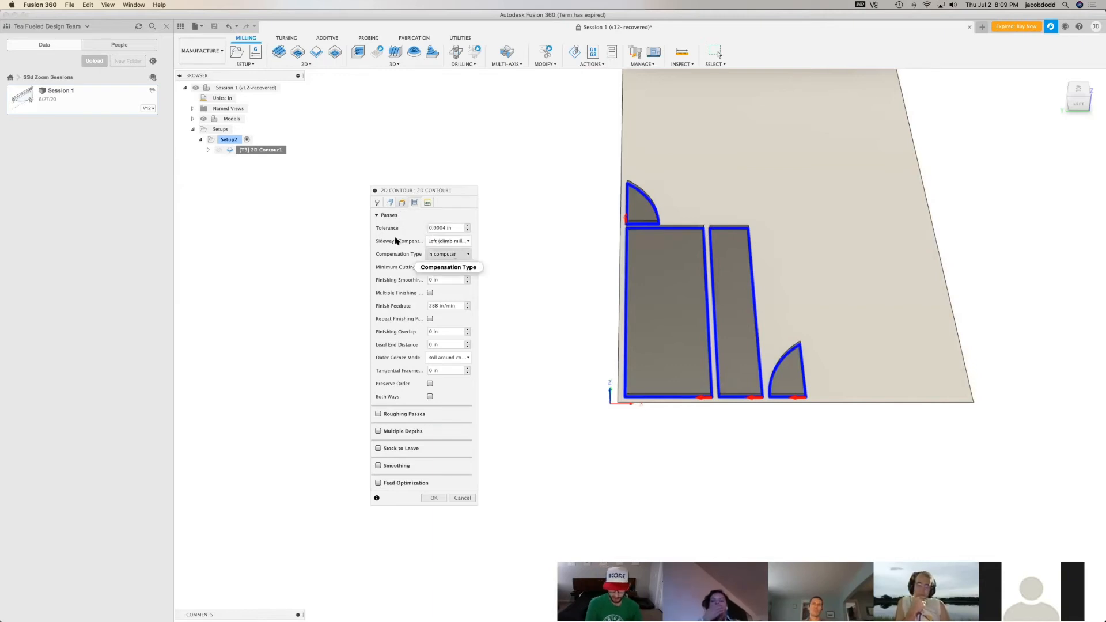
scroll(688, 208, "up", 2)
scroll(689, 209, "up", 3)
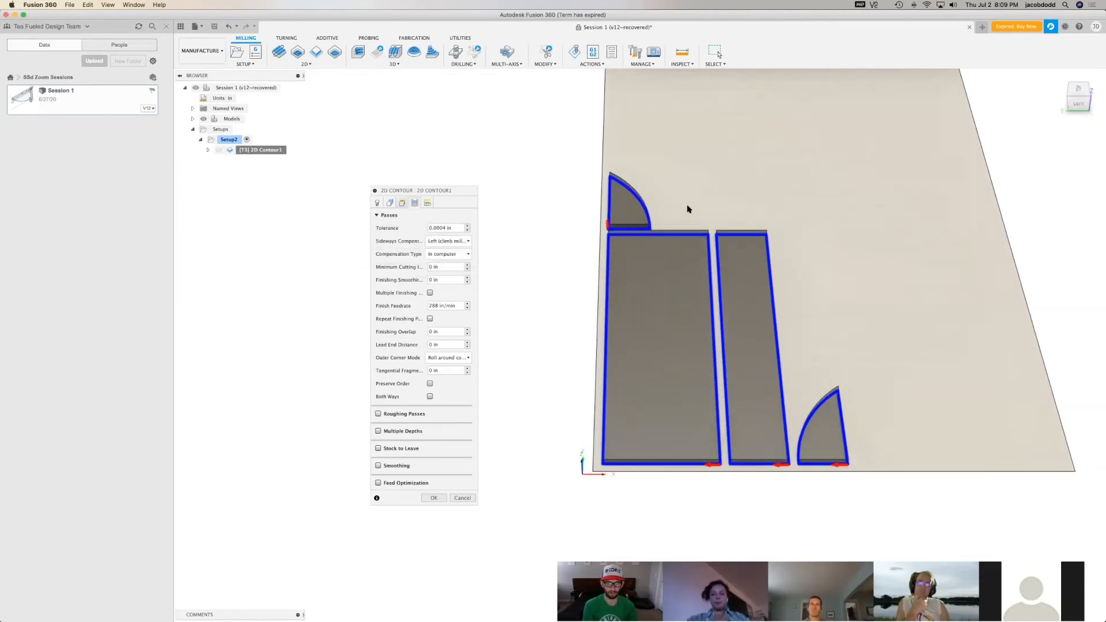
scroll(776, 509, "up", 2)
scroll(719, 182, "up", 1)
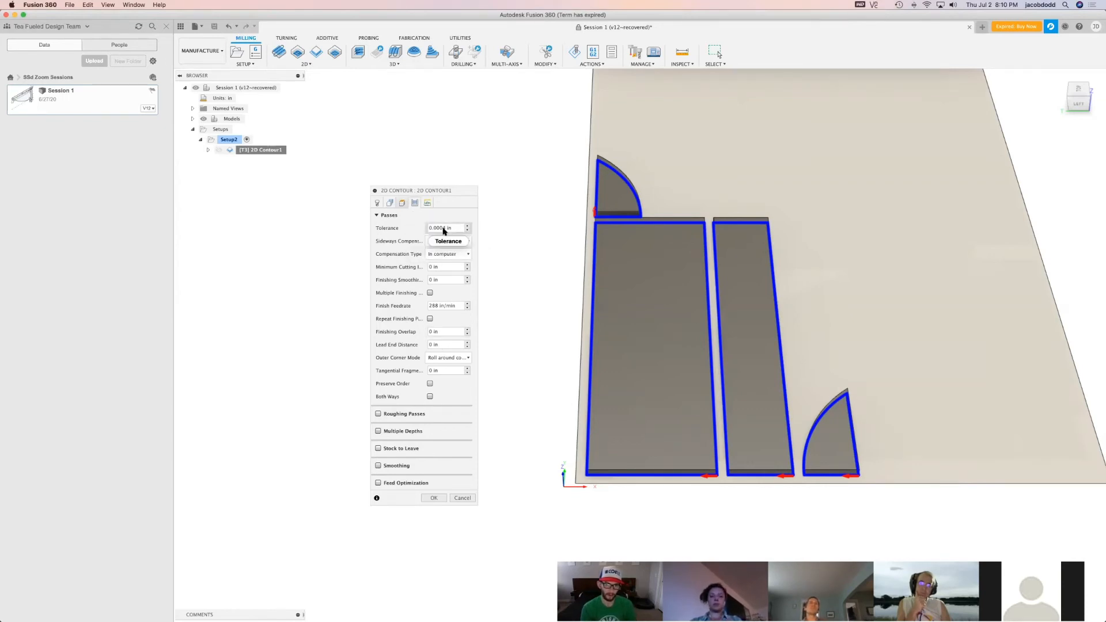
mouse_move(445, 231)
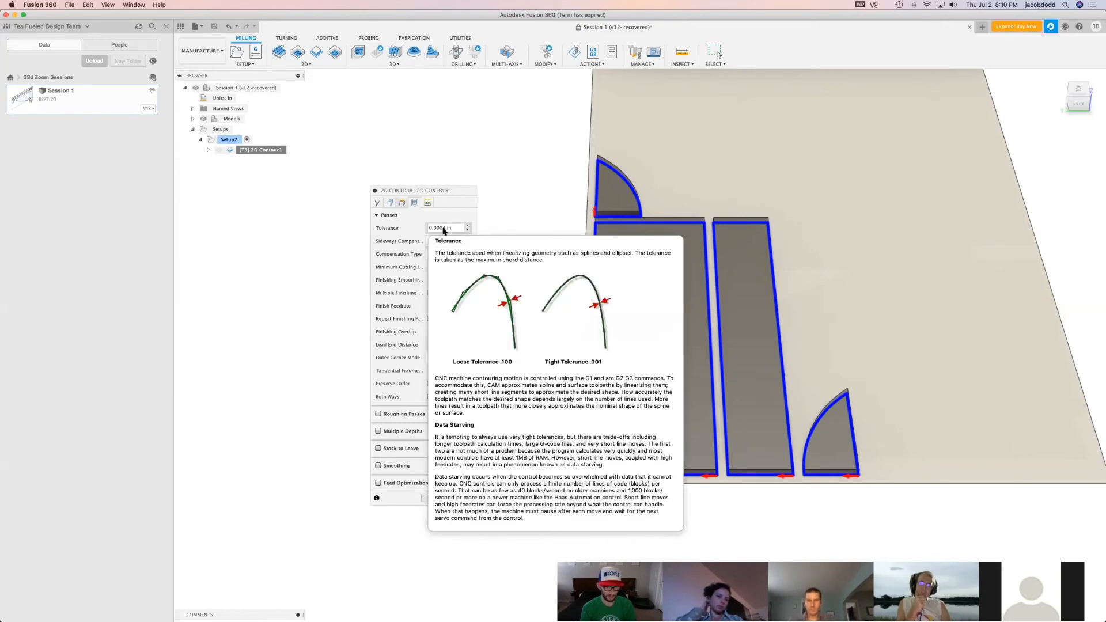
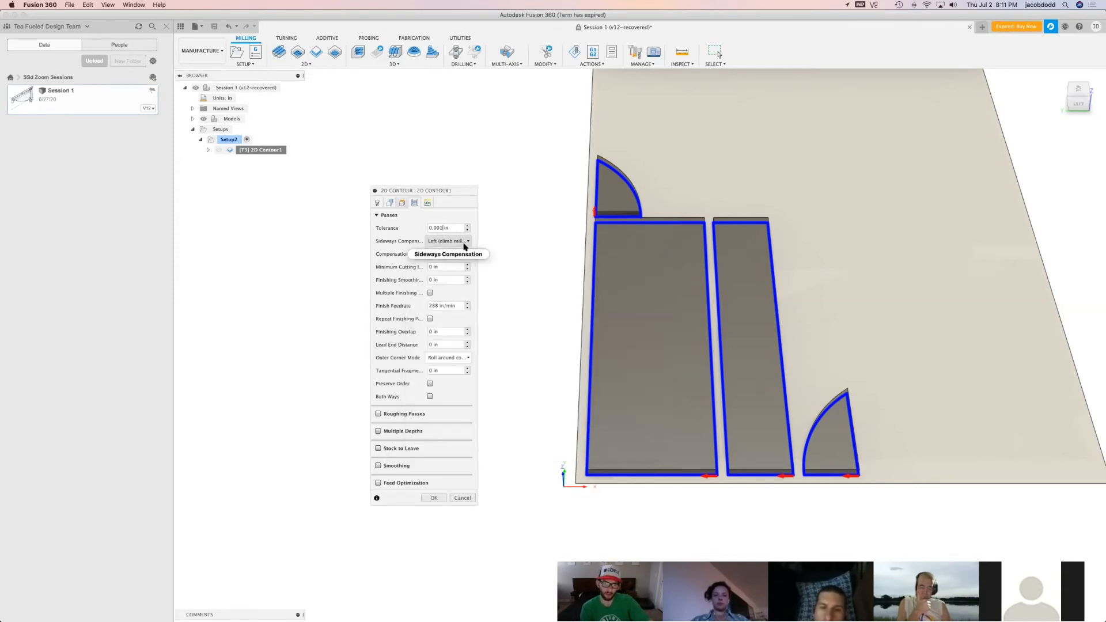
Compare right (conventional milling) with left (climb milling) sideways compensation for the 2D contour, ending on left
left_click(448, 251)
left_click(448, 241)
left_click(442, 263)
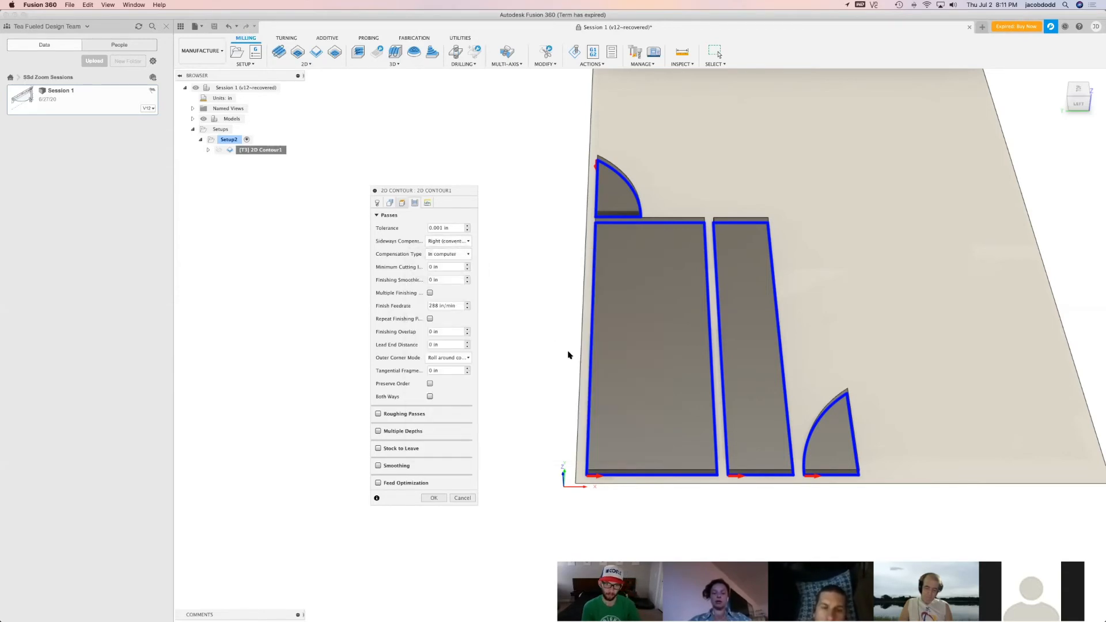
left_click(432, 241)
left_click(434, 254)
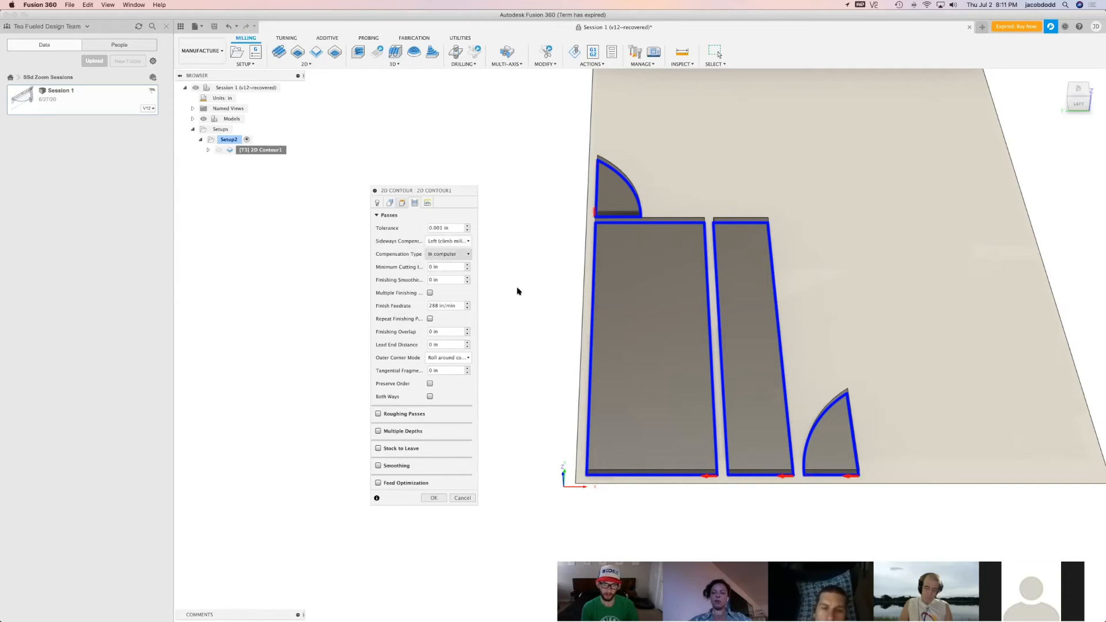
mouse_move(469, 244)
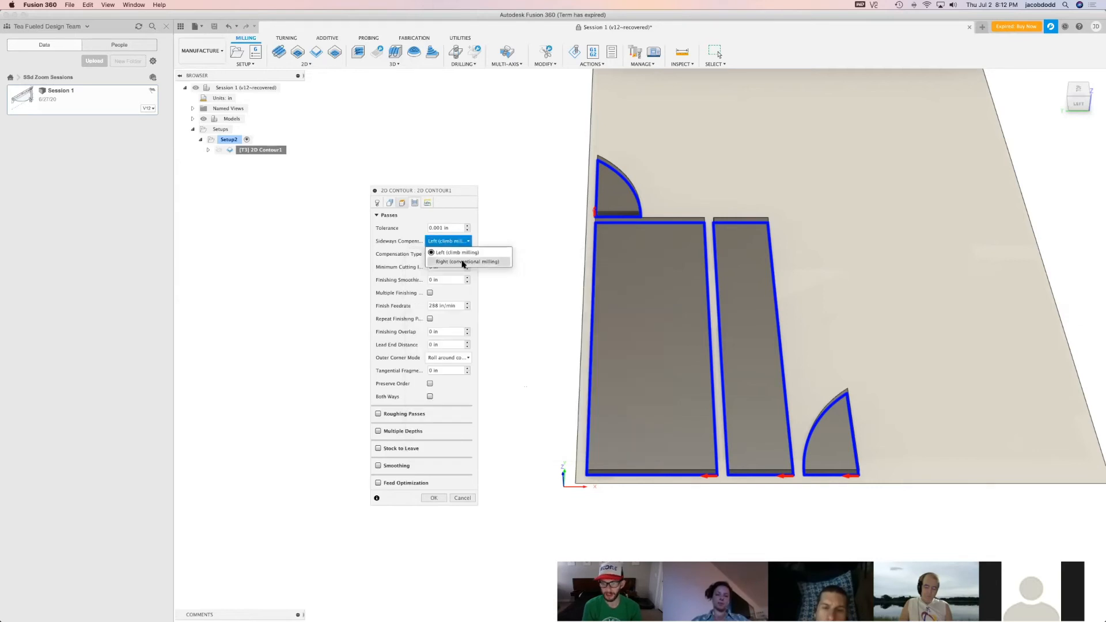
left_click(463, 263)
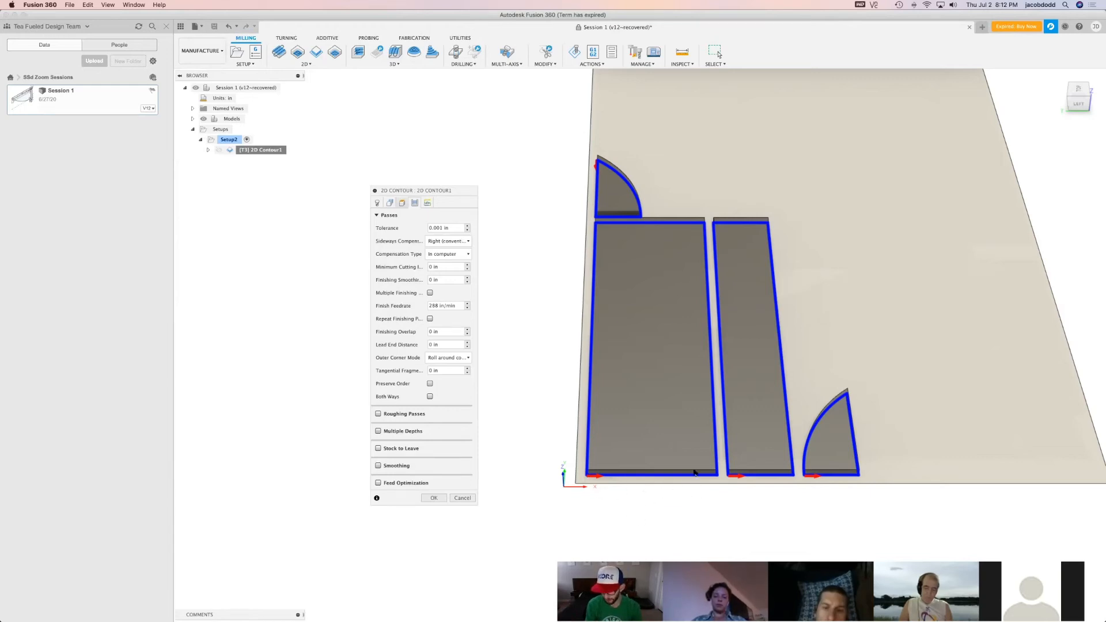
left_click(459, 244)
left_click(458, 257)
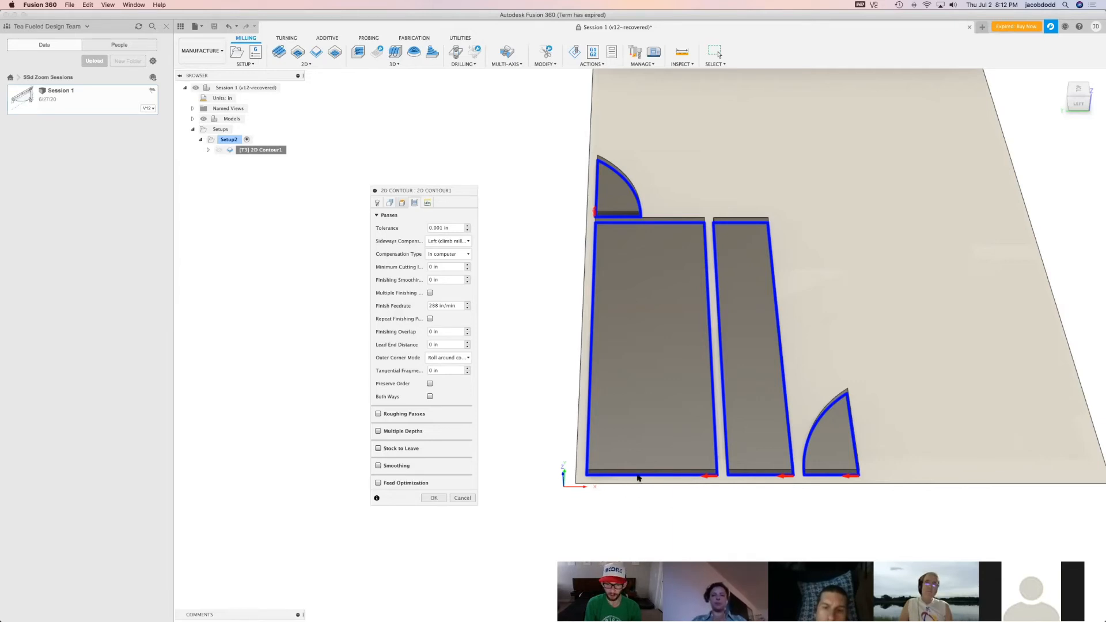
Set the 2D contour's sideways compensation to right (conventional milling)
left_click(448, 241)
left_click(452, 259)
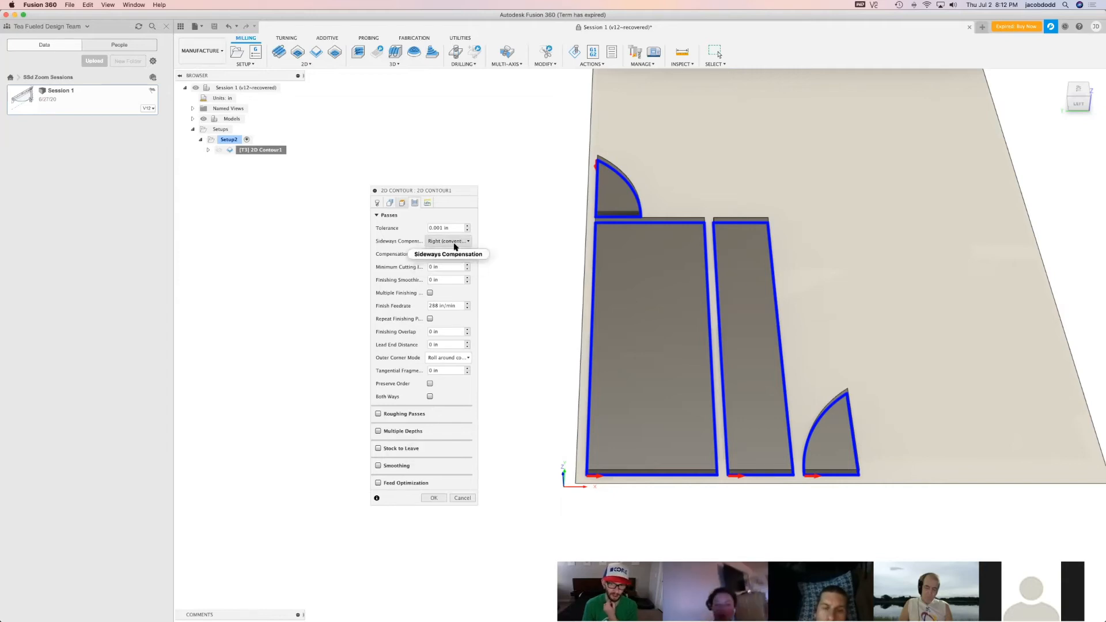
mouse_move(454, 247)
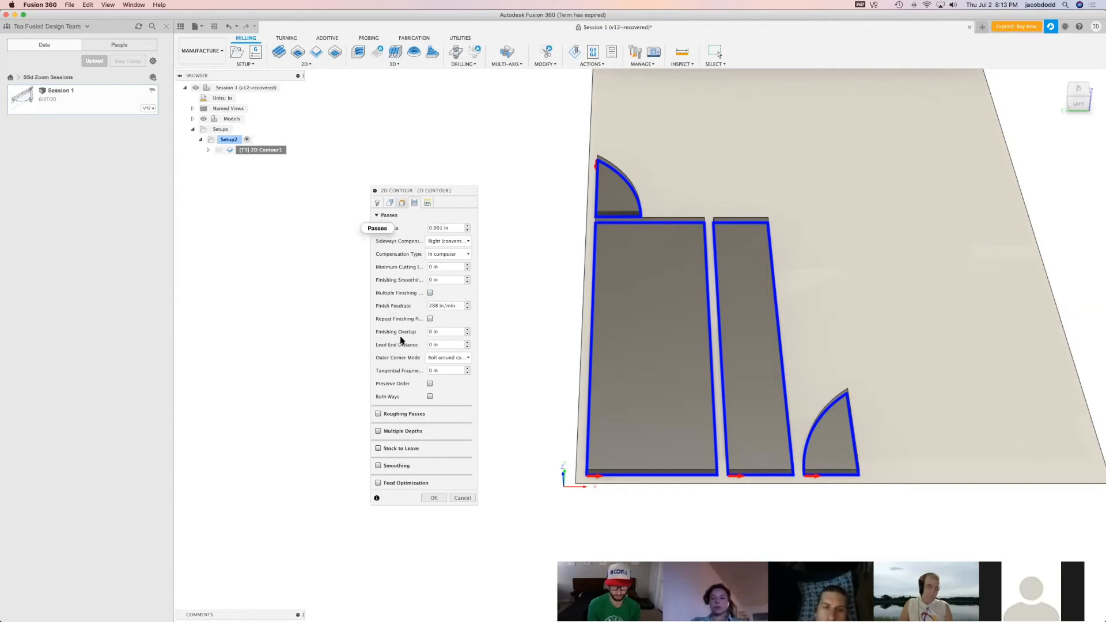
Enable smoothing for the 2D contour and compare the pass tolerance with the smoothing tolerance
left_click(378, 467)
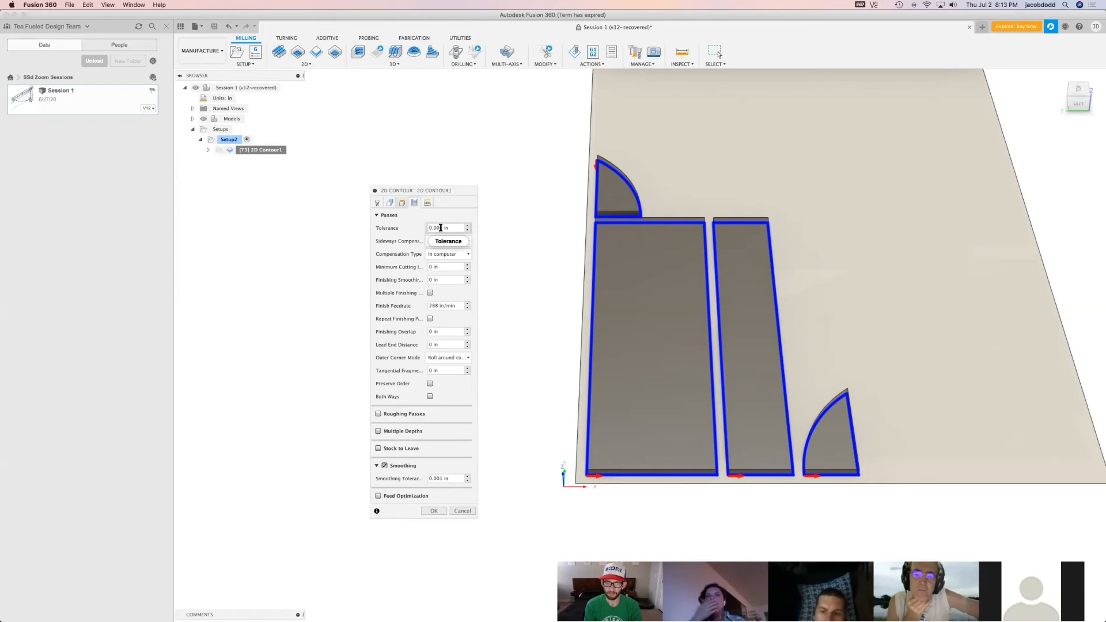
mouse_move(441, 229)
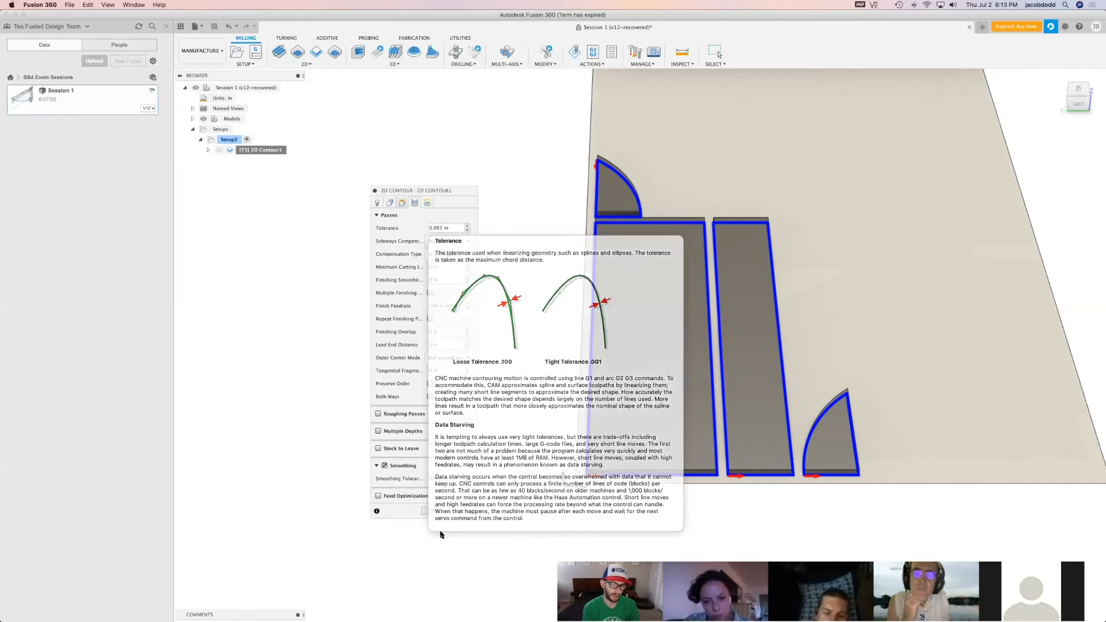
mouse_move(445, 479)
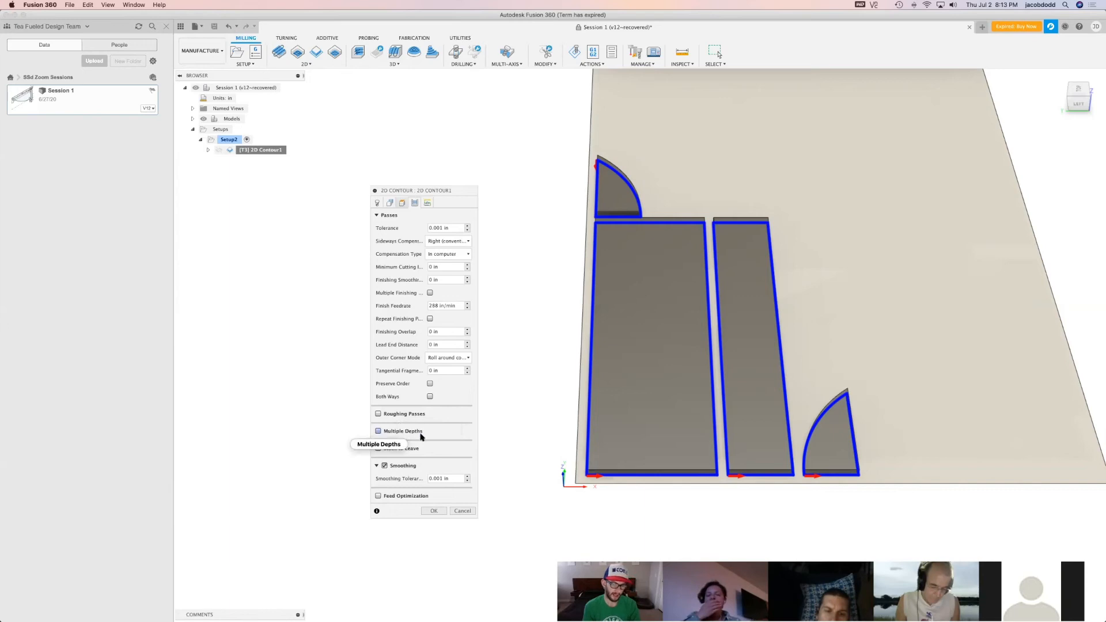
Enable multiple depths for the 2D contour and collapse the general passes settings to reveal the depth options
left_click(378, 432)
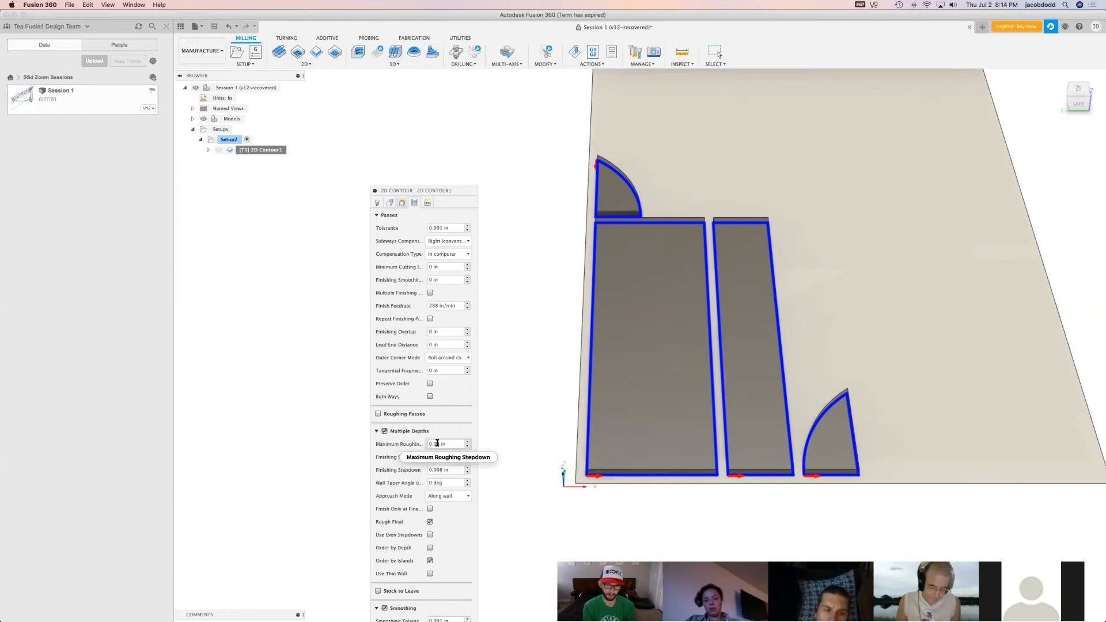
mouse_move(437, 444)
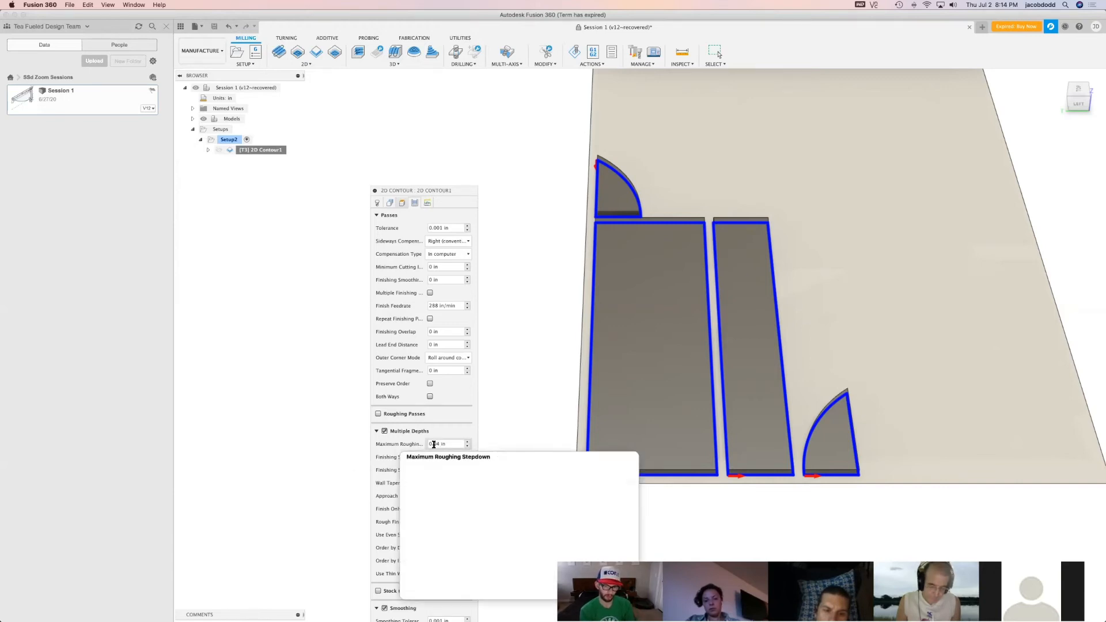
left_click(376, 431)
left_click(377, 432)
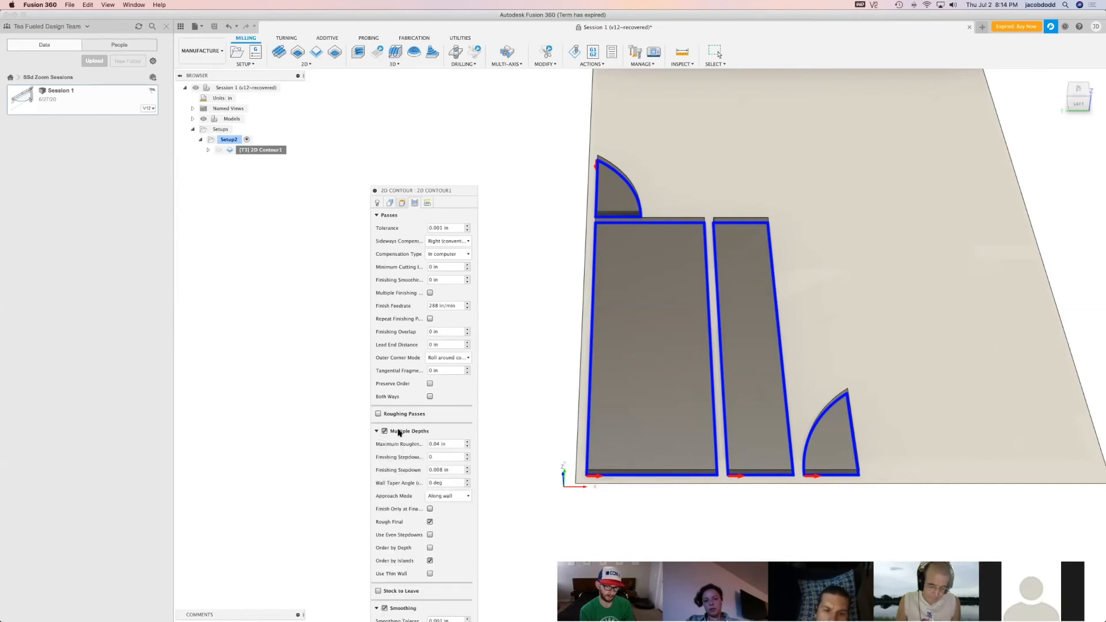
left_click(382, 216)
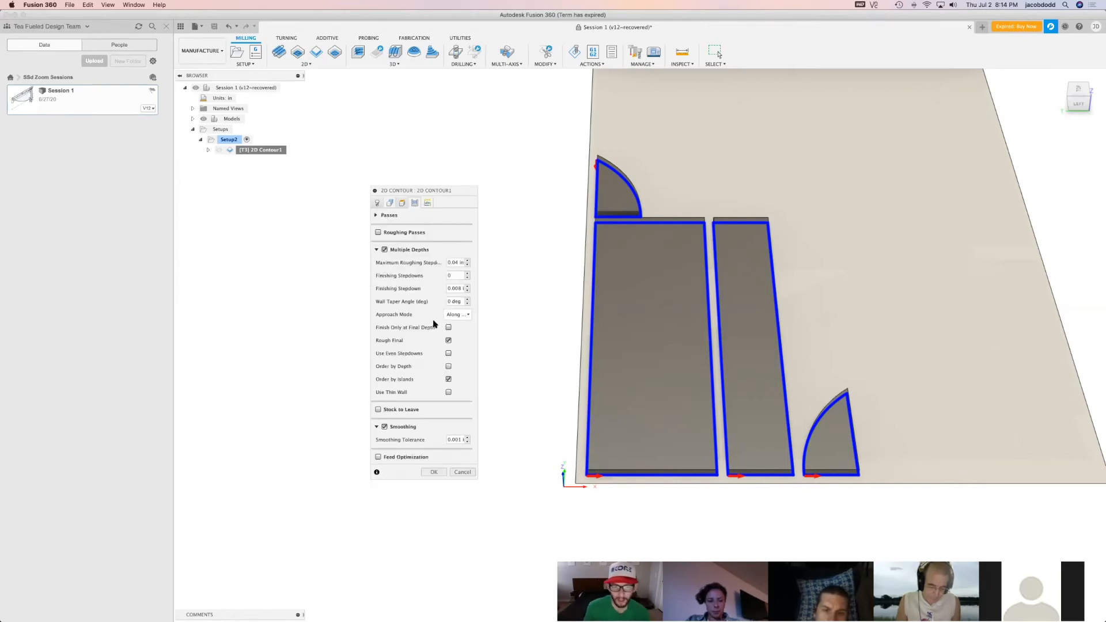
Set the maximum roughing stepdown for the multiple depths to 0.375 in
left_click(454, 263)
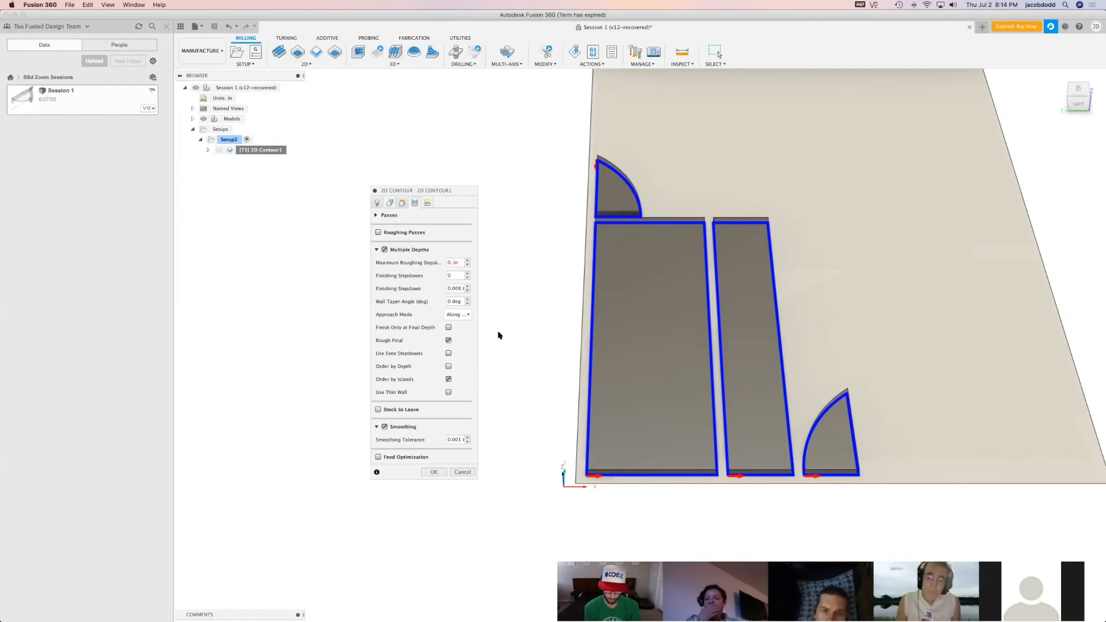
key("BackSpace")
key("BackSpace")
key("BackSpace")
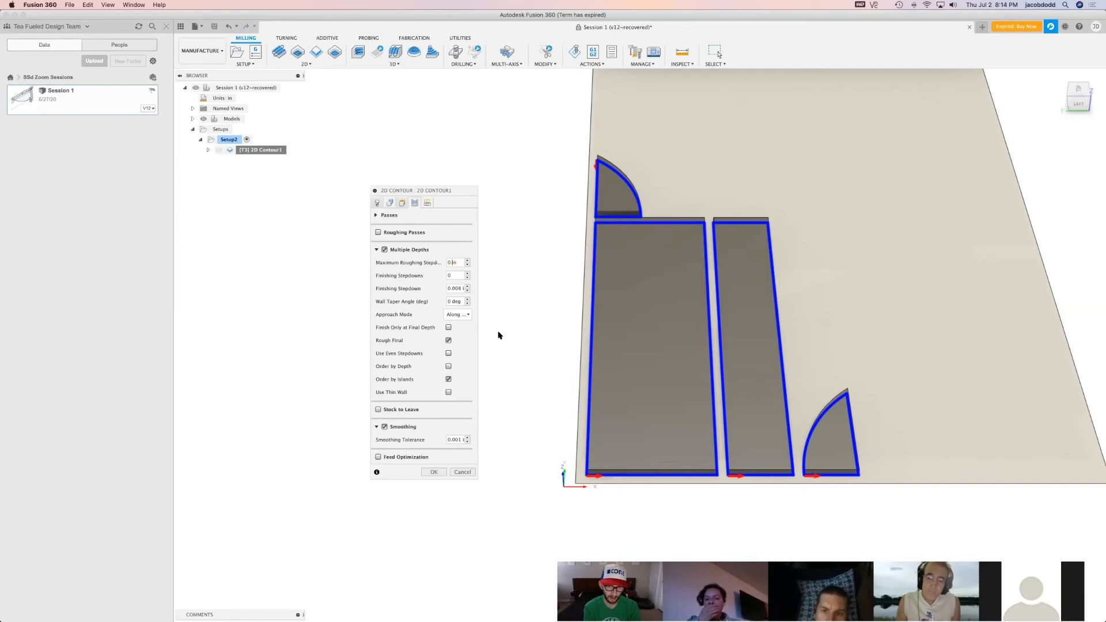
type("3/8")
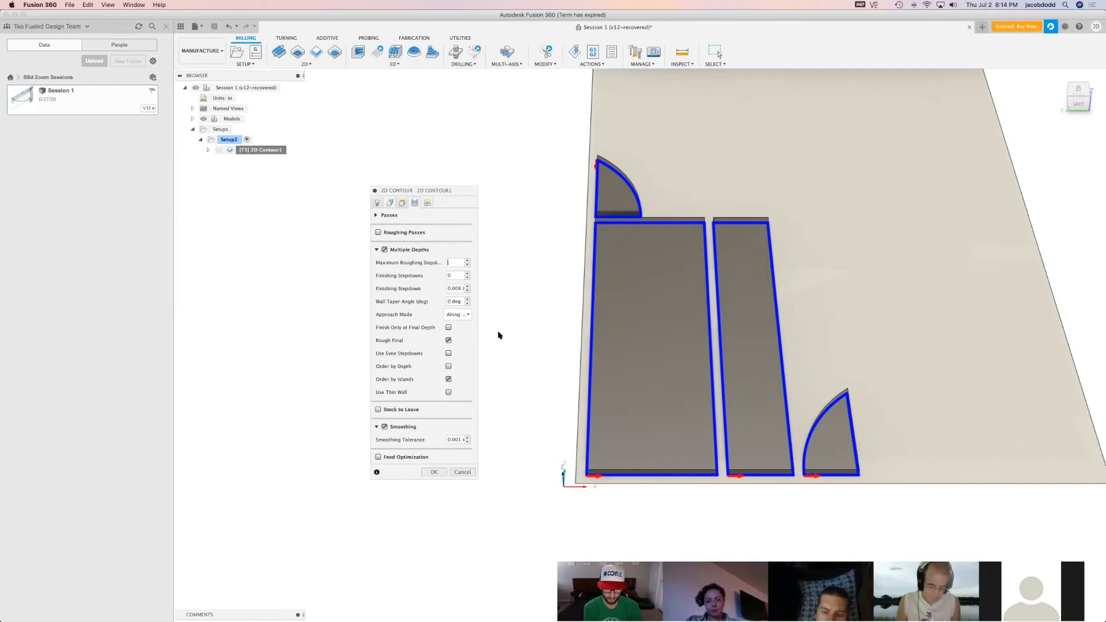
left_click(459, 276)
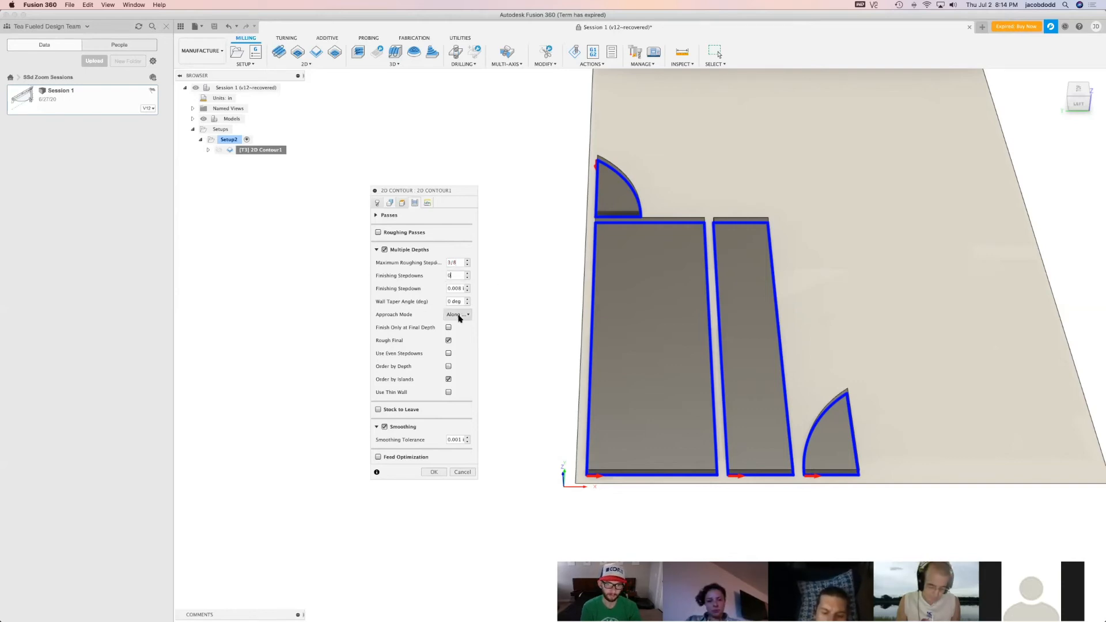
left_click(459, 263)
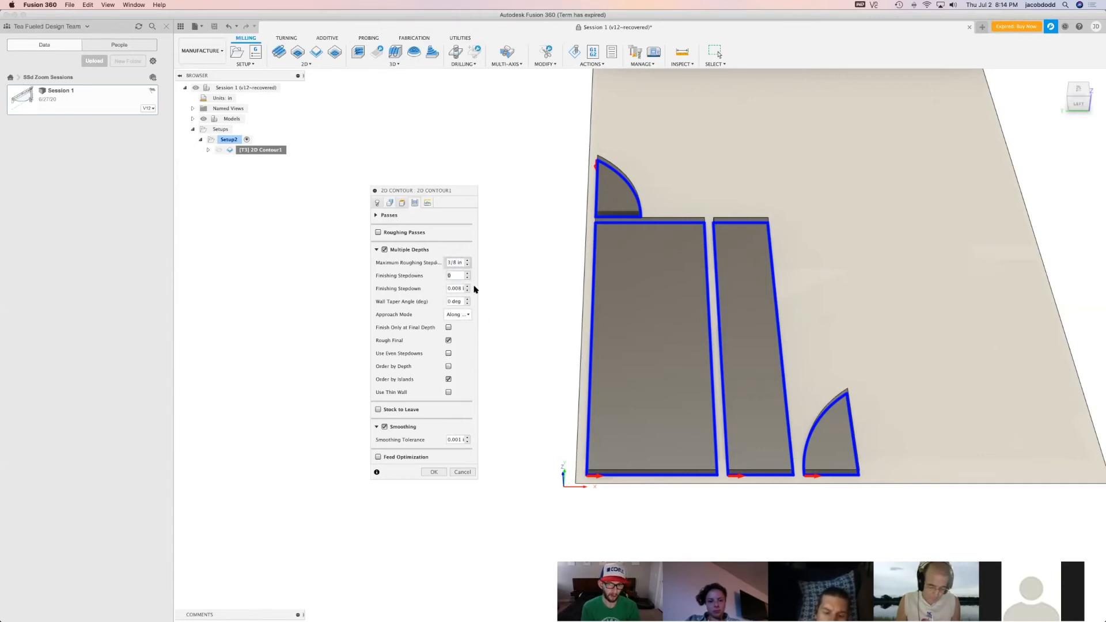
left_click_drag(456, 263, 443, 266)
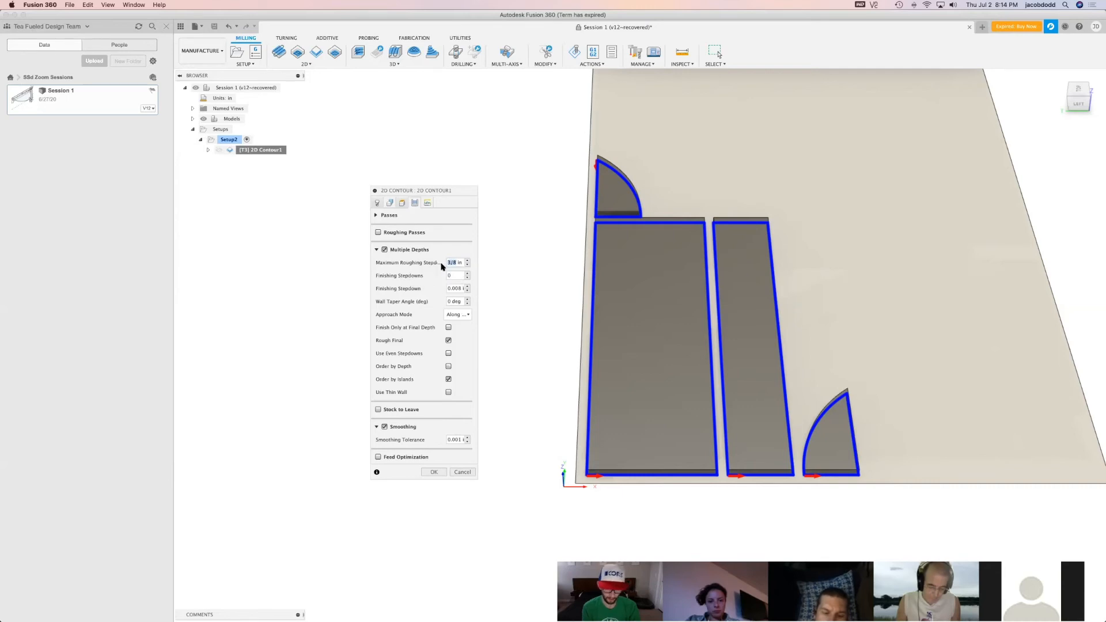
type("0.375")
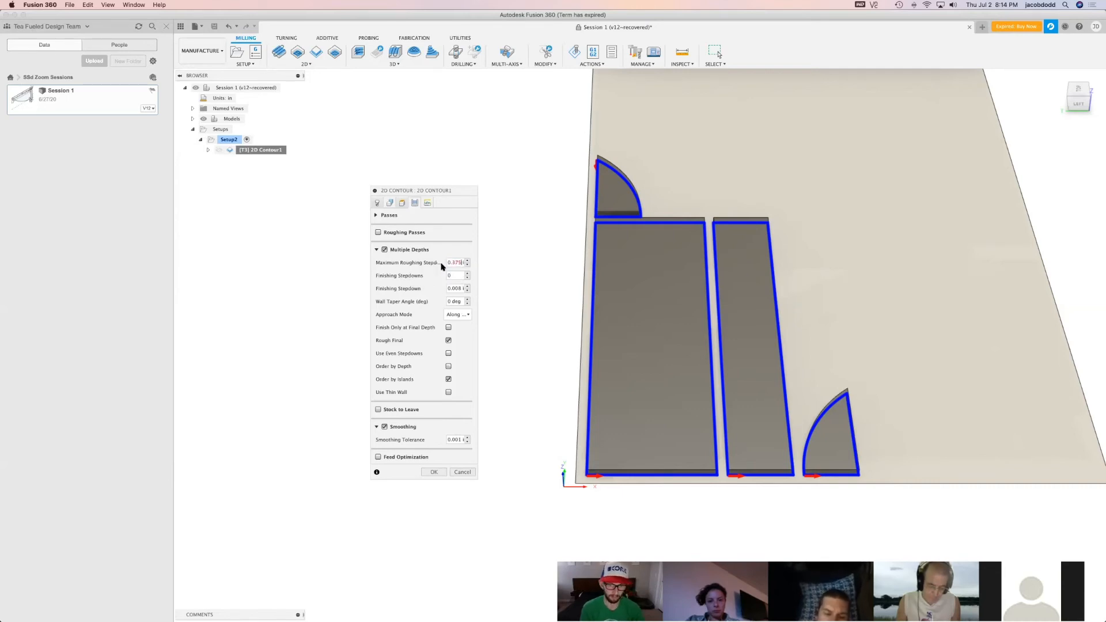
Set the number of finishing stepdowns to 1 and the finishing stepdown to 0.0625 in
left_click(455, 278)
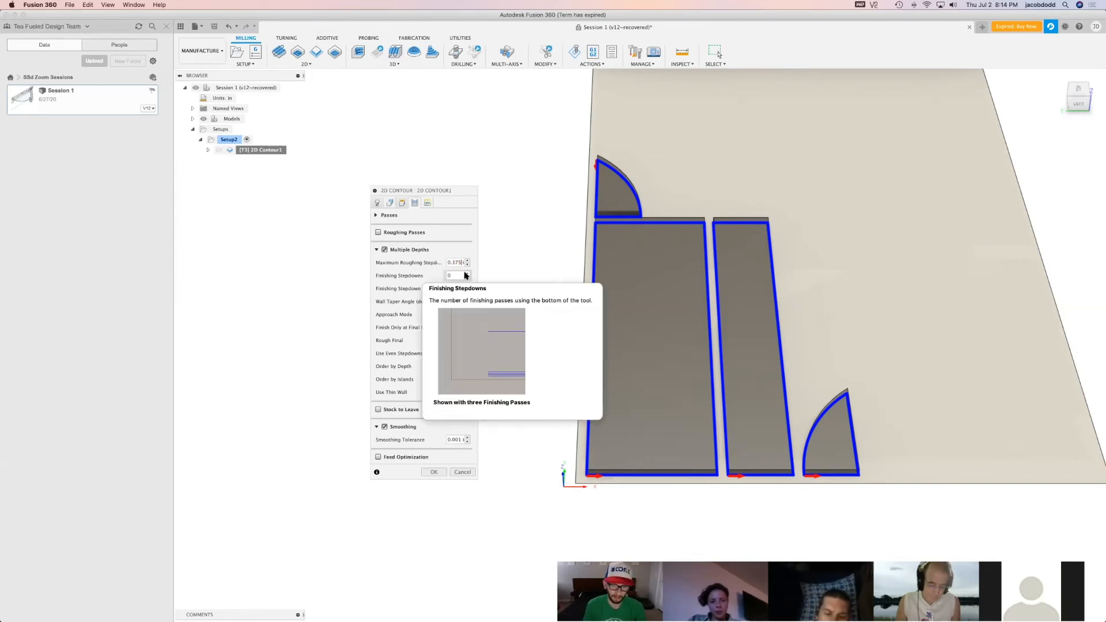
left_click(468, 273)
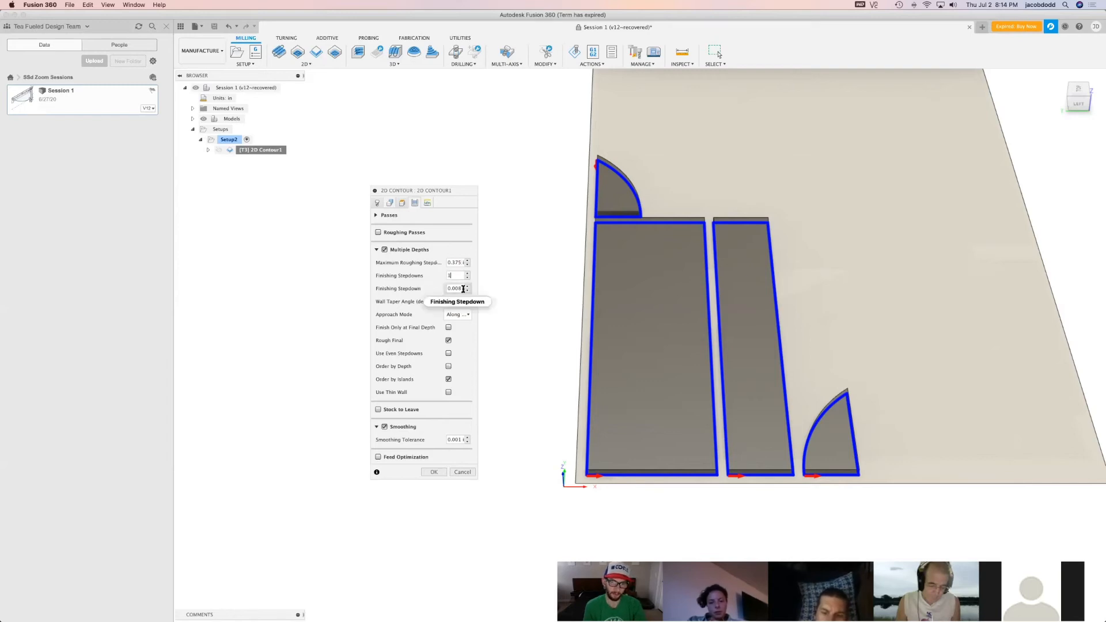
mouse_move(464, 288)
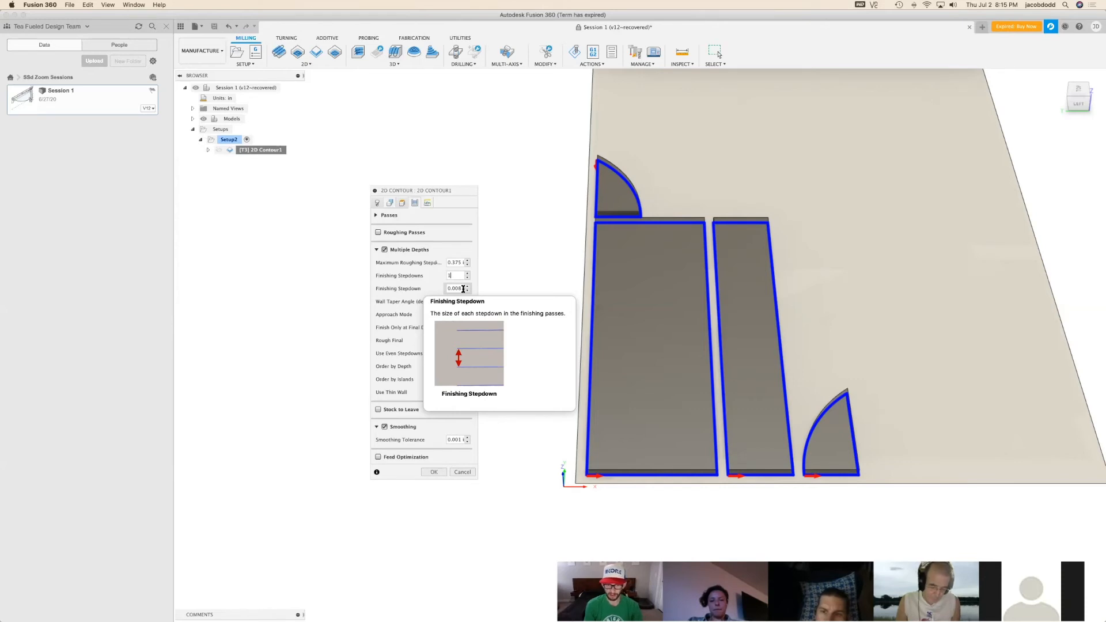
left_click(460, 290)
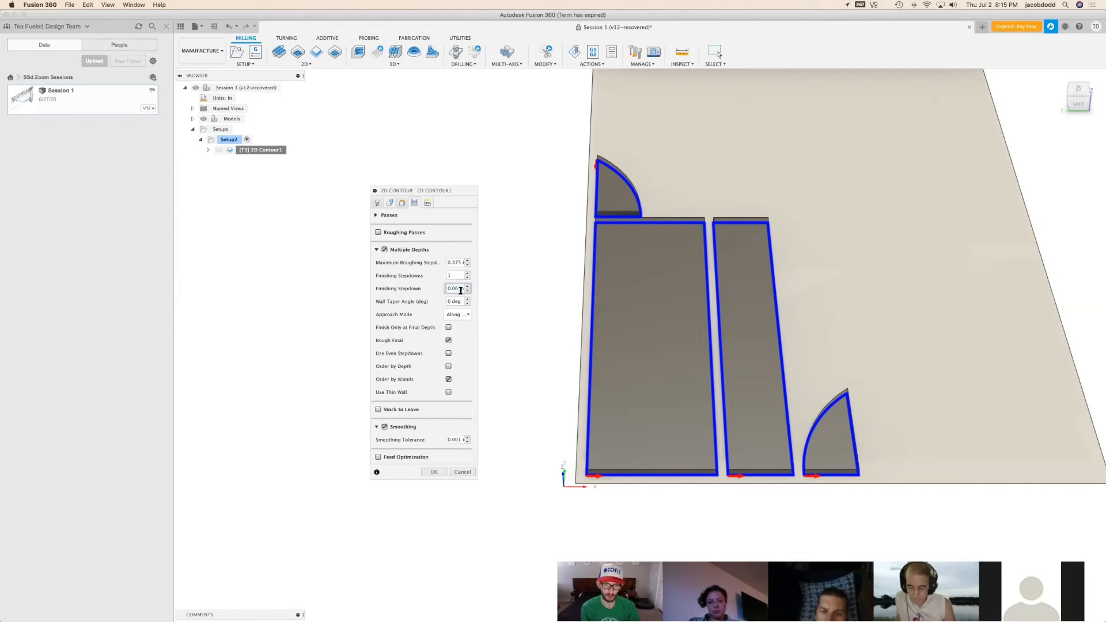
Enable finishing only at the final depth and the use of even stepdowns
left_click(449, 328)
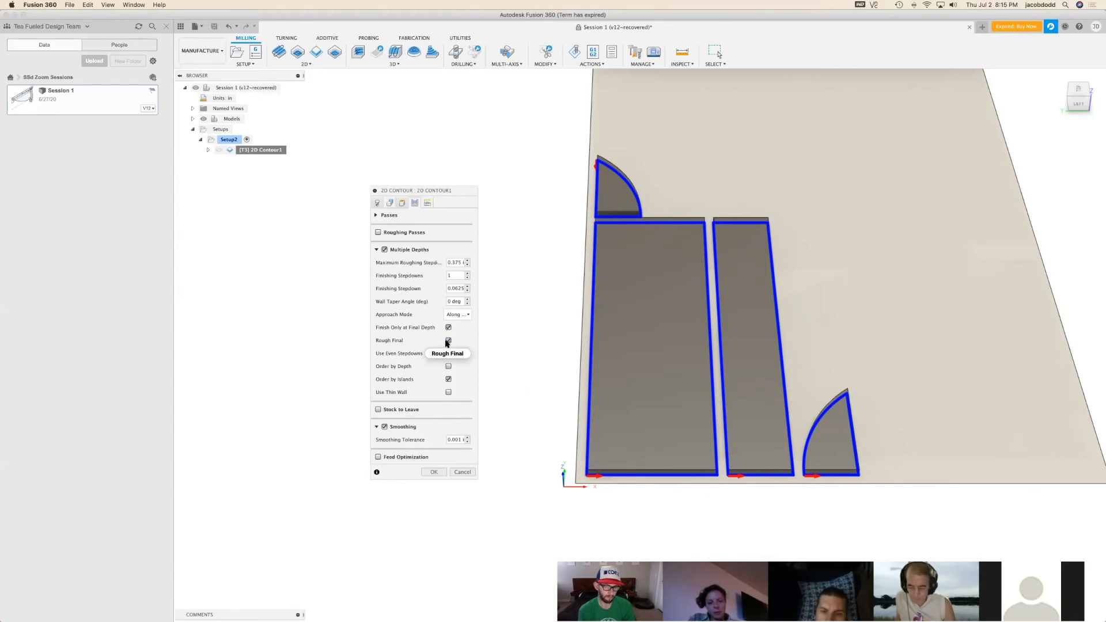
mouse_move(447, 343)
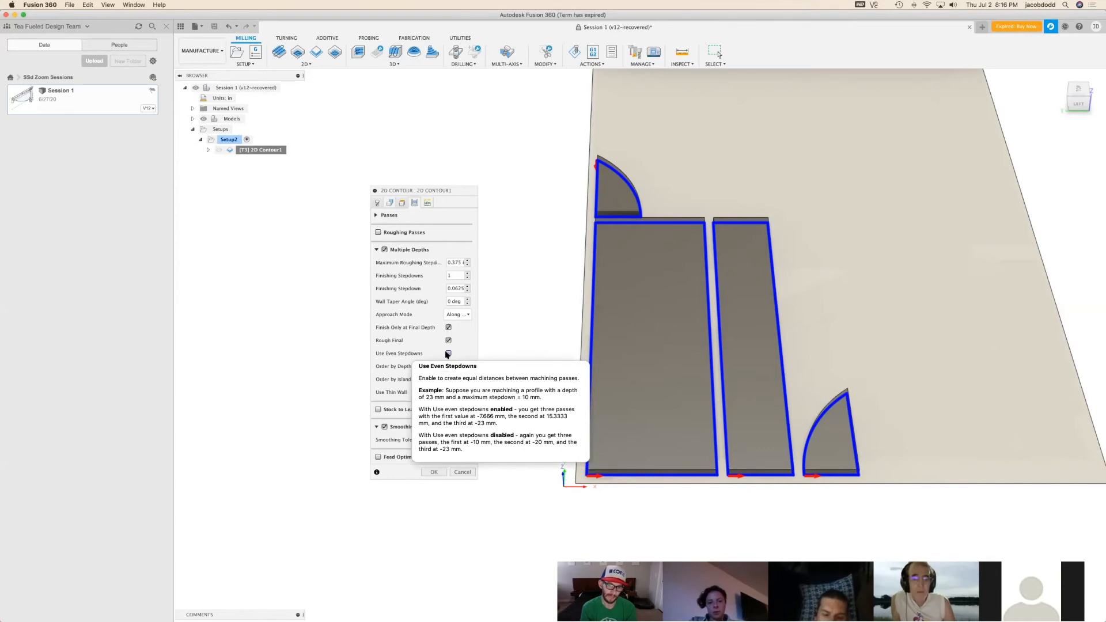
left_click(449, 353)
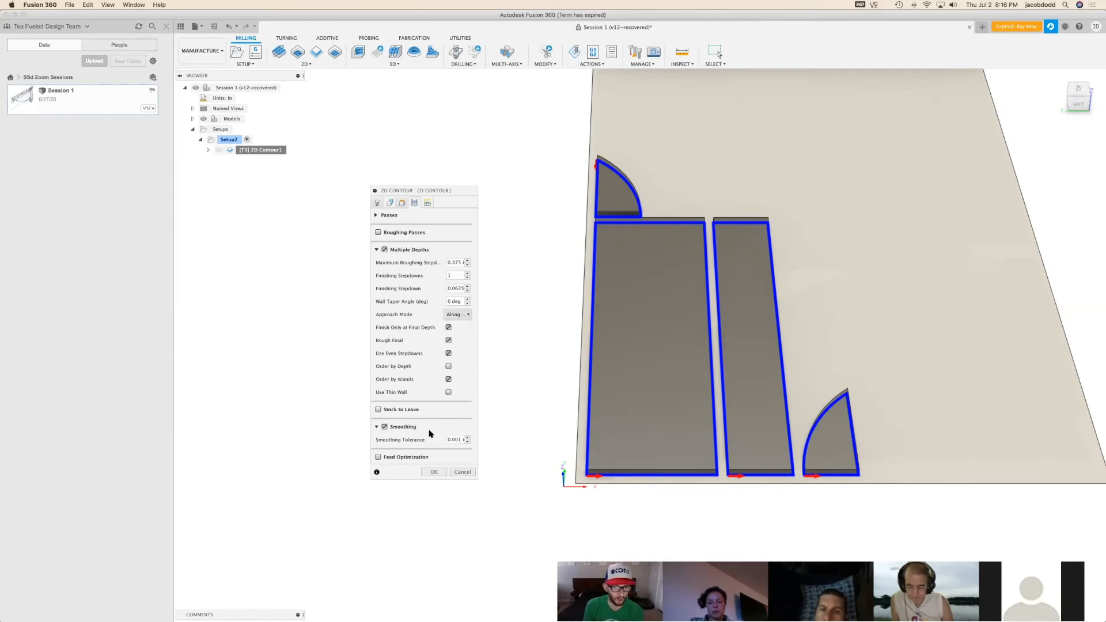
Review the 2D contour's linking options for safe distance and perpendicular leads, and enable ramping
left_click(428, 203)
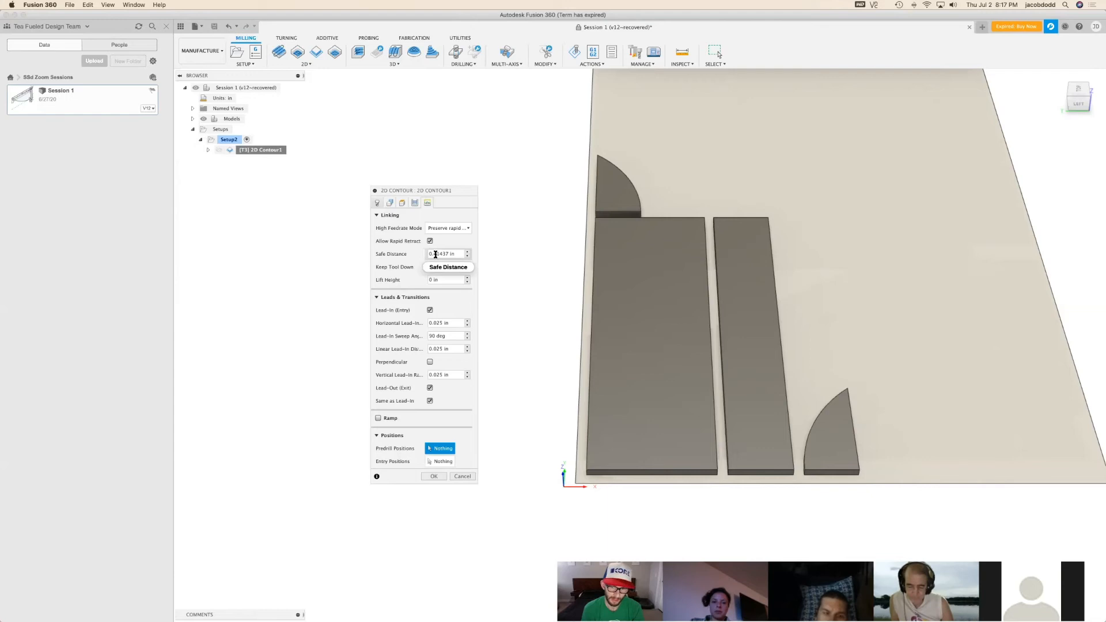
mouse_move(436, 254)
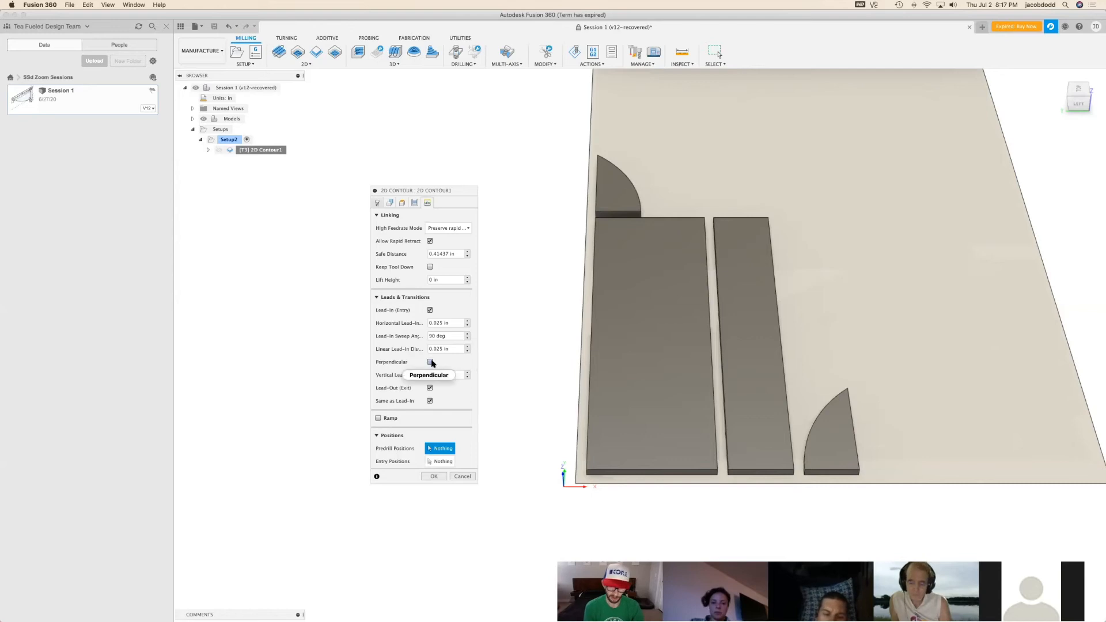
mouse_move(432, 363)
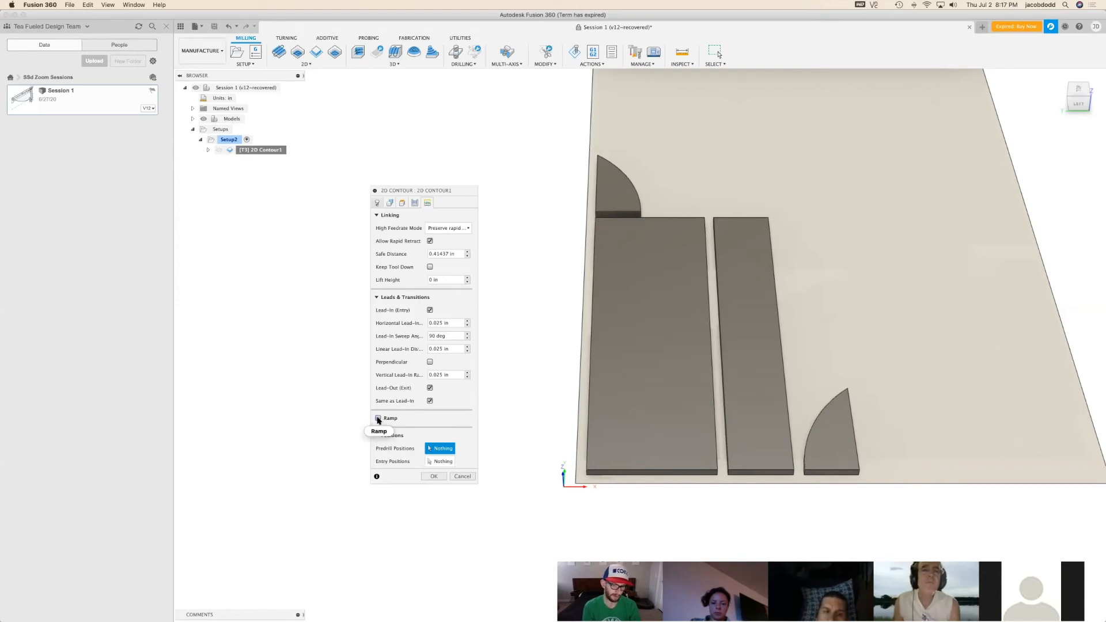
mouse_move(378, 421)
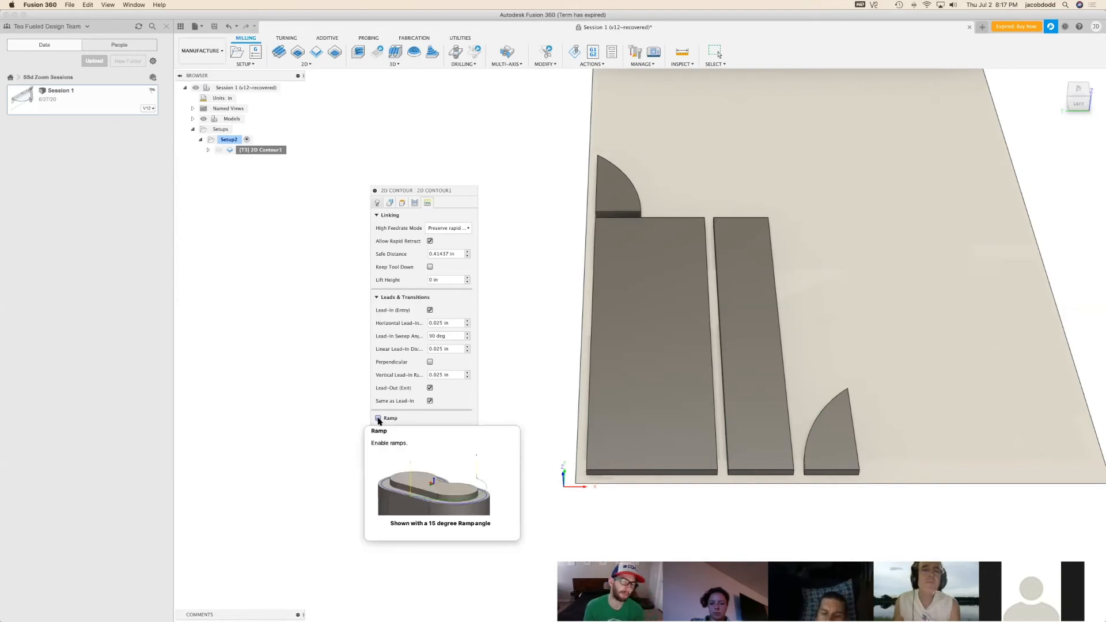
left_click(379, 419)
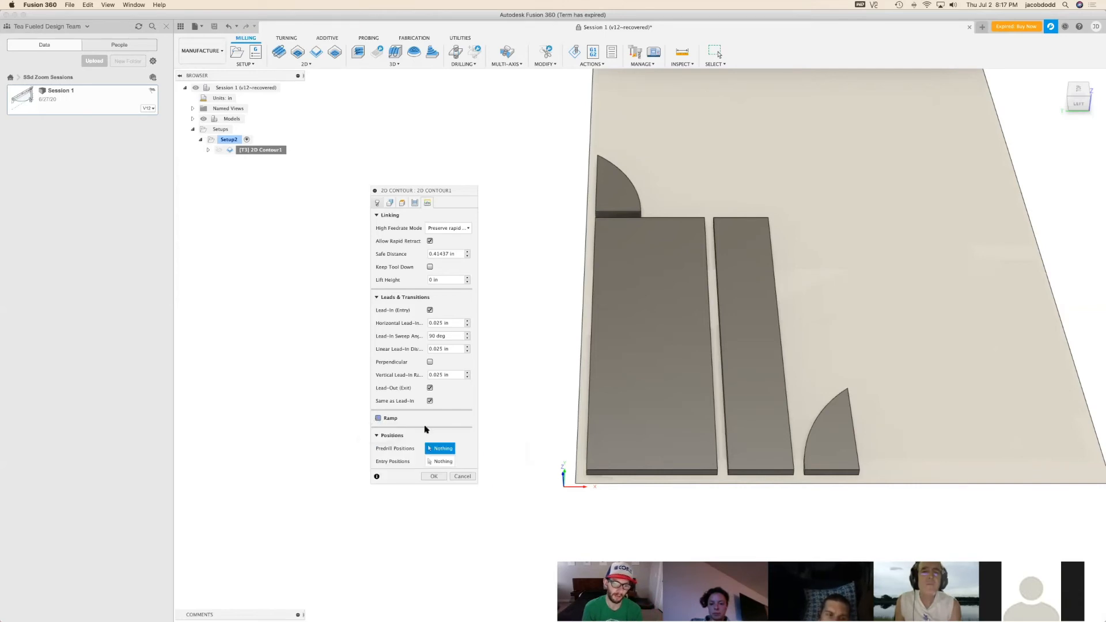
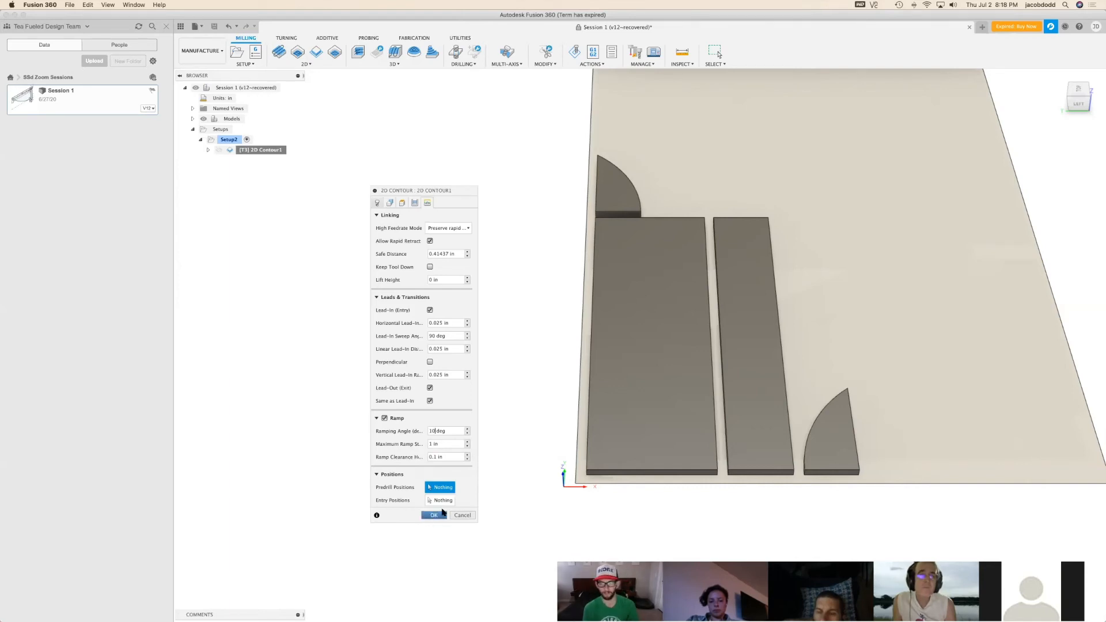
Accept the 2D contour settings to generate the toolpath, and examine its cuts around the four flat parts
key("Return")
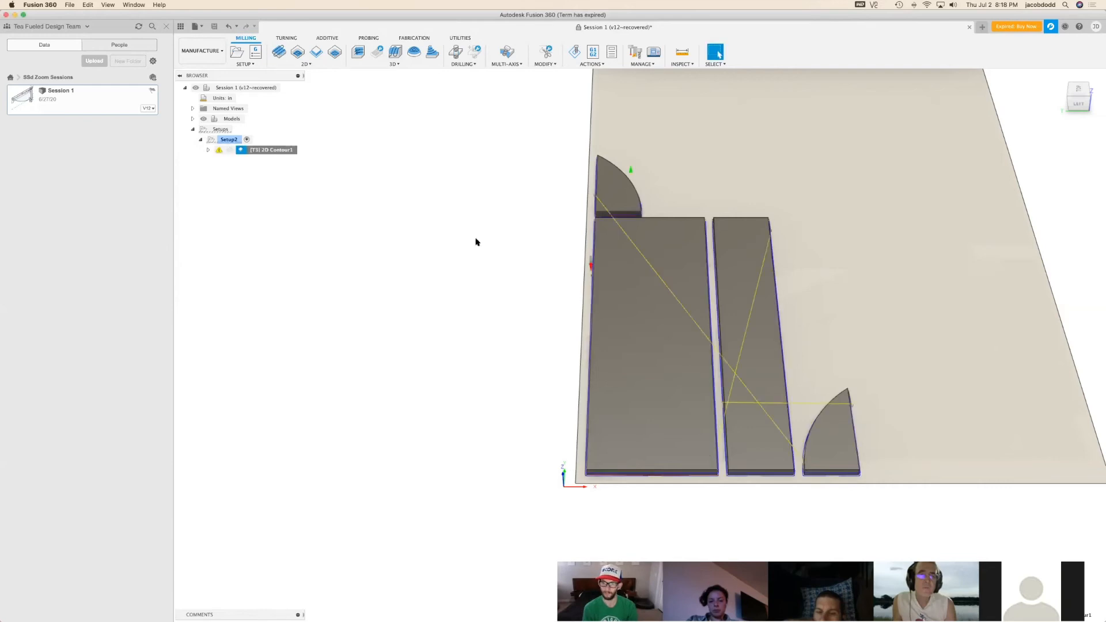
middle_click_drag(866, 277, 729, 405, "shift")
scroll(729, 405, "up", 10)
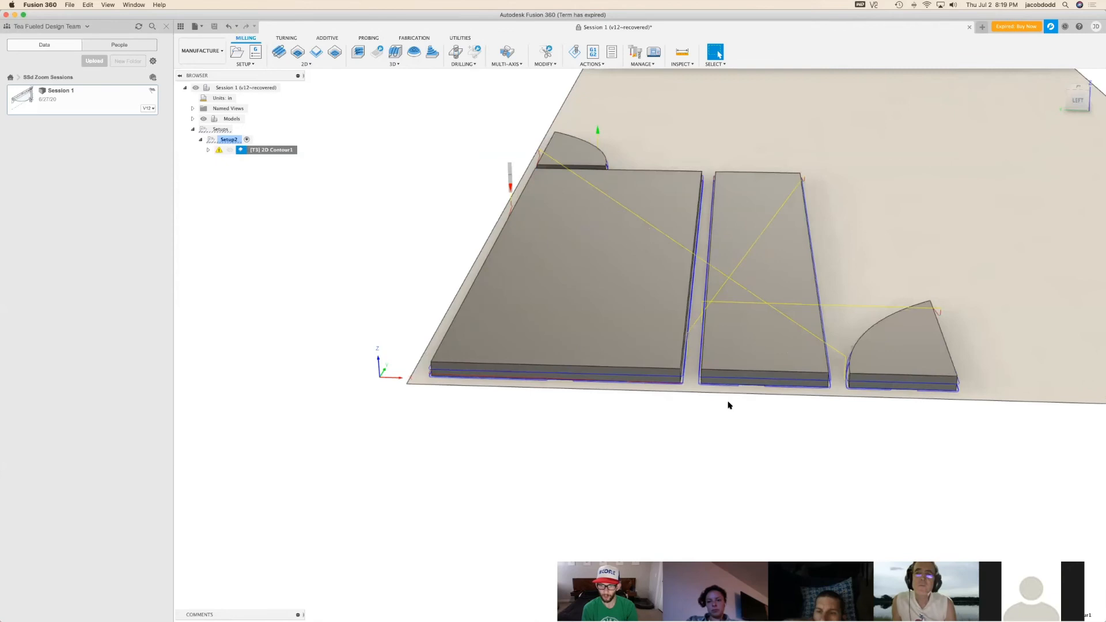
scroll(729, 406, "up", 3)
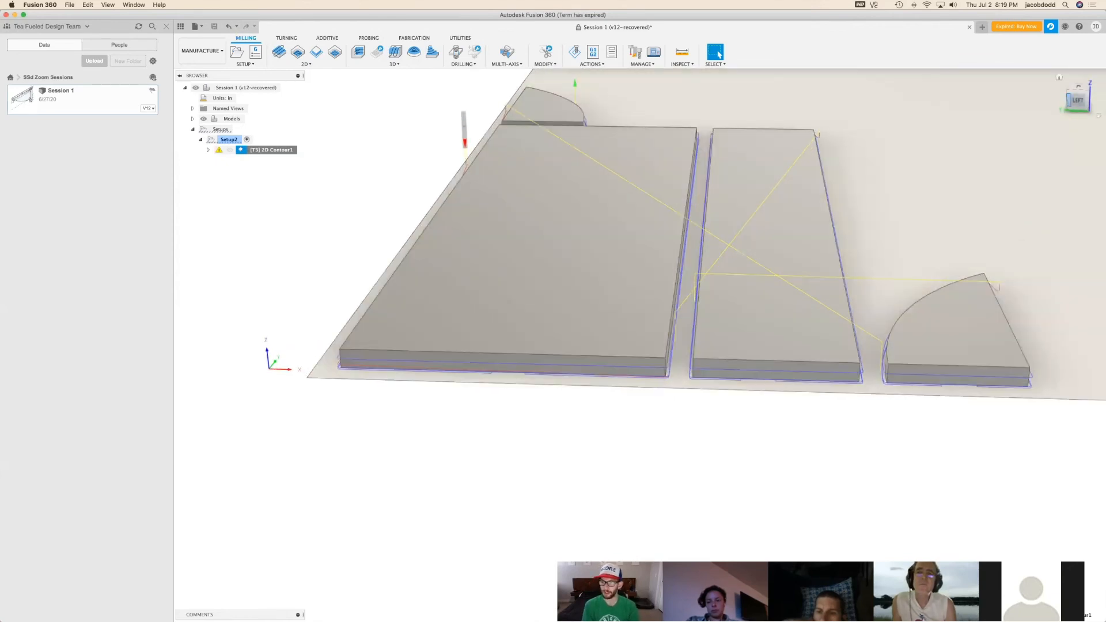
left_click_drag(1078, 99, 1056, 90)
left_click(892, 237)
left_click(572, 474)
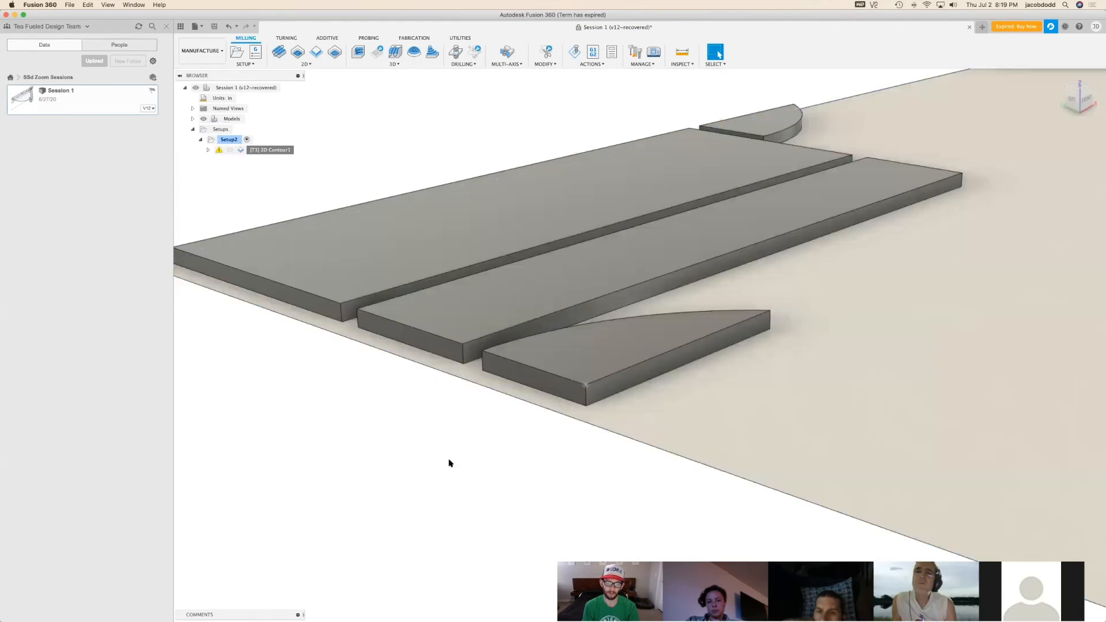
Read the warning log of the generated 2D contour toolpath
left_click(285, 150)
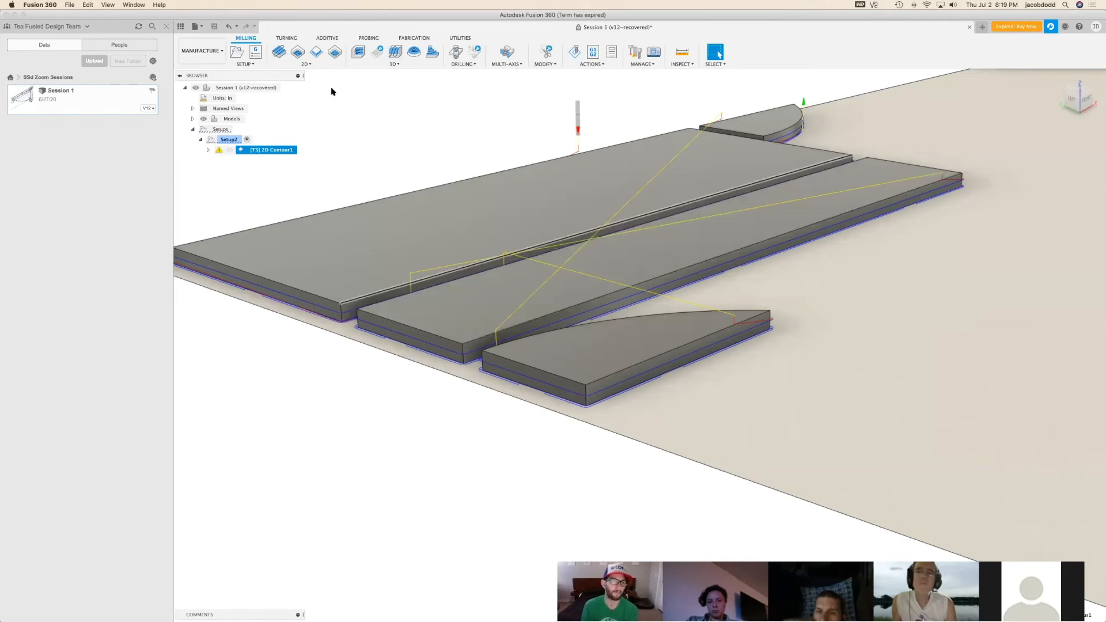
left_click(221, 151)
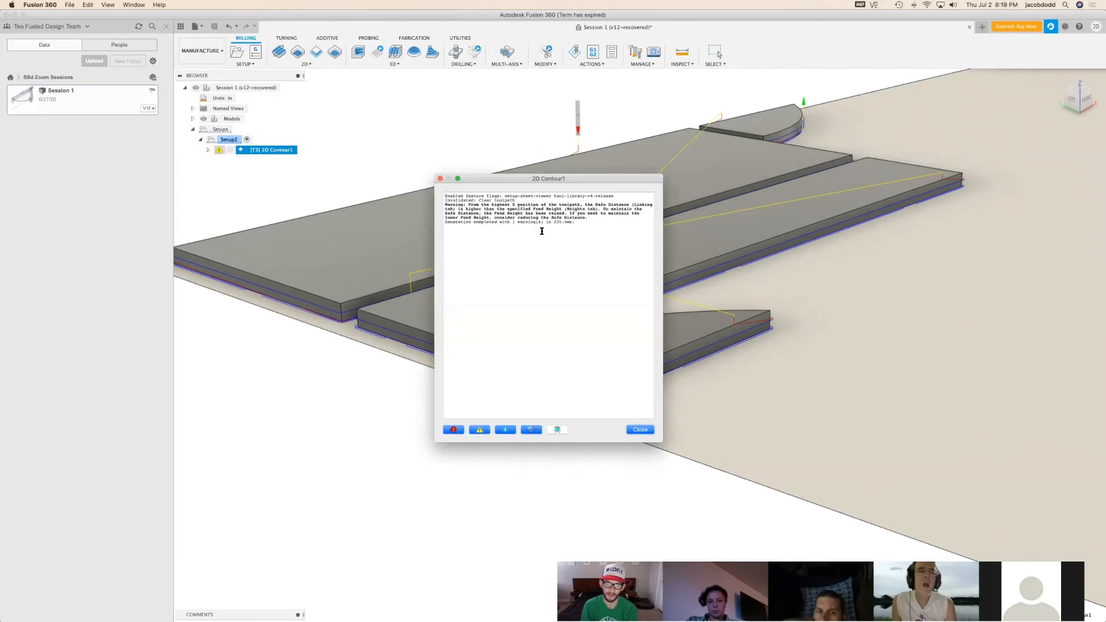
left_click(644, 432)
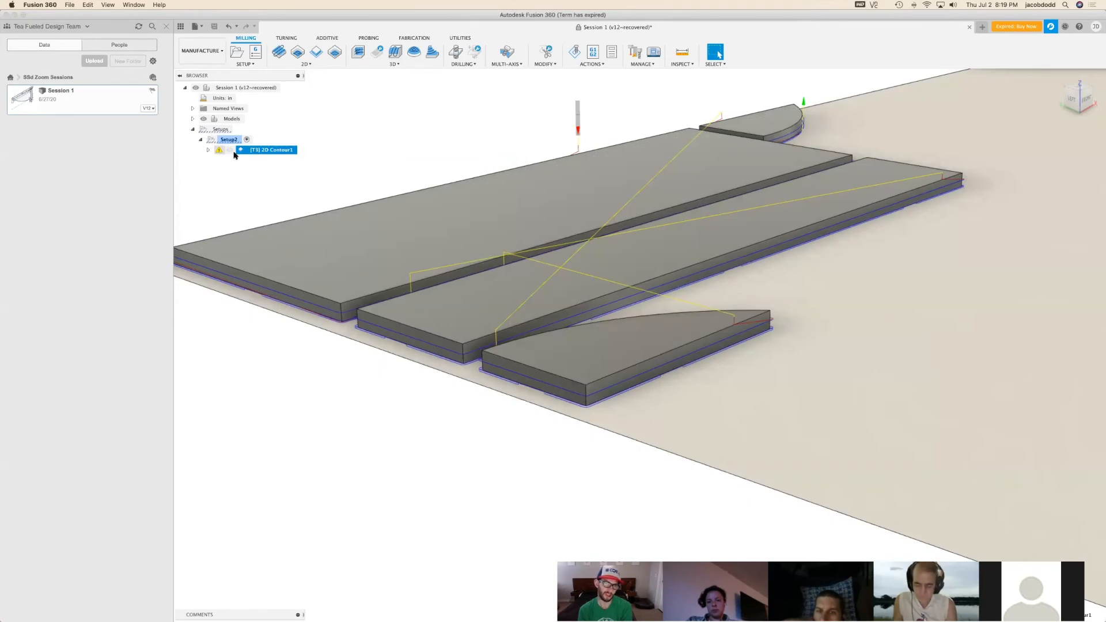
Set the 2D contour's clearance offset to 0.7 in and its retract and feed offsets to 0.6 in, and regenerate the toolpath
right_click(245, 151)
left_click(259, 162)
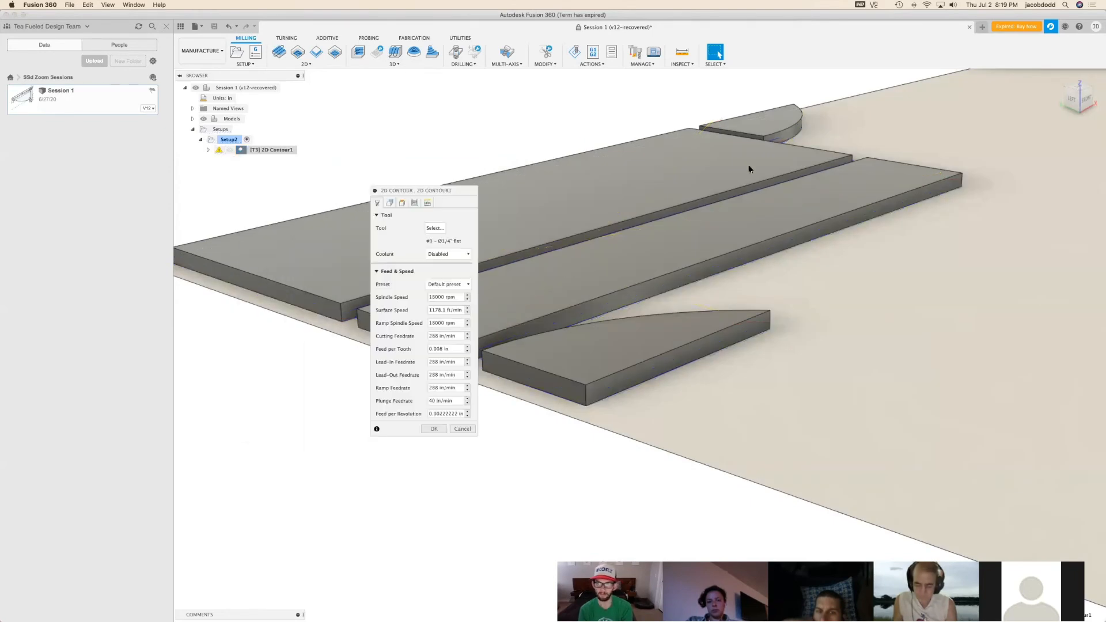
left_click(402, 203)
left_click(468, 239)
left_click(468, 286)
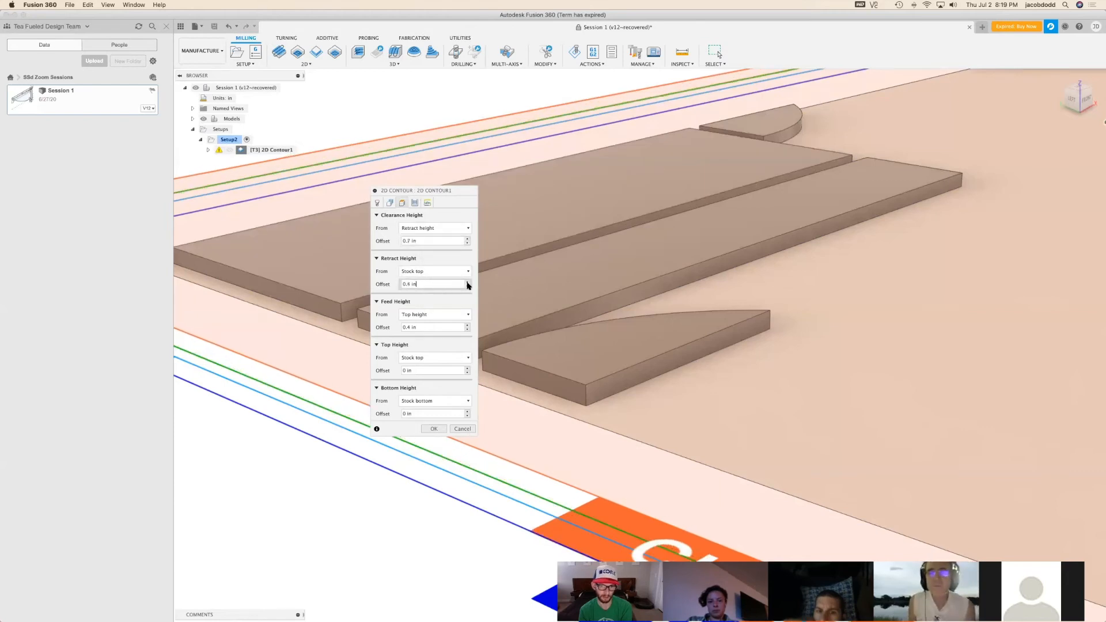
left_click(468, 282)
left_click(468, 325)
left_click(467, 325)
left_click(438, 431)
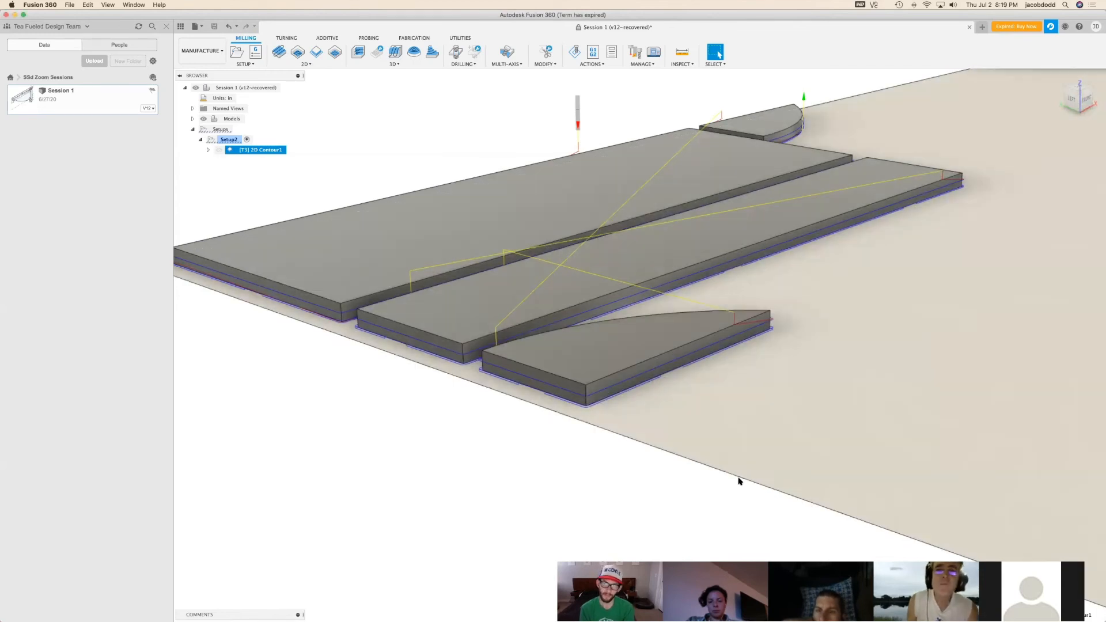
Examine the regenerated toolpath's rapid moves and passes around the parts from several angles
scroll(778, 447, "down", 4)
middle_click_drag(1072, 98, 1024, 163, "shift")
scroll(210, 590, "down", 3)
scroll(536, 443, "up", 4)
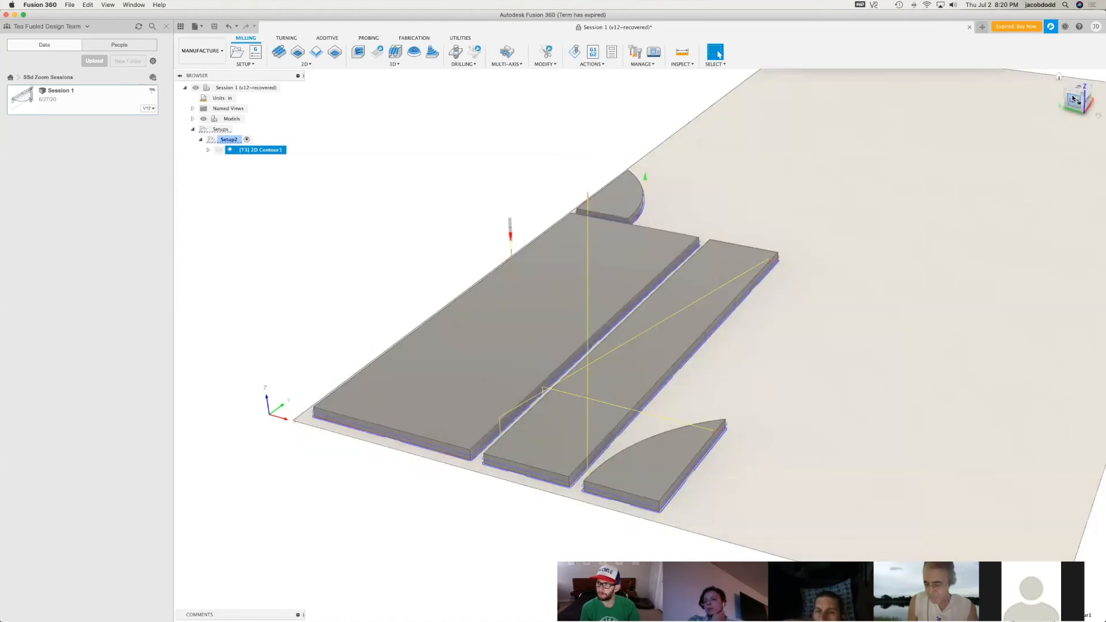
left_click(1073, 100)
left_click_drag(1073, 99, 568, 453)
scroll(568, 451, "up", 1)
scroll(568, 450, "down", 3)
left_click_drag(1080, 95, 1087, 94)
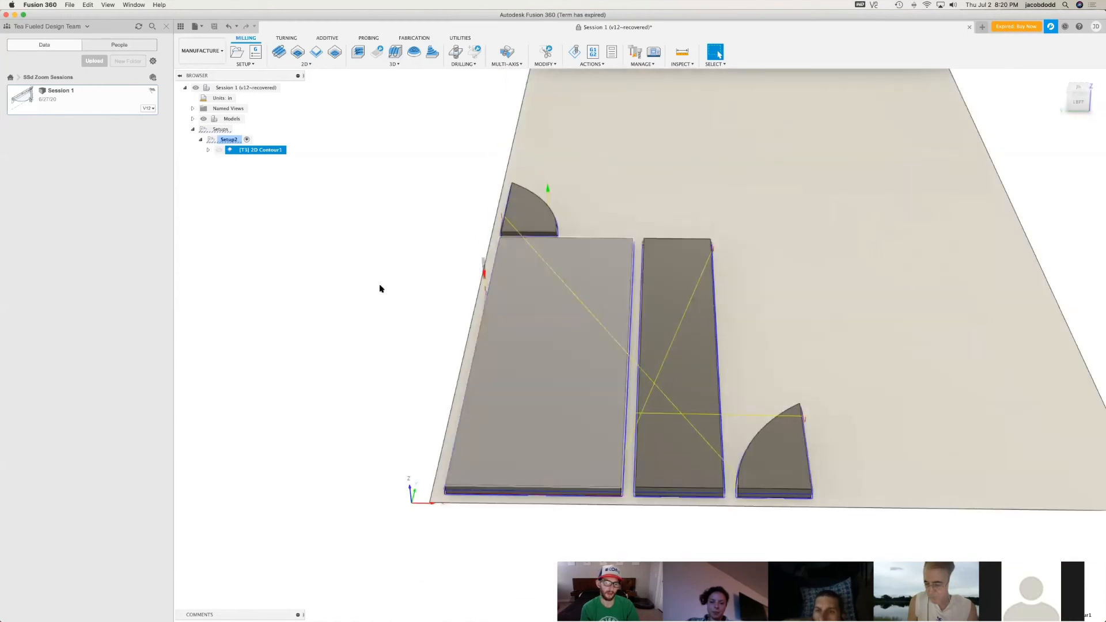
Simulate the 2D contour toolpath with the stock shown, and start the playback
right_click(265, 154)
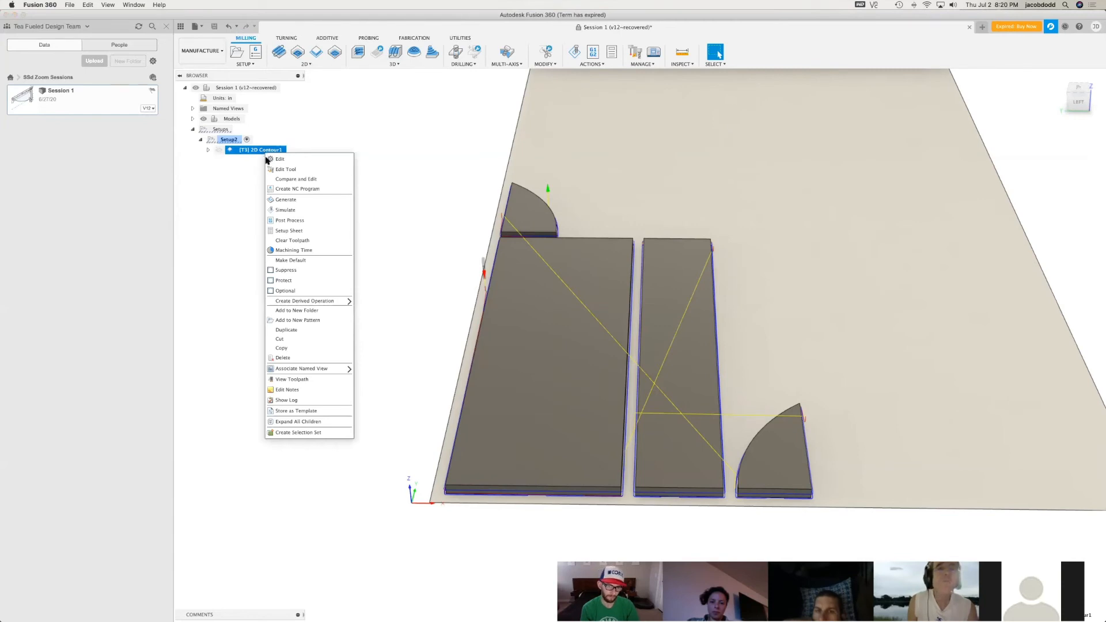
left_click(287, 210)
left_click_drag(1058, 128, 407, 154)
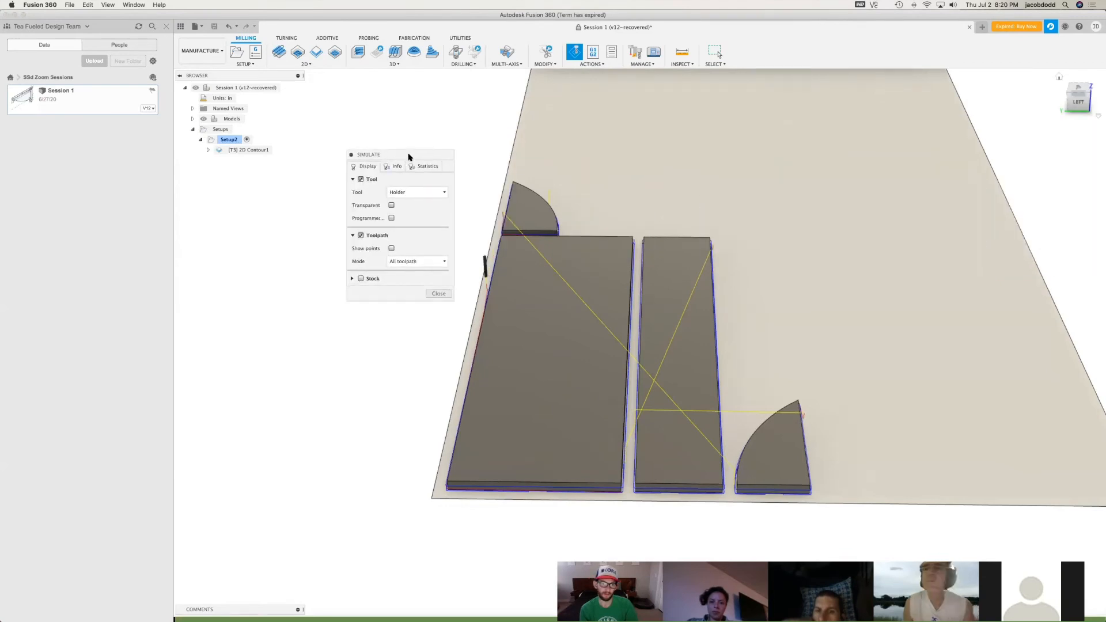
left_click(360, 280)
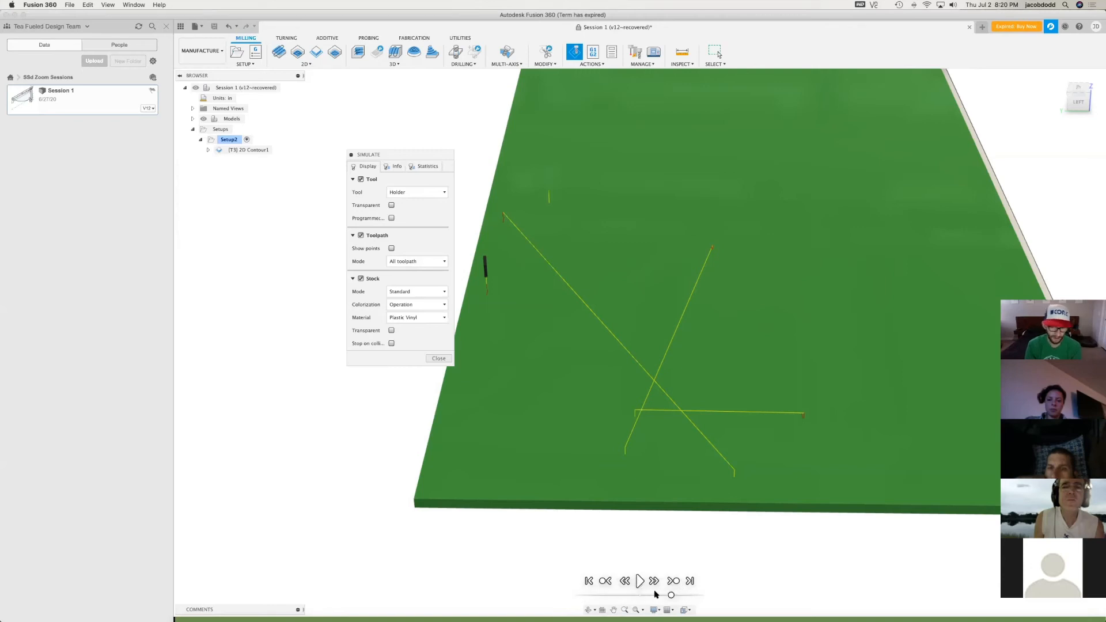
left_click(640, 581)
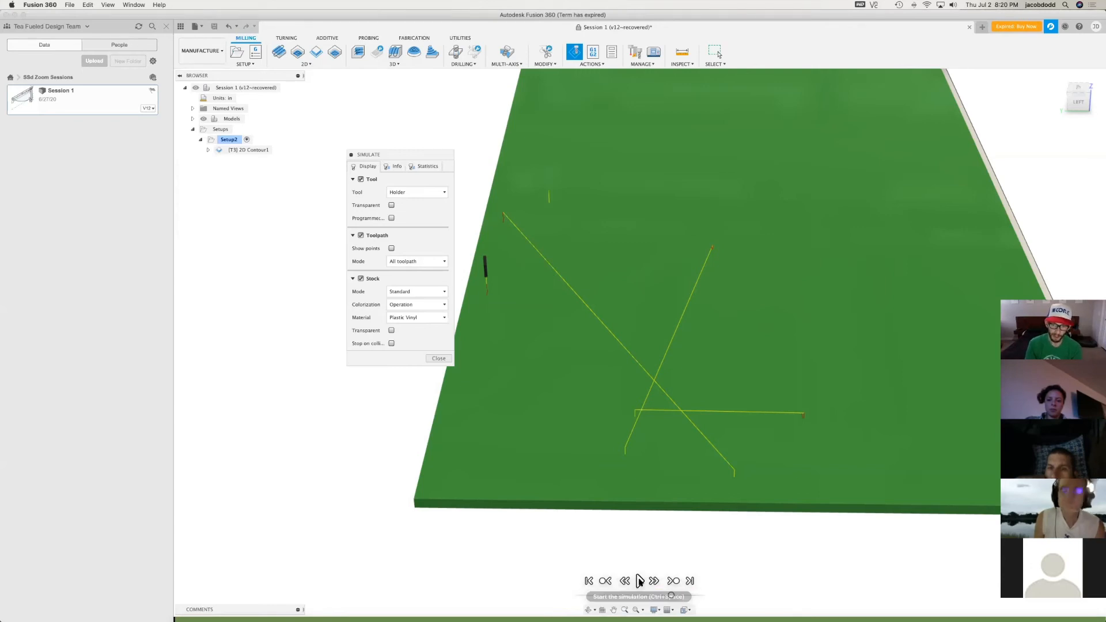
Examine the simulated cuts and tabs around the parts at a faster playback speed, and end the simulation
scroll(419, 465, "up", 2)
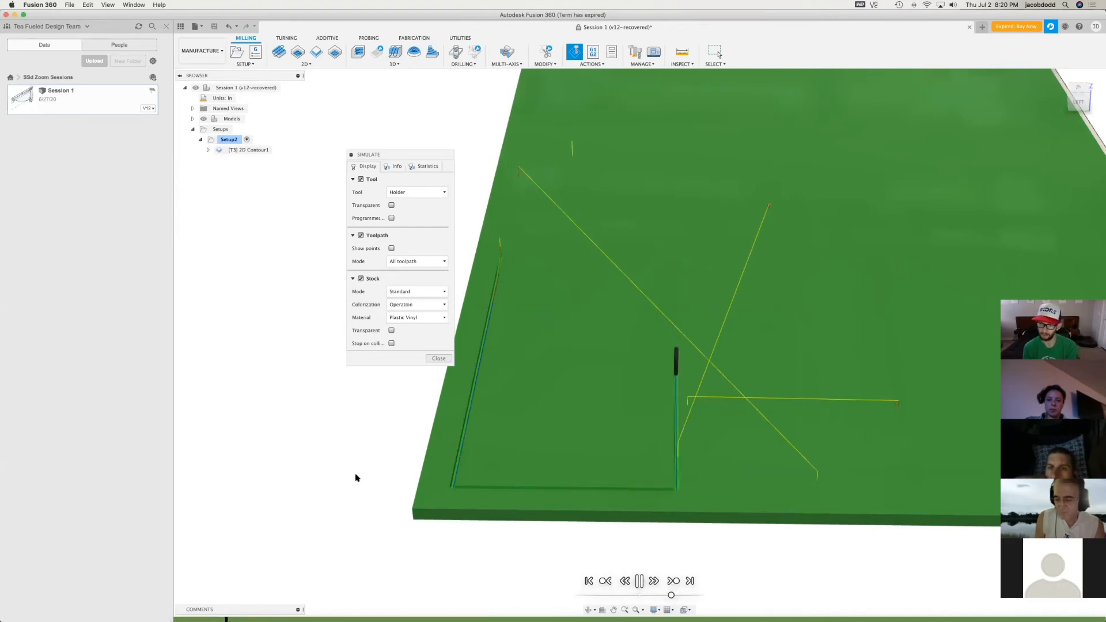
scroll(296, 505, "down", 1)
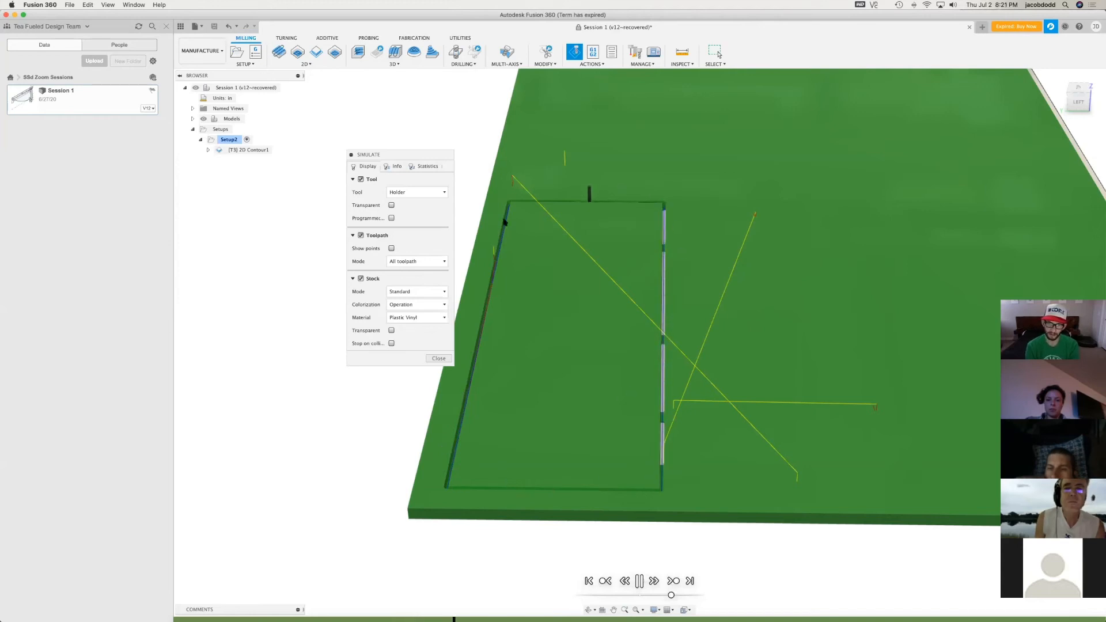
left_click_drag(1086, 99, 1072, 125)
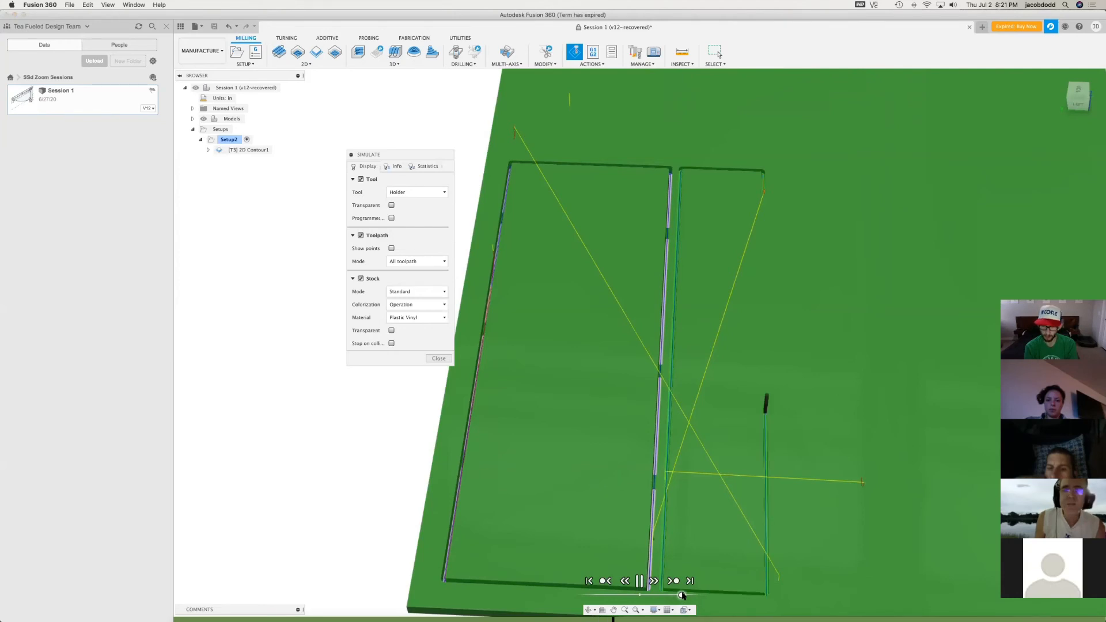
left_click_drag(678, 595, 686, 596)
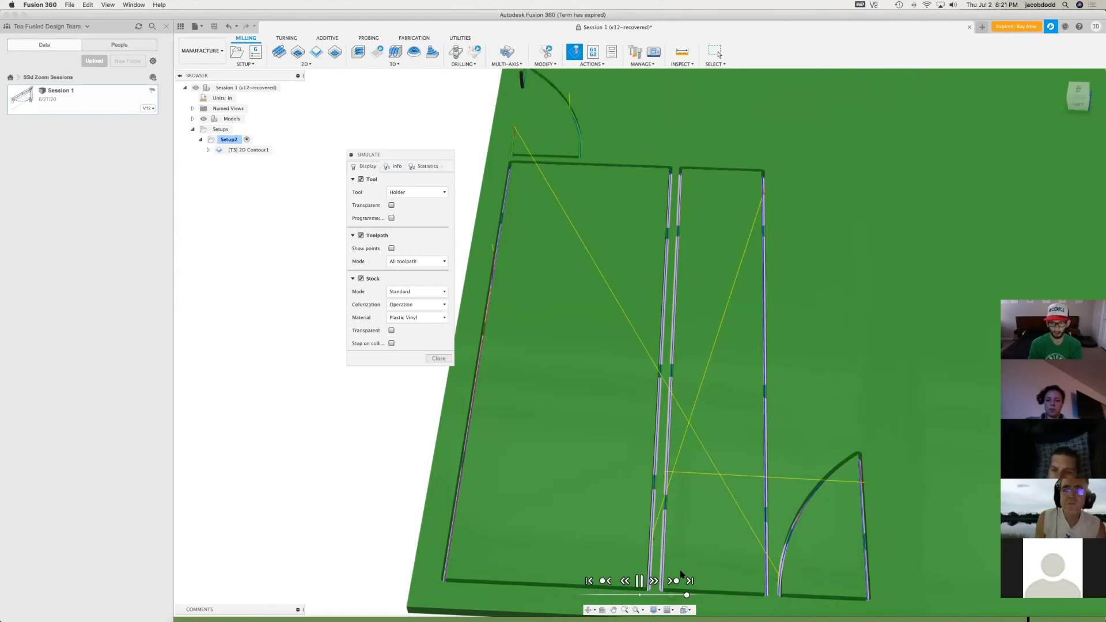
left_click(640, 581)
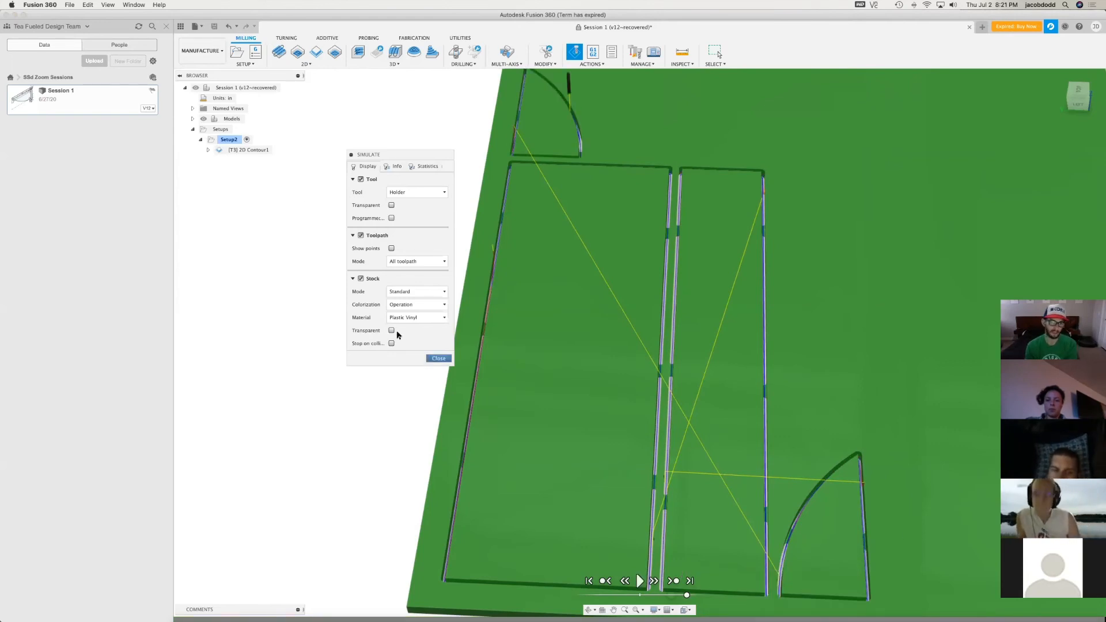
left_click(438, 359)
Edit the 2D contour's heights, setting the retract and feed height offsets to 0 in
right_click(254, 151)
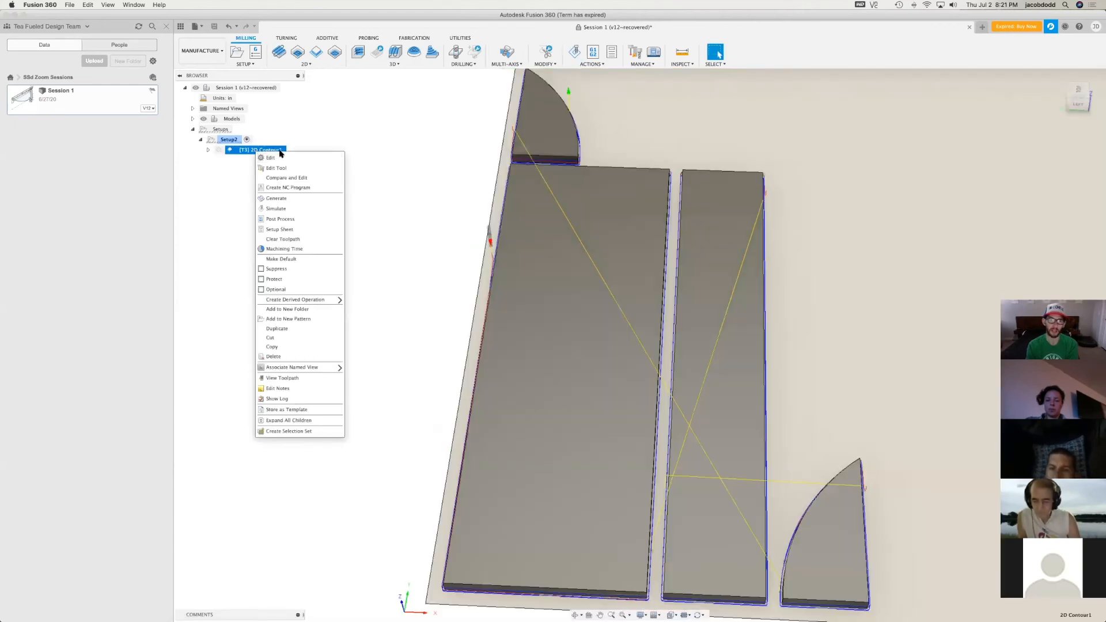
left_click(271, 157)
left_click(427, 204)
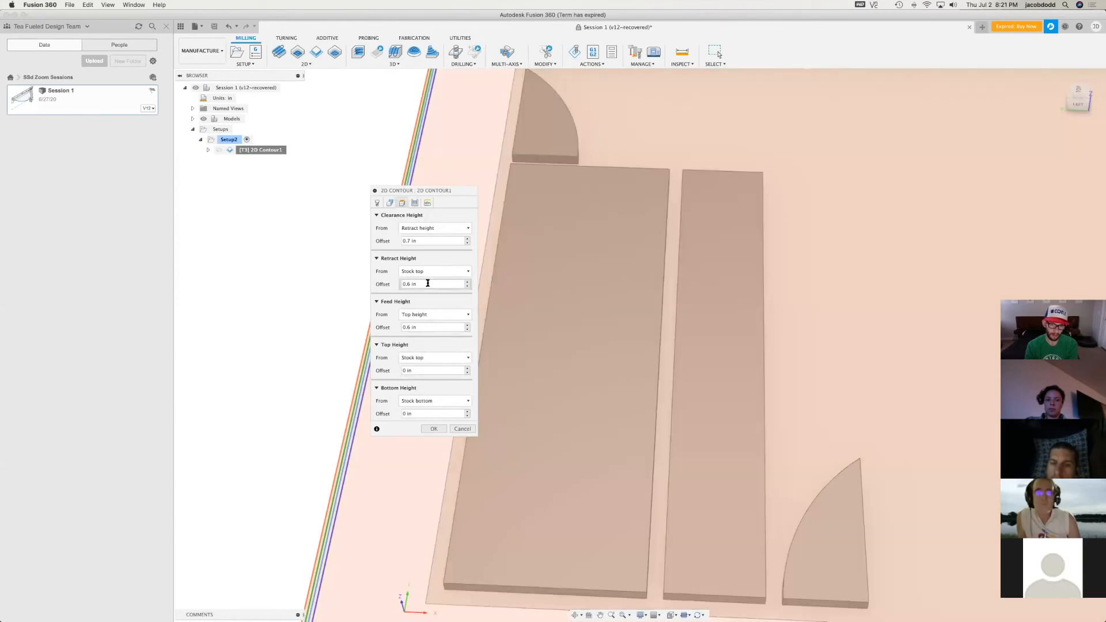
left_click(402, 284)
type("0.1")
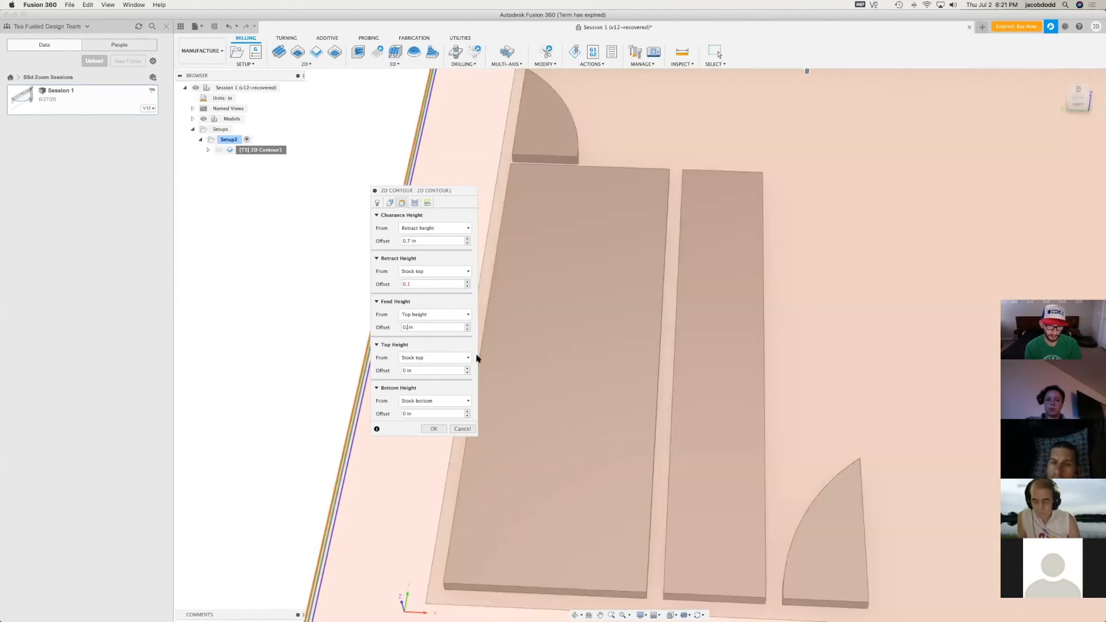
type("1")
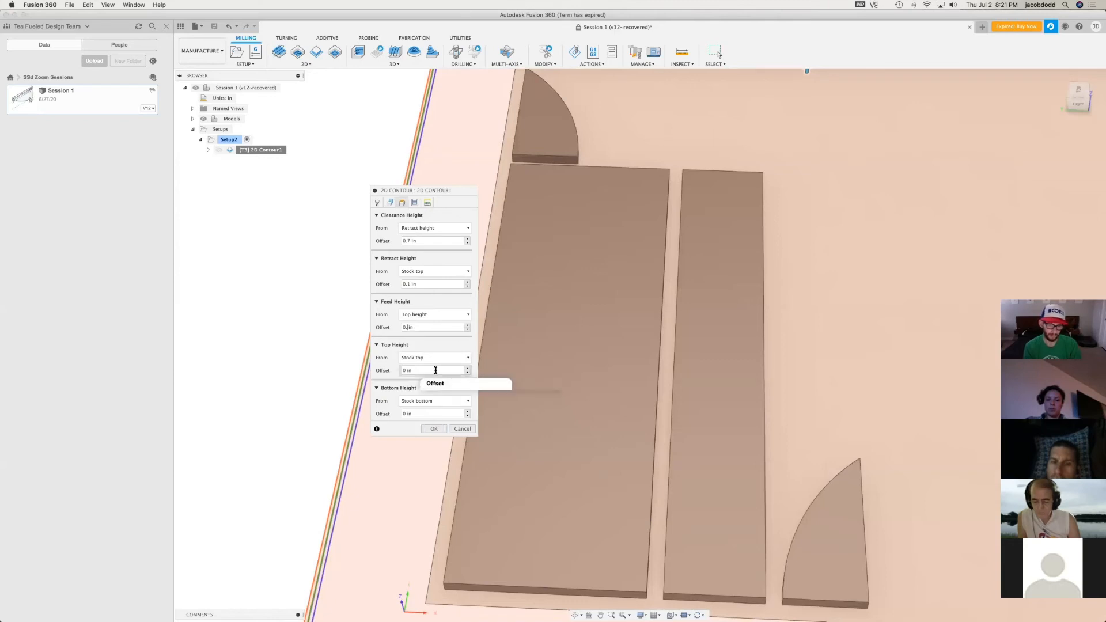
left_click(406, 285)
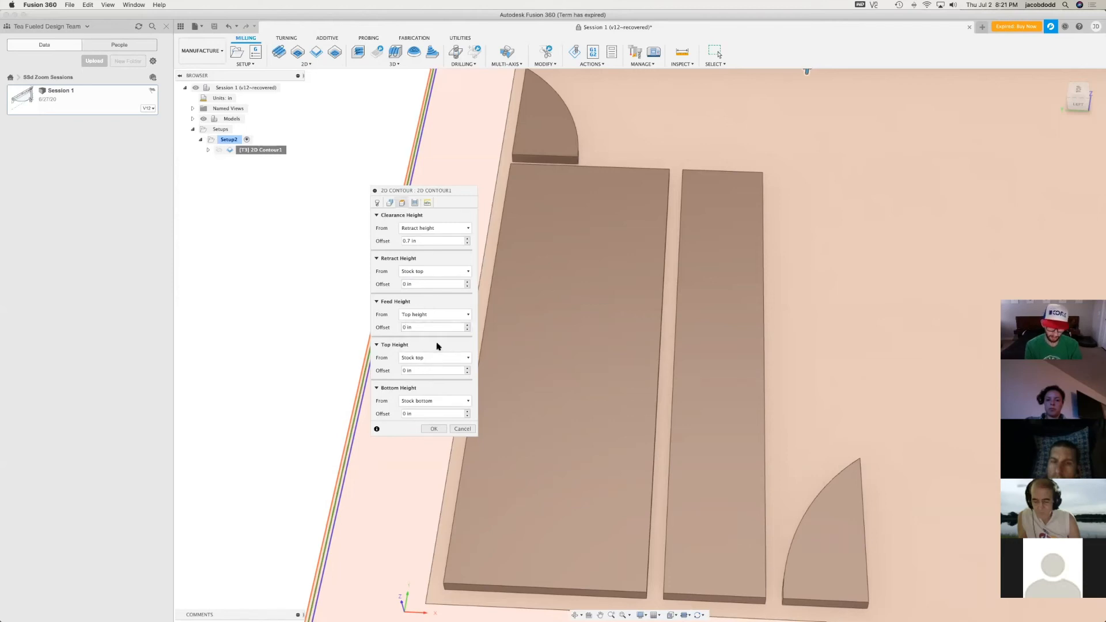
Try retract and feed height offsets of -0.1 in with a top height offset of -0.20 in
left_click(405, 284)
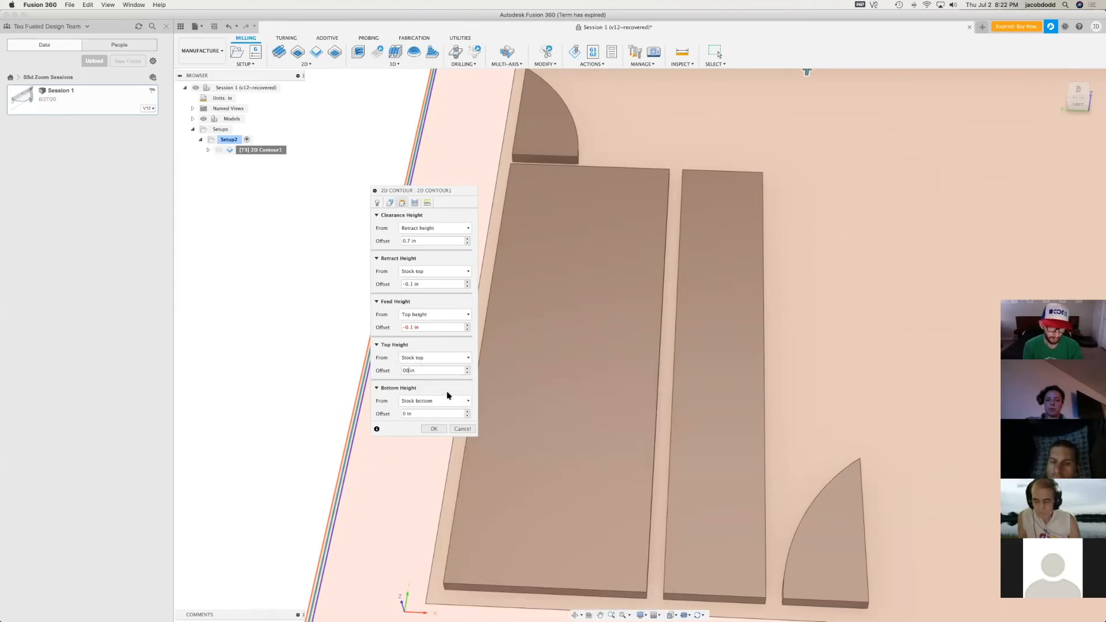
key("Left")
key("Right")
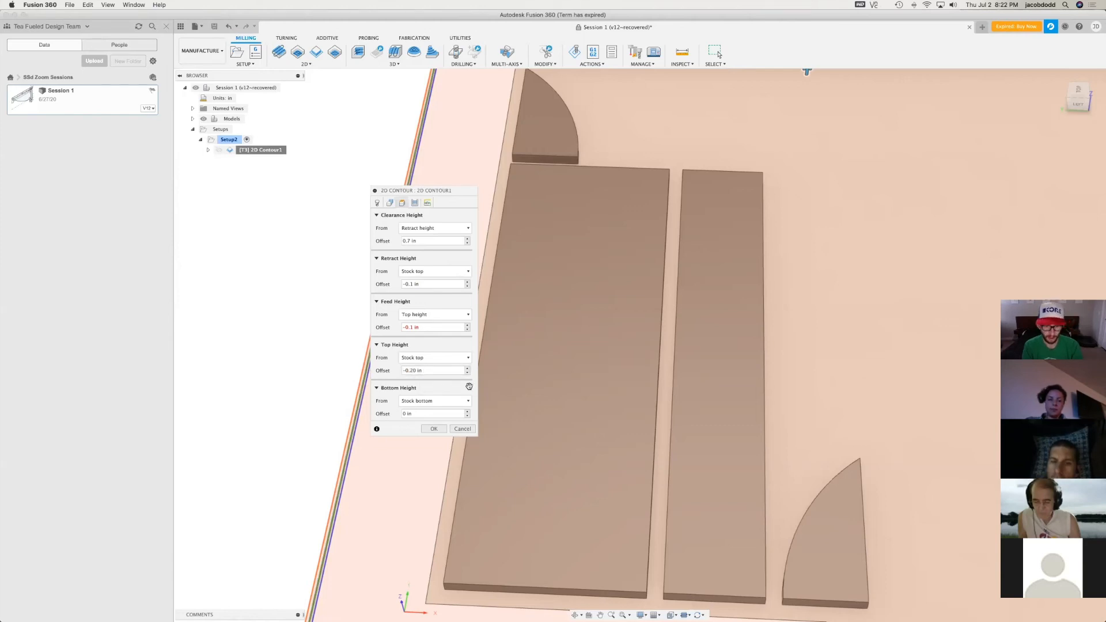
Reset the top, feed and retract height offsets to 0 and regenerate the 2D contour toolpath
double_click(437, 371)
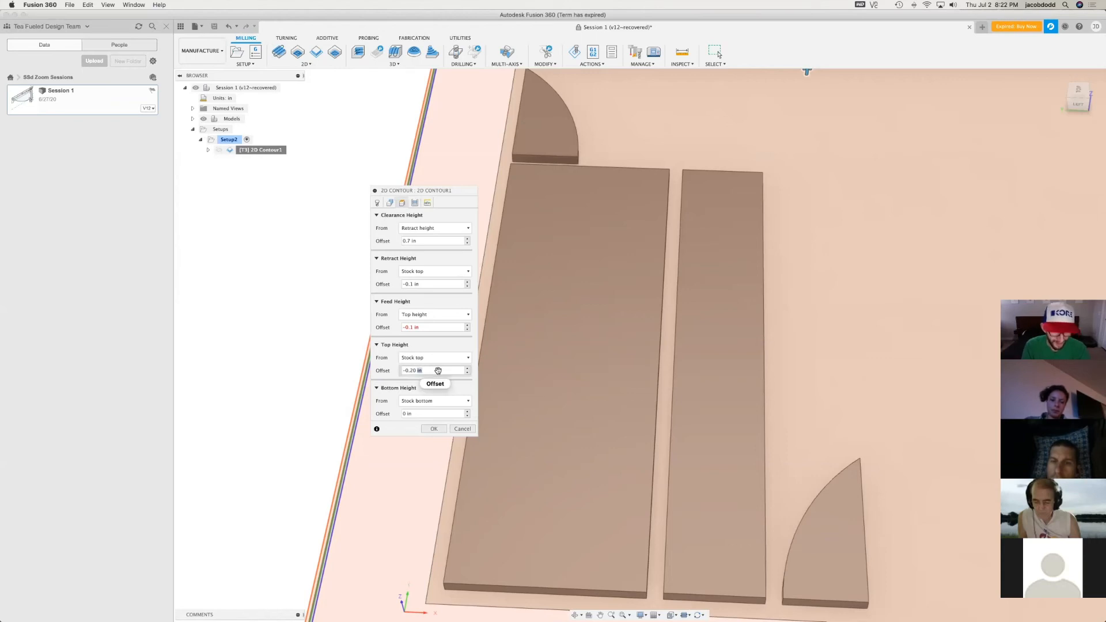
left_click(438, 371)
left_click(435, 328)
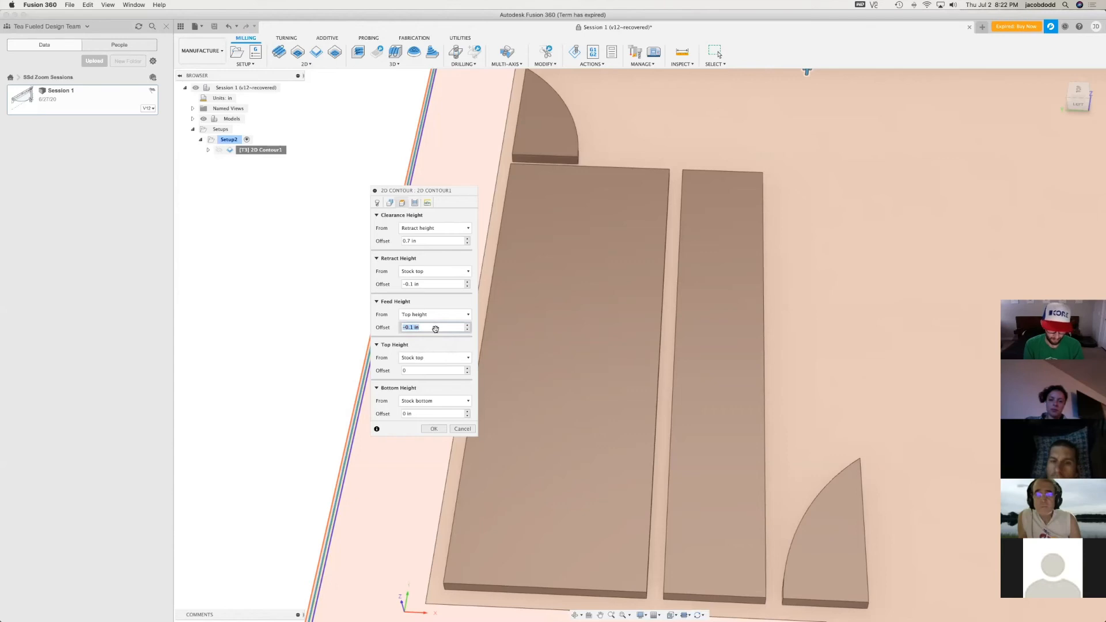
left_click(429, 284)
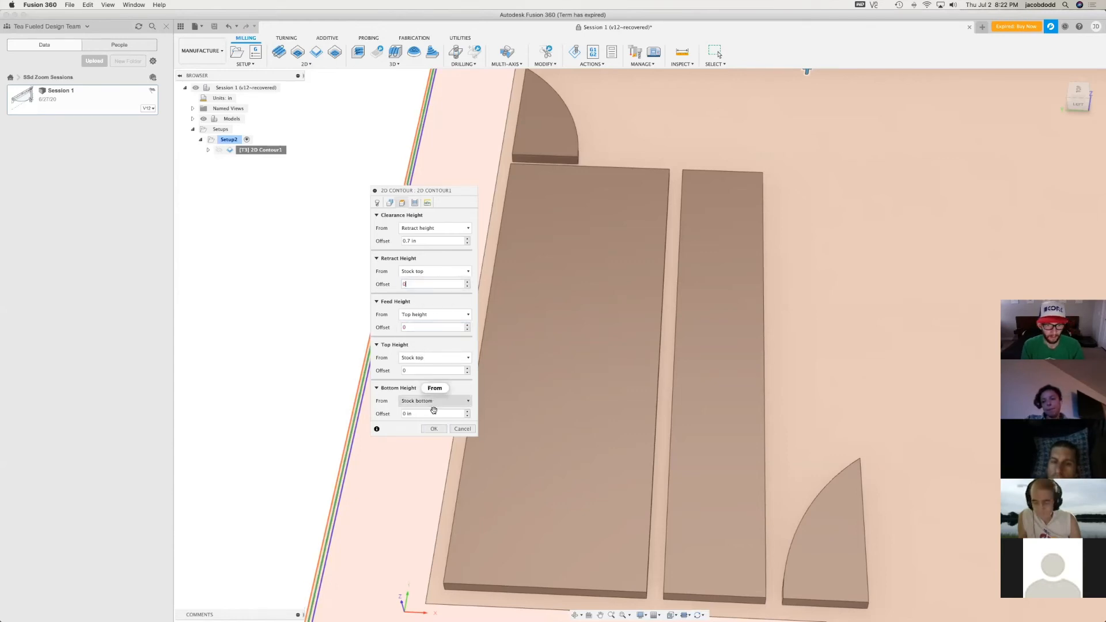
left_click(437, 428)
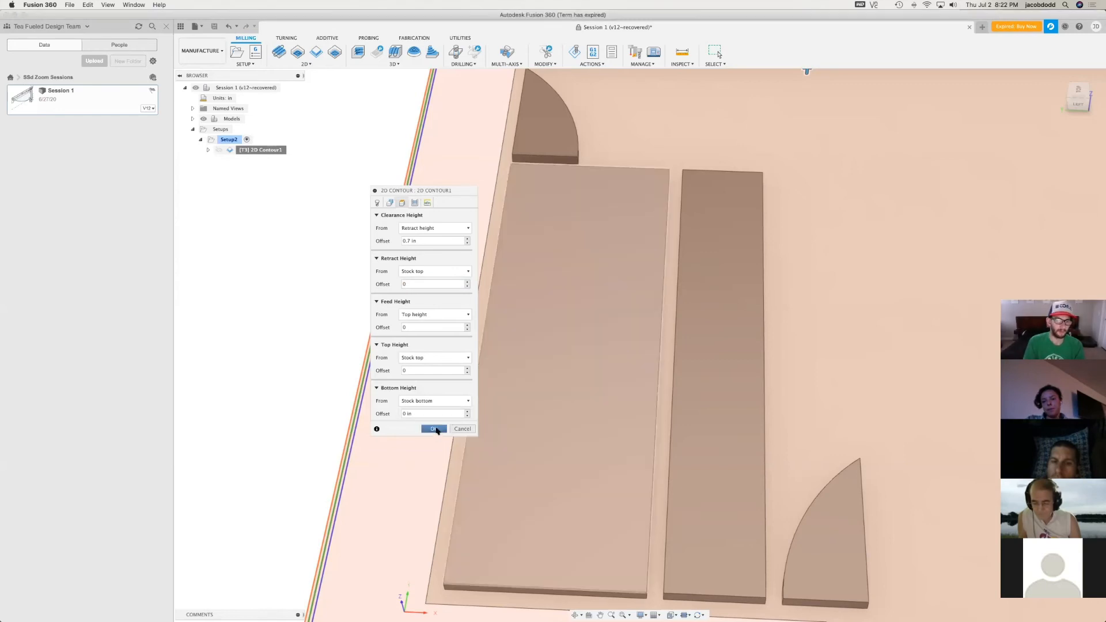
Run the simulation of the updated 2D contour toolpath and examine the cuts in the stock from another angle
left_click(574, 52)
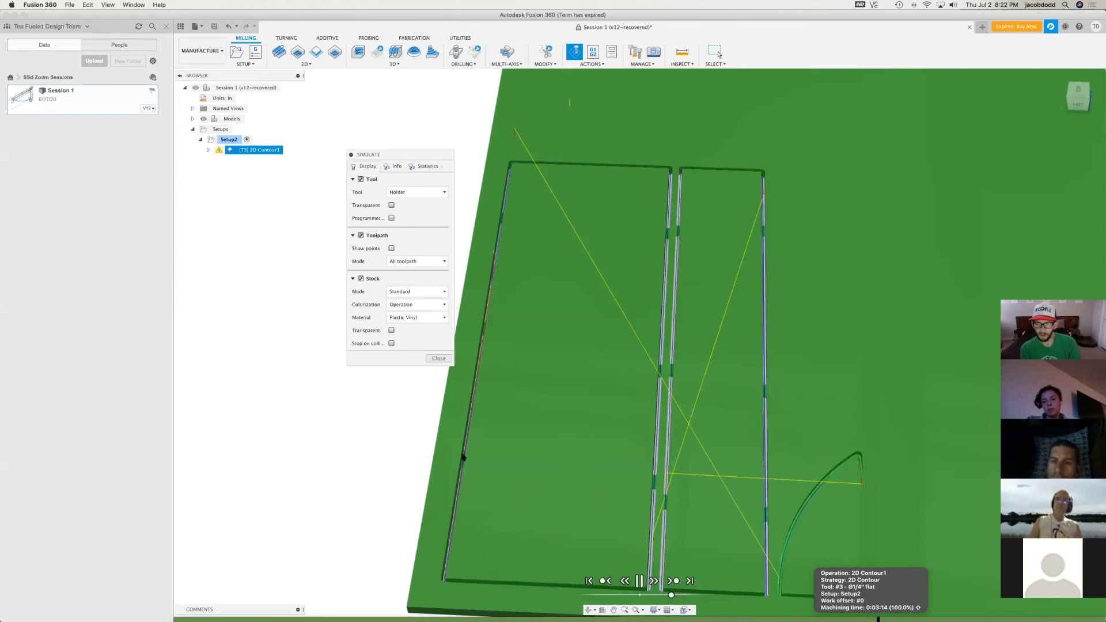
scroll(464, 457, "down", 3)
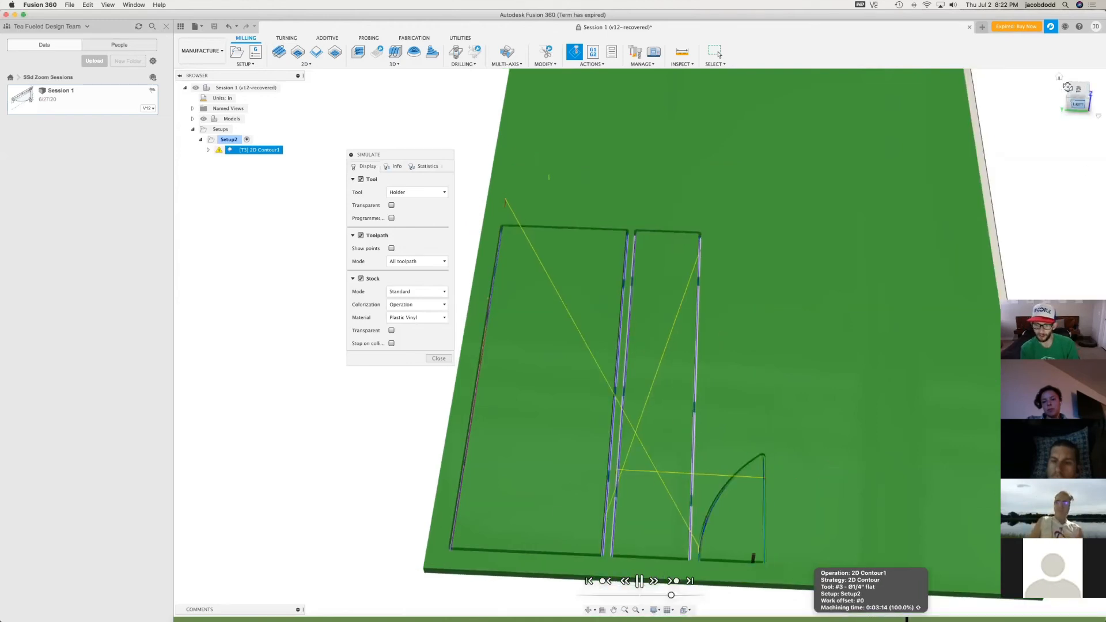
left_click_drag(1073, 92, 951, 186)
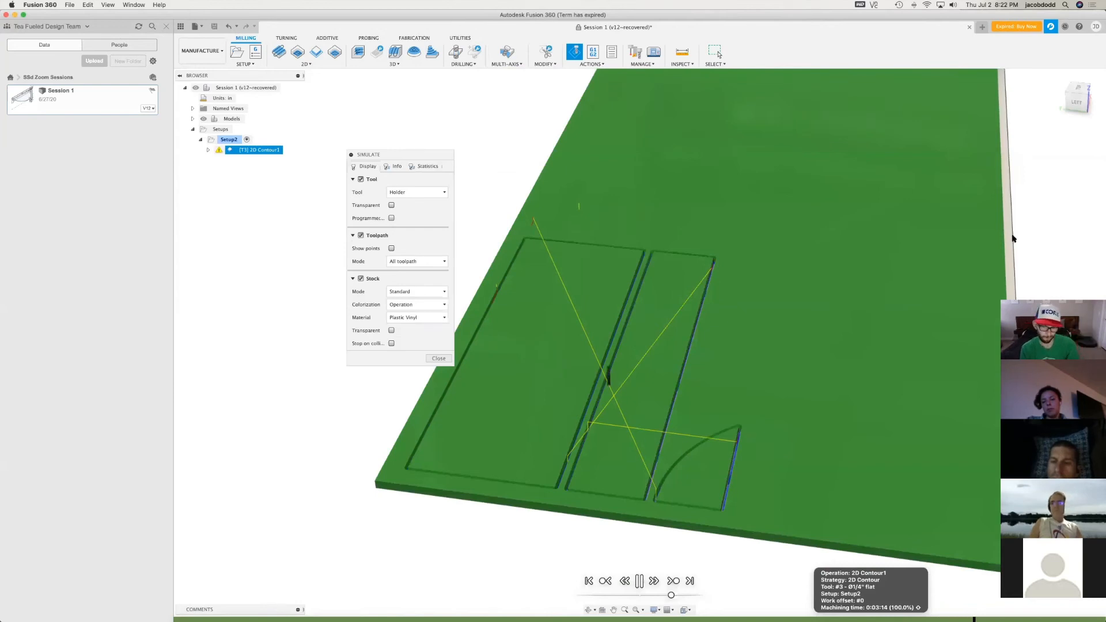
Inspect the simulated cuts up close, toggling the stock to transparent and back to opaque
scroll(710, 466, "up", 3)
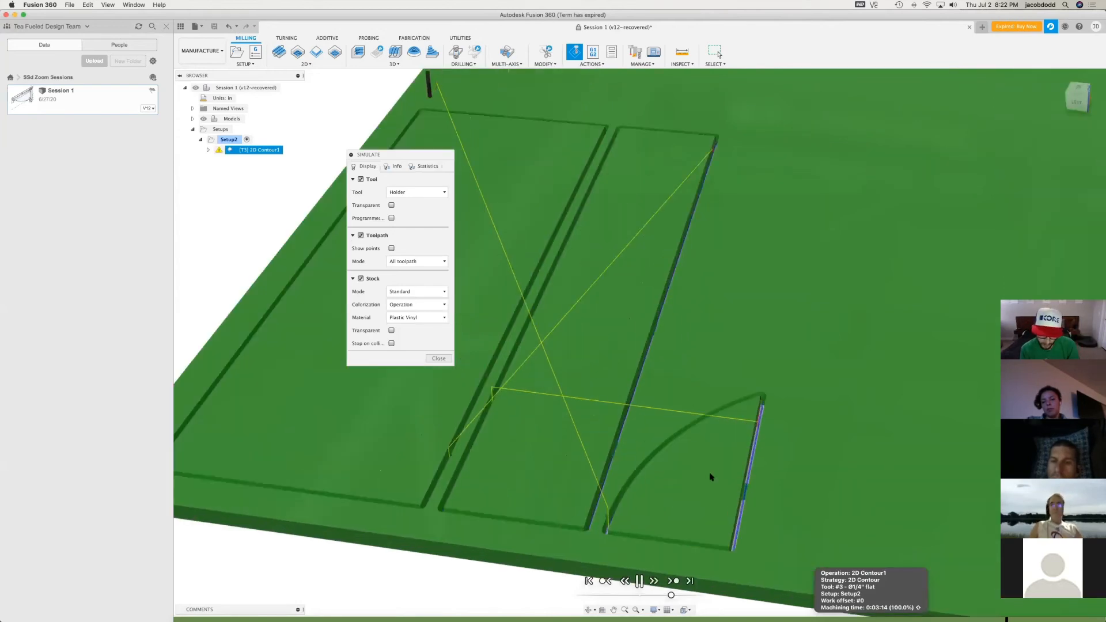
scroll(720, 495, "down", 3)
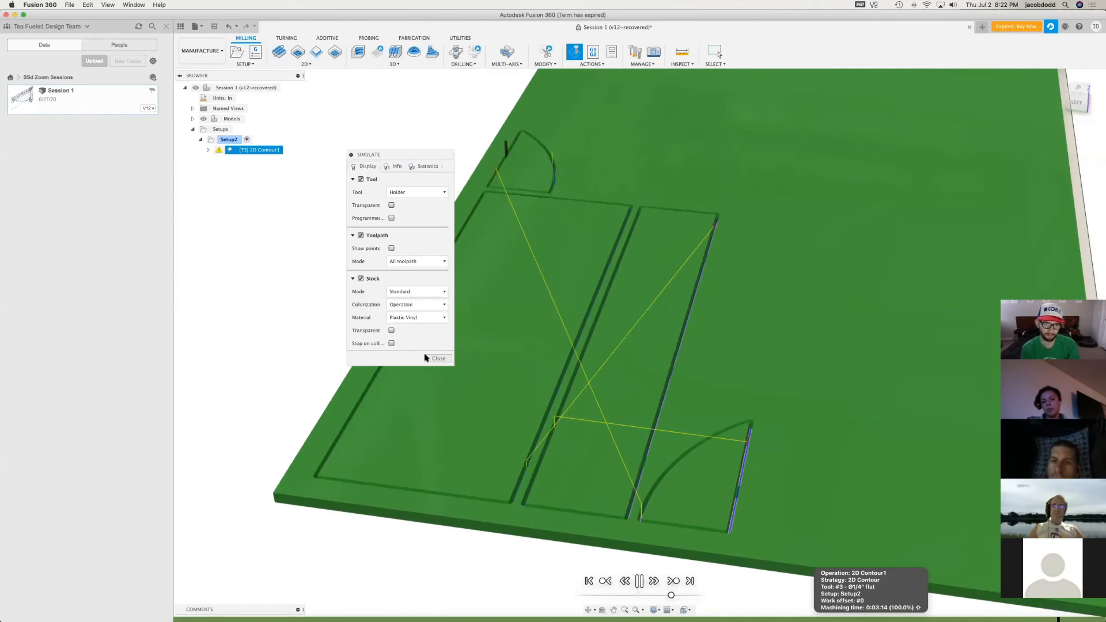
left_click(391, 331)
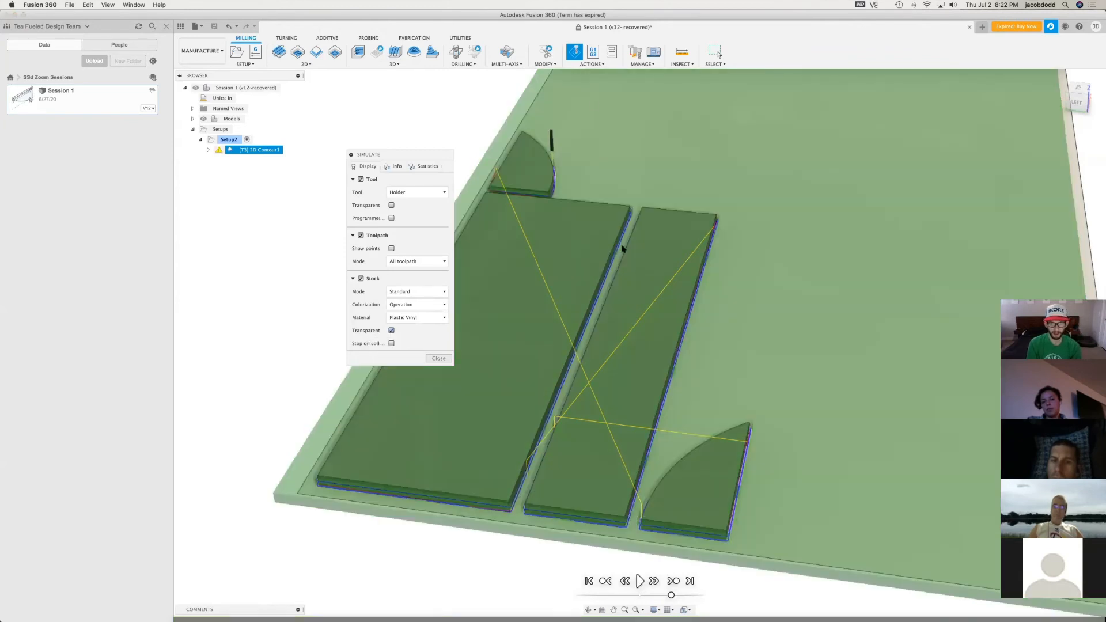
left_click(391, 330)
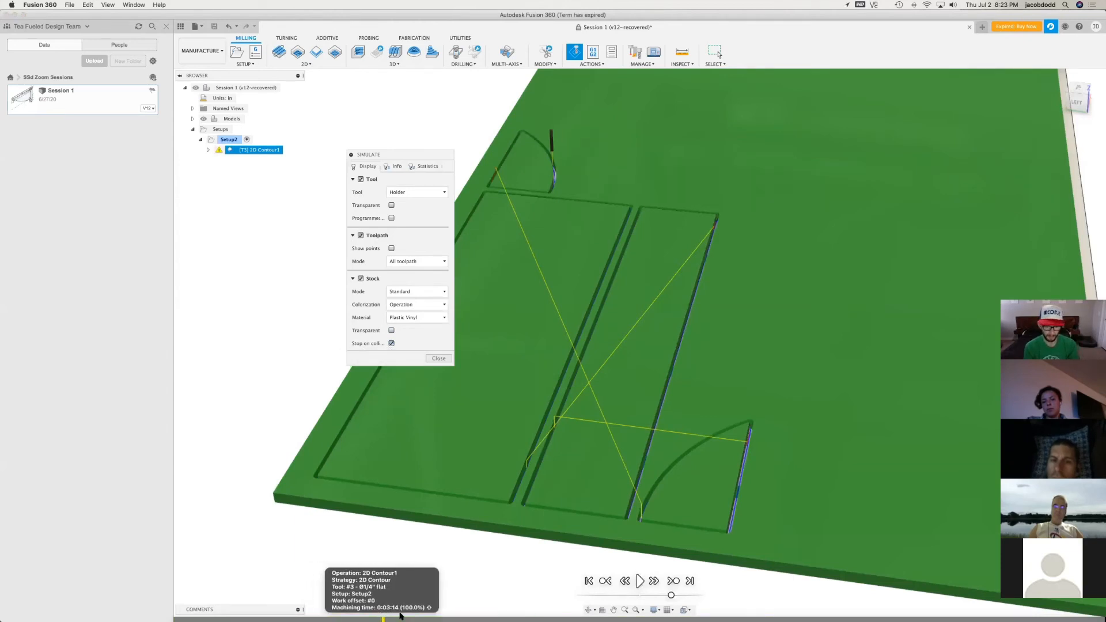
Examine the simulation's machining statistics and its position and operation info while replaying the toolpath
left_click(427, 167)
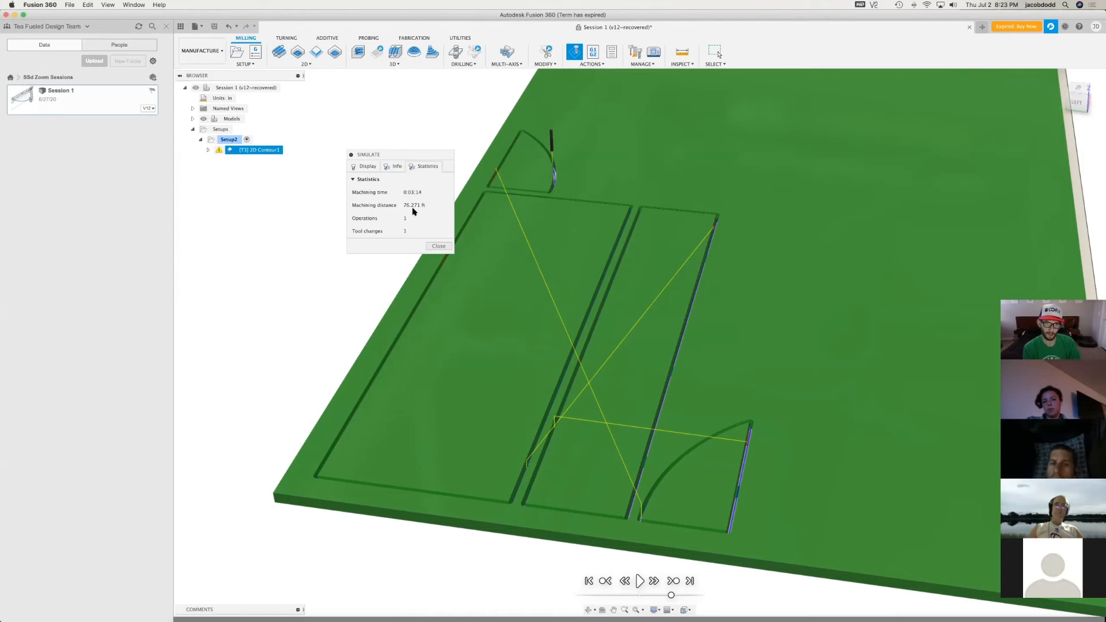
left_click(397, 168)
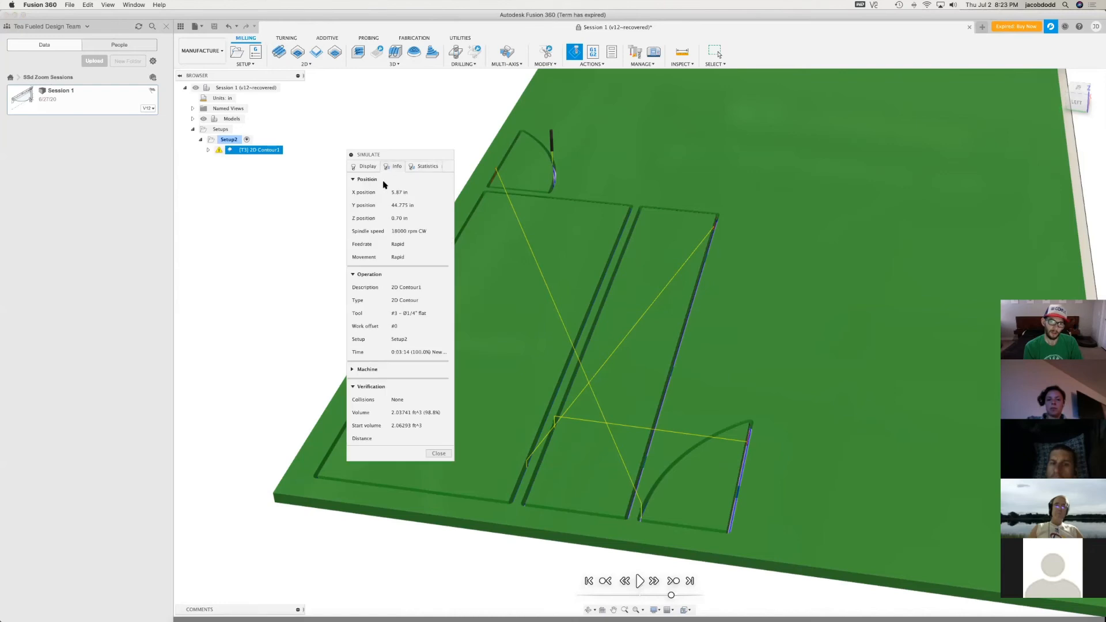
left_click(640, 581)
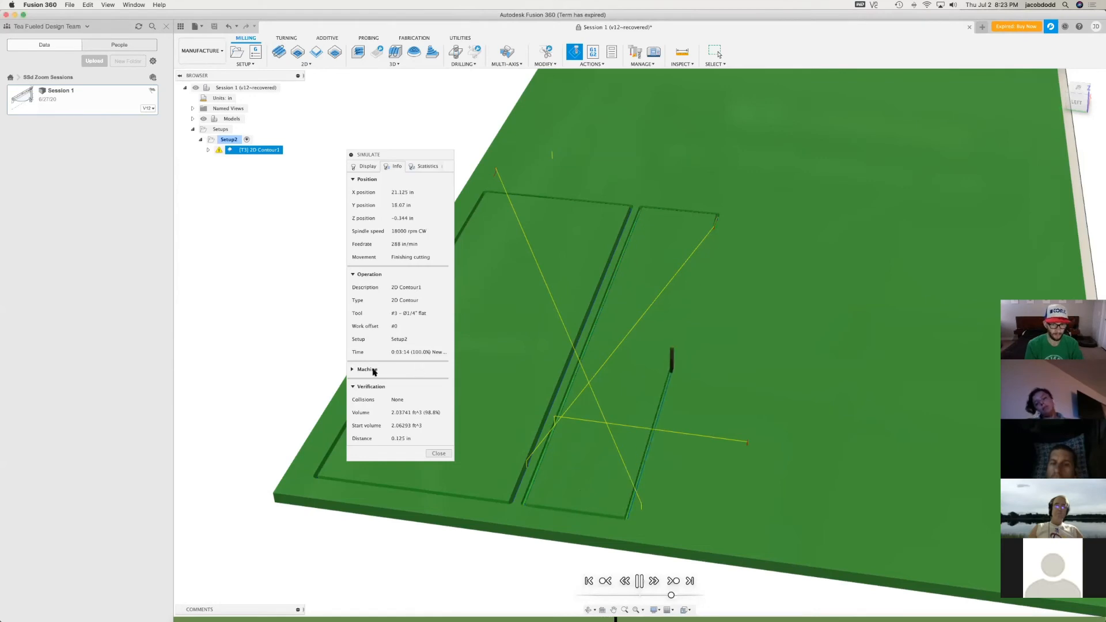
Set the simulated stock's colorization to Comparison in the display options
left_click(366, 167)
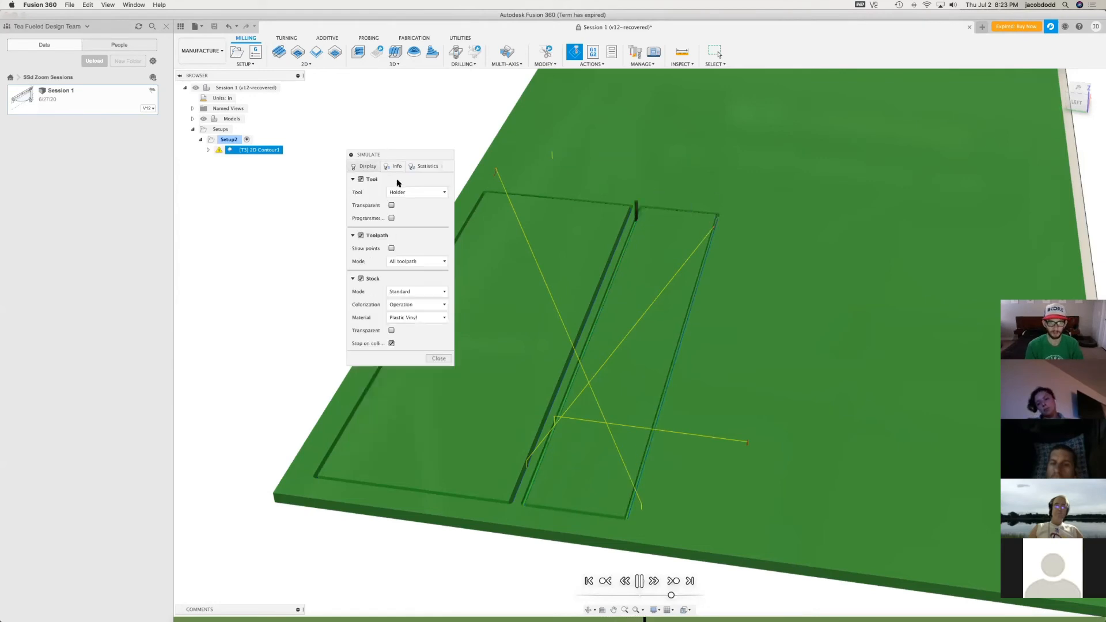
left_click(425, 292)
left_click(421, 303)
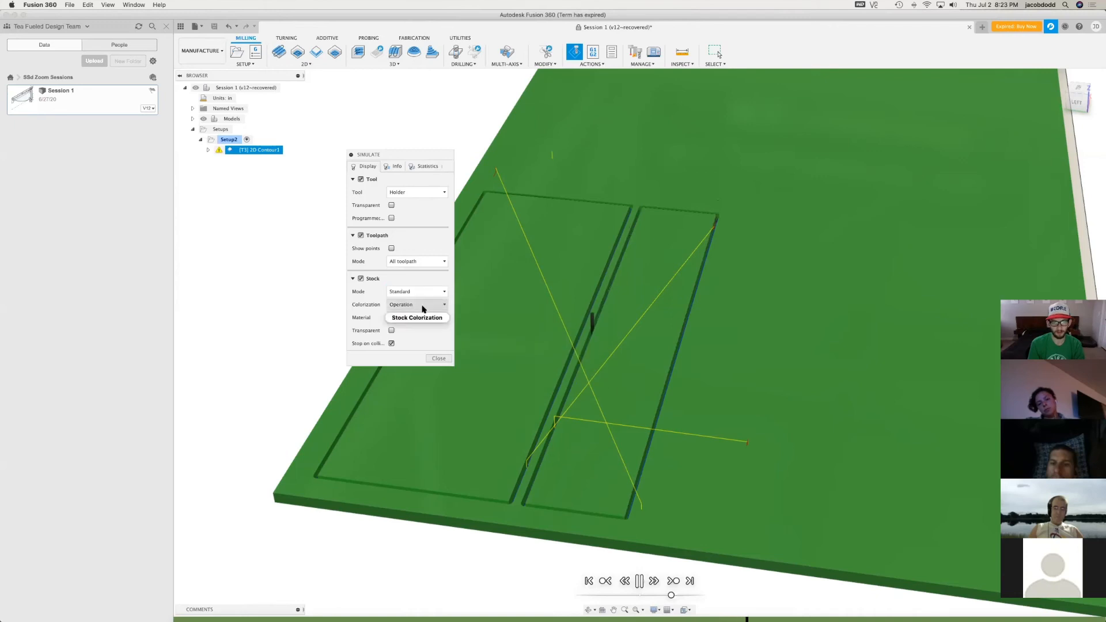
left_click(420, 305)
left_click(415, 344)
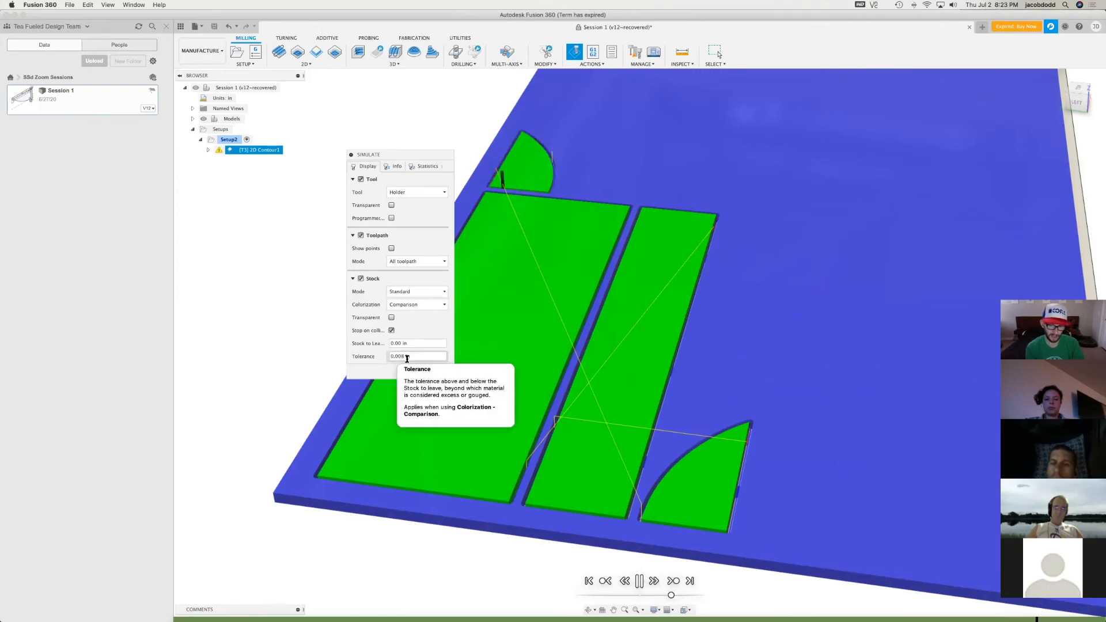
Try a tighter comparison tolerance of 0.0001 in on the stock, set it back to 0.008 in, and close the simulation
scroll(640, 419, "up", 5)
scroll(625, 501, "down", 2)
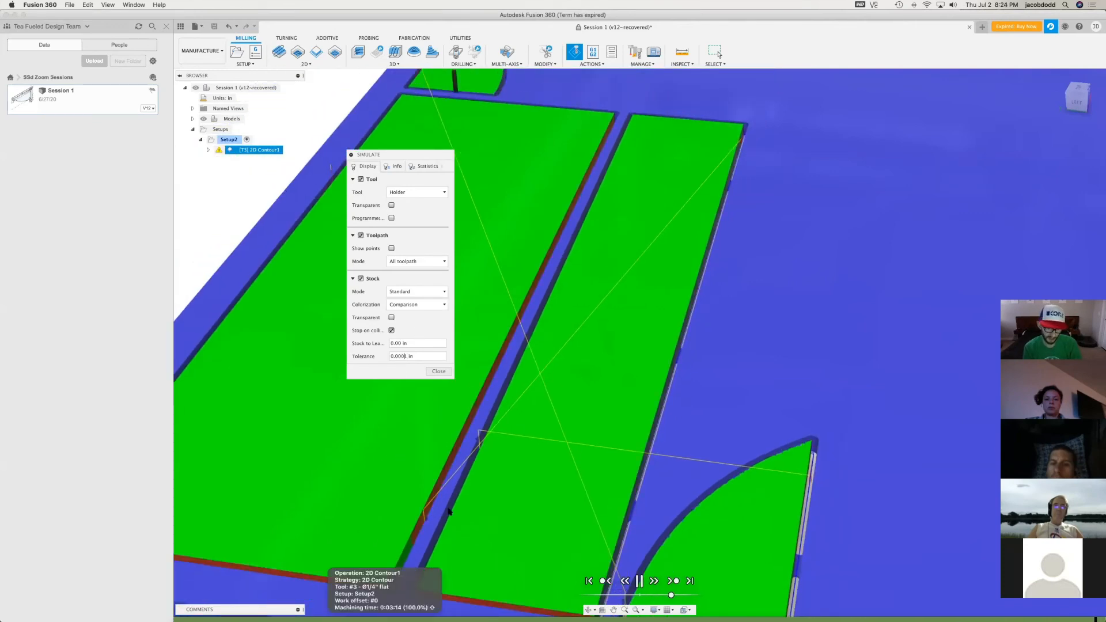
scroll(412, 533, "up", 5)
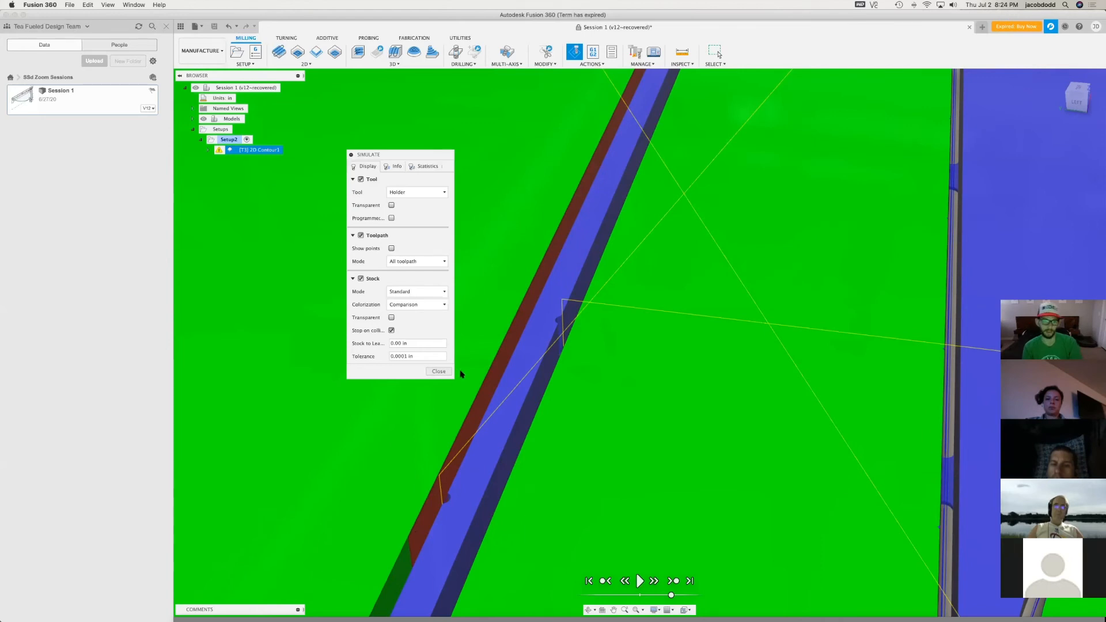
key("BackSpace")
key("BackSpace")
type("11")
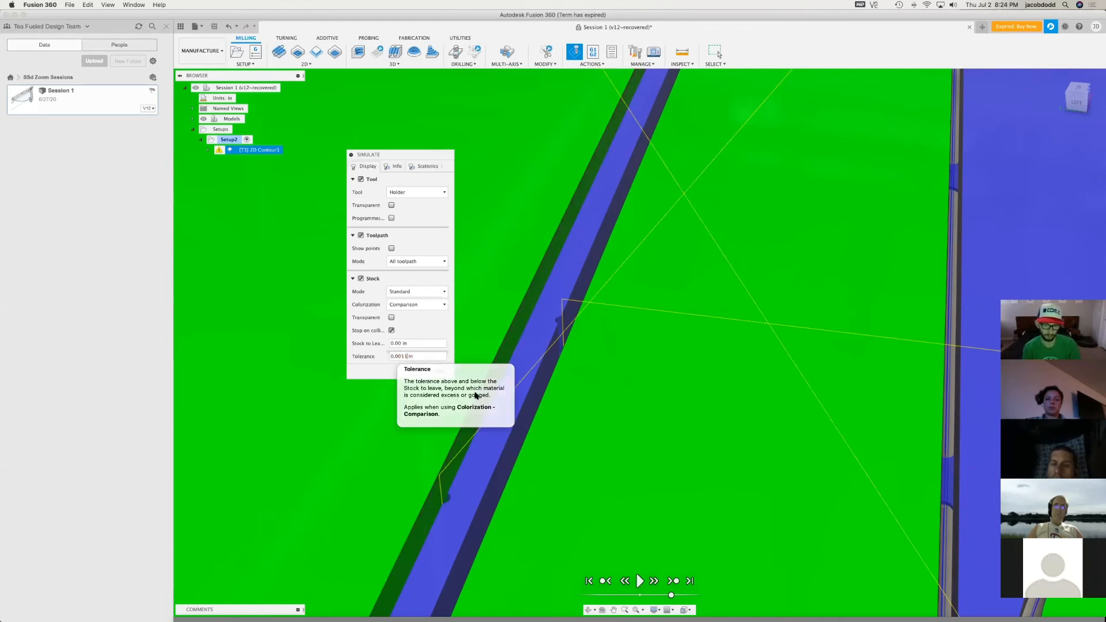
left_click(500, 406)
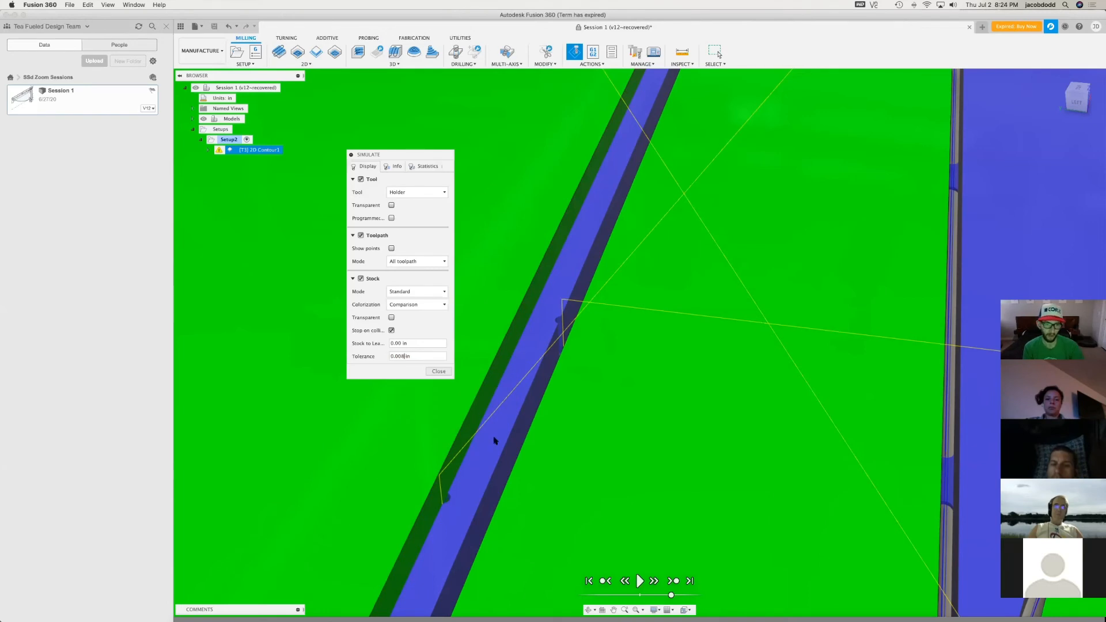
scroll(493, 441, "down", 10)
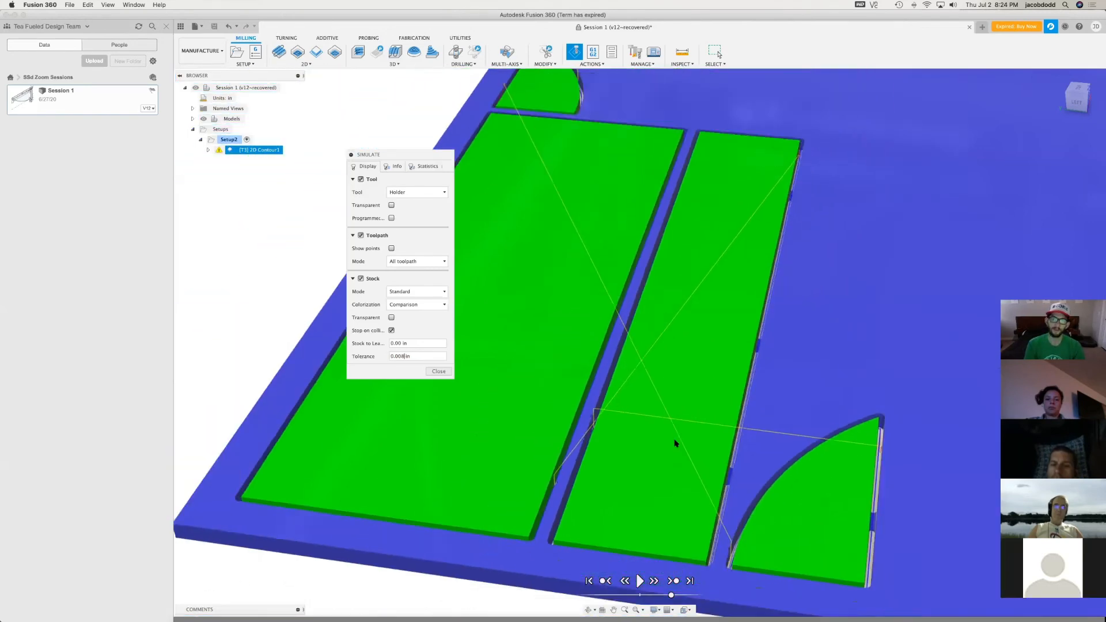
scroll(634, 521, "down", 4)
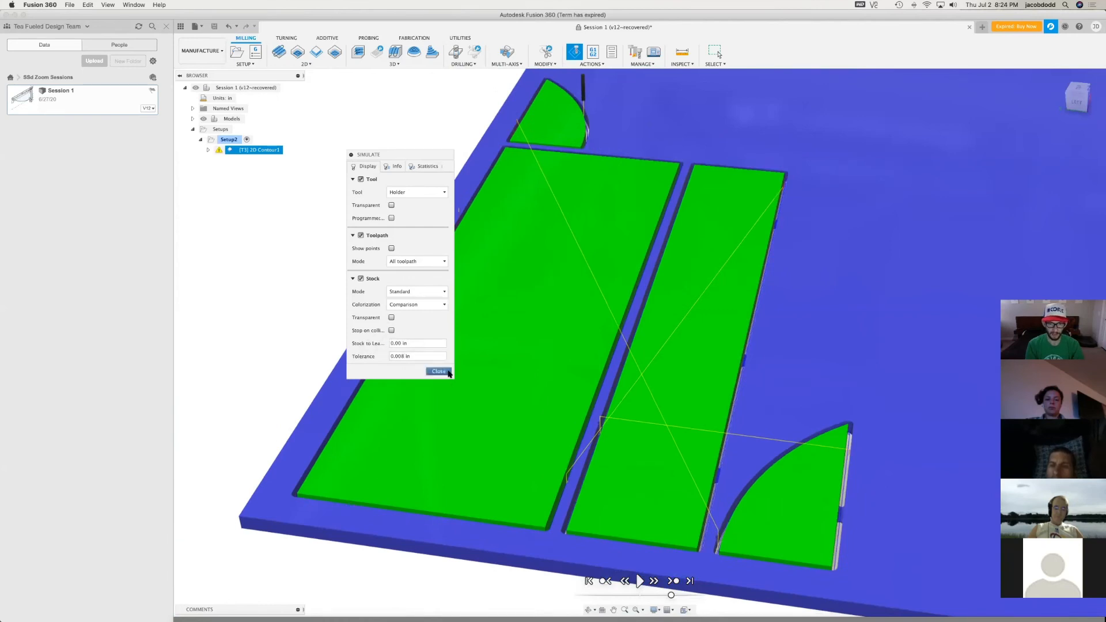
left_click(450, 372)
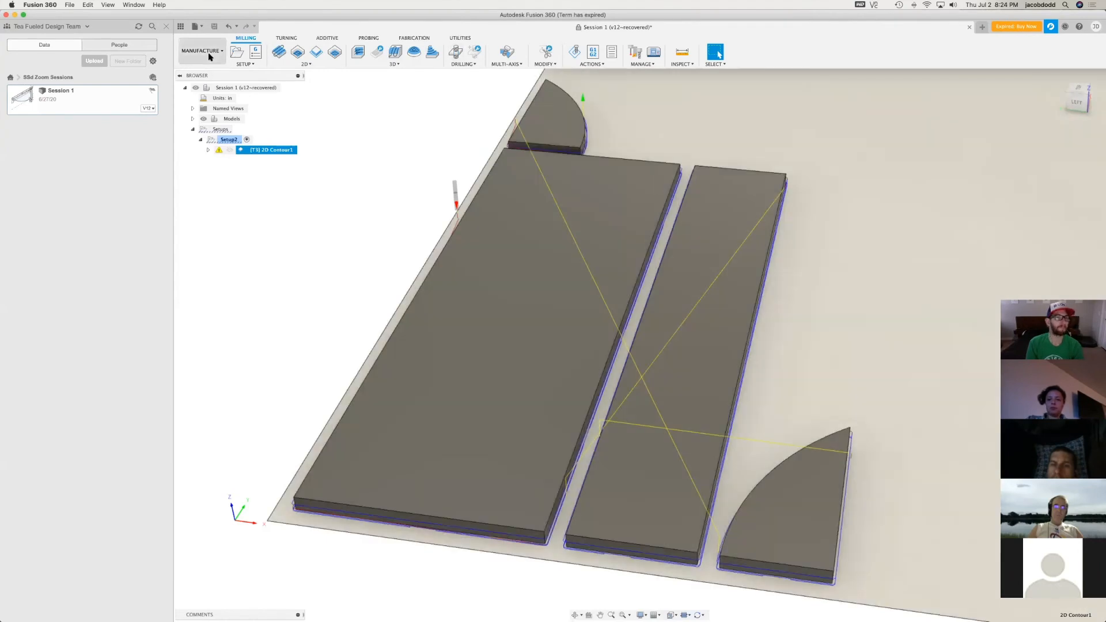
Switch to the Design workspace and start a sketch on the sheet surface beneath the flat-laid parts
left_click(211, 56)
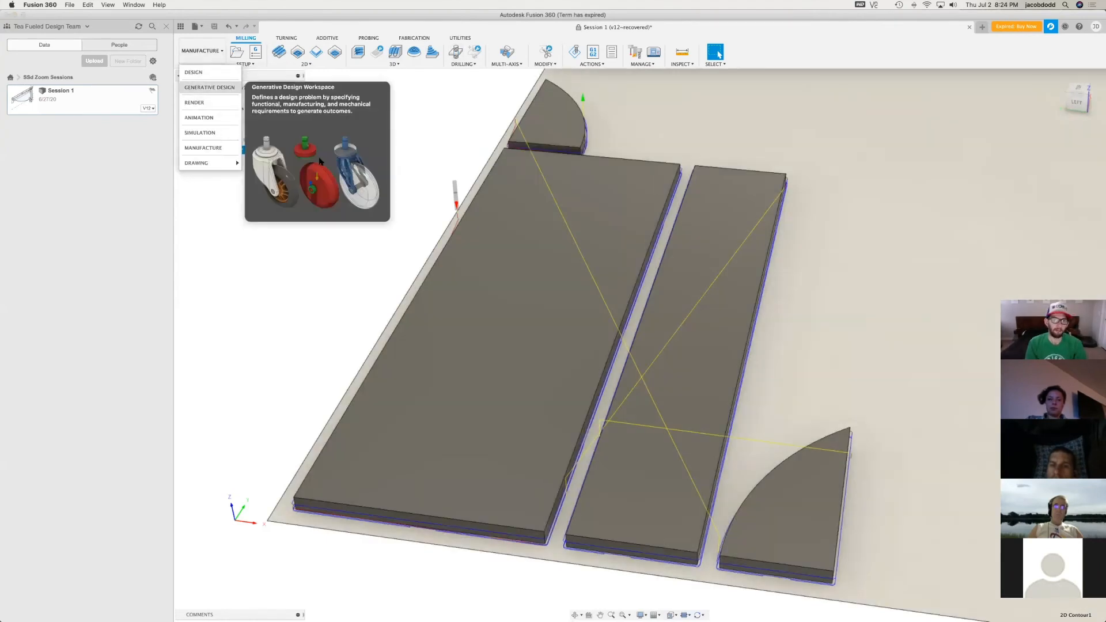
left_click(253, 310)
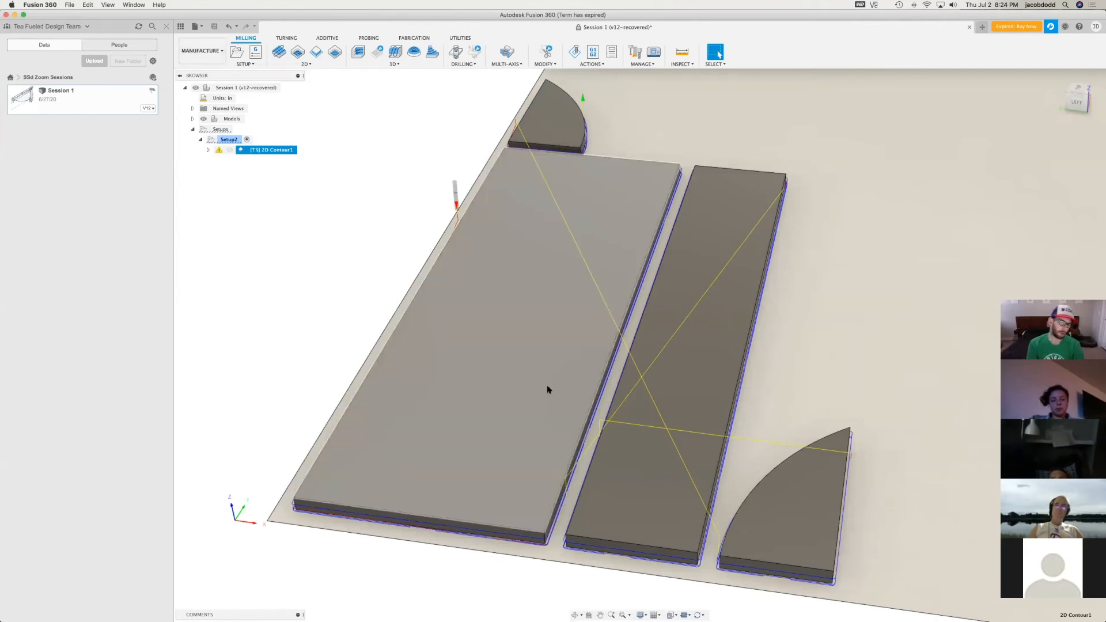
left_click(203, 52)
left_click(195, 73)
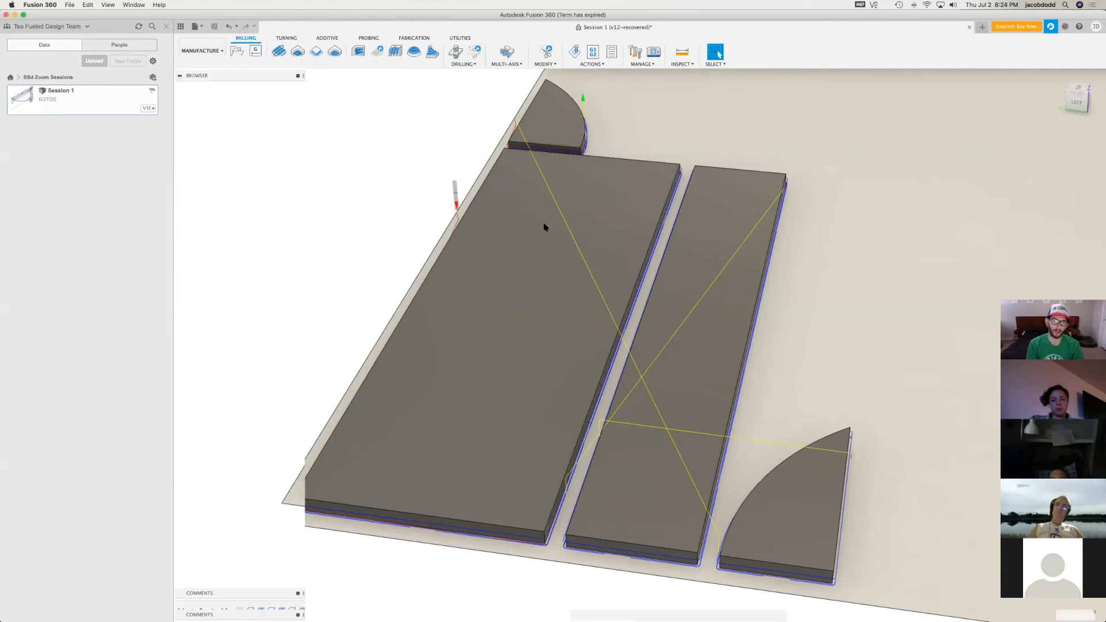
scroll(371, 383, "down", 5)
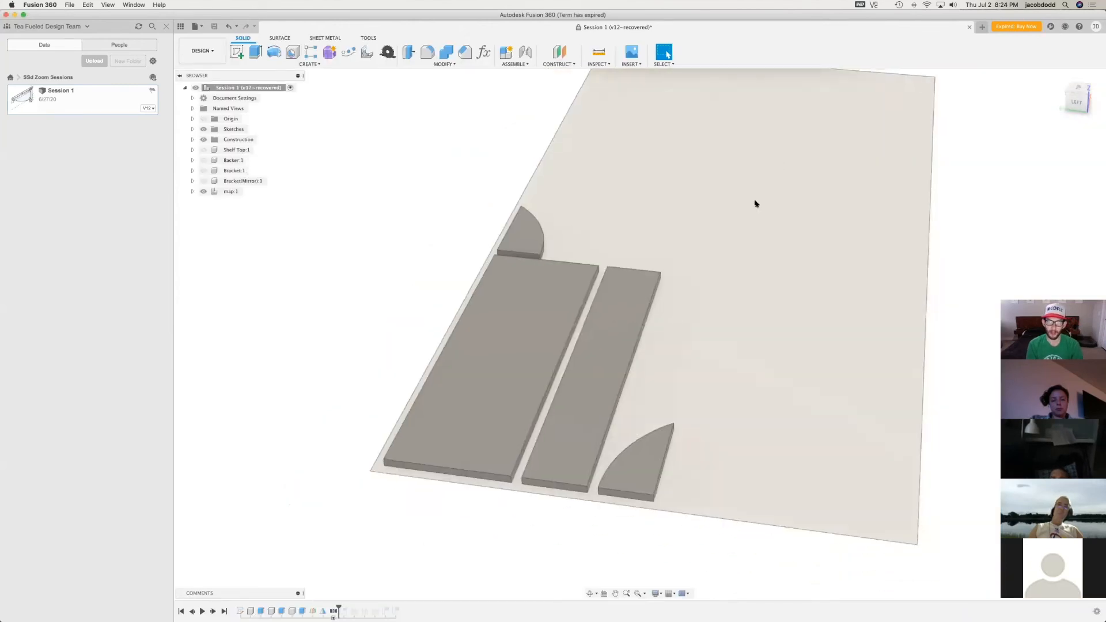
scroll(756, 205, "up", 6)
left_click(230, 54)
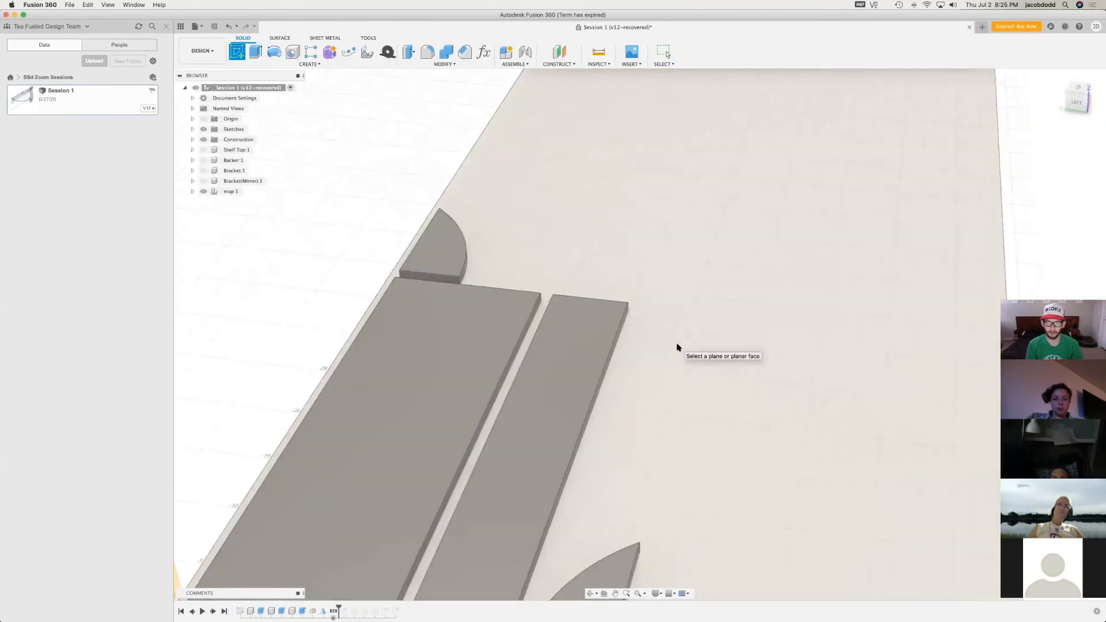
left_click(678, 348)
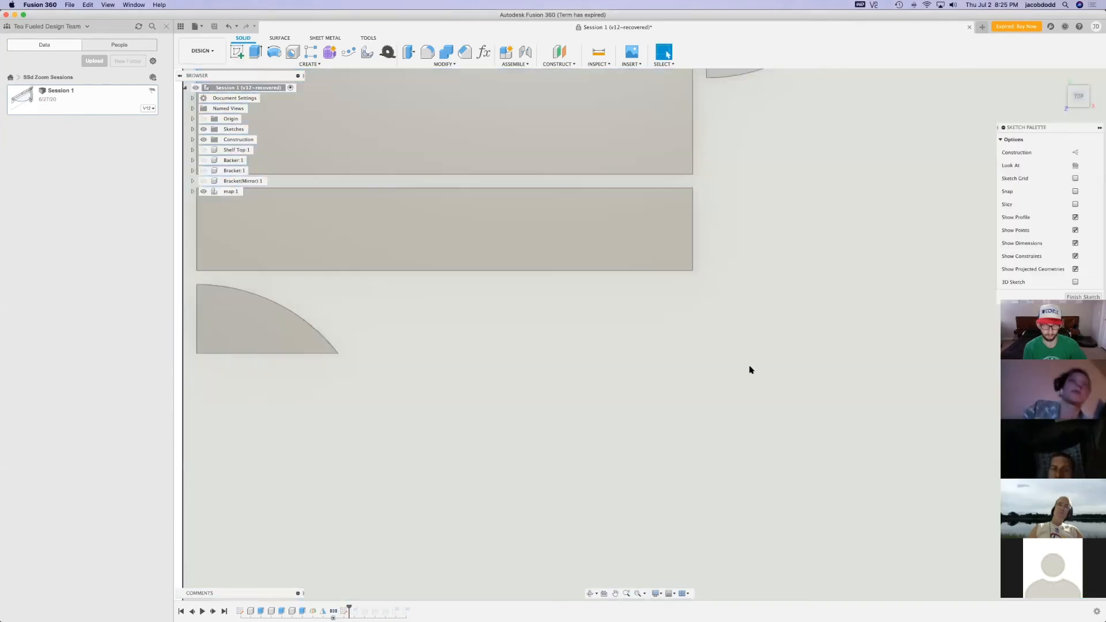
Sketch a rectangle beyond the narrow part's end, with a small corner circle and an about 3.8 in circle inside, and finish the sketch
key("r")
left_click(744, 177)
left_click(880, 305)
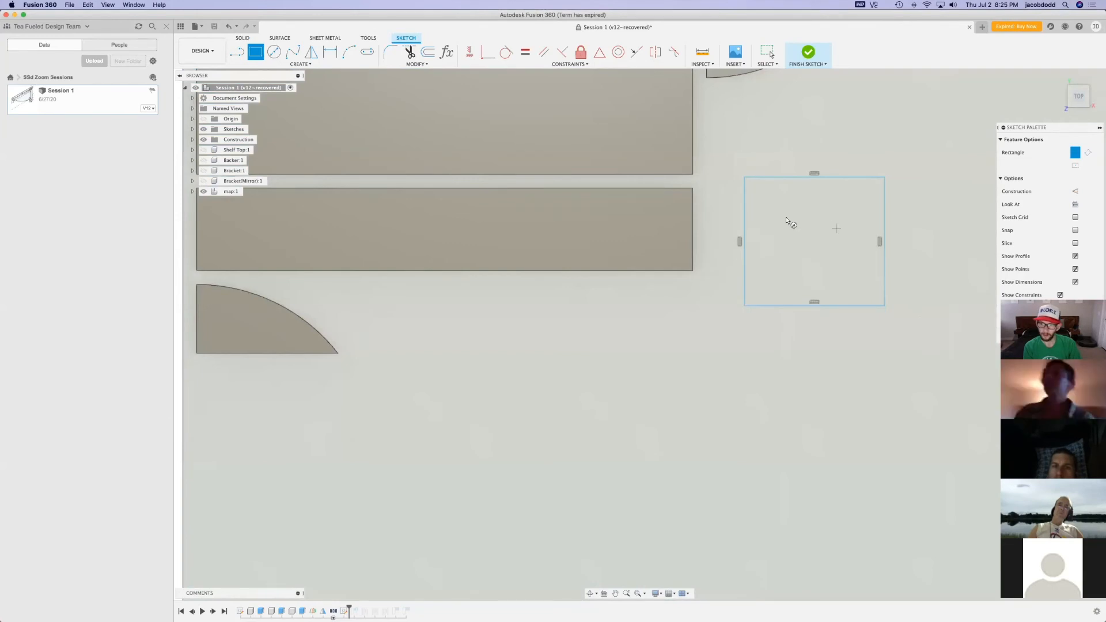
key("c")
left_click(766, 198)
key("Return")
left_click(831, 266)
left_click(853, 279)
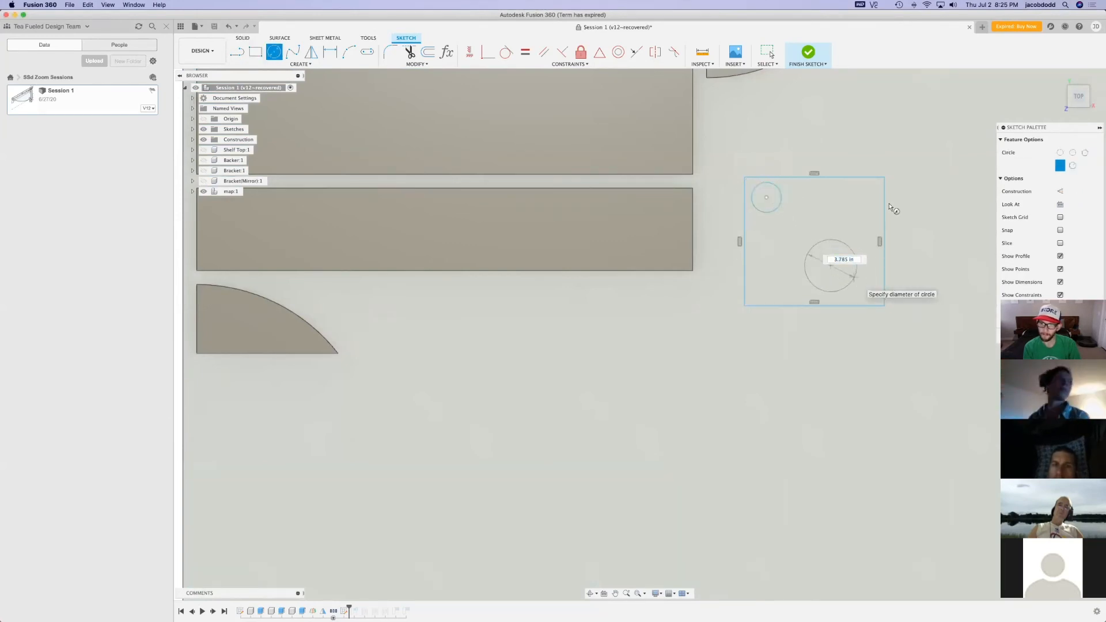
left_click(809, 53)
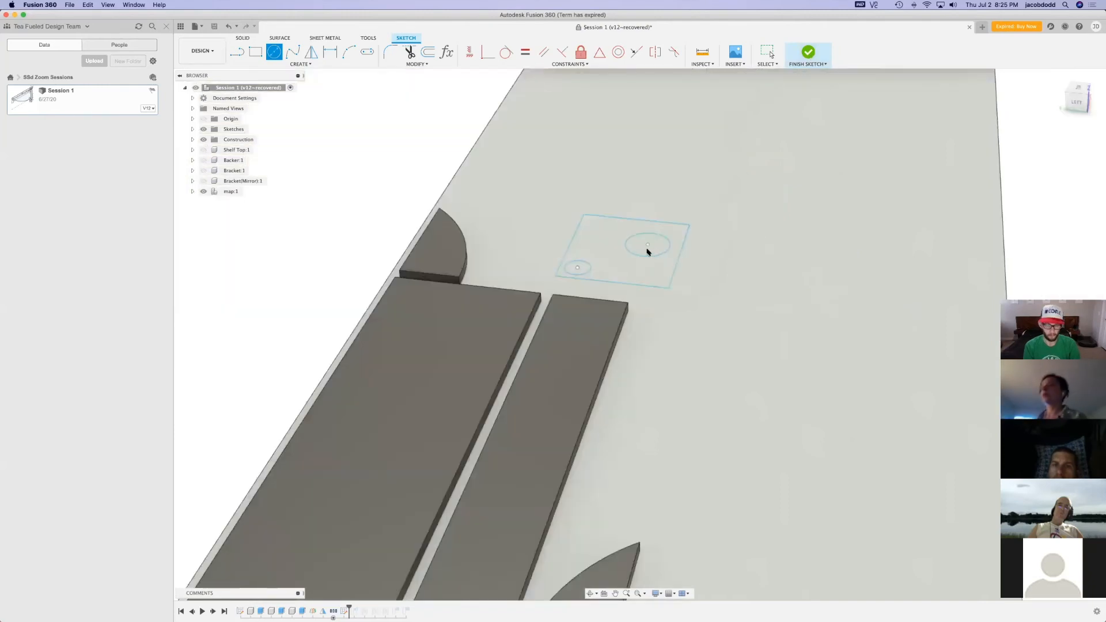
Extrude the rectangle profile around the two circles 0.75 in as a new body
key("e")
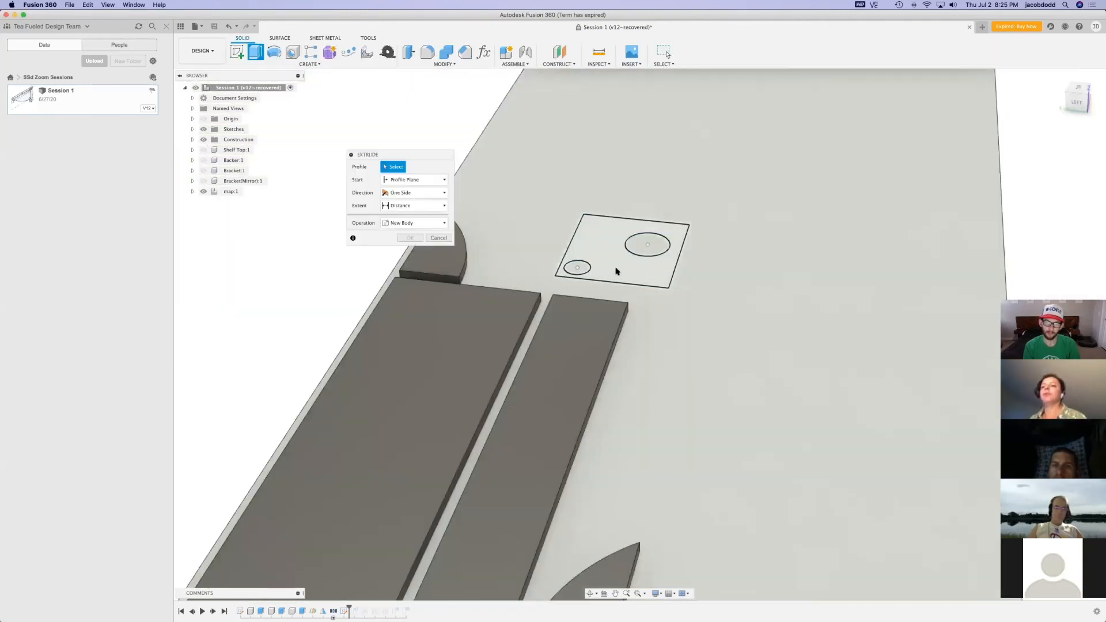
left_click(617, 267)
type(".75")
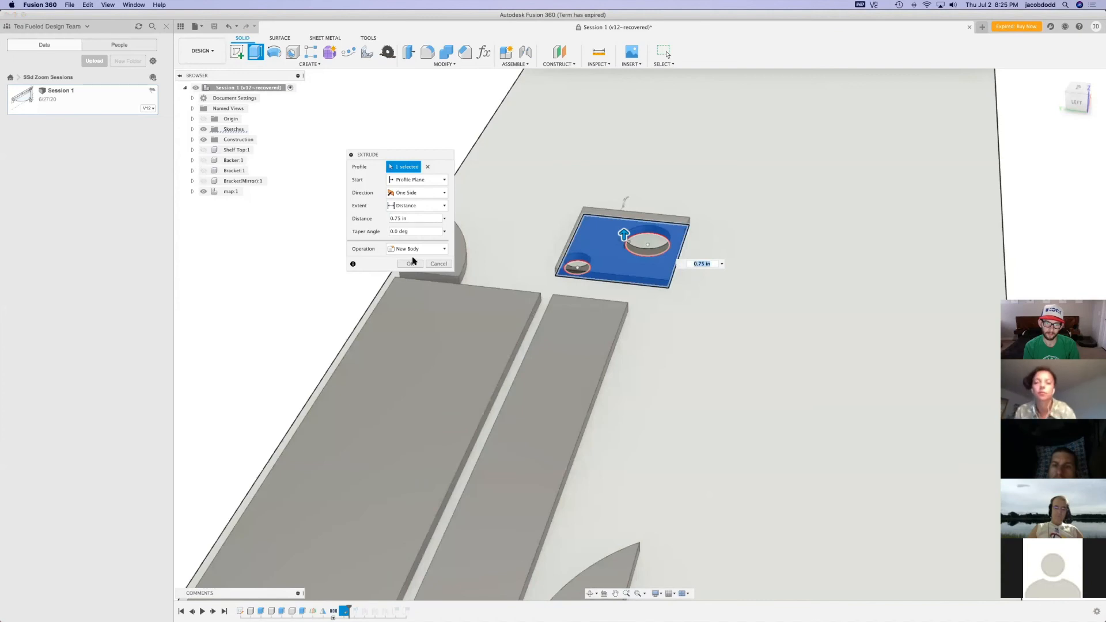
left_click(410, 264)
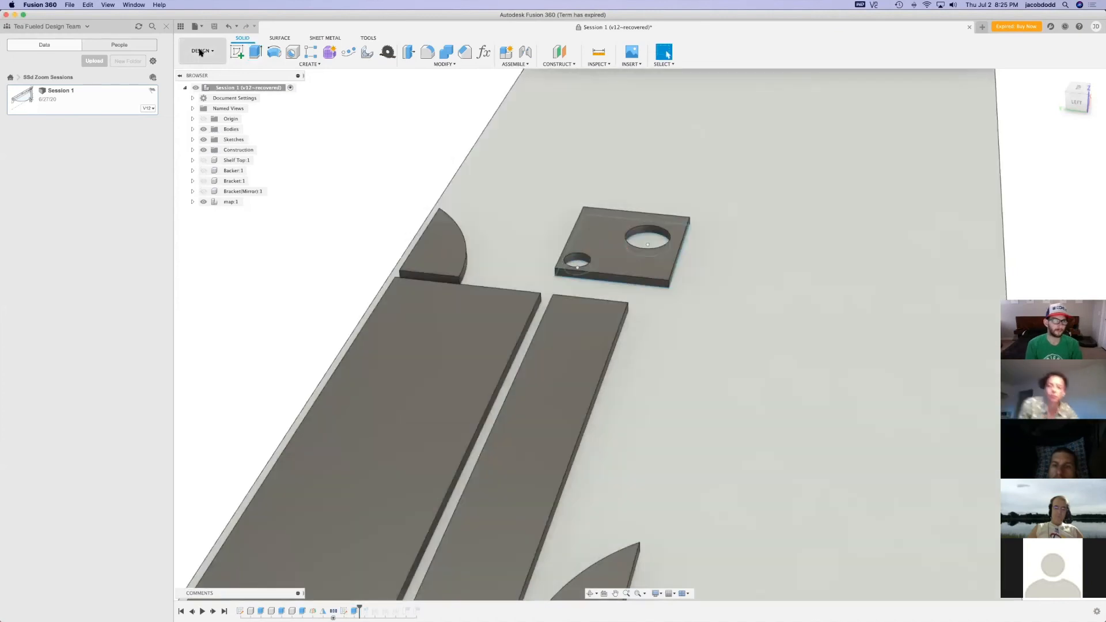
Return to the Manufacture workspace and expand the 2D contour operation under Setup2
left_click(201, 51)
left_click(217, 148)
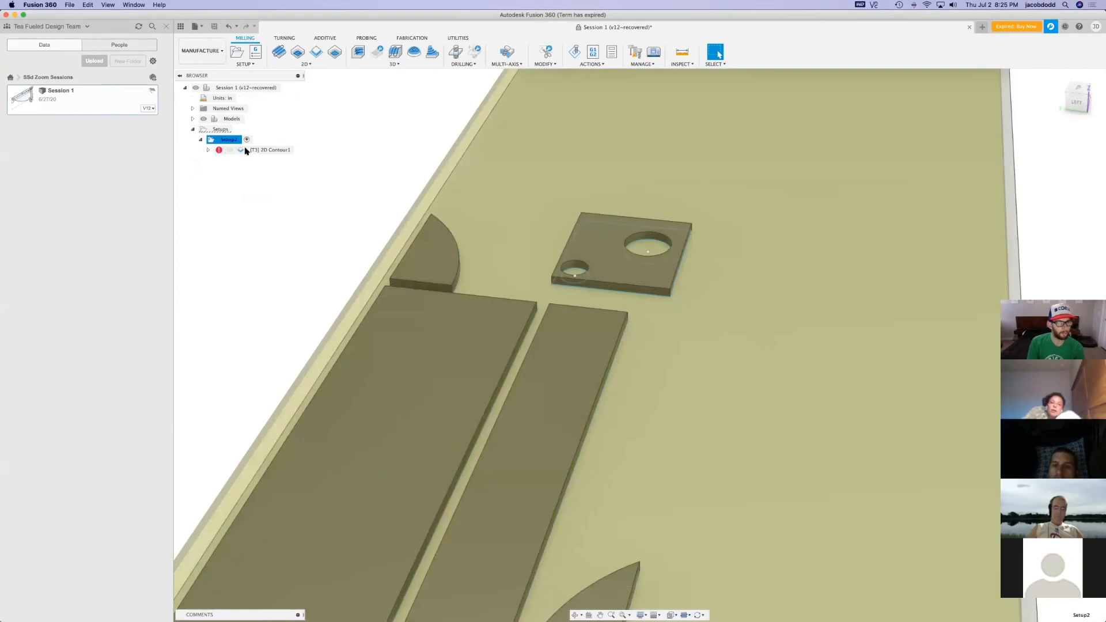
left_click(221, 153)
left_click(208, 150)
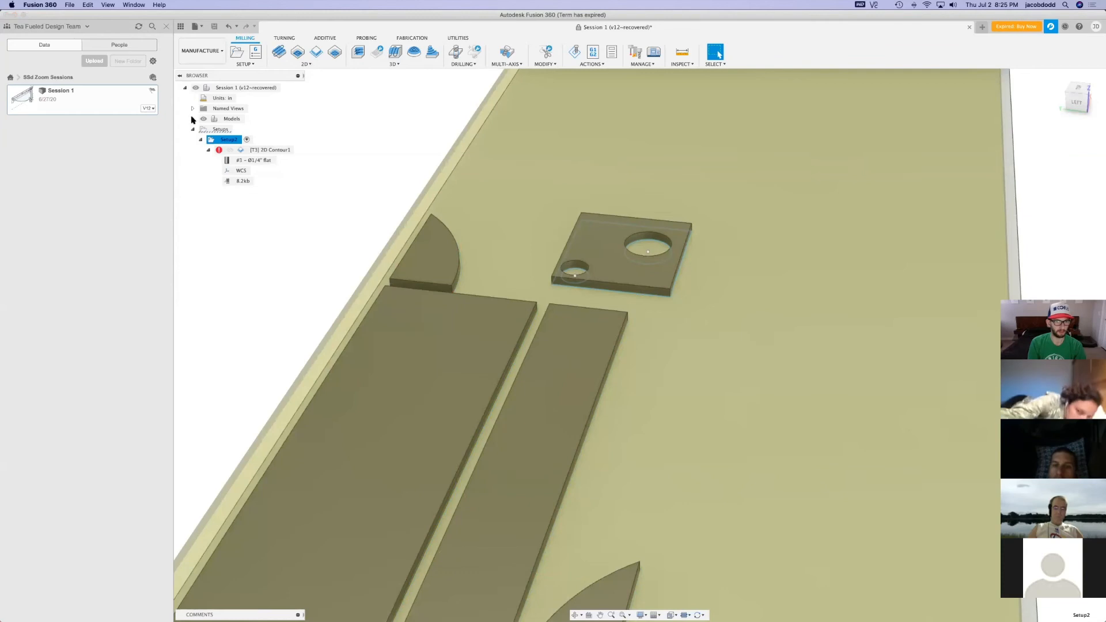
Hide Sketch2 of the new plate in the model's sketches and select Setup2
left_click(192, 119)
left_click(201, 129)
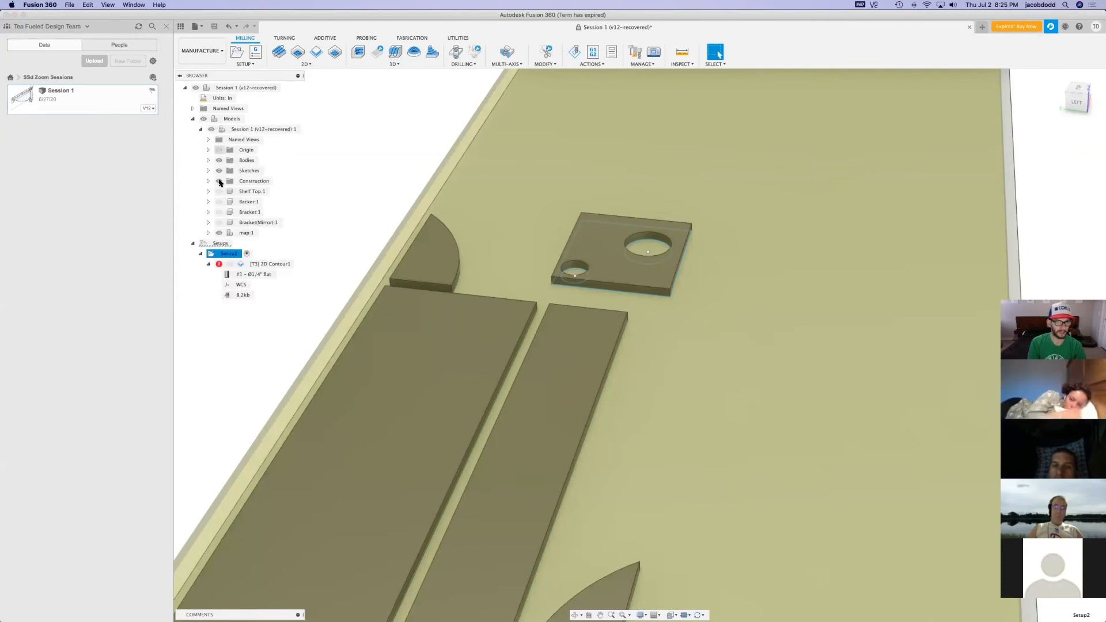
left_click(208, 170)
left_click(226, 192)
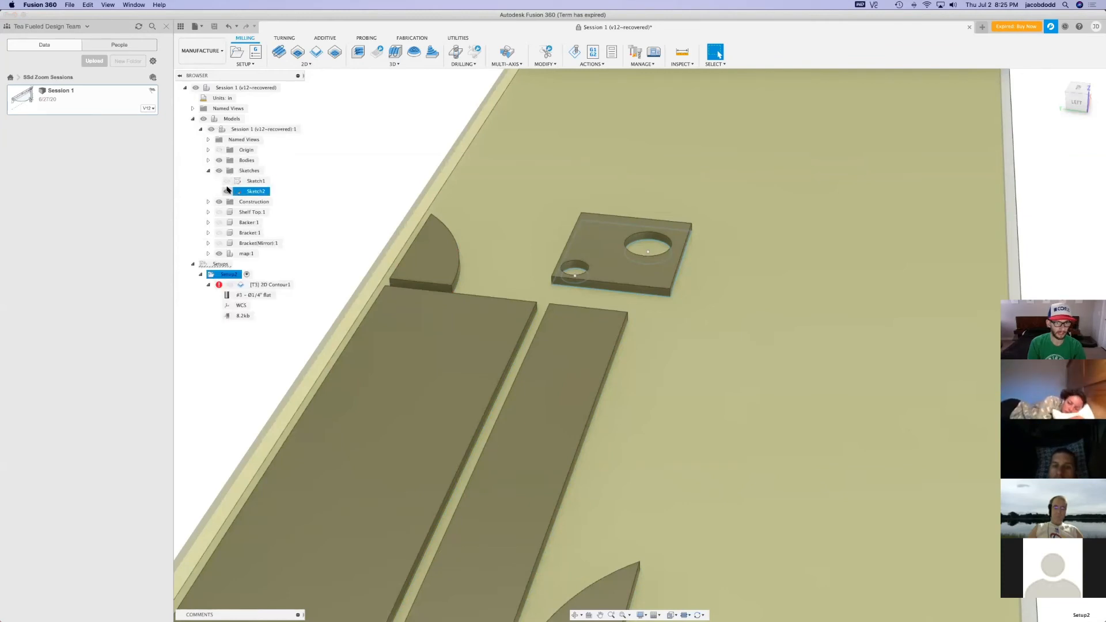
left_click(208, 171)
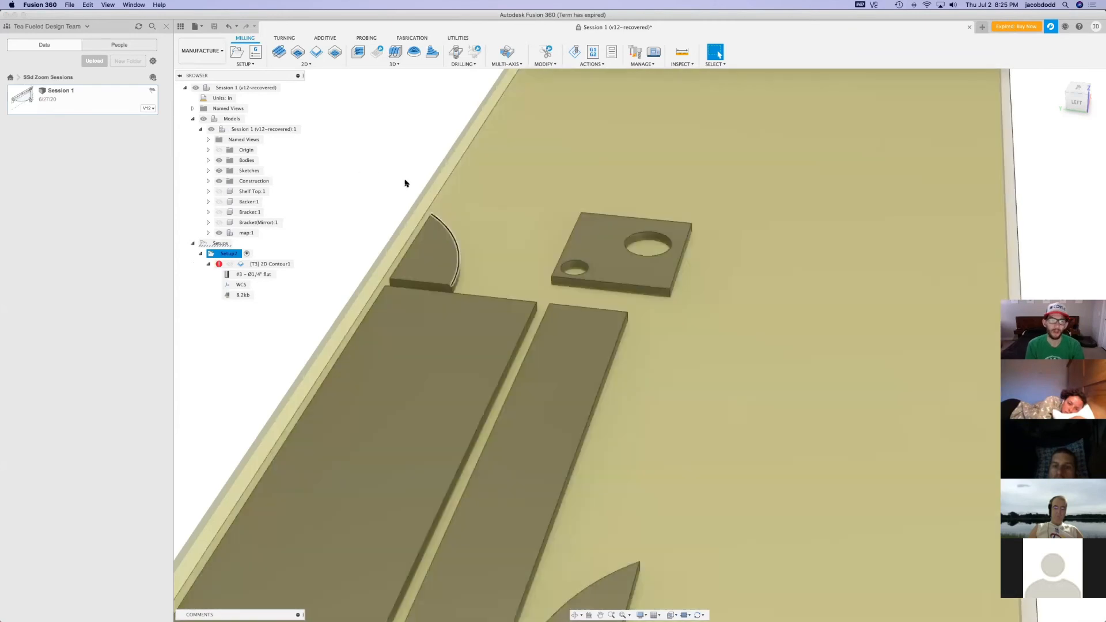
left_click(405, 180)
left_click(231, 253)
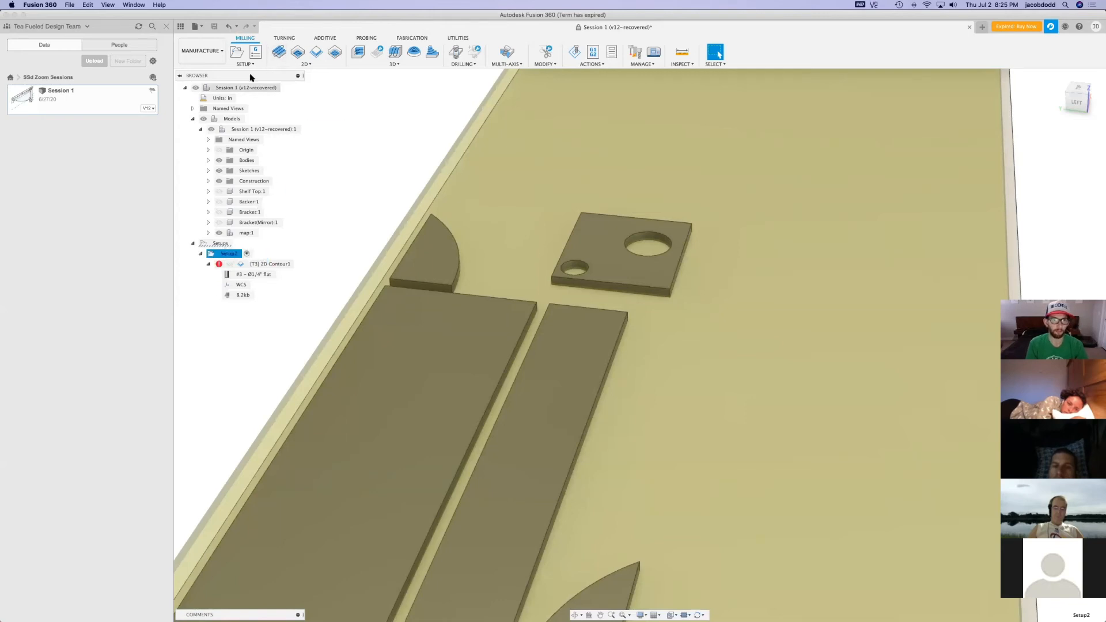
Create a new milling setup with the two-hole plate as its model and a fixed size box as stock
left_click(237, 53)
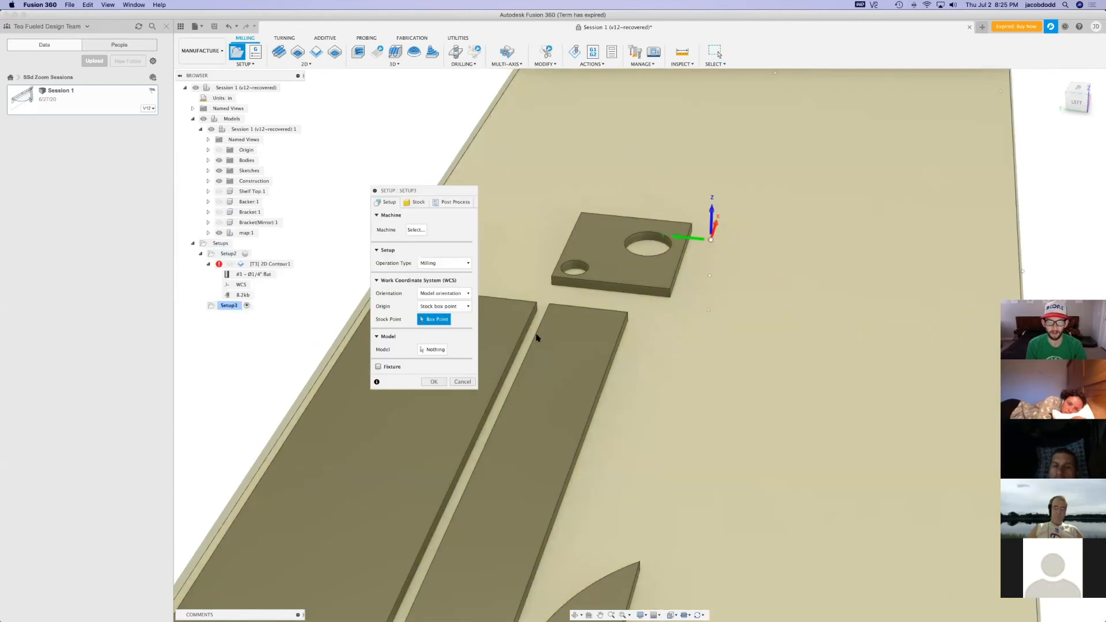
left_click(436, 350)
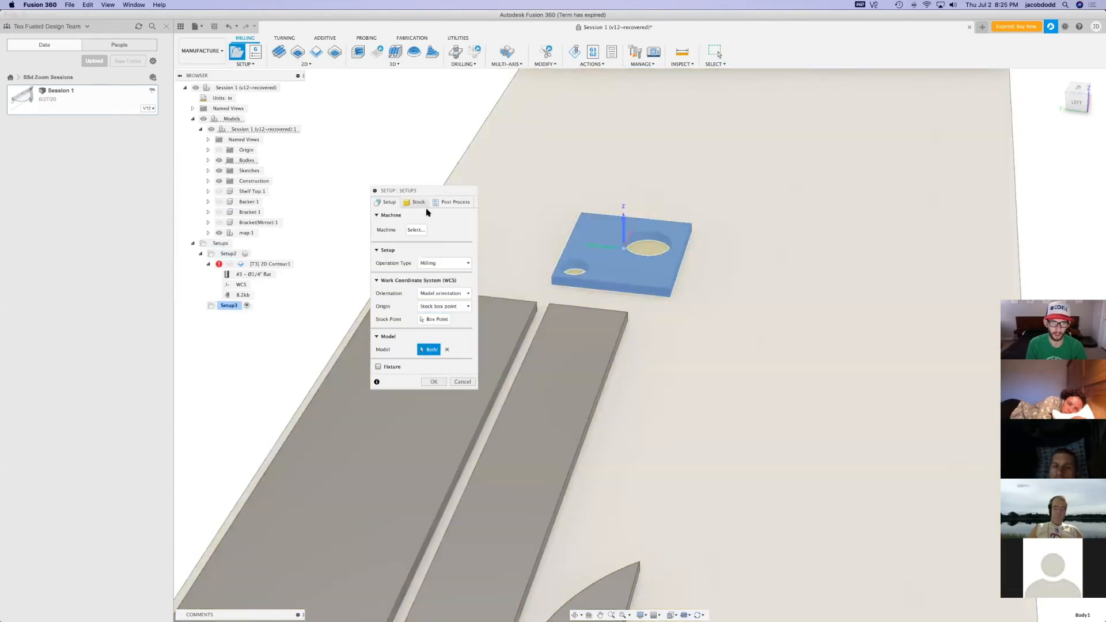
left_click(417, 202)
left_click(448, 228)
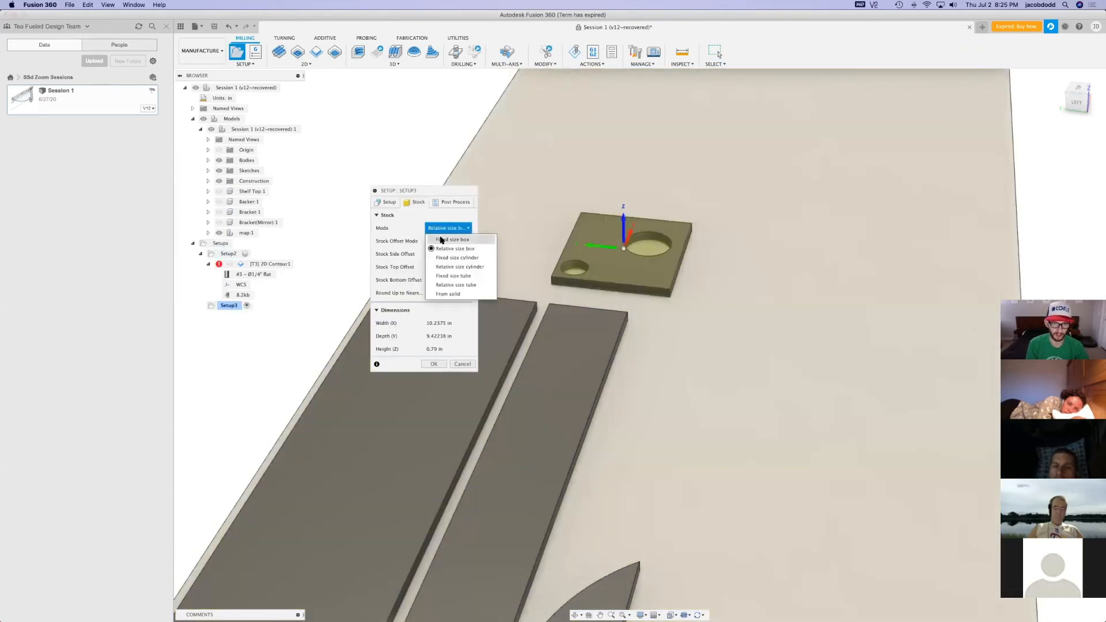
left_click(442, 240)
Set the stock box to 12 in wide, 12 in deep and 0.75 in high, and finish the setup
left_click(465, 251)
left_click(466, 277)
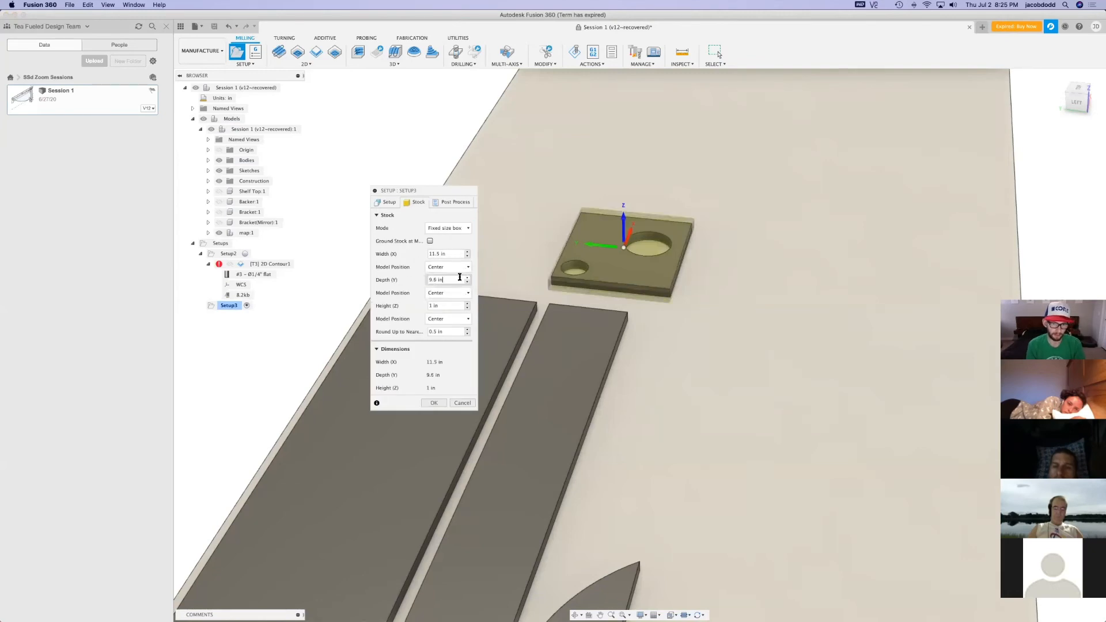
type("112")
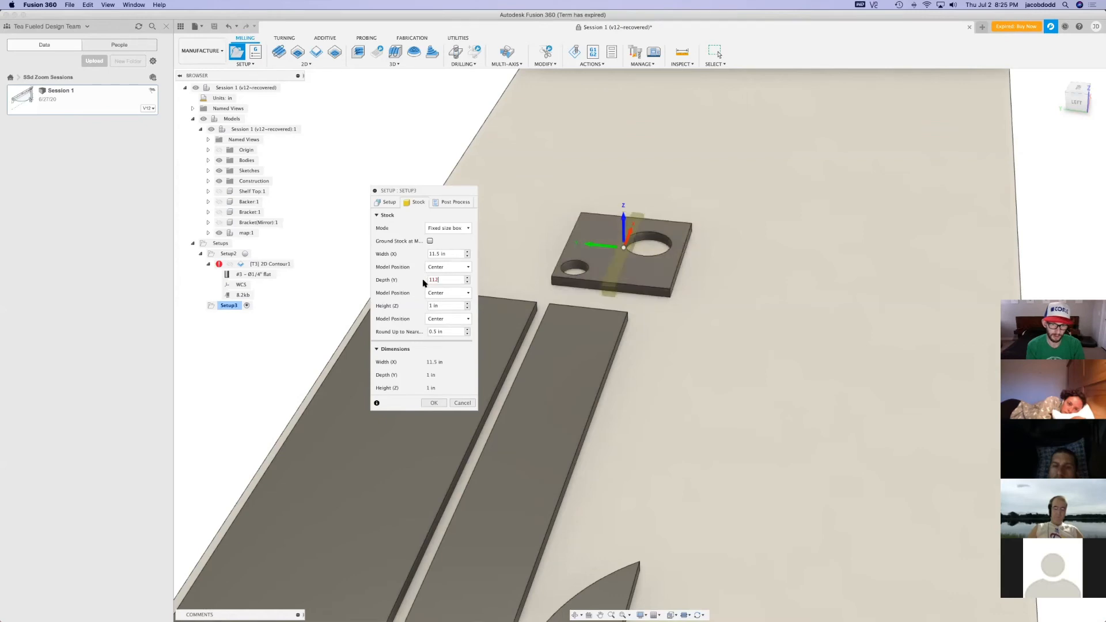
type("1")
key("Return")
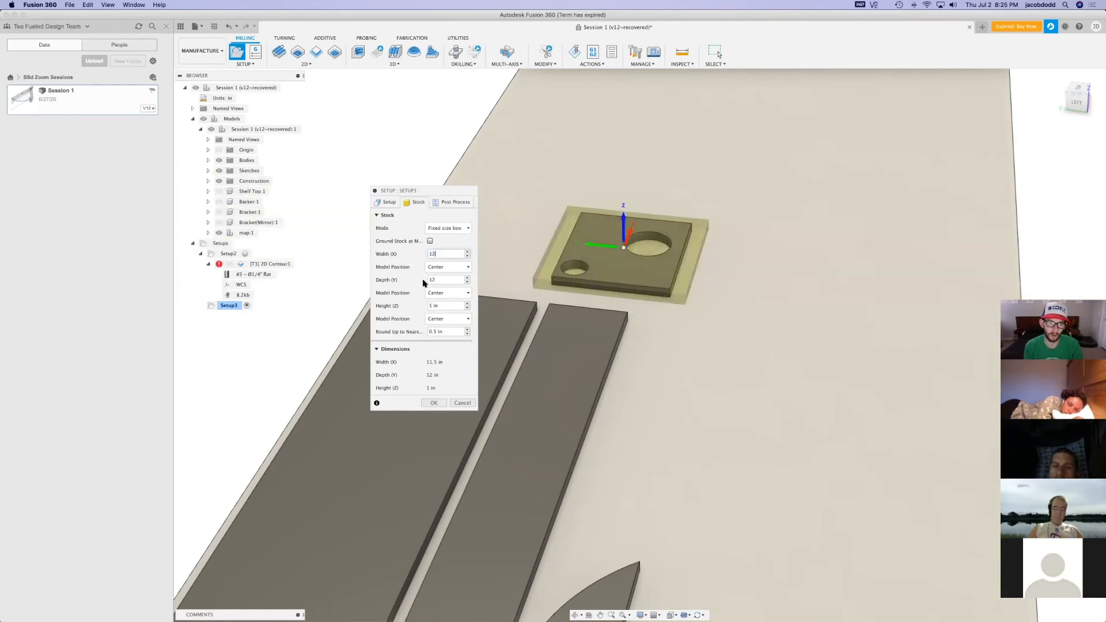
left_click_drag(448, 308, 370, 311)
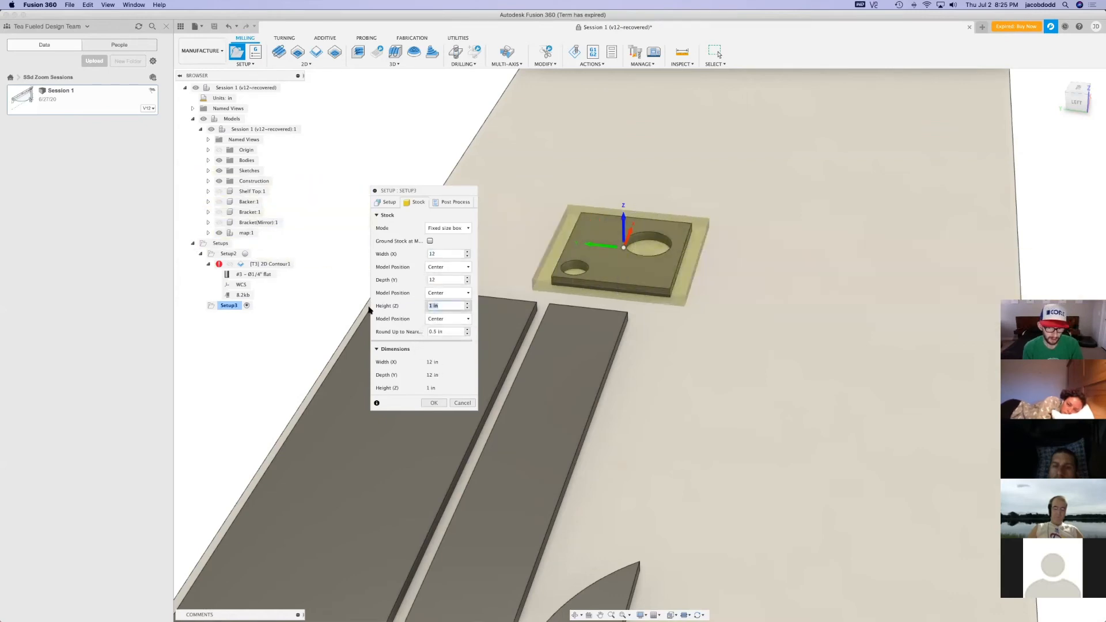
type(".75")
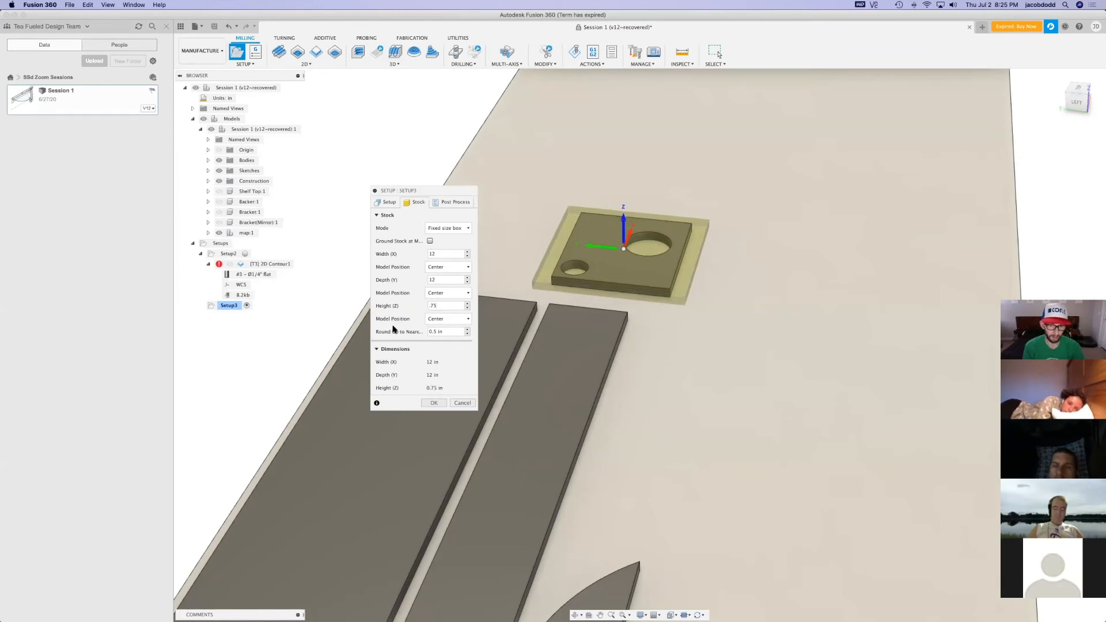
left_click(434, 402)
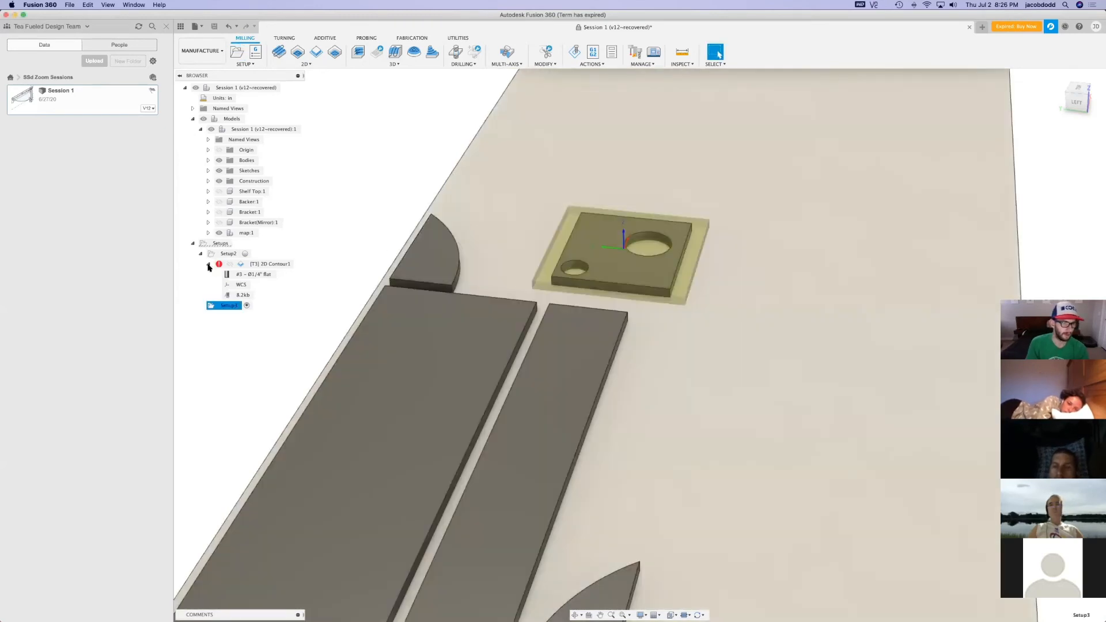
Collapse Setup2 and hide the map component to isolate the two-hole plate with its stock
left_click(208, 265)
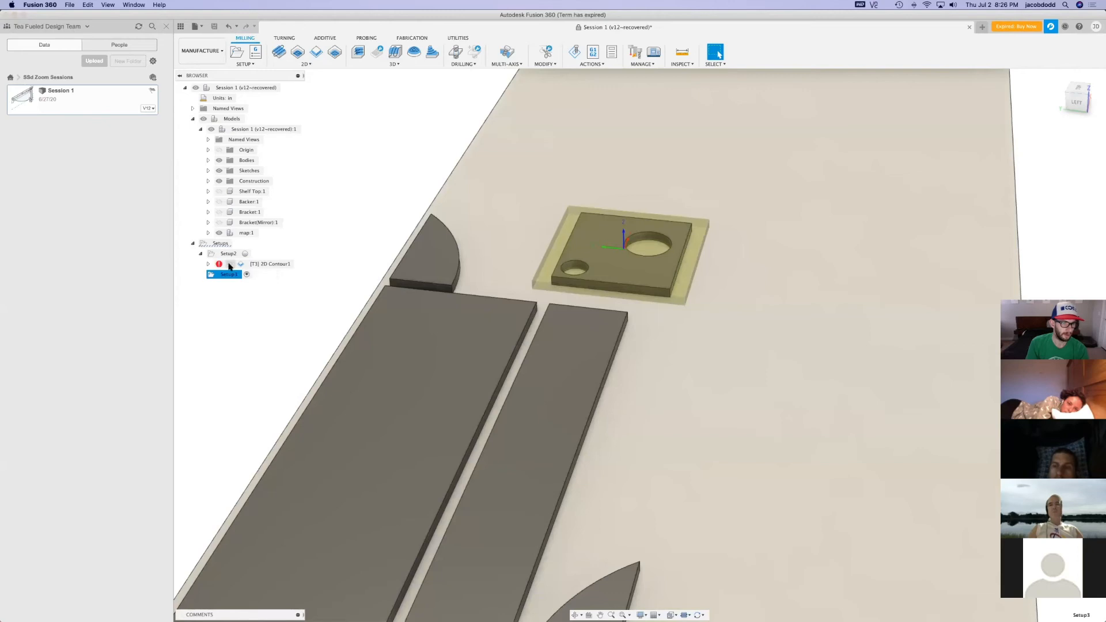
left_click(200, 254)
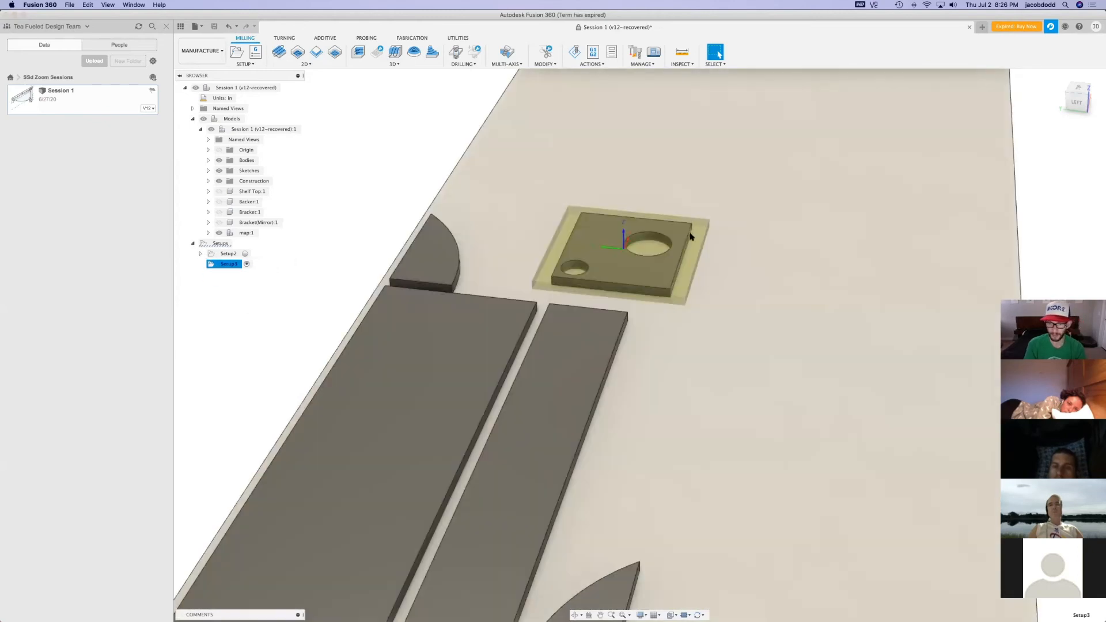
scroll(686, 241, "up", 5)
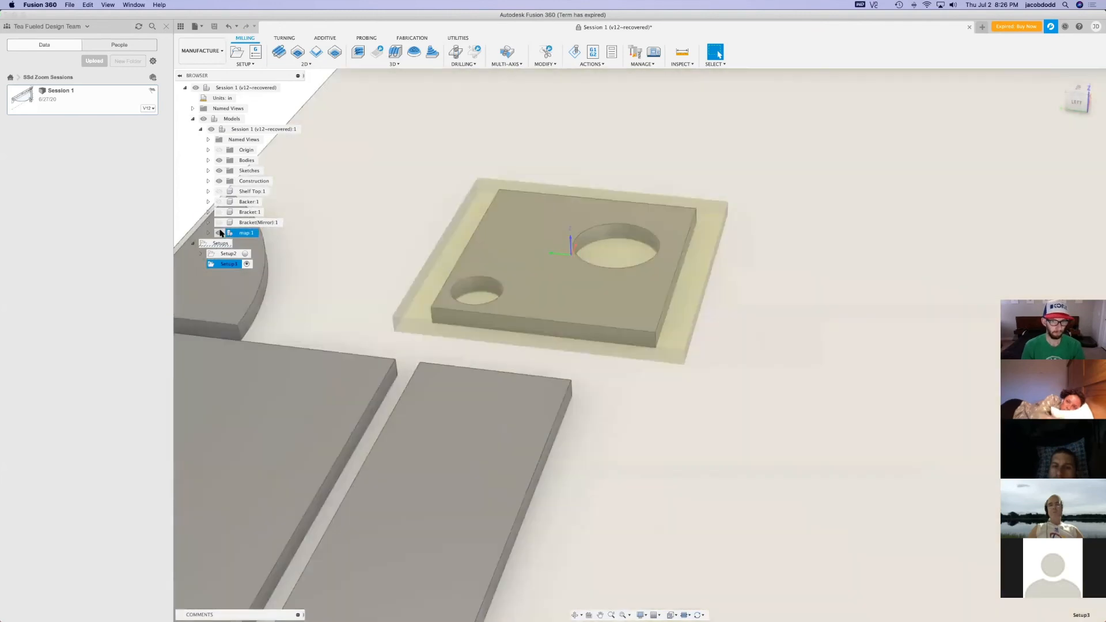
left_click(219, 232)
scroll(527, 216, "up", 2)
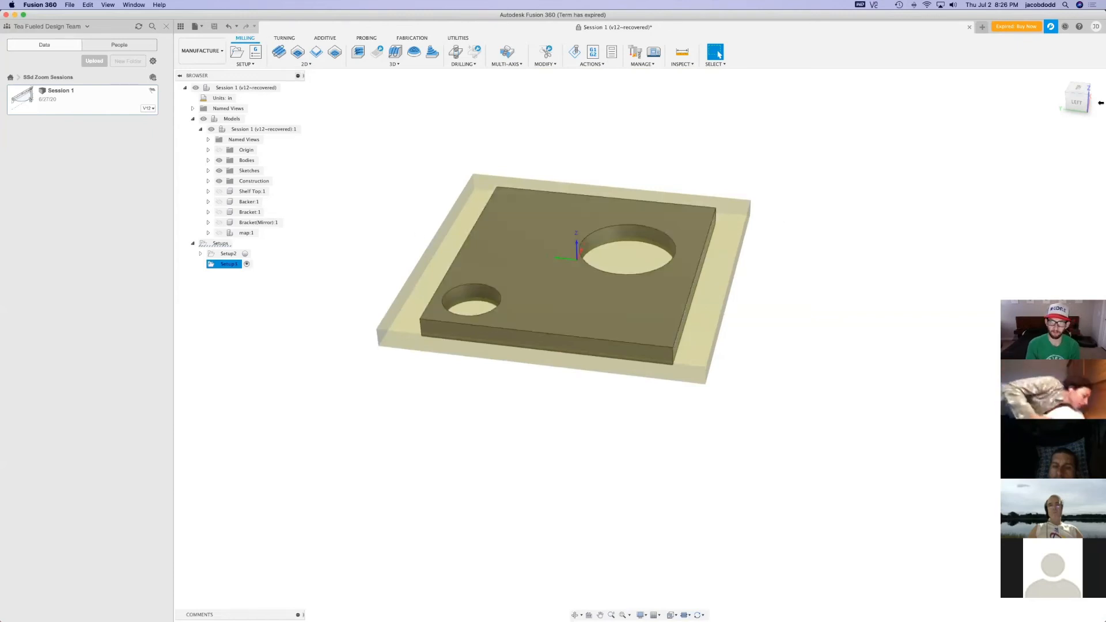
left_click_drag(1086, 105, 1079, 102)
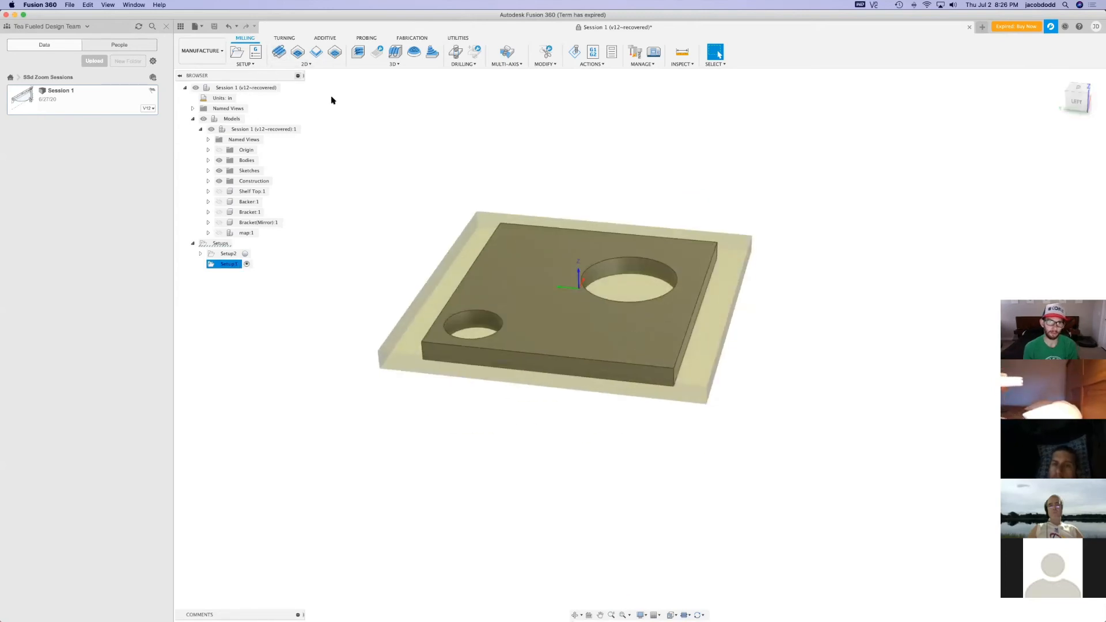
Start a 2D Contour on the bottom edges of both holes and the plate's outline, with rectangular tabs 1 in wide
left_click(316, 51)
left_click(618, 280)
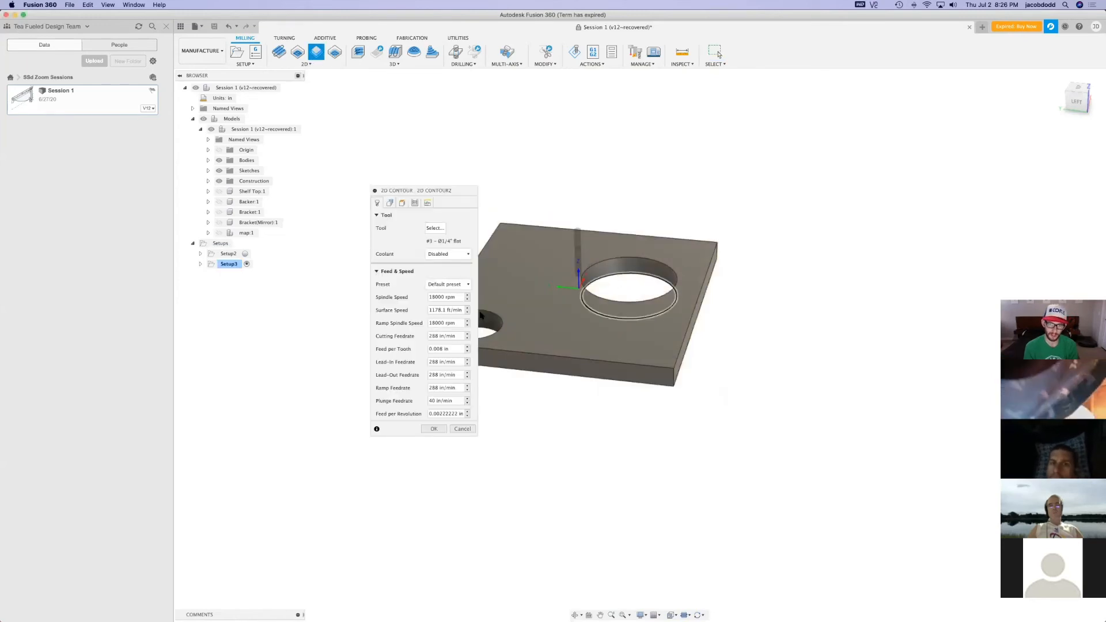
left_click(488, 328)
left_click(687, 349)
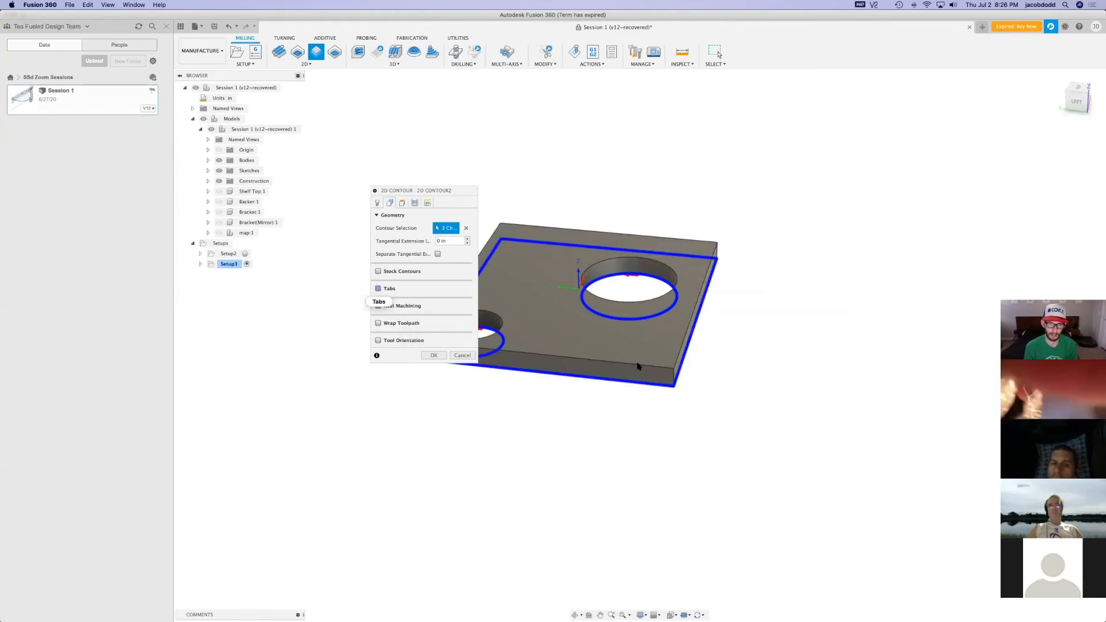
left_click(378, 288)
double_click(442, 314)
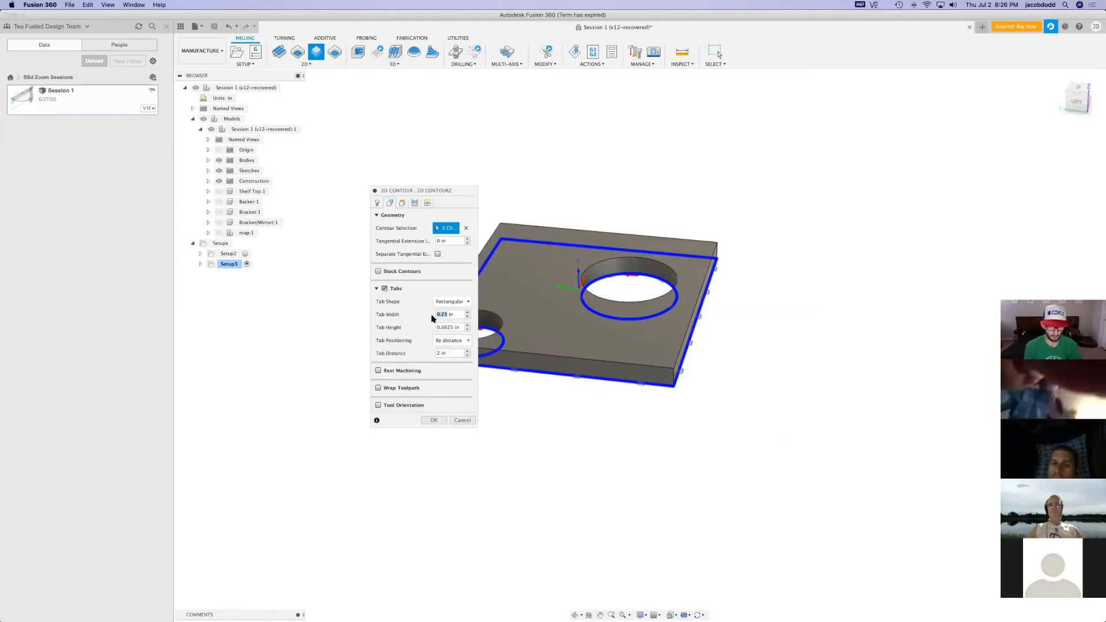
Enable ramping and multiple depths with a 0.375 in maximum roughing stepdown, then generate the contour toolpath
left_click(428, 203)
left_click(379, 418)
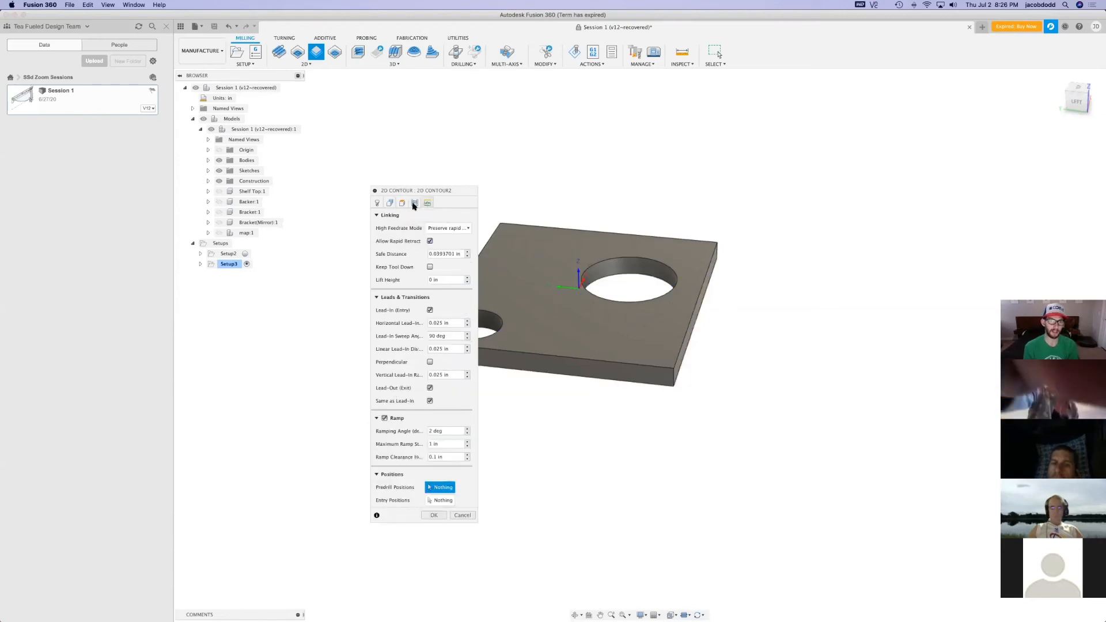
left_click(414, 204)
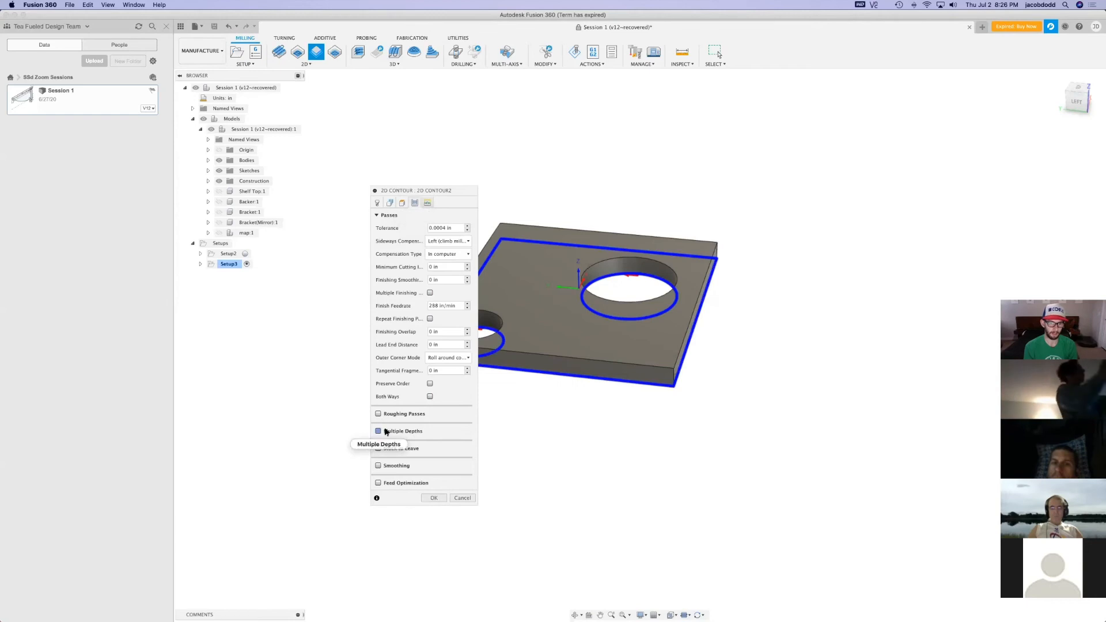
left_click(385, 431)
left_click(457, 456)
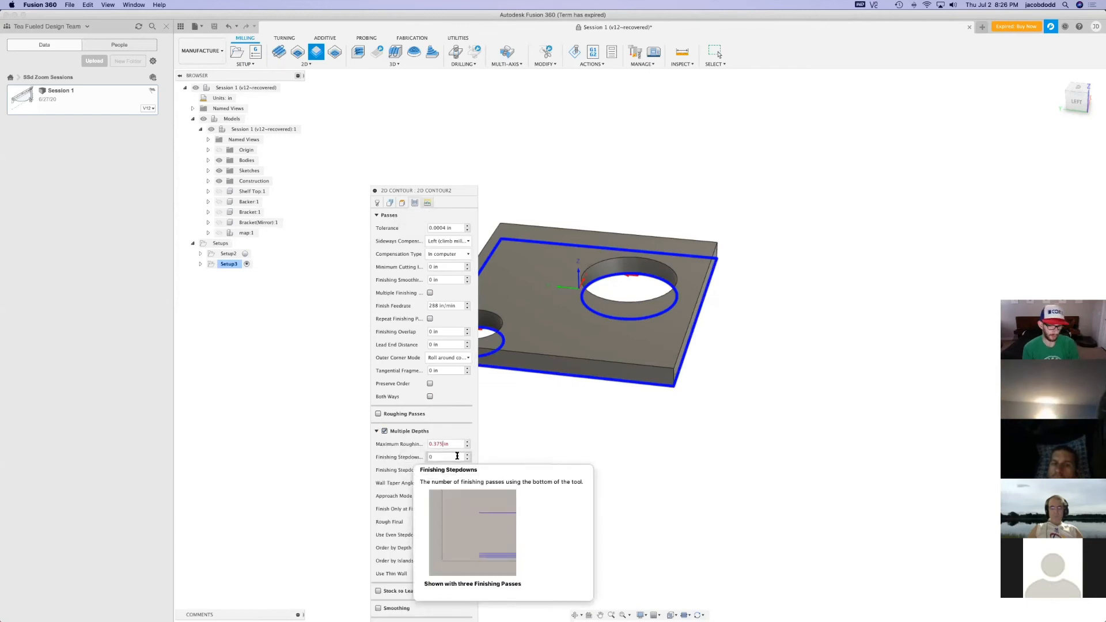
left_click(377, 203)
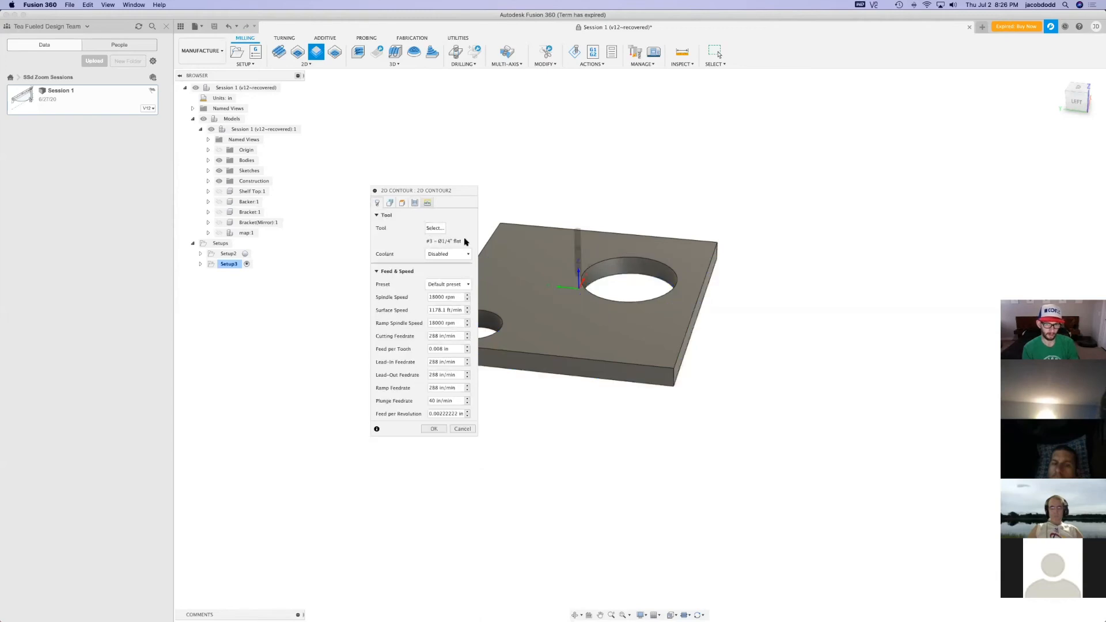
left_click(390, 202)
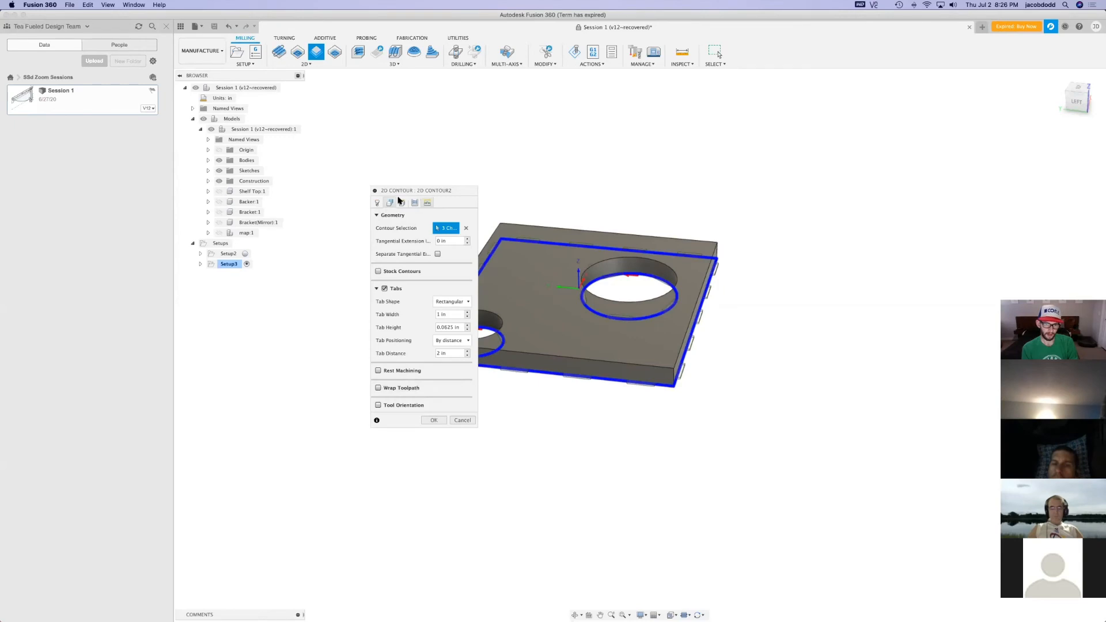
left_click(402, 203)
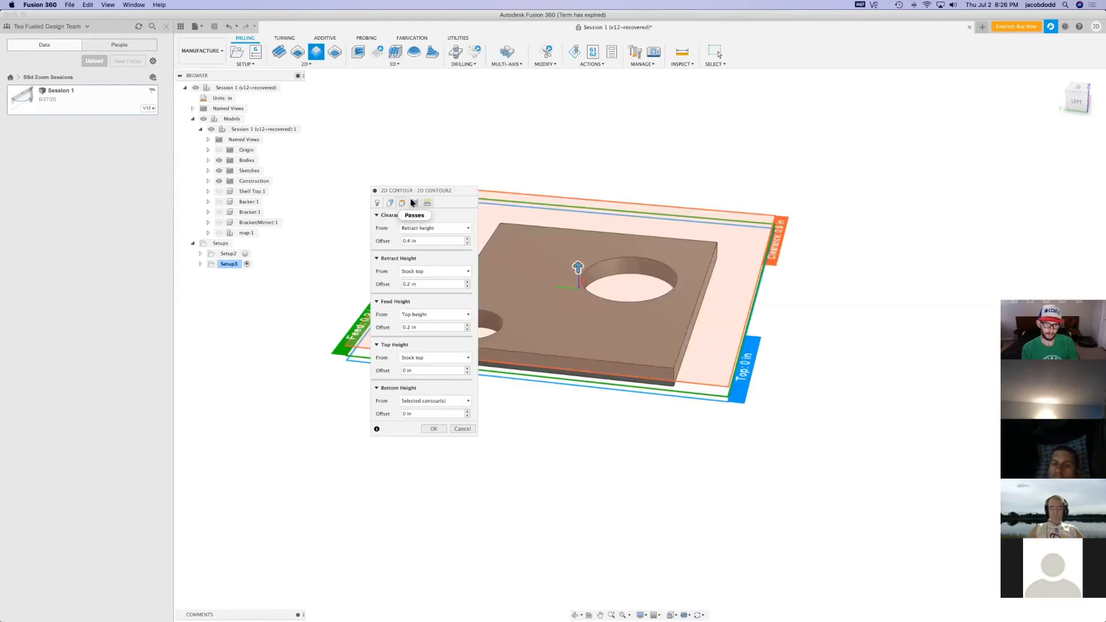
left_click(434, 429)
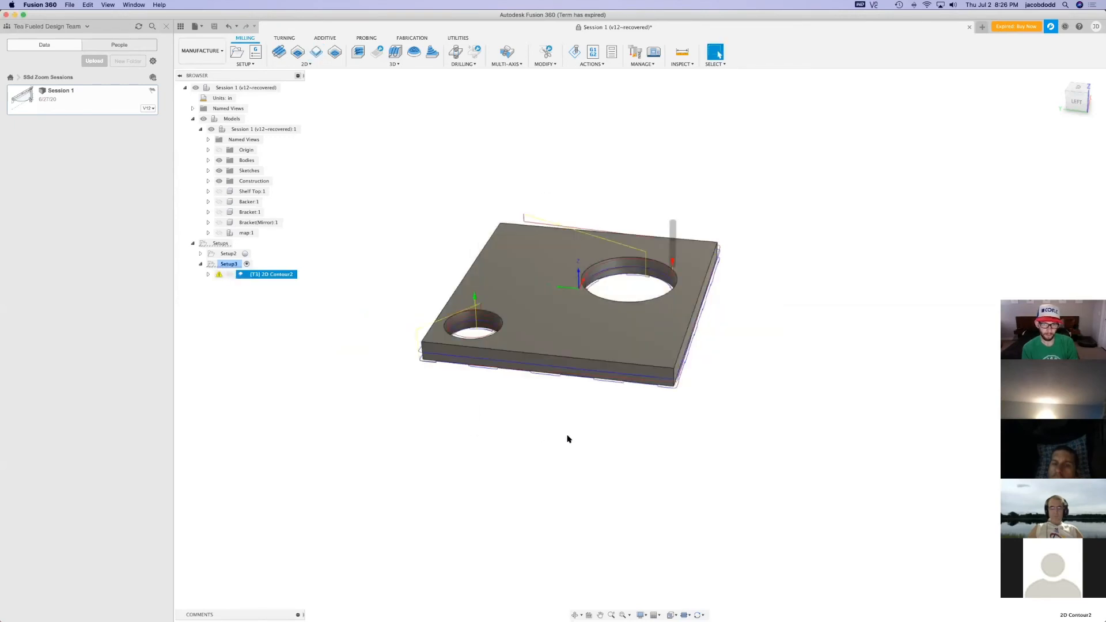
Simulate the plate's 2D contour and examine how the holes, outer edge and tabs are cut
left_click(575, 53)
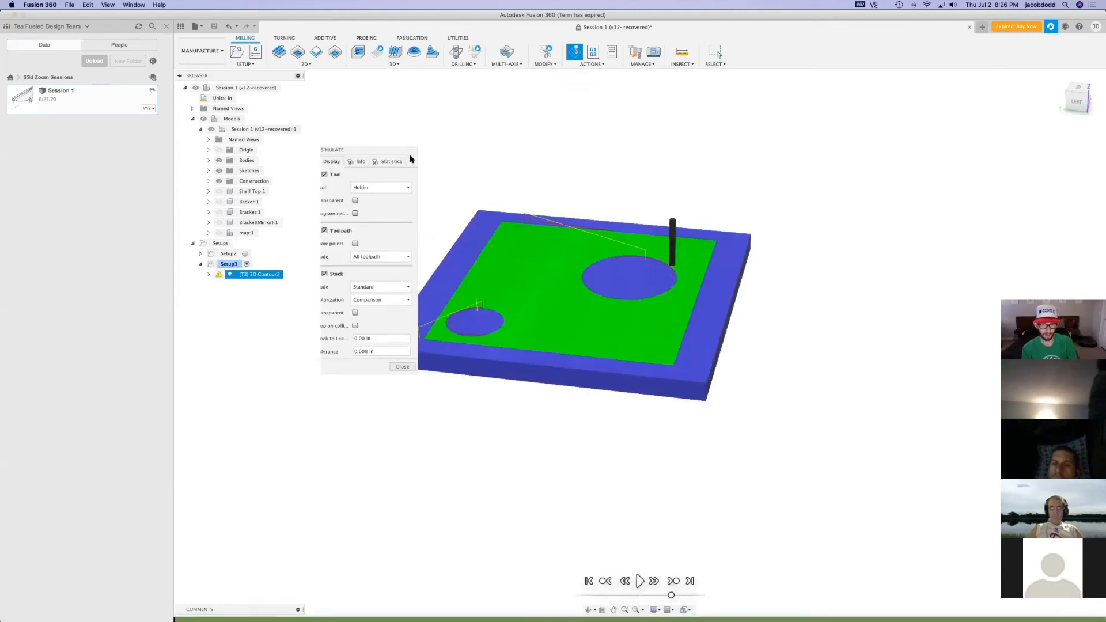
left_click(638, 581)
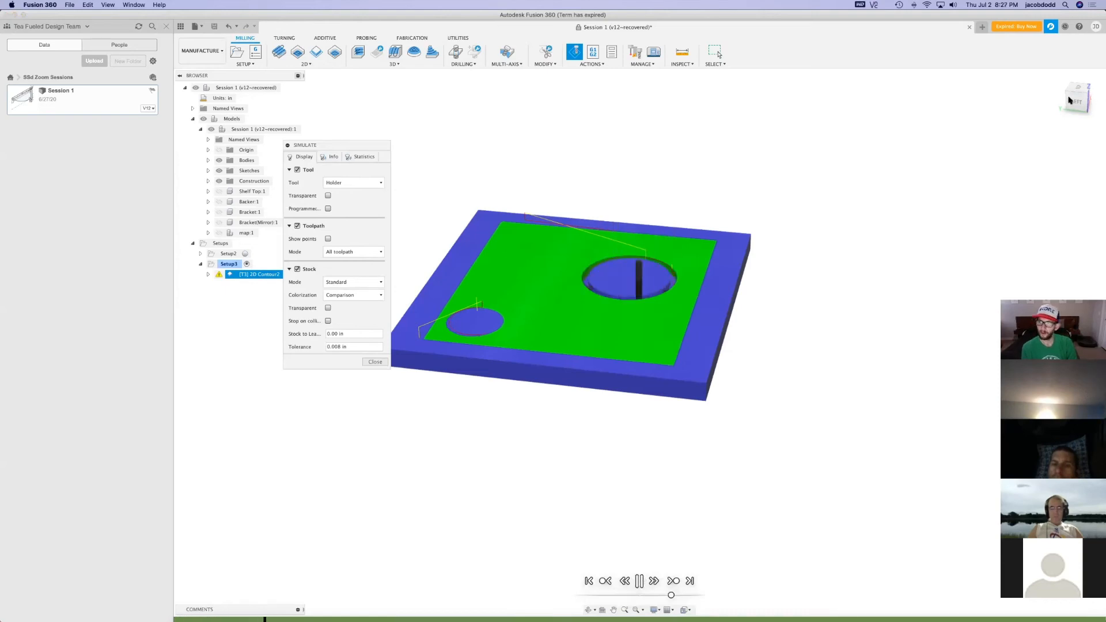
middle_click_drag(844, 247, 845, 282, "shift")
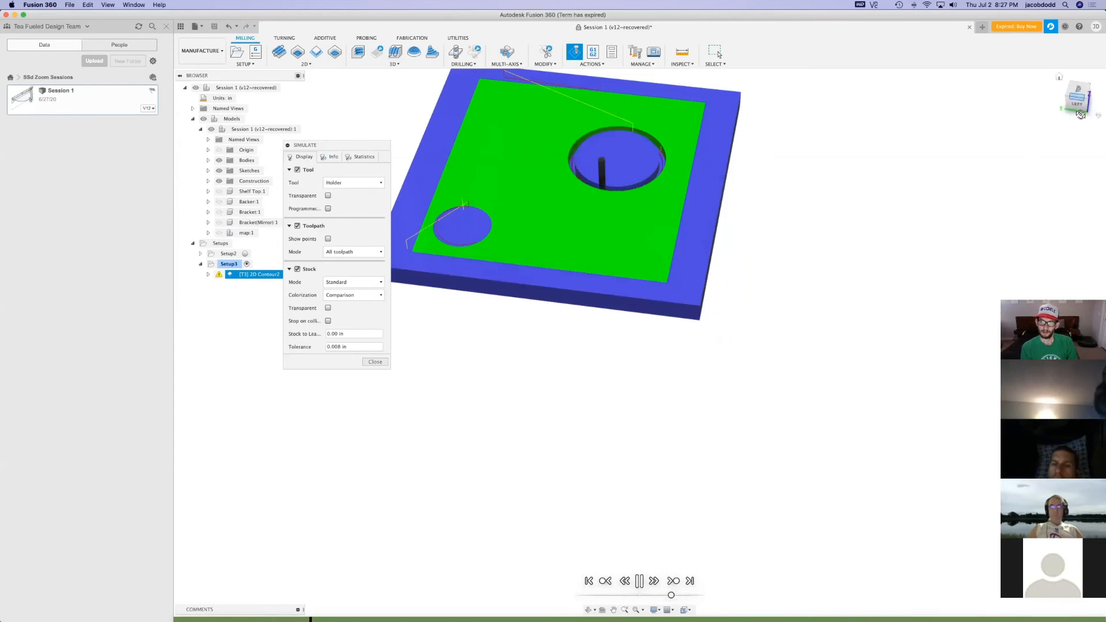
left_click_drag(1081, 114, 1080, 134)
scroll(585, 539, "down", 3)
scroll(517, 222, "up", 4)
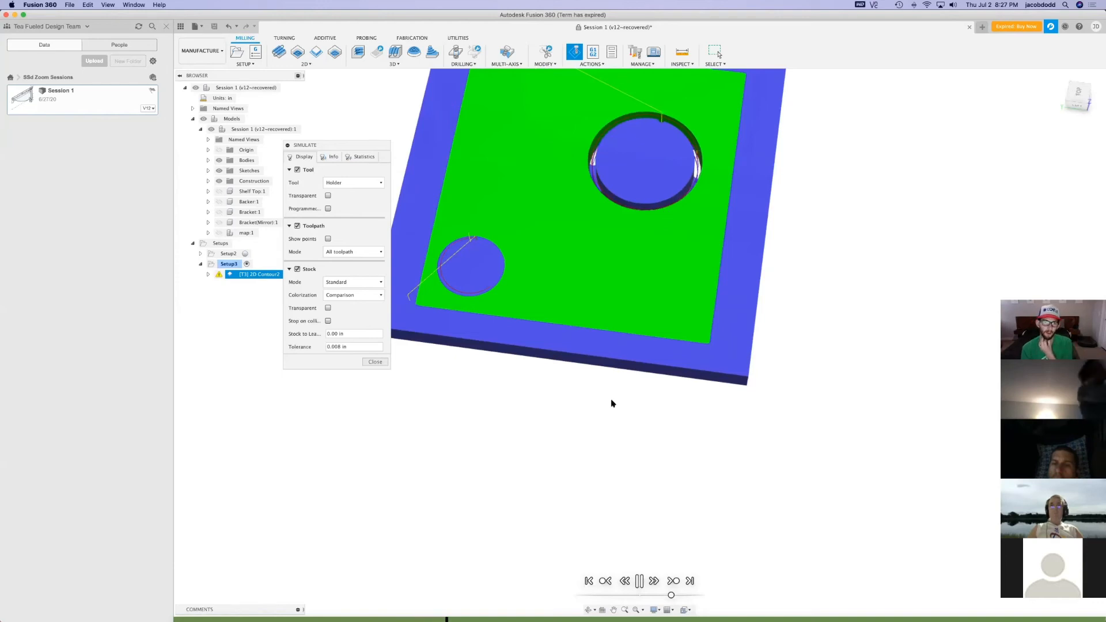
middle_click_drag(785, 377, 771, 413, "shift")
scroll(680, 462, "down", 2)
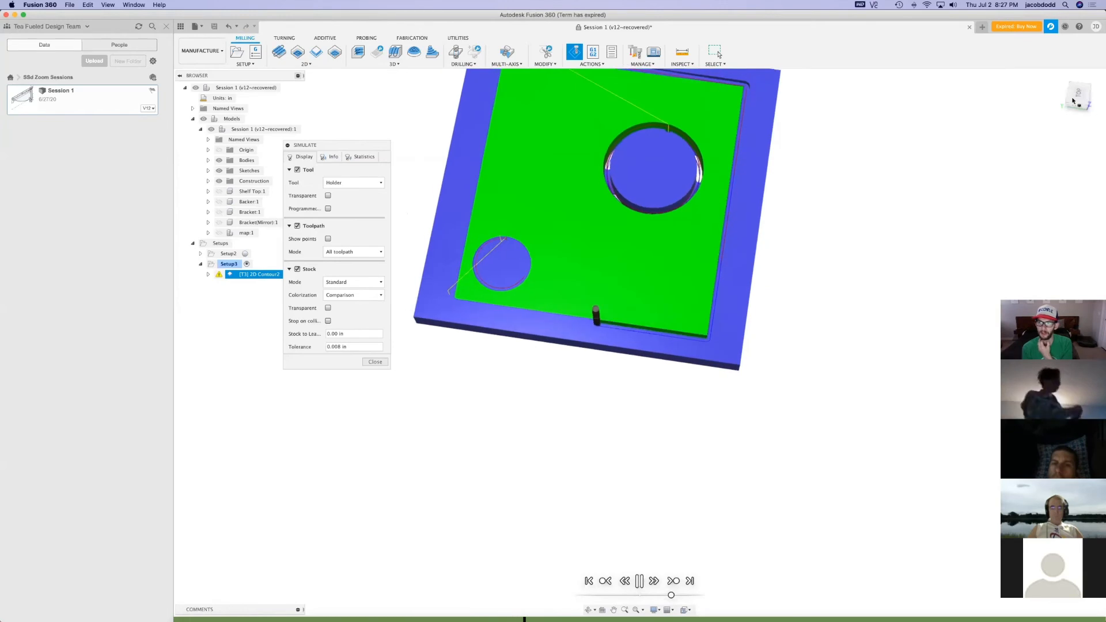
left_click_drag(1078, 100, 1073, 114)
middle_click_drag(588, 413, 621, 209, "shift")
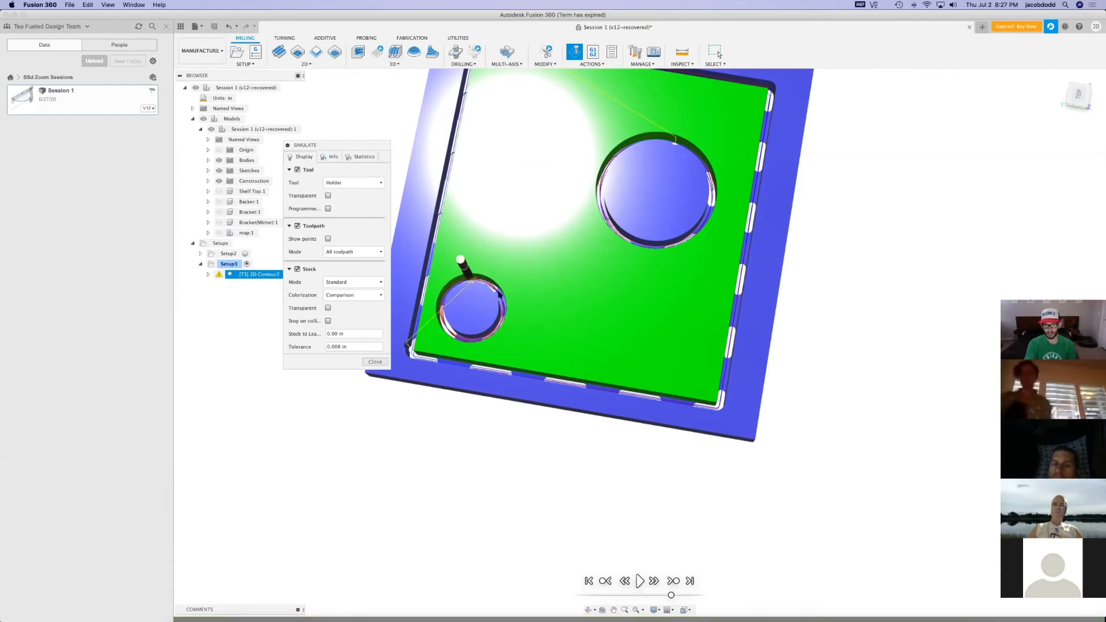
scroll(446, 326, "up", 2)
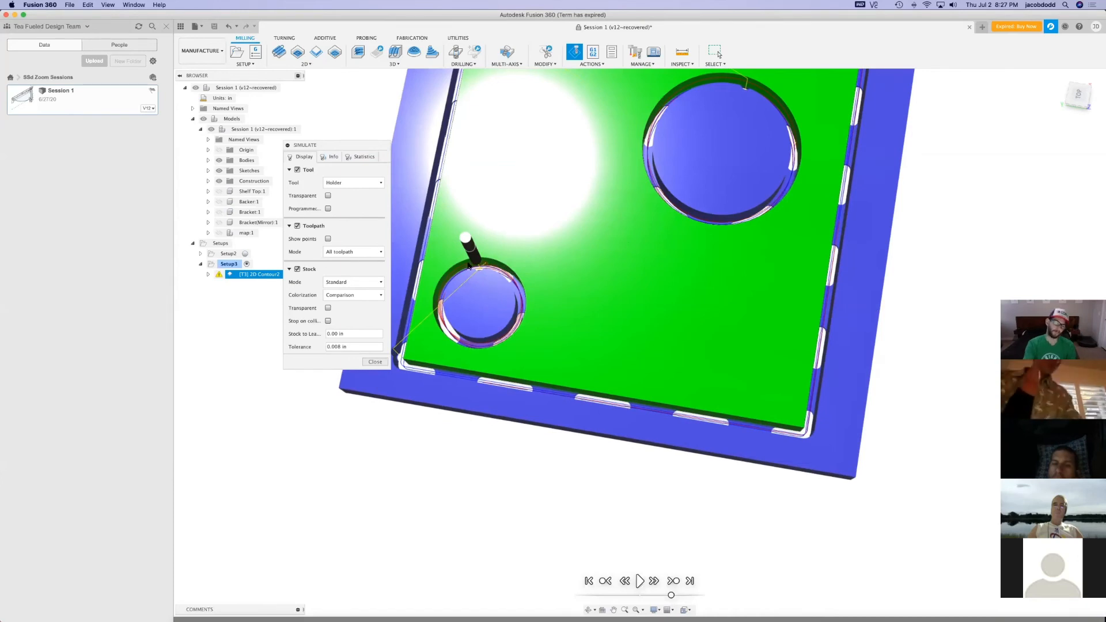
left_click(376, 362)
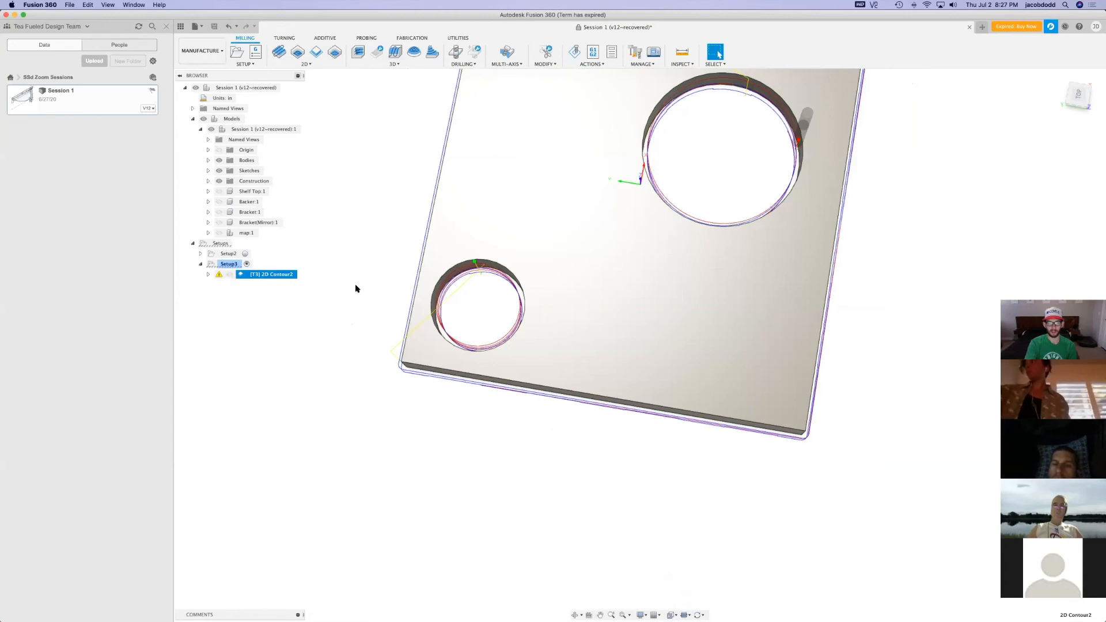
Start a 2D Pocket operation in Setup3 using the bottom edges of both holes in the plate
left_click(1068, 75)
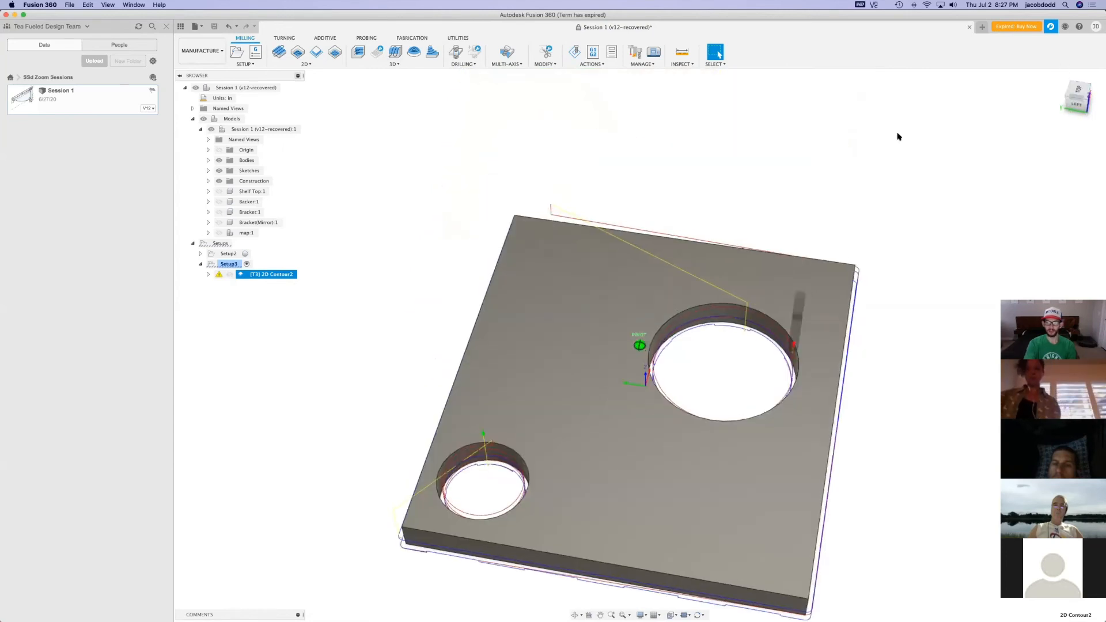
left_click(307, 64)
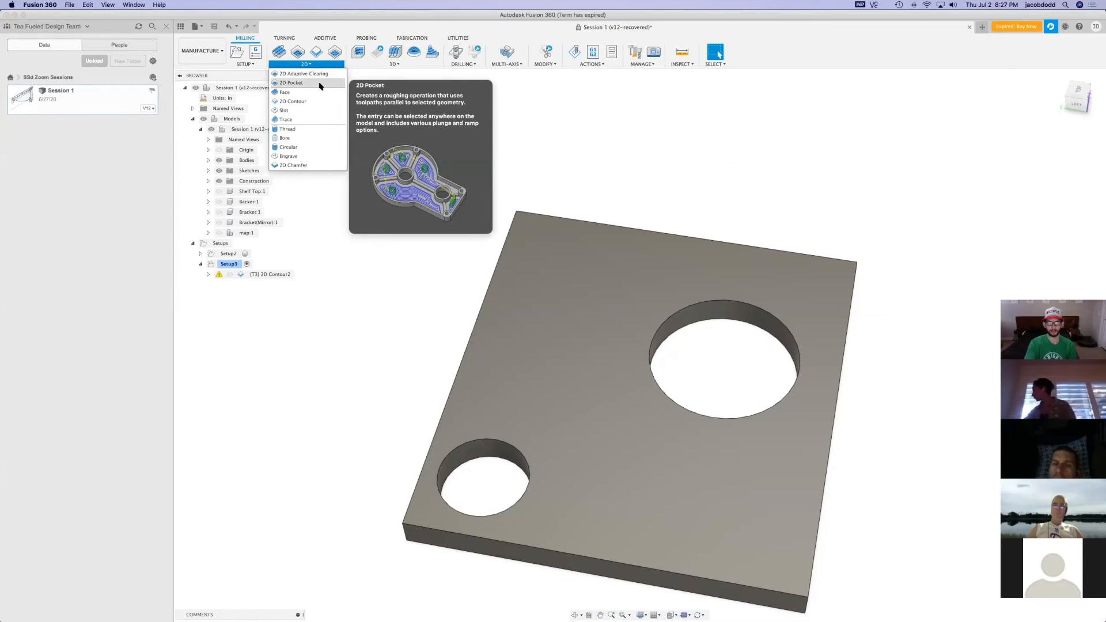
left_click(321, 83)
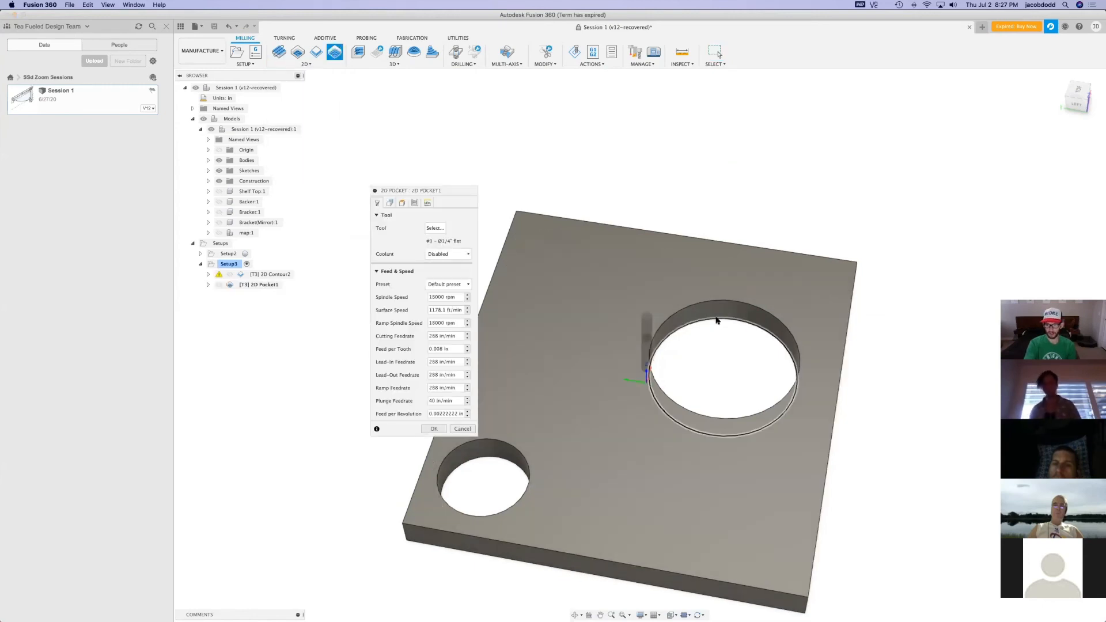
left_click(717, 320)
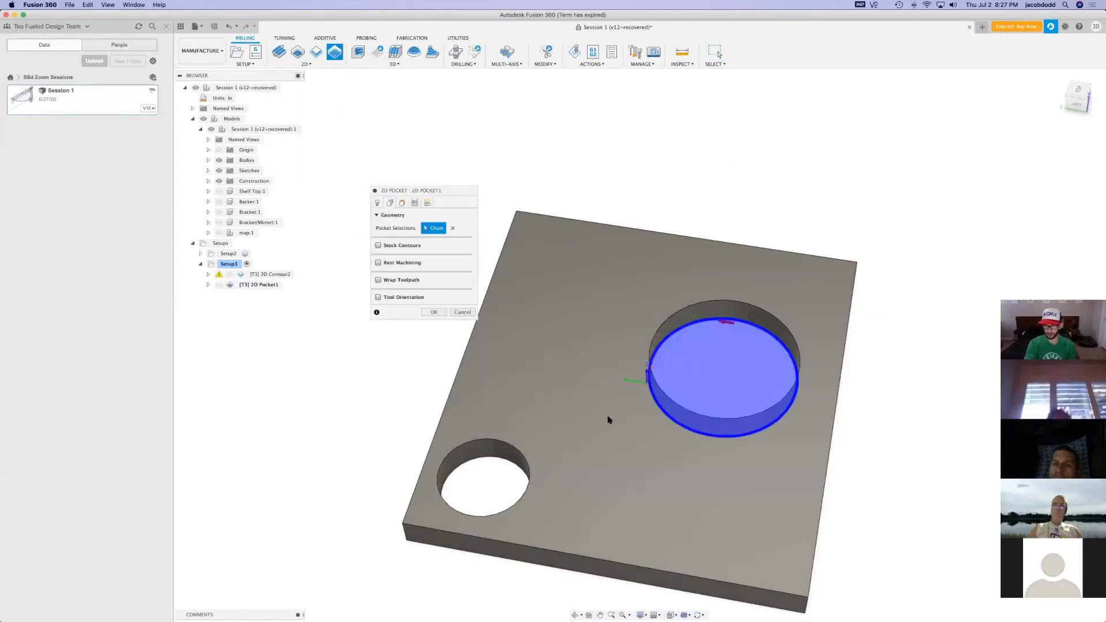
left_click(495, 460)
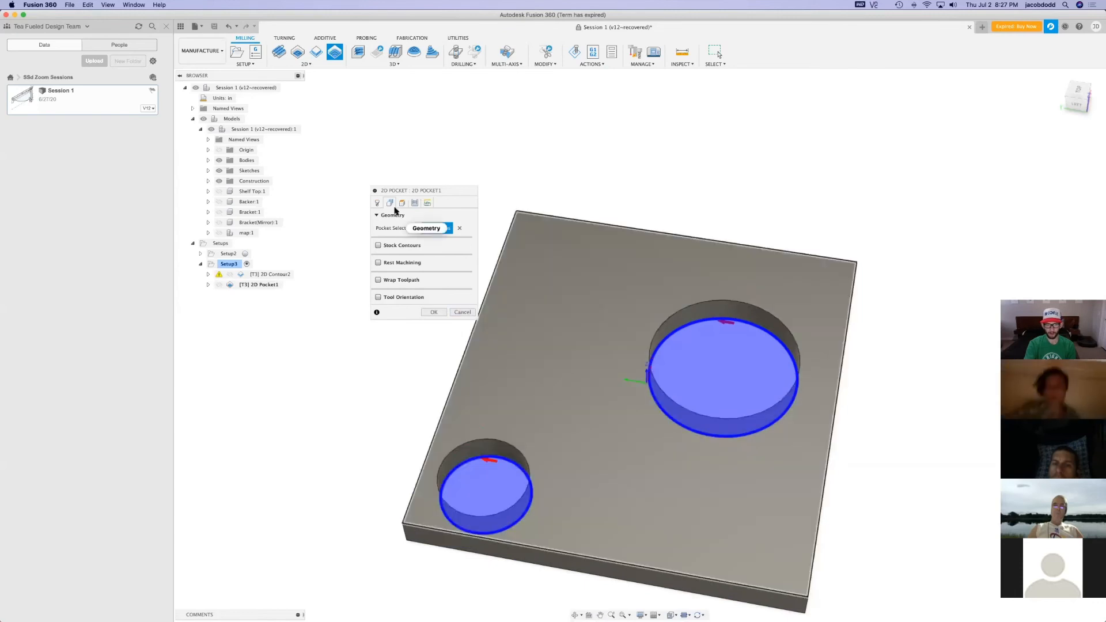
Turn off stock to leave and enable smoothing for the 2D pocket, then generate its toolpath
left_click(378, 204)
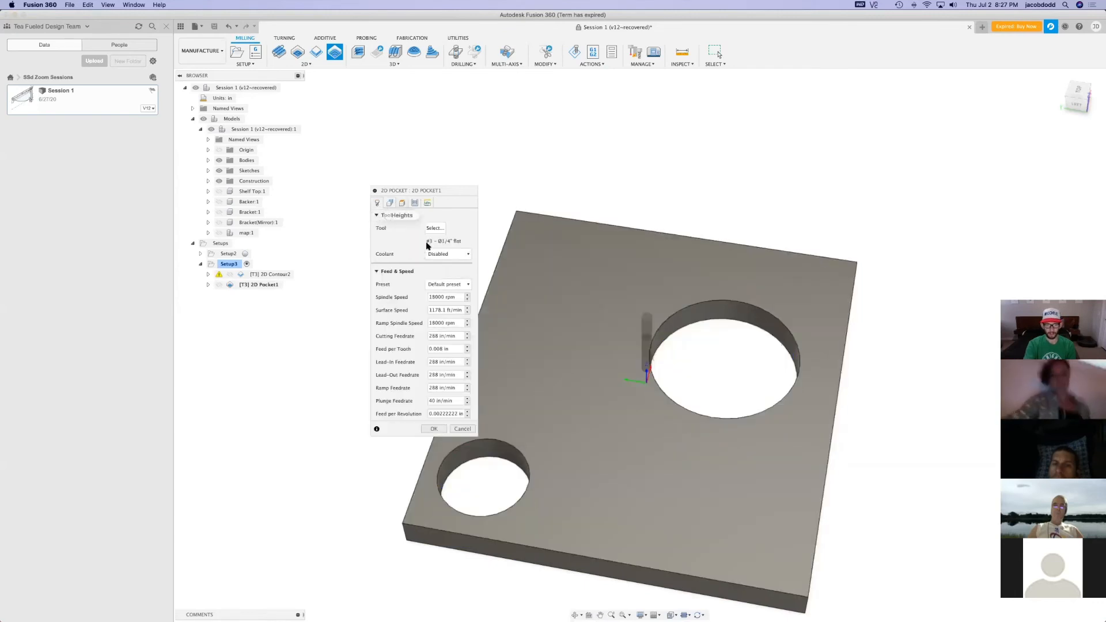
left_click(402, 204)
left_click(415, 204)
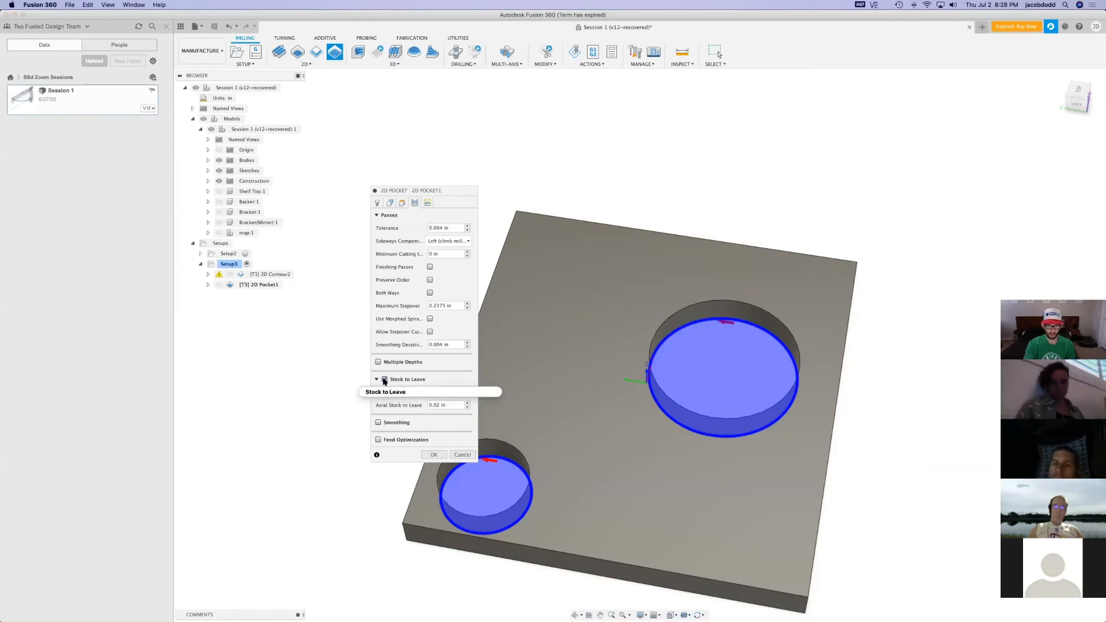
left_click(385, 380)
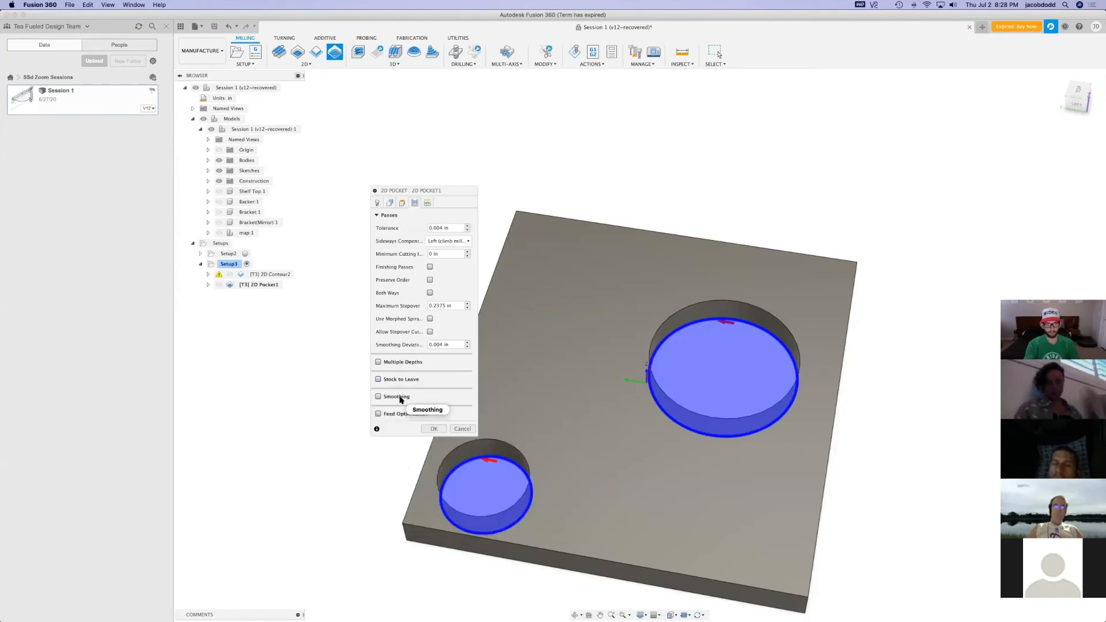
left_click(428, 203)
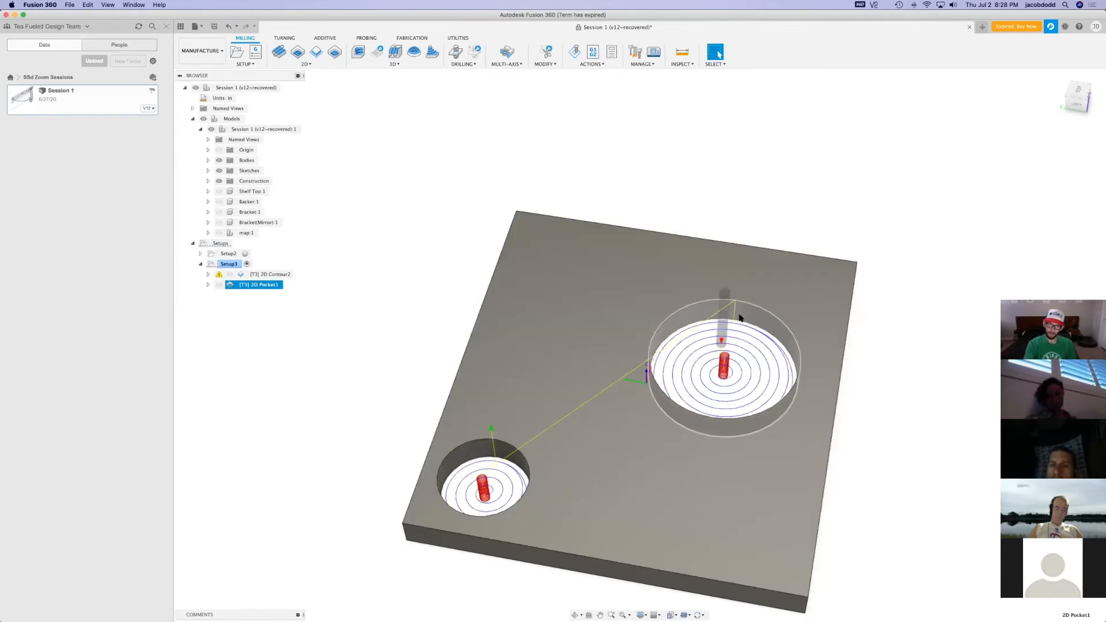
Simulate the 2D pocket and examine how the material inside both holes is cleared
left_click(575, 52)
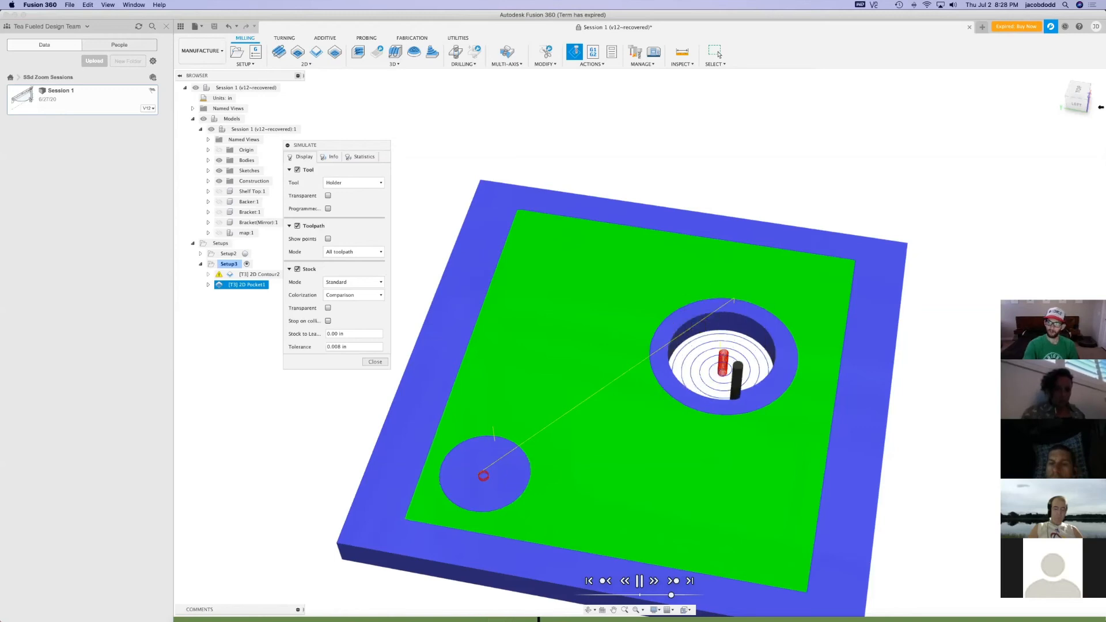
mouse_move(1070, 97)
left_mouse_down()
mouse_move(1070, 113)
mouse_move(1072, 101)
left_mouse_up()
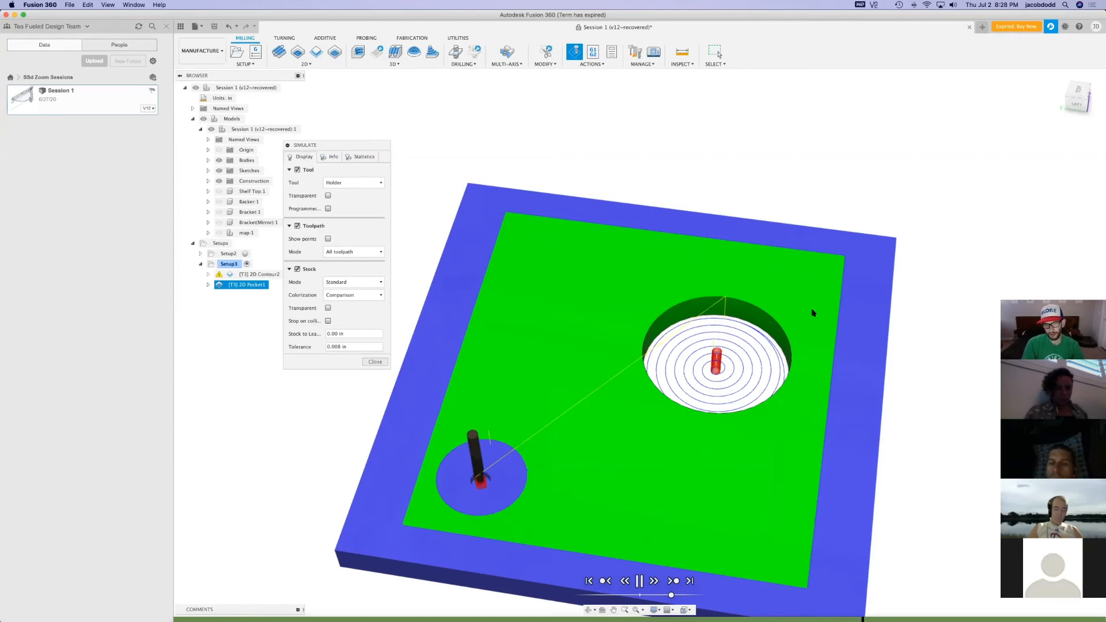
left_click(375, 363)
Reorder Setup3 so the 2D pocket runs before the 2D contour, checking each operation's toolpath
left_click_drag(259, 284, 297, 301)
left_click(269, 275)
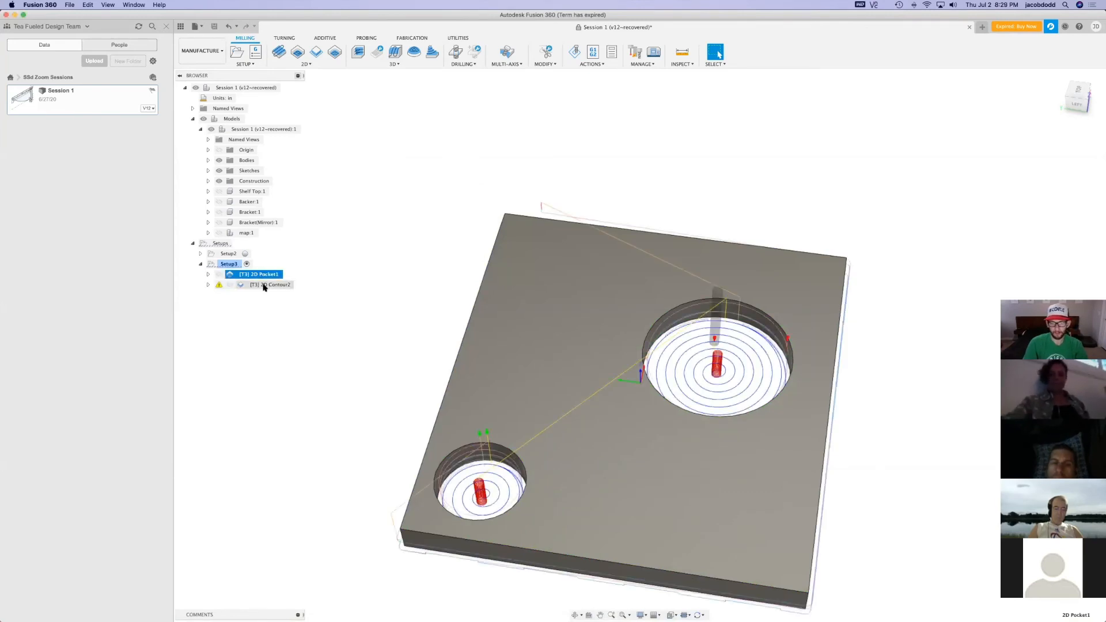
left_click(263, 286)
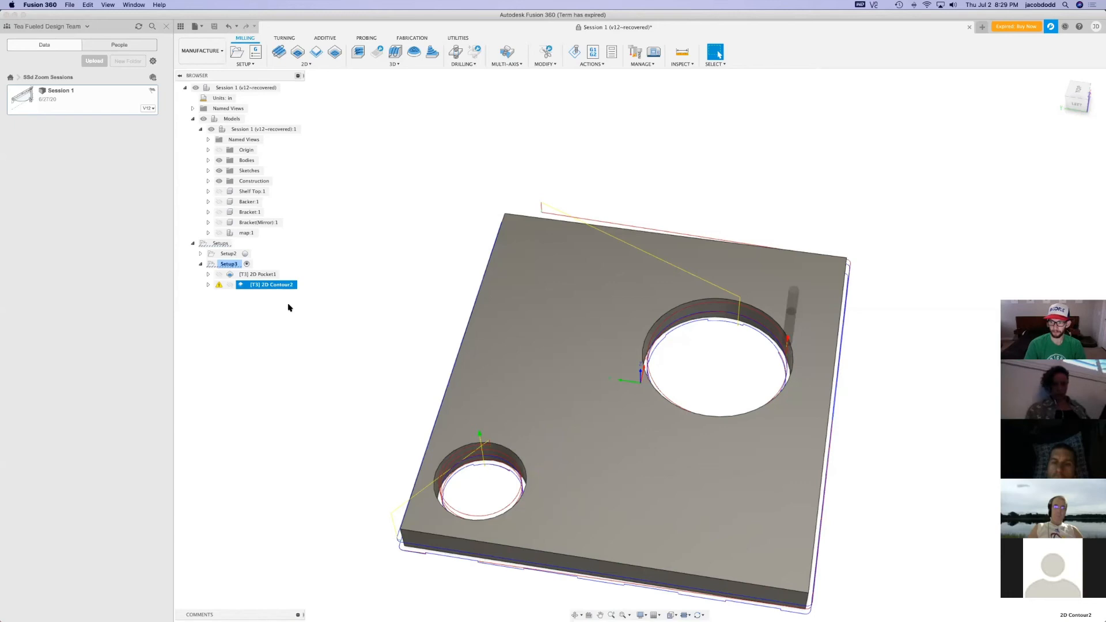
left_click(262, 275)
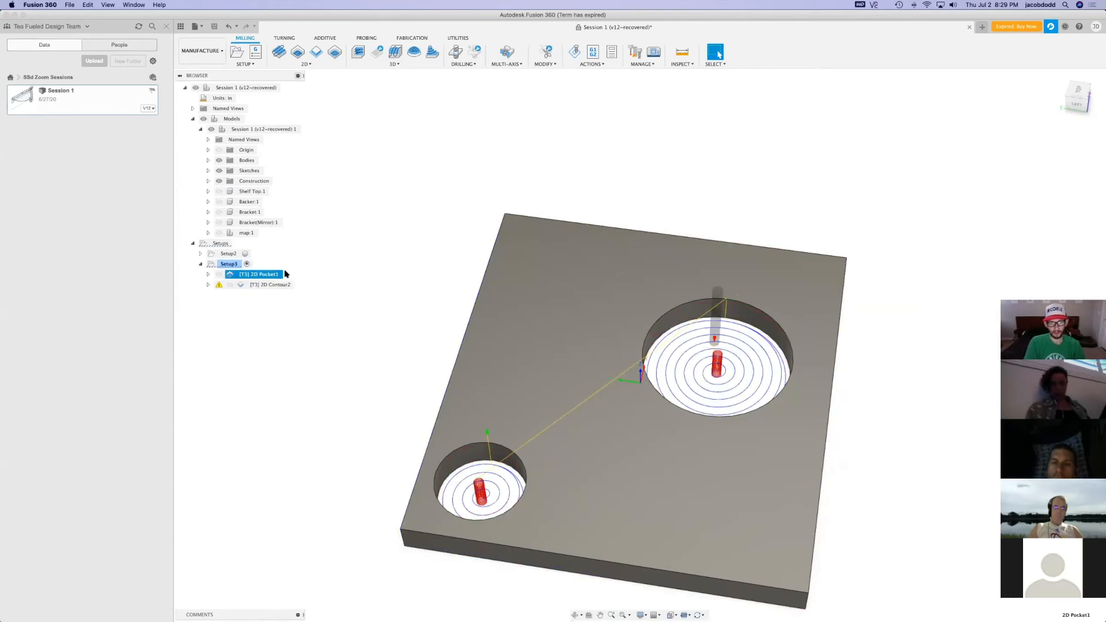
Simulate all of Setup3 from partway through the pocket and examine the transition into the outline contour
left_click(229, 264)
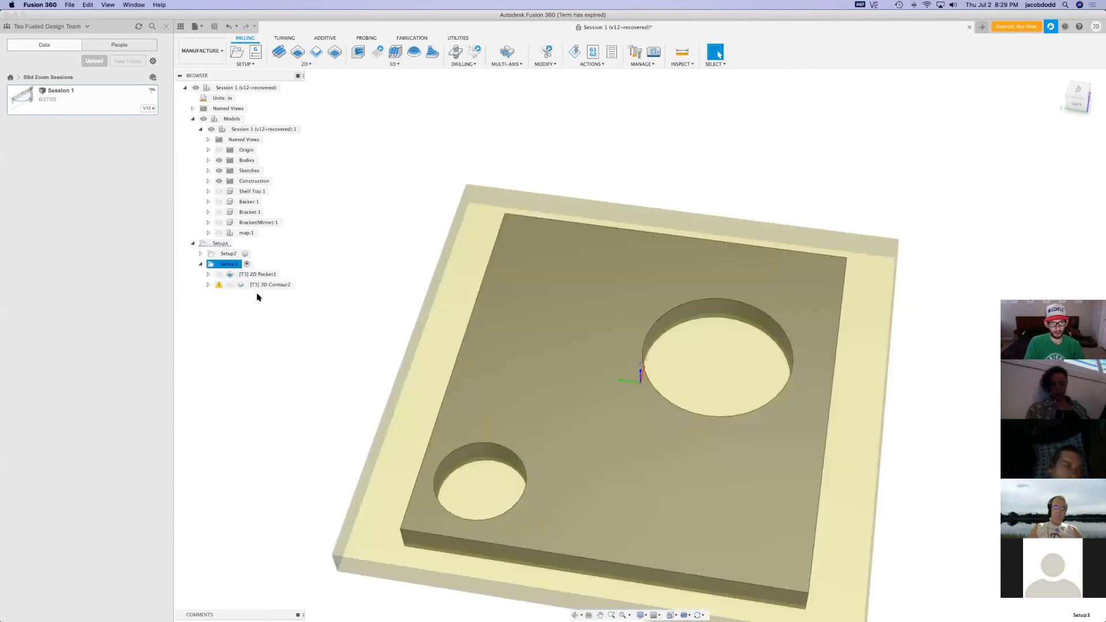
left_click(573, 51)
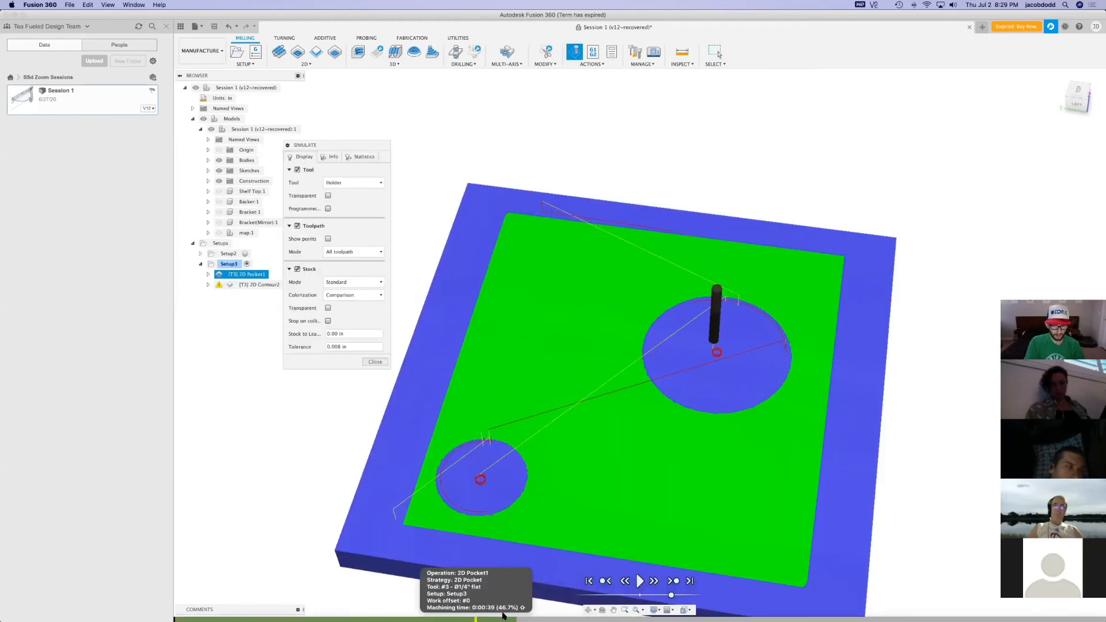
left_click(476, 616)
left_click(639, 581)
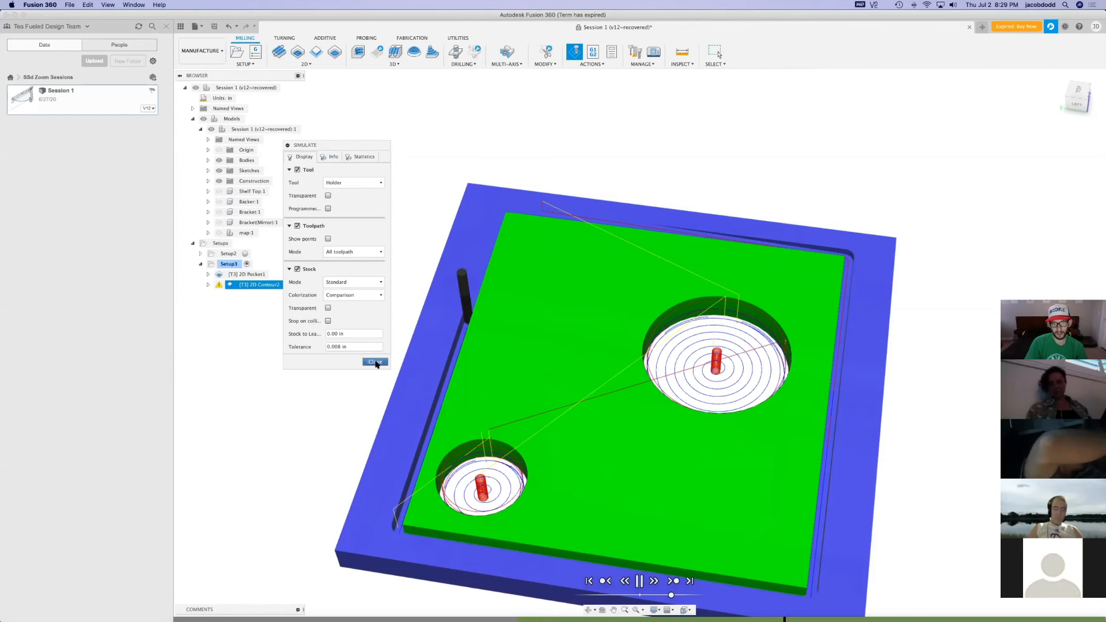
left_click(375, 362)
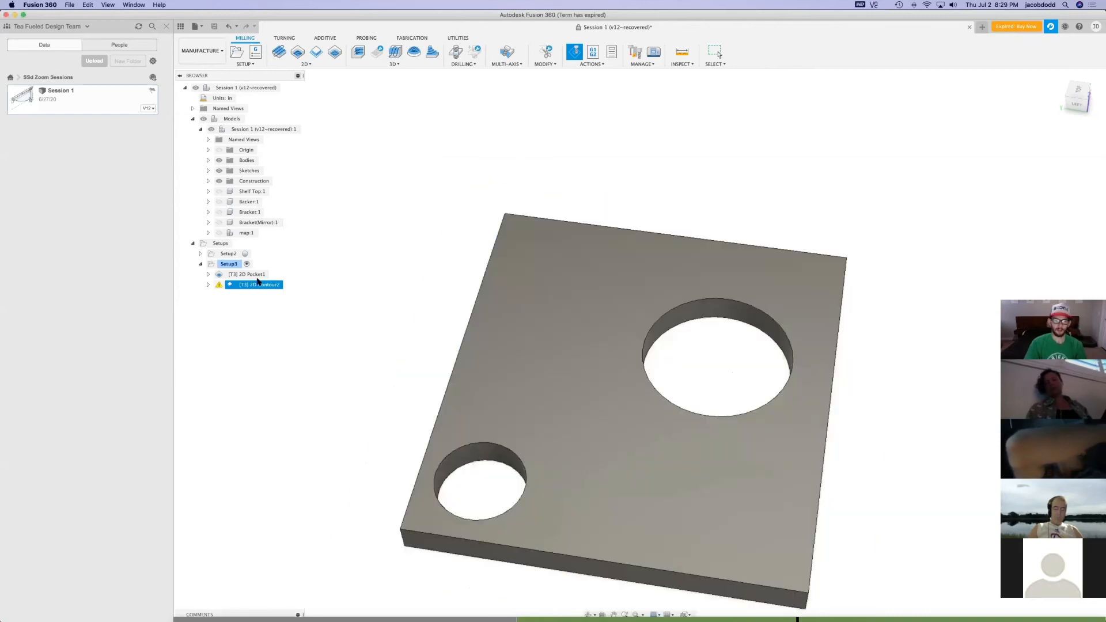
left_click(230, 264)
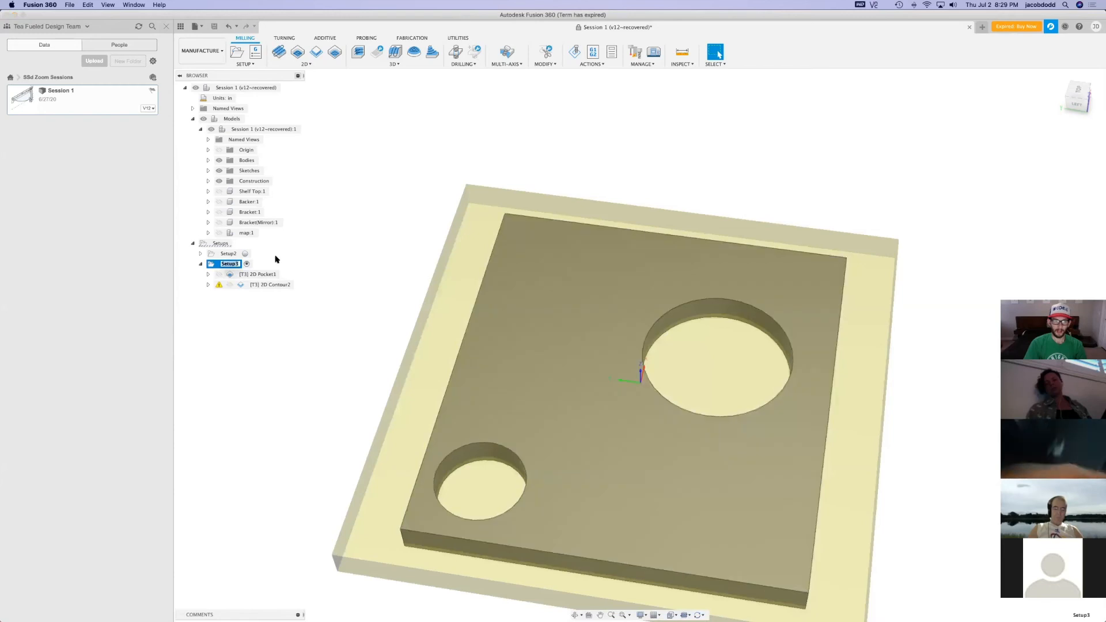
left_click(282, 250)
left_click(224, 265)
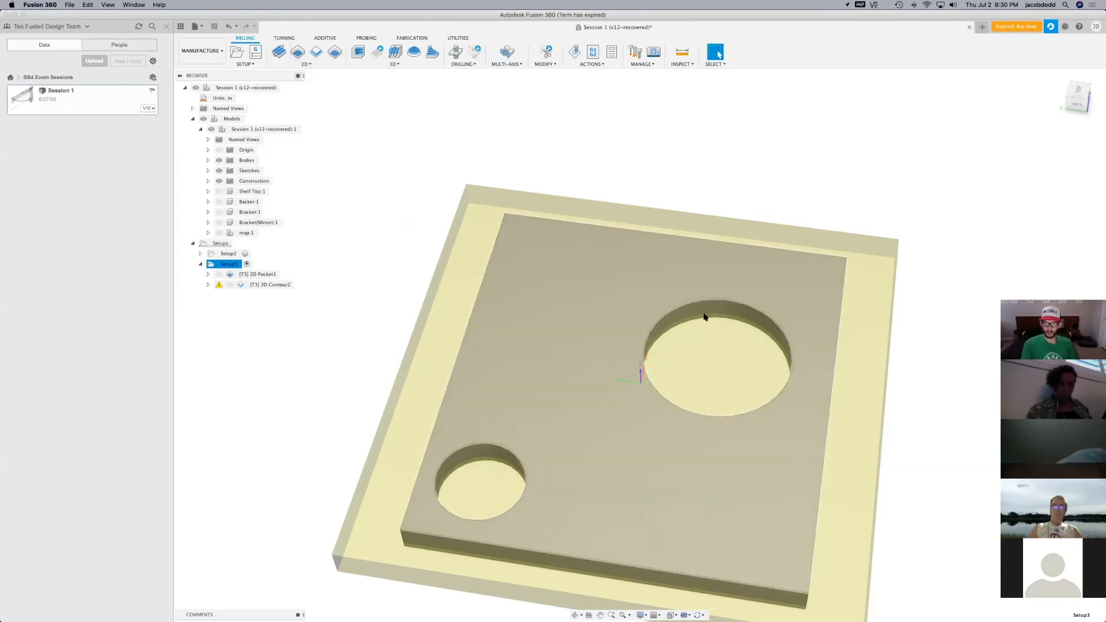
left_click(202, 64)
left_click(204, 84)
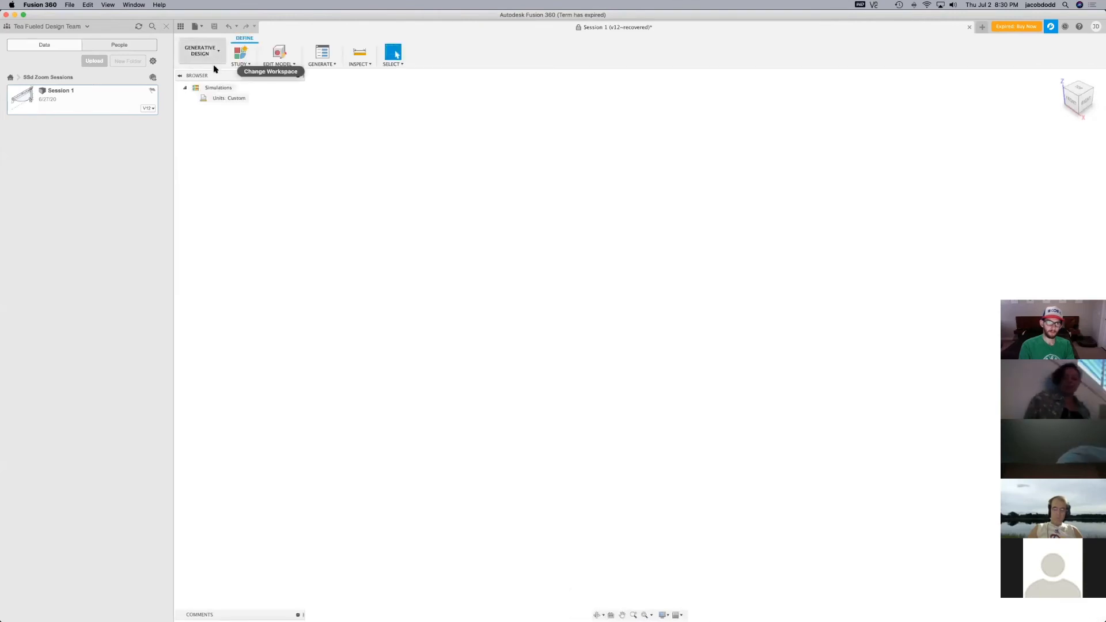
left_click(217, 58)
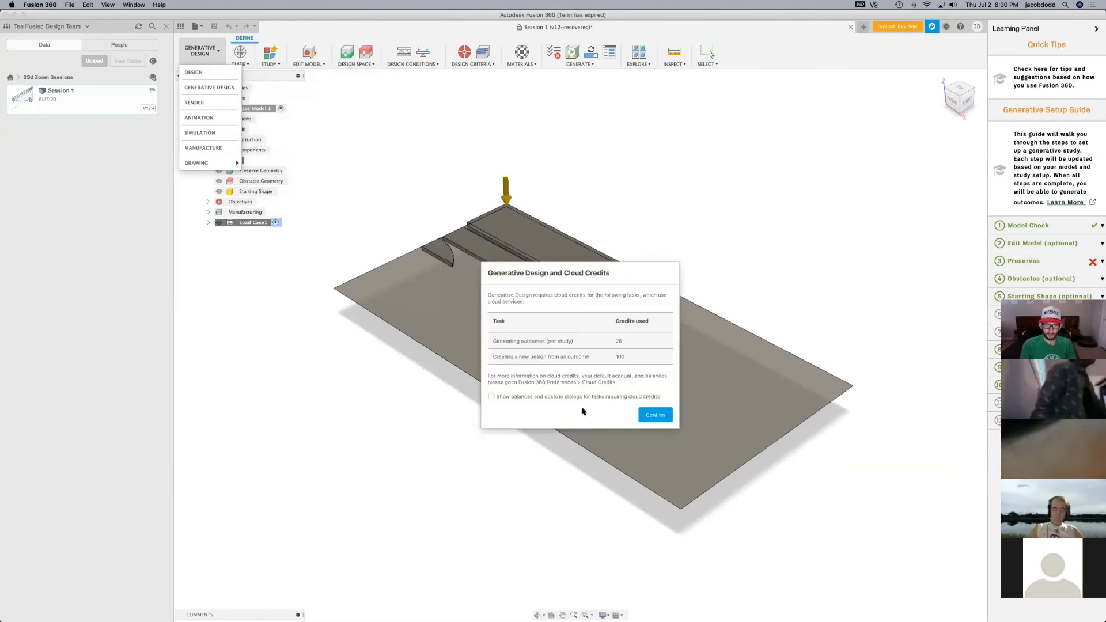
left_click(649, 416)
Switch to the Design workspace and hide the Learning Panel
left_click(211, 60)
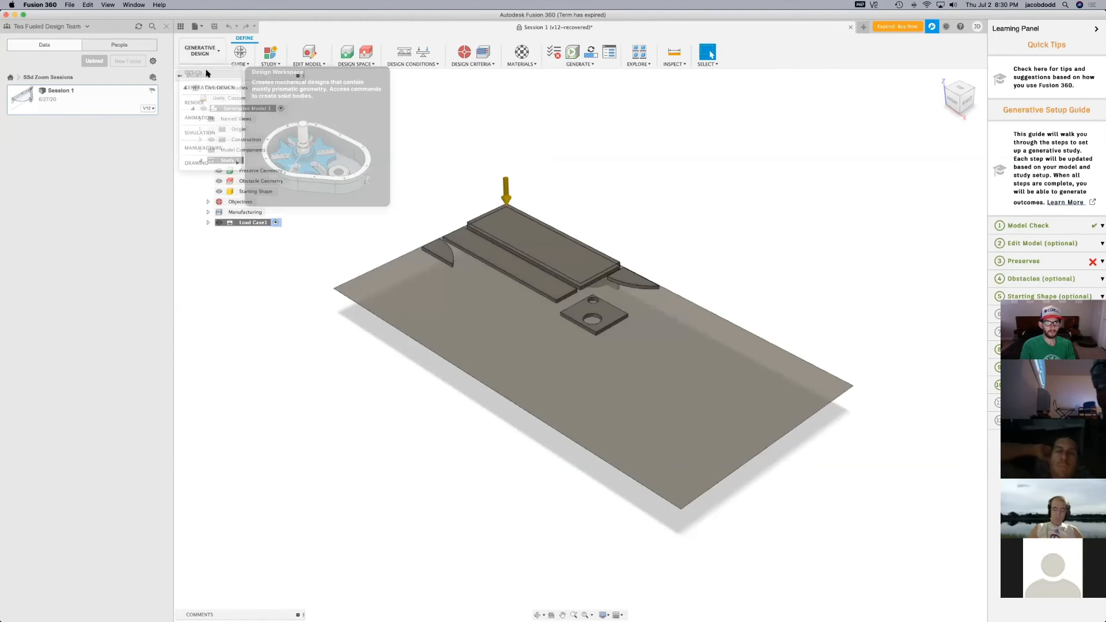
left_click(207, 73)
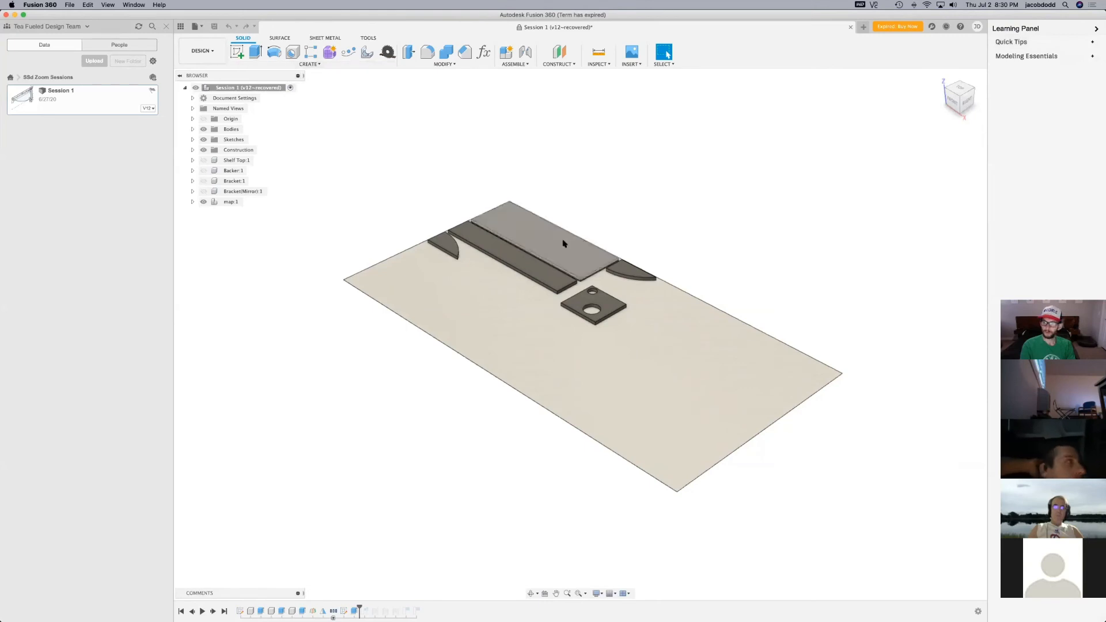
left_click(1096, 30)
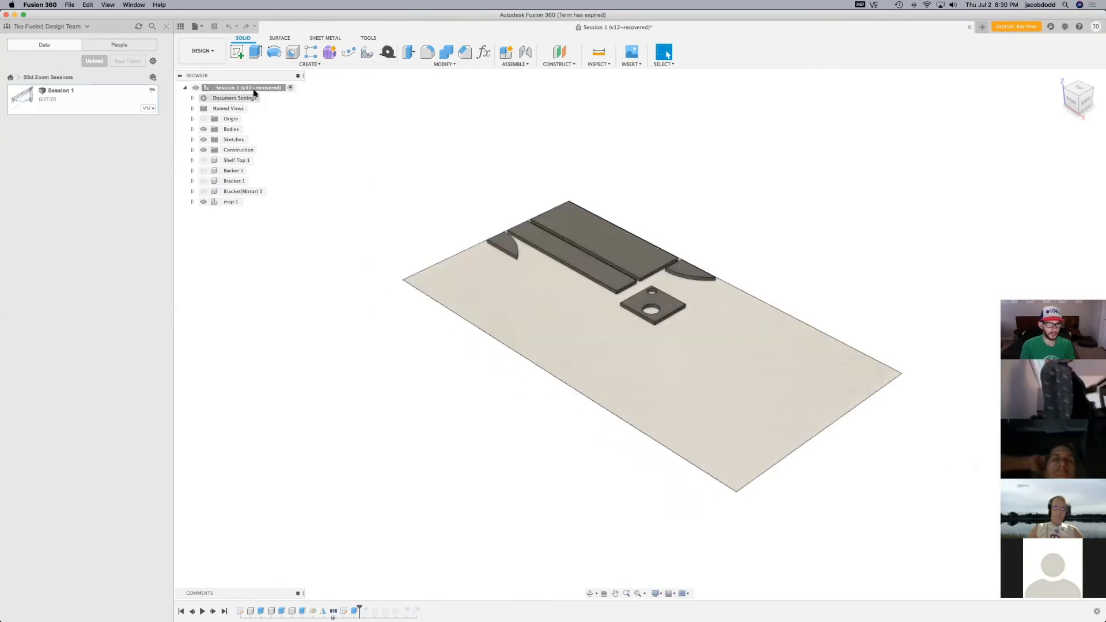
Start a sketch on the horizontal origin plane and draw a rectangle just beyond the sheet's long upper edge
left_click(236, 51)
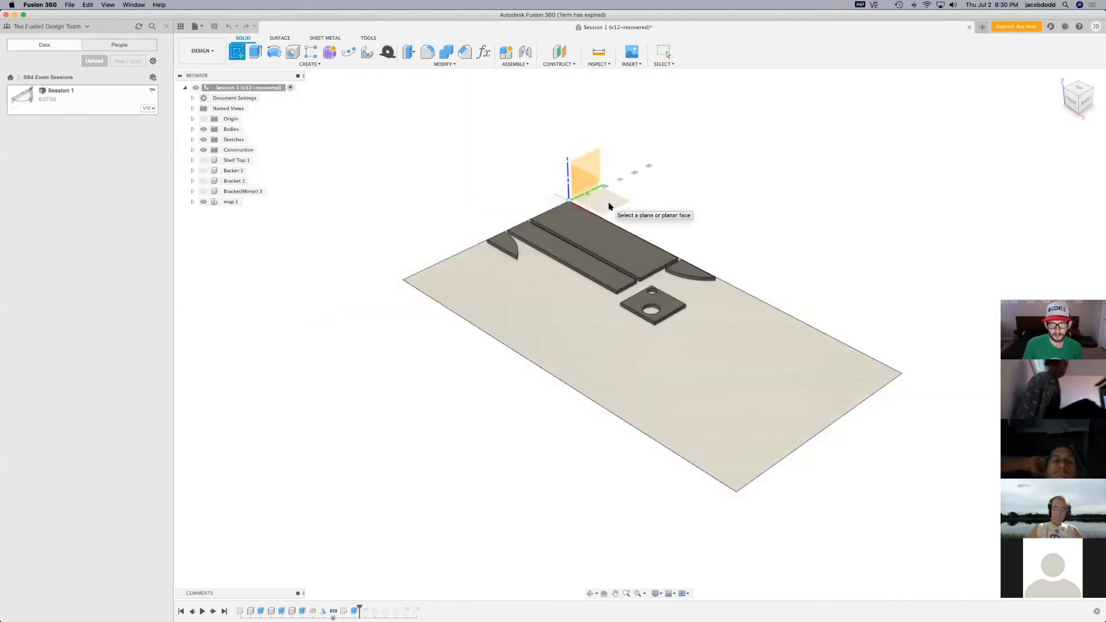
left_click(610, 204)
scroll(864, 394, "up", 5)
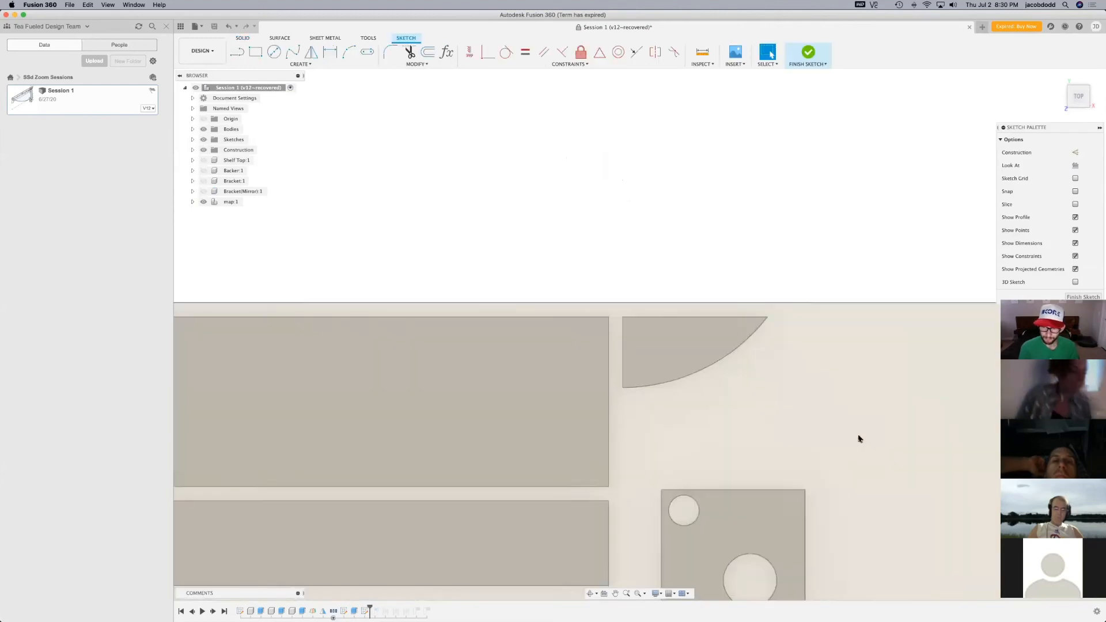
scroll(770, 382, "down", 1)
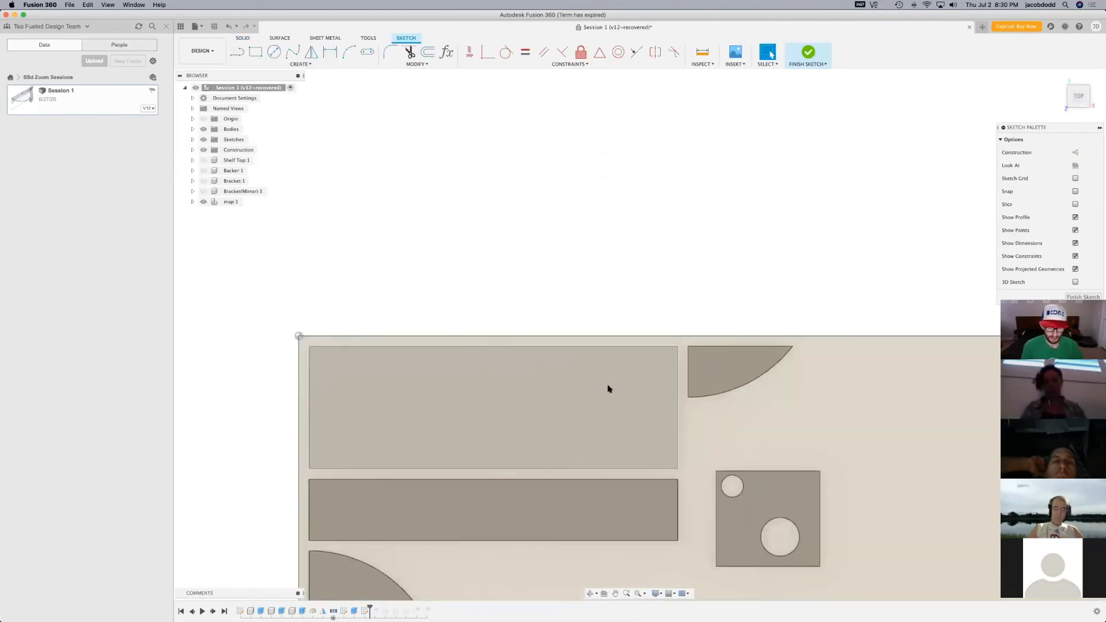
key("r")
left_click(639, 251)
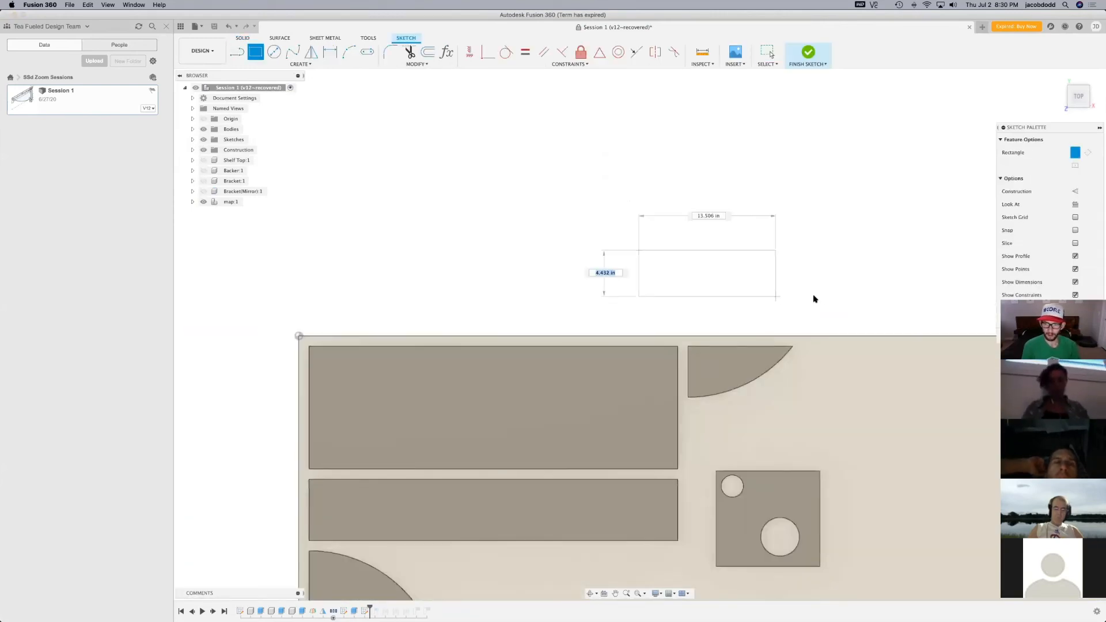
left_click(826, 314)
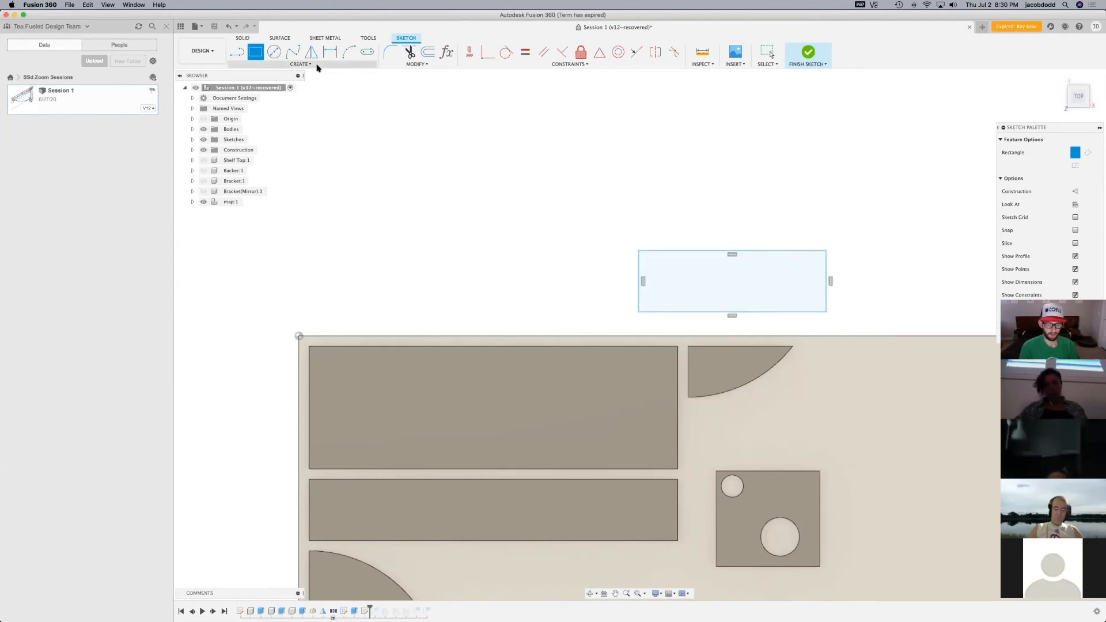
Inside the rectangle's left end, sketch a small circle and a small overlapping rectangle, then a larger circle overlapping both
key("c")
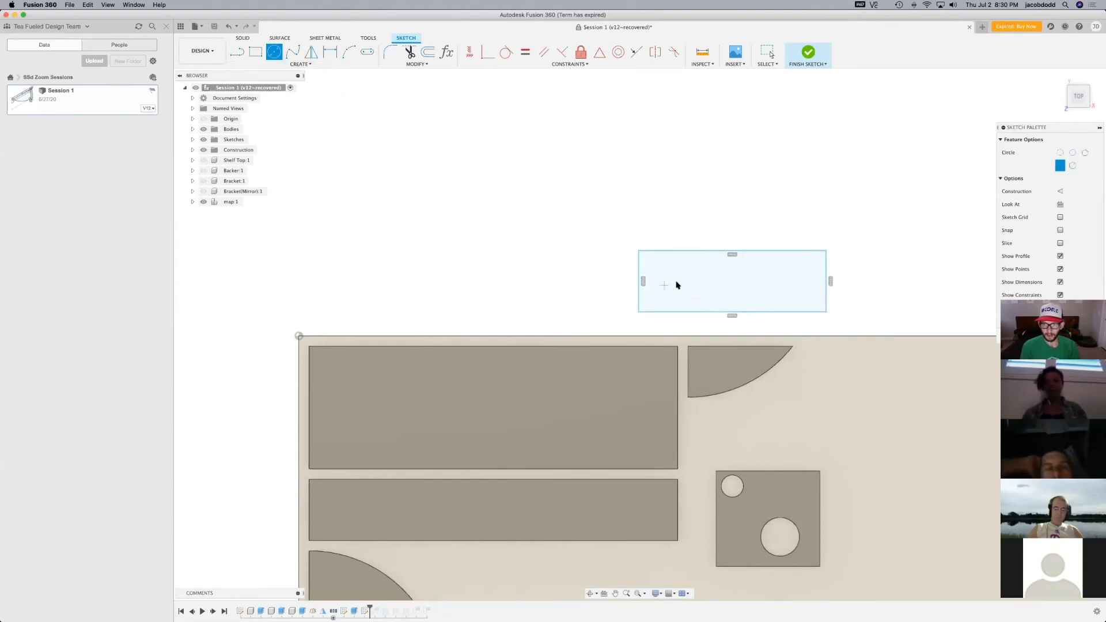
key("r")
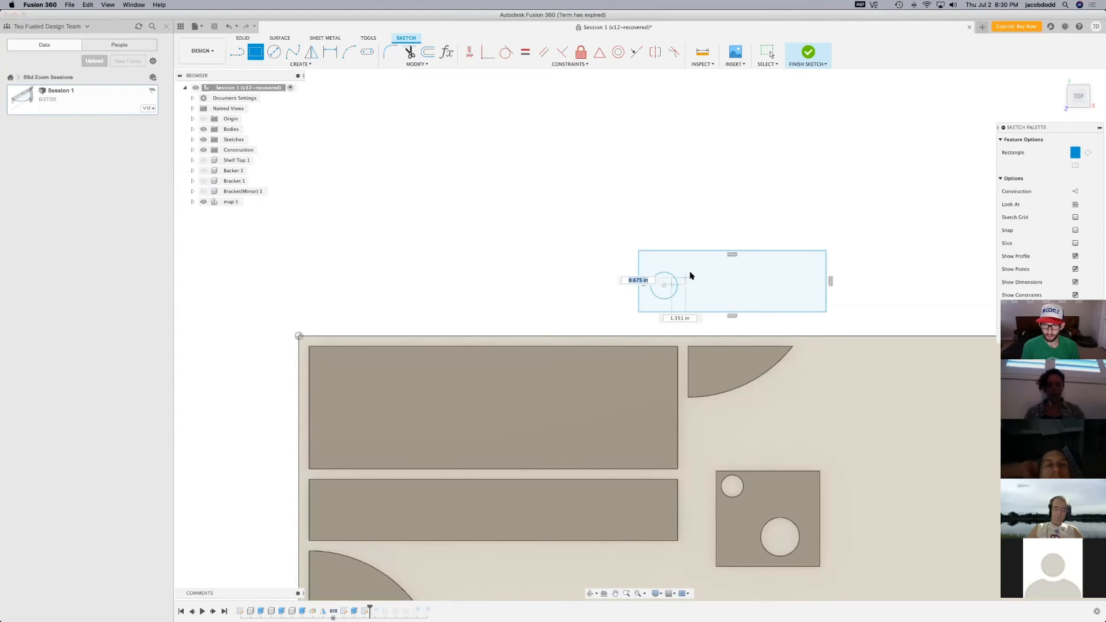
left_click(695, 276)
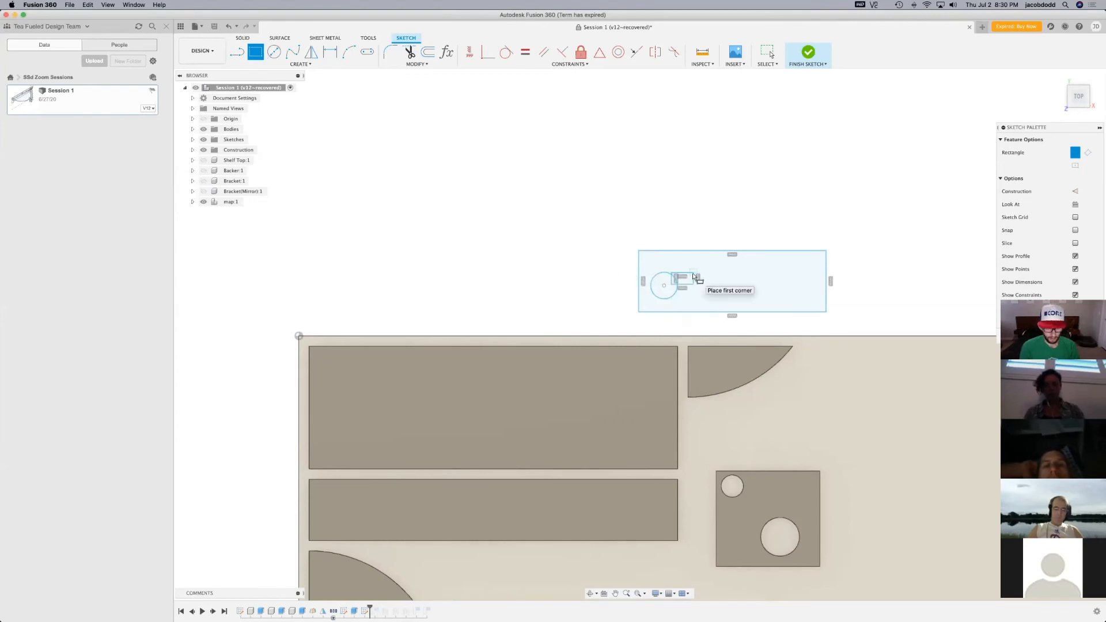
key("c")
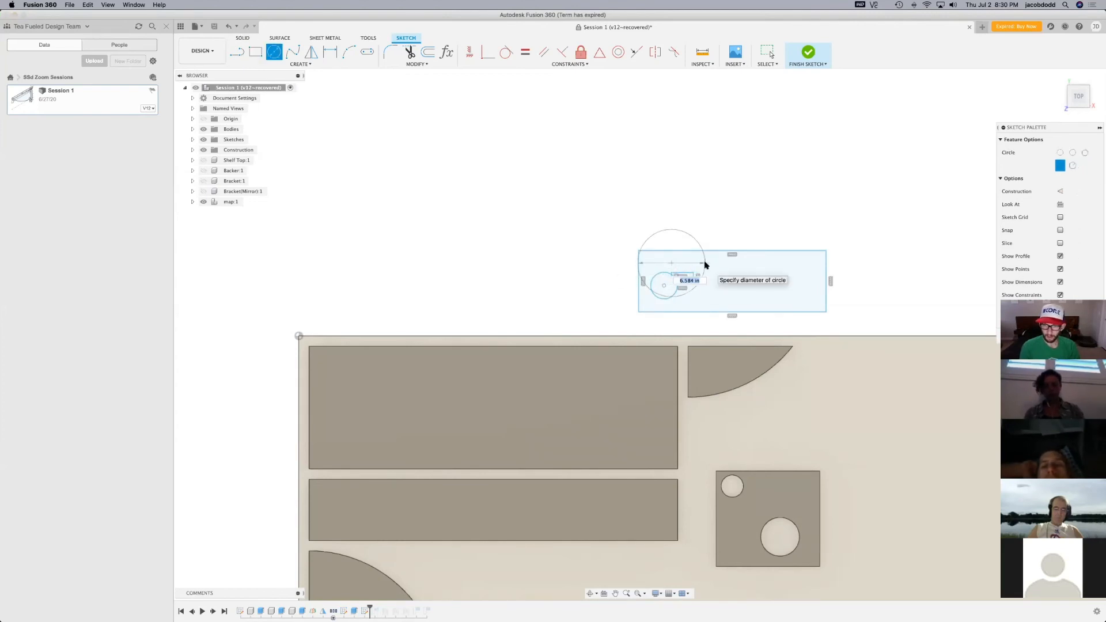
key("Escape")
left_click(694, 264)
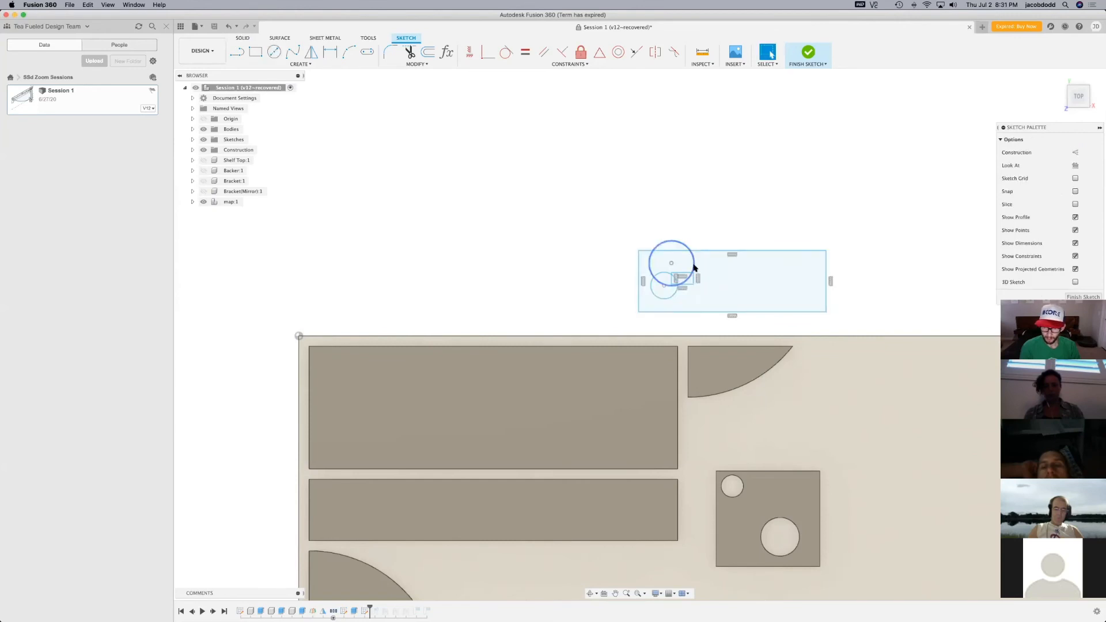
Recentre the larger circle on the small rectangle's corner and resize it to stay within the outer rectangle
mouse_move(694, 264)
left_mouse_down()
mouse_move(707, 277)
mouse_move(698, 268)
left_mouse_up()
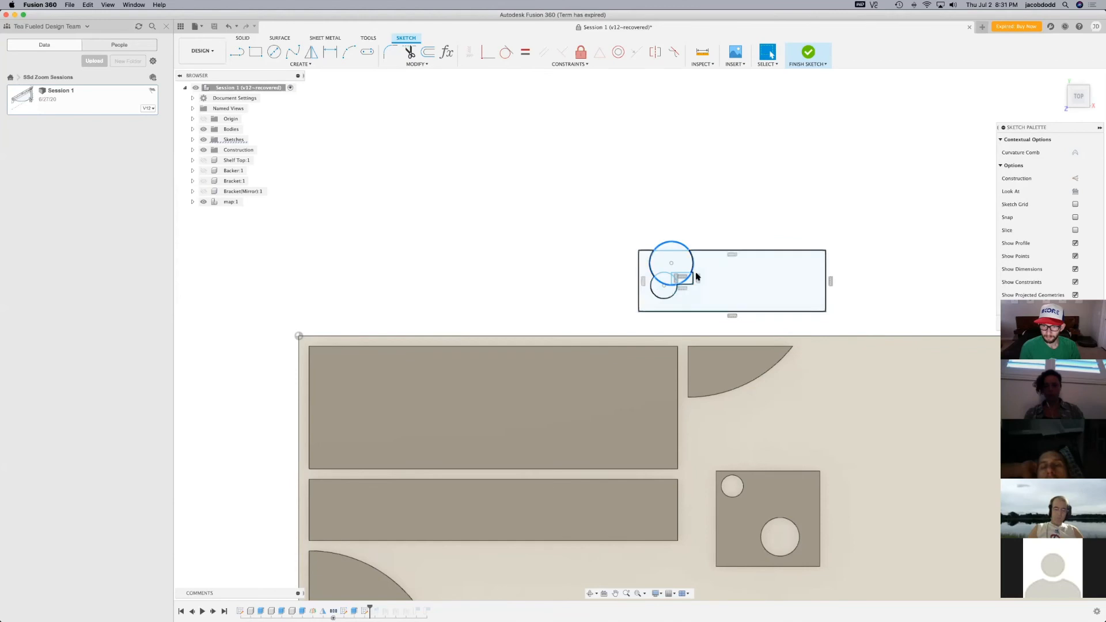
left_click_drag(672, 262, 690, 272)
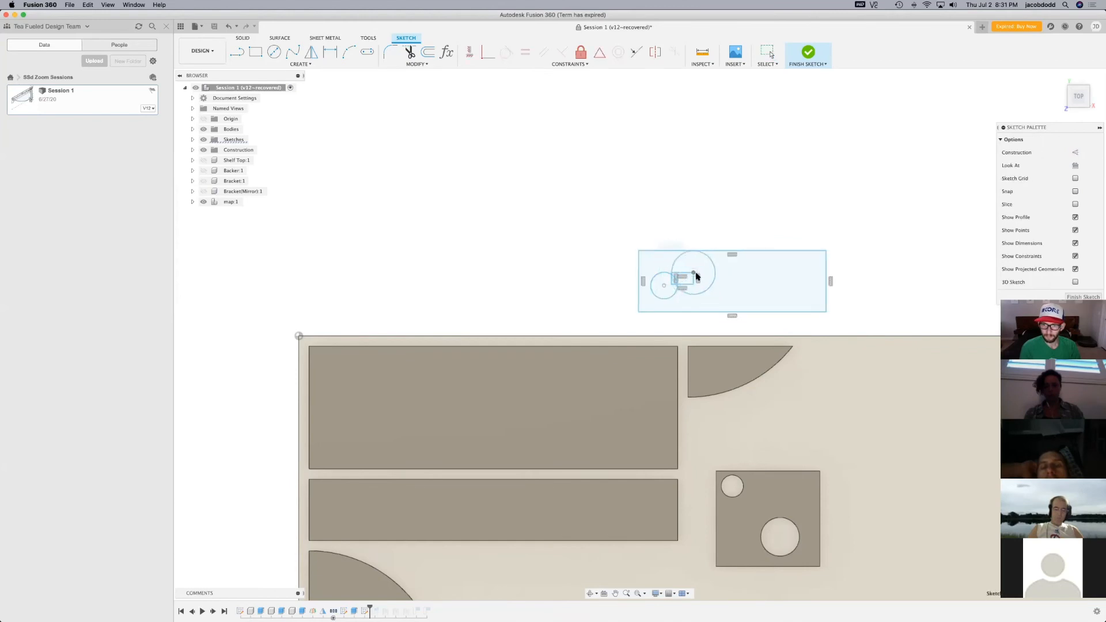
left_click(667, 269)
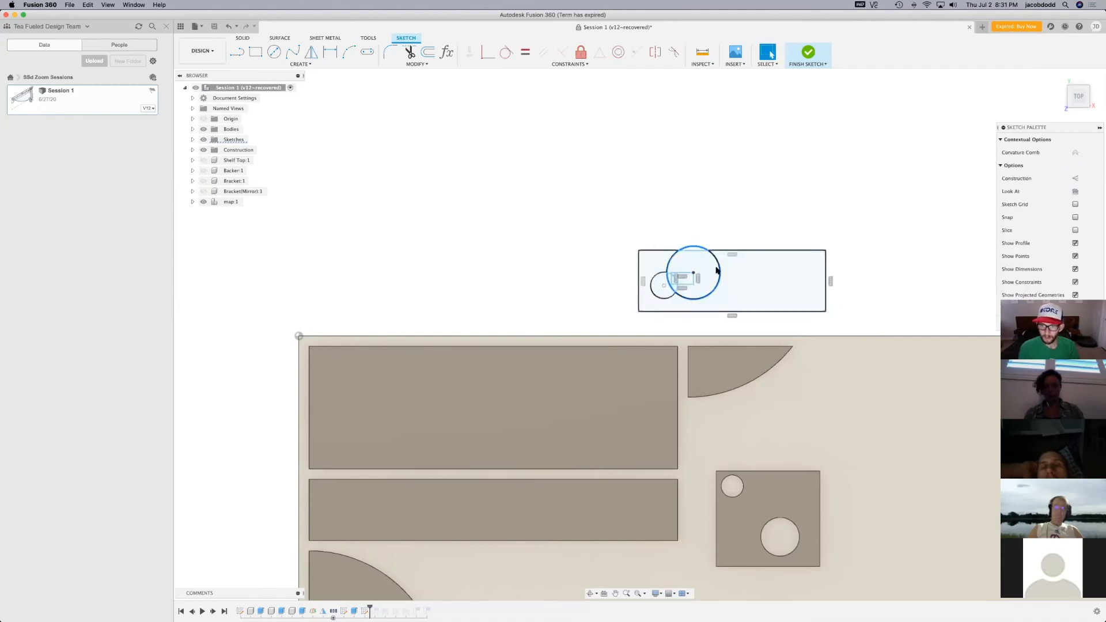
left_click_drag(695, 247, 696, 263)
left_click(809, 53)
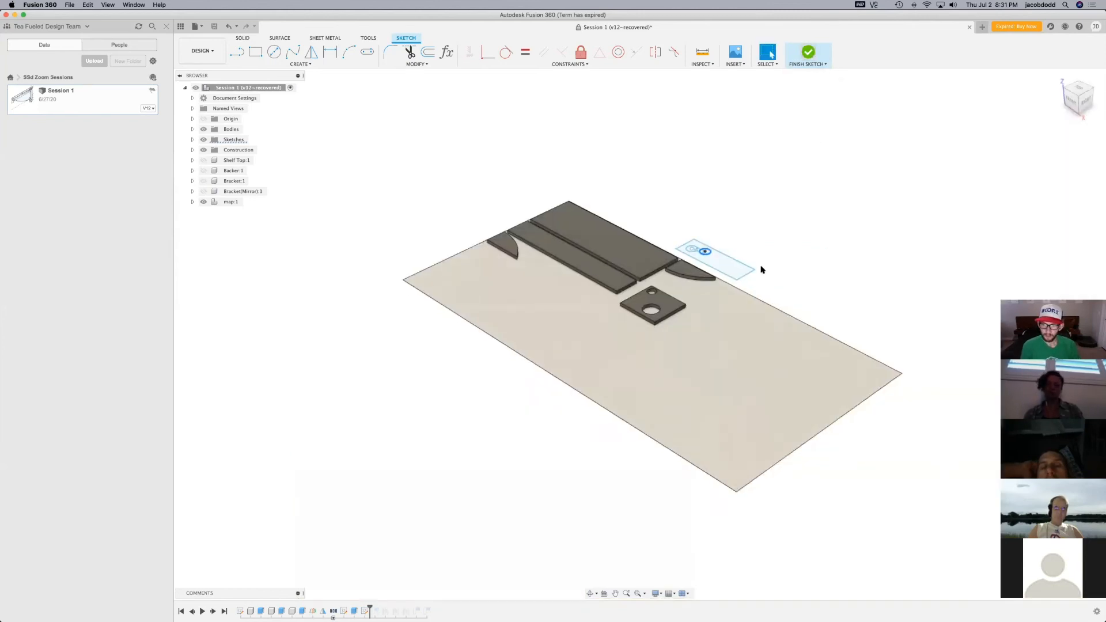
Extrude the outer rectangle's profile as a new body, leaving the overlapping circles and small rectangle as an opening
key("e")
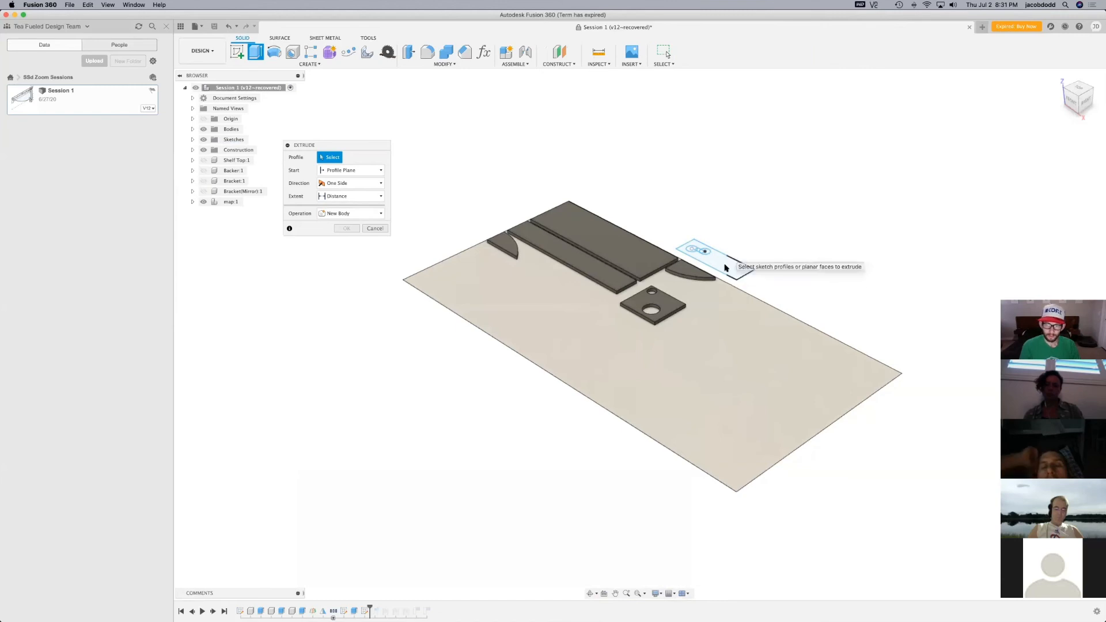
left_click(726, 268)
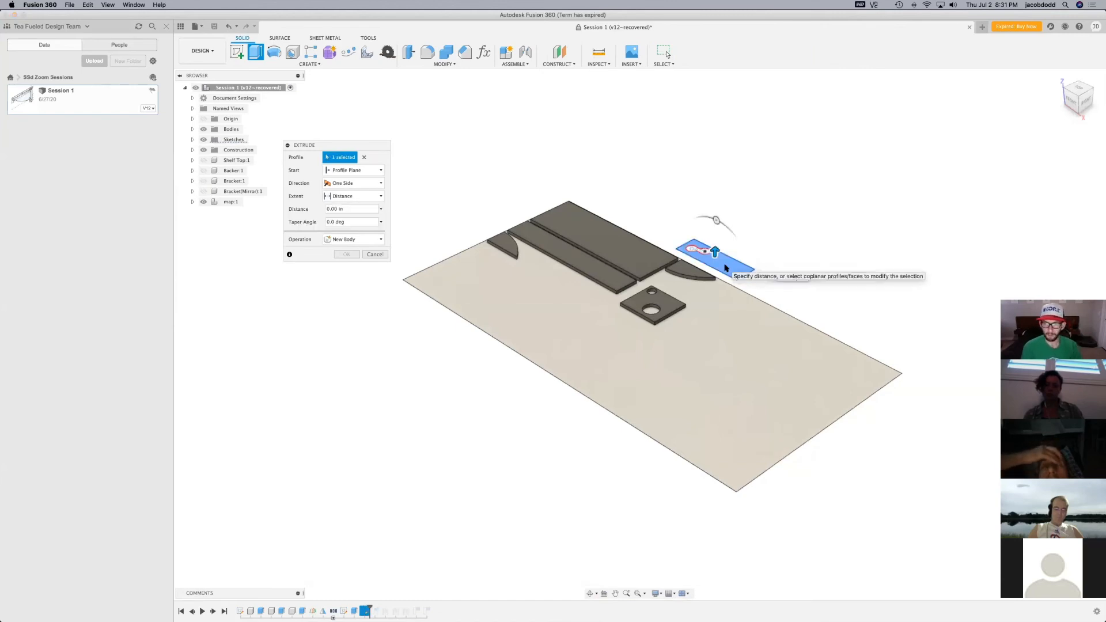
key("Return")
scroll(713, 246, "up", 10)
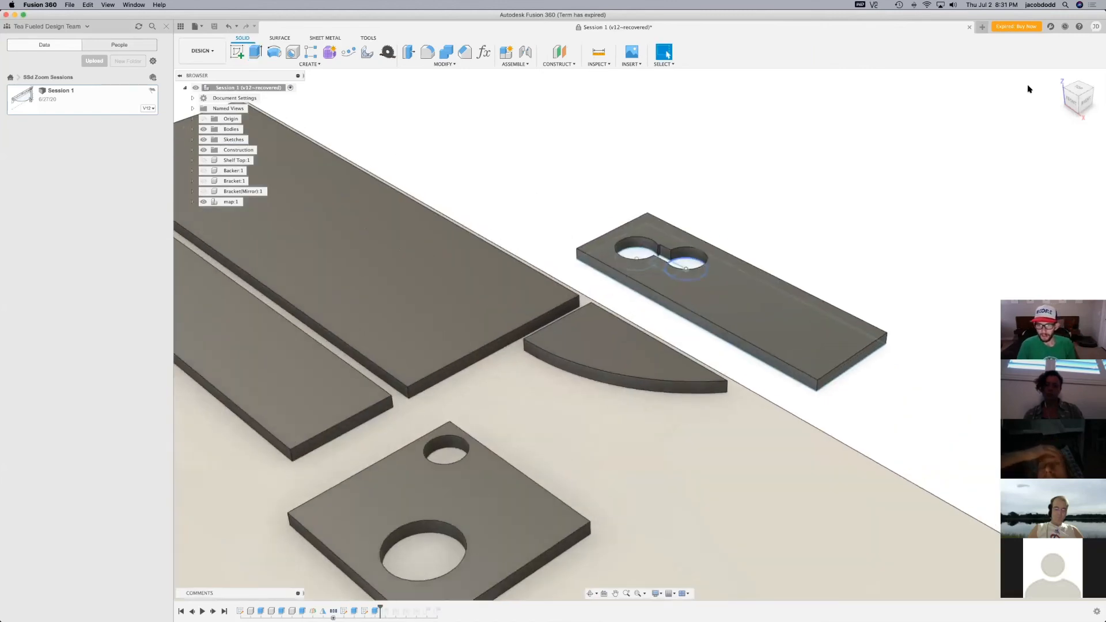
scroll(553, 348, "down", 2)
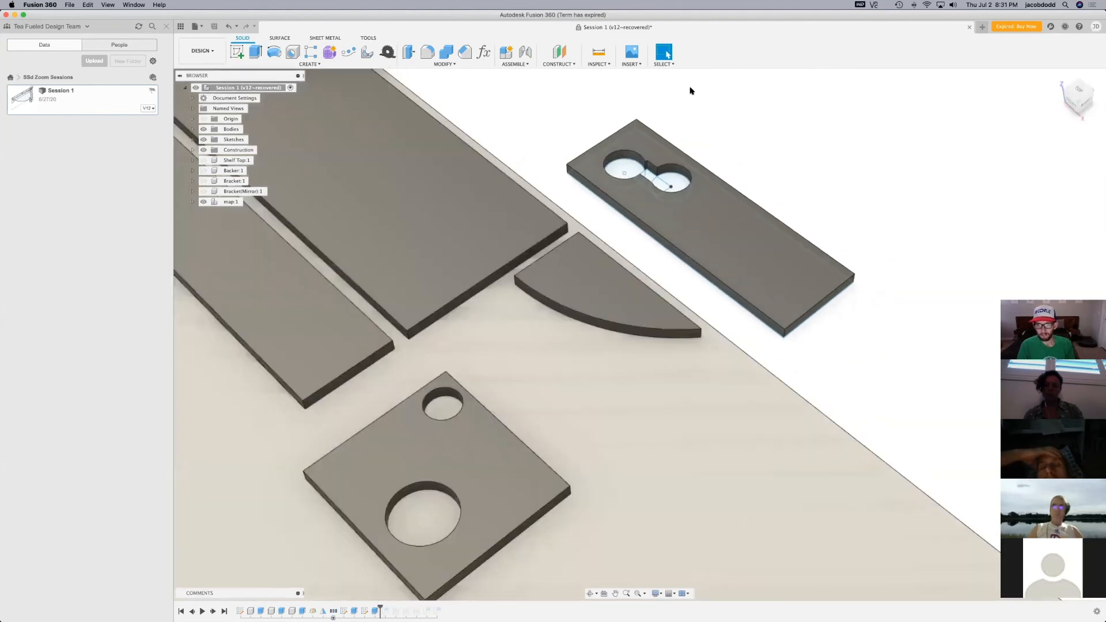
scroll(657, 184, "up", 8)
scroll(647, 207, "up", 2)
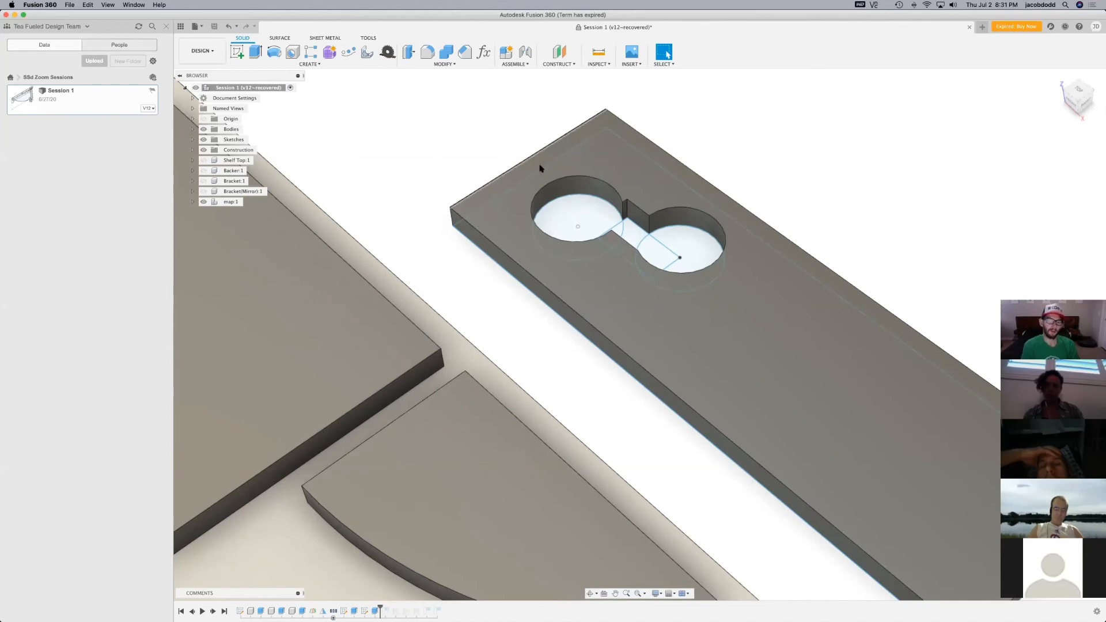
Switch to the Manufacture workspace and create a milling setup with the new extruded plate as its model
left_click(205, 51)
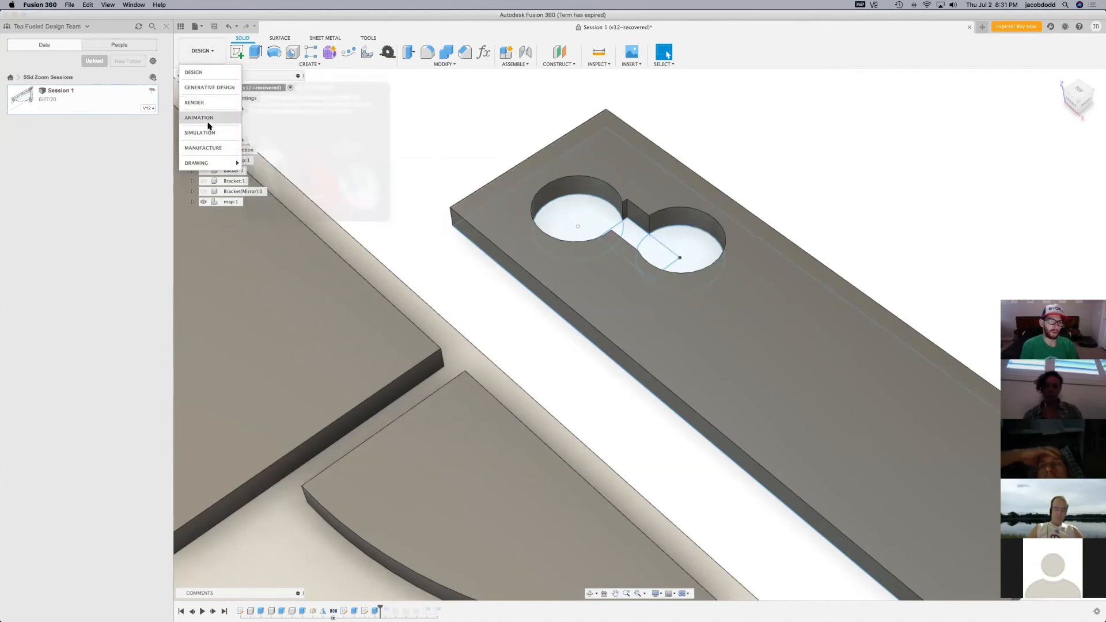
left_click(203, 148)
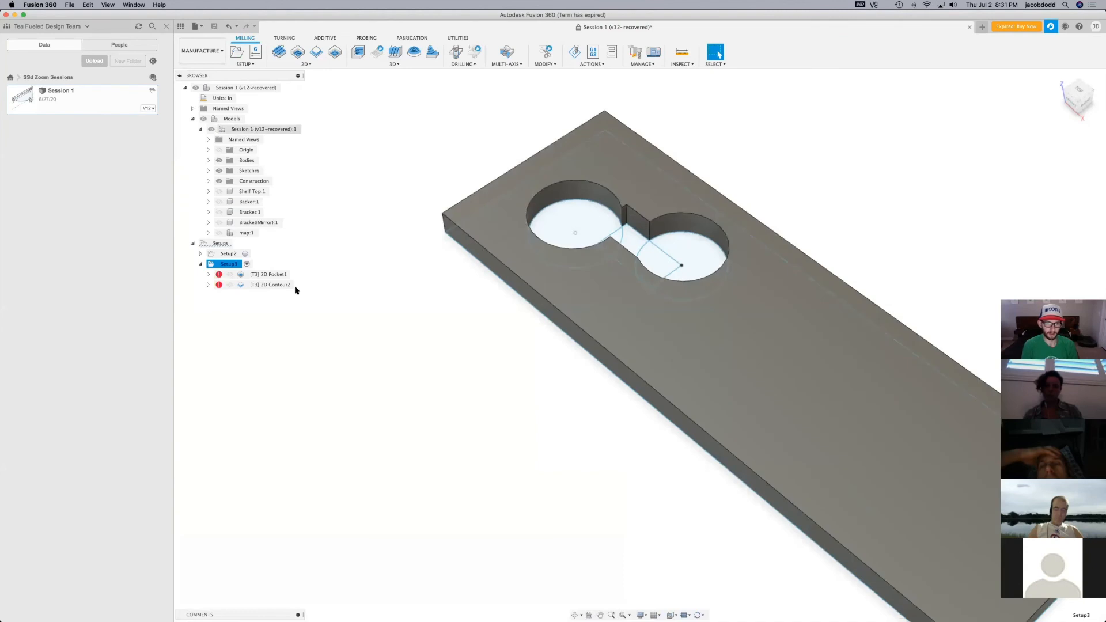
left_click(237, 53)
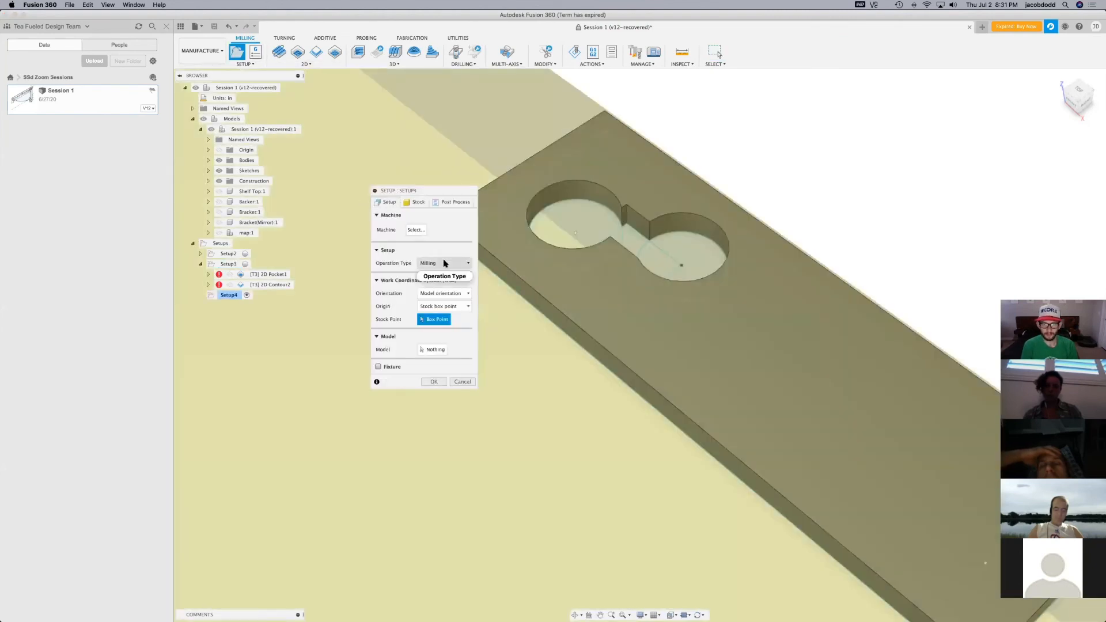
left_click(681, 342)
left_click(435, 382)
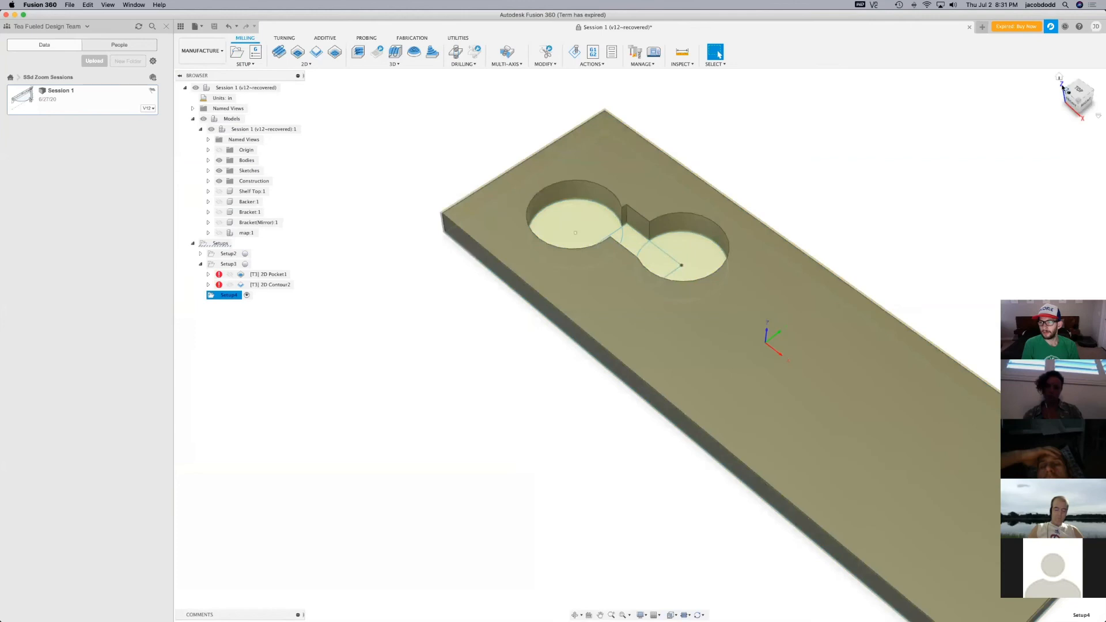
Hide Body1, the square two-hole plate, to isolate the new plate
left_click(1063, 80)
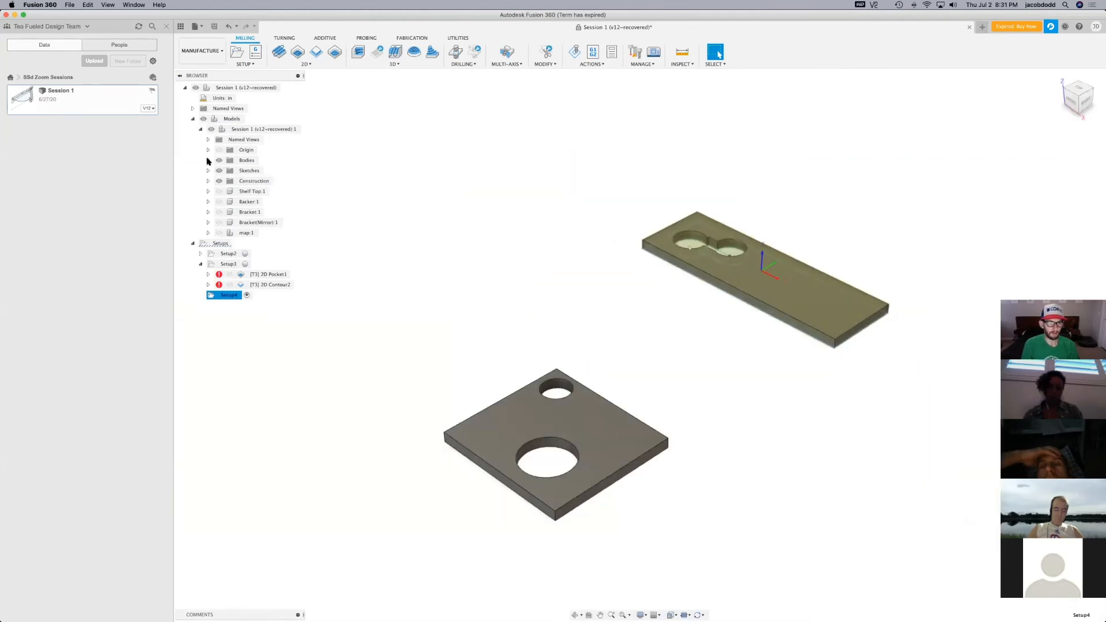
left_click(209, 160)
left_click(227, 171)
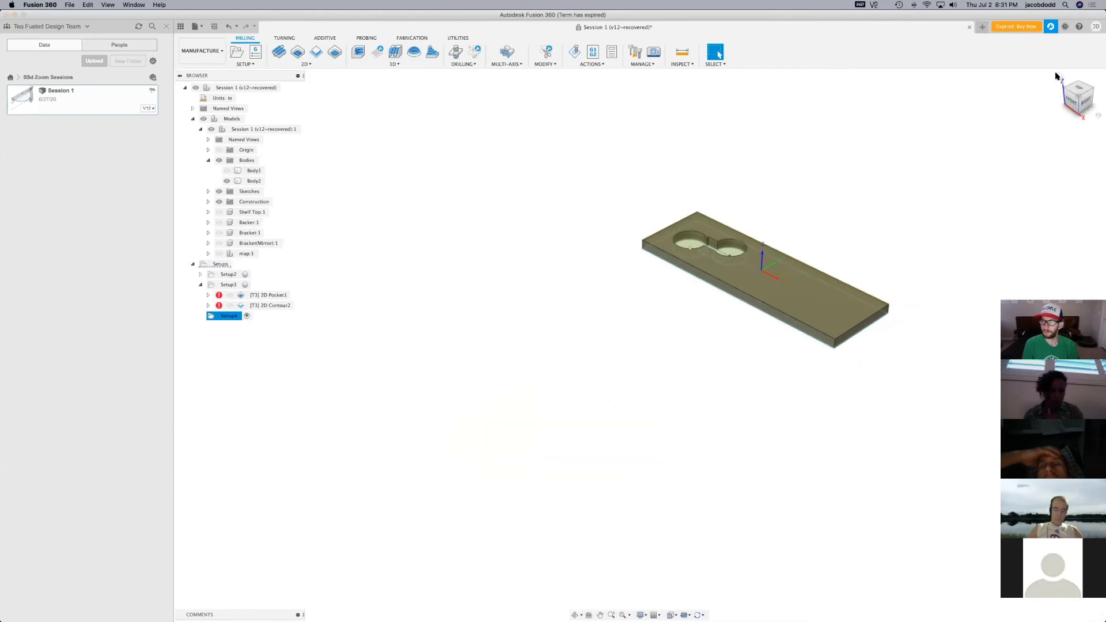
scroll(508, 271, "up", 10)
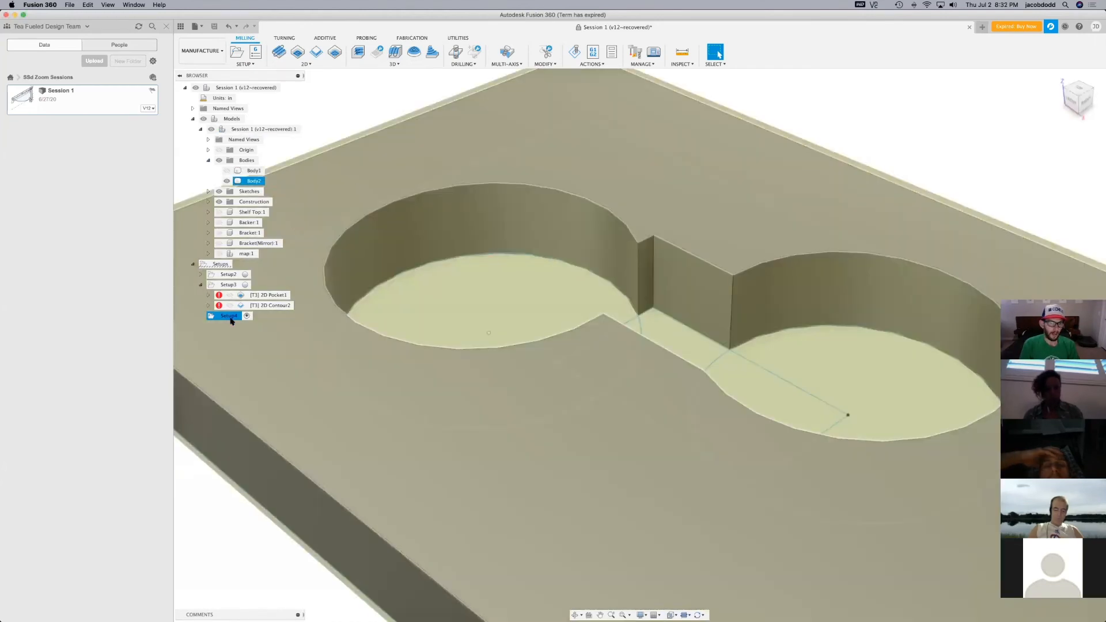
Start a 2D Adaptive operation in Setup4, hide the sketch, and select the opening's bottom edge as the pocket
left_click(230, 317)
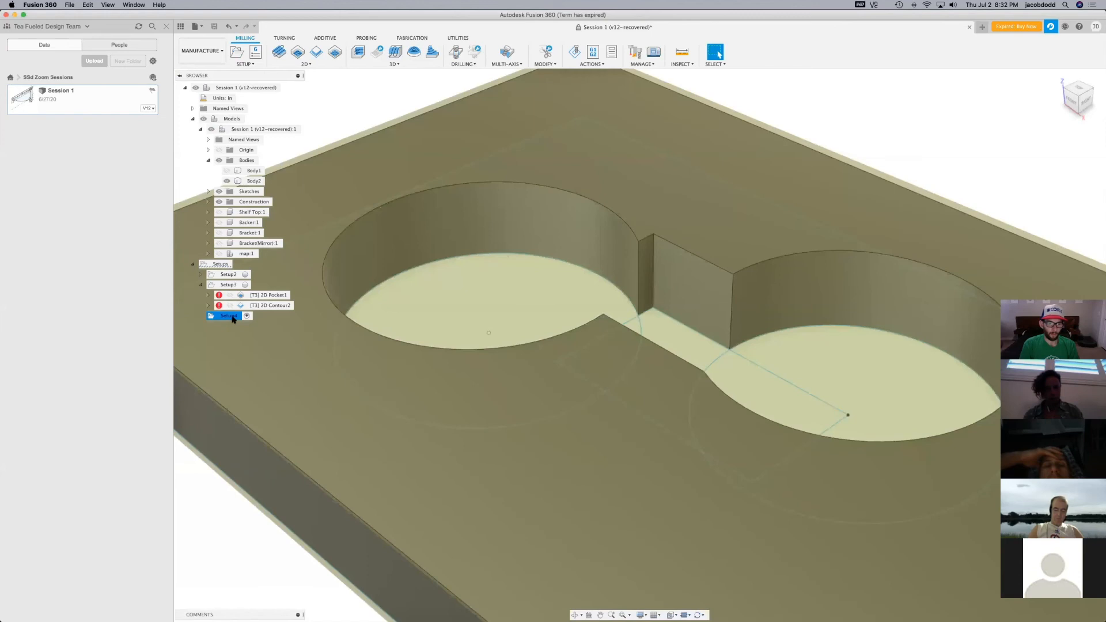
left_click(297, 52)
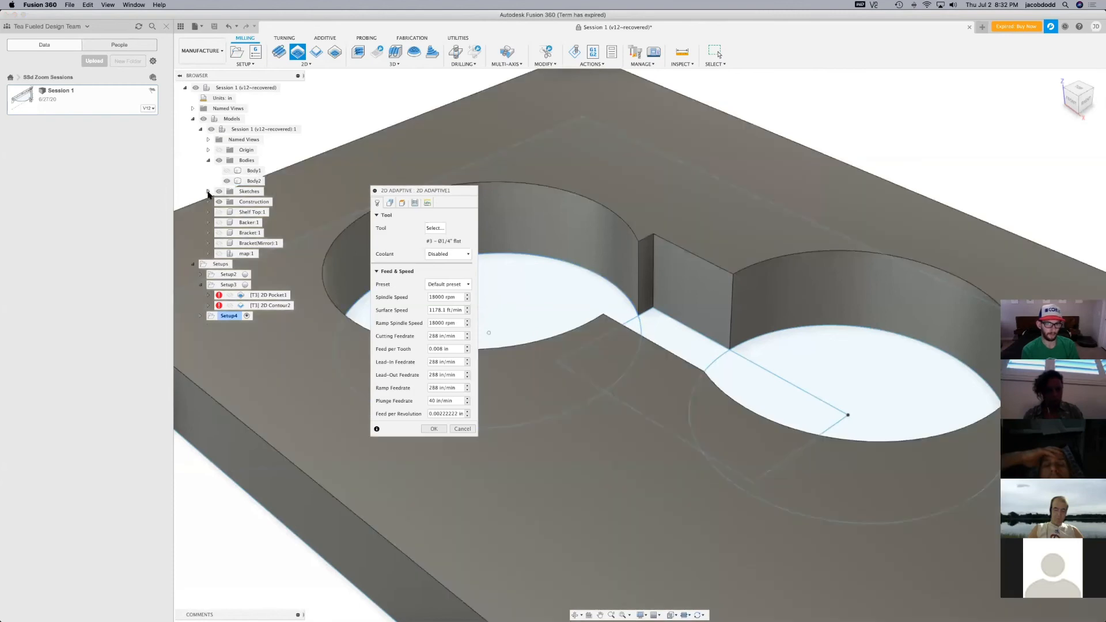
left_click(208, 192)
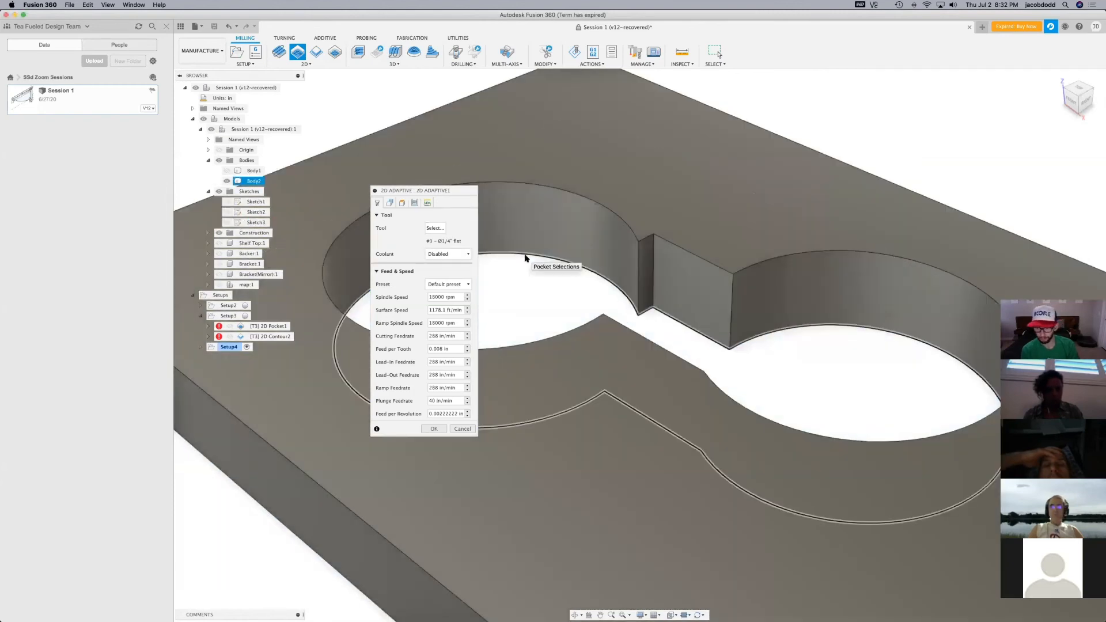
left_click(526, 256)
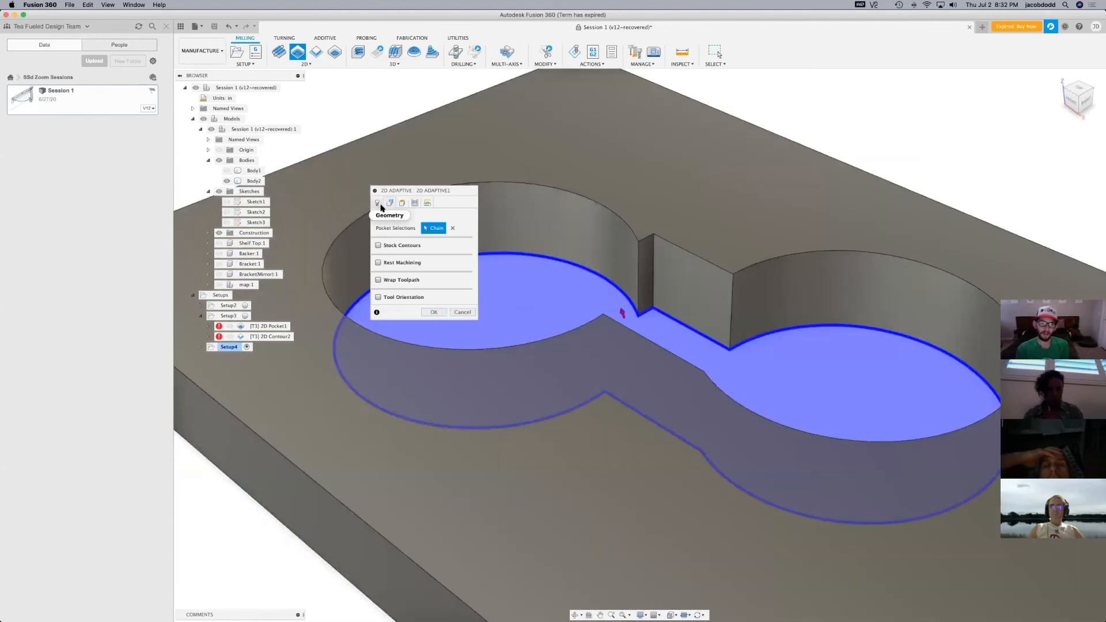
Review the adaptive operation's tool, geometry, heights and linking settings, and generate the toolpath with them unchanged
left_click(378, 205)
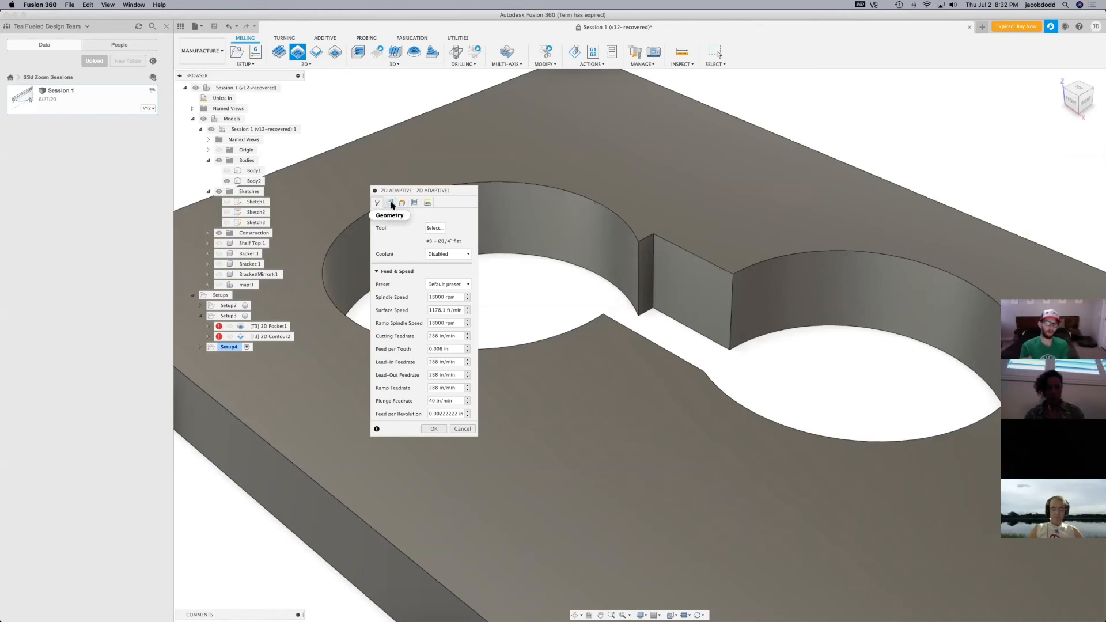
left_click(391, 203)
left_click(402, 203)
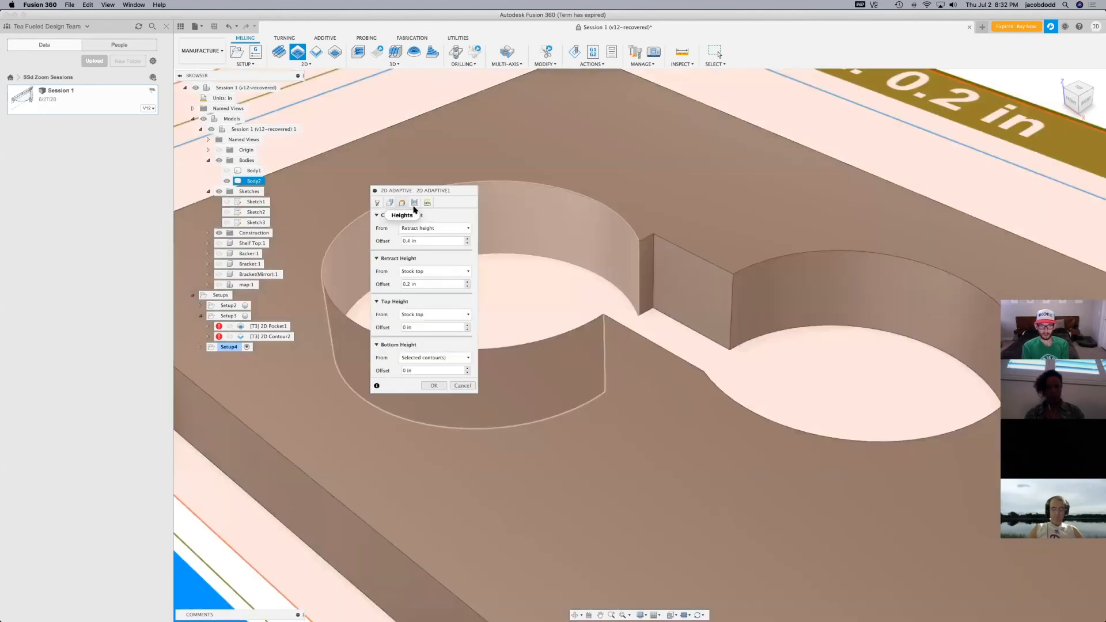
left_click(427, 203)
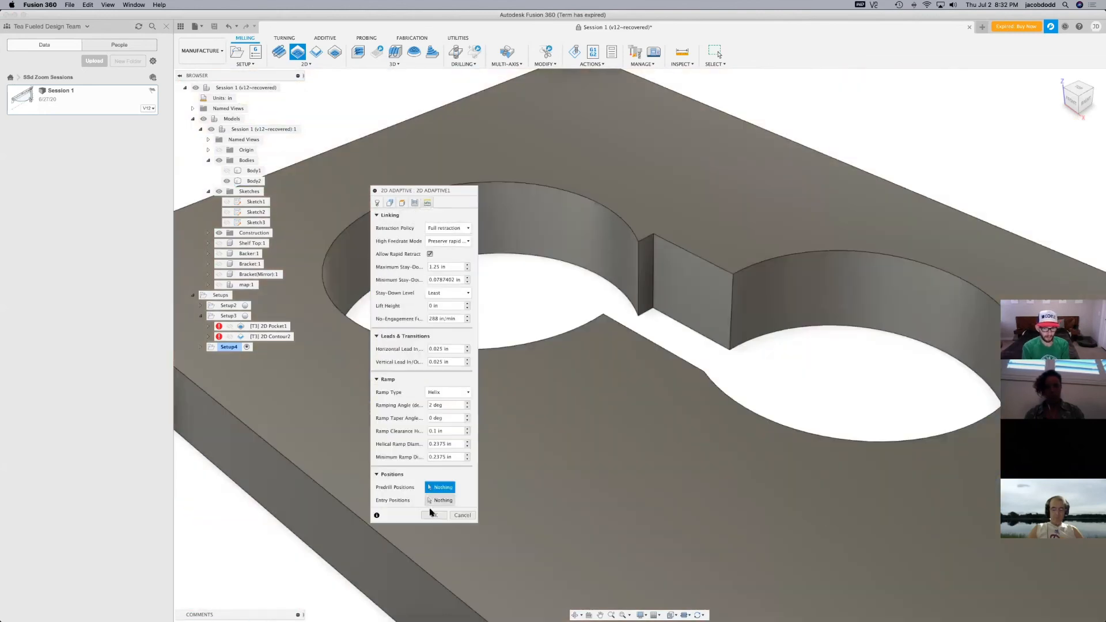
left_click(433, 515)
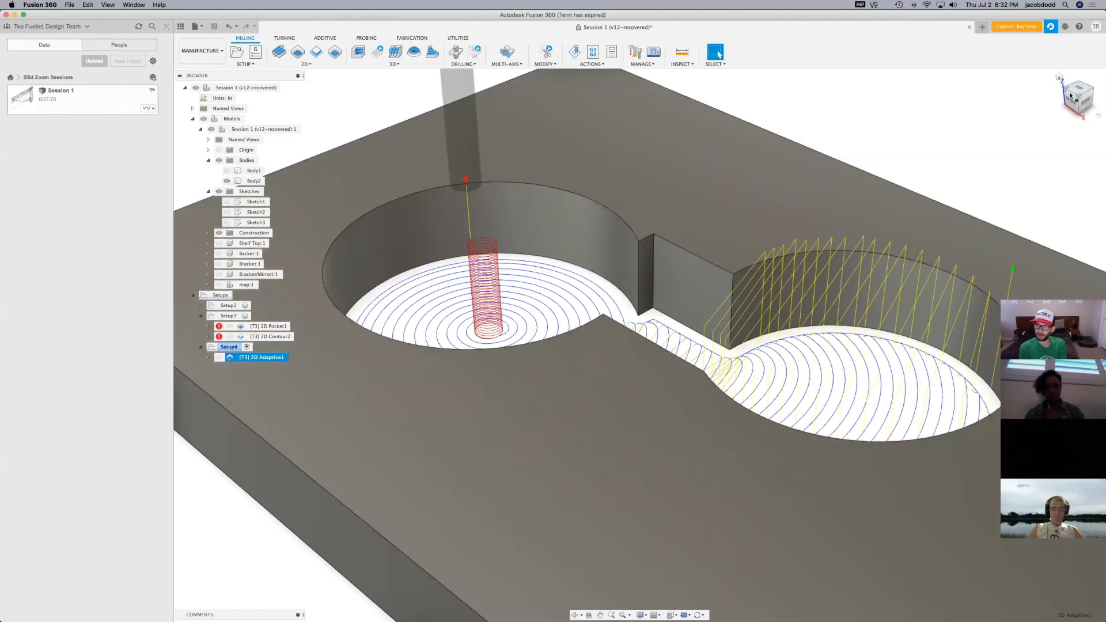
Simulate the 2D Adaptive toolpath and examine how it clears the first circle of the opening
middle_click_drag(640, 345, 618, 519, "shift")
scroll(600, 518, "down", 3)
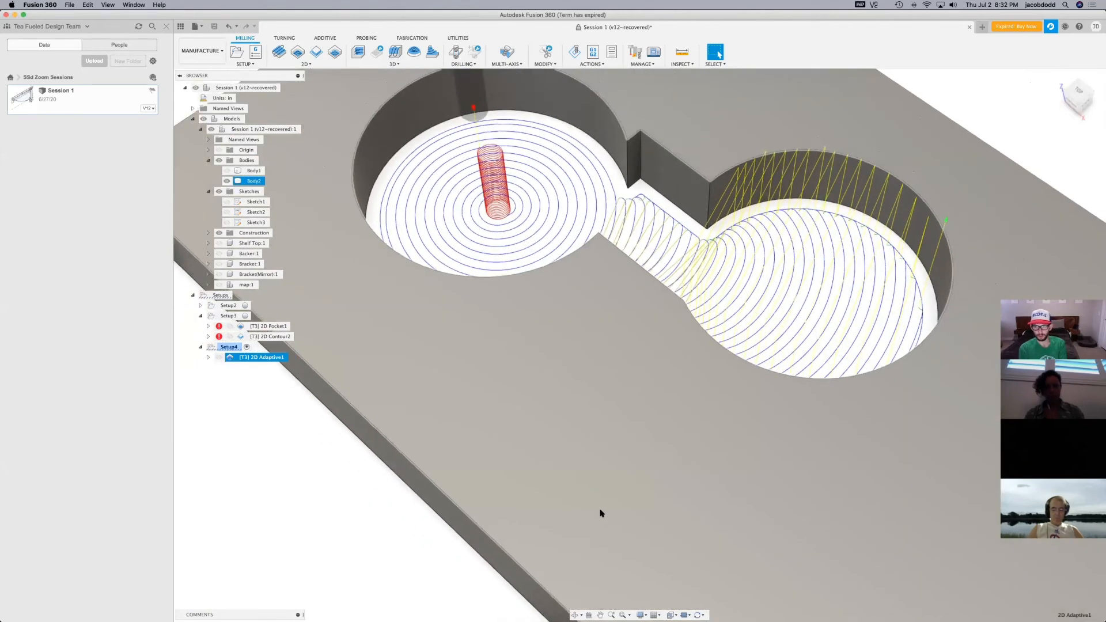
scroll(600, 513, "down", 3)
left_click_drag(1077, 91, 1082, 103)
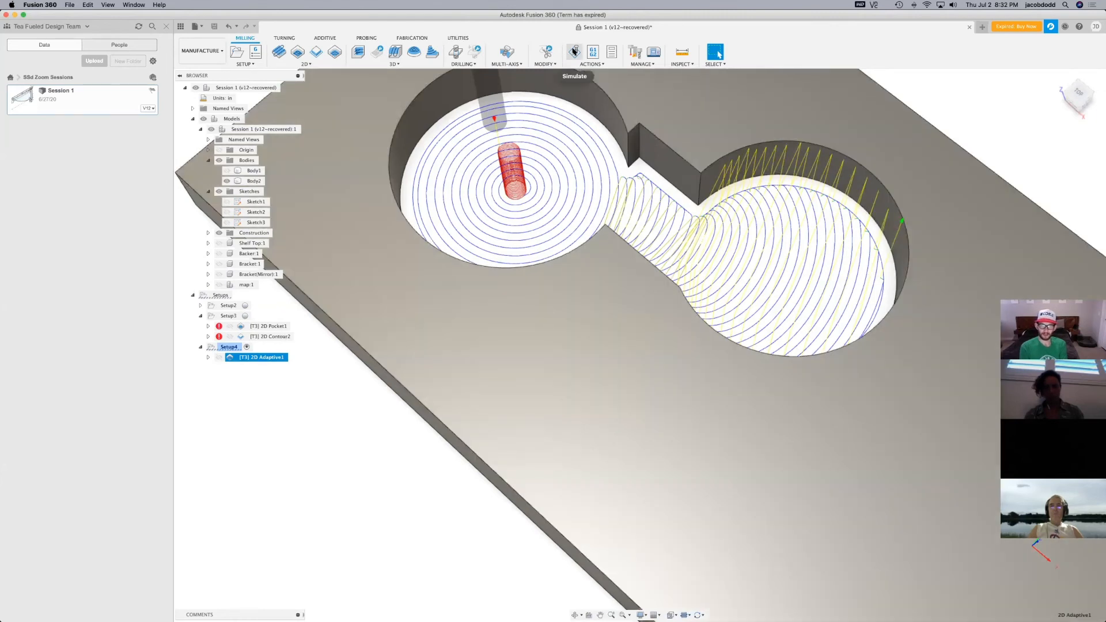
left_click(575, 51)
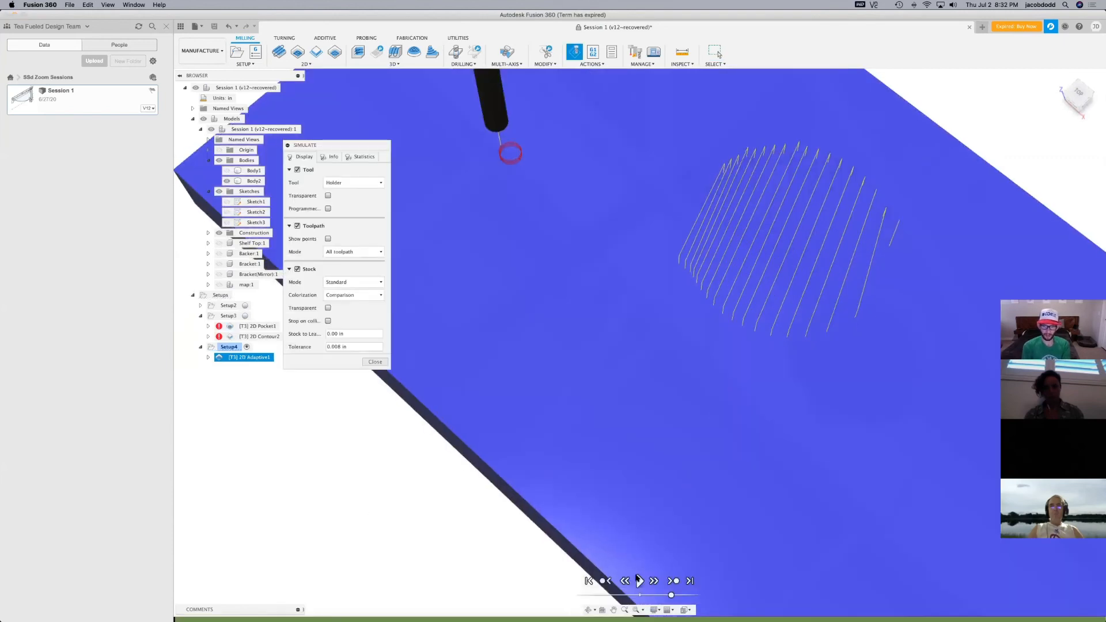
left_click(640, 581)
scroll(557, 500, "down", 3)
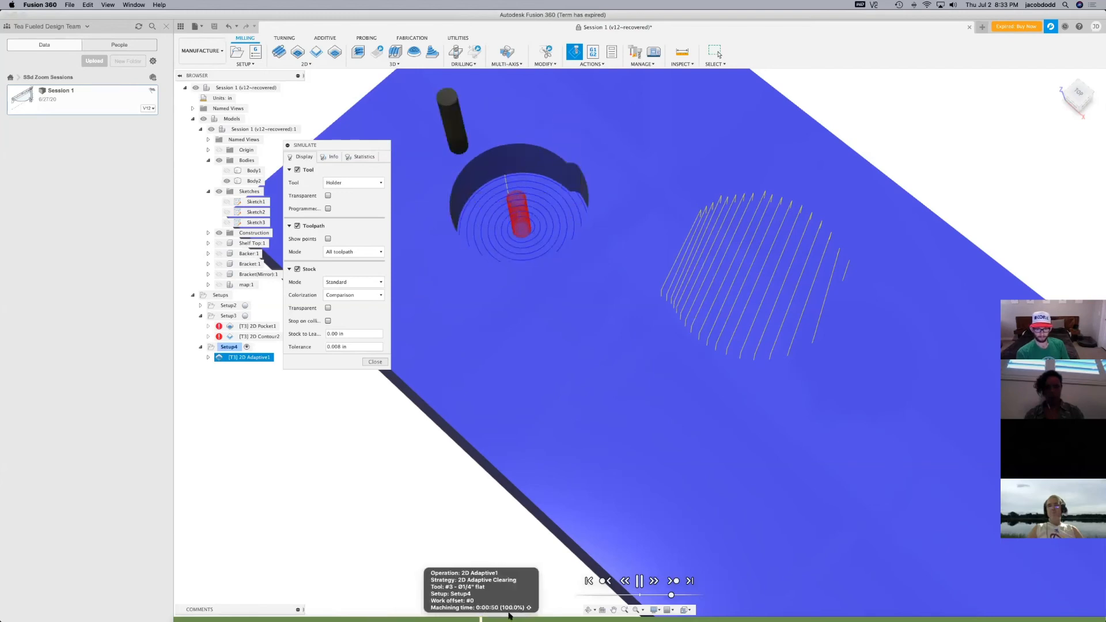
mouse_move(526, 616)
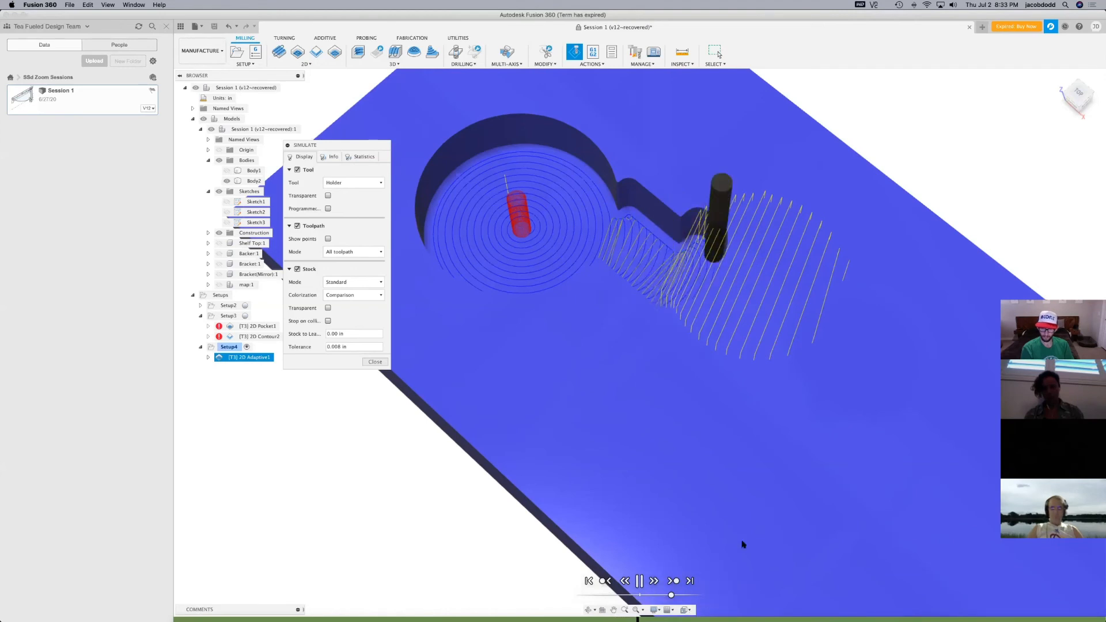
Slow the simulation to examine the cuts in the second circle, speed it up to the end and exit the simulation
left_click_drag(671, 597, 645, 597)
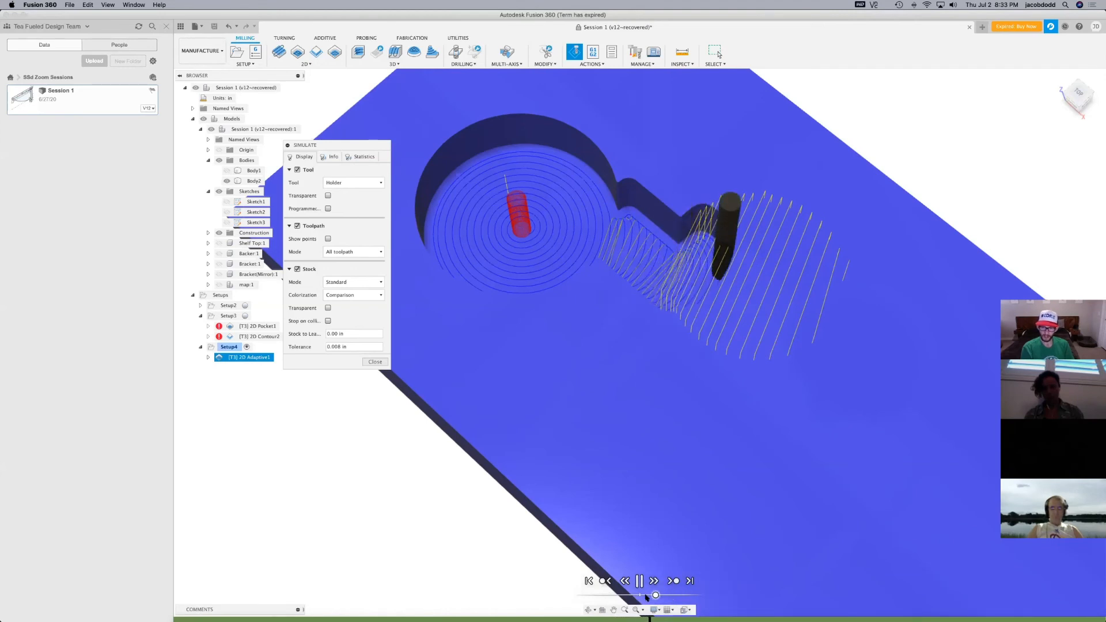
scroll(741, 220, "up", 5)
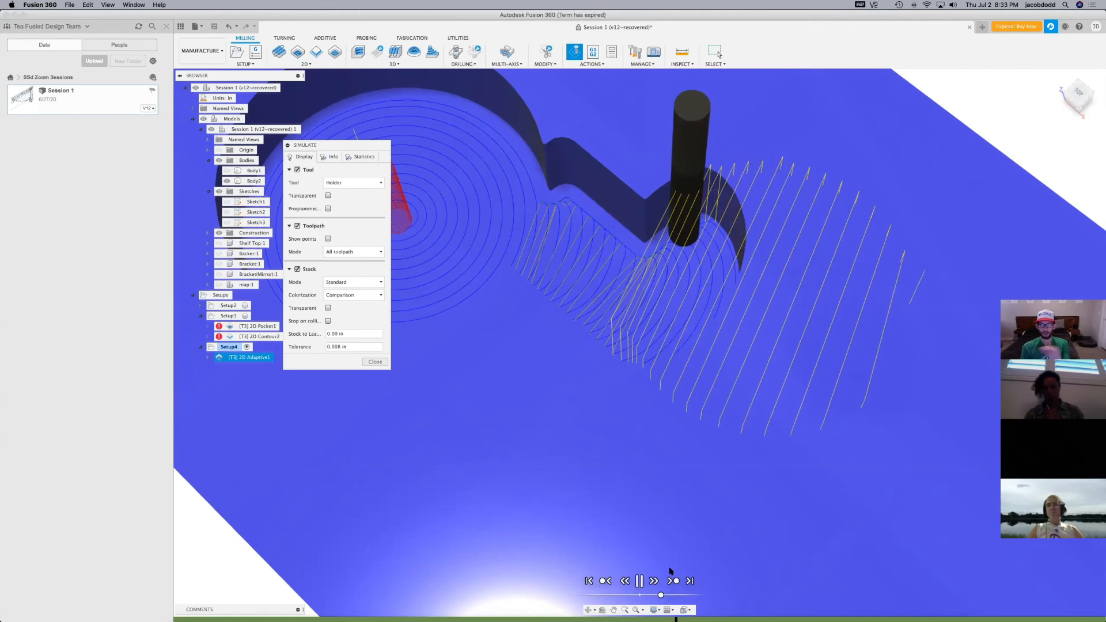
left_click_drag(661, 596, 687, 596)
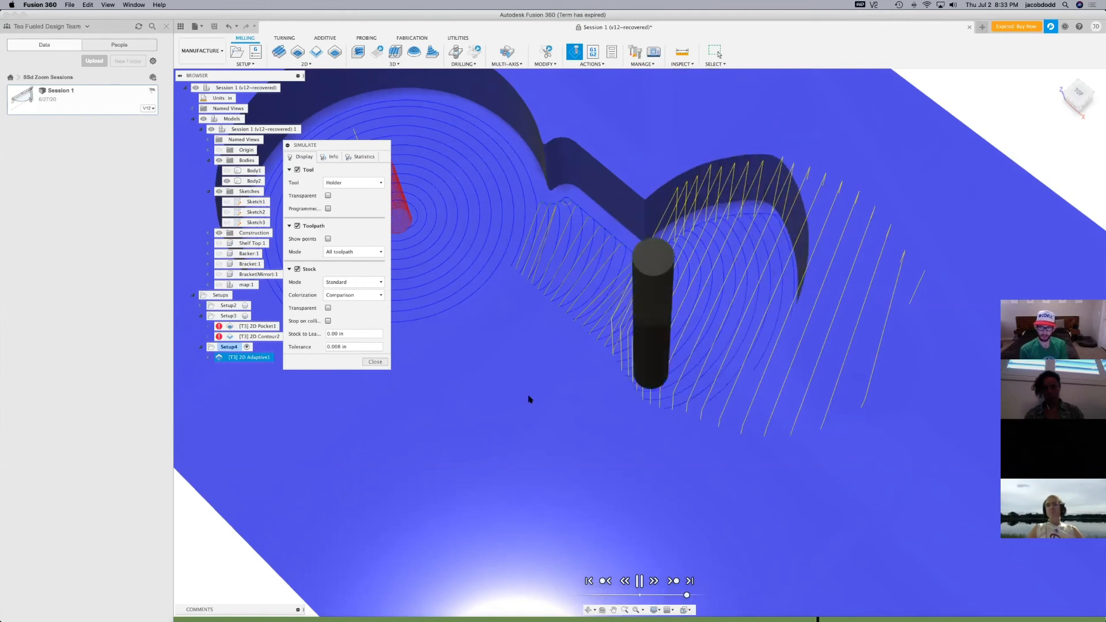
scroll(526, 398, "down", 4)
scroll(836, 375, "down", 2)
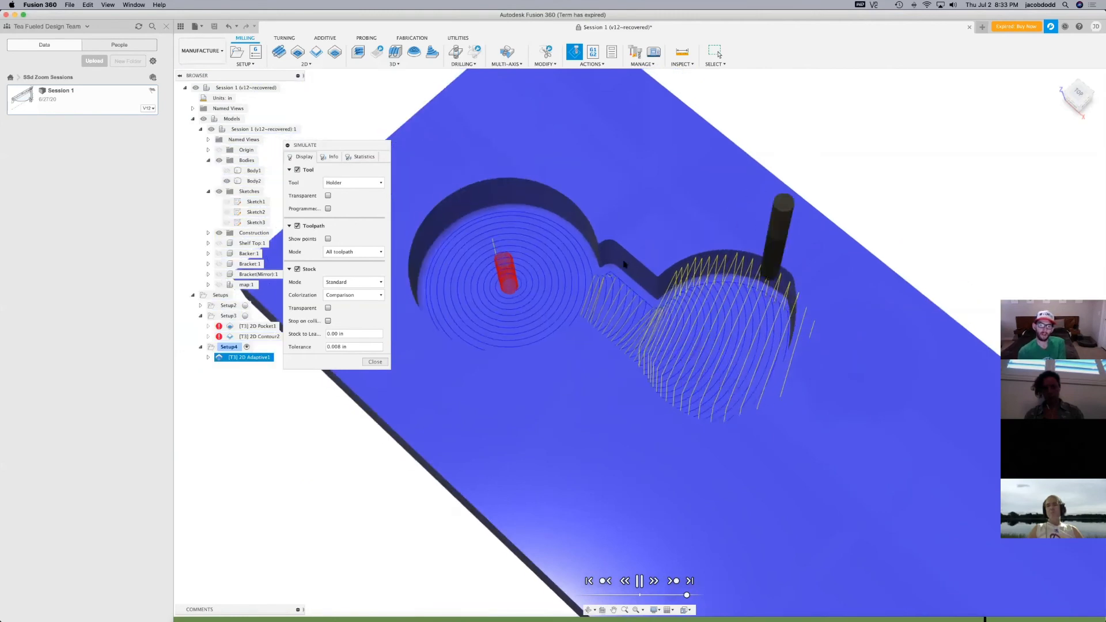
scroll(611, 251, "up", 3)
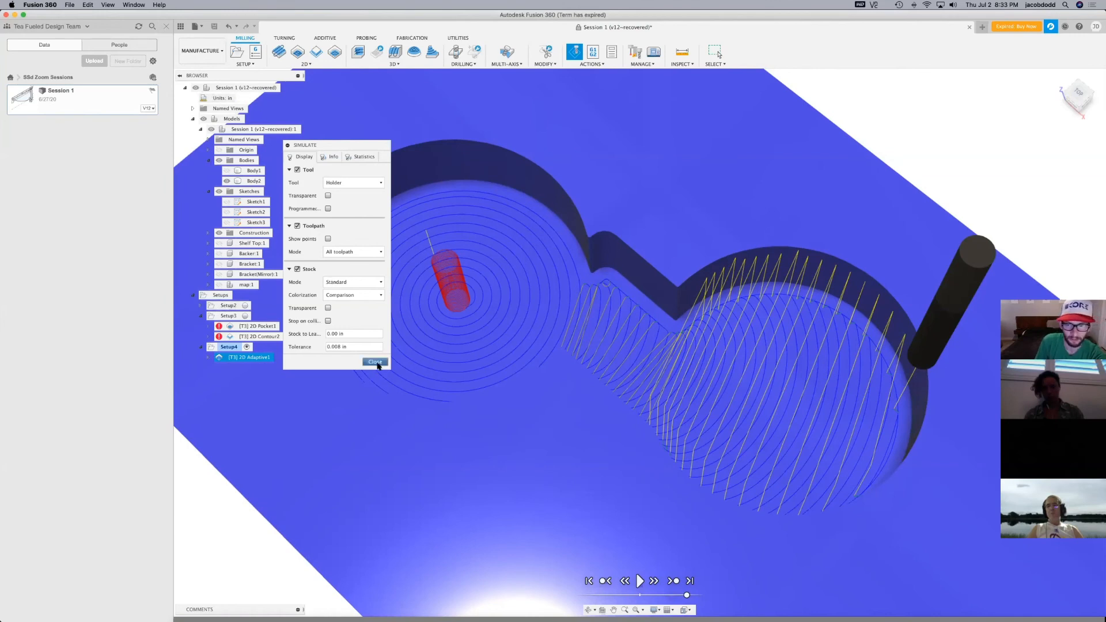
left_click(375, 362)
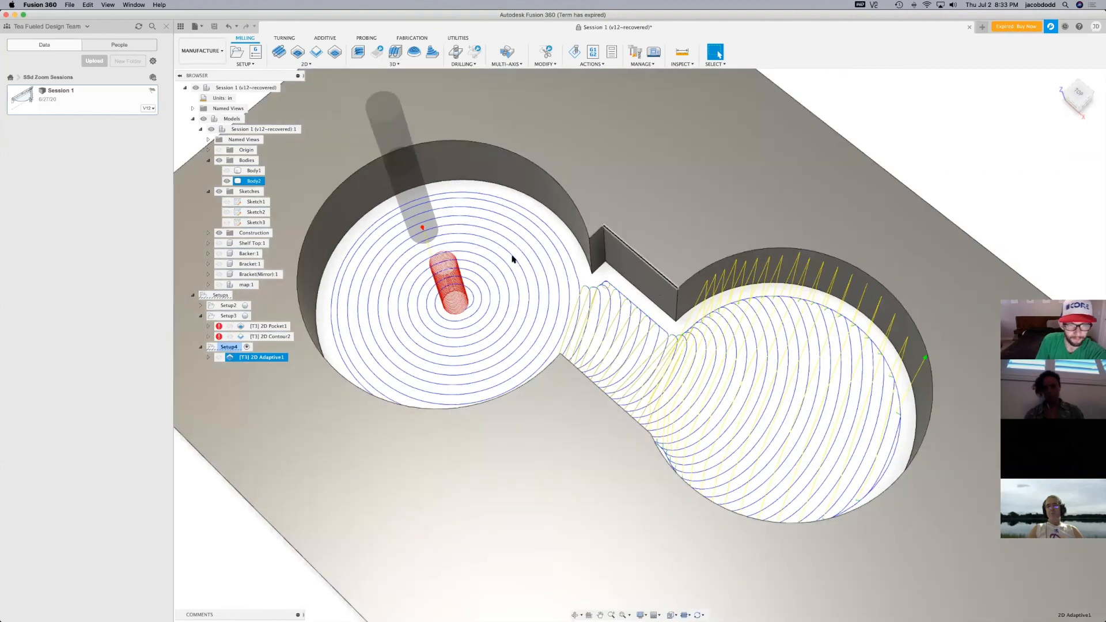
Simulate the 2D Adaptive toolpath and examine the cut at the opening's sharp corner up close
left_click(574, 52)
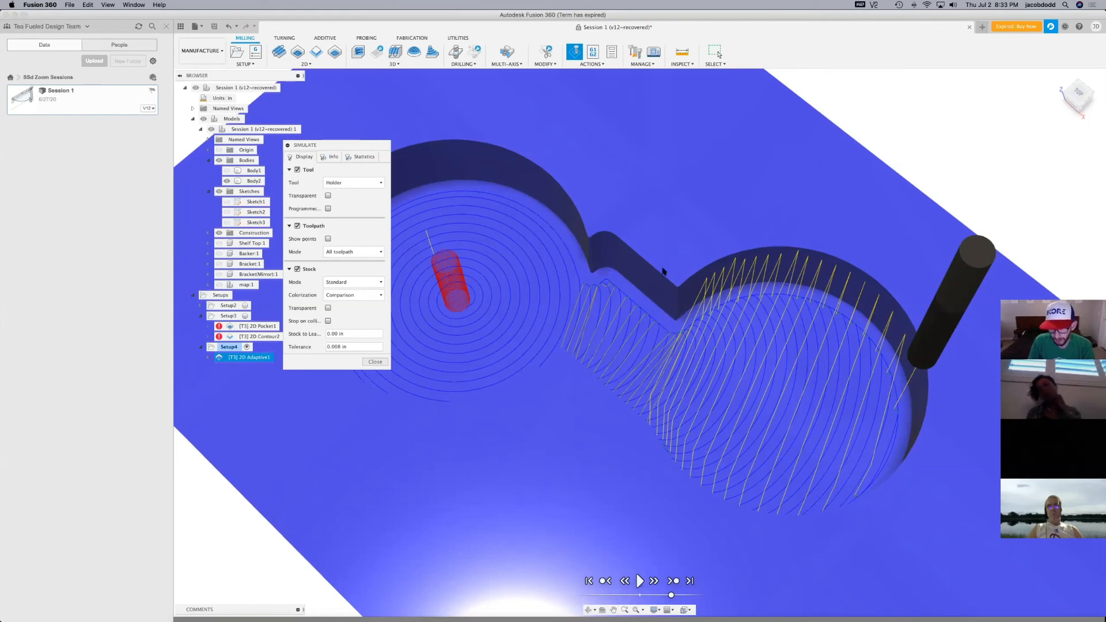
scroll(672, 288, "up", 10)
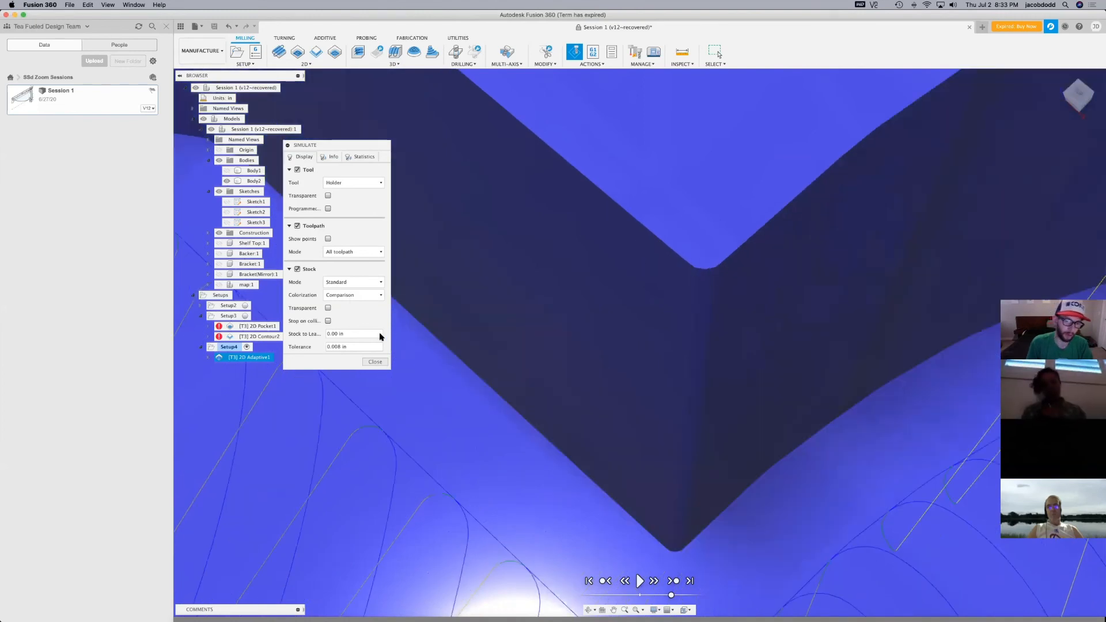
left_click(376, 362)
Edit the 2D Adaptive operation's passes to disable Stock to Leave and enable Smoothing, and regenerate the toolpath
right_click(234, 358)
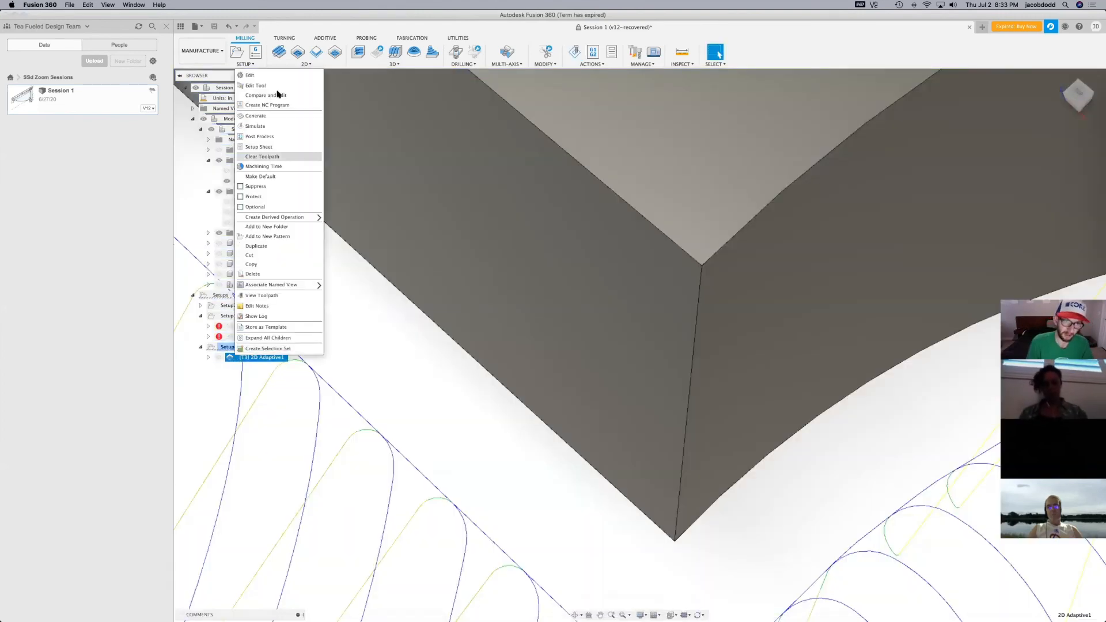
left_click(278, 76)
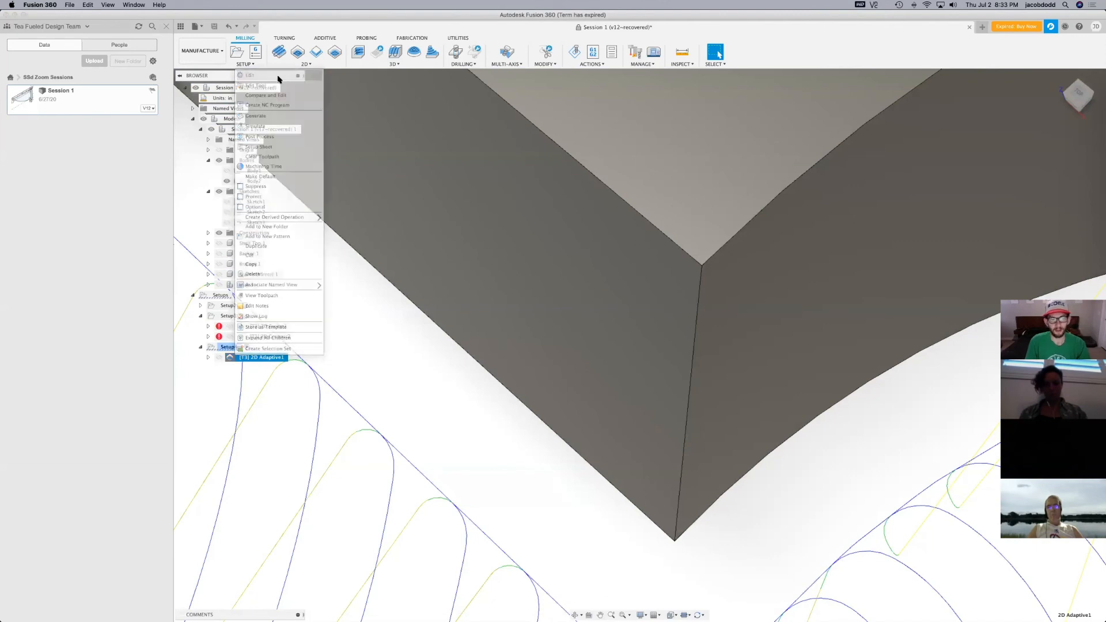
left_click(401, 203)
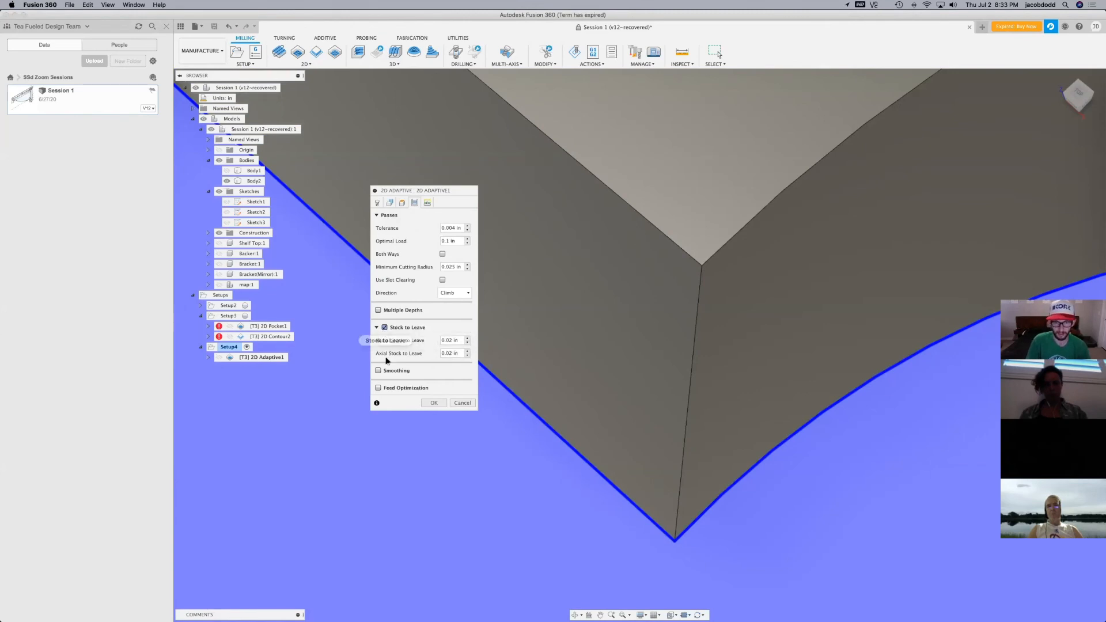
left_click(384, 329)
left_click(383, 346)
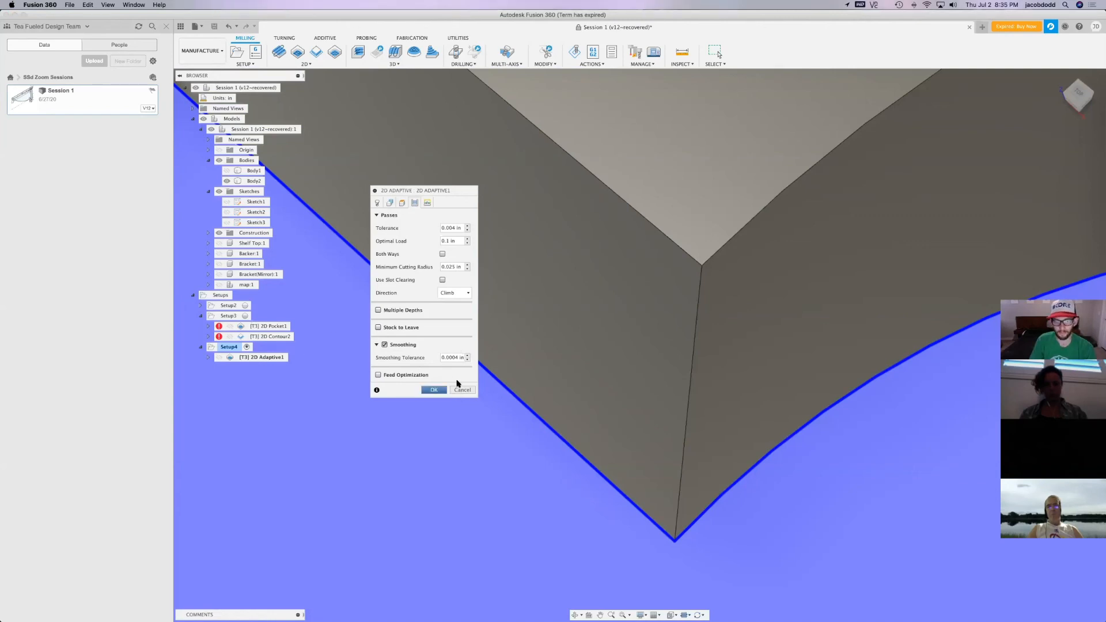
left_click(435, 391)
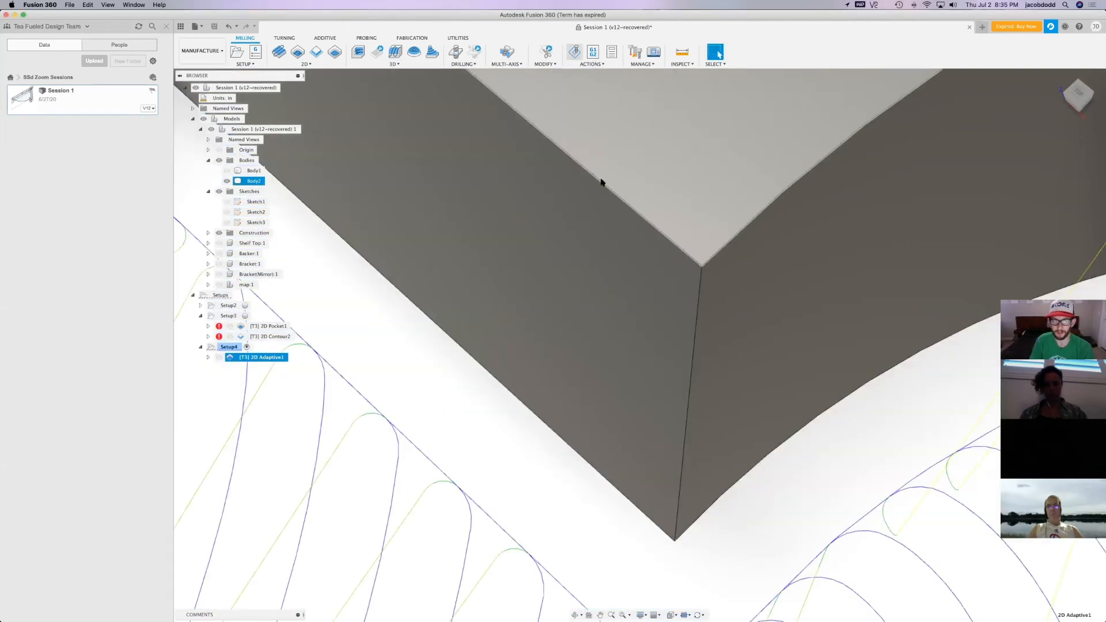
Simulate the updated 2D Adaptive toolpath and examine how it cuts the opening's walls and notch corners
left_click(574, 52)
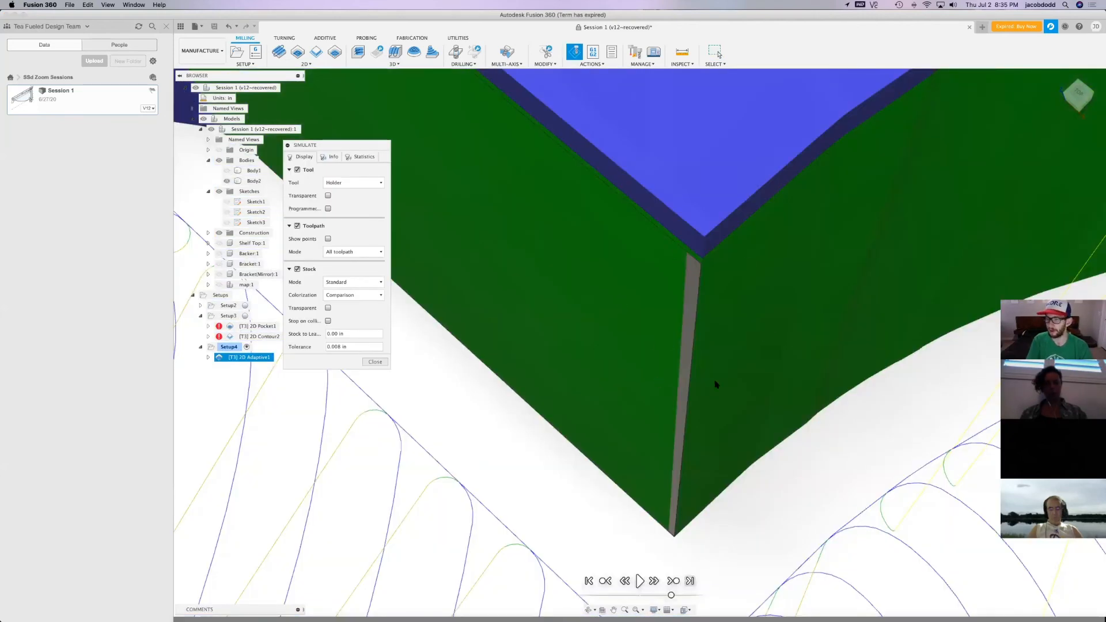
scroll(708, 374, "down", 5)
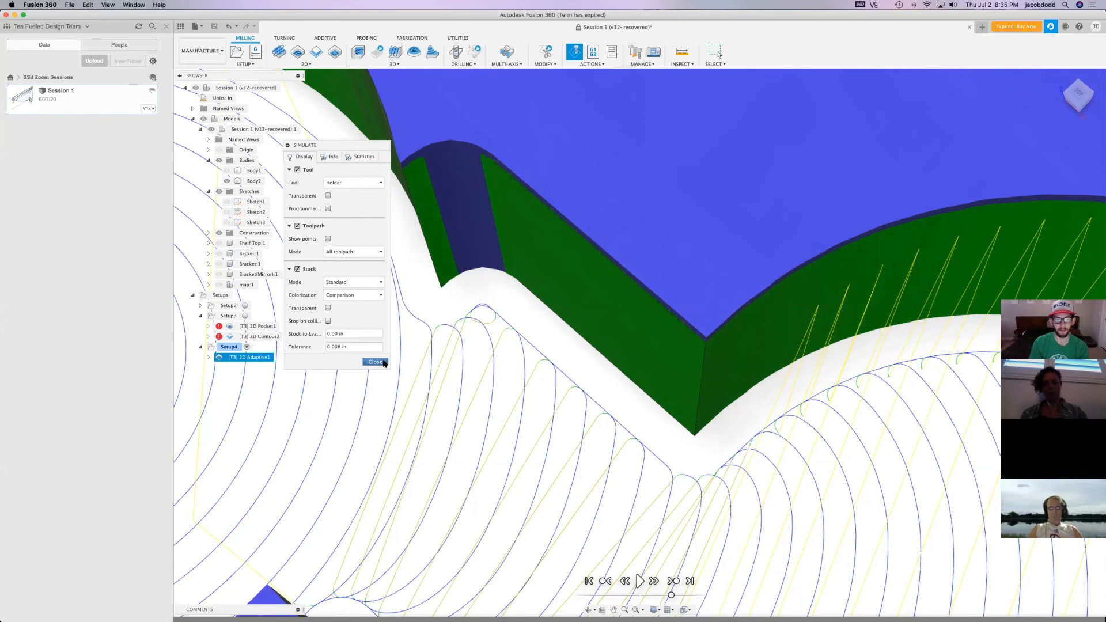
left_click(383, 363)
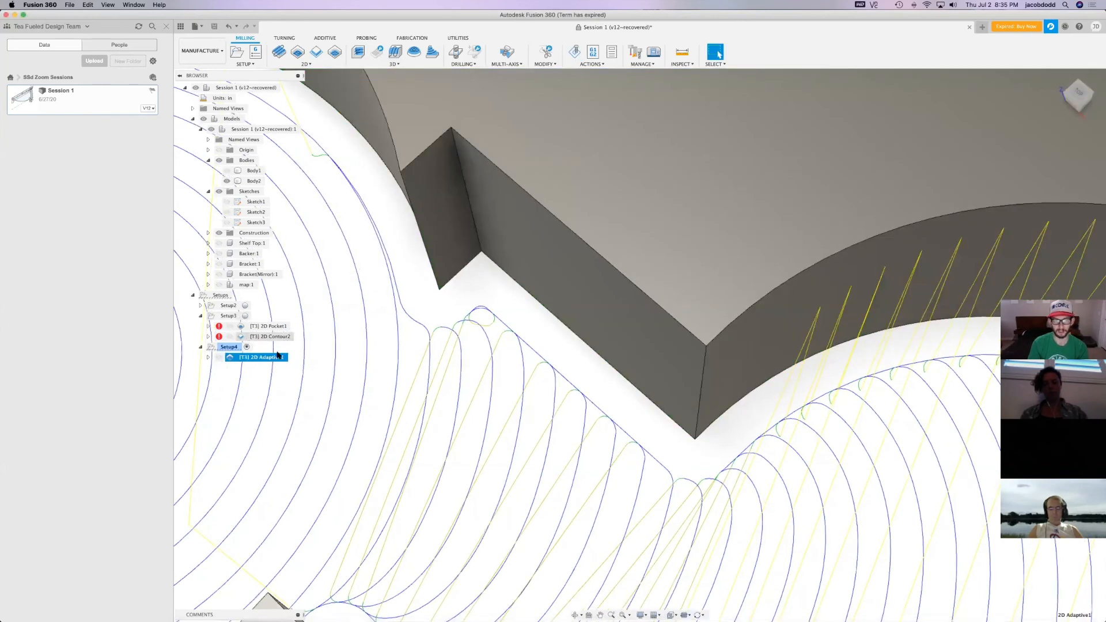
left_click(494, 256)
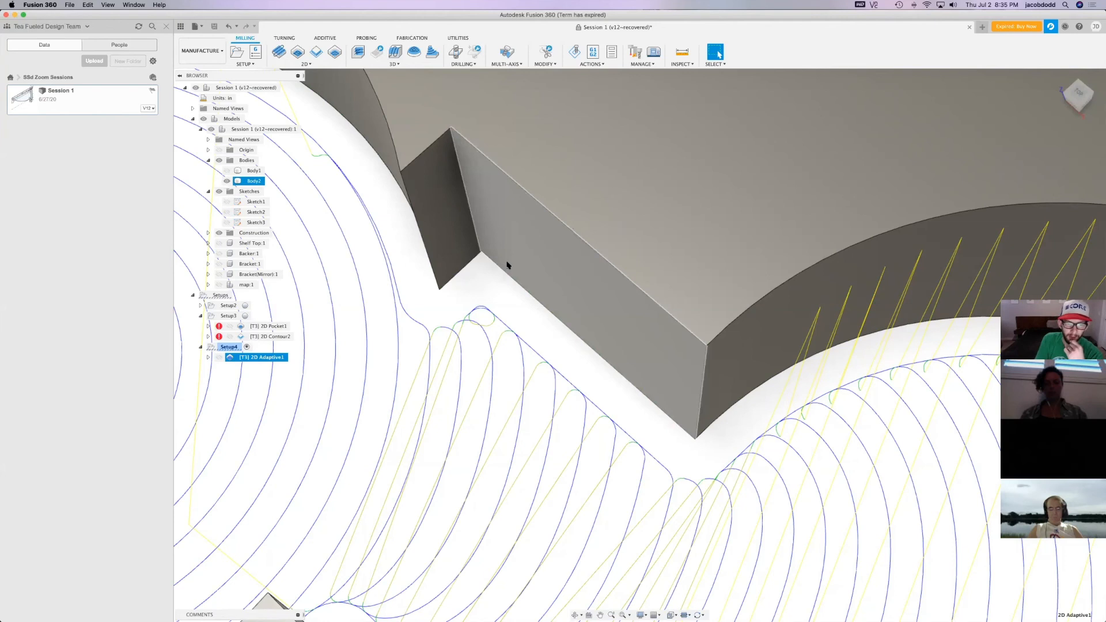
left_click(507, 321)
scroll(509, 324, "up", 1)
scroll(480, 224, "down", 4)
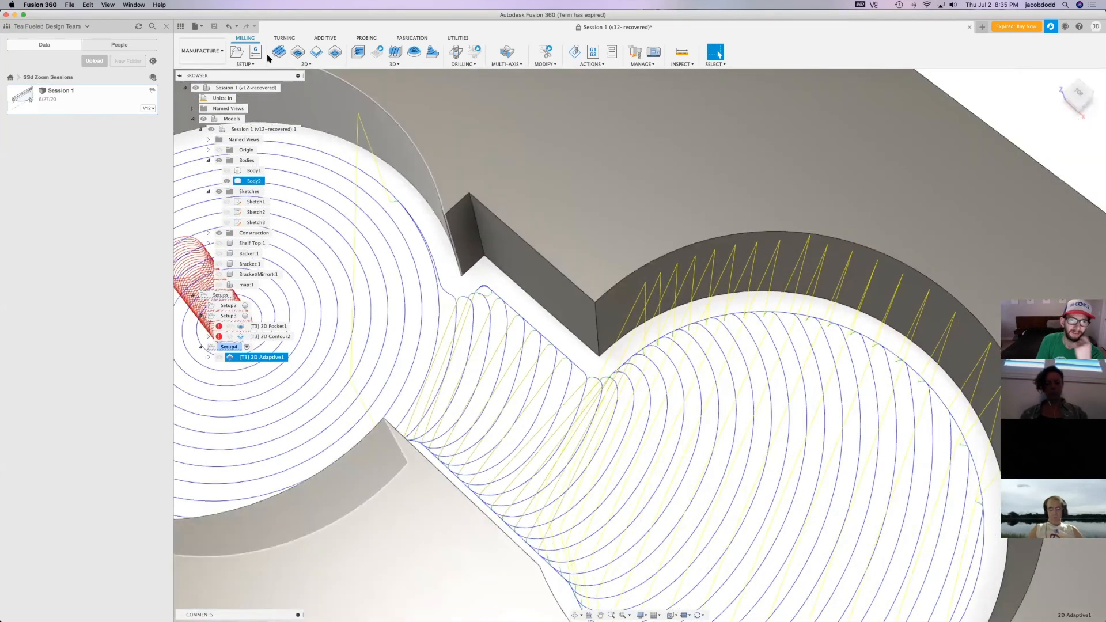
Switch to the Design workspace and add a dogbone with a 0.25 in tool diameter to the notch's inner corner edge
left_click(201, 51)
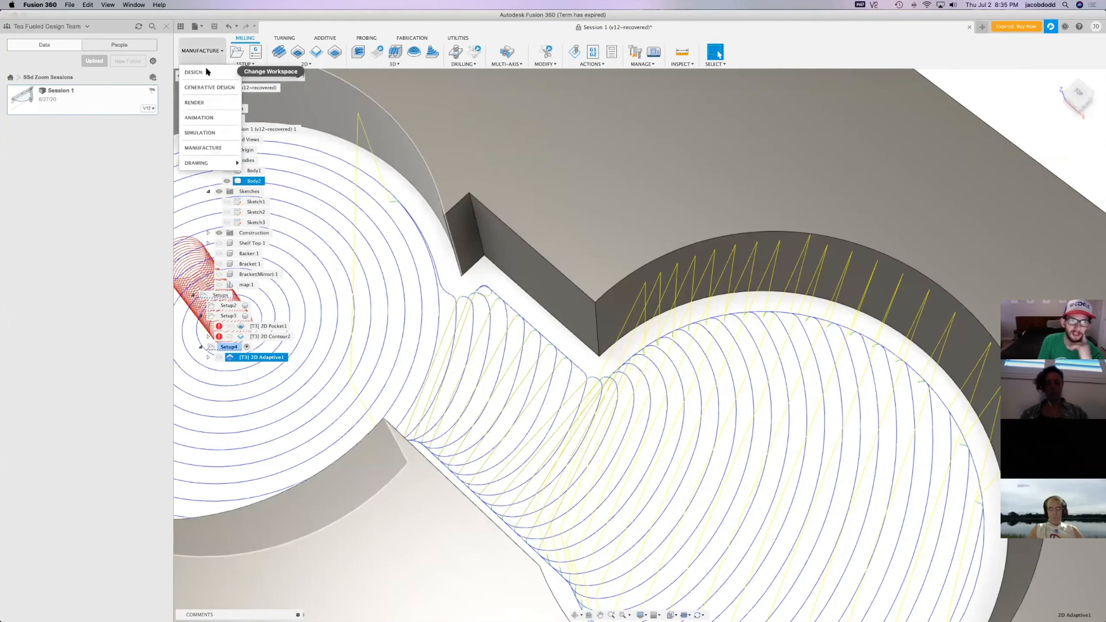
left_click(196, 72)
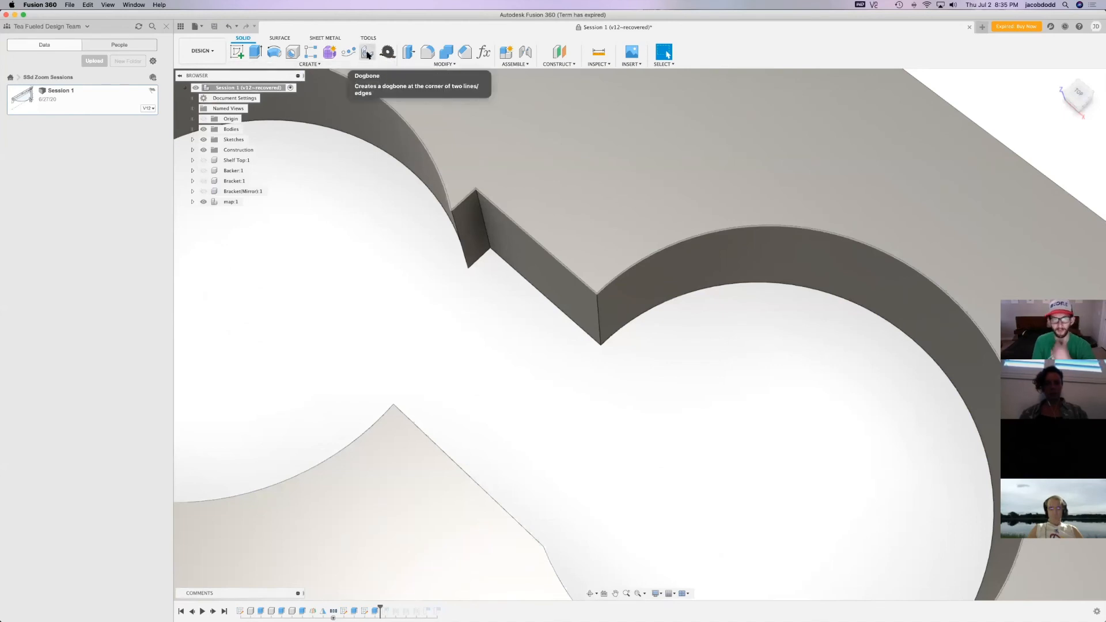
left_click(364, 56)
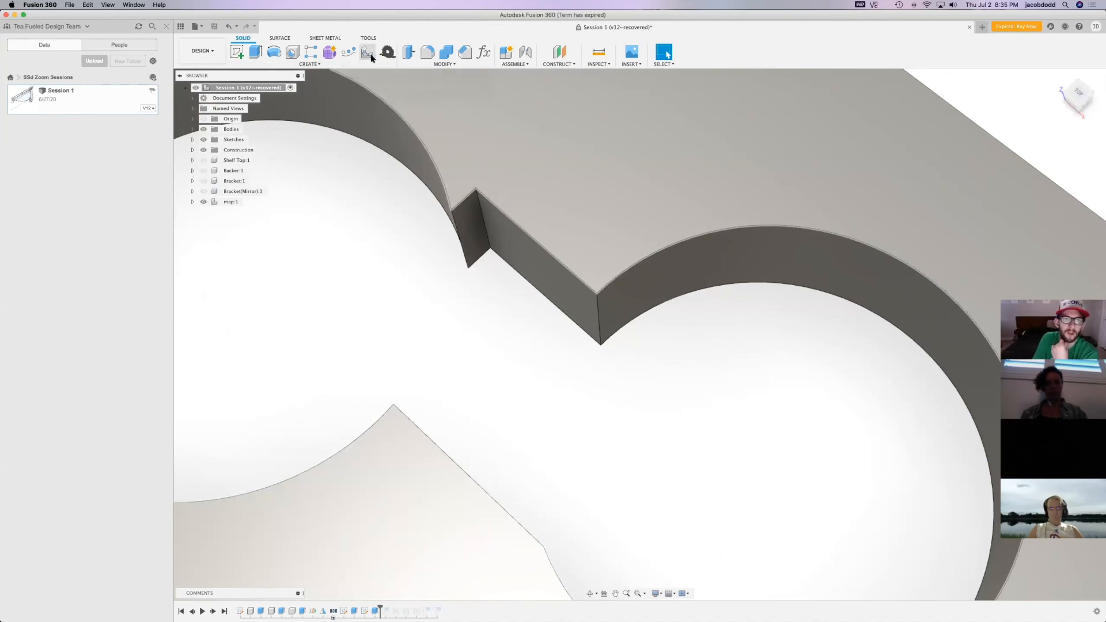
left_click(484, 225)
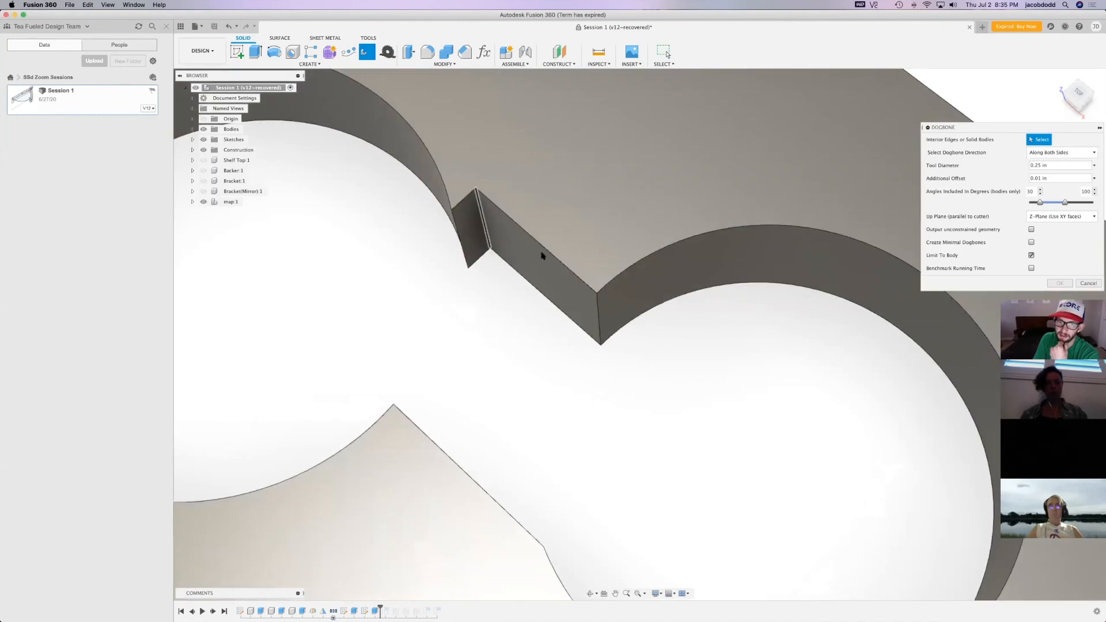
scroll(593, 174, "down", 2)
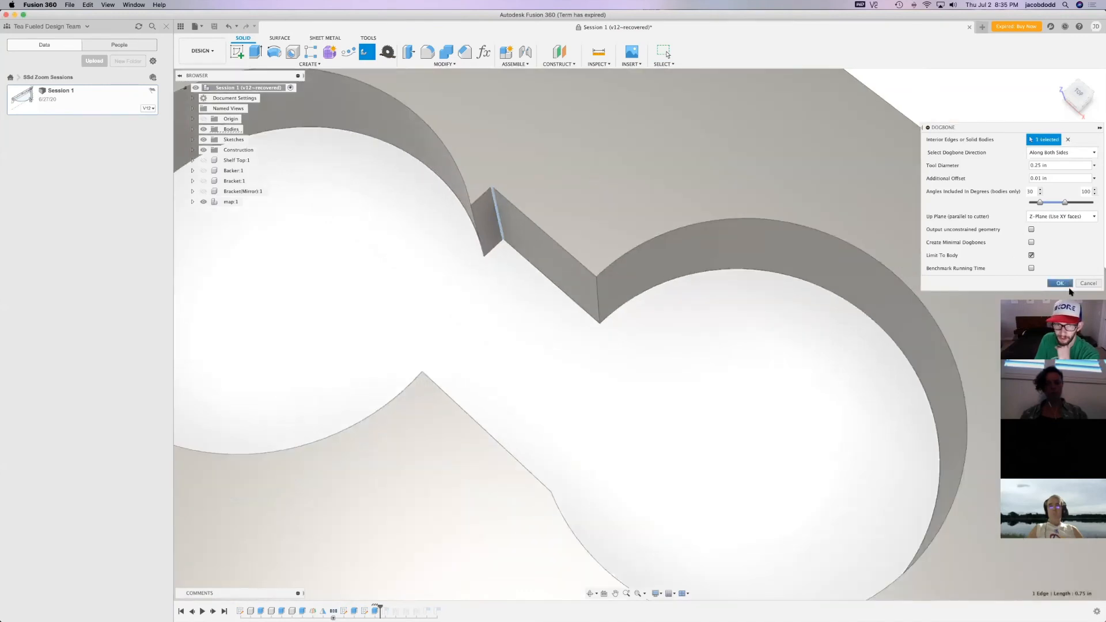
left_click(1068, 284)
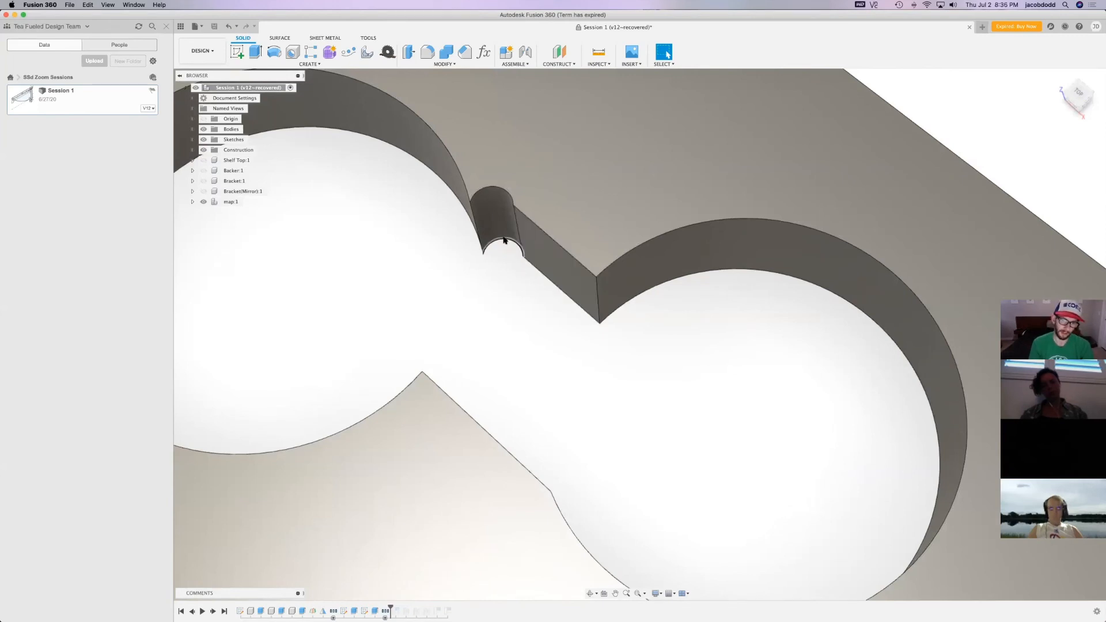
Return to the Manufacture workspace and simulate the existing 2D Adaptive toolpath on the opening with the dogbone
left_click(219, 51)
left_click(221, 147)
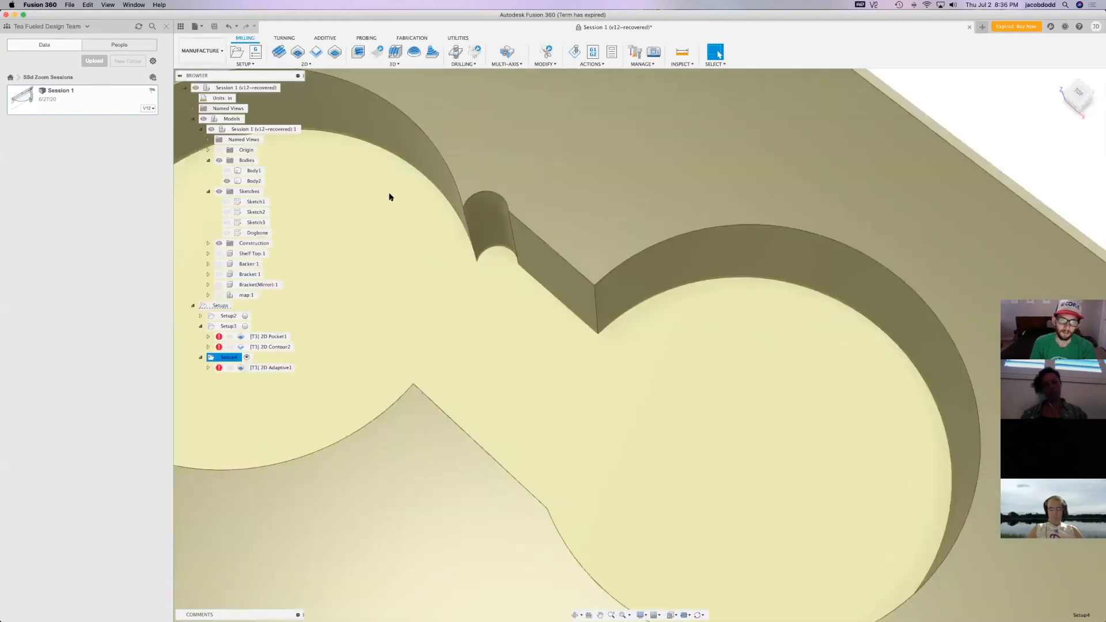
left_click(271, 369)
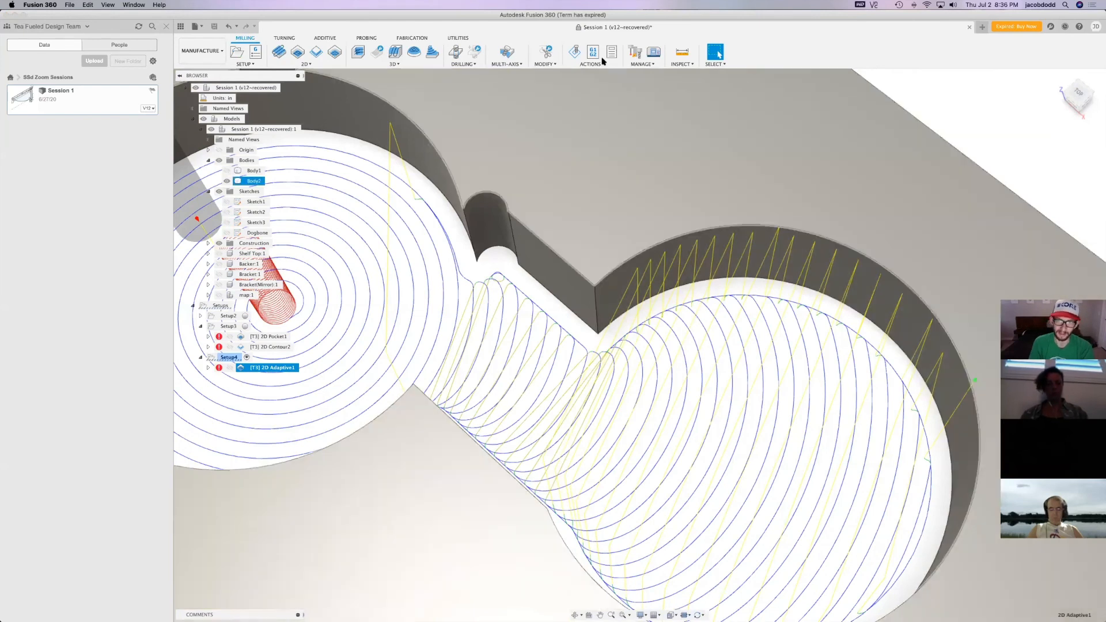
left_click(574, 52)
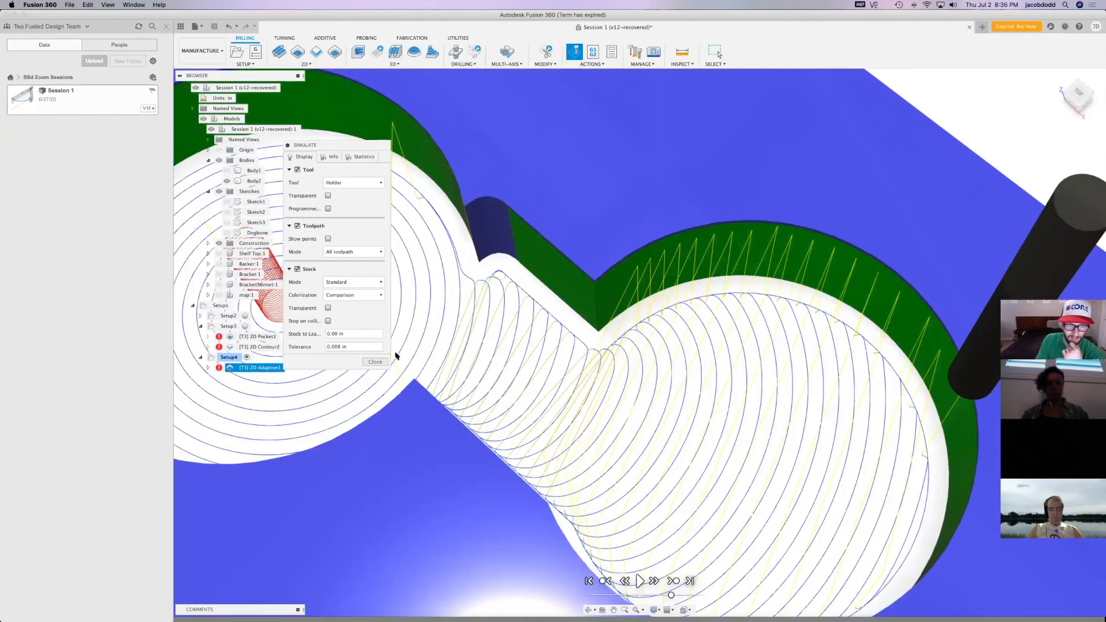
left_click(375, 362)
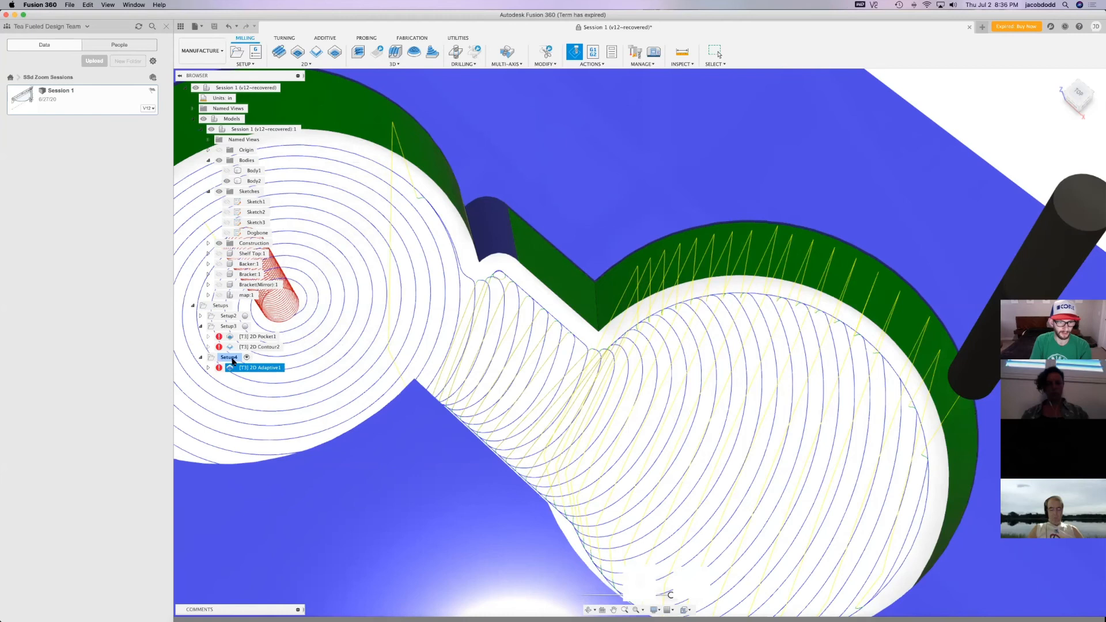
Regenerate Setup4's toolpath and simulate it to examine how it clears the dogbone corner
left_click(229, 357)
key("super+g")
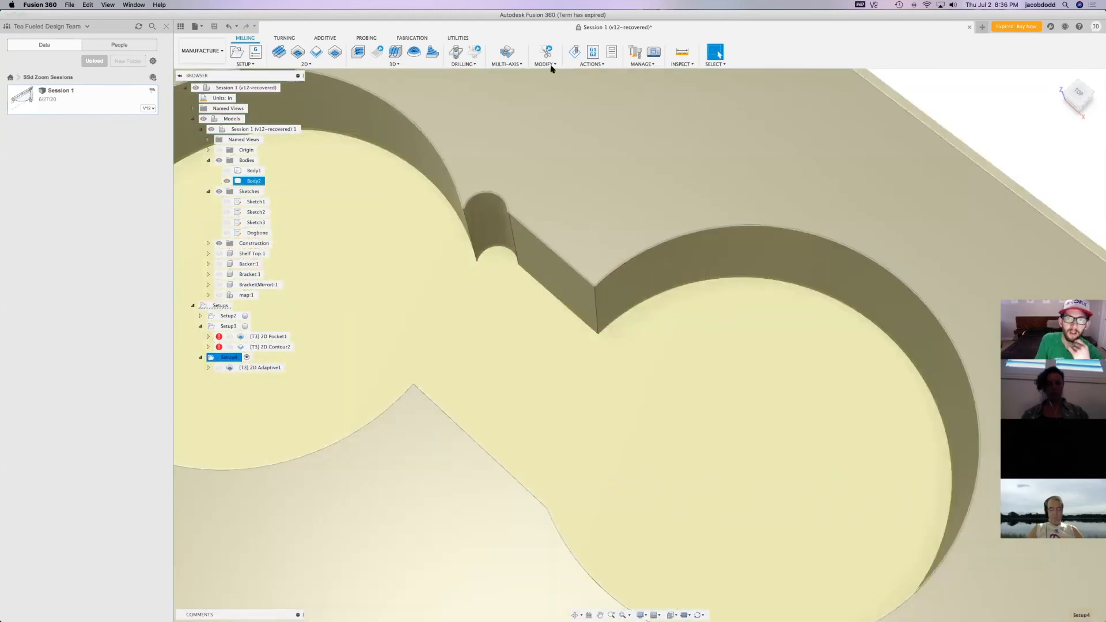
left_click(574, 51)
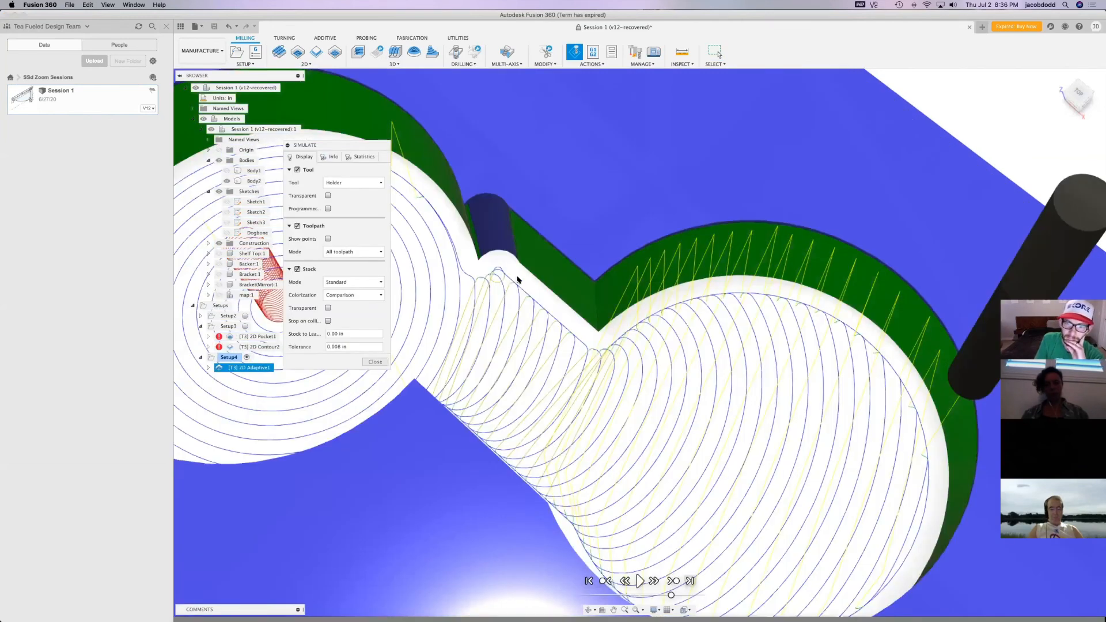
scroll(499, 268, "up", 6)
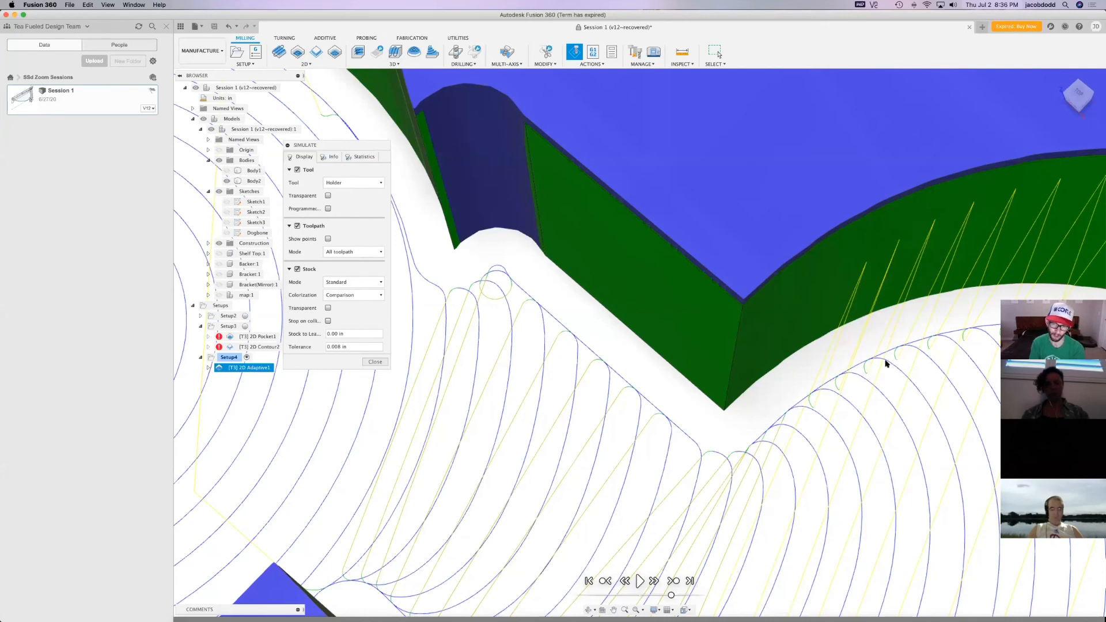
left_click(370, 362)
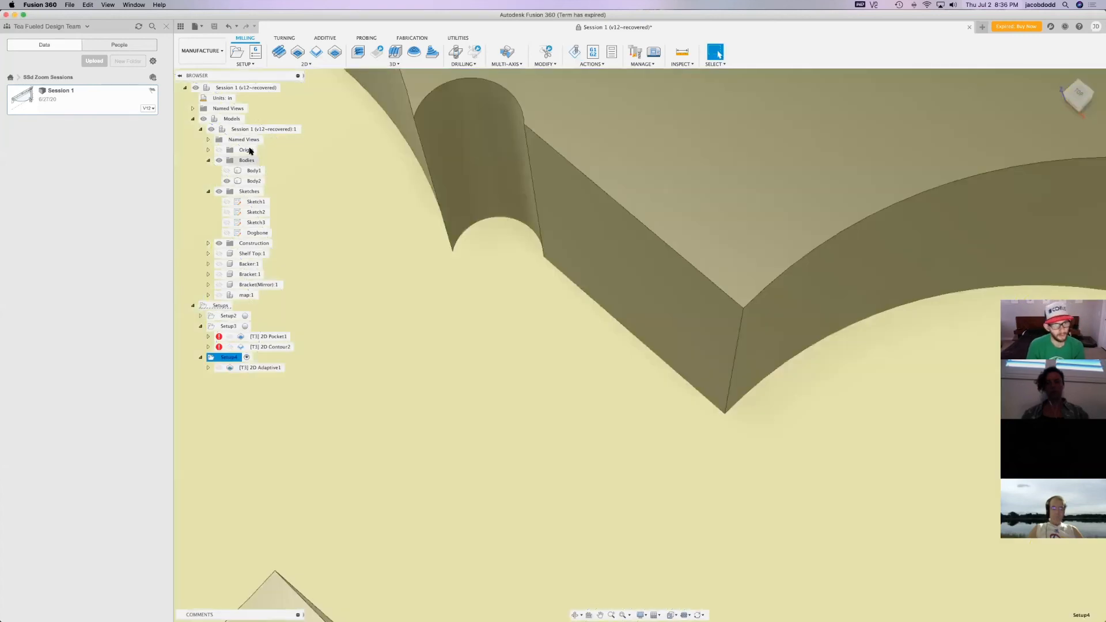
scroll(495, 245, "down", 4)
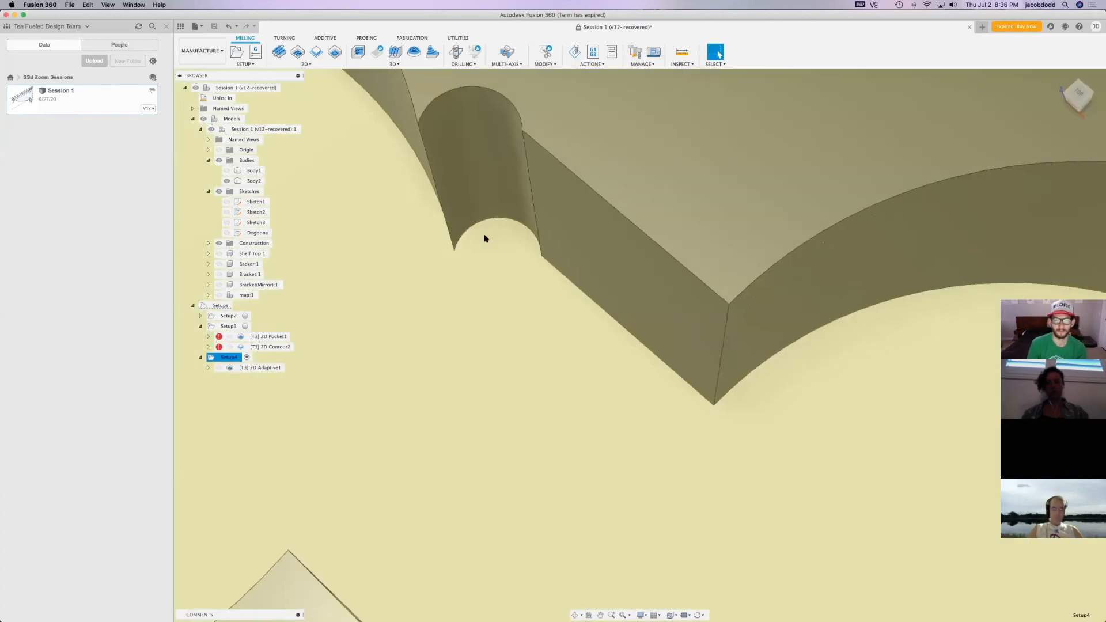
scroll(500, 246, "down", 5)
left_click(1059, 76)
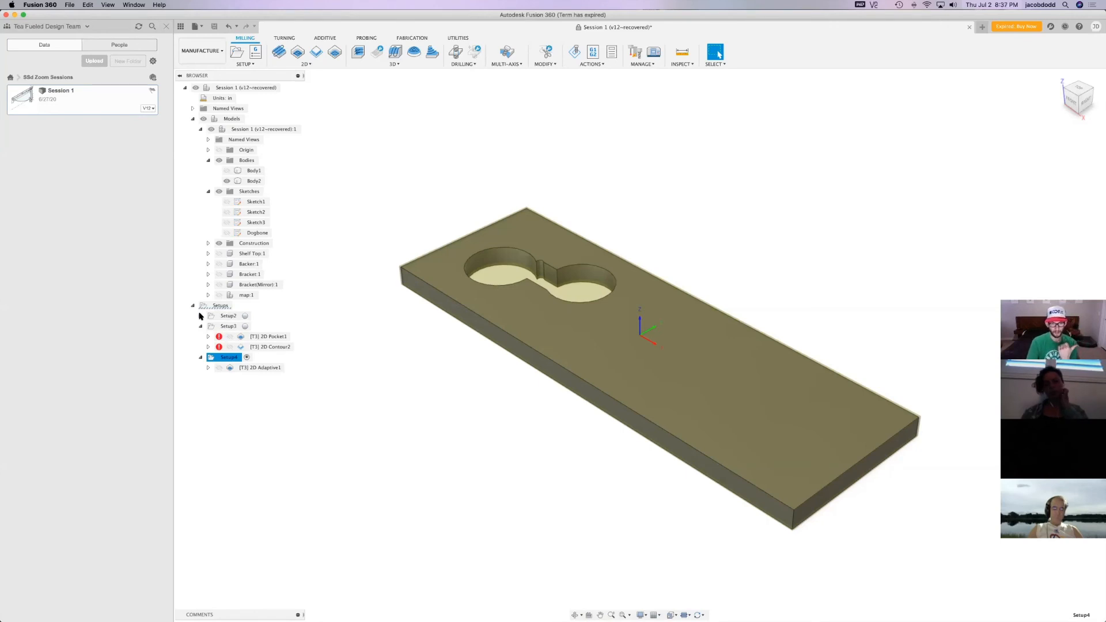
left_click(219, 316)
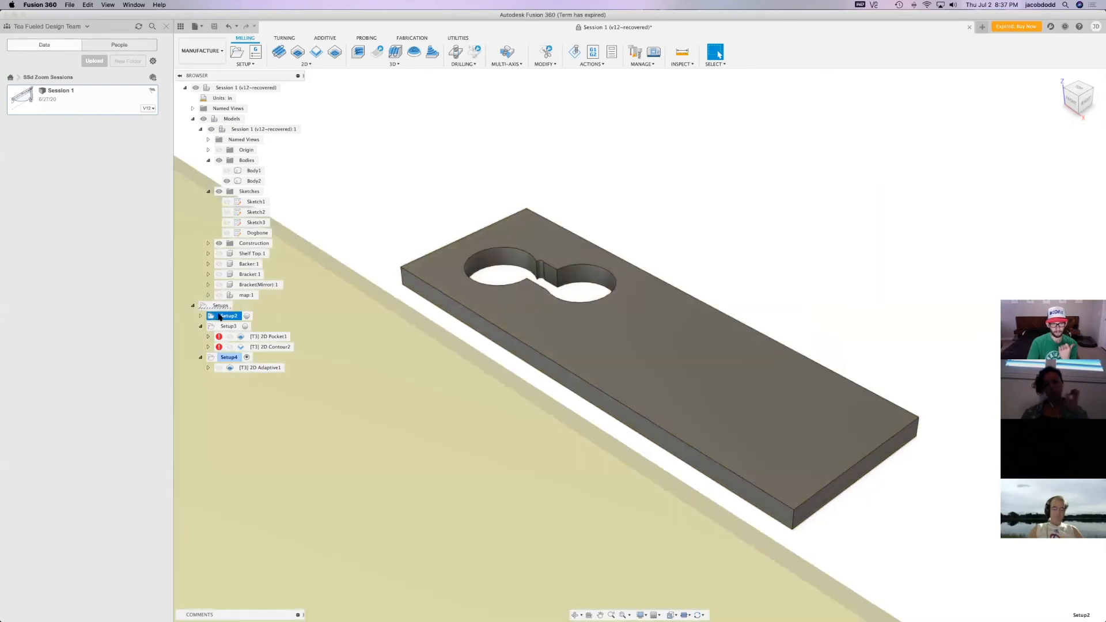
right_click(222, 316)
left_click(212, 325)
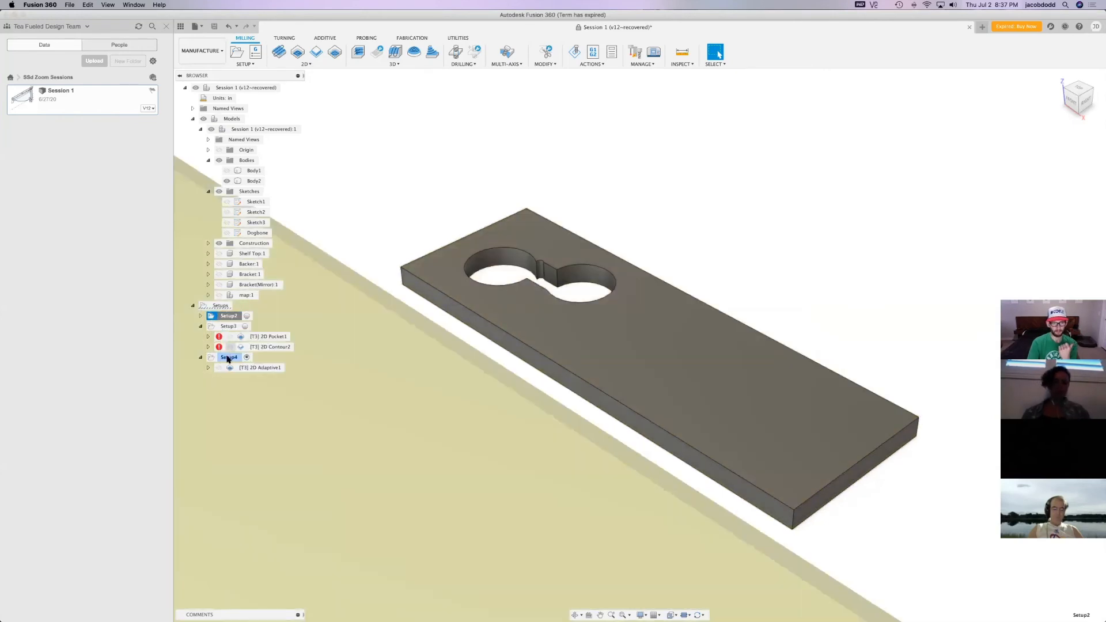
Edit Setup4 to use X and Y axis orientation, taking X from the plate's long edge and Y from its short end edge
right_click(228, 358)
left_click(242, 365)
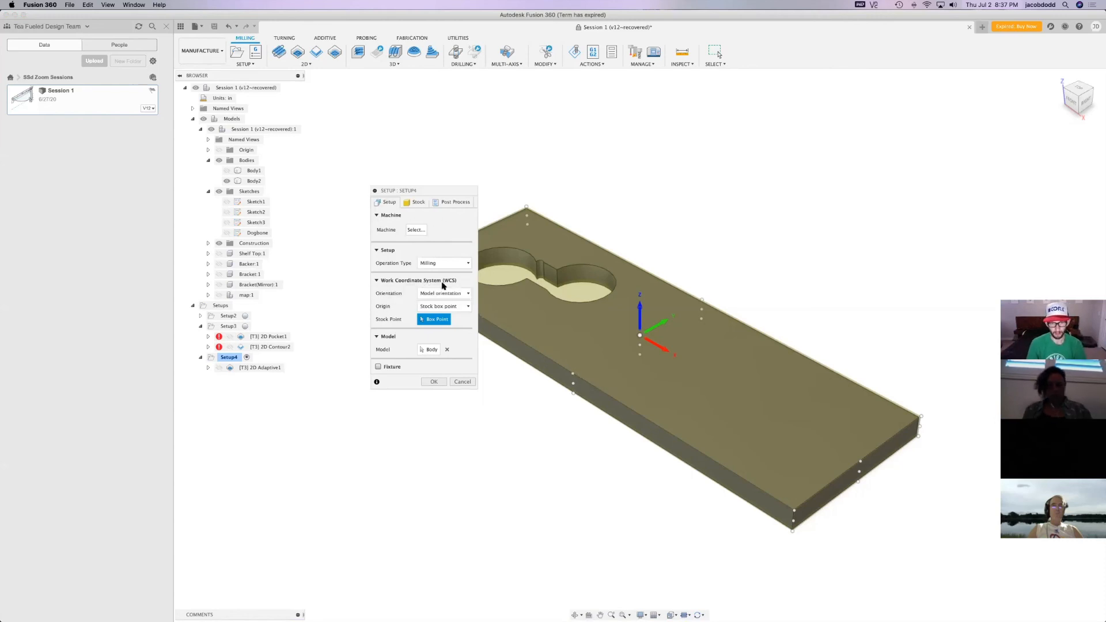
left_click(444, 294)
left_click(447, 315)
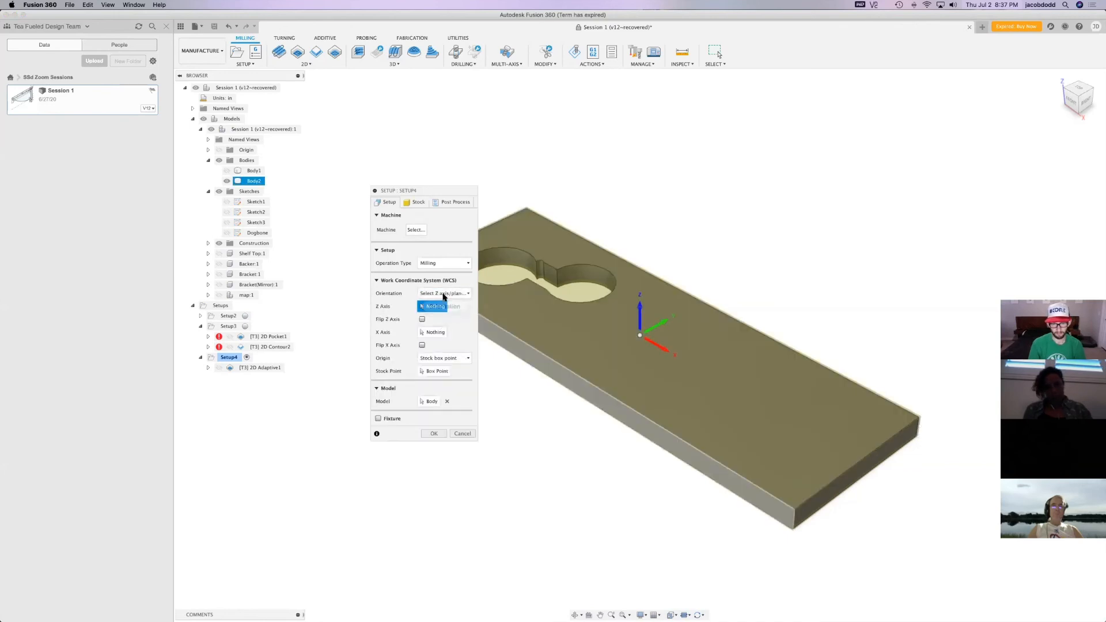
left_click(444, 293)
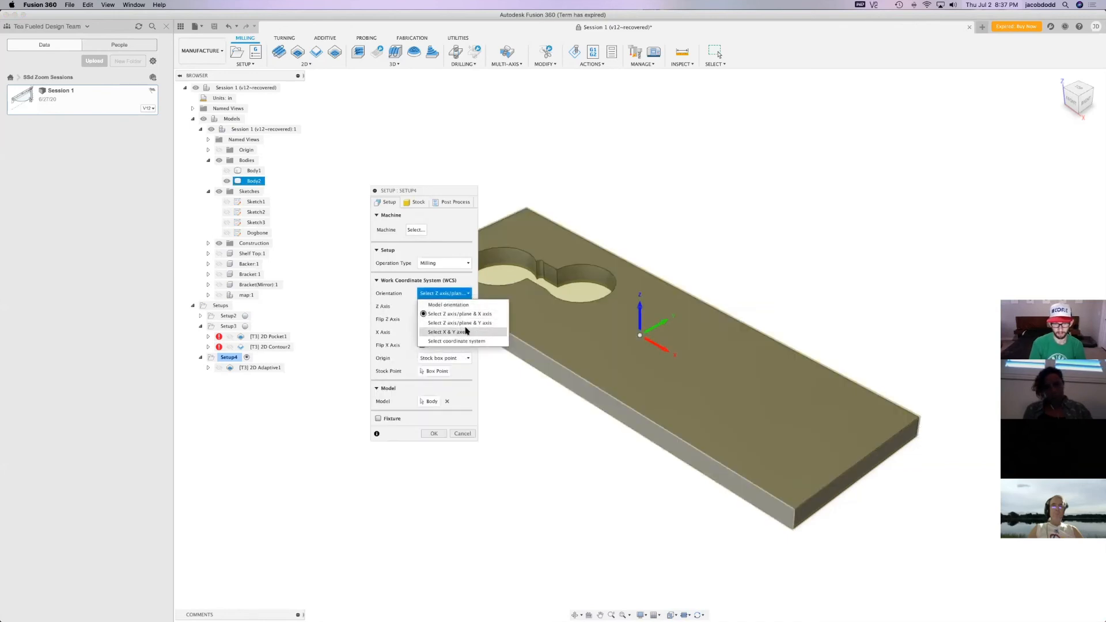
left_click(461, 333)
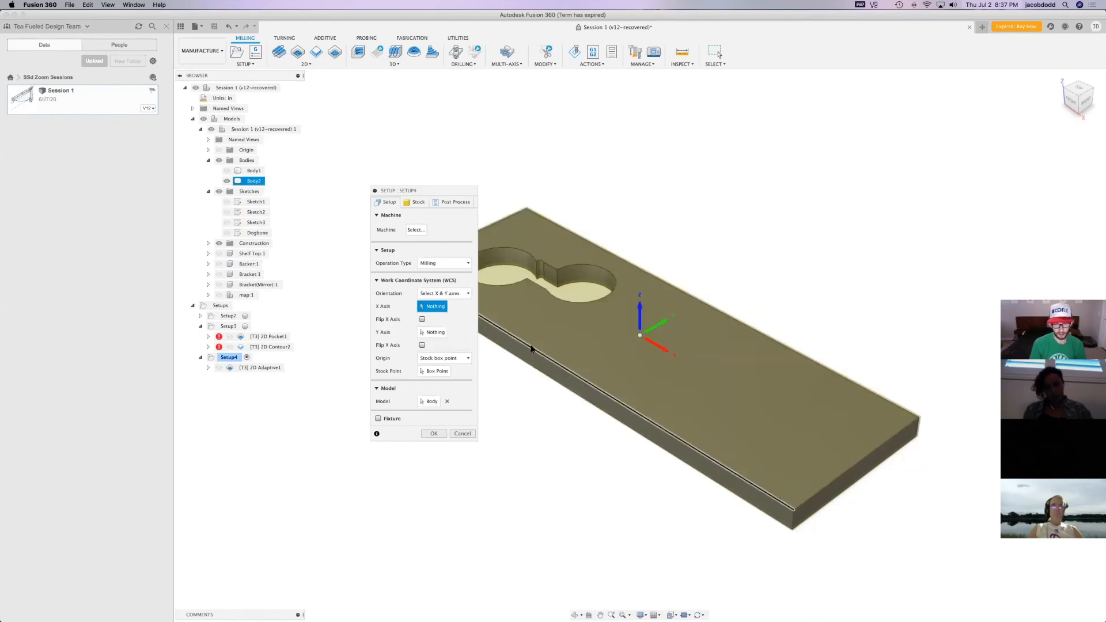
left_click(531, 346)
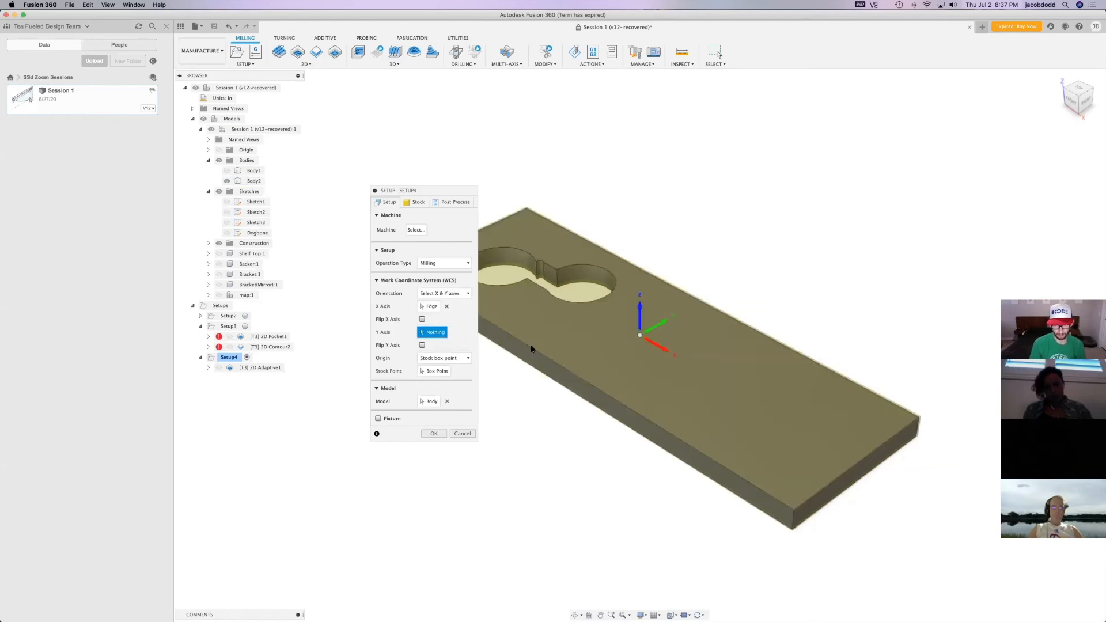
left_click(874, 470)
Set Setup4's origin to the stock box point at the bottom midpoint of the plate's long front side
left_click(434, 371)
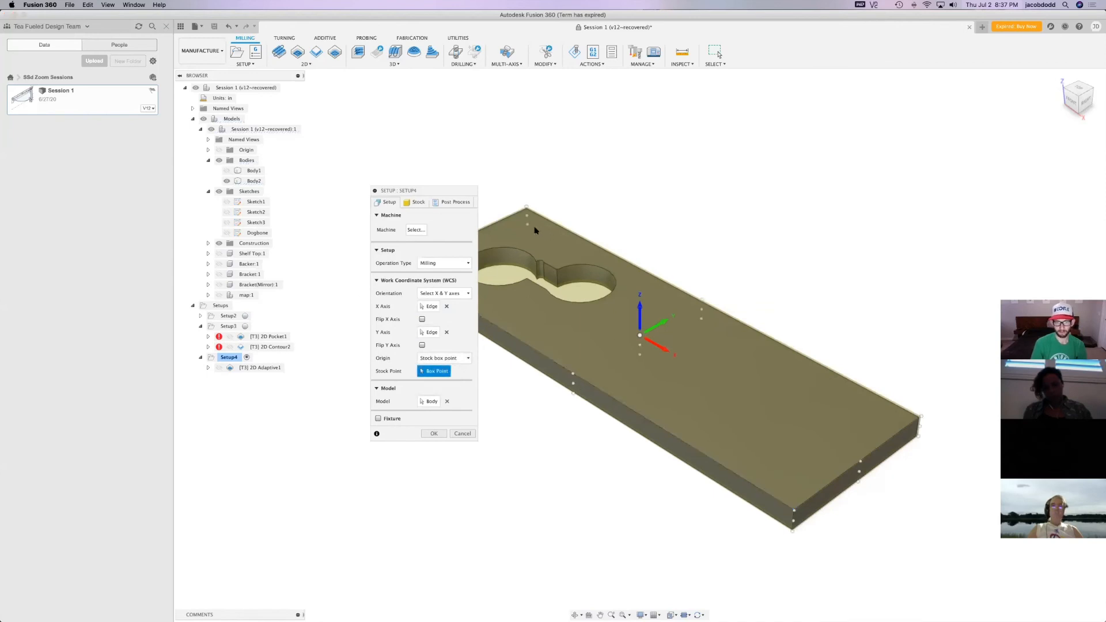
left_click(574, 393)
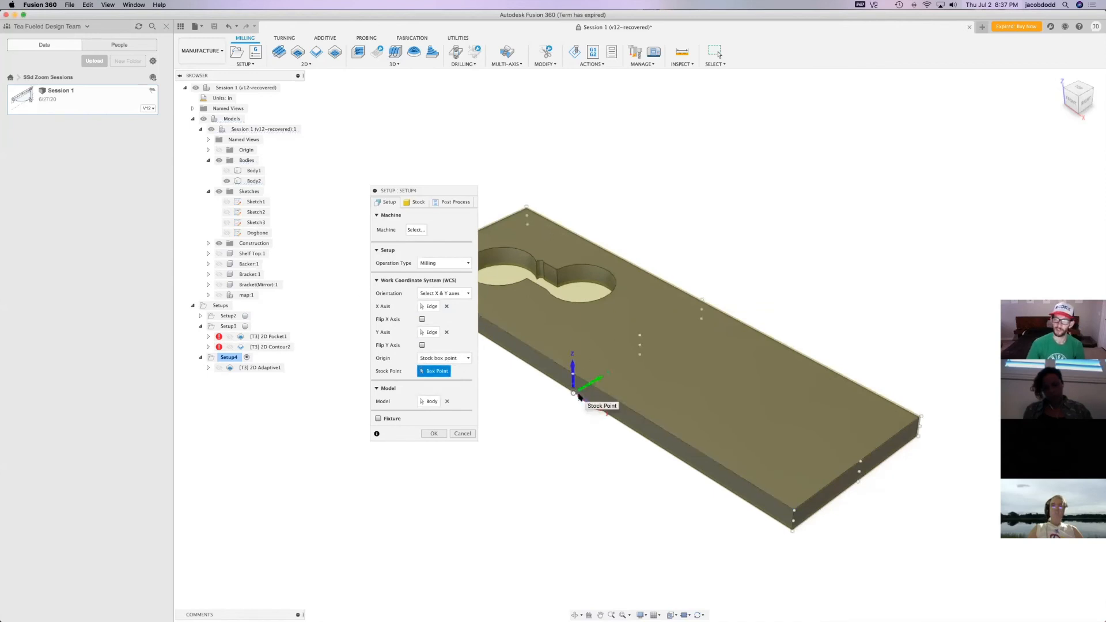
left_click(434, 433)
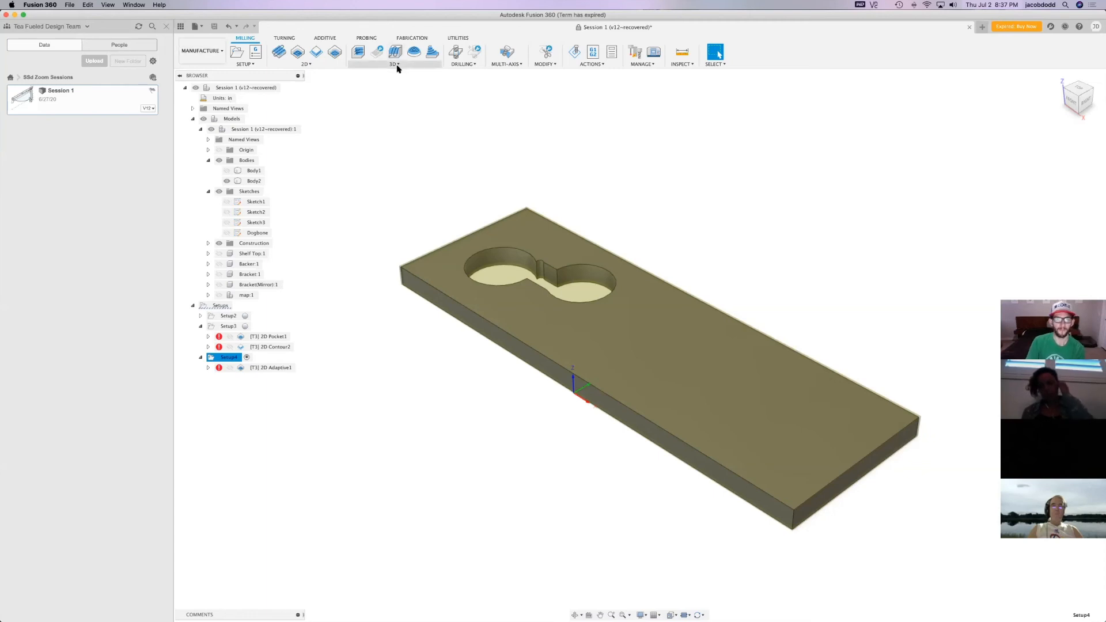
left_click(334, 65)
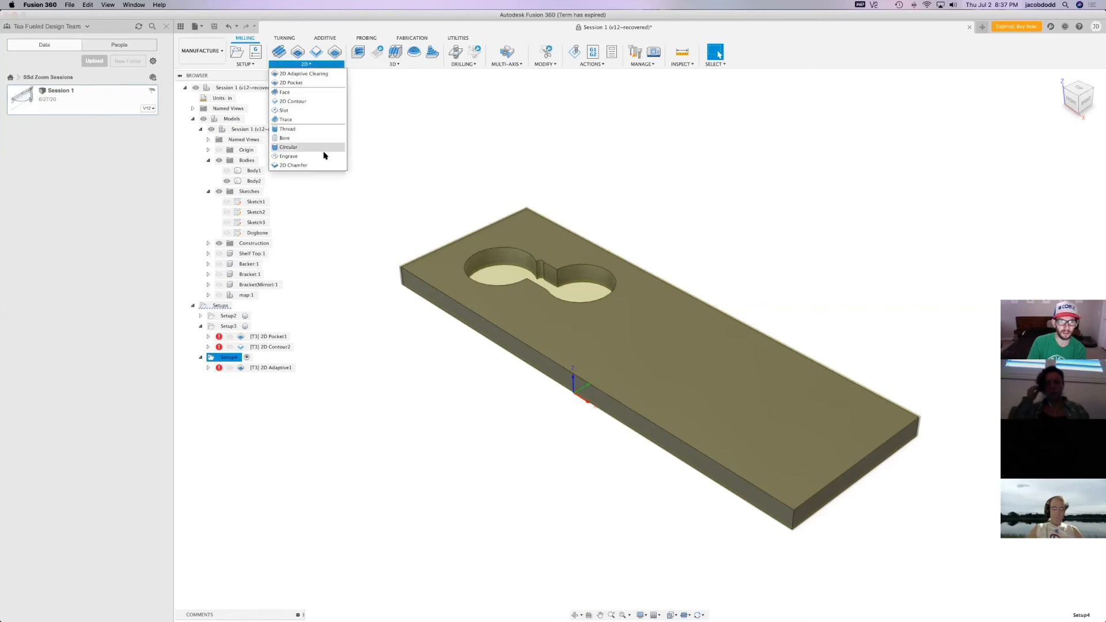
left_click(310, 65)
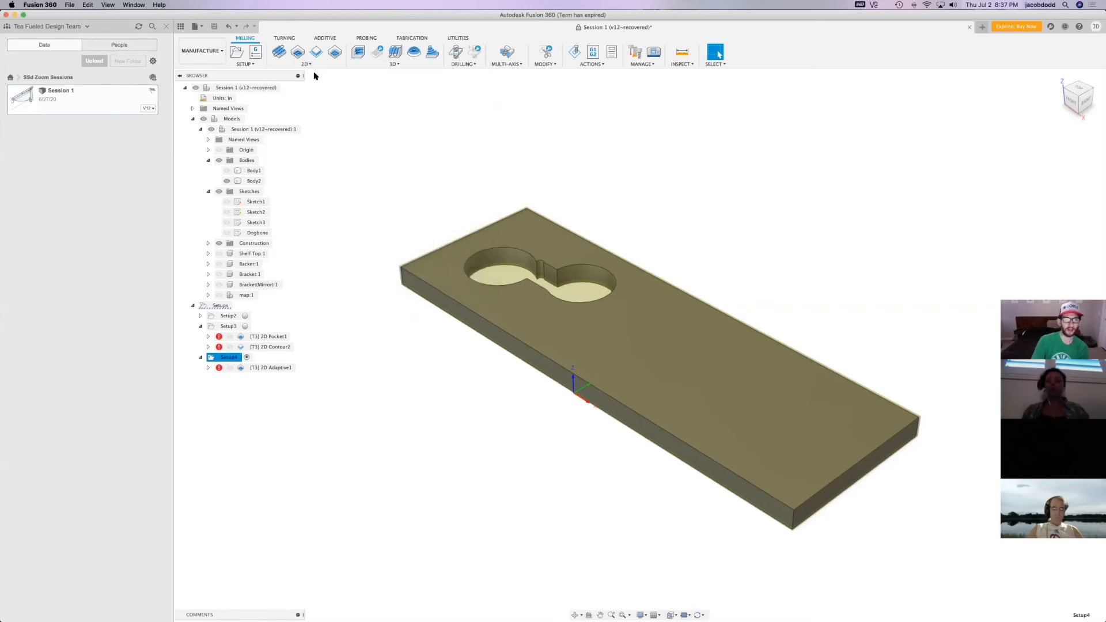
left_click(315, 66)
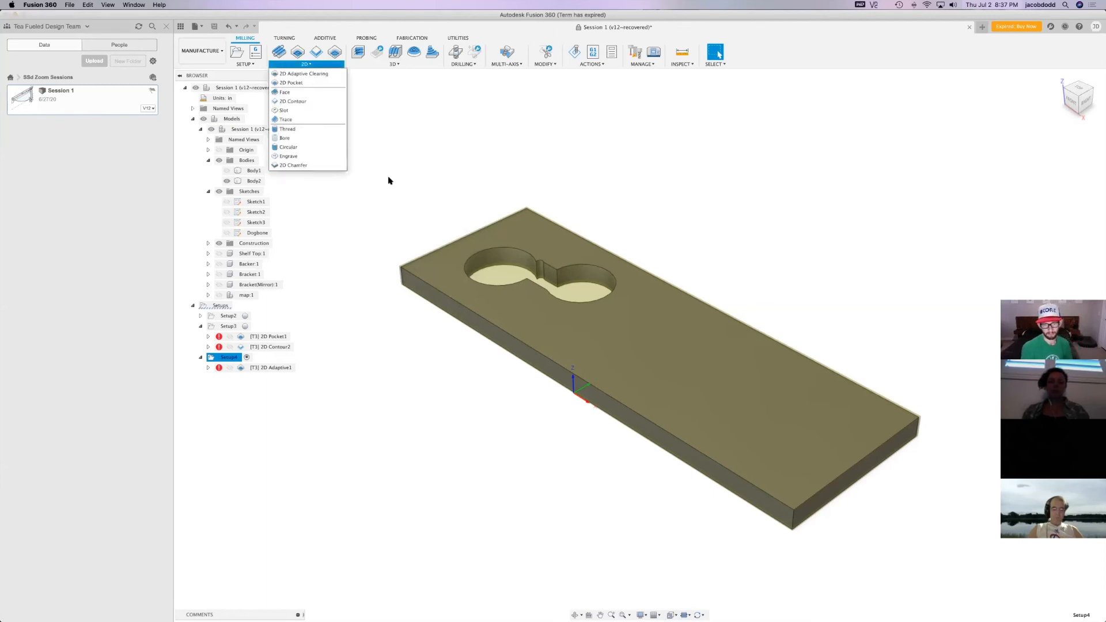
Measure the curved wall of the opening's circular lobe nearest the plate's short end
left_click(506, 260)
key("i")
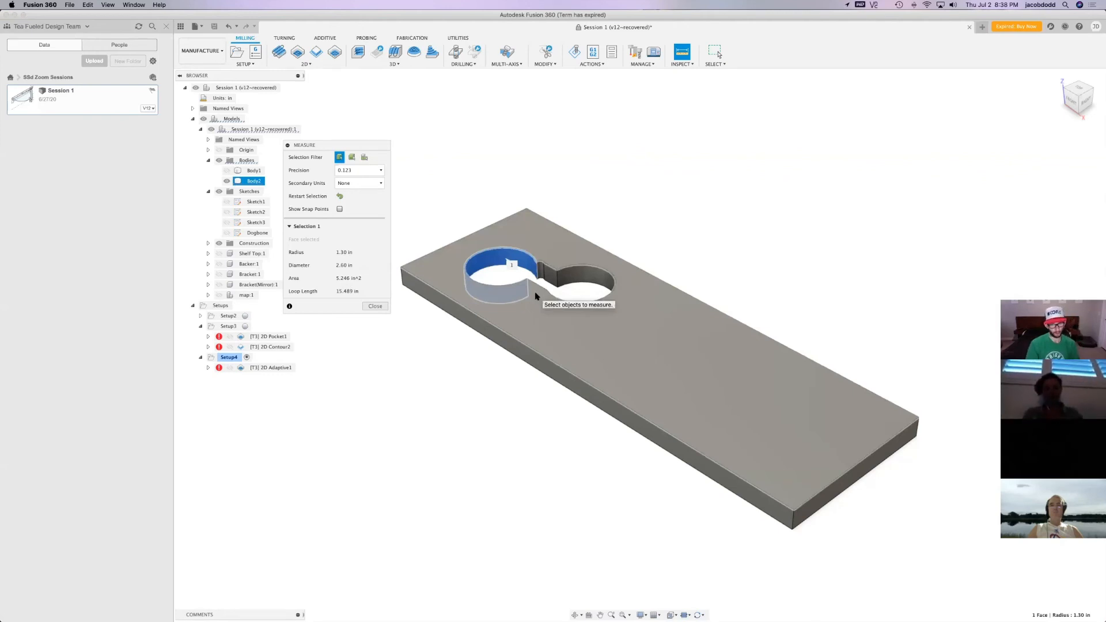
left_click(375, 306)
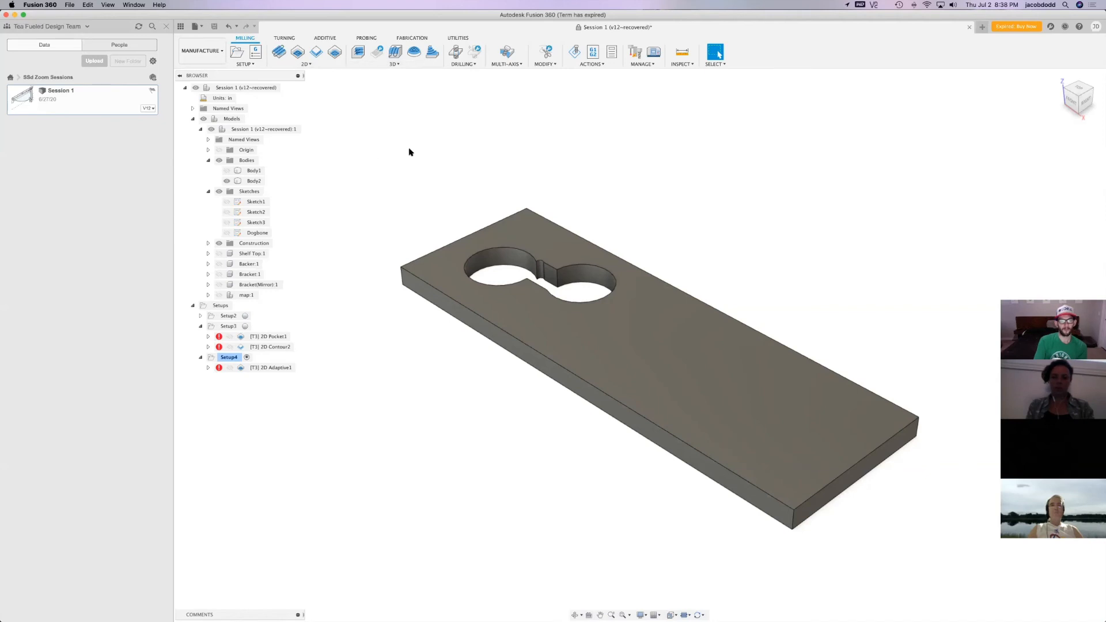
Start a 3D Contour toolpath with a Selection machining boundary, picking and clearing the opening's lower edge chain
left_click(394, 64)
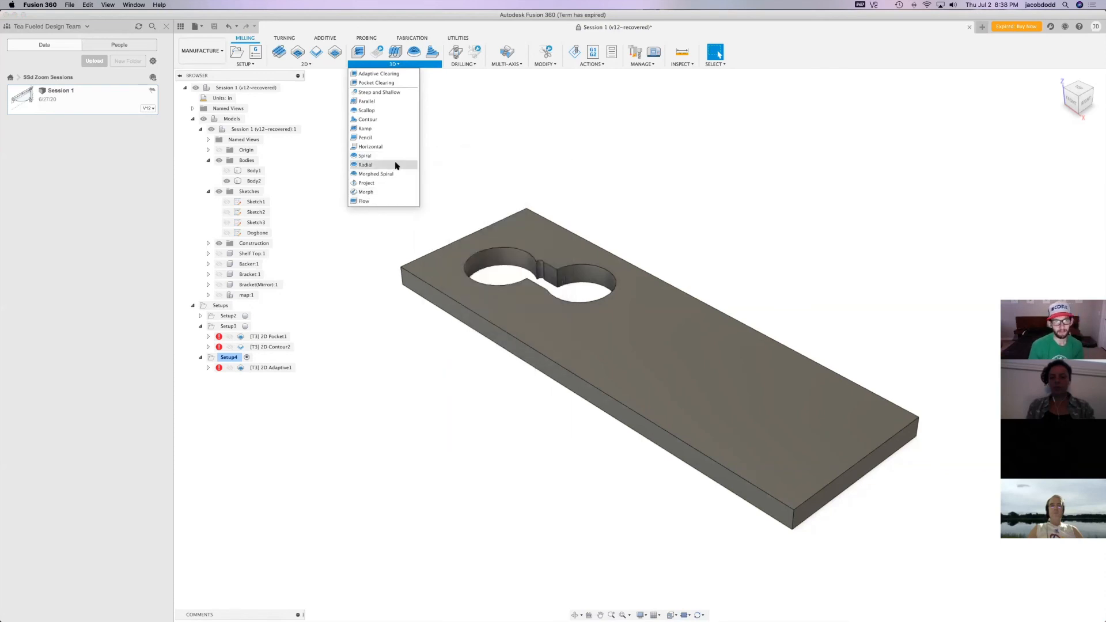
left_click(398, 121)
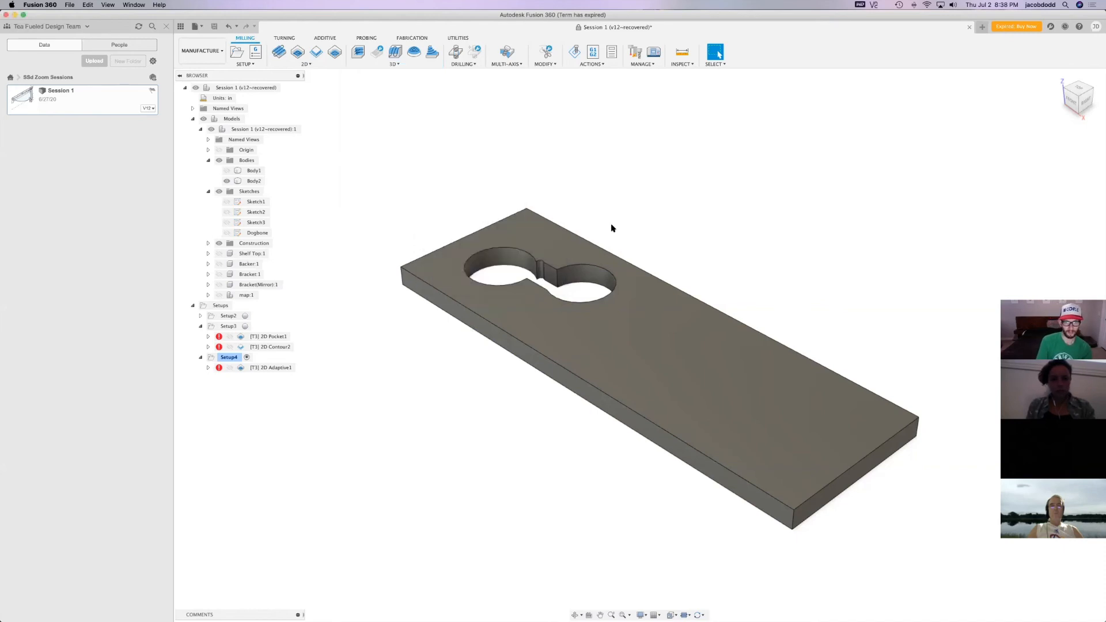
left_click(391, 203)
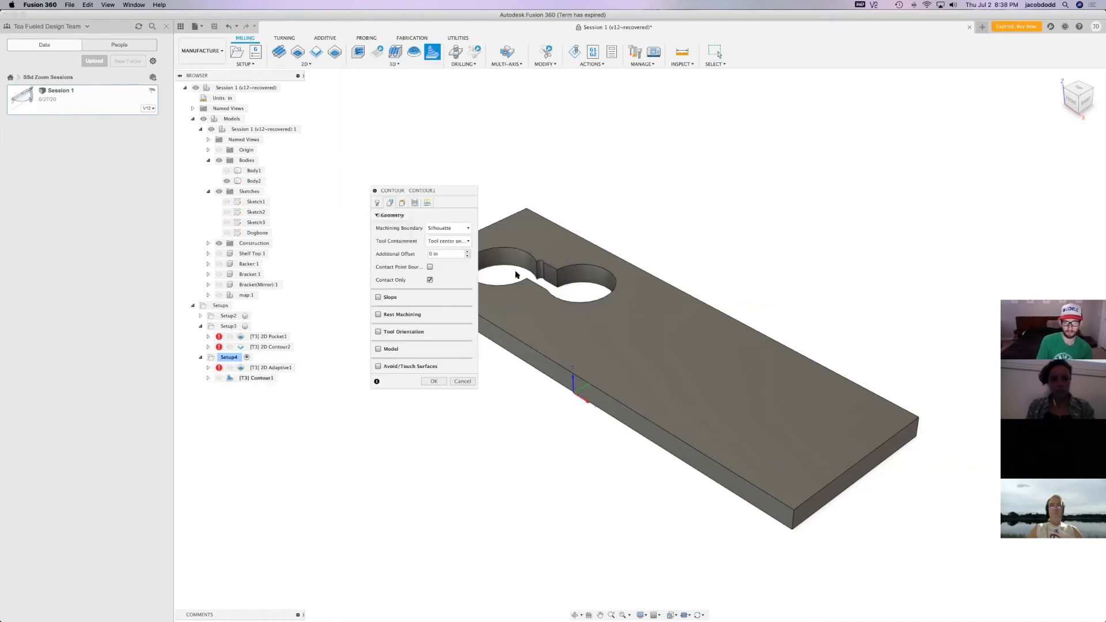
left_click(534, 277)
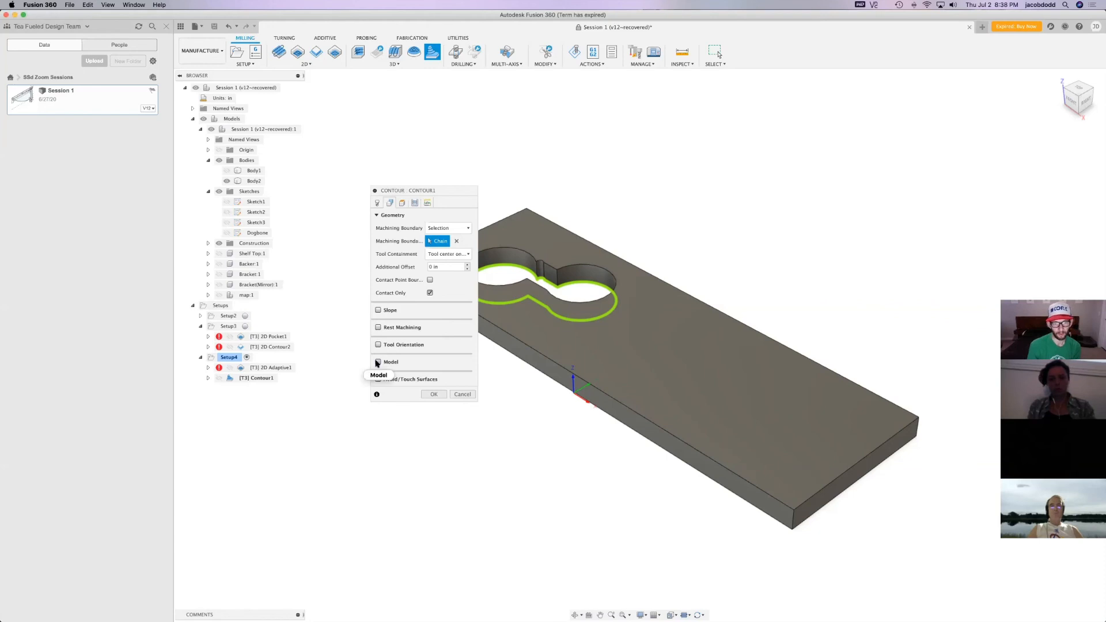
left_click(457, 240)
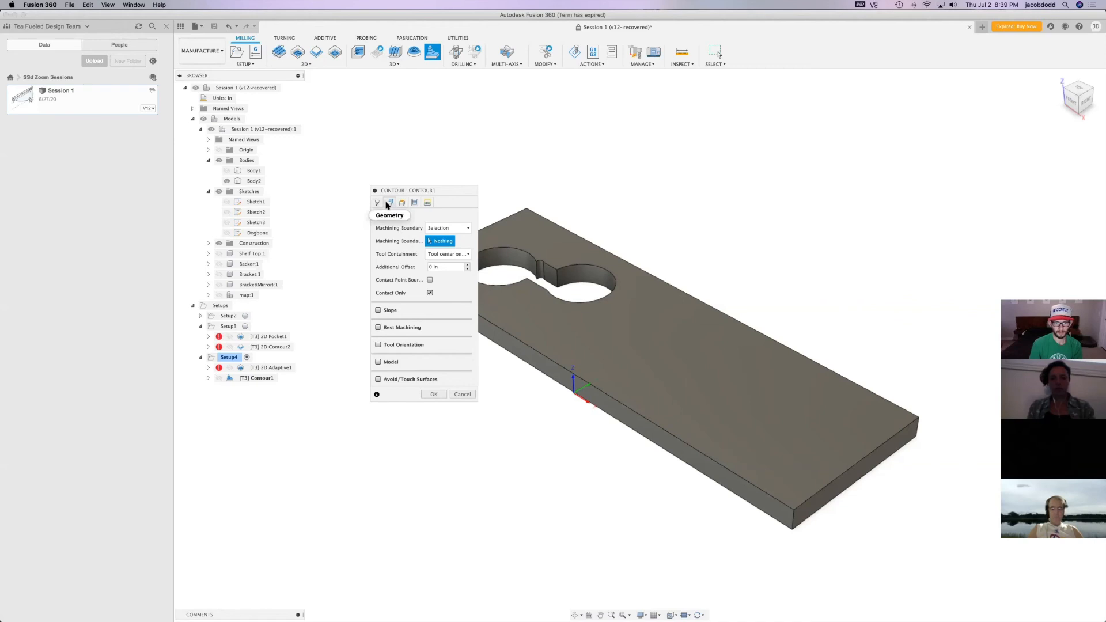
Limit the Contour's model surfaces to the opening's five wall faces and exclude the setup model
left_click(379, 362)
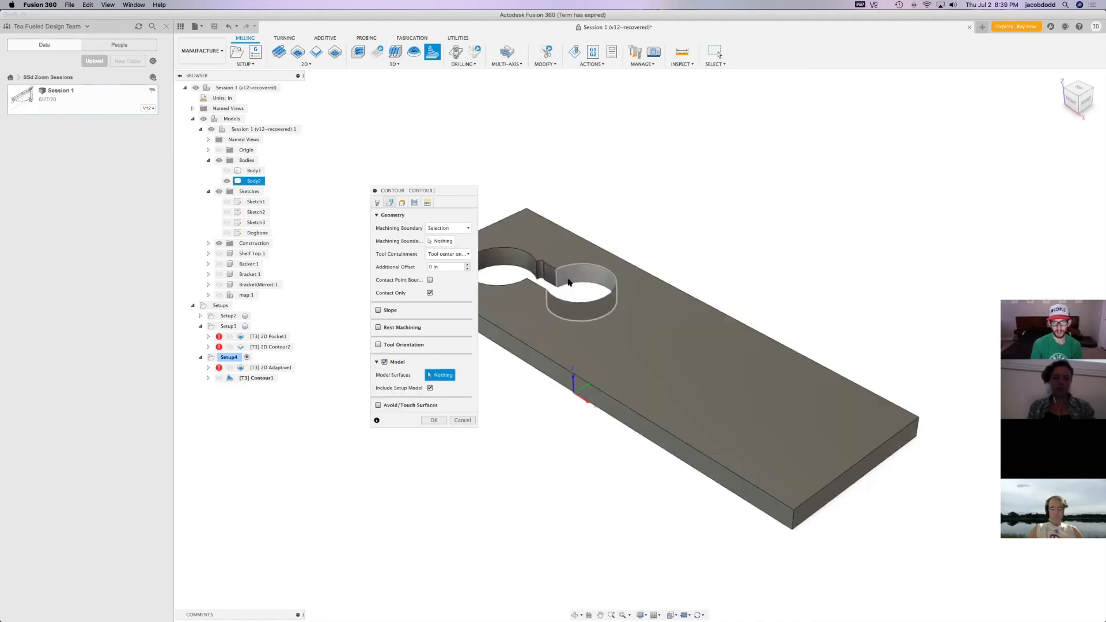
left_click(573, 287)
left_click(550, 275)
left_click(541, 275)
left_click(529, 268)
left_click(537, 294)
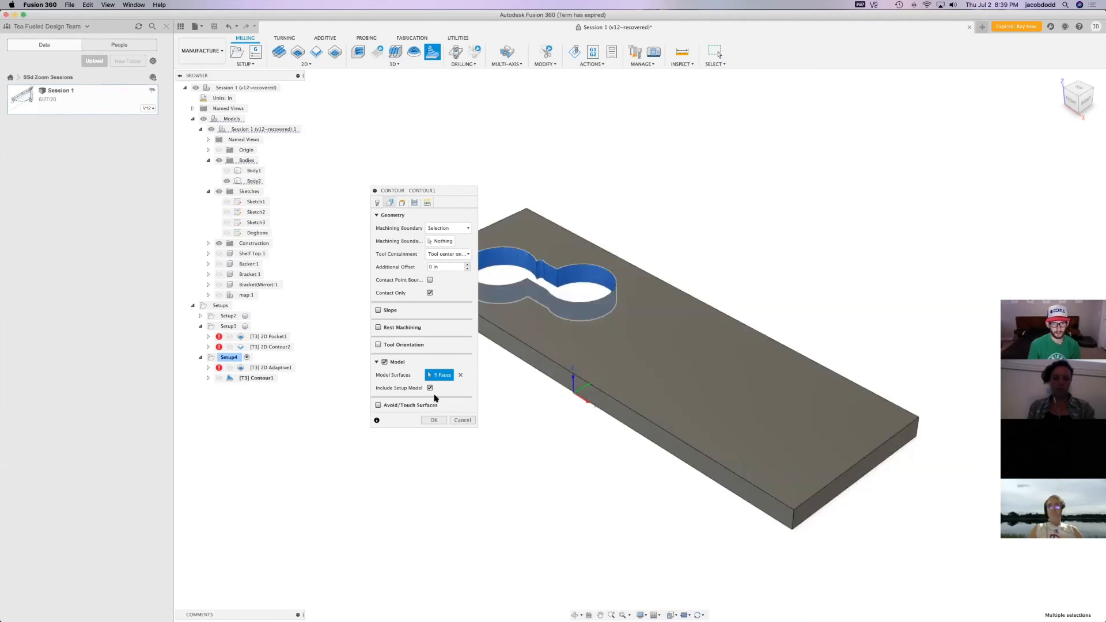
left_click(430, 388)
Enable Avoid/Touch Surfaces, select the opening's individual wall faces instead of the whole body, and generate the Contour toolpath
left_click(379, 405)
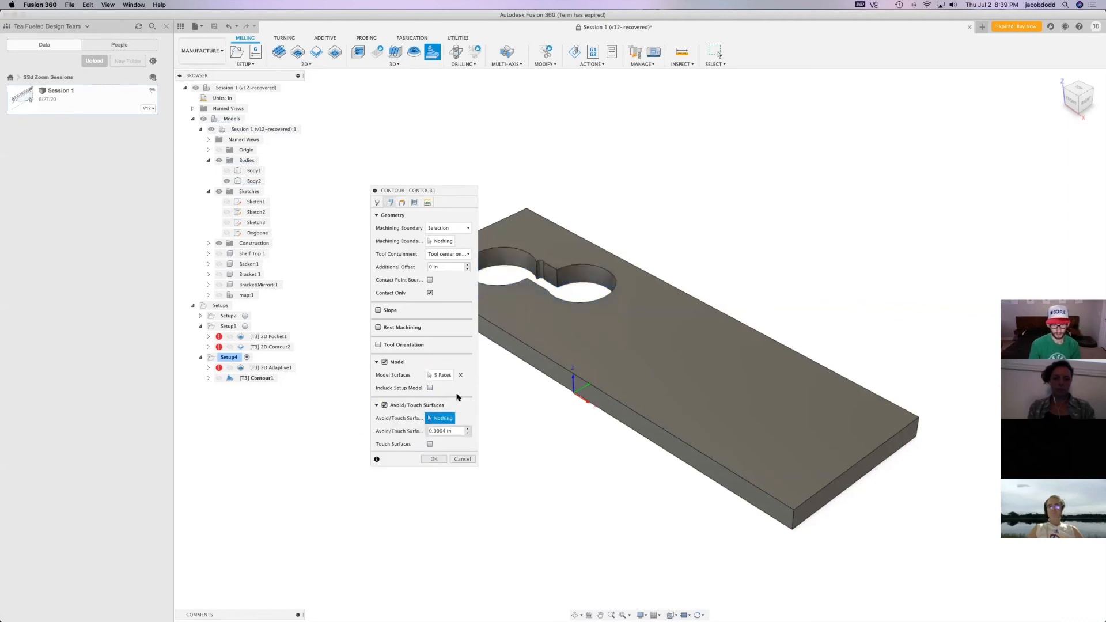
left_click(540, 271)
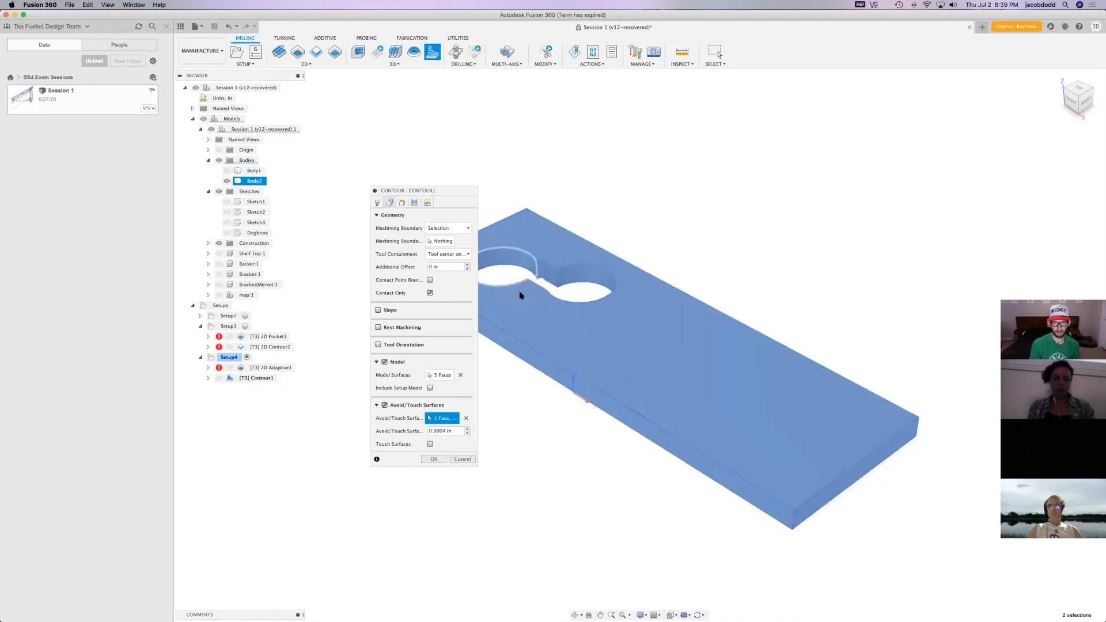
left_click(467, 419)
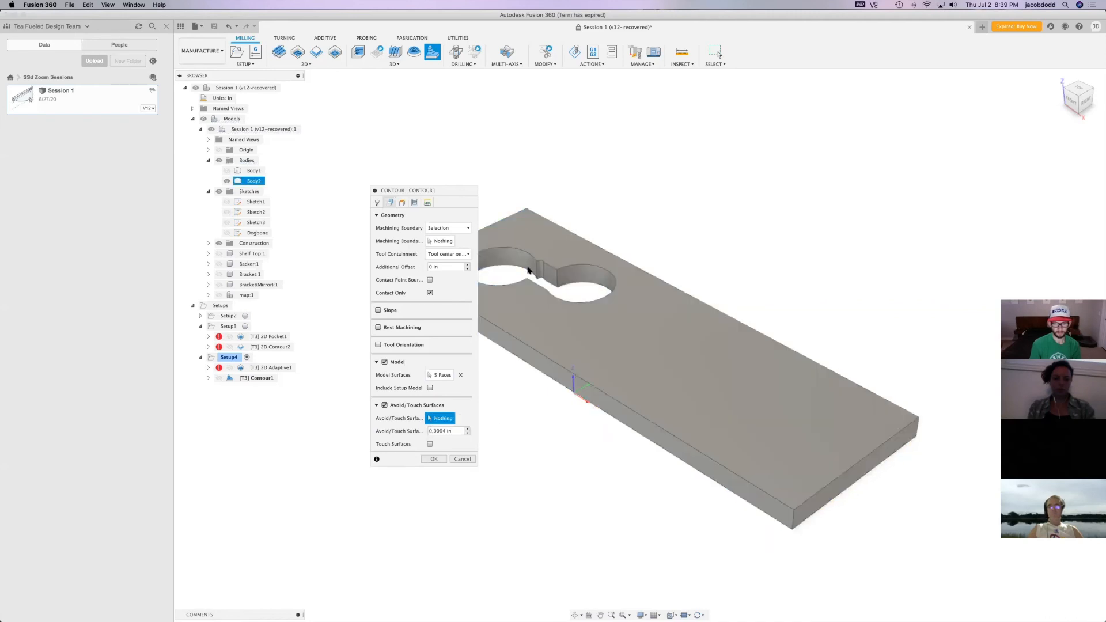
left_click(538, 270)
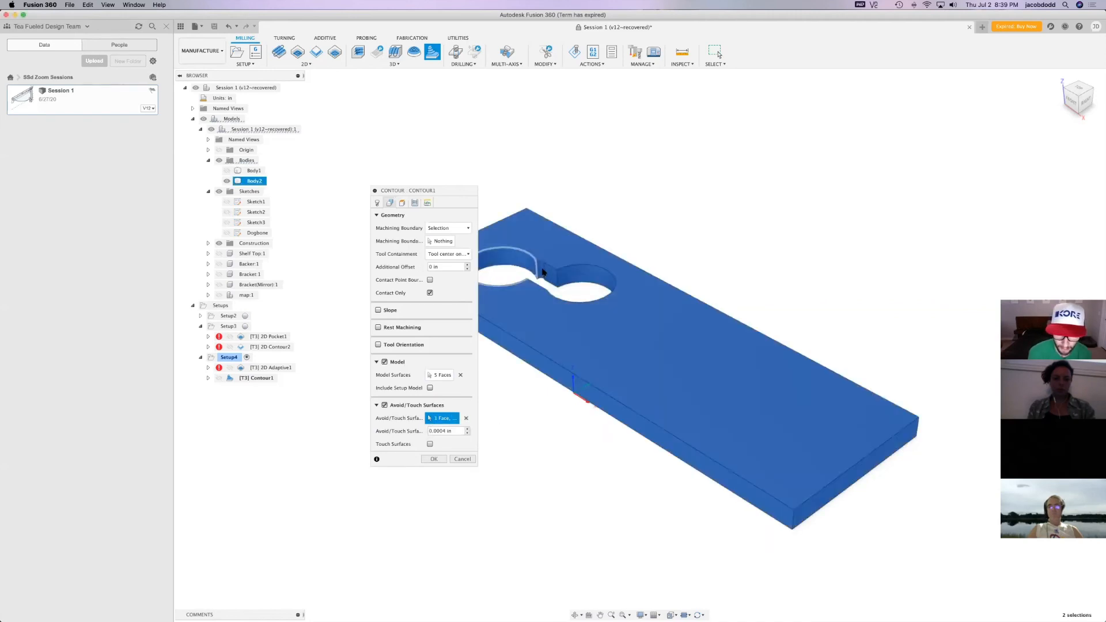
left_click(550, 266)
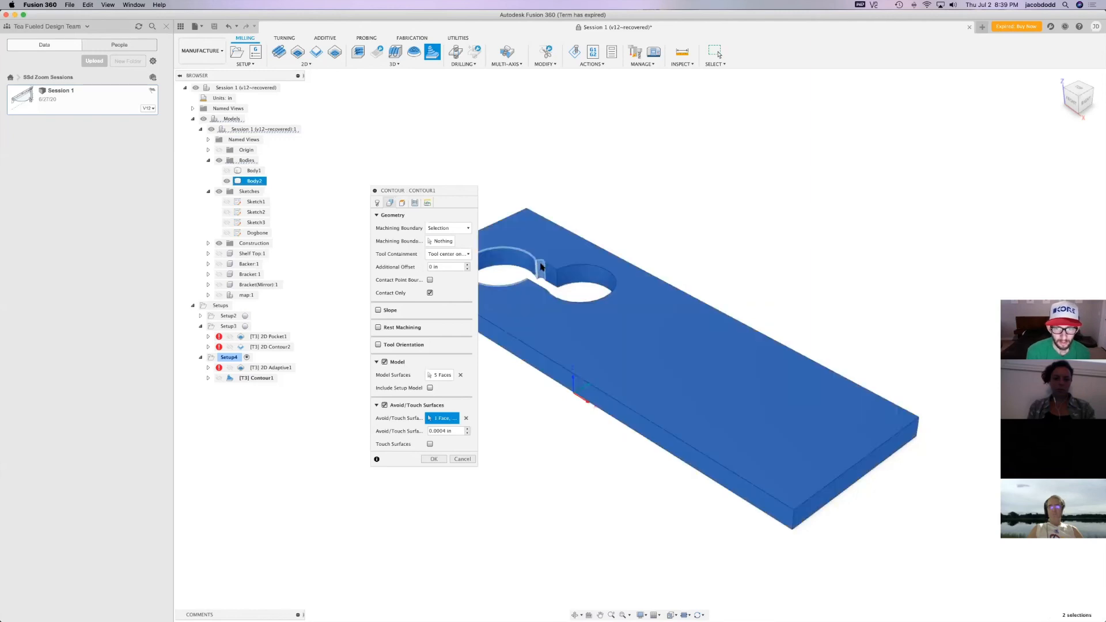
left_click(559, 277)
left_click(544, 295)
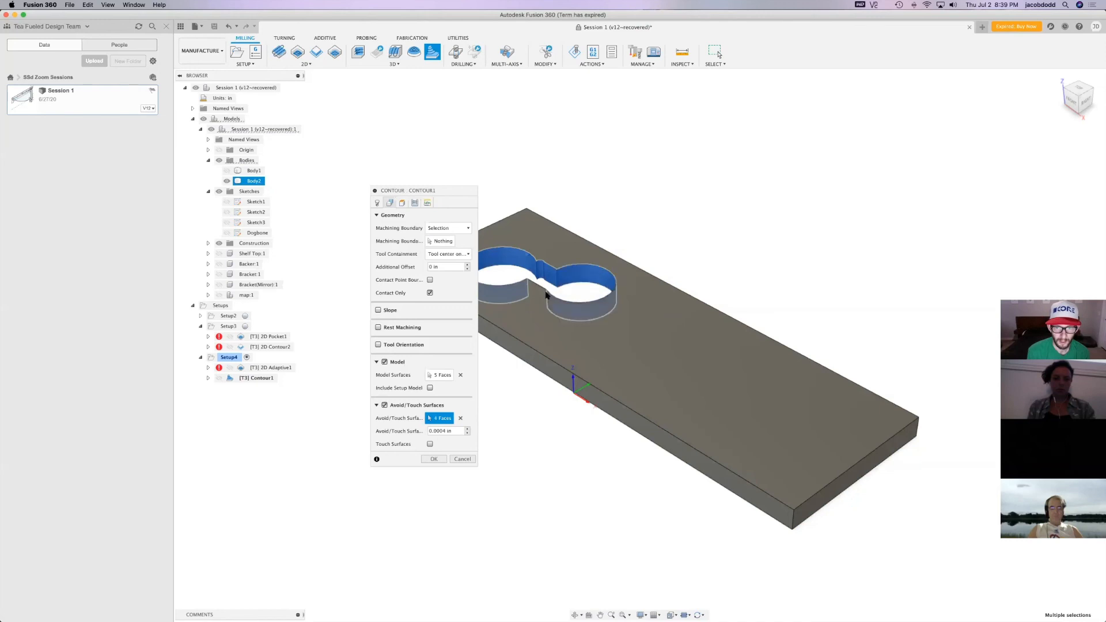
left_click(563, 316)
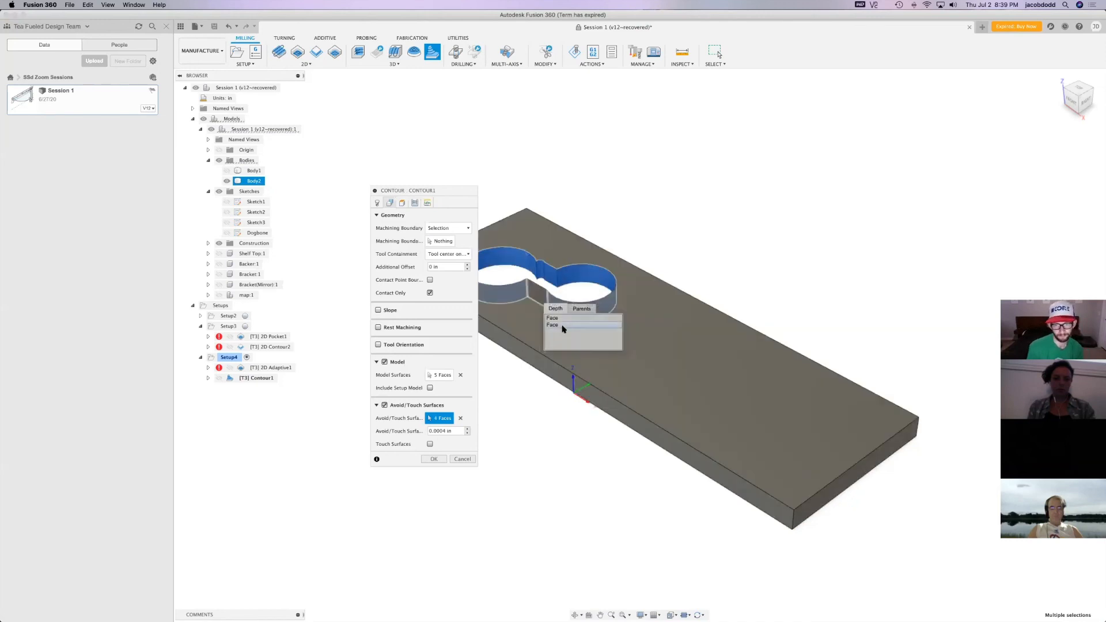
left_click(434, 460)
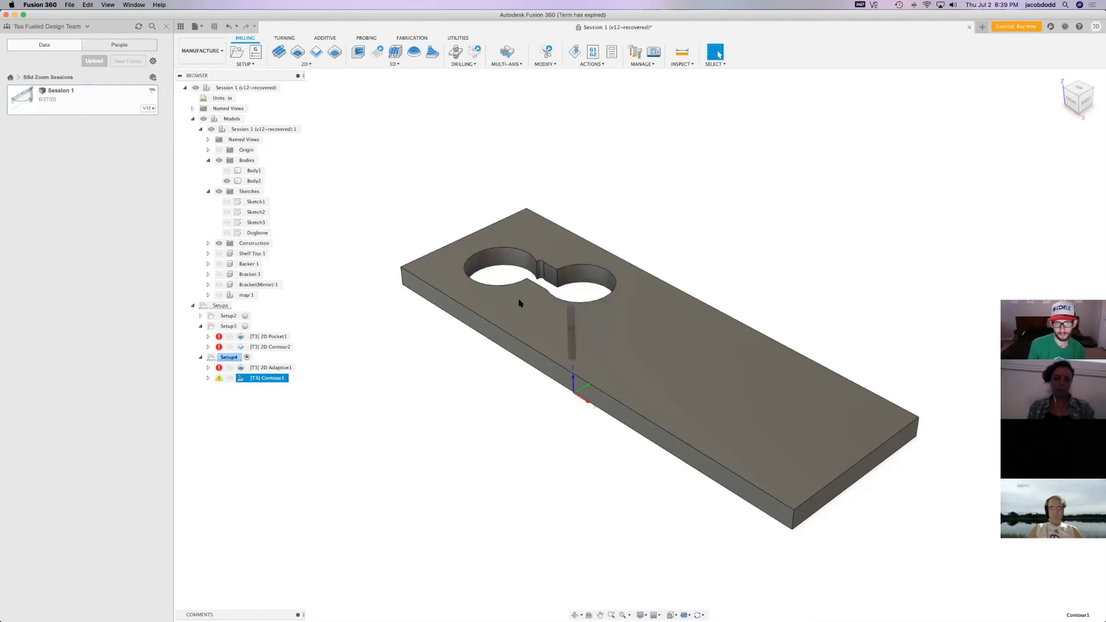
middle_click_drag(638, 346, 501, 279, "shift")
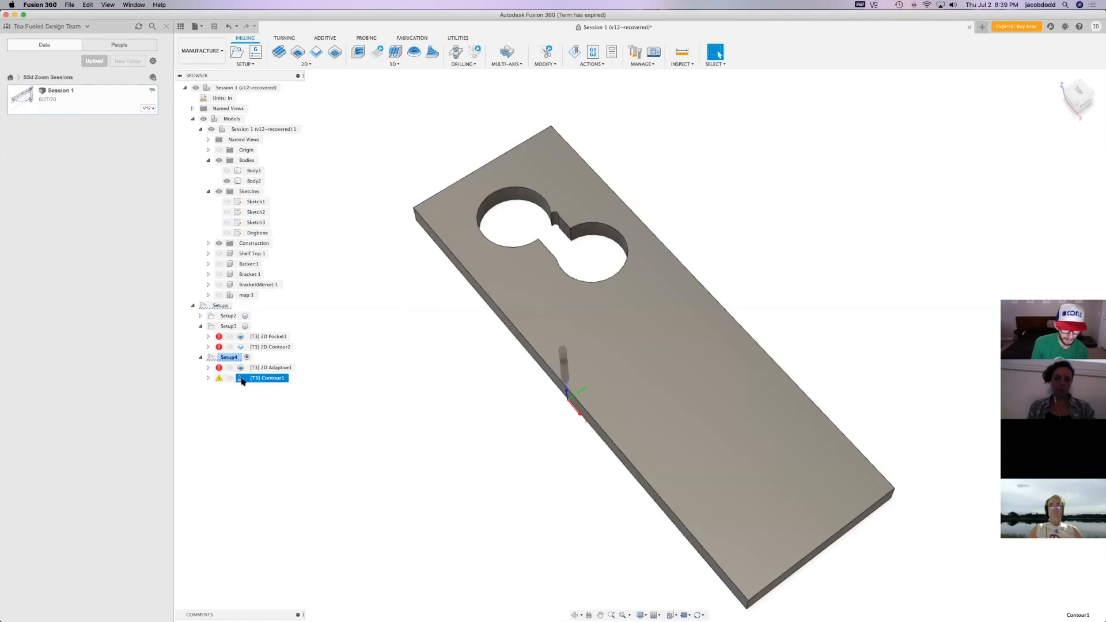
right_click(242, 380)
left_click(270, 99)
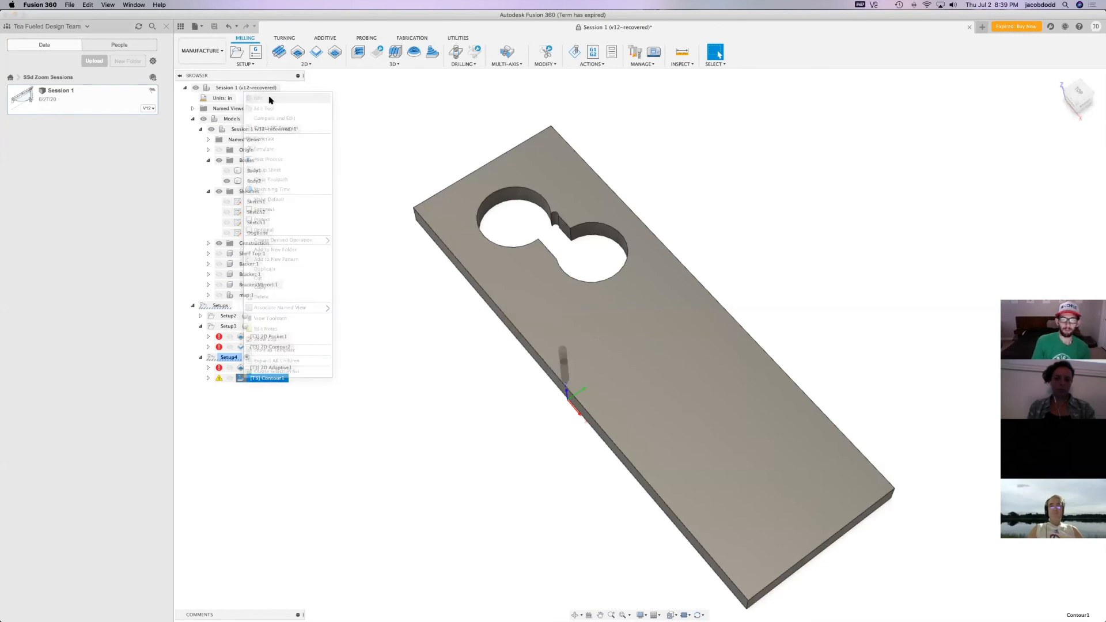
left_click(451, 446)
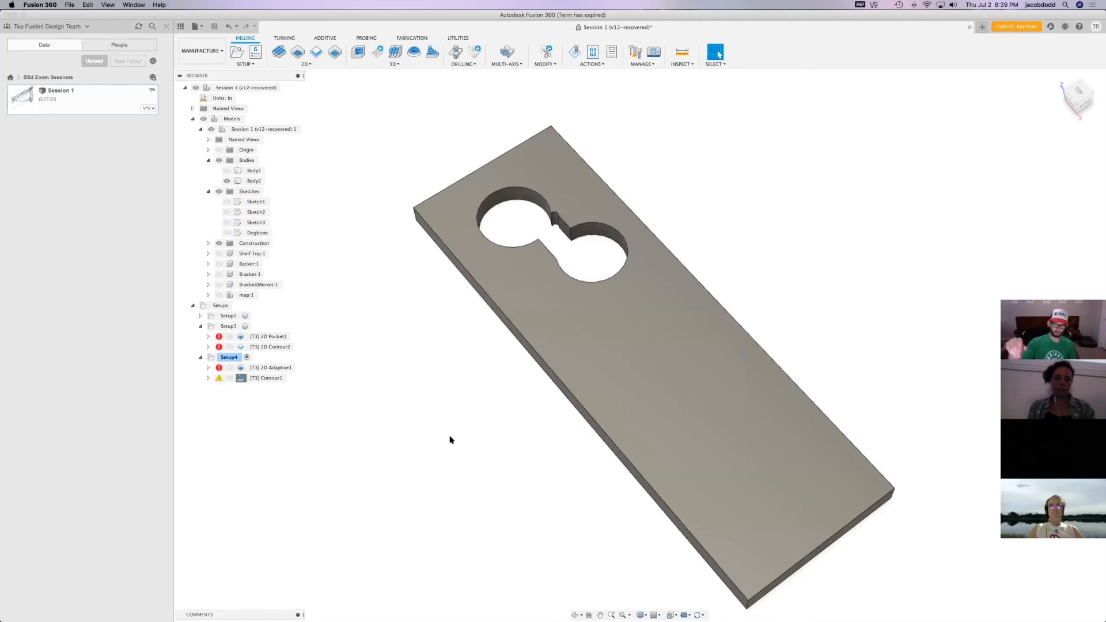
Look through the Candle Holders, Lighting and Twitch Streaming projects for an example design, returning to the project list
left_click(11, 77)
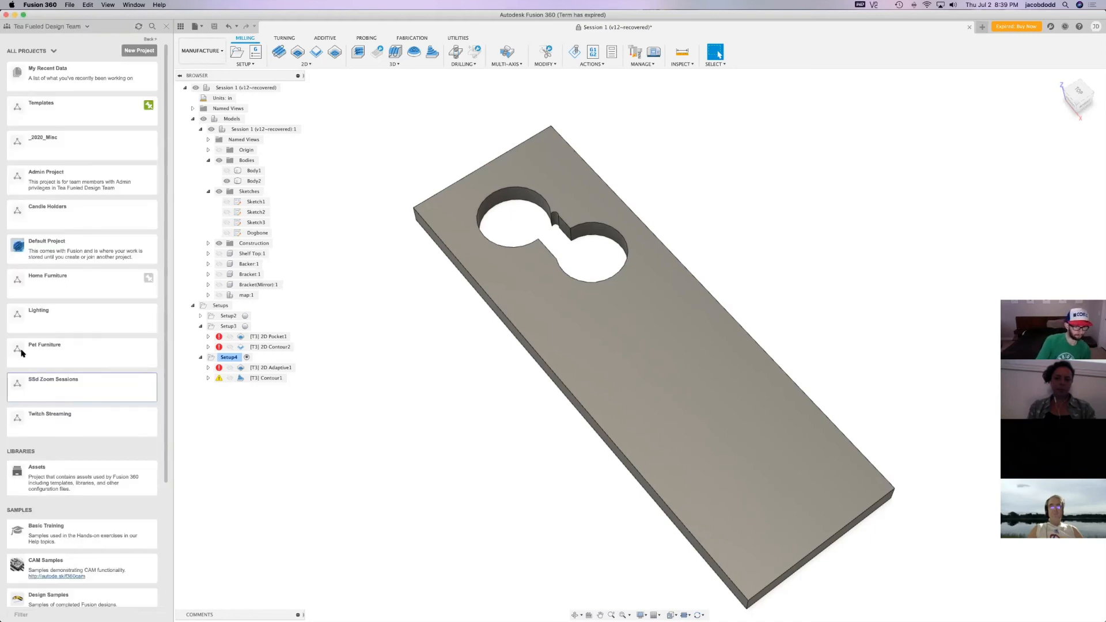
left_click(57, 209)
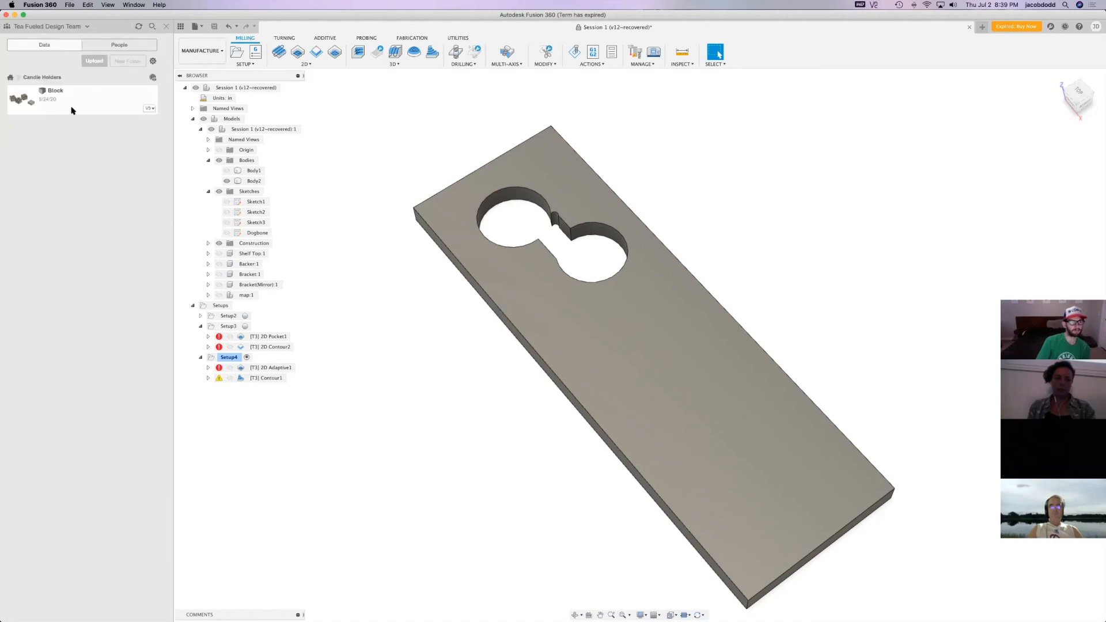
left_click(11, 77)
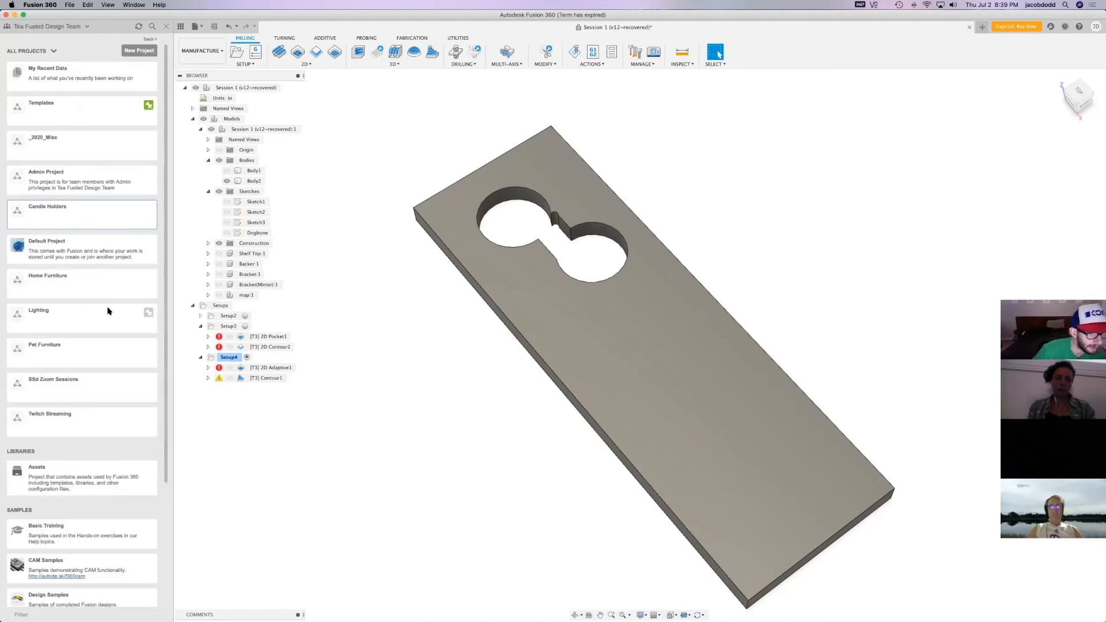
left_click(38, 312)
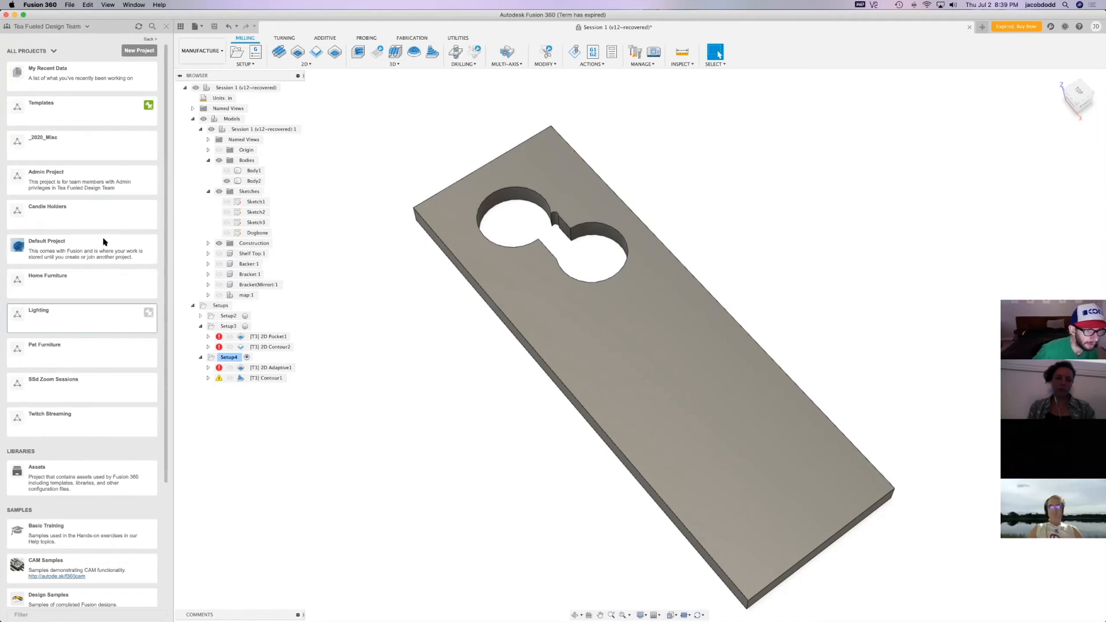
left_click(13, 79)
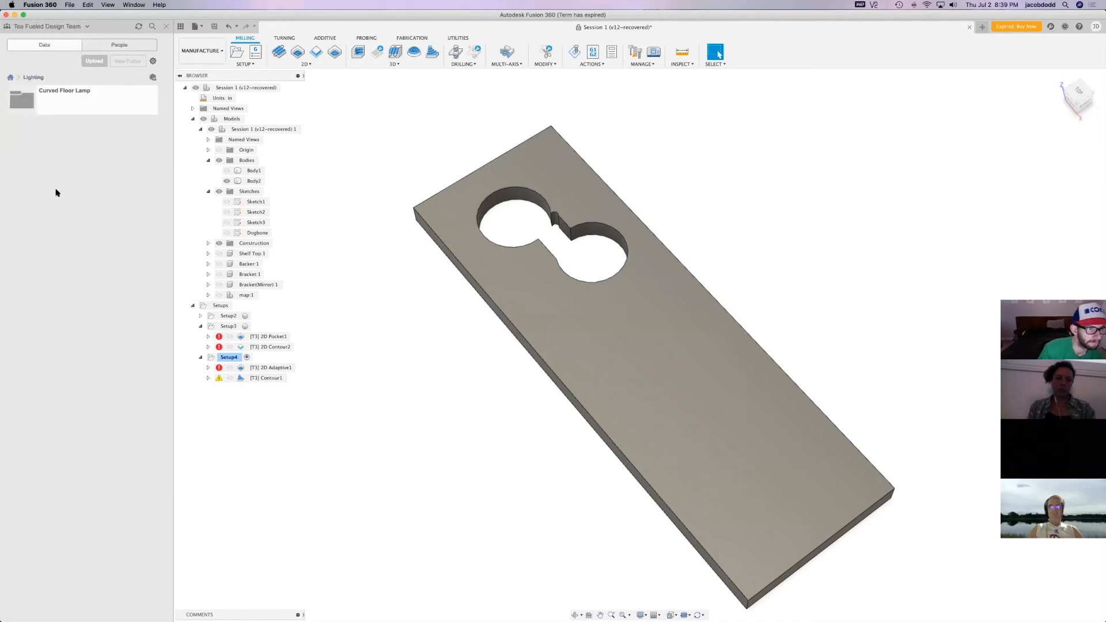
left_click(70, 420)
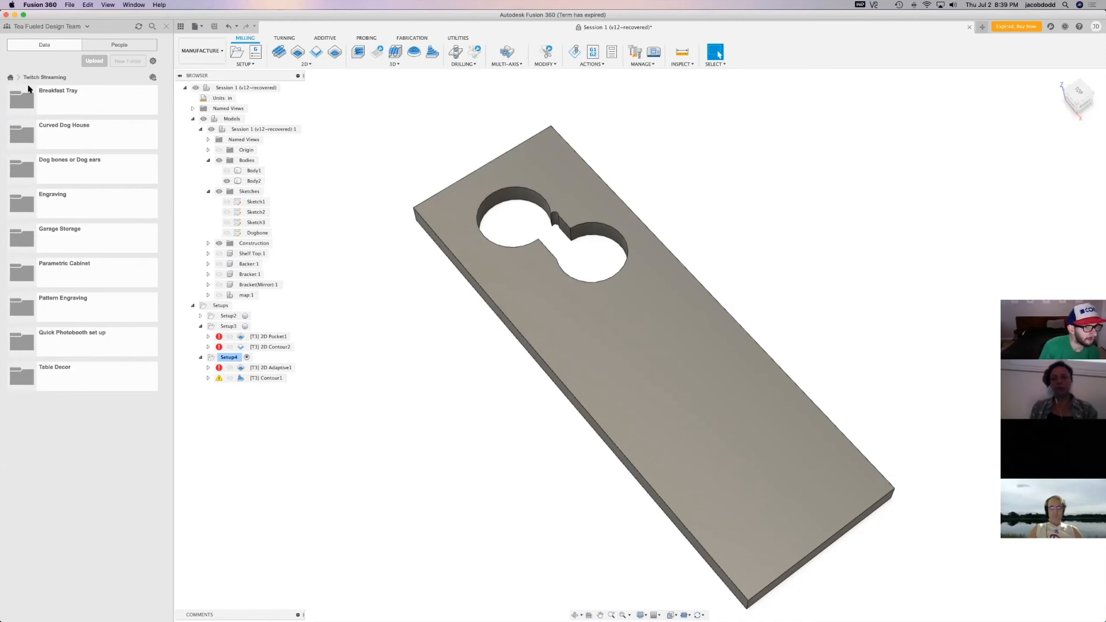
left_click(12, 78)
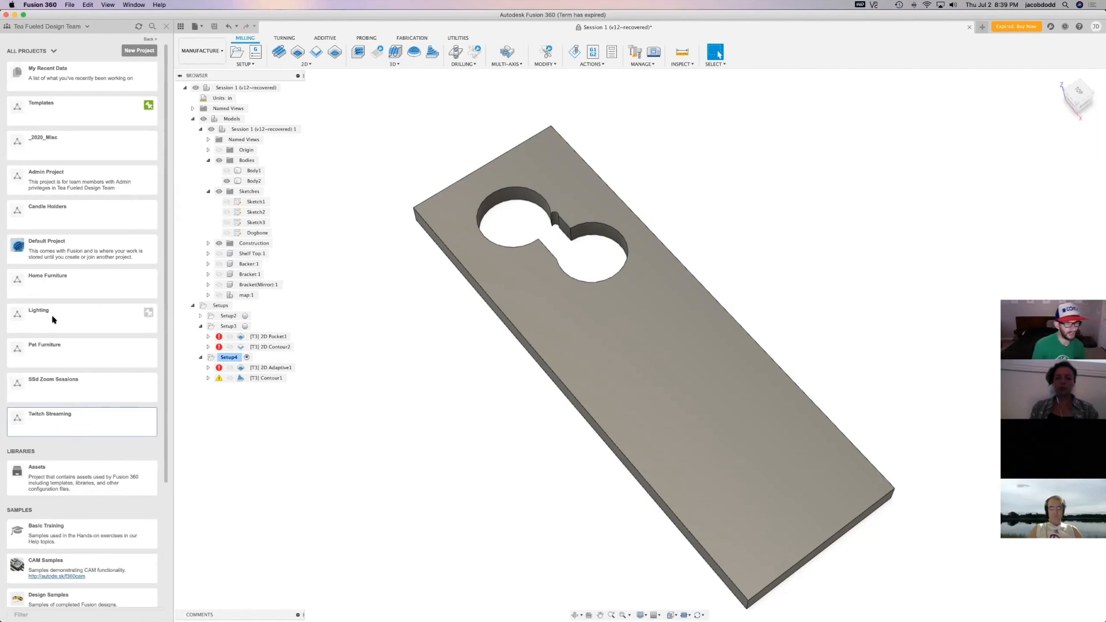
Switch to Safari with a new private window and load teafueleddesign.com
mouse_move(274, 620)
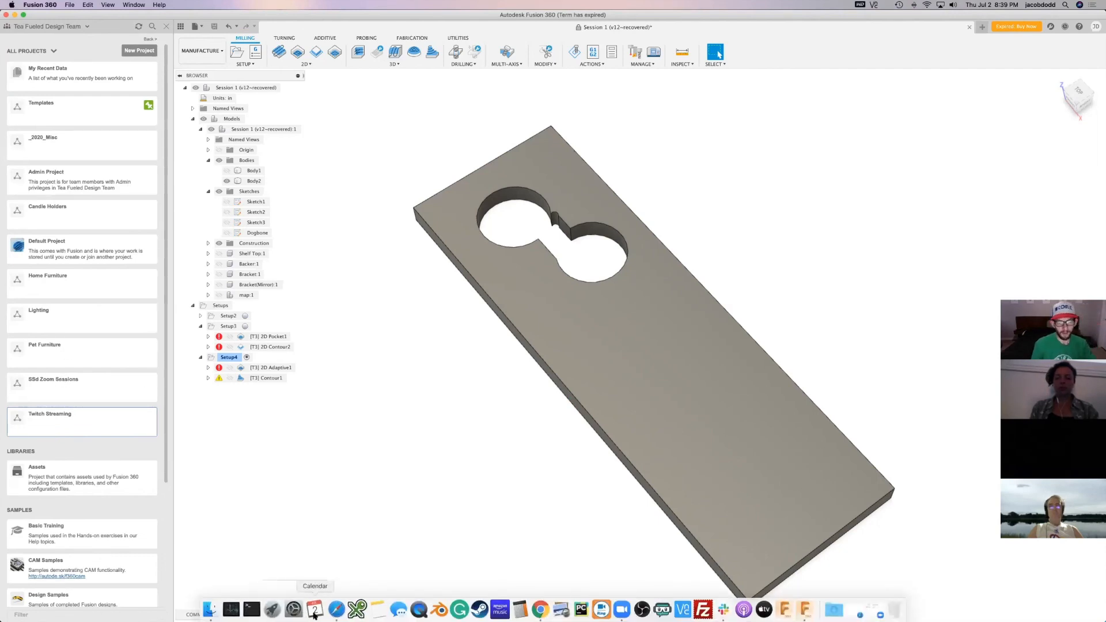
right_click(342, 608)
left_click(378, 539)
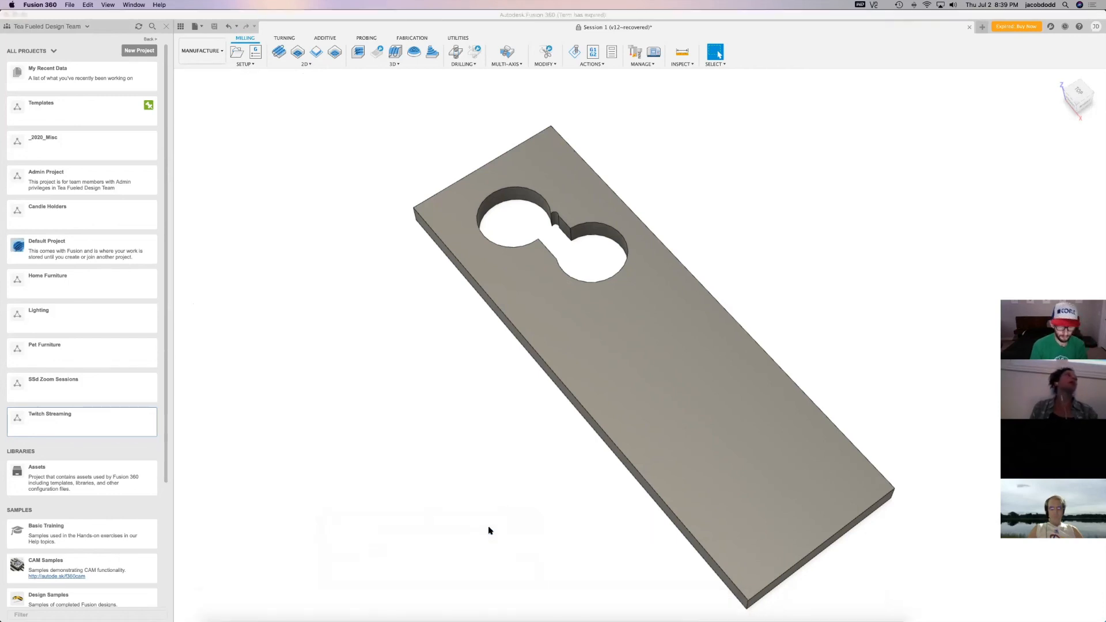
type("ta")
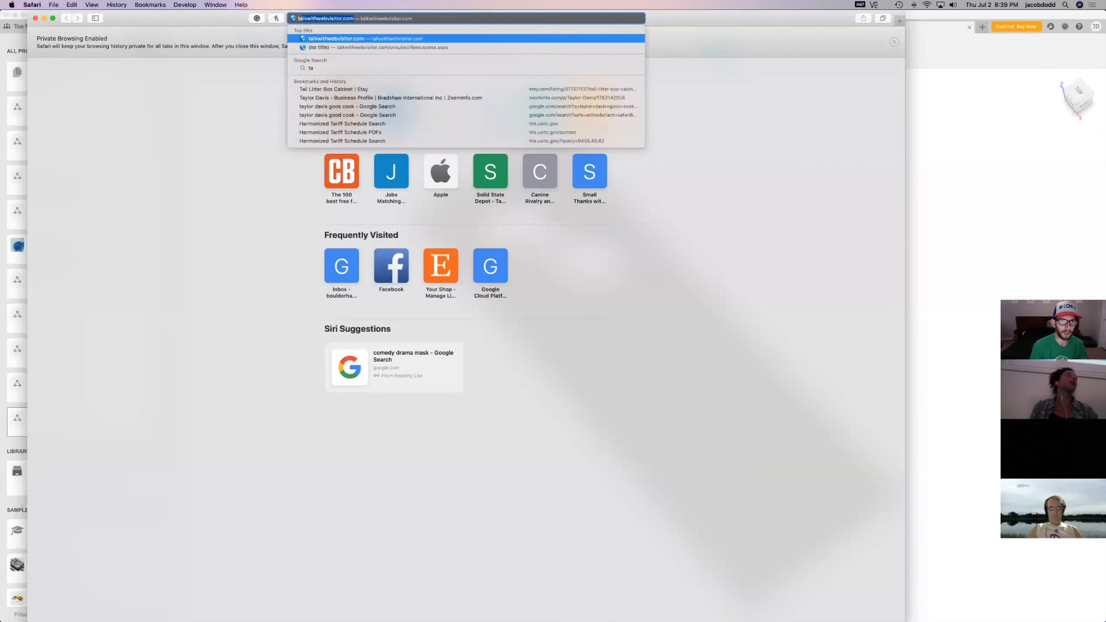
key("BackSpace")
key("BackSpace")
type("e")
key("Return")
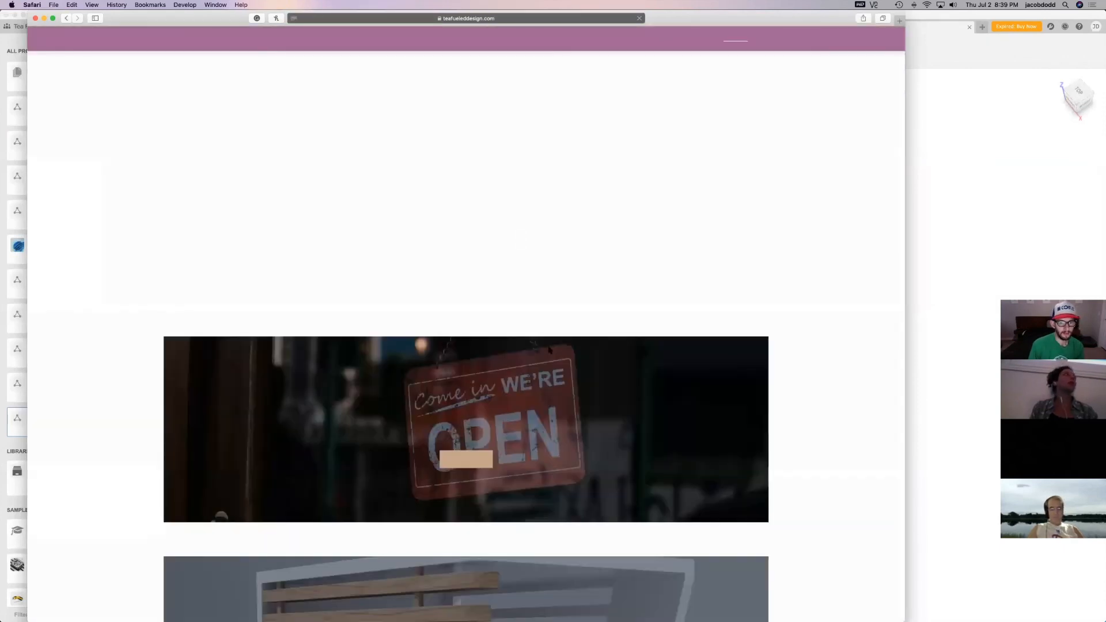
Dismiss the announcement banner on the home page and go to the store's product categories
scroll(621, 333, "down", 10)
scroll(621, 334, "up", 10)
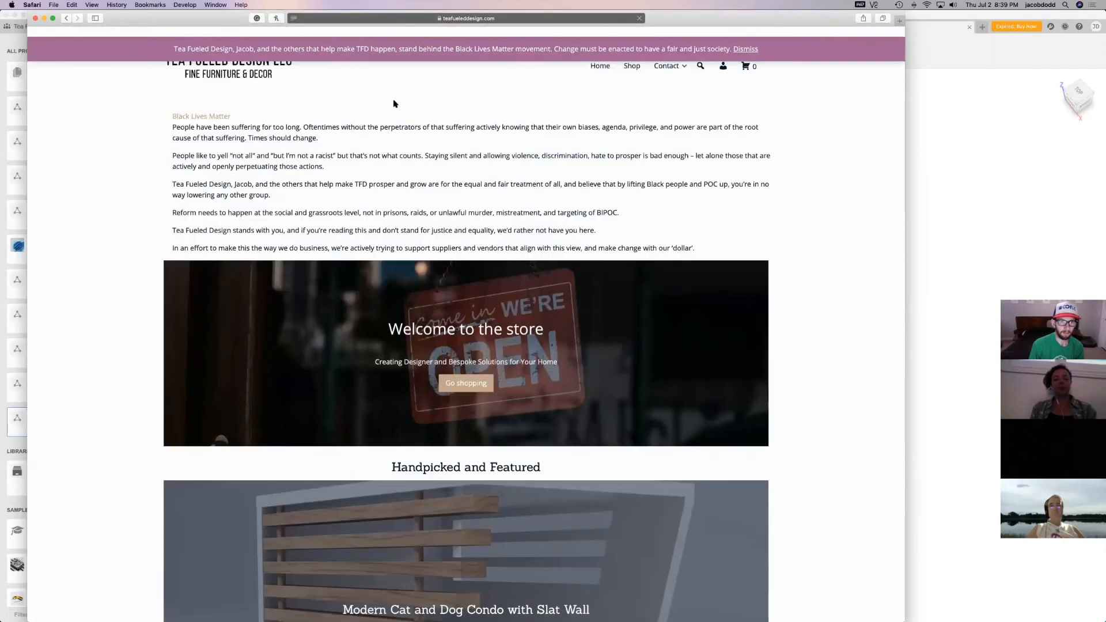
left_click(744, 38)
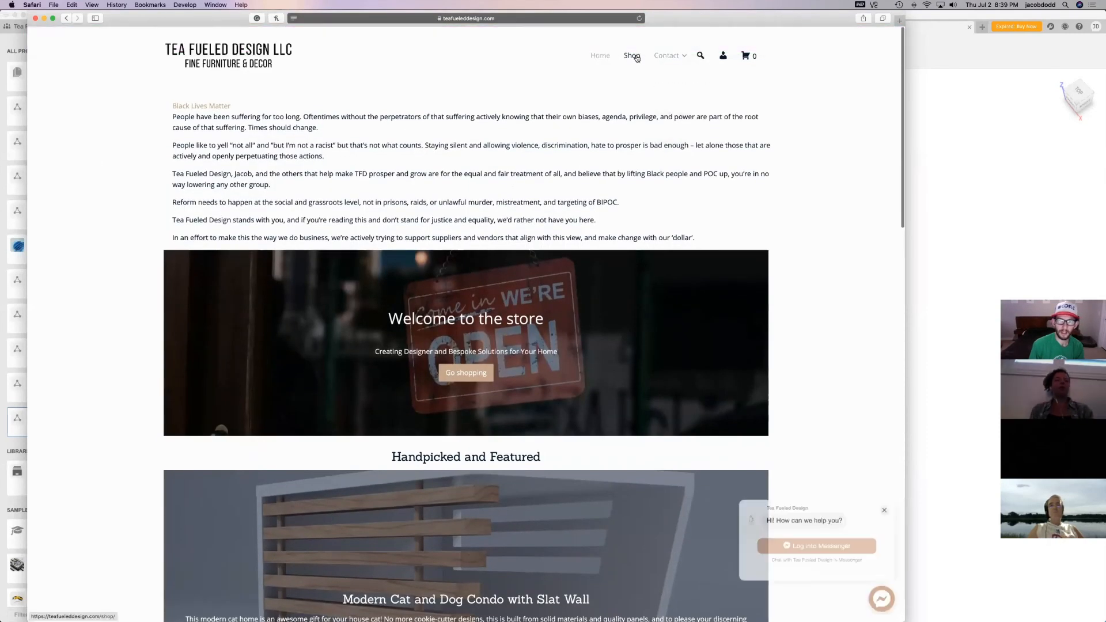
left_click(466, 373)
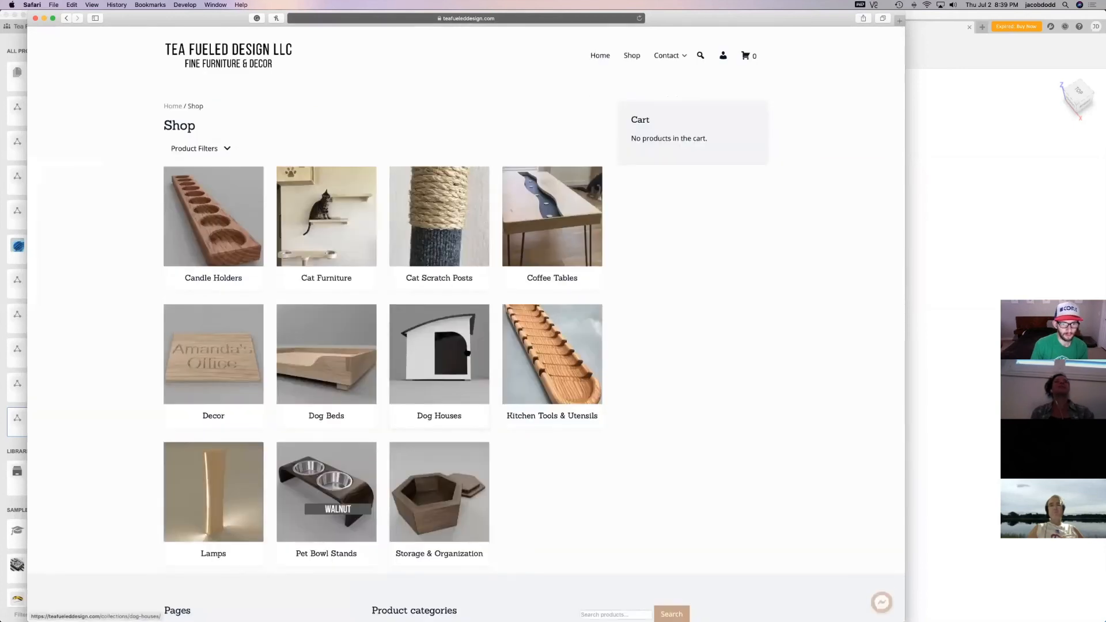
Open the Floating Spiral Candle Holder product page from the Candle Holders category
scroll(489, 415, "down", 3)
scroll(489, 415, "up", 3)
left_click(234, 233)
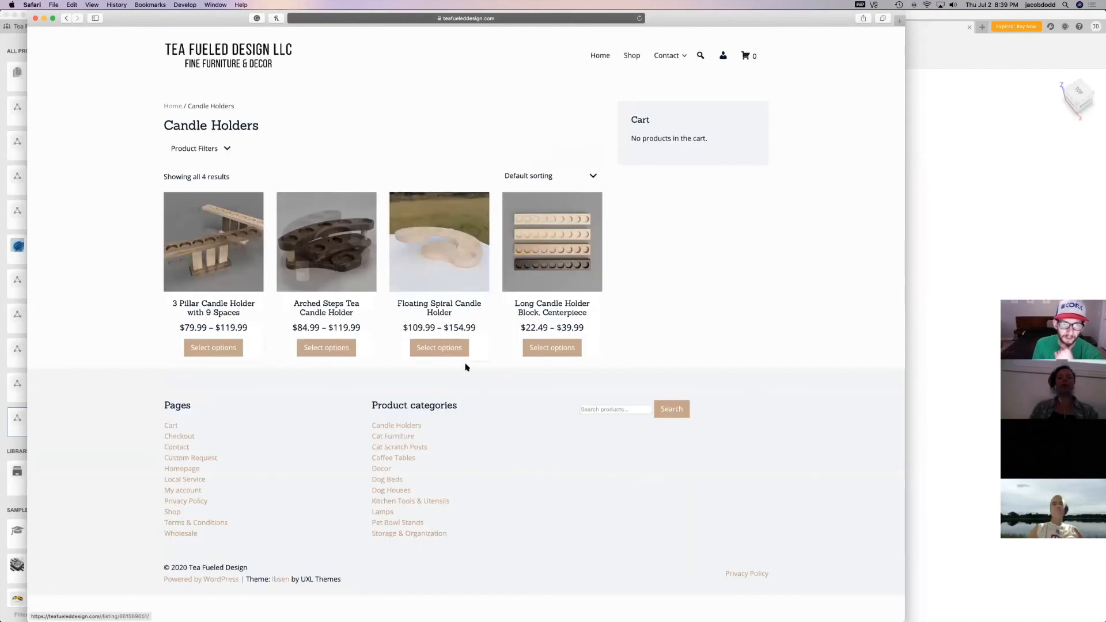
left_click(462, 285)
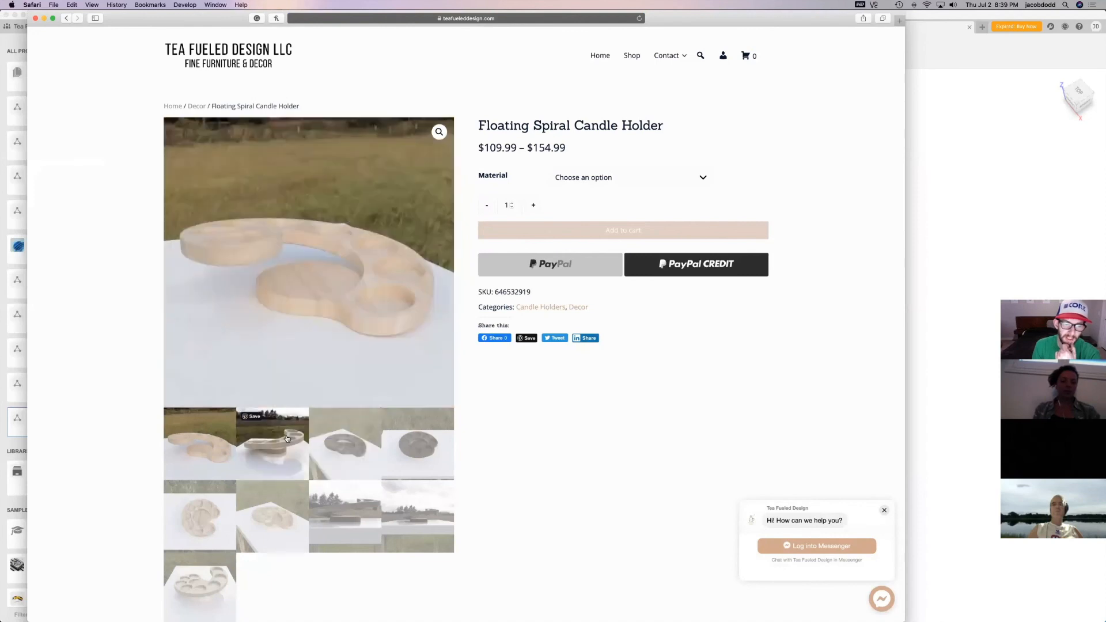
View the candle holder's side-view photo and the last gallery photo, close the browser window and return to Fusion 360
left_click(287, 439)
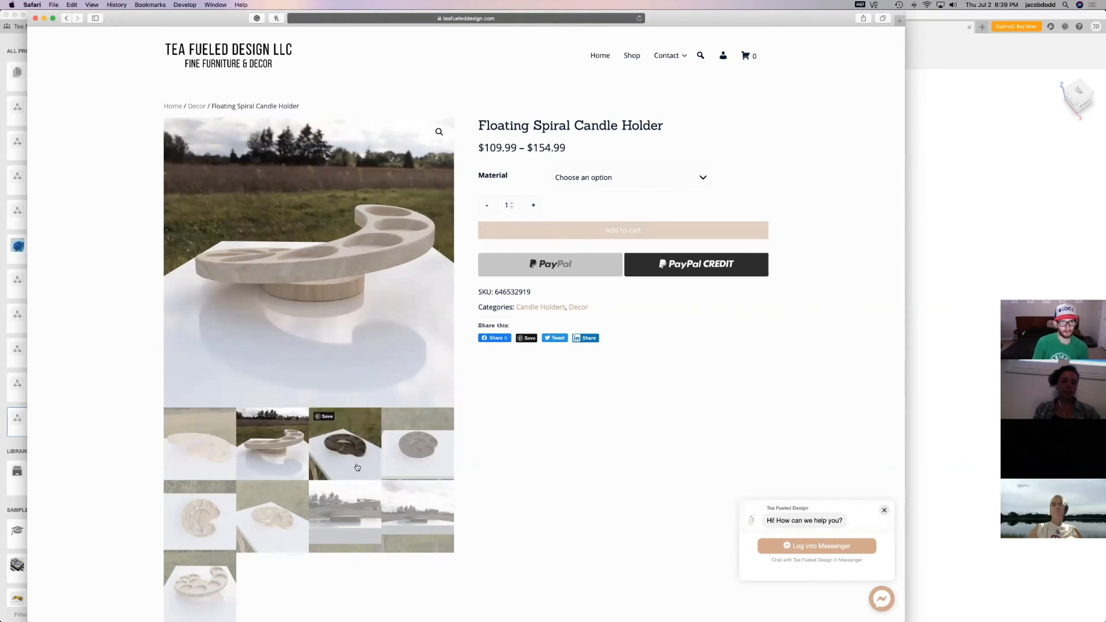
left_click(204, 585)
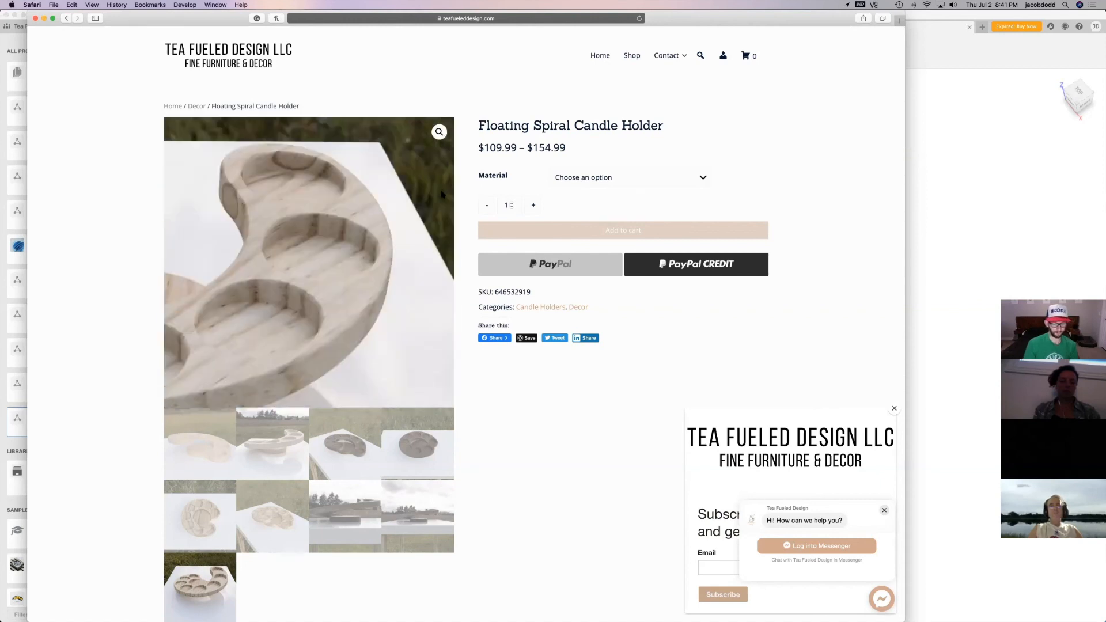
left_click(36, 18)
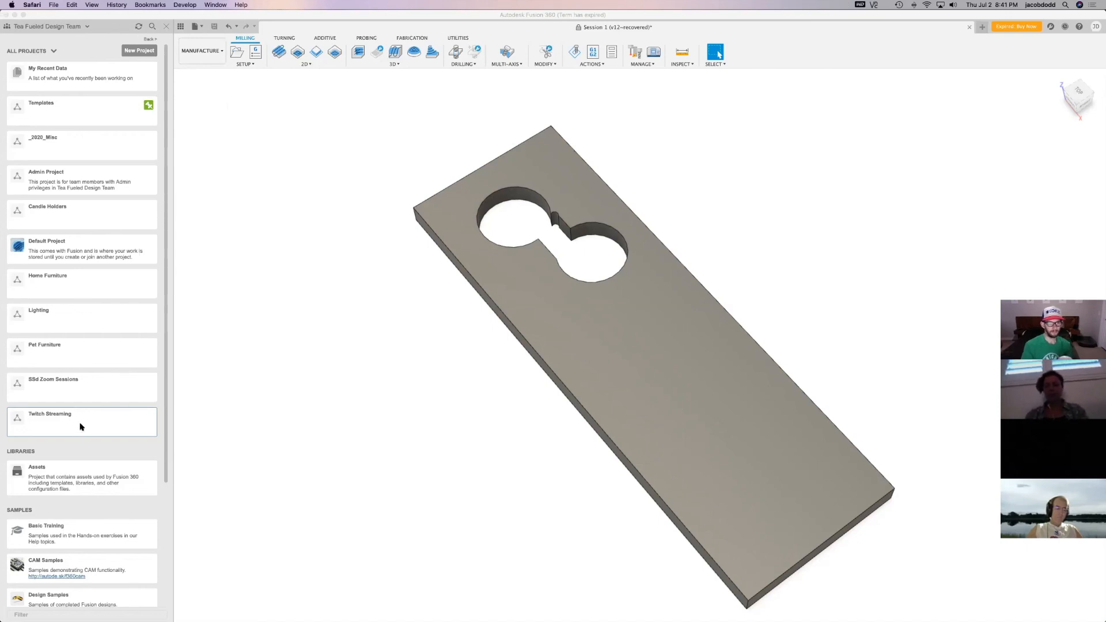
left_click(378, 27)
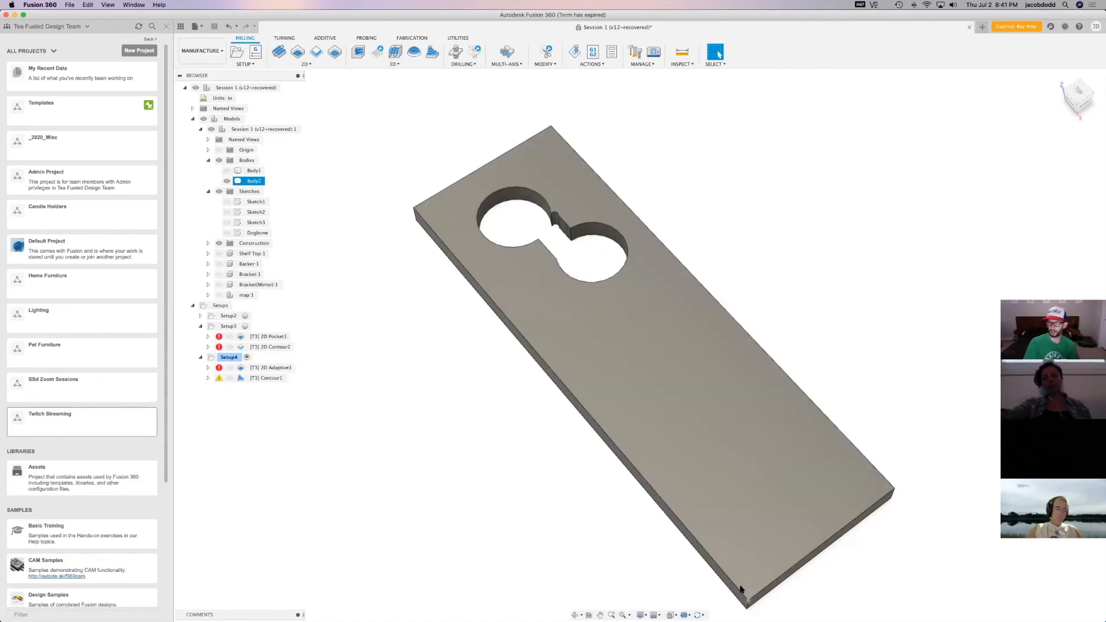
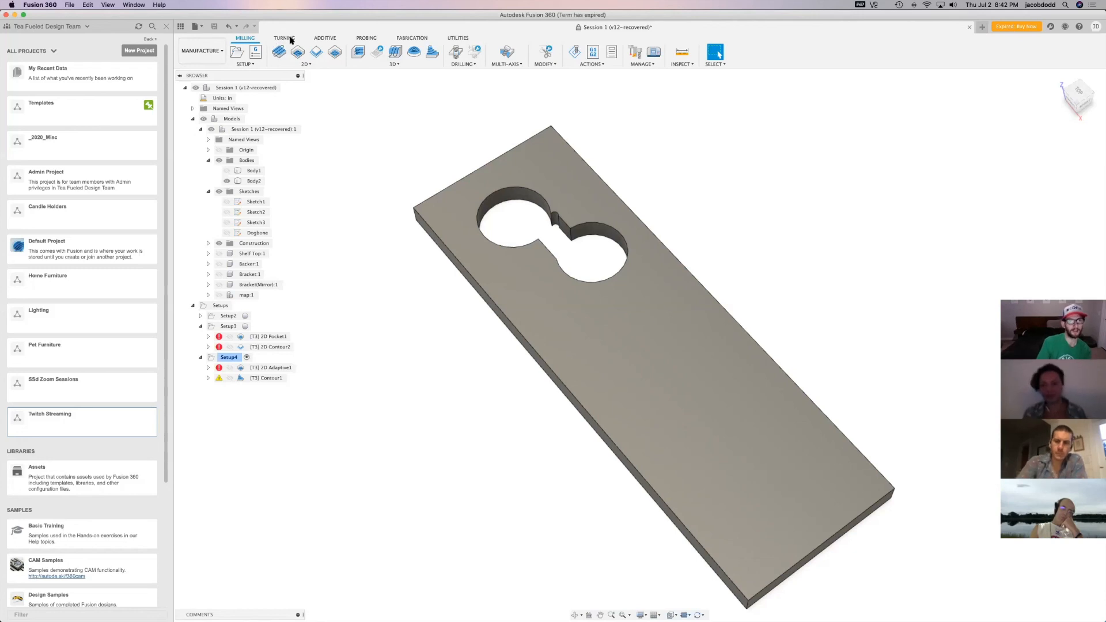
Look through the Additive, Probing, Fabrication and Utilities tool sets of the Manufacture workspace and return to the Milling tools
left_click(325, 38)
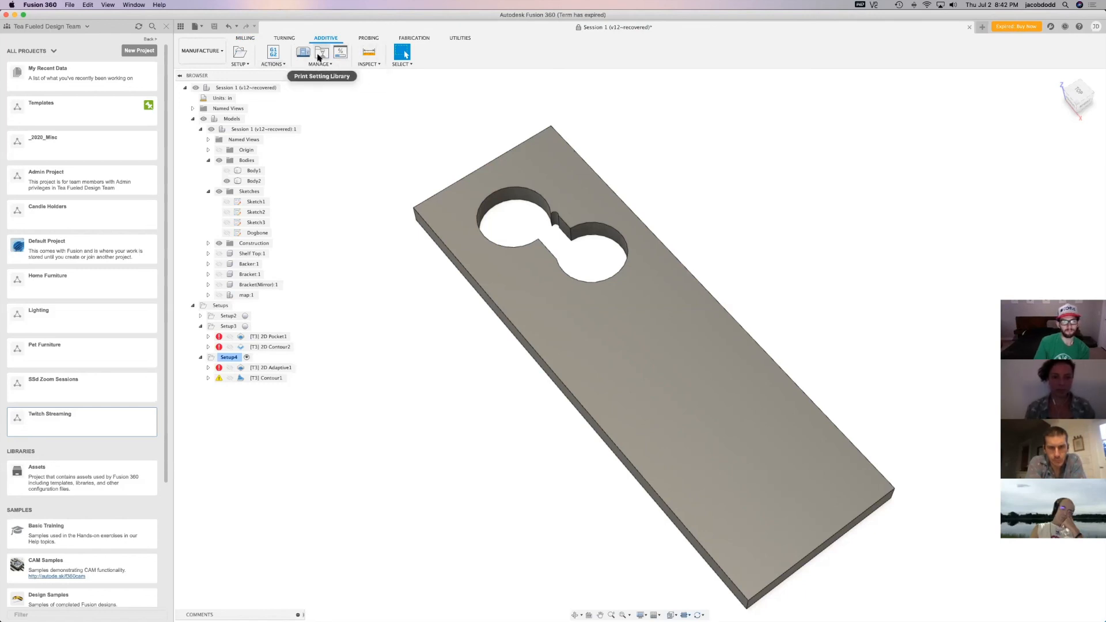
left_click(367, 38)
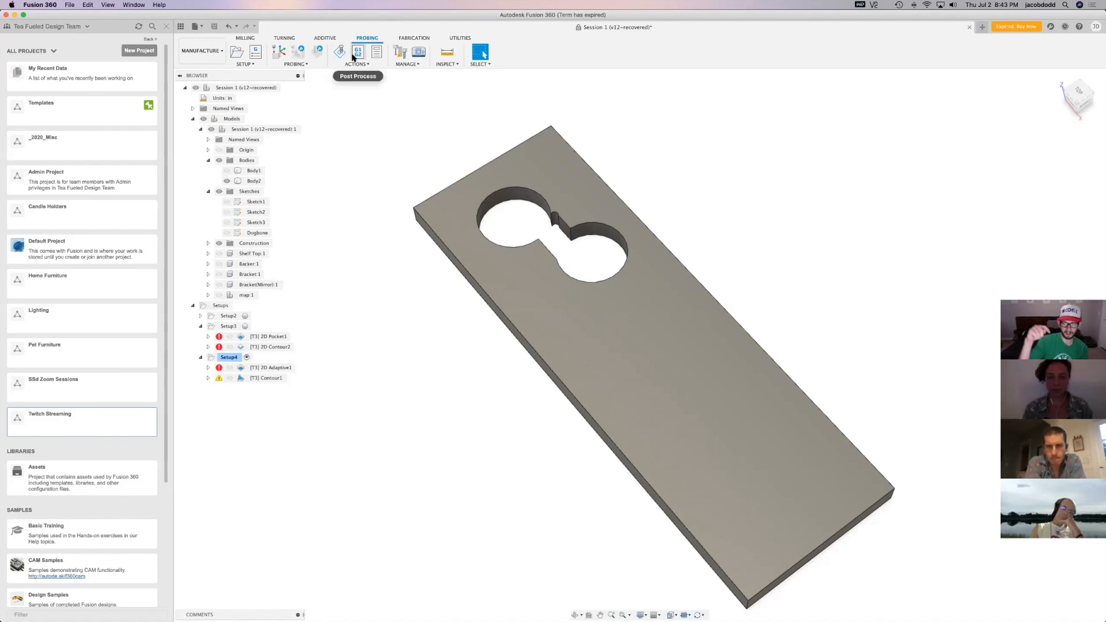
left_click(407, 39)
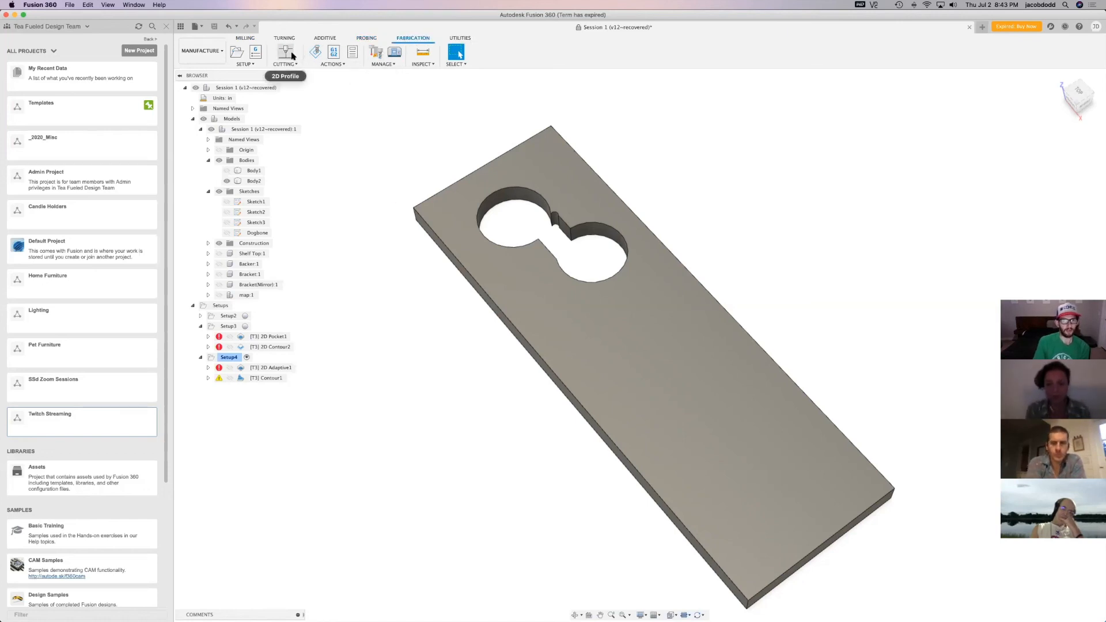
left_click(322, 65)
left_click(375, 64)
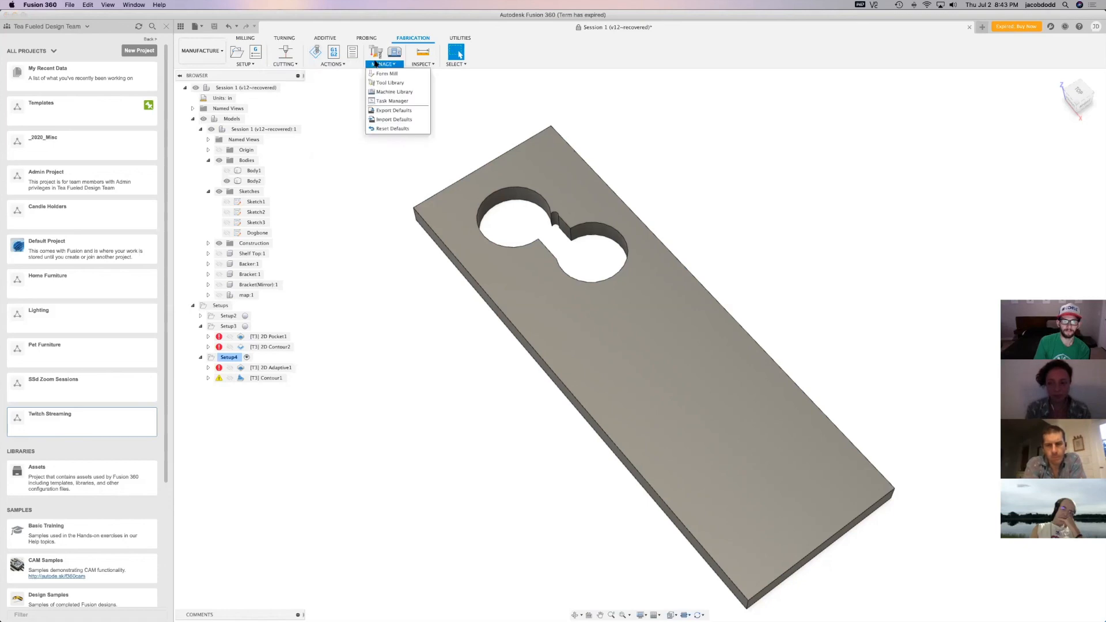
left_click(460, 38)
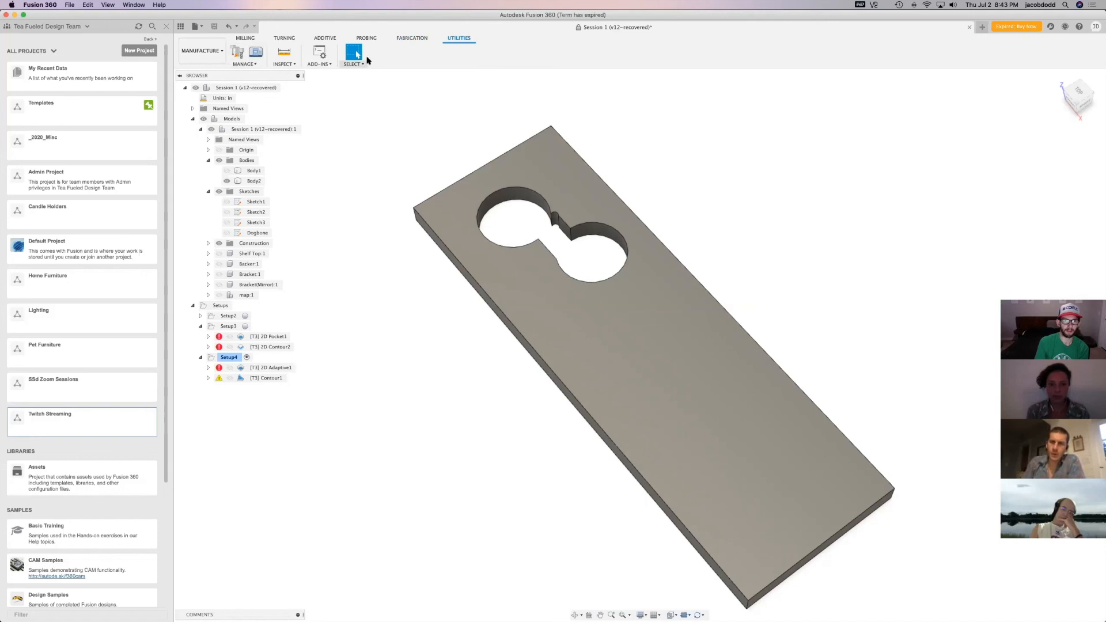
left_click(248, 38)
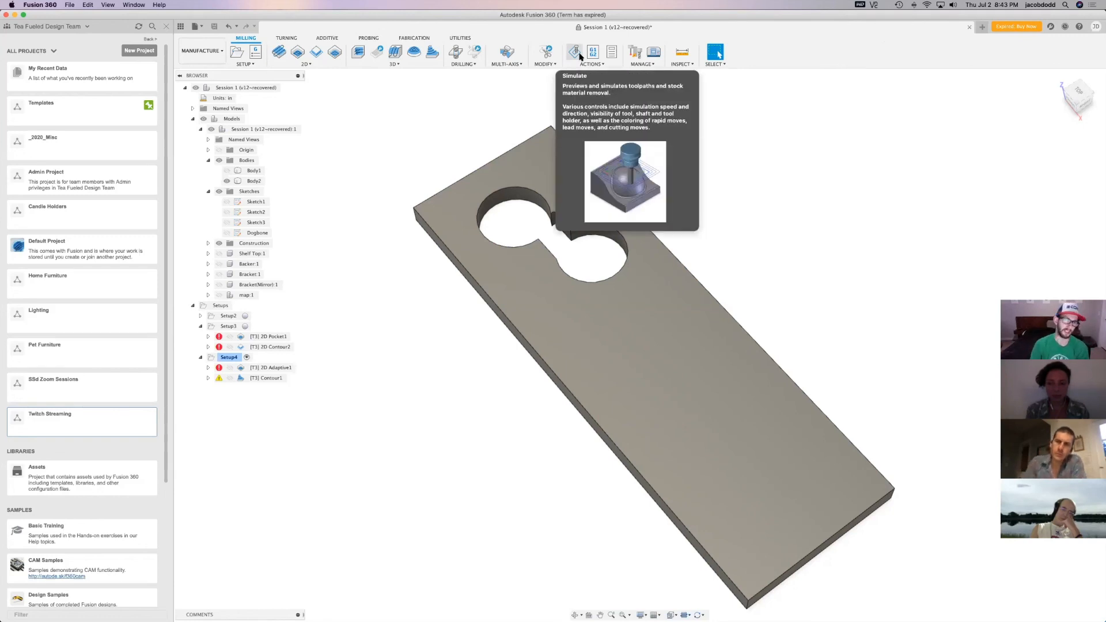
Switch to the Design workspace and try to sketch a rectangle on the plate with the double-circle opening
left_click_drag(1072, 97, 1078, 68)
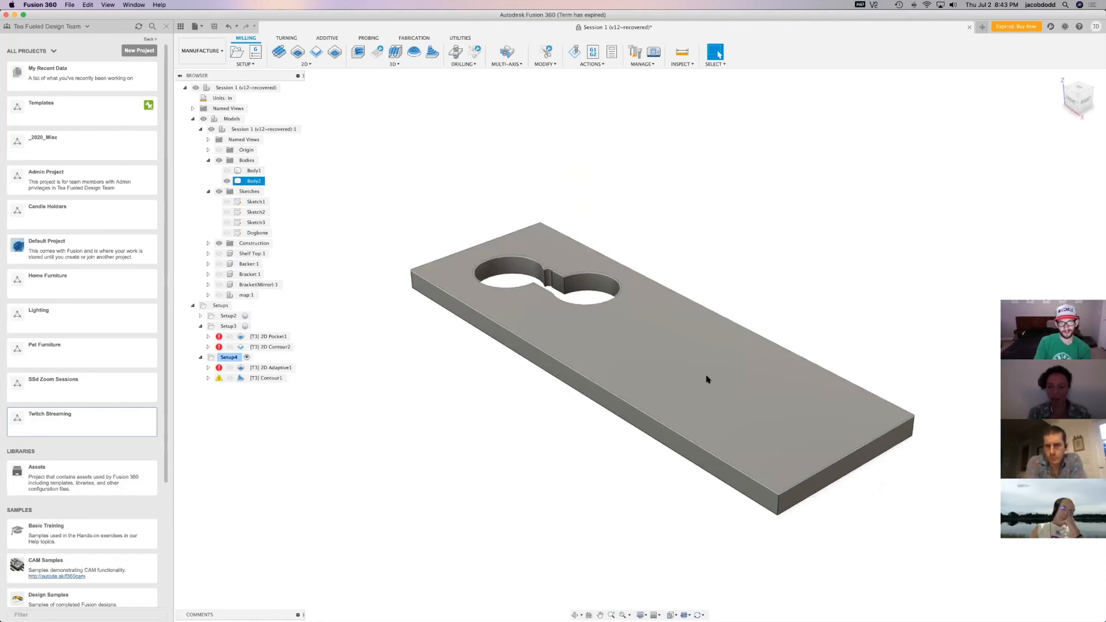
left_click(219, 53)
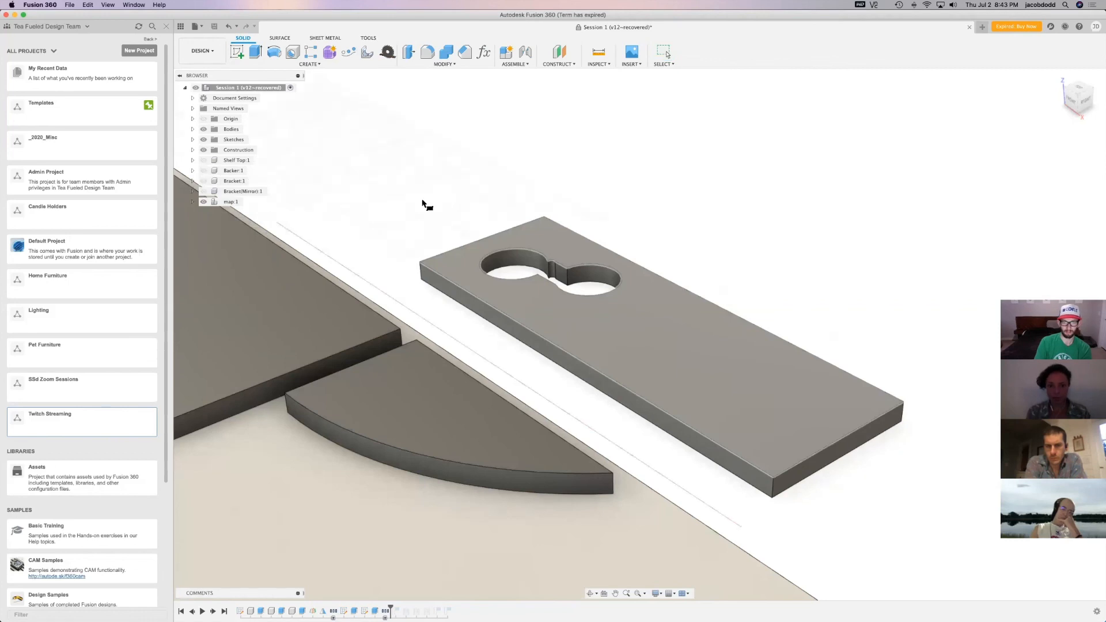
left_click(637, 364)
left_click(462, 223)
left_click(625, 327)
left_click(806, 52)
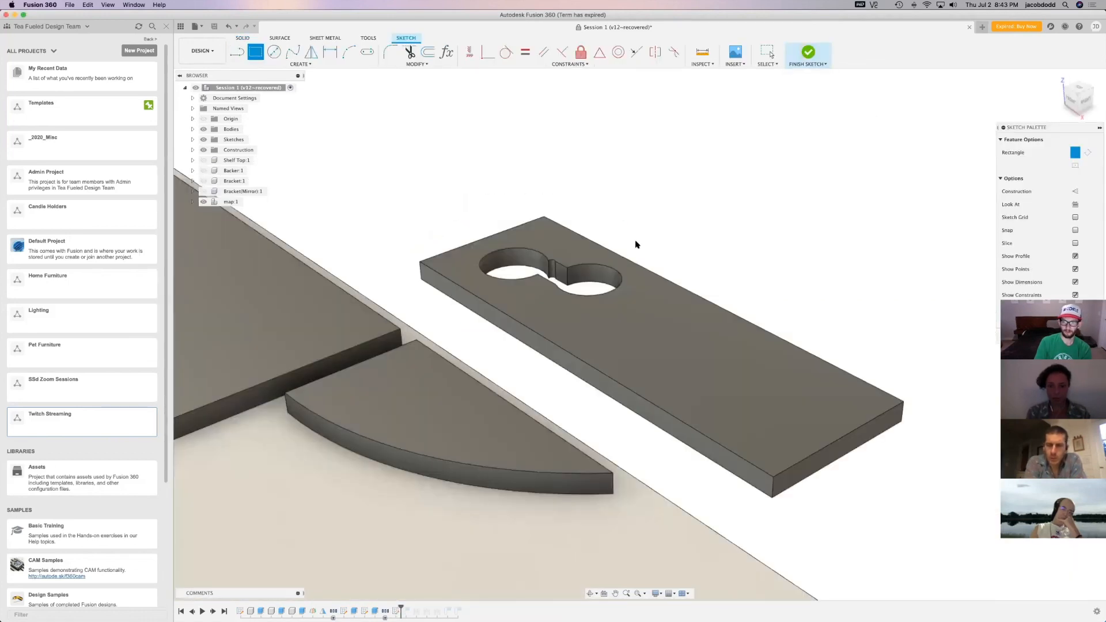
scroll(887, 506, "down", 5)
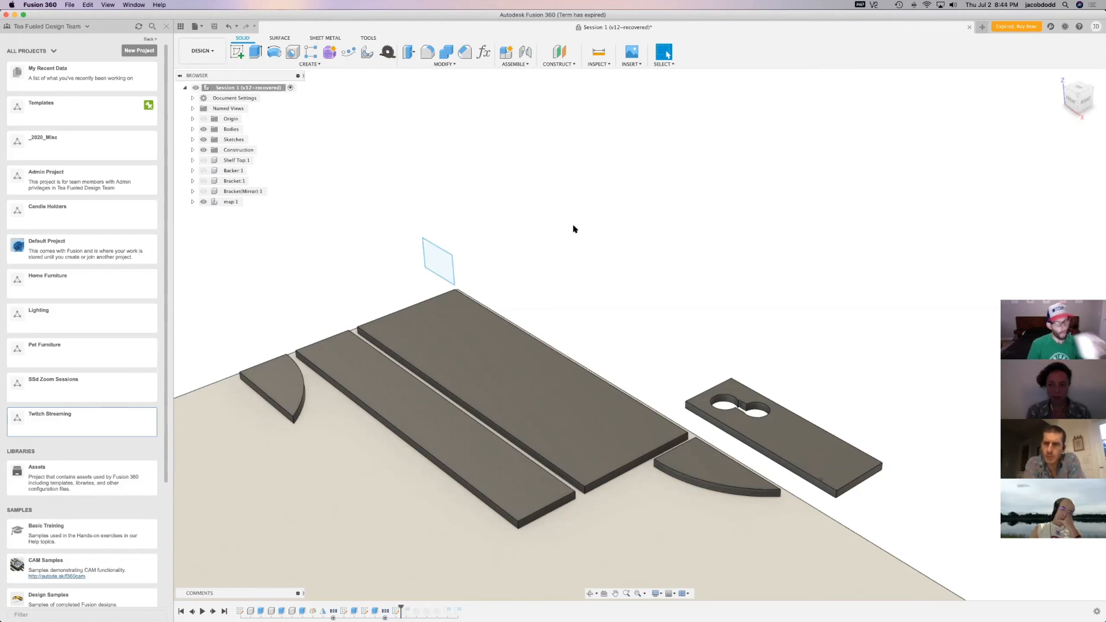
Start a sketch on the horizontal origin plane and draw two overlapping rectangles beyond the stock sheet's corner
left_click(238, 52)
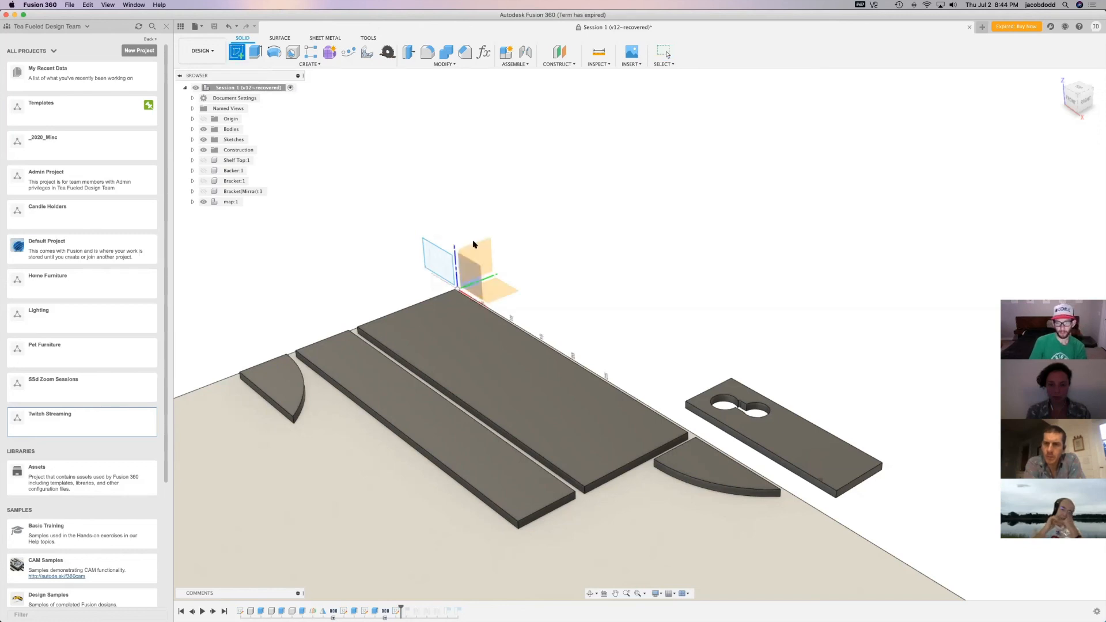
left_click(507, 293)
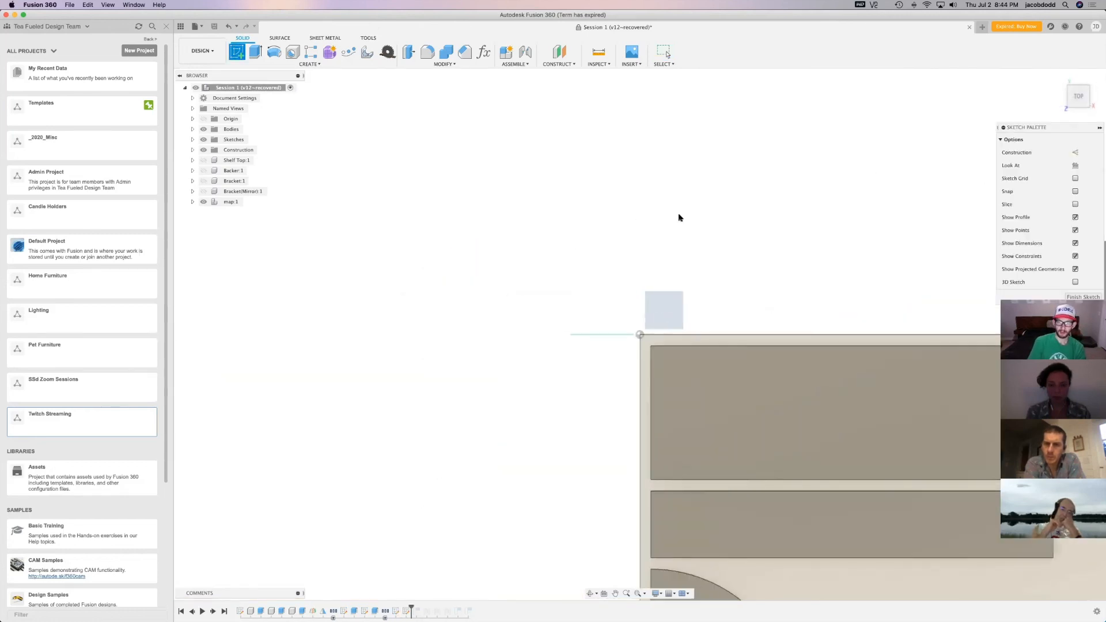
key("r")
left_click(605, 153)
left_click(667, 267)
left_click(716, 111)
left_click(641, 223)
left_click(690, 294)
left_click(685, 273)
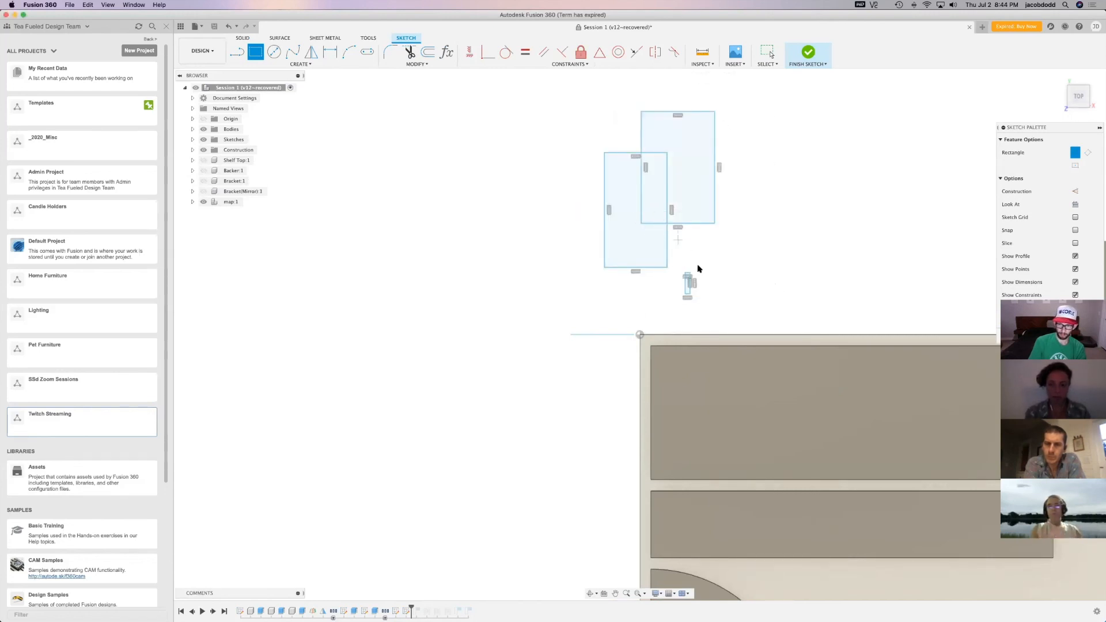
key("super+z")
Draw a third, narrower rectangle overlapping the other two and place a 0.25 in diameter circle in the area where all three overlap
left_click(691, 293)
left_click(648, 172)
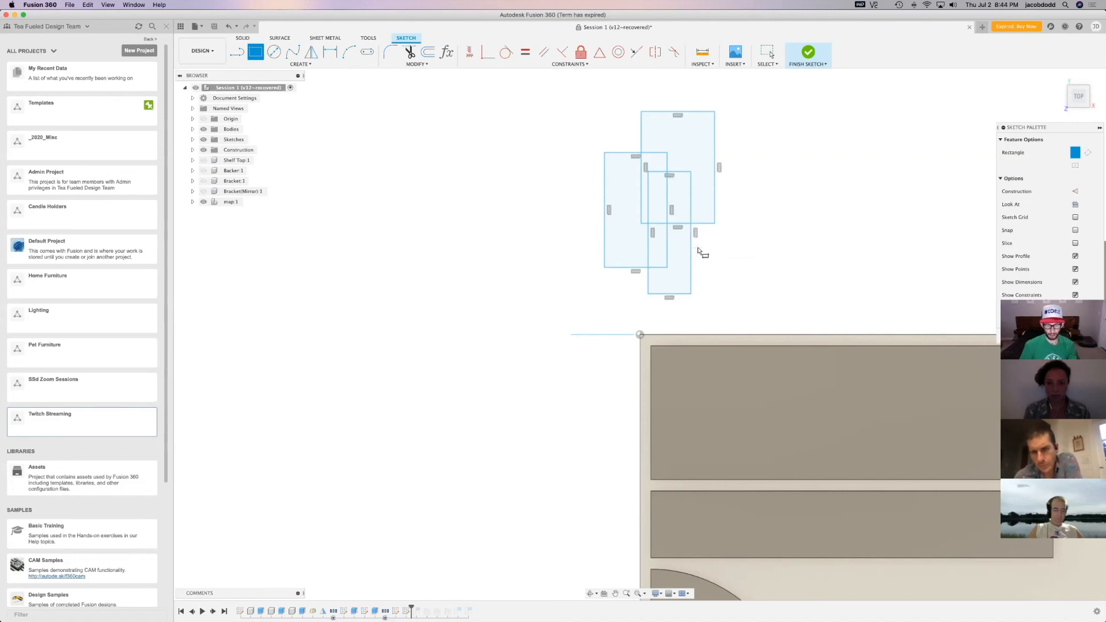
key("c")
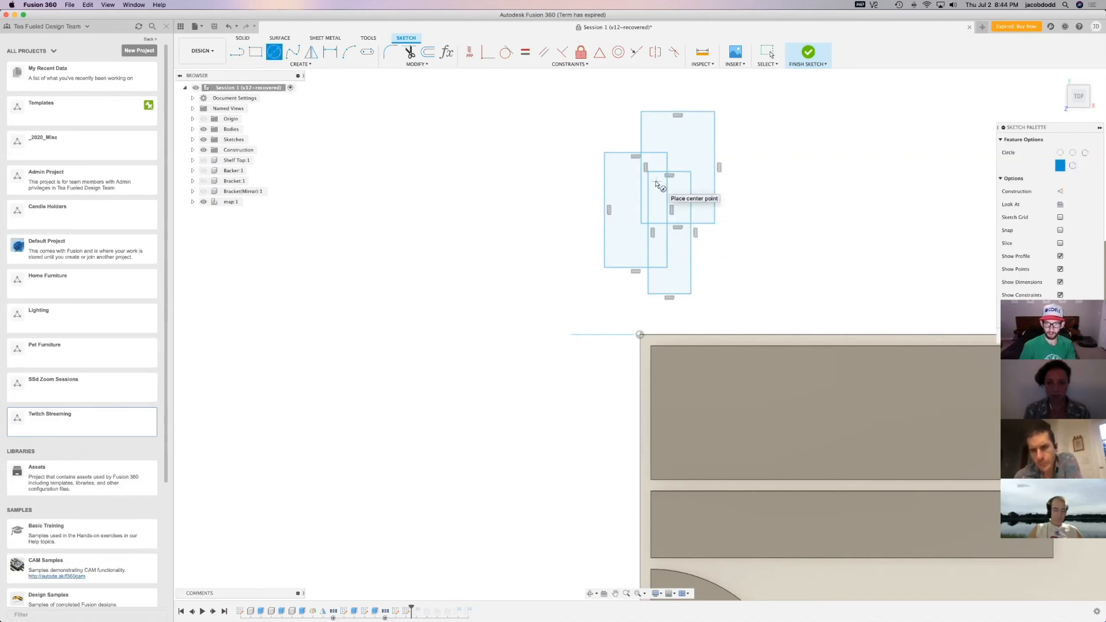
left_click(657, 182)
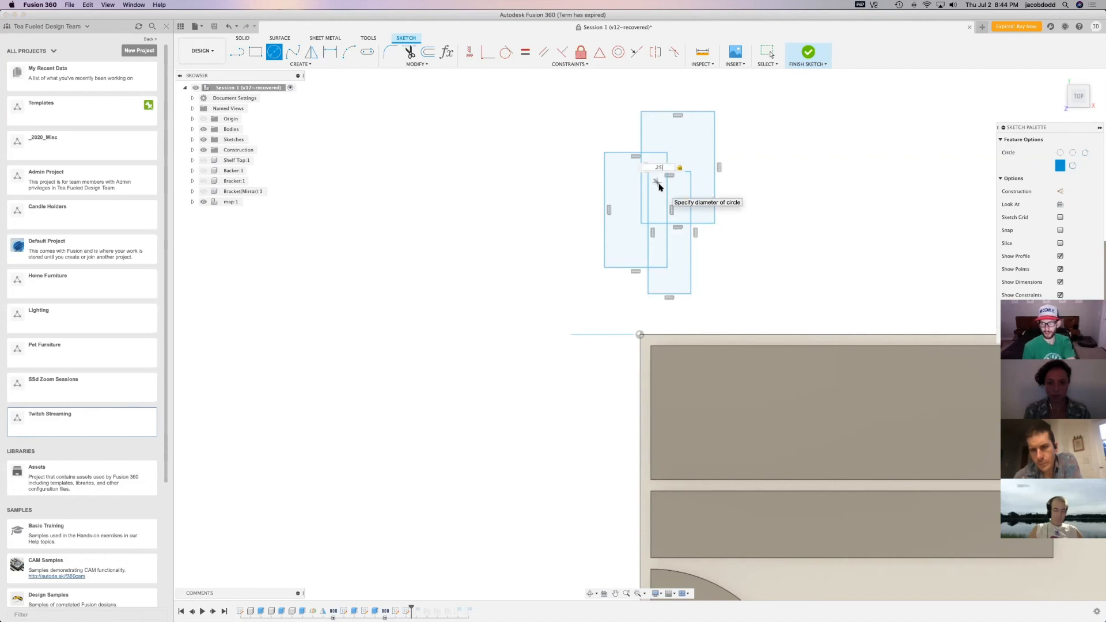
key("Return")
key("Escape")
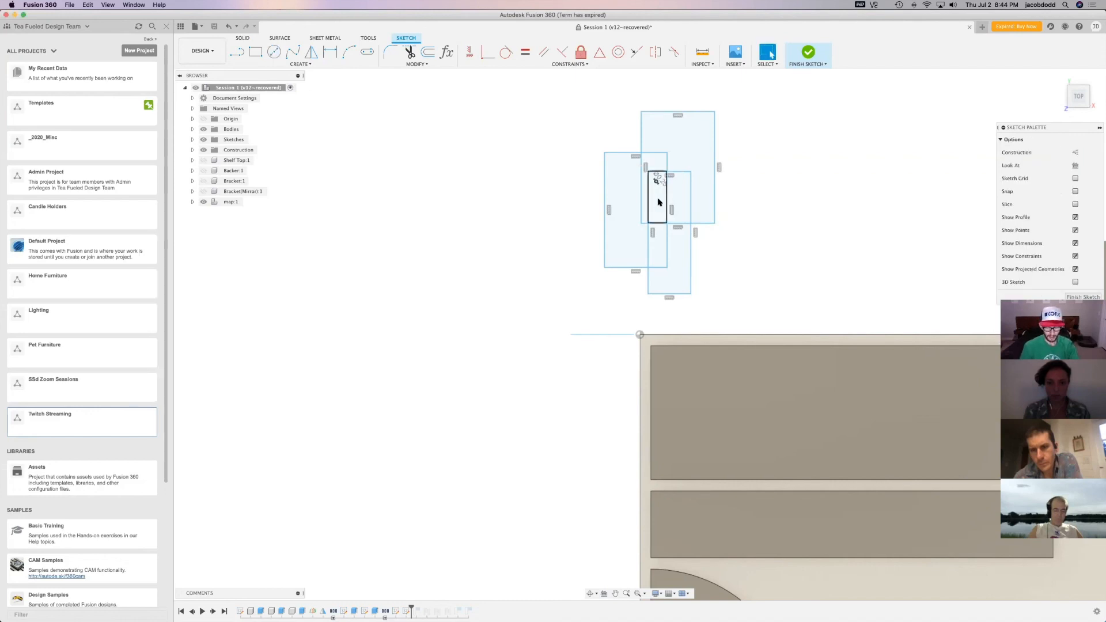
Add a second 0.25 in diameter circle below the first one, inside the area where the three rectangles overlap
key("c")
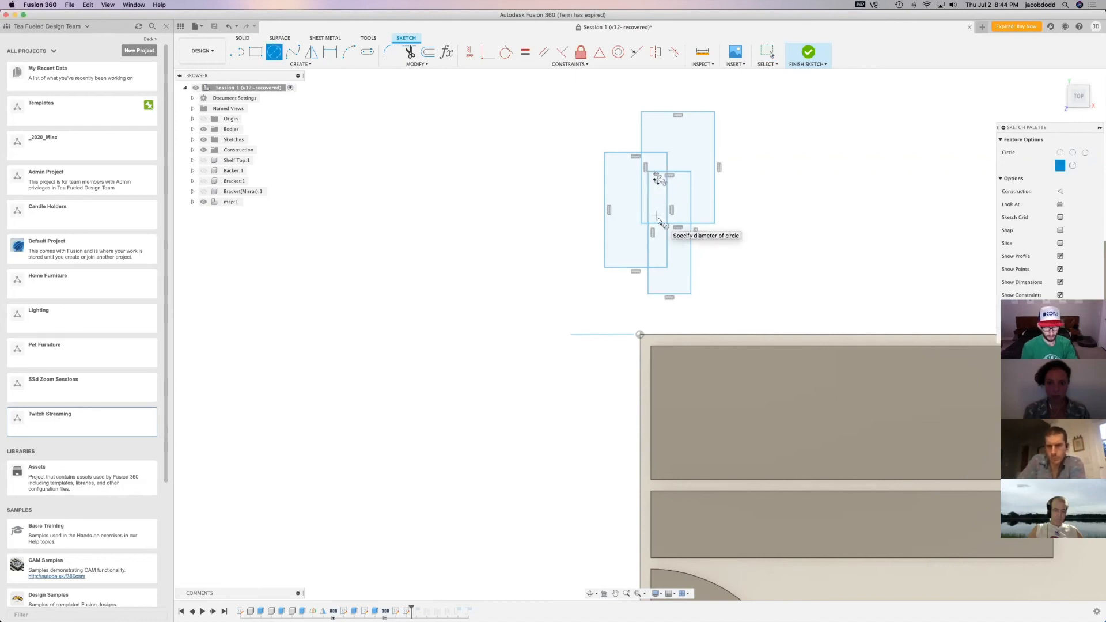
key("Escape")
scroll(657, 219, "up", 5)
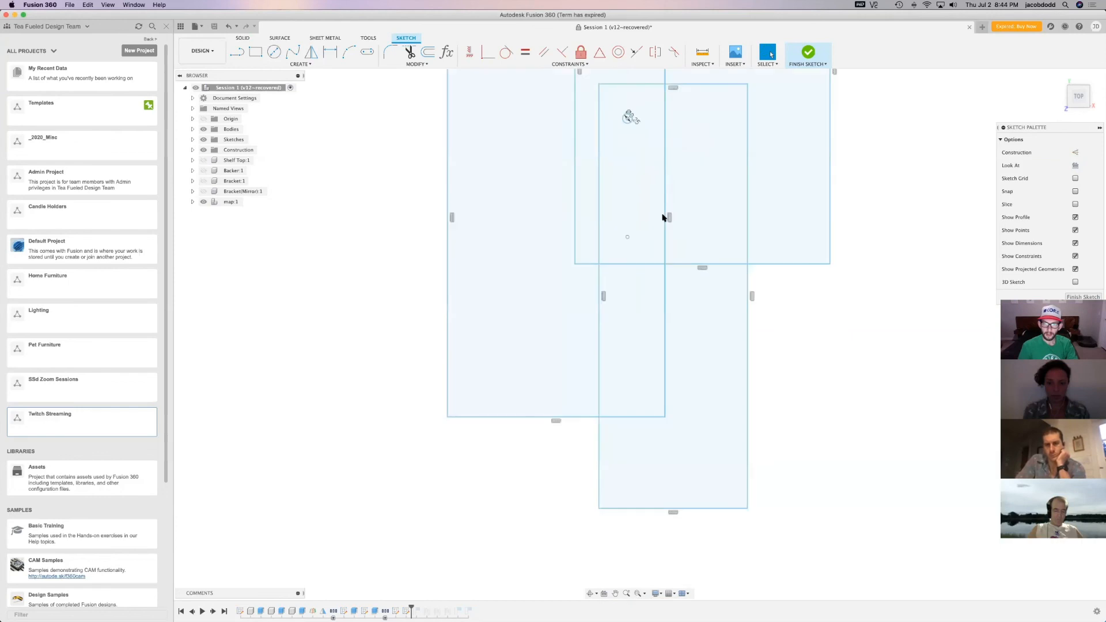
scroll(624, 245, "up", 5)
scroll(621, 249, "down", 6)
key("c")
left_click(622, 249)
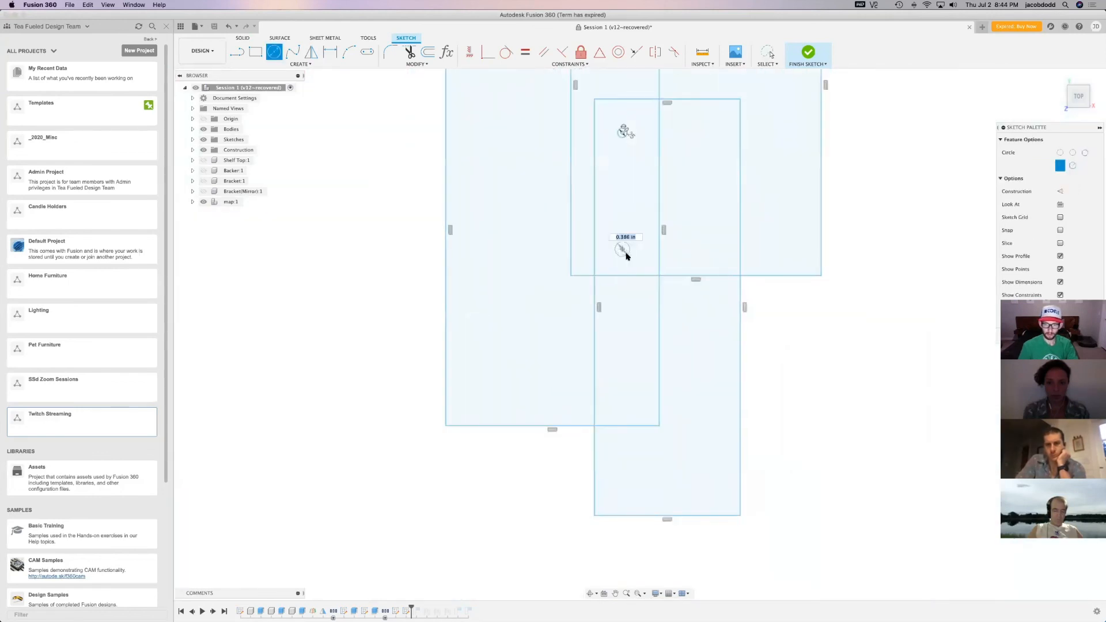
type(".25")
key("Return")
key("Escape")
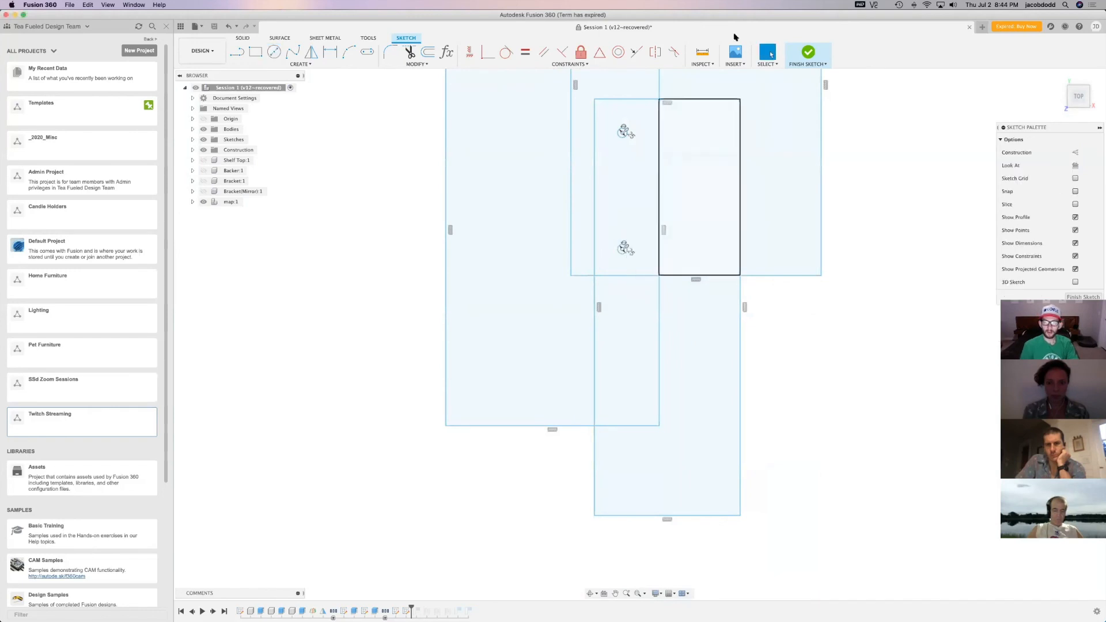
Extrude the regions of the narrow rectangle 0.25 in as a new body, leaving out the two circles
key("e")
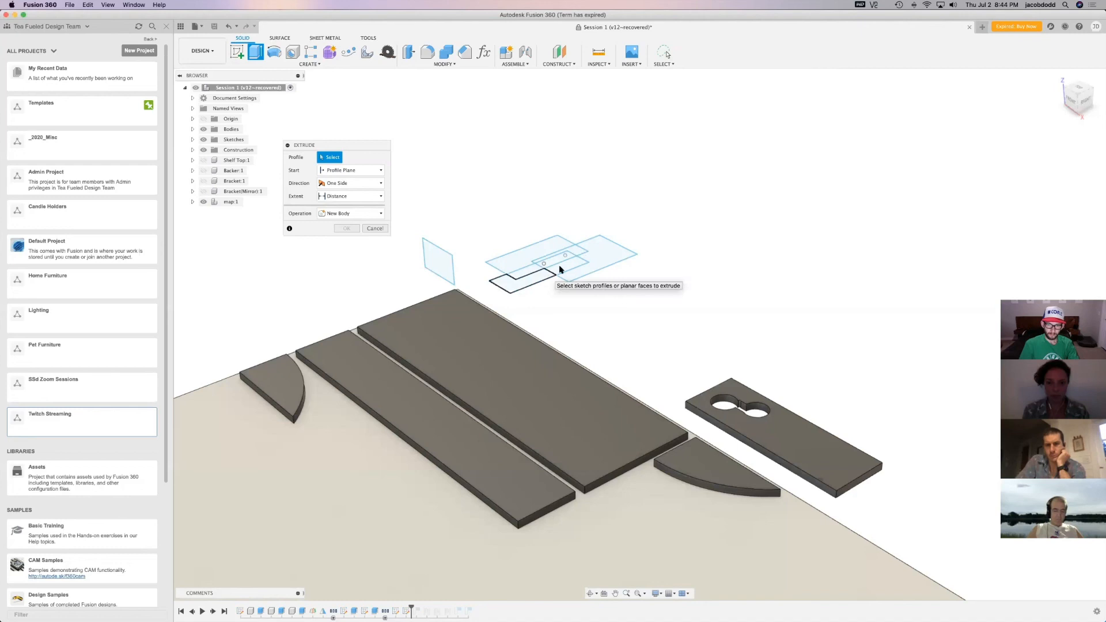
left_click(522, 280)
left_click(556, 262)
left_click(522, 272)
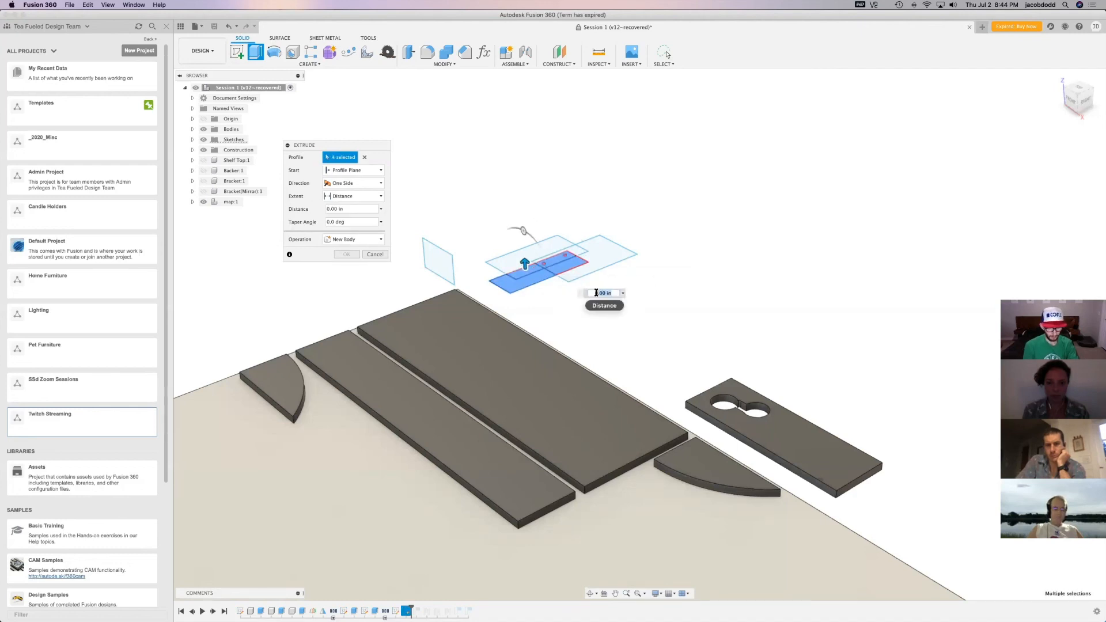
type(".25")
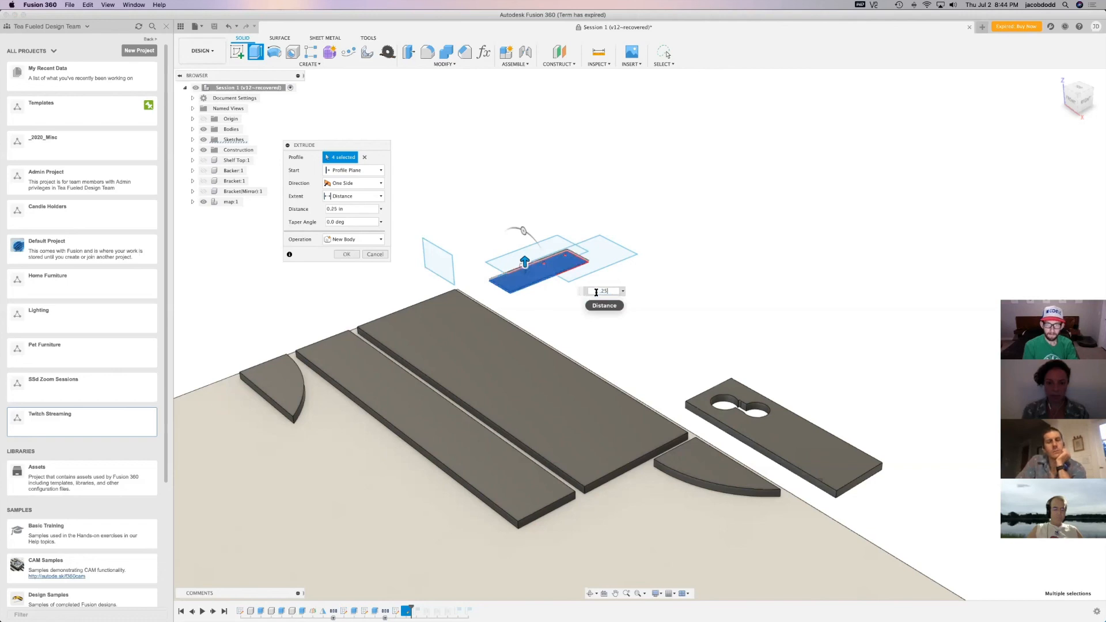
key("Return")
key("e")
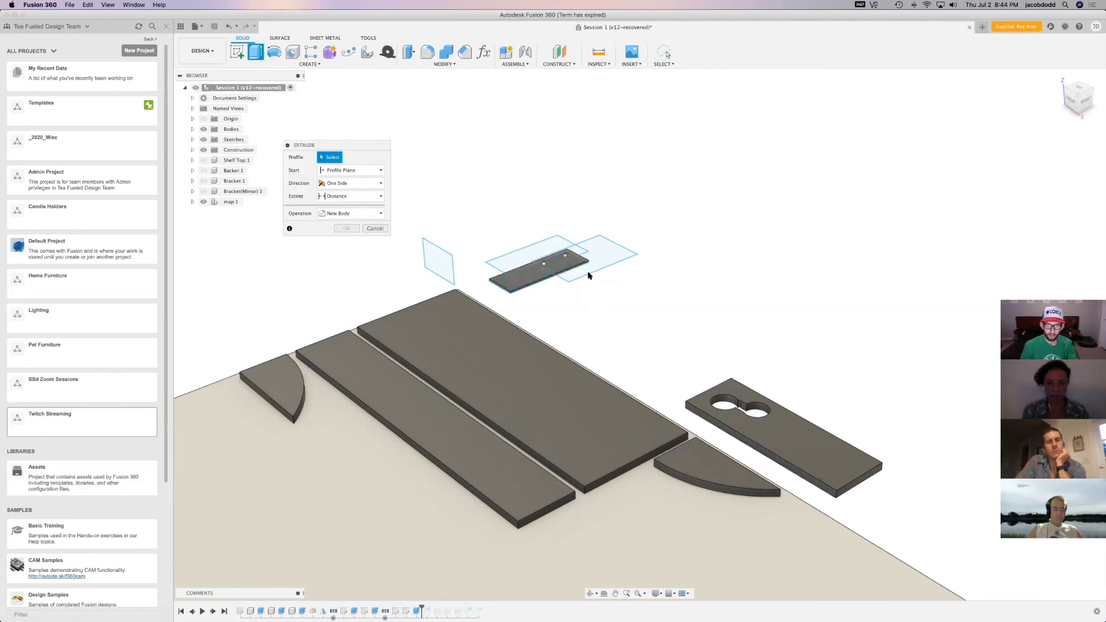
left_click(579, 252)
left_click(568, 256)
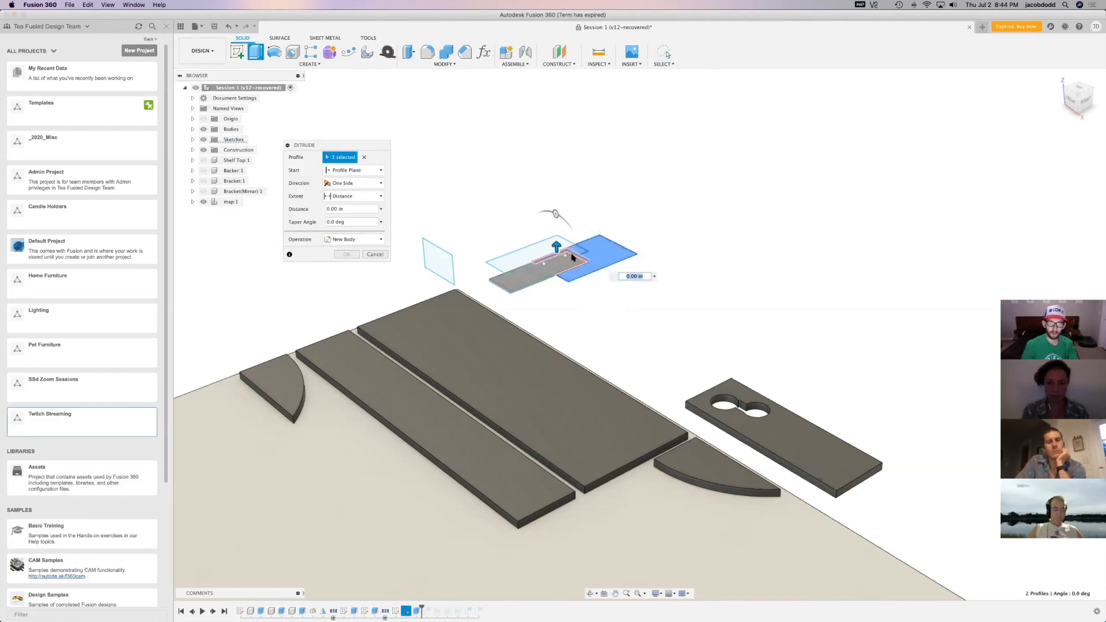
left_click(562, 260)
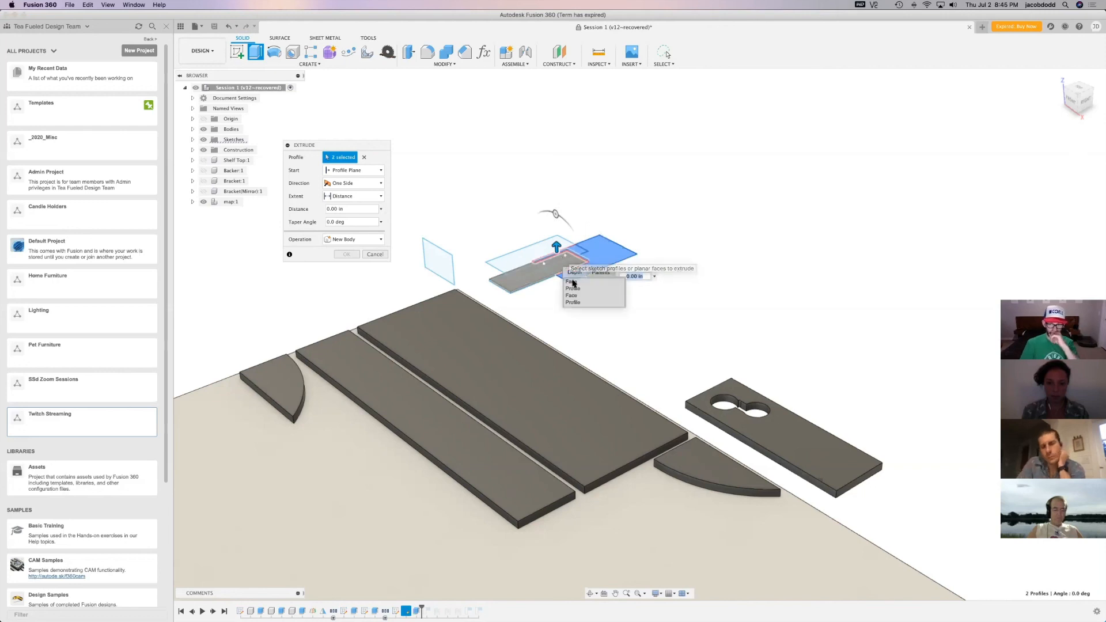
left_click(552, 269)
left_click(552, 269)
left_click(598, 299)
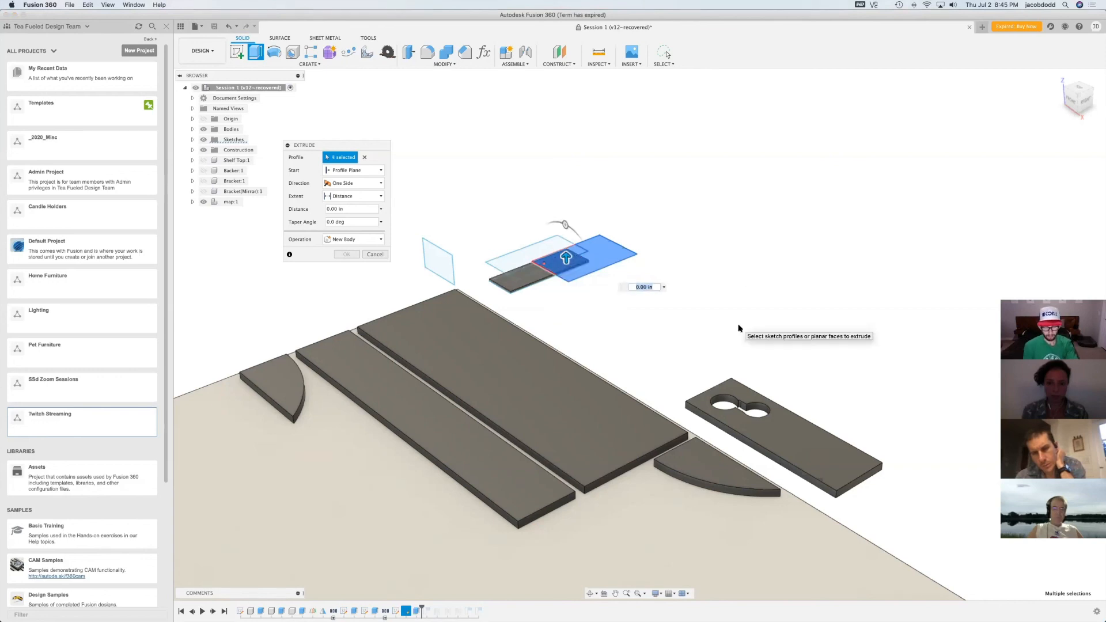
key("Return")
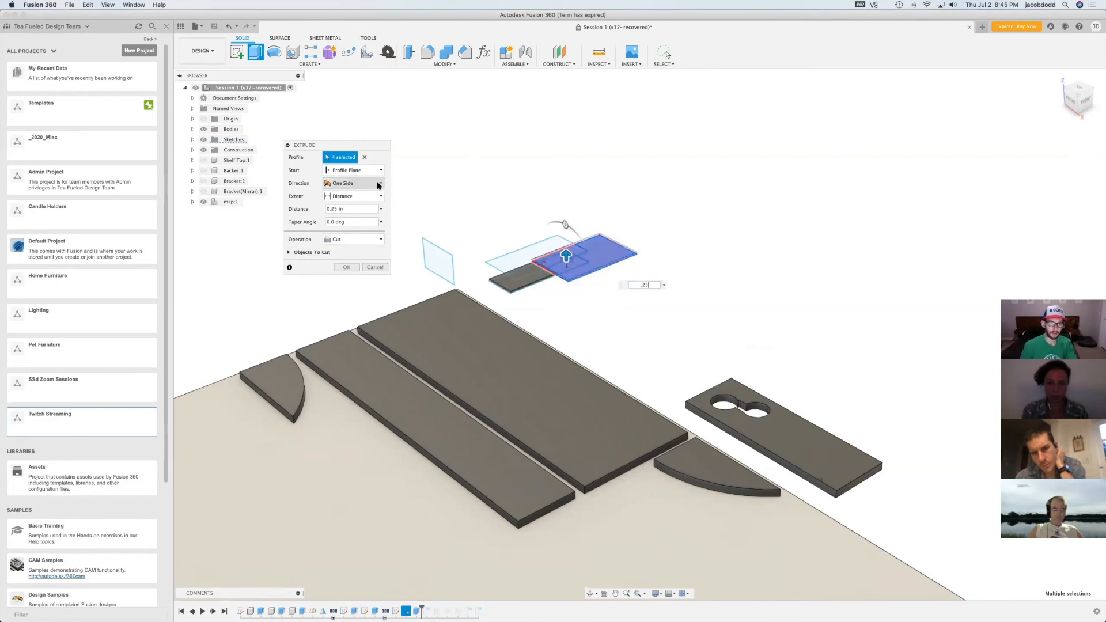
left_click(381, 170)
left_click(351, 195)
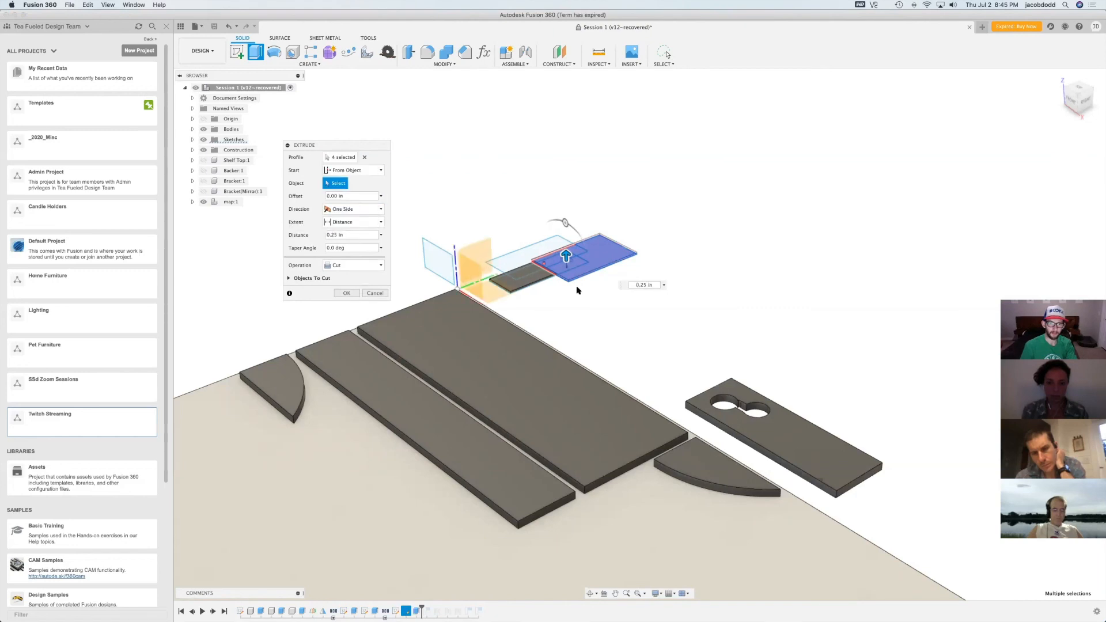
left_click(375, 293)
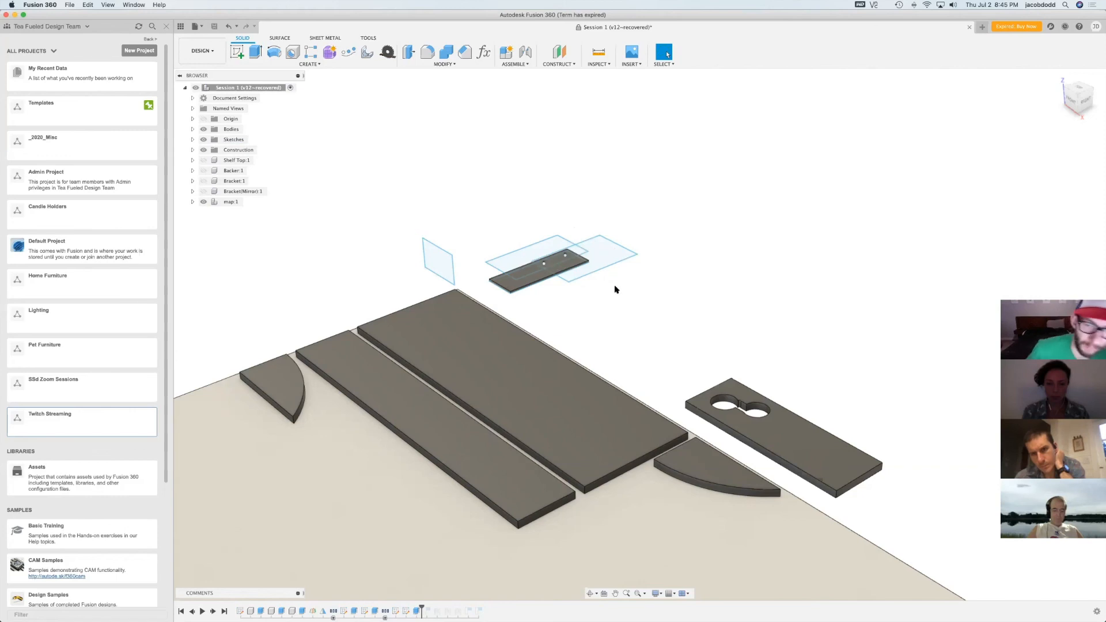
Extrude the wider rectangle overlapping the narrow plate 0.25 in as a new body, including the overlap regions but leaving out the two circles
key("e")
left_click(574, 267)
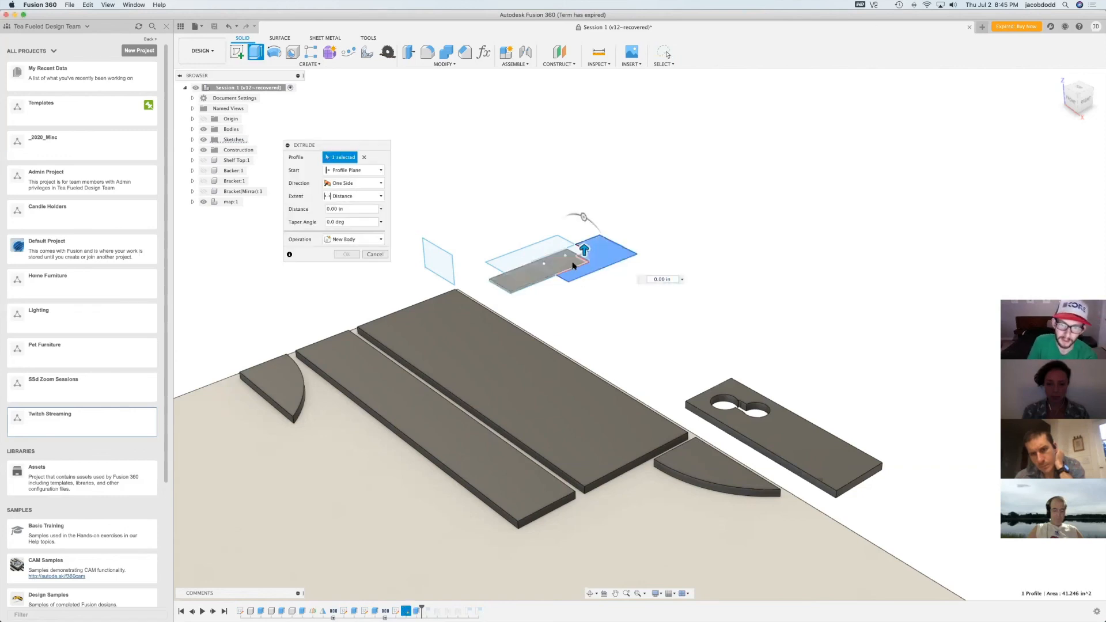
left_click(574, 266)
left_click(592, 295)
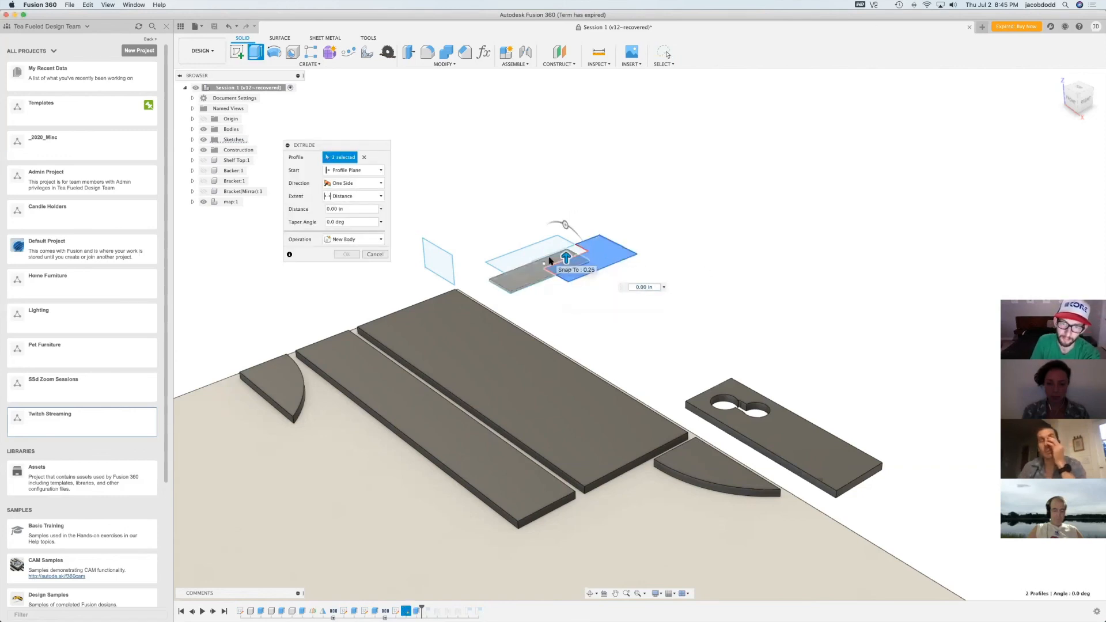
left_click(550, 261)
left_click(564, 294)
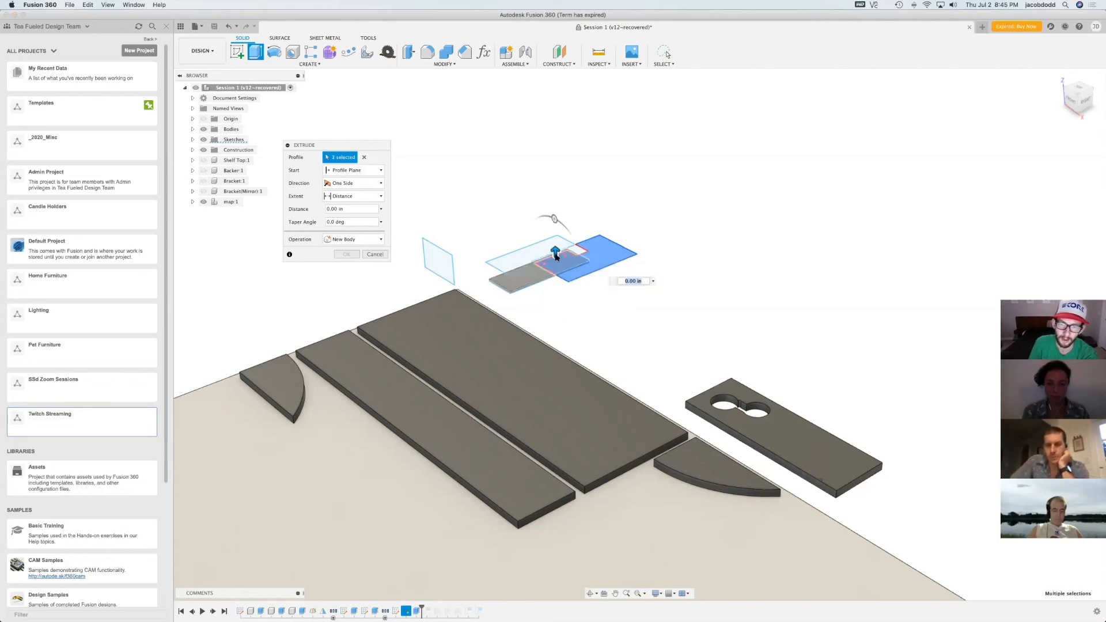
left_click_drag(556, 253, 555, 252)
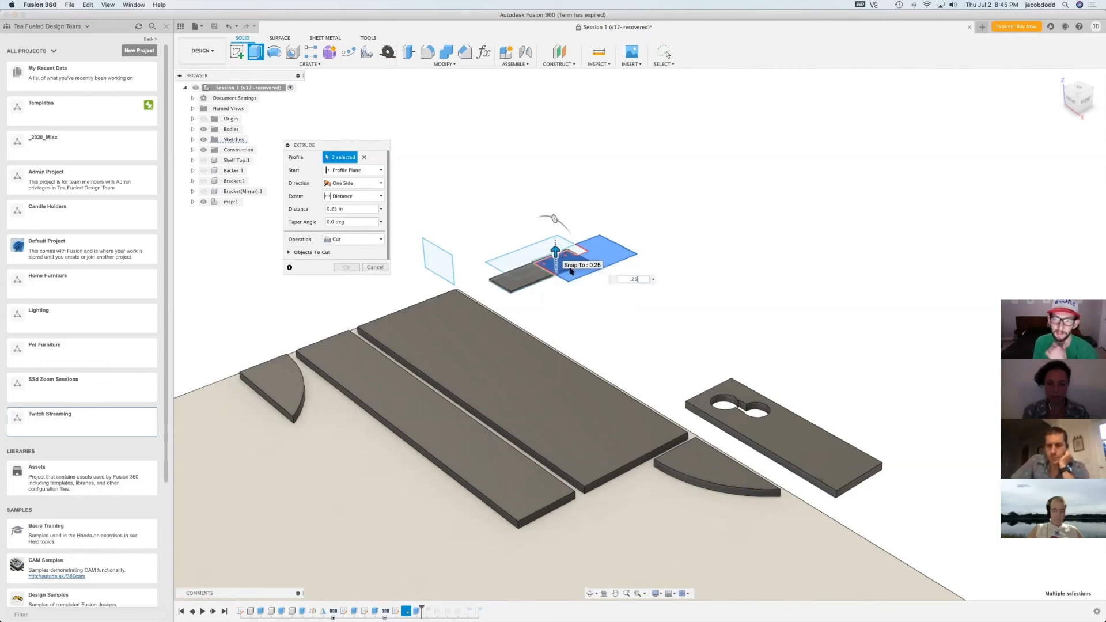
left_click(354, 239)
left_click(363, 277)
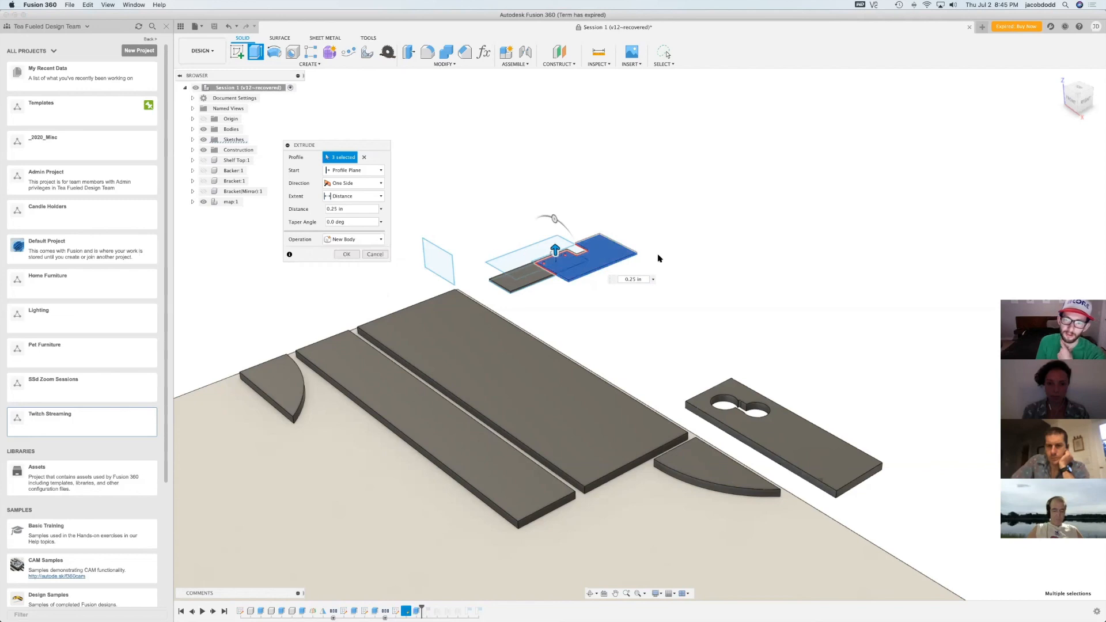
left_click(573, 252)
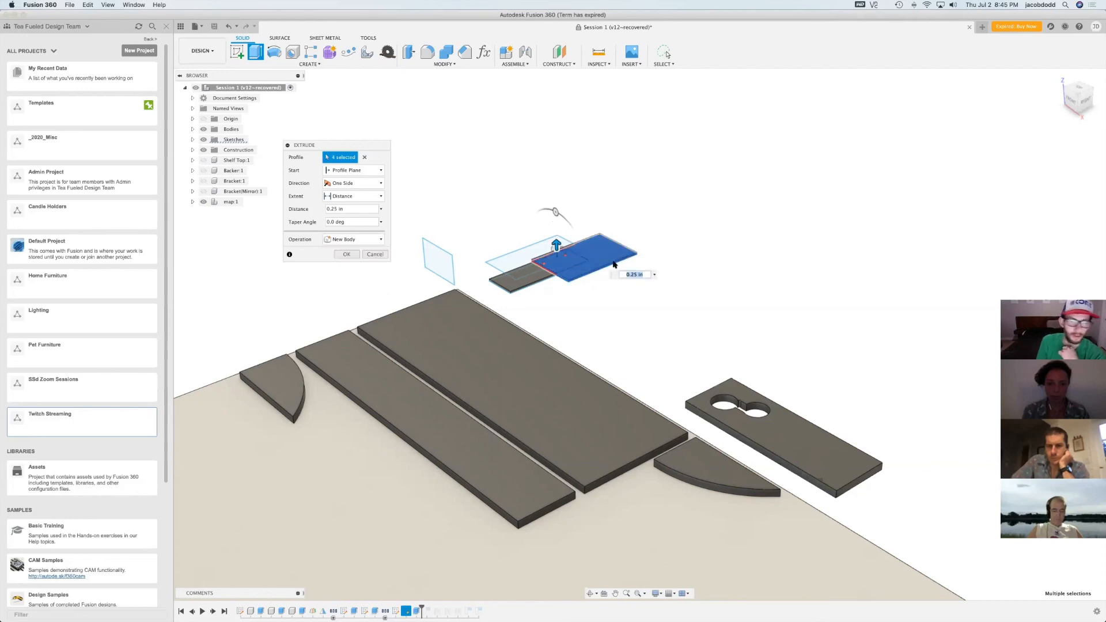
left_click(355, 255)
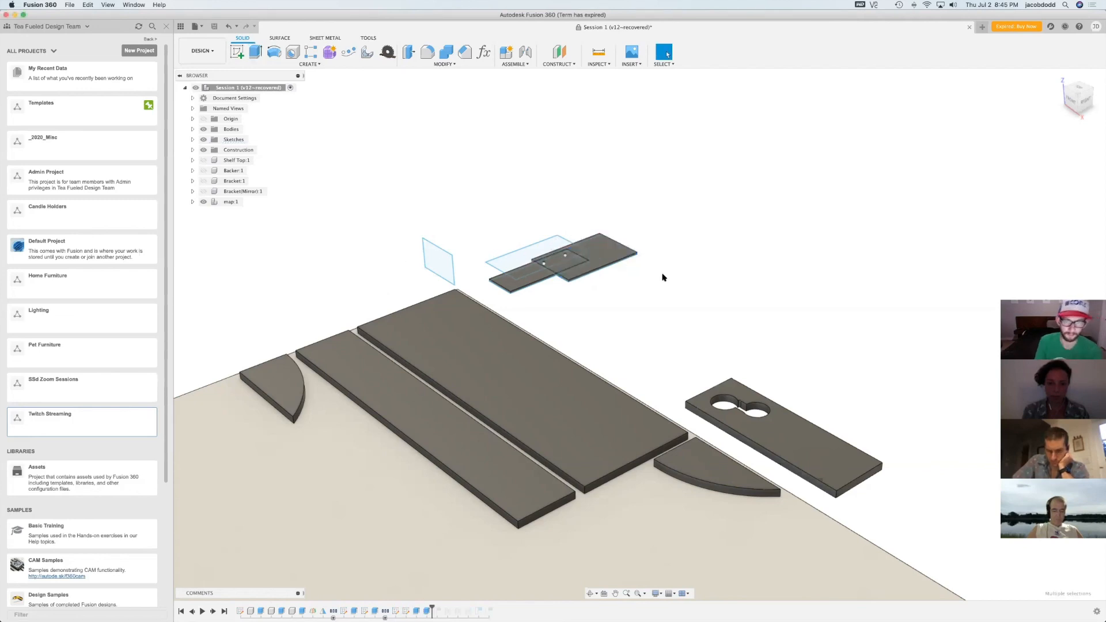
Hide the sketch containing the overlapping rectangles and circles
key("e")
key("Escape")
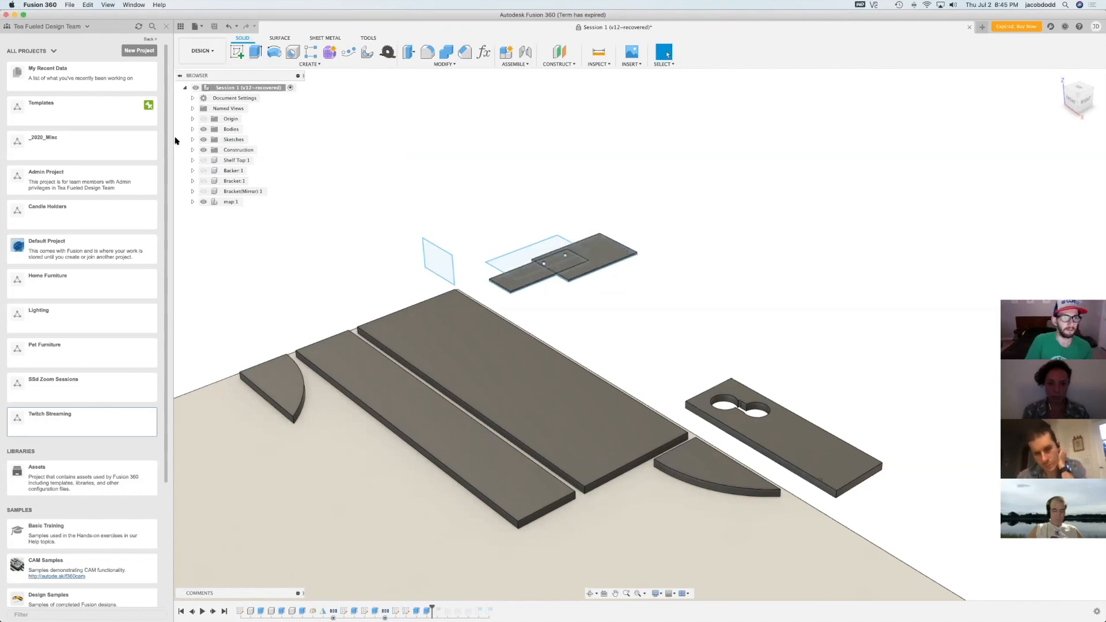
left_click(193, 139)
left_click(211, 202)
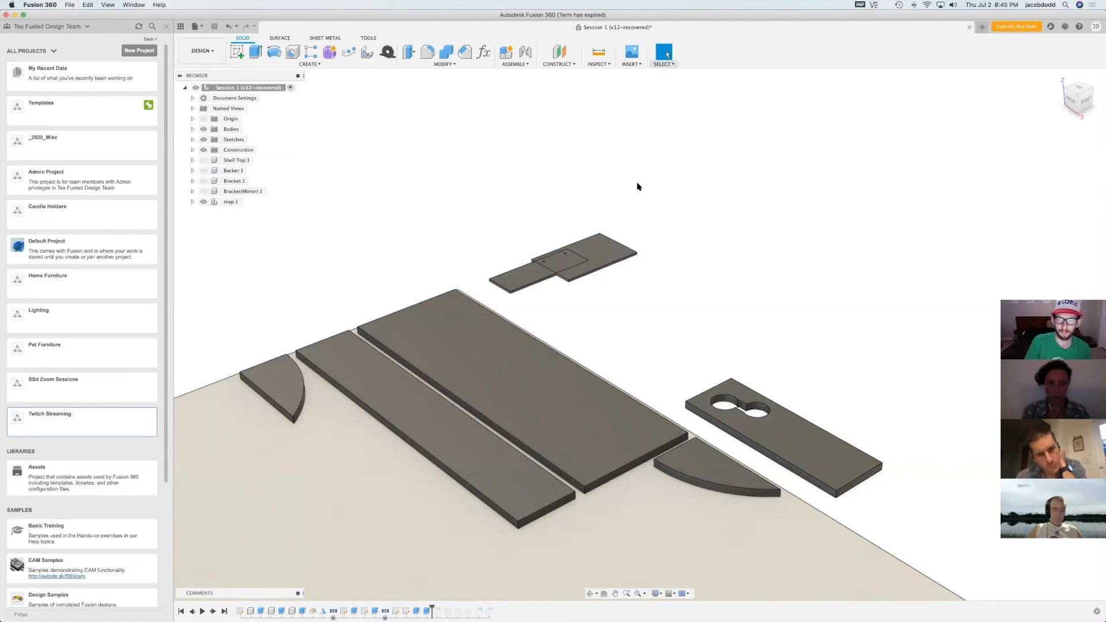
Move the wider plate along one horizontal axis until it sits clear of the narrow plate
key("m")
left_click(606, 242)
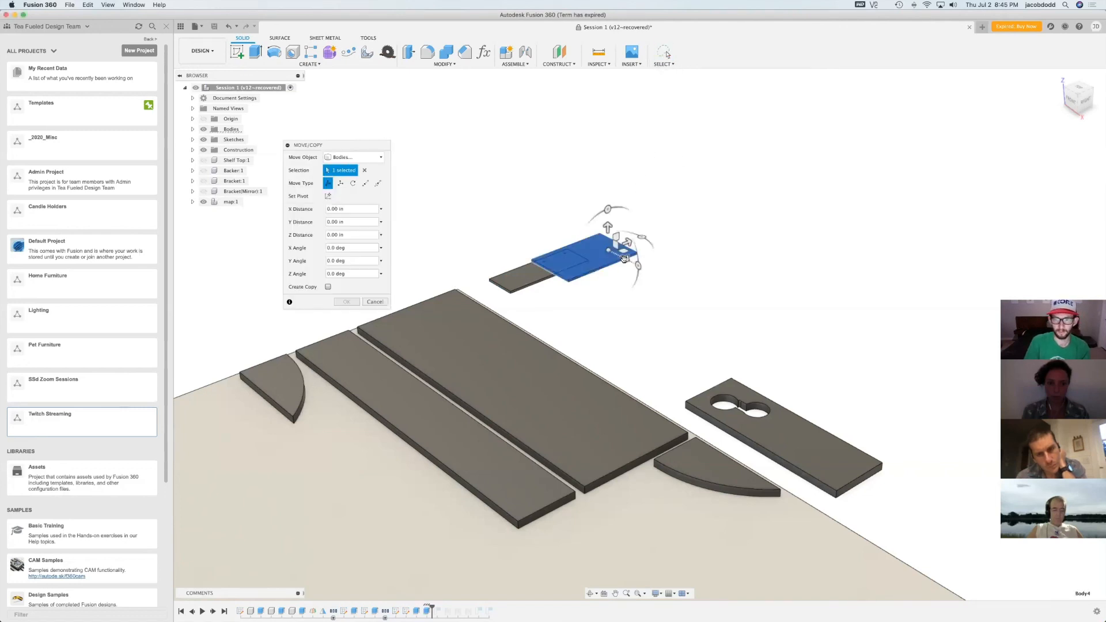
left_click_drag(627, 259, 677, 284)
key("Return")
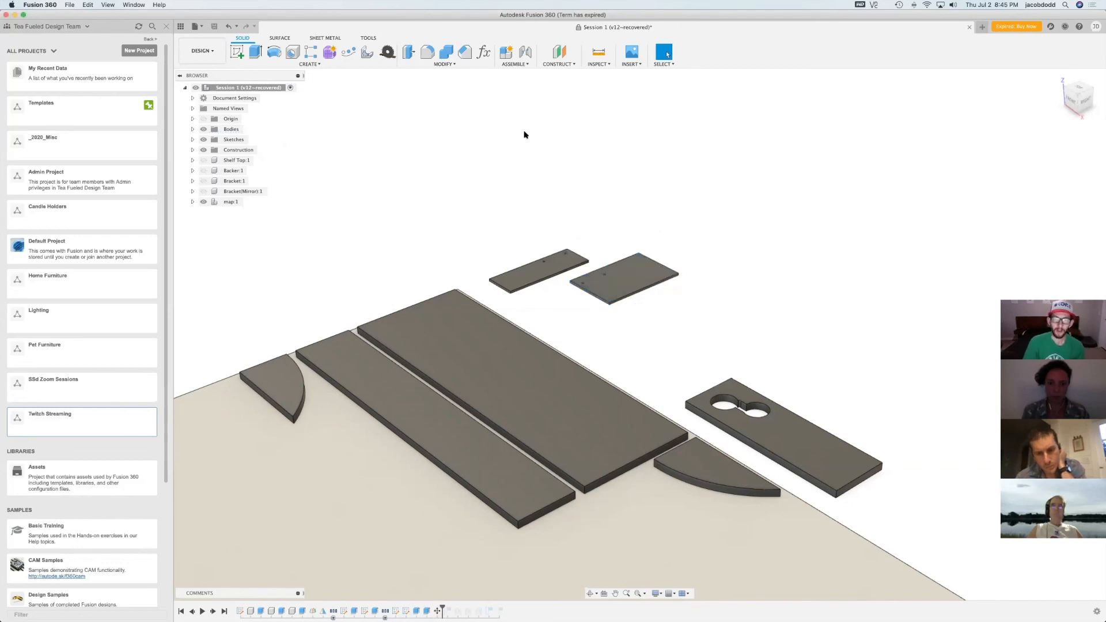
Switch to the Manufacture workspace and hide Body2, the plate with the two joined round cutouts
left_click(196, 52)
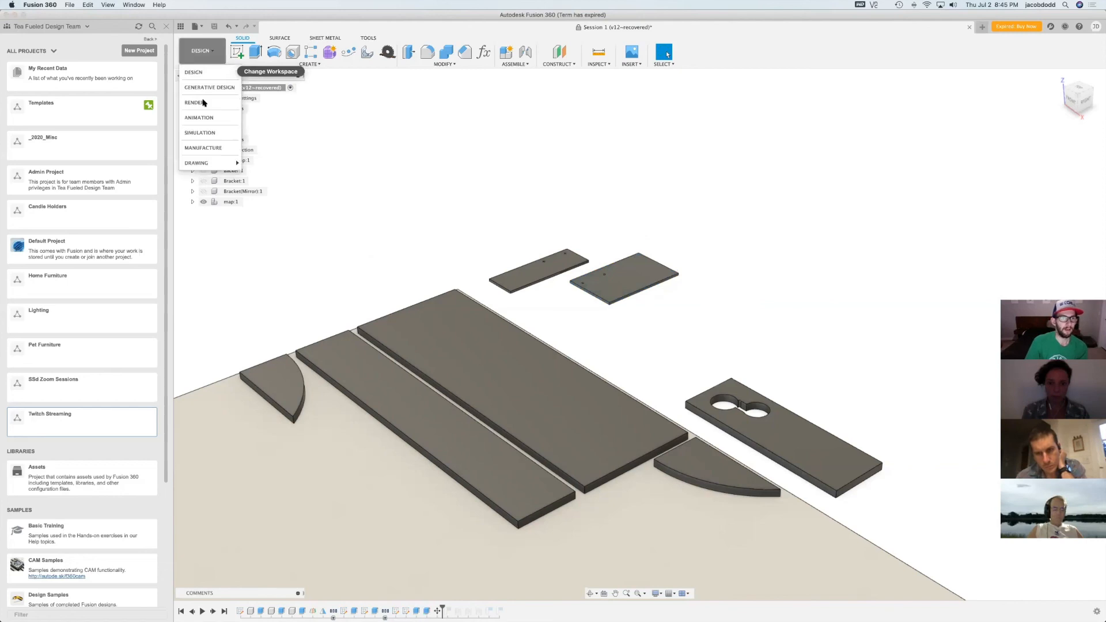
left_click(217, 148)
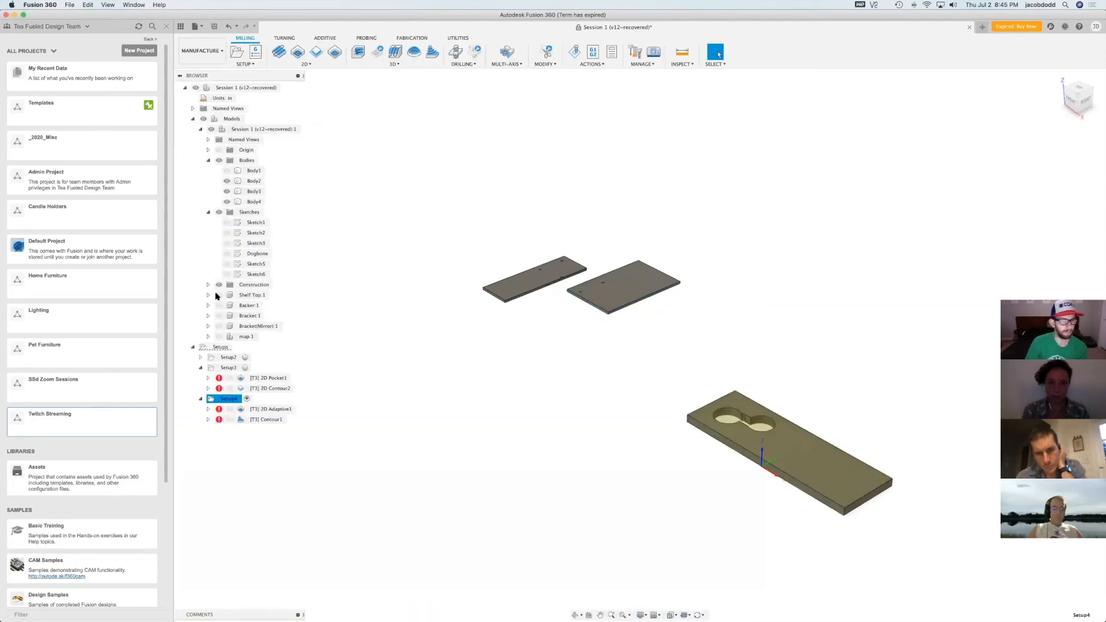
left_click(227, 181)
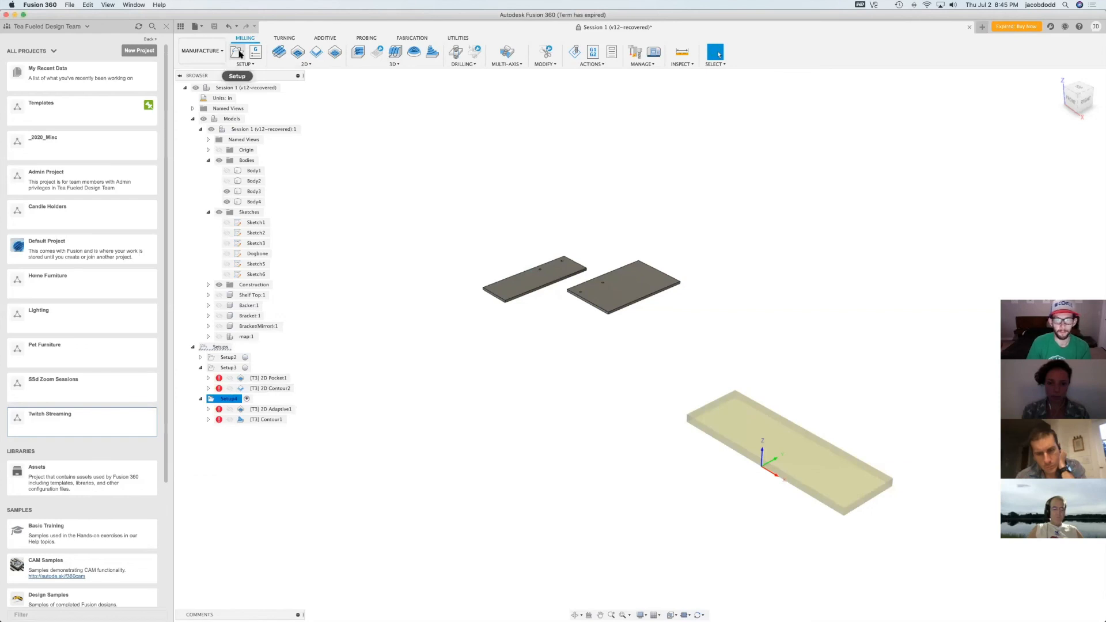
Create a milling setup that uses the two small drilled plates, Body3 and Body4, as its model
left_click(238, 52)
left_click(433, 349)
left_click(536, 279)
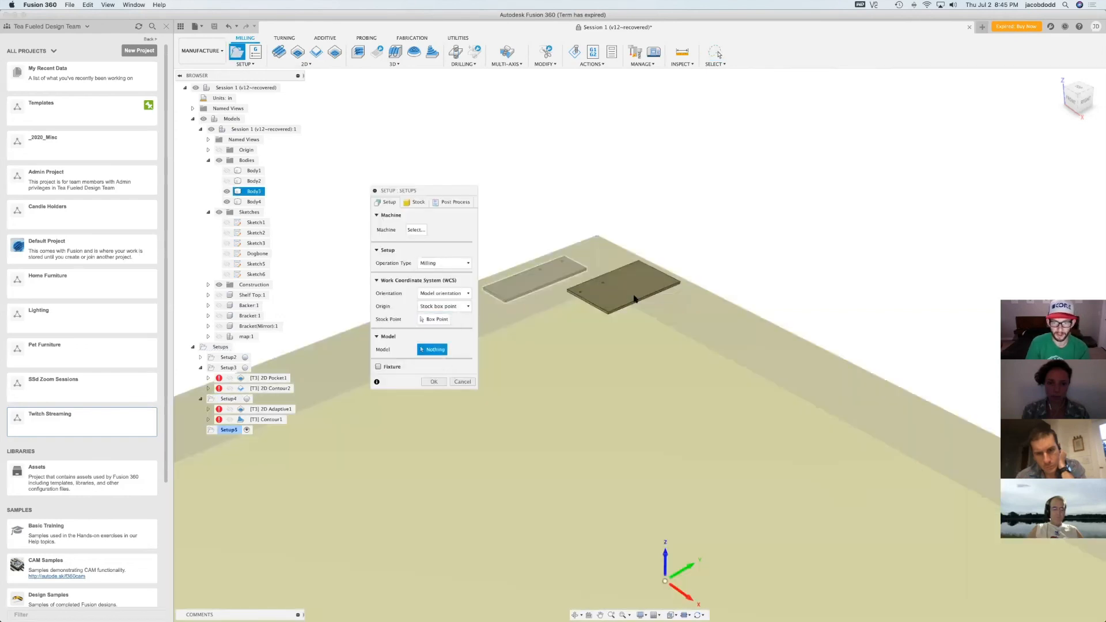
left_click(641, 300)
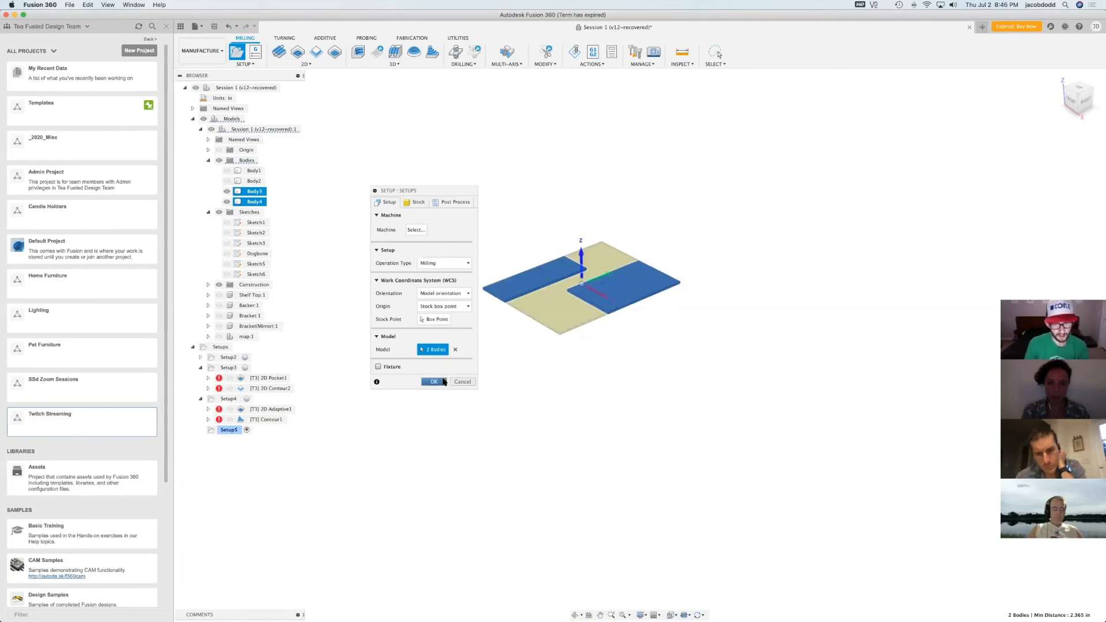
scroll(631, 277, "up", 5)
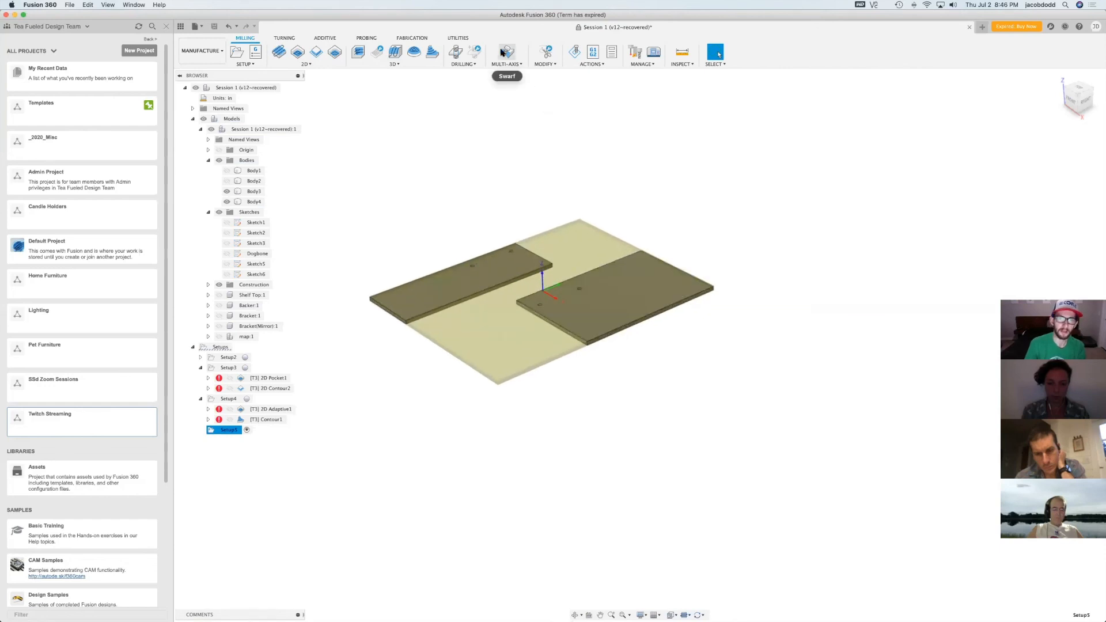
Start a Drill operation and select the faces of all four 0.25 in holes in the two plates
left_click(455, 53)
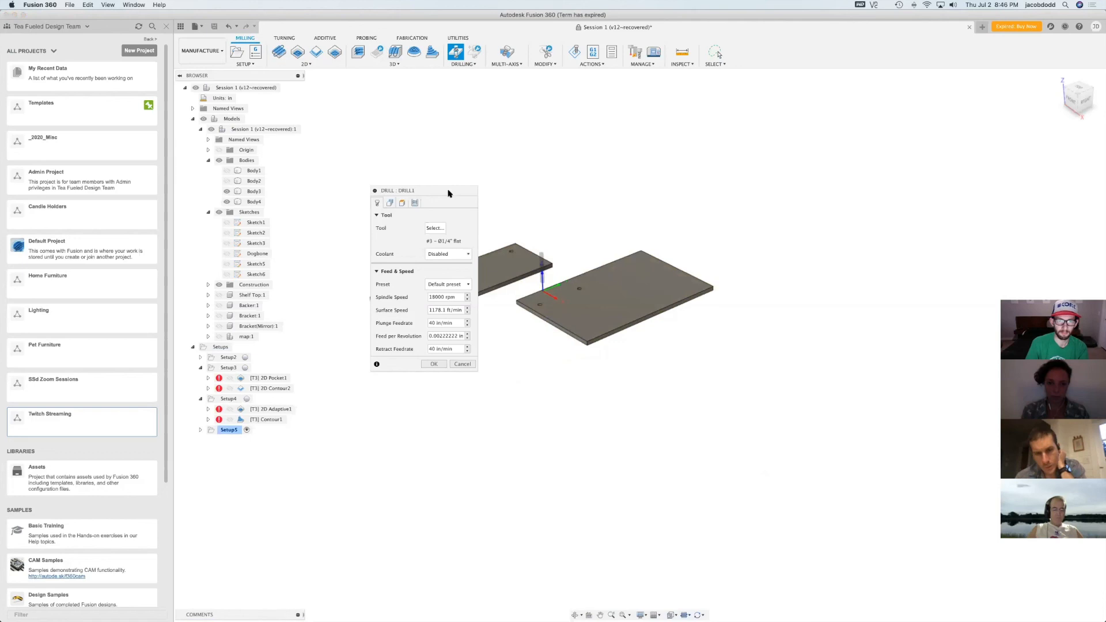
left_click_drag(449, 193, 369, 135)
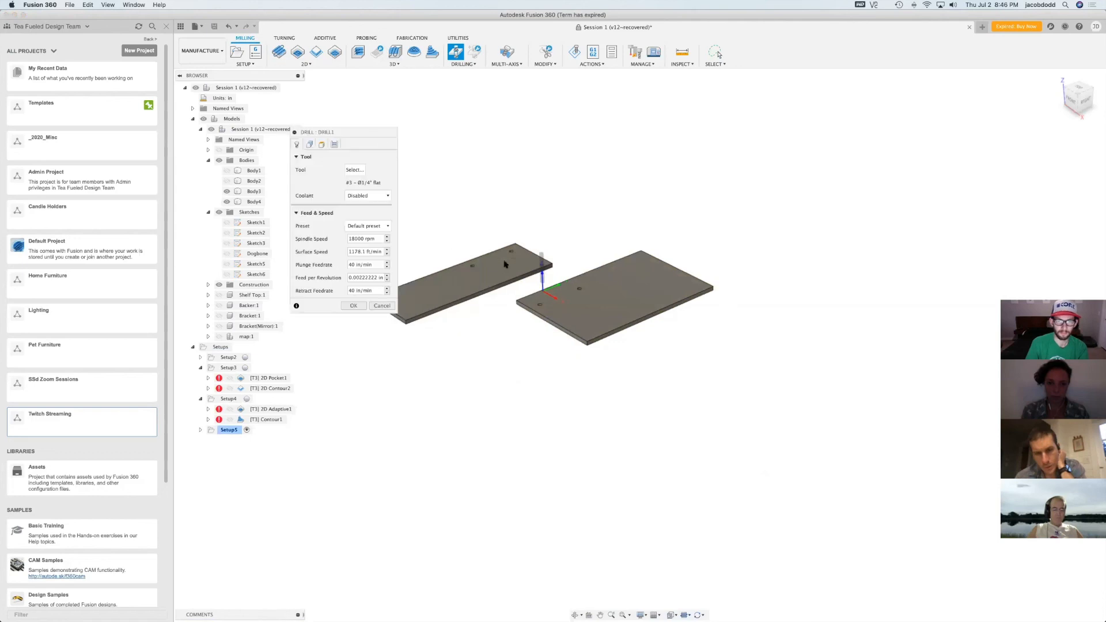
left_click(472, 270)
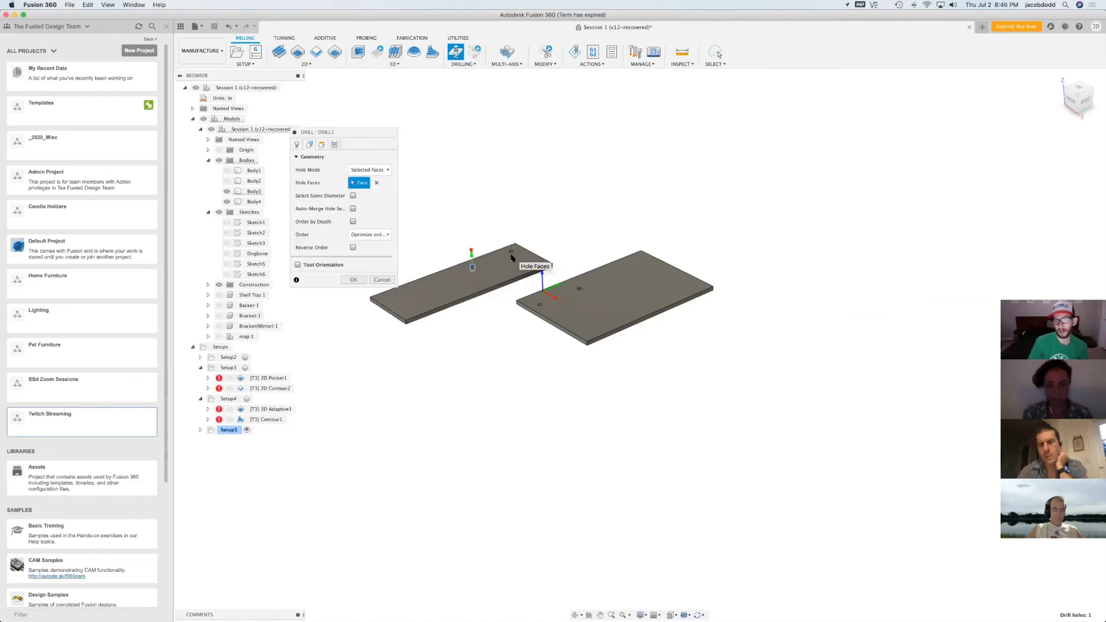
left_click(512, 253)
left_click(553, 304)
left_click(579, 291)
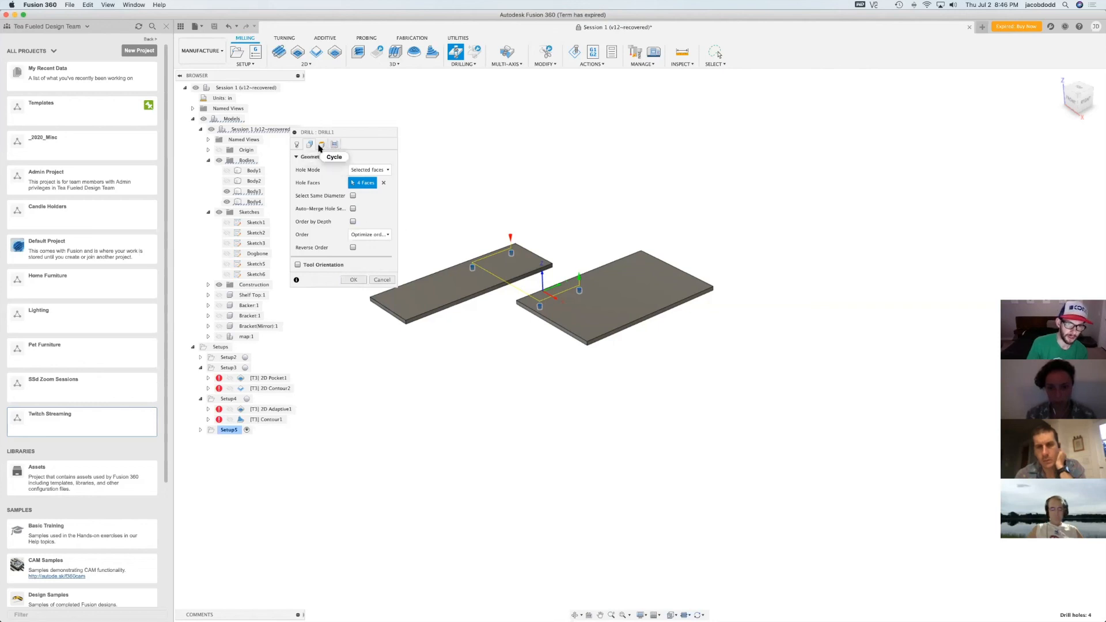
Review the drill's tool, height and cycle settings, keep the Drilling - rapid out cycle, and create the operation
left_click(297, 145)
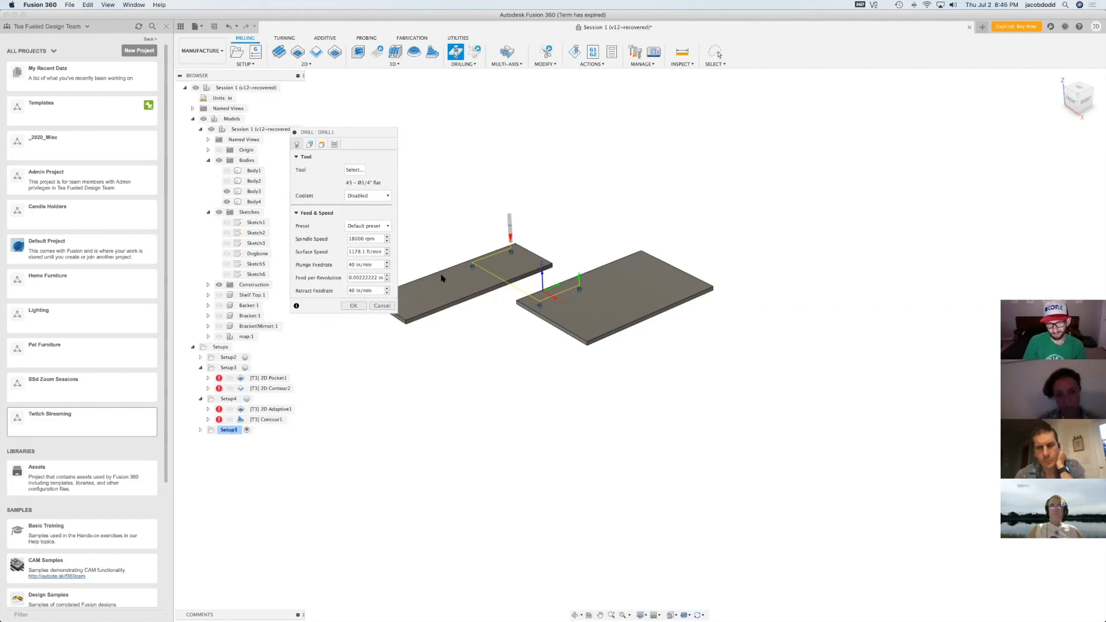
left_click(322, 144)
left_click(334, 144)
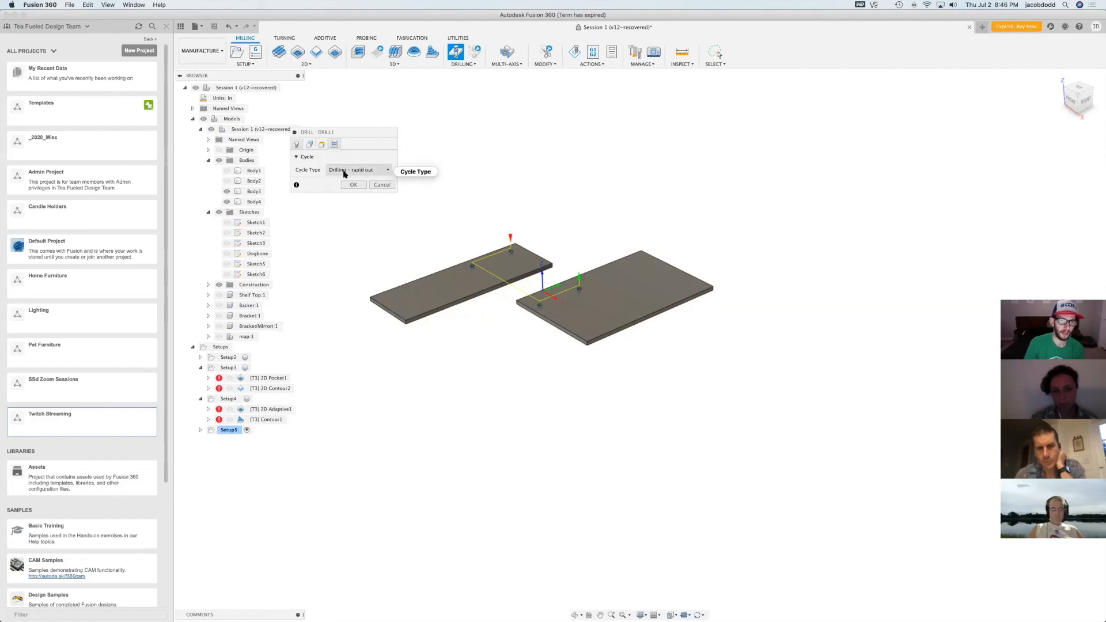
left_click(344, 171)
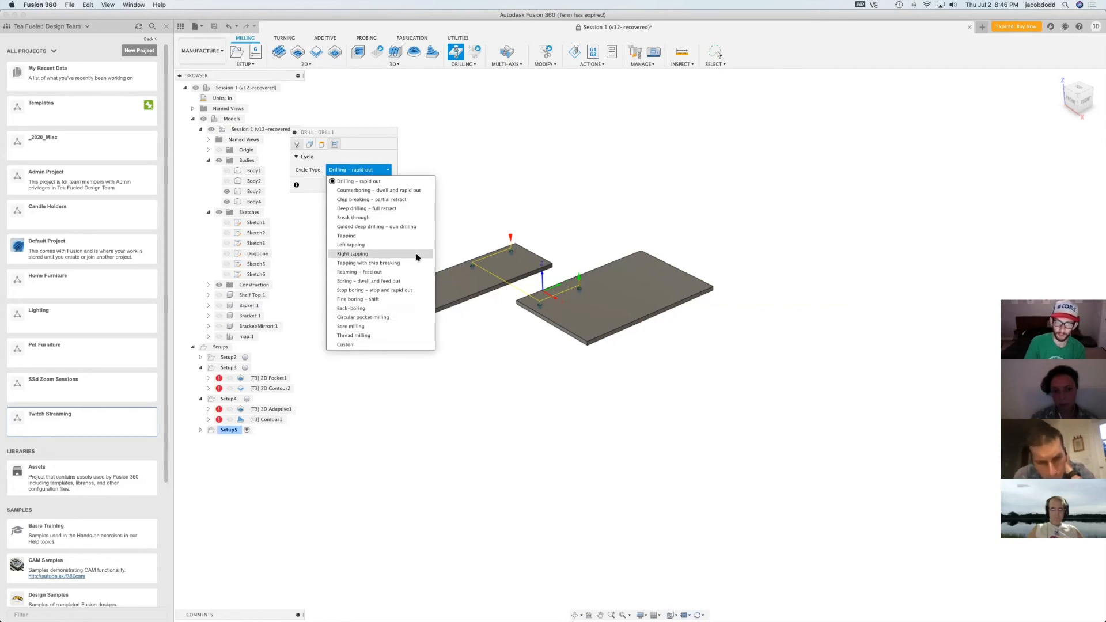
left_click(381, 170)
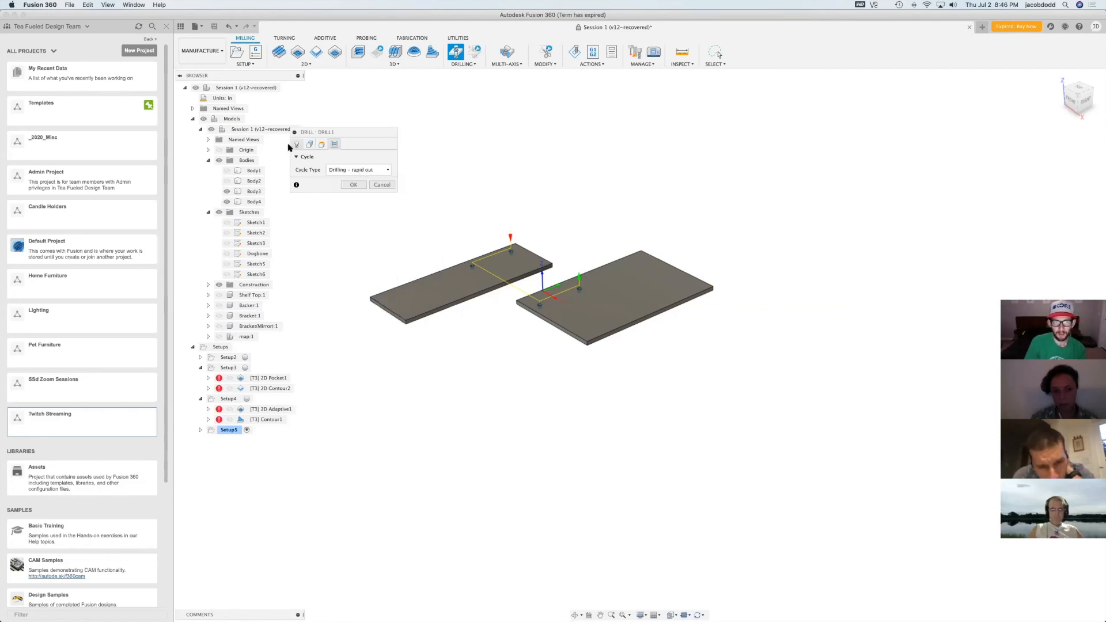
left_click(295, 145)
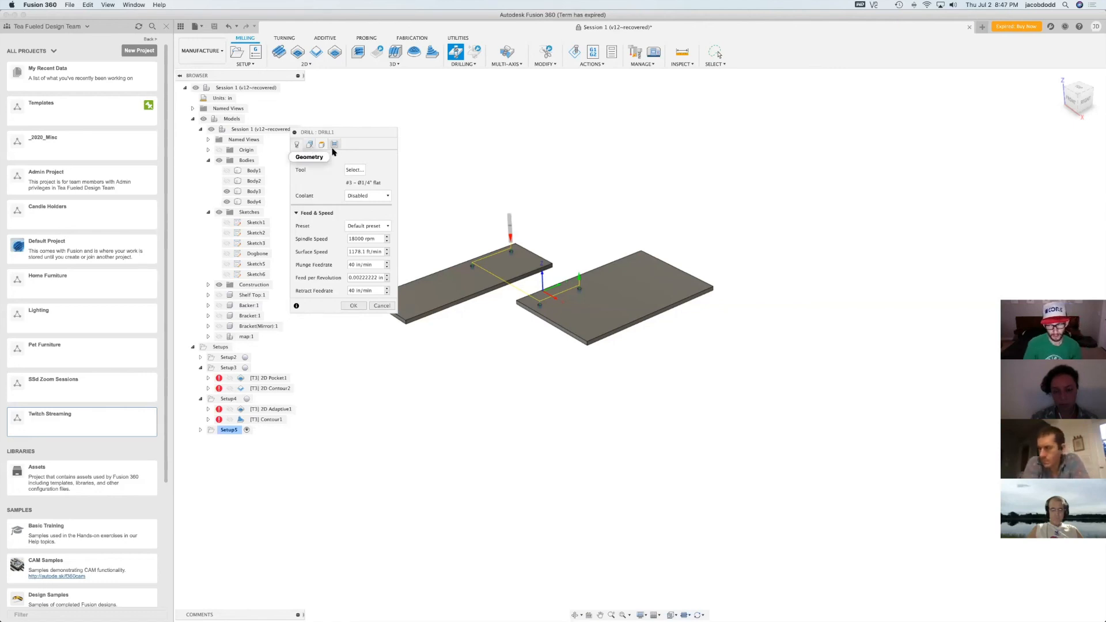
left_click(354, 306)
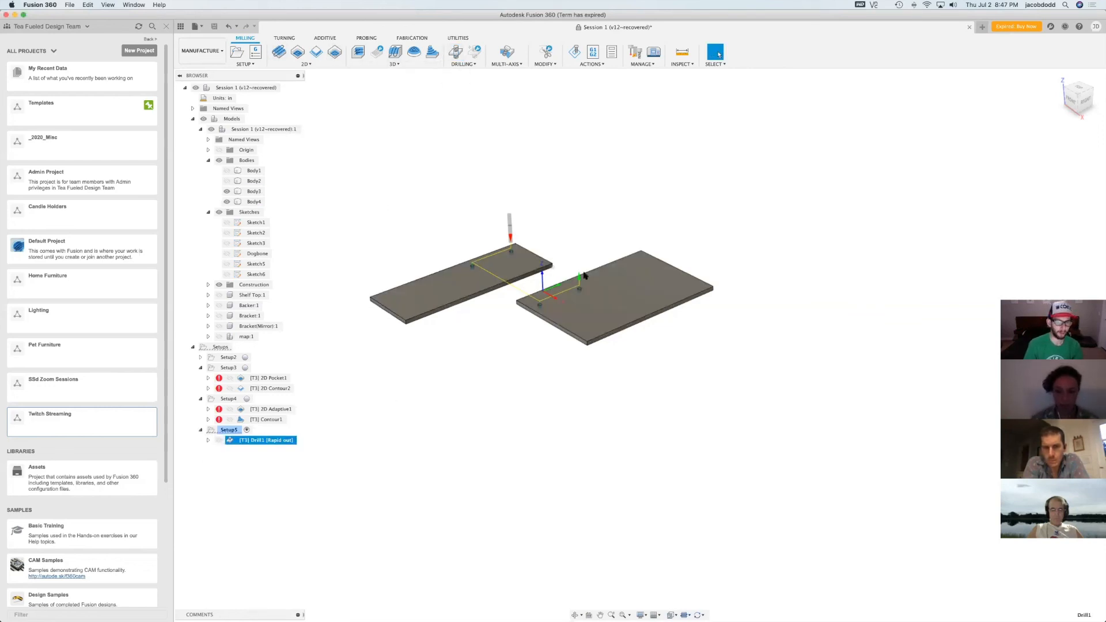
Set up a 2D Contour operation around the bottom outlines of both plates with tabs enabled, and try to generate it
left_click(314, 54)
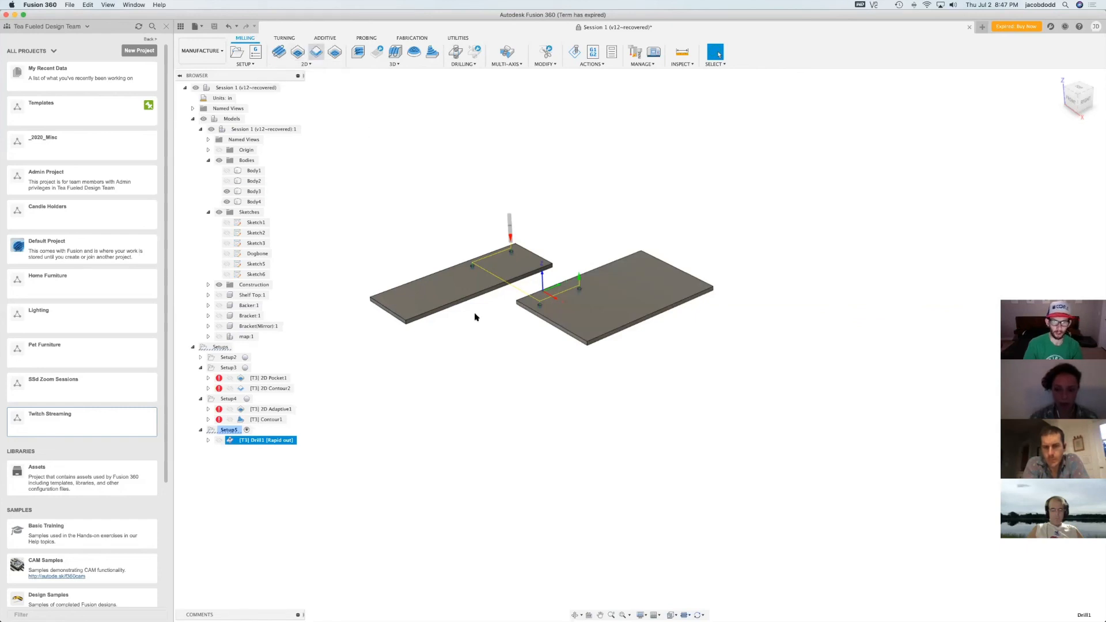
left_click(471, 303)
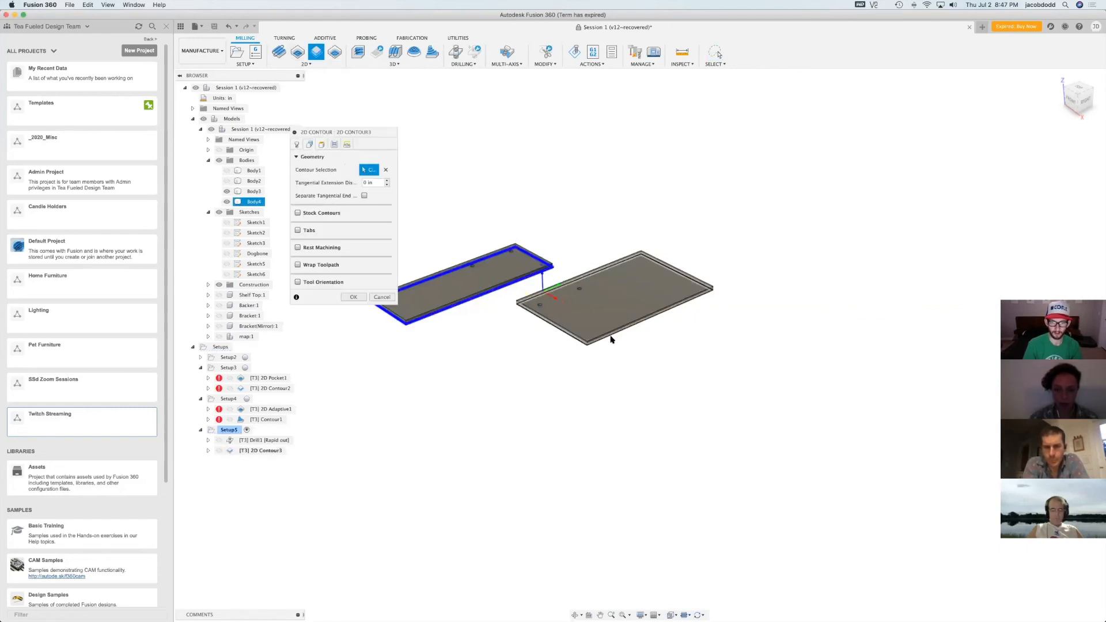
left_click(609, 339)
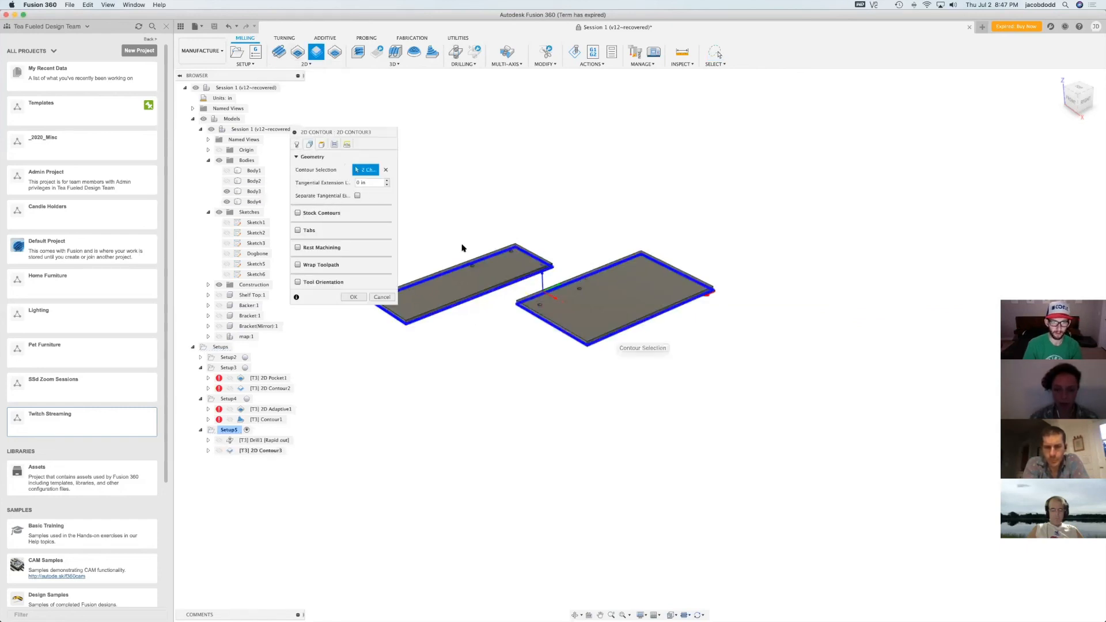
left_click(299, 231)
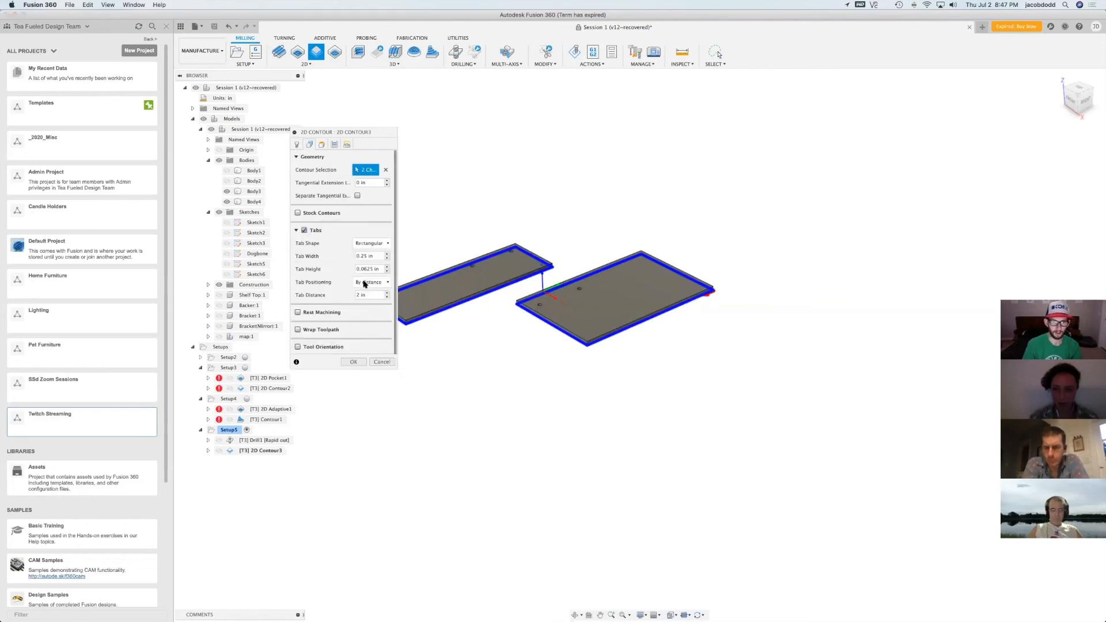
left_click(359, 362)
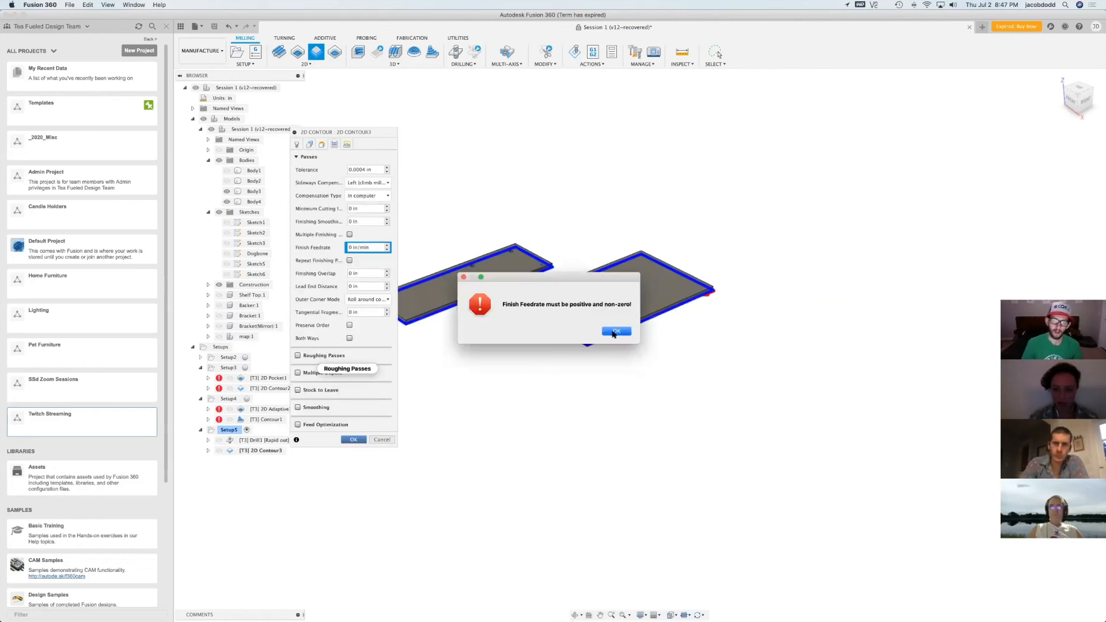
left_click(614, 334)
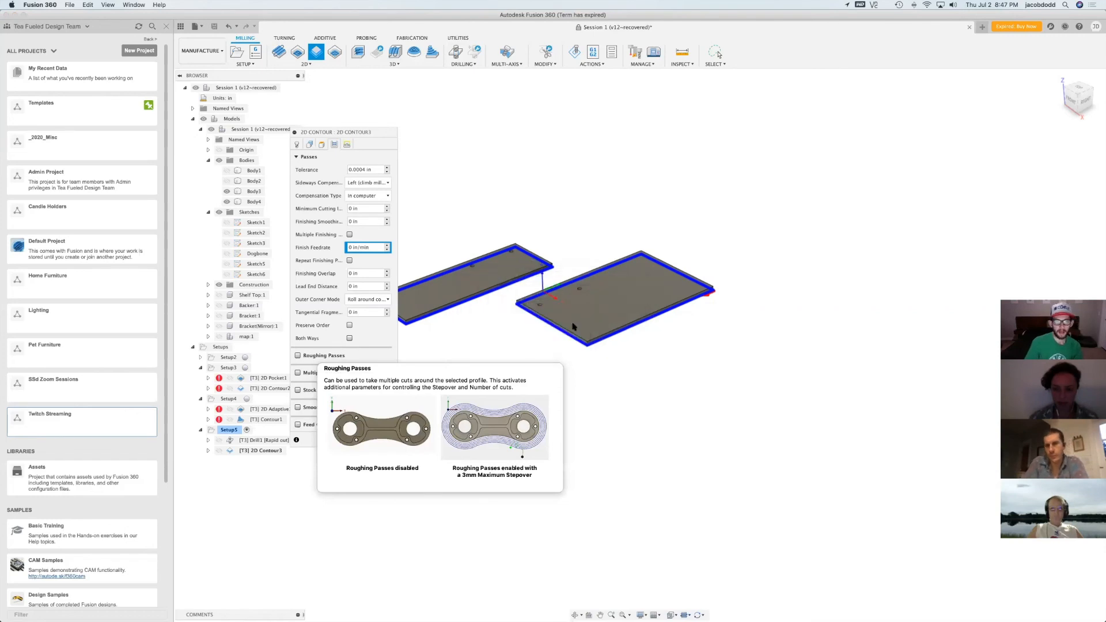
Set the contour's feed per tooth to 0.008 in, ramp spindle speed to 18000 rpm, and lead-in, lead-out and ramp feedrates to 18000 in/min
left_click(297, 144)
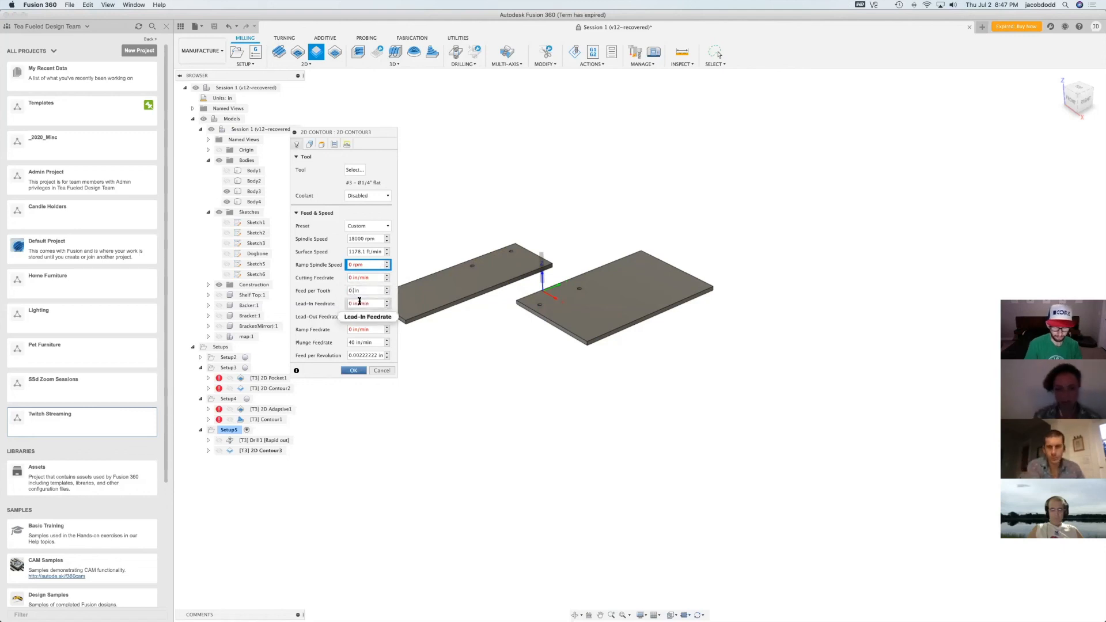
type("008")
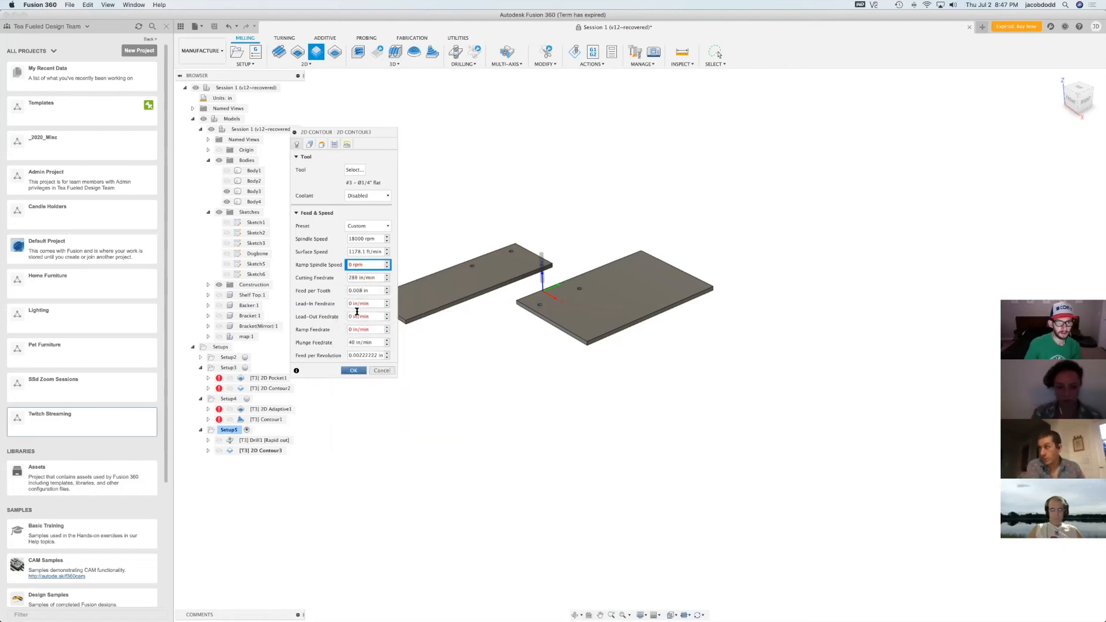
double_click(347, 264)
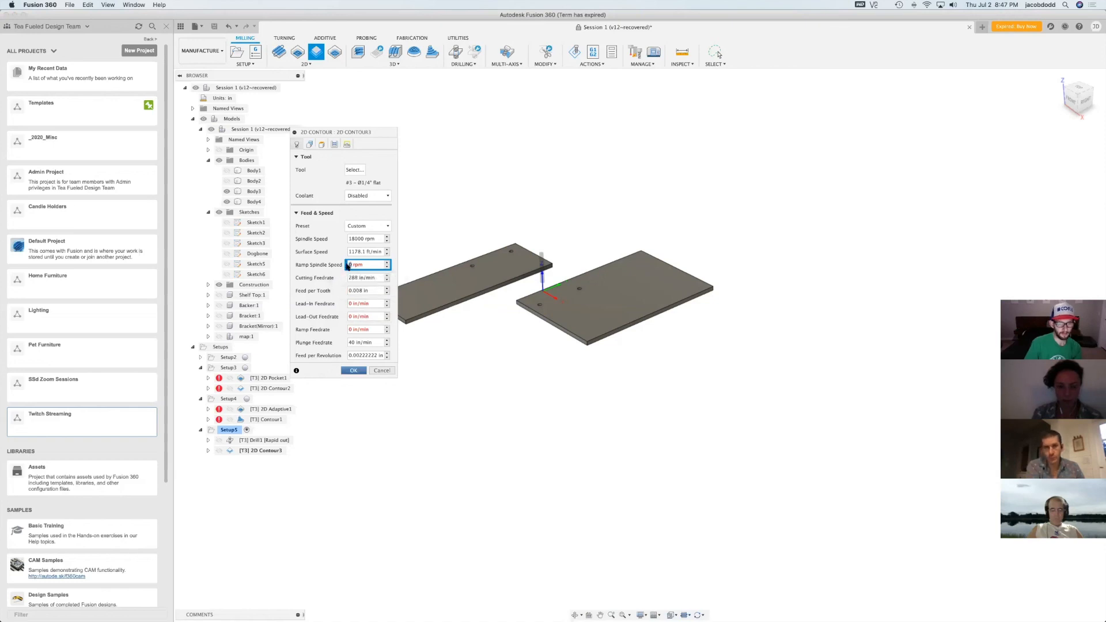
type("18000")
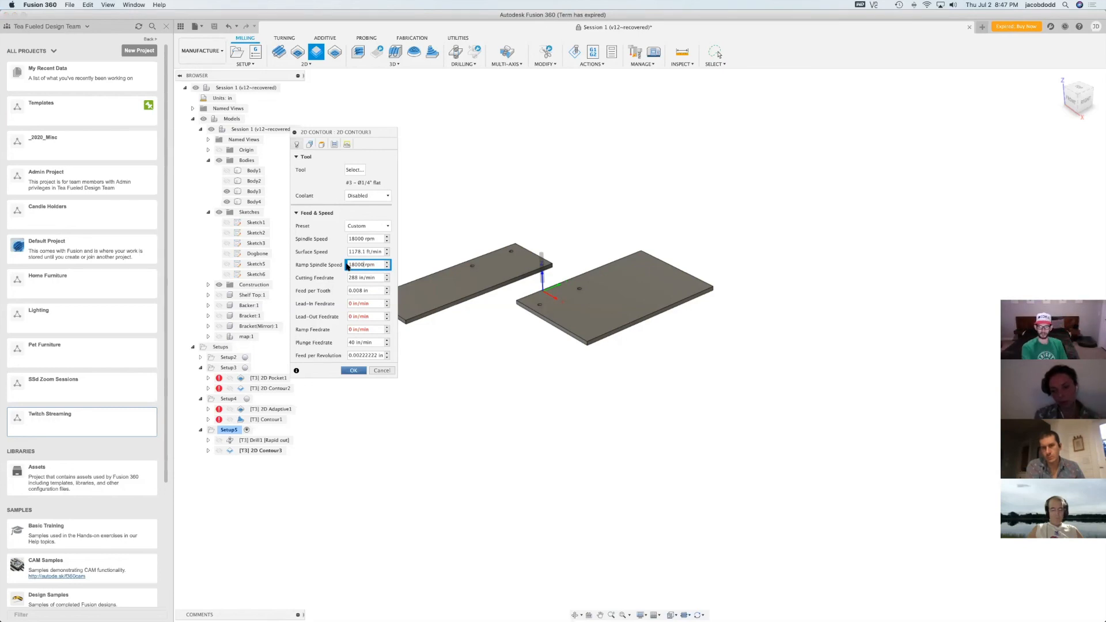
left_click(352, 303)
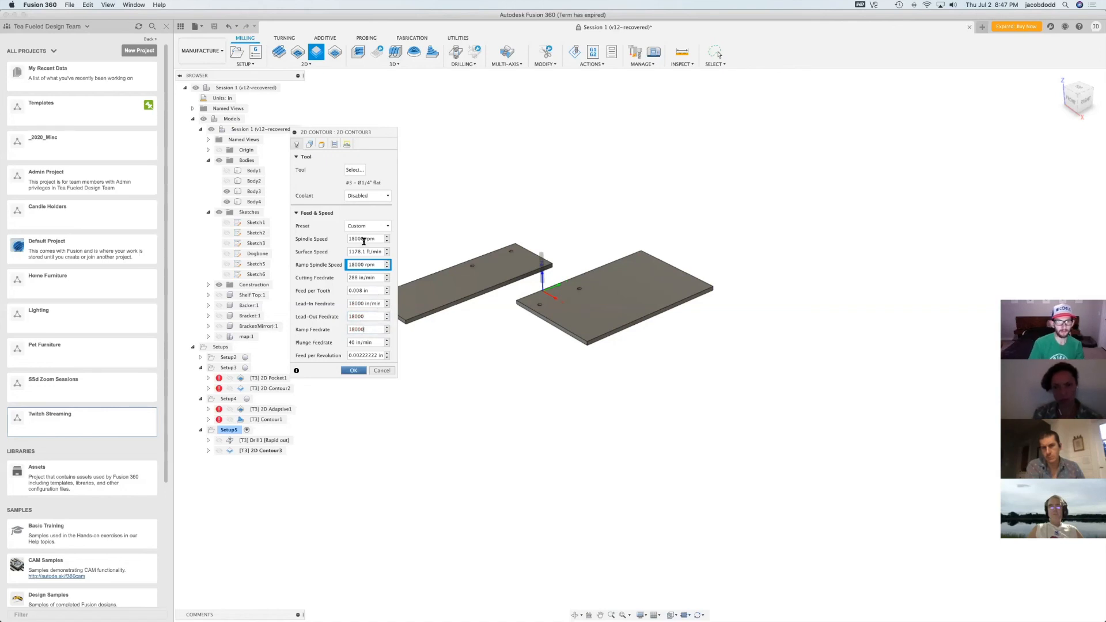
Enable ramping and smoothing with their default values for the 2D Contour and generate the operation
left_click(347, 144)
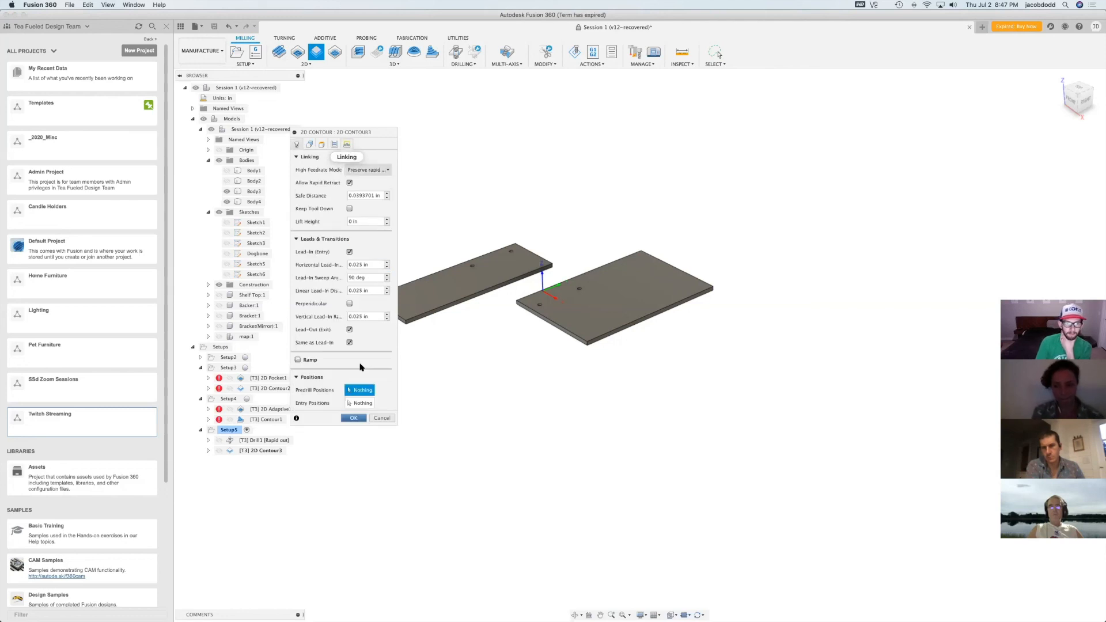
left_click(298, 361)
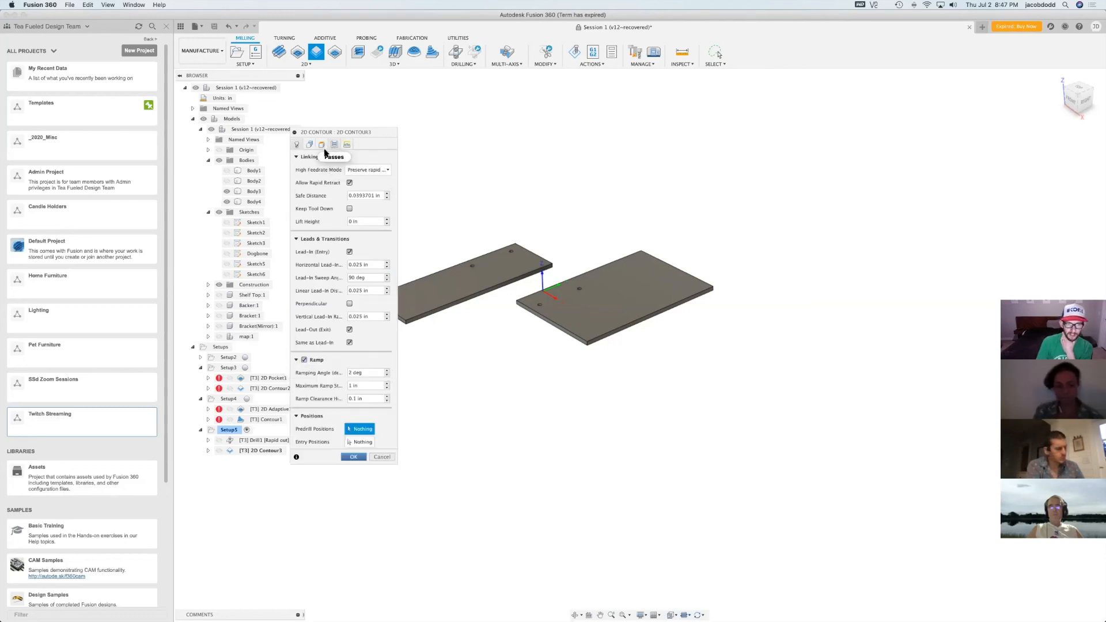
left_click(334, 145)
left_click(298, 407)
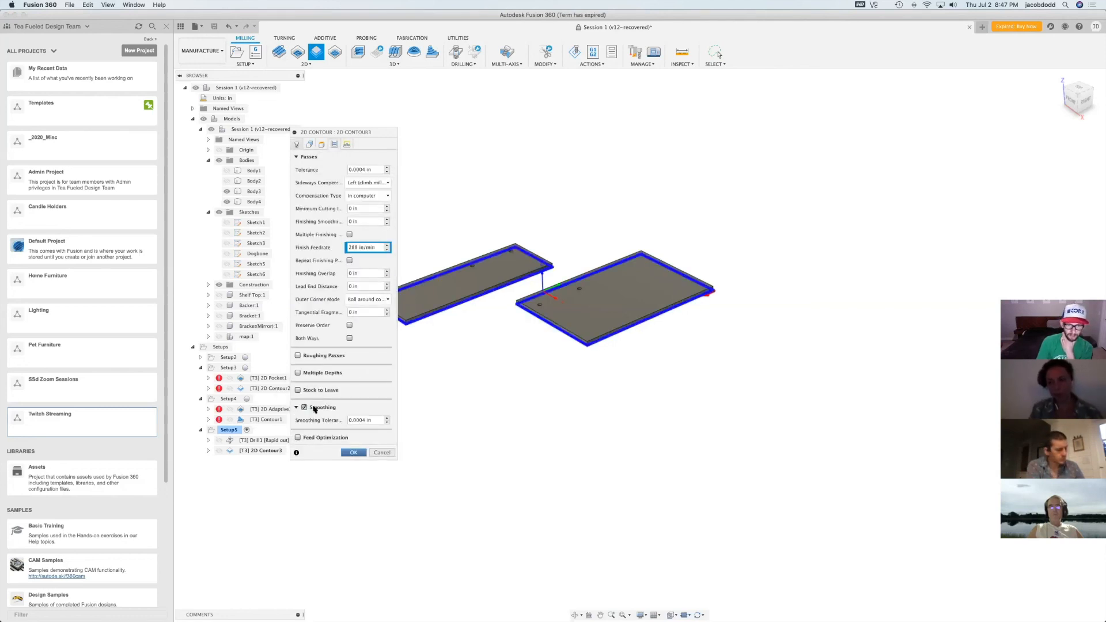
left_click(353, 453)
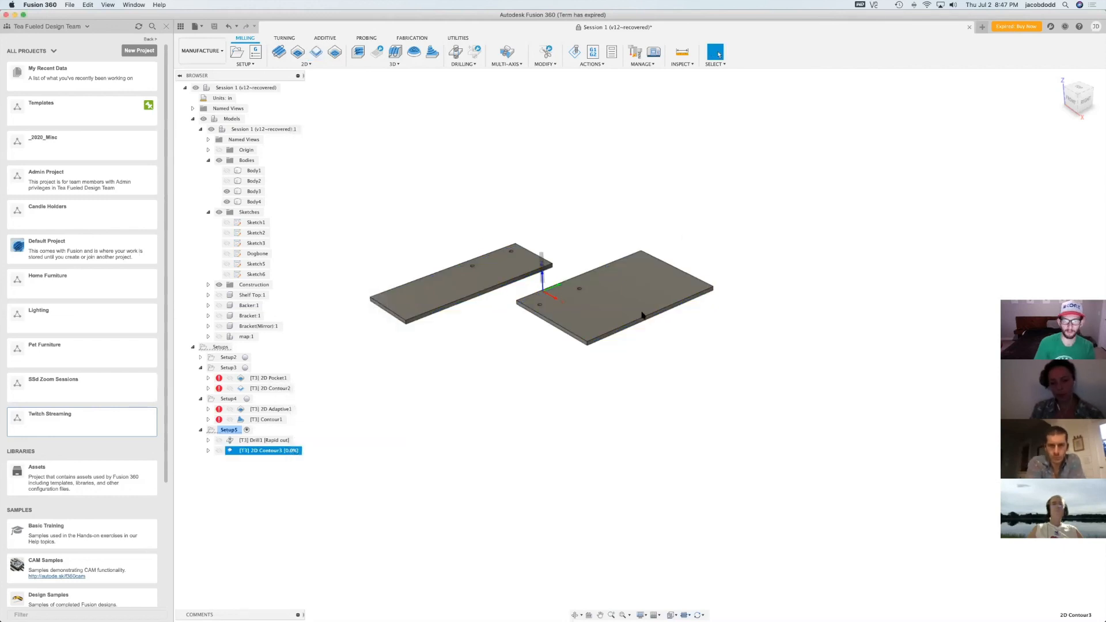
Simulate all toolpaths of Setup5, watch the drilling and contour cuts on the stock, and close the simulation
left_click(229, 430)
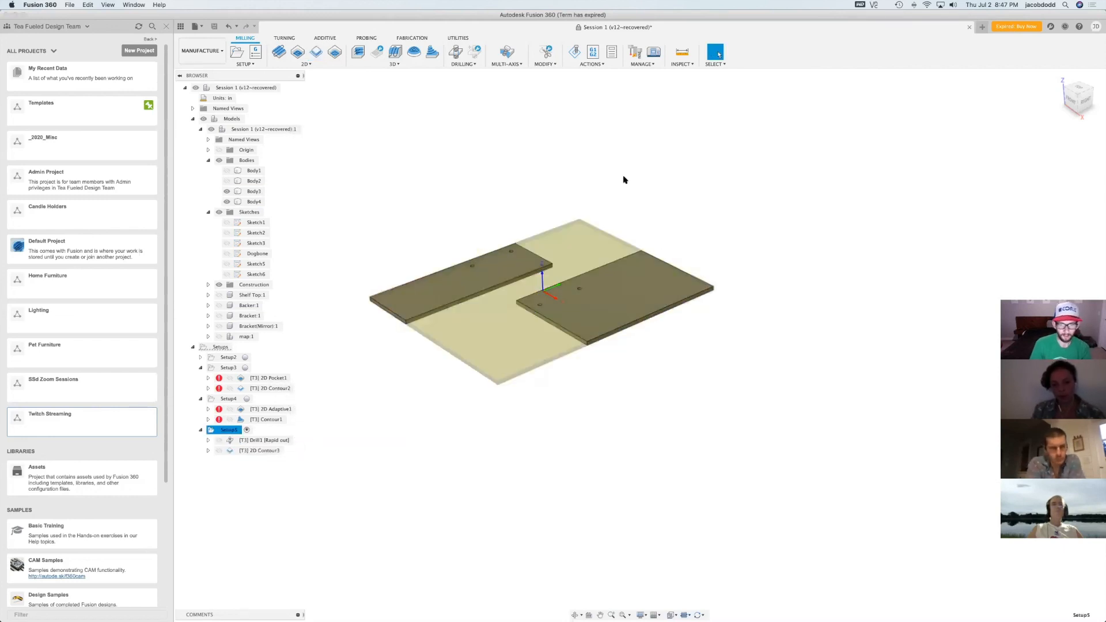
left_click(575, 53)
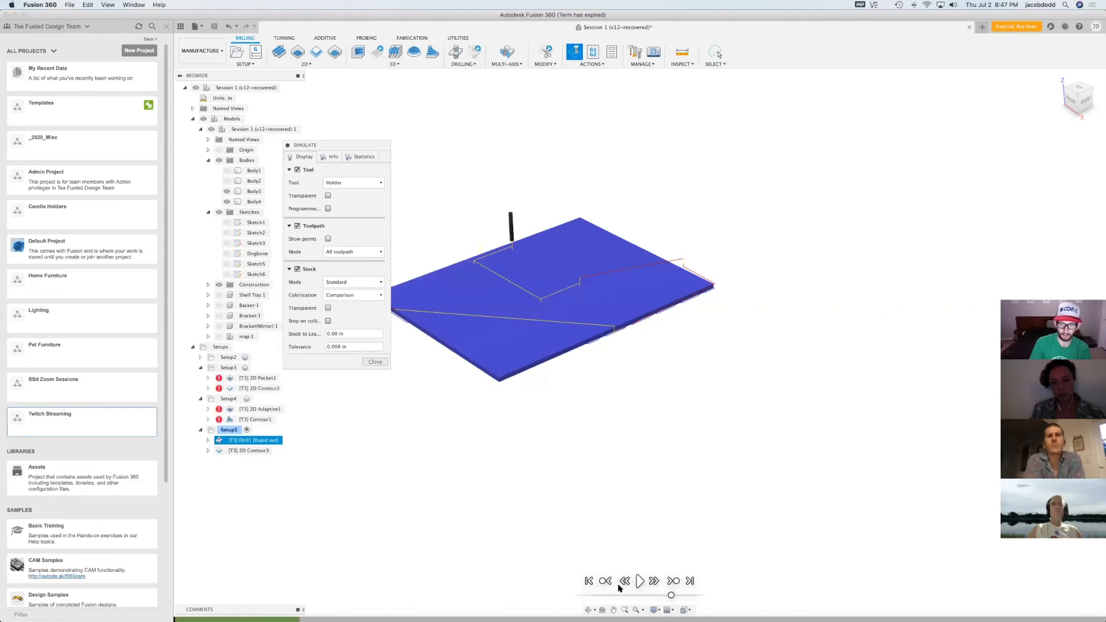
left_click(640, 583)
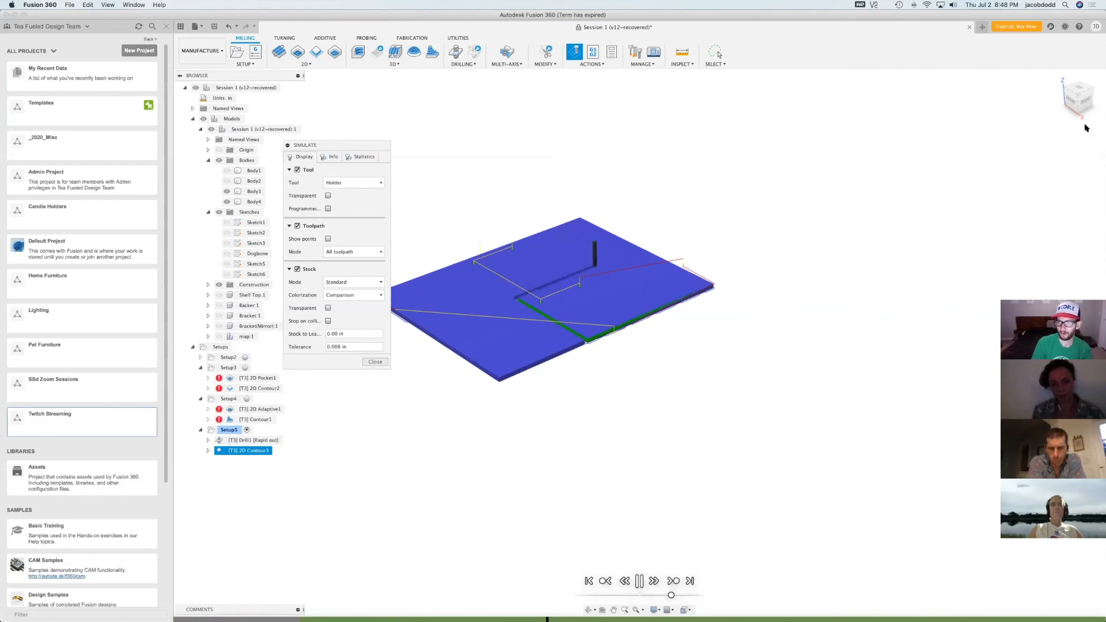
middle_click_drag(922, 322, 801, 478, "shift")
scroll(801, 478, "down", 2)
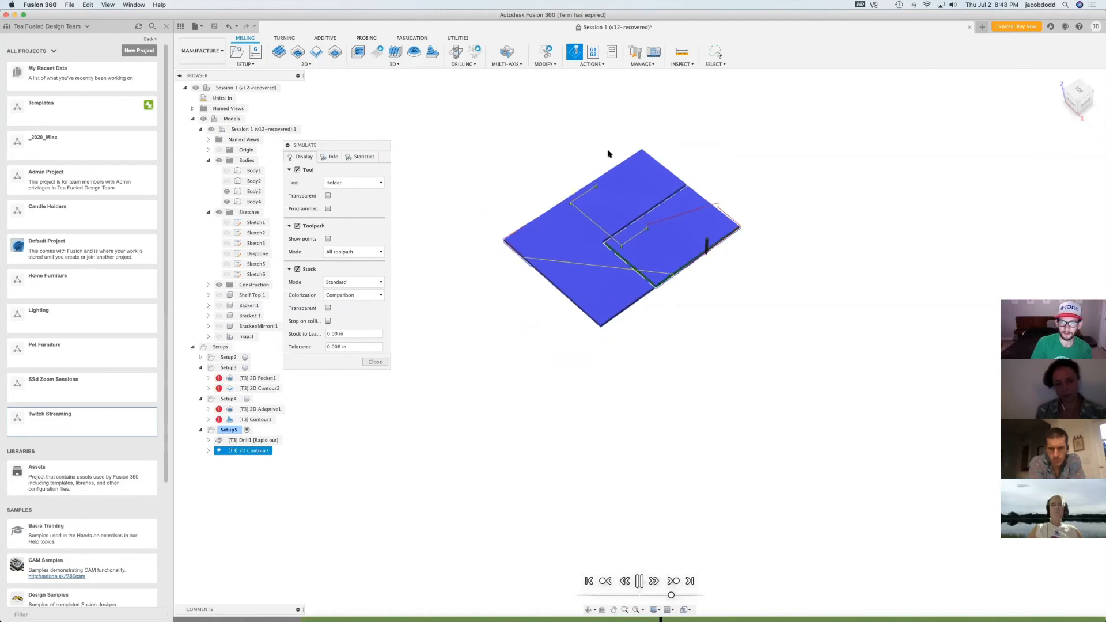
scroll(610, 153, "up", 4)
scroll(609, 155, "up", 1)
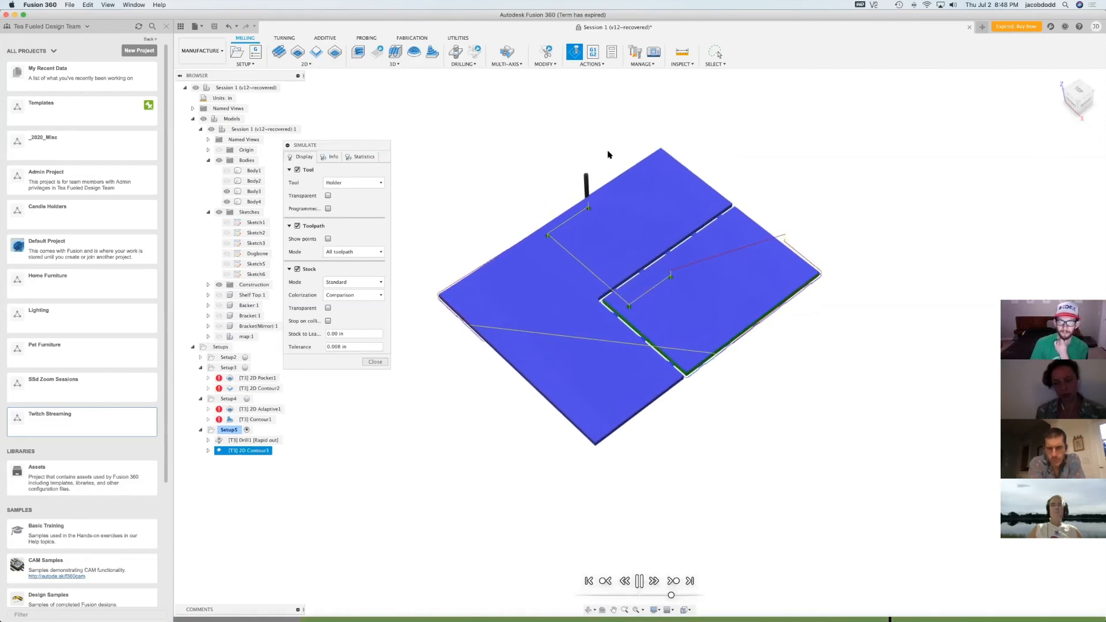
left_click(376, 362)
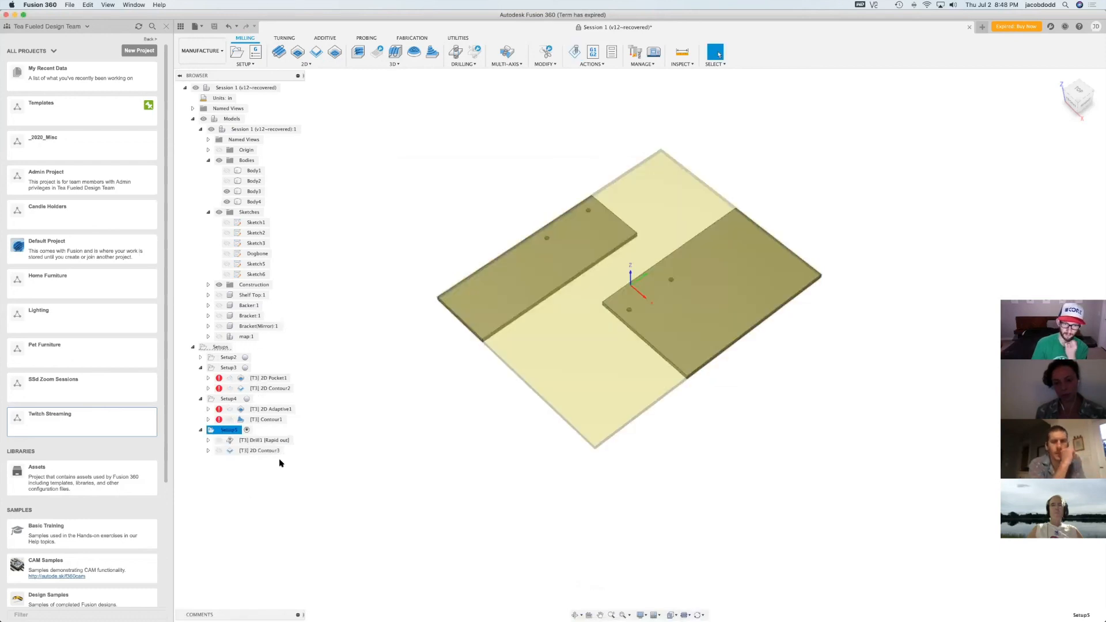
Post-process the drill operation with the generic LinuxCNC (EMC2) post, allowing Desktop access, and save it as 1001.ngc in the gCode Templates folder
left_click(251, 442)
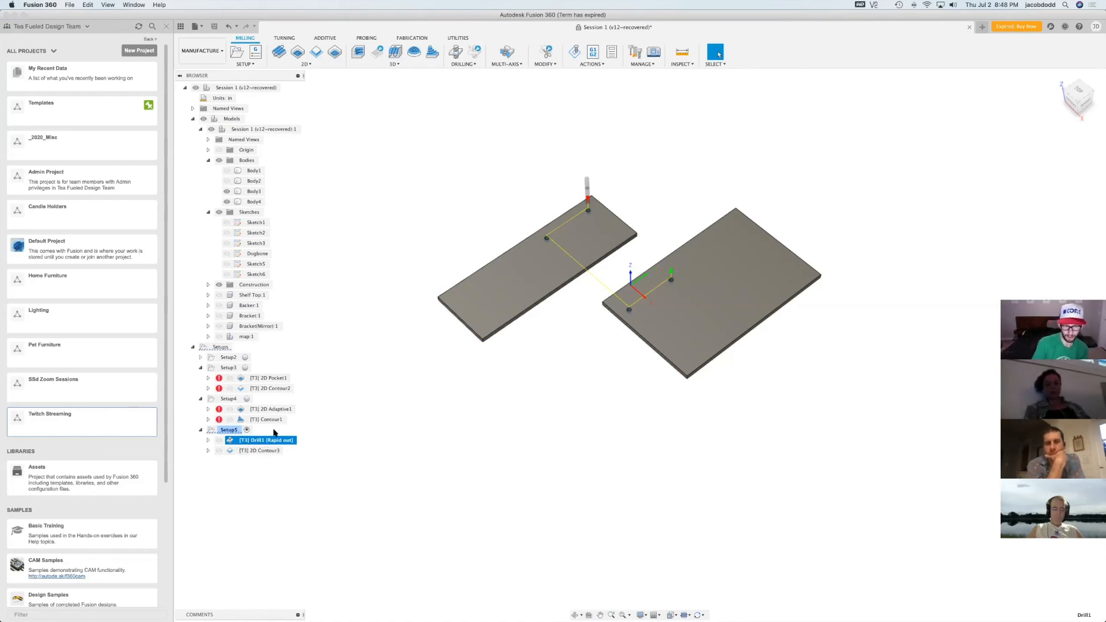
right_click(248, 442)
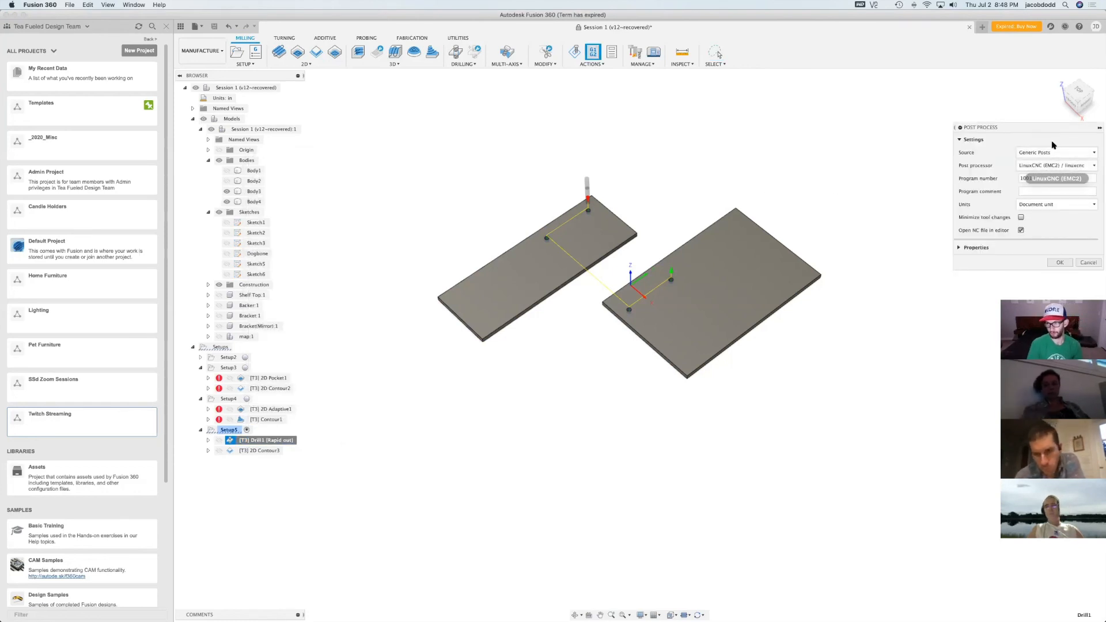
left_click_drag(1048, 132, 903, 134)
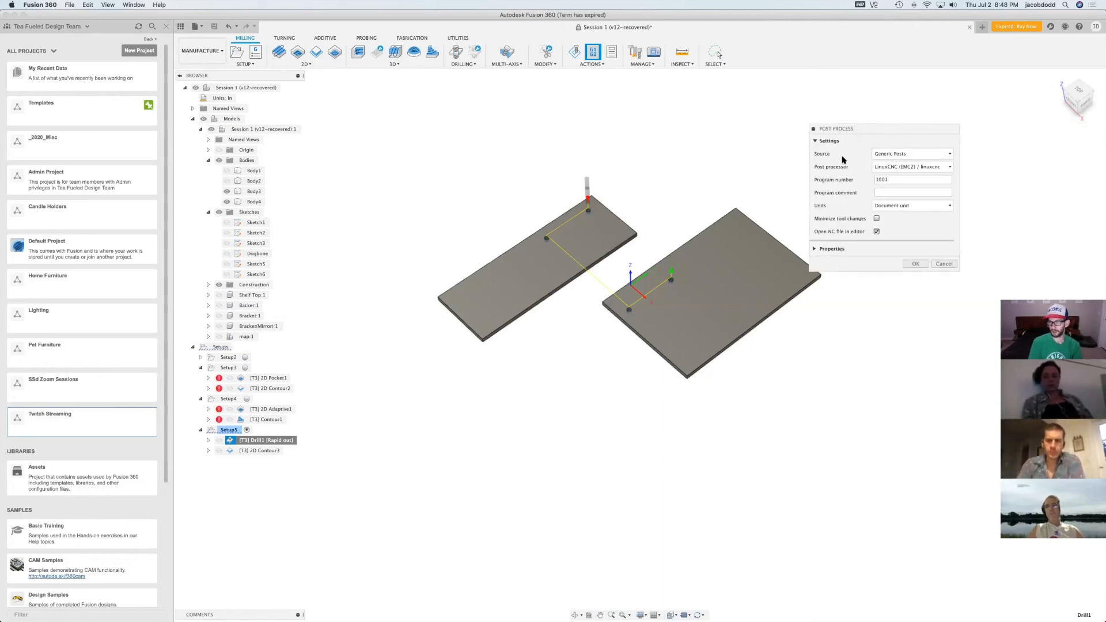
left_click(906, 155)
left_click(920, 160)
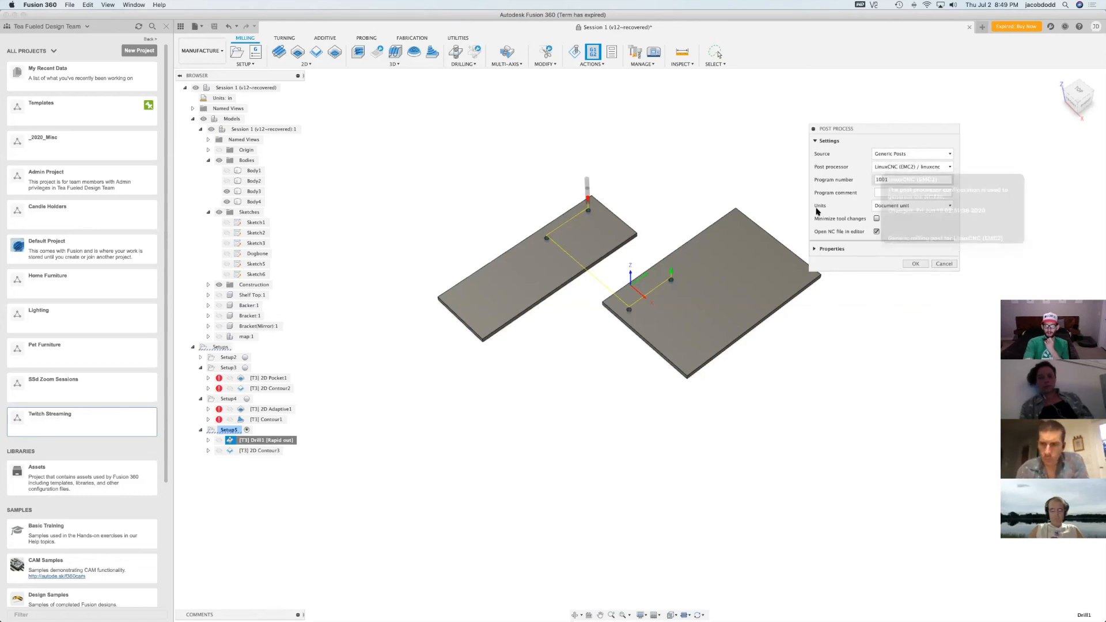
left_click(916, 264)
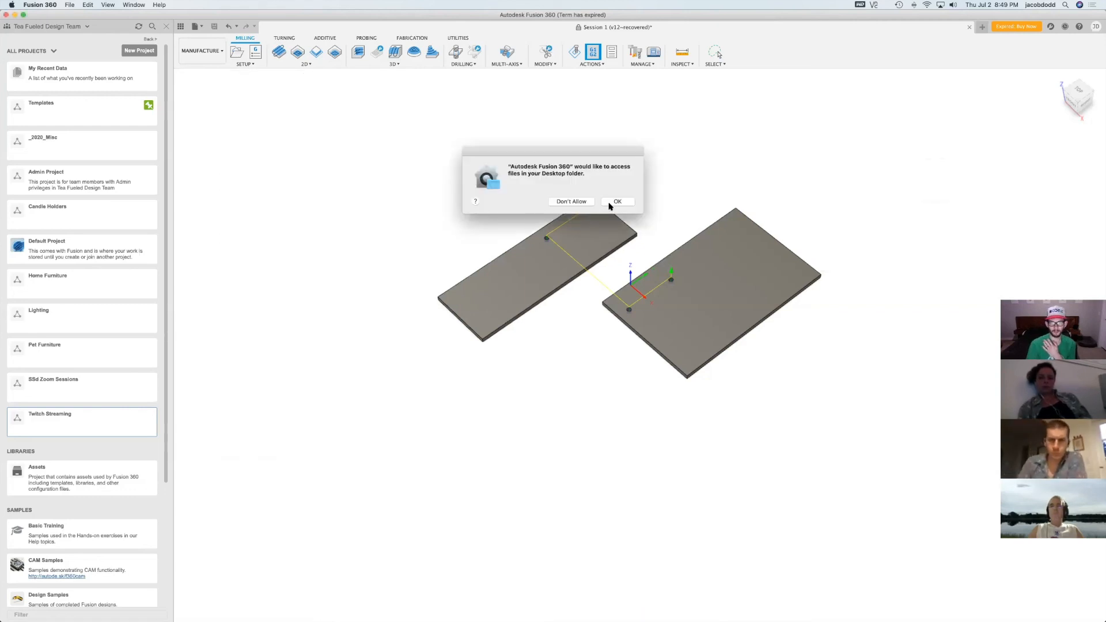
left_click(610, 206)
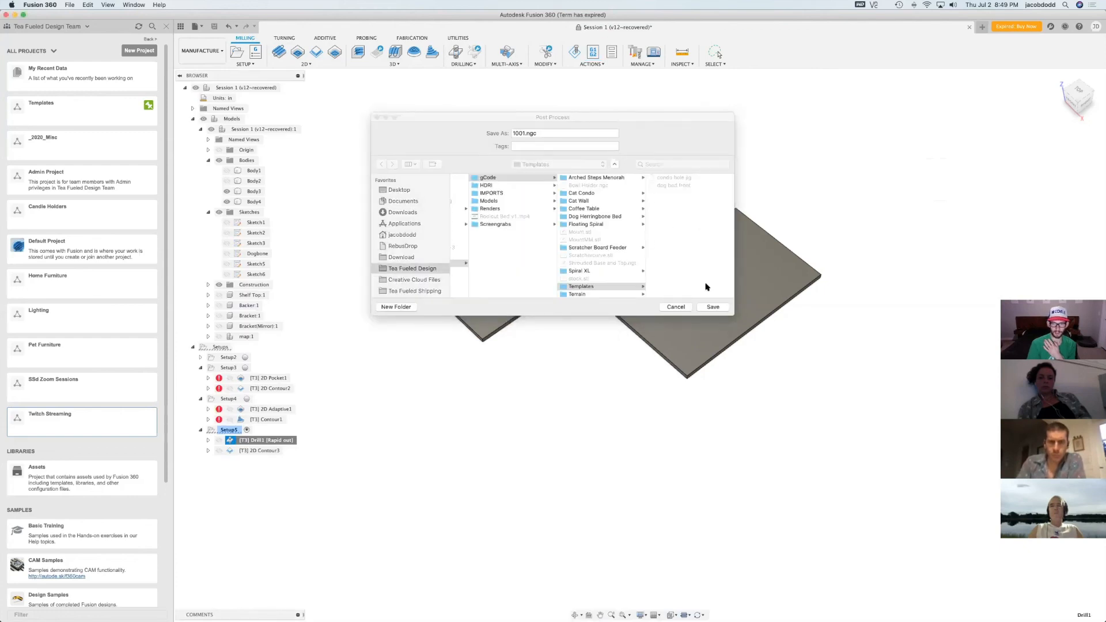
left_click(710, 308)
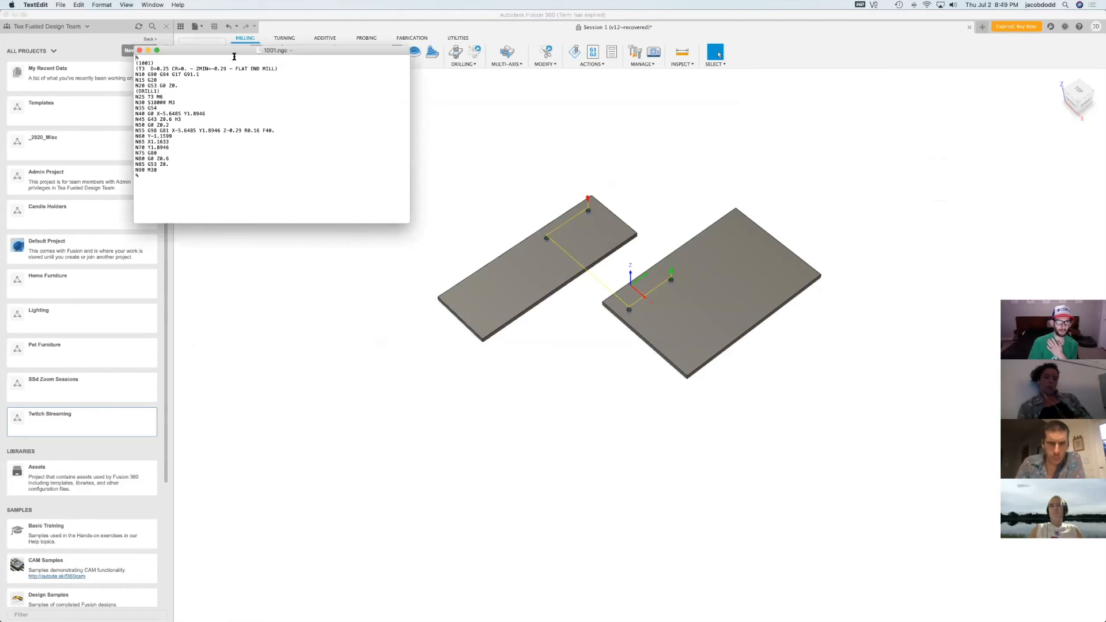
Move the 1001.ngc window clear of the project list and highlight the N25 T3 M6 tool change line
left_click(226, 75)
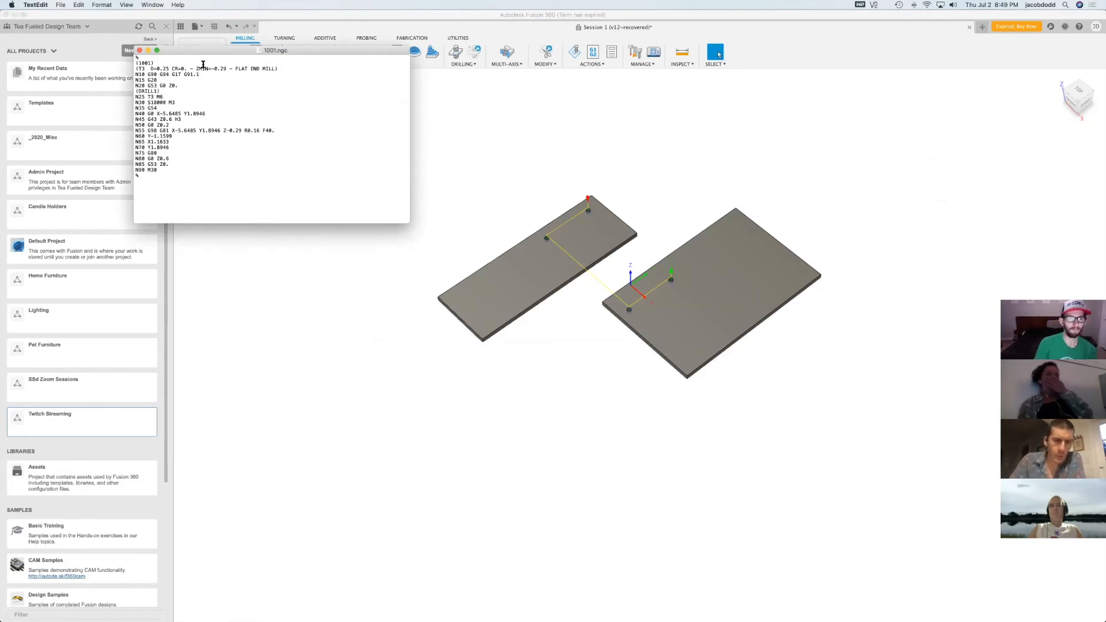
left_click_drag(230, 50, 427, 258)
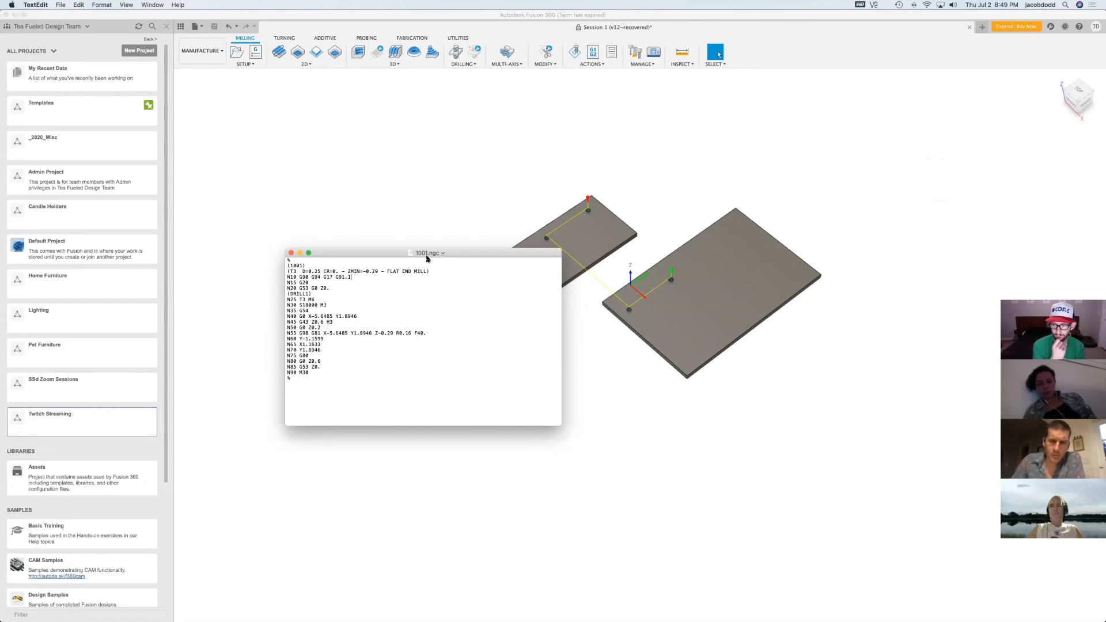
left_click_drag(428, 258, 404, 185)
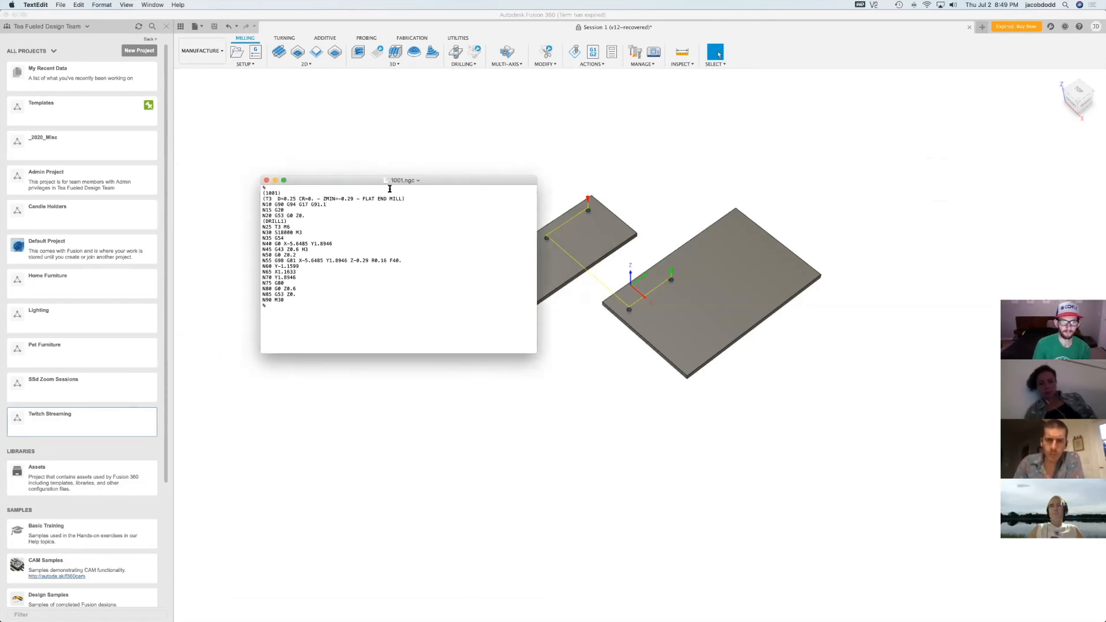
left_click(396, 207)
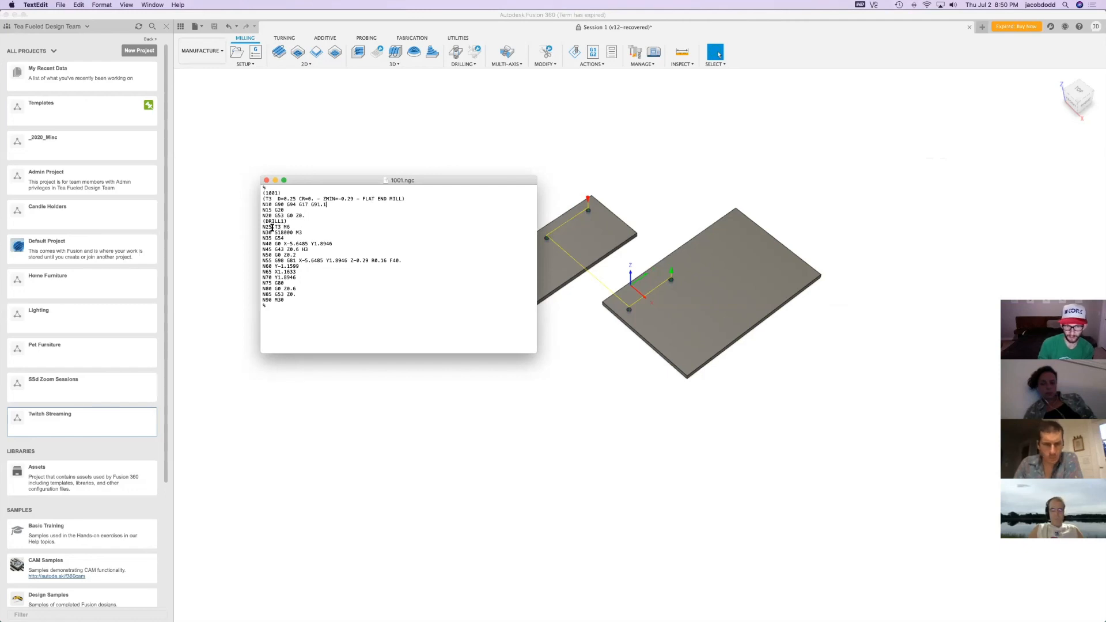
left_click_drag(262, 227, 290, 227)
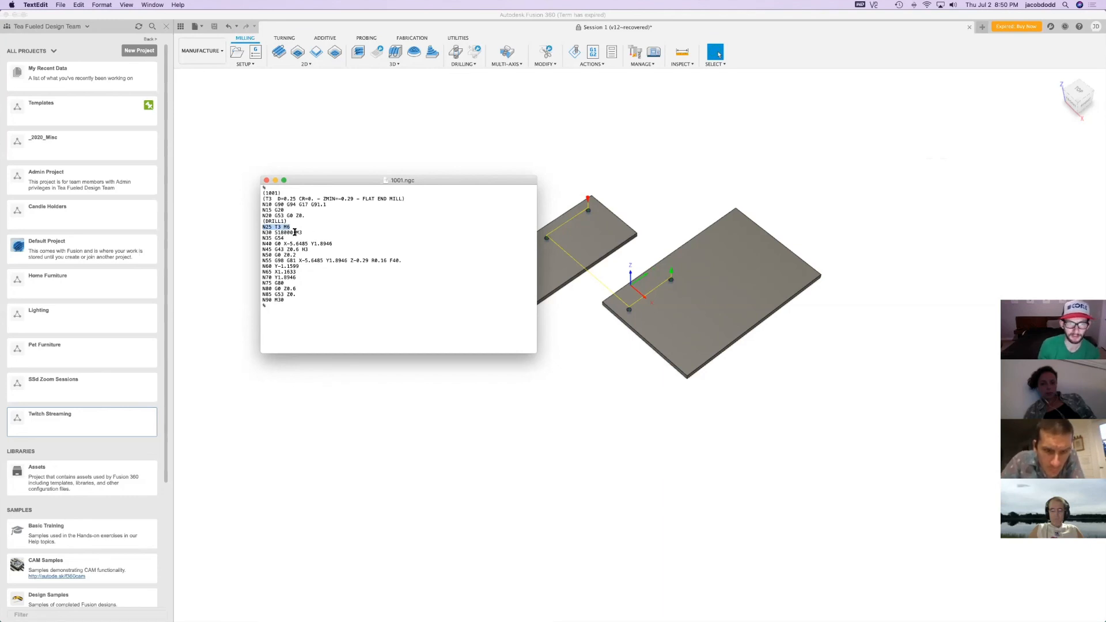
Enlarge the 1001.ngc window and increase the font size of all the G-code text several times for readability
left_click_drag(536, 350, 679, 435)
left_click_drag(587, 420, 179, 23)
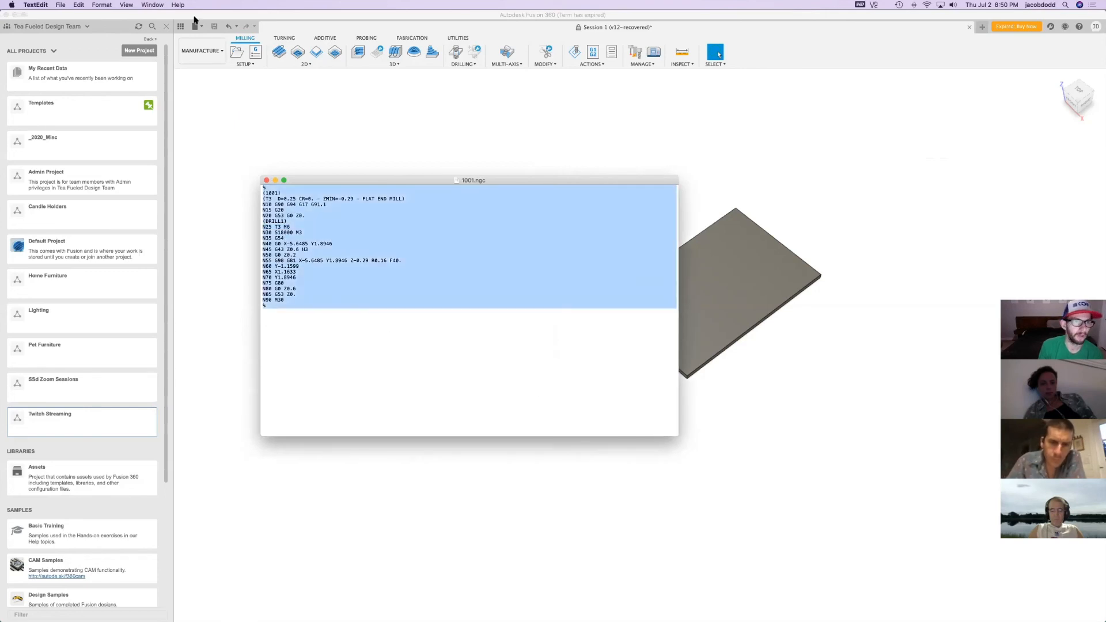
left_click(102, 5)
mouse_move(124, 15)
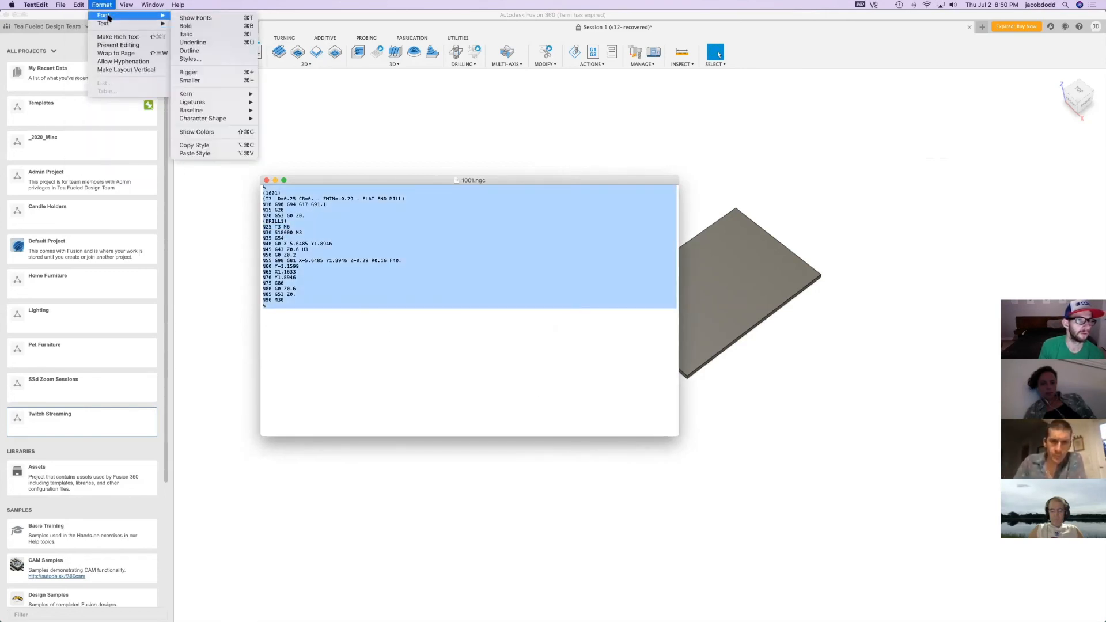
left_click(219, 72)
key("super+plus")
key("super+plus")
key("super+plus")
key("super+plus")
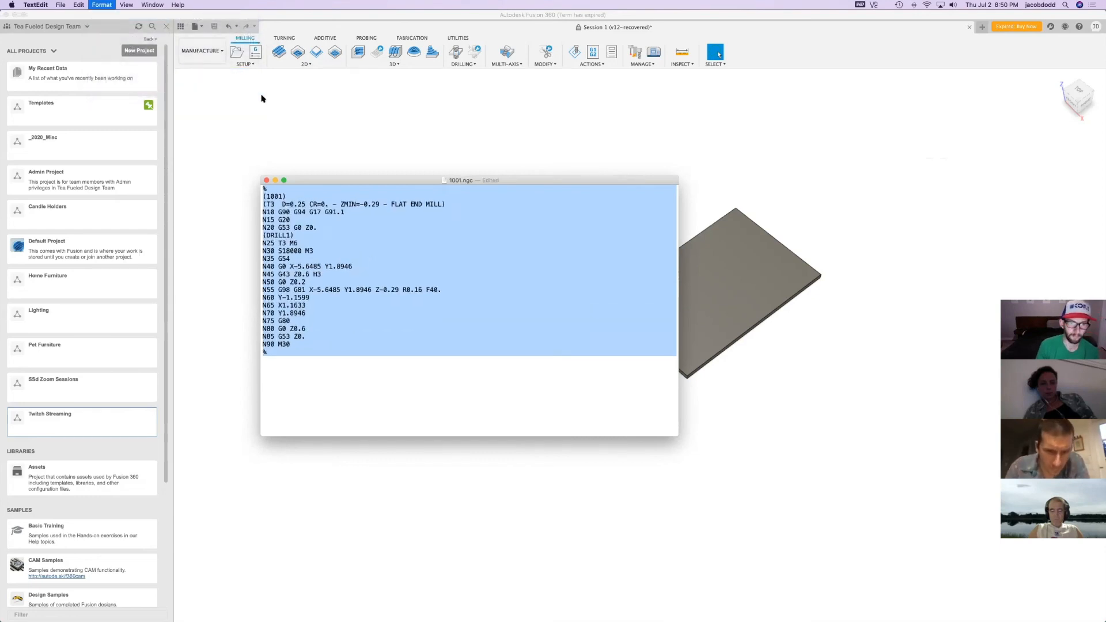
key("super+plus")
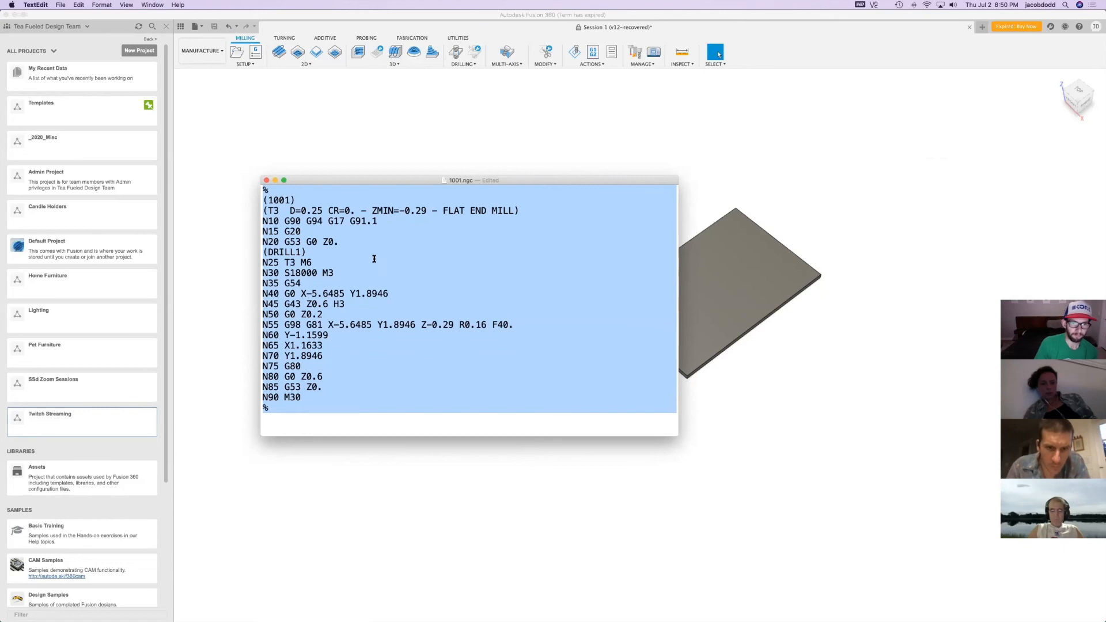
Comment out the tool change line N25 T3 M6 in 1001.ngc by enclosing it in parentheses
left_click_drag(313, 263, 263, 263)
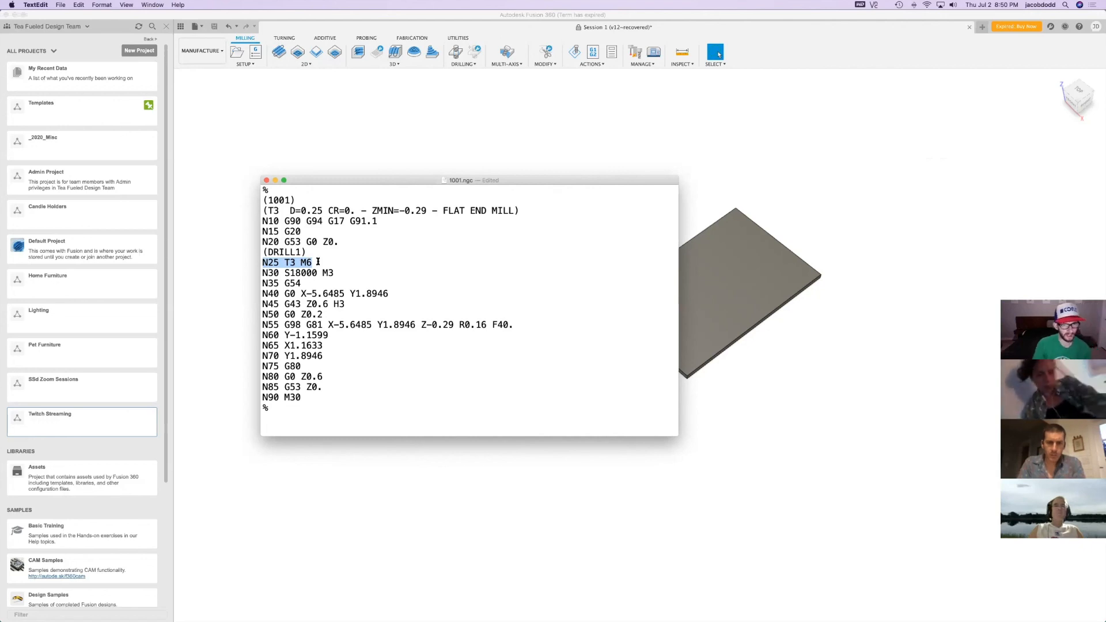
key("BackSpace")
key("super+z")
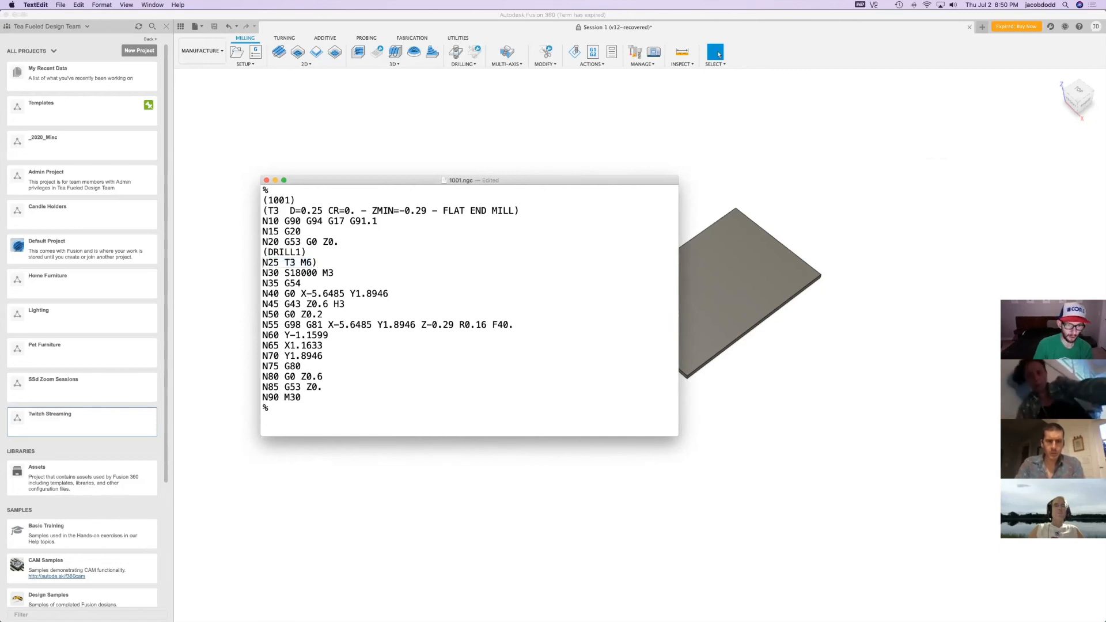
type("(")
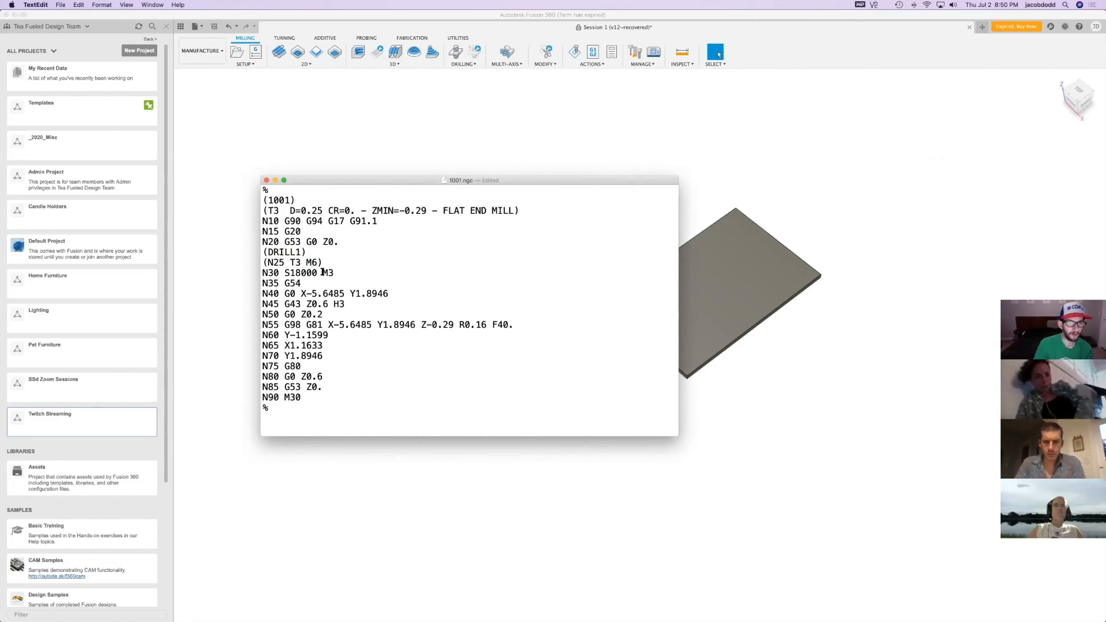
Comment out the tool length offset line N45 G43 Z0.6 H3 in 1001.ngc by enclosing it in parentheses
left_click_drag(350, 303, 262, 309)
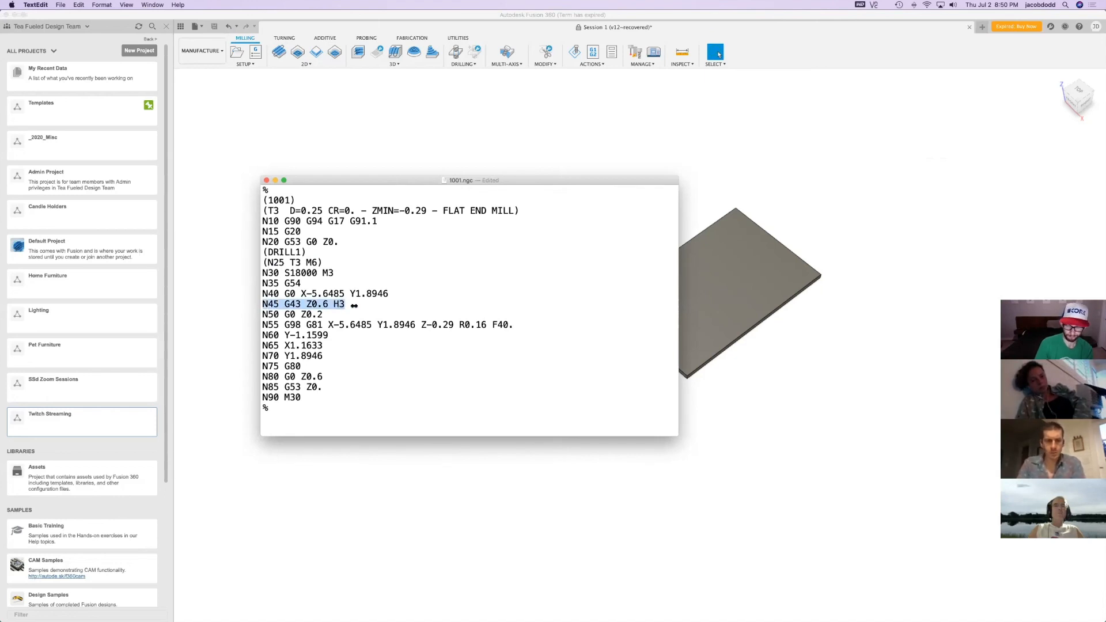
key("Right")
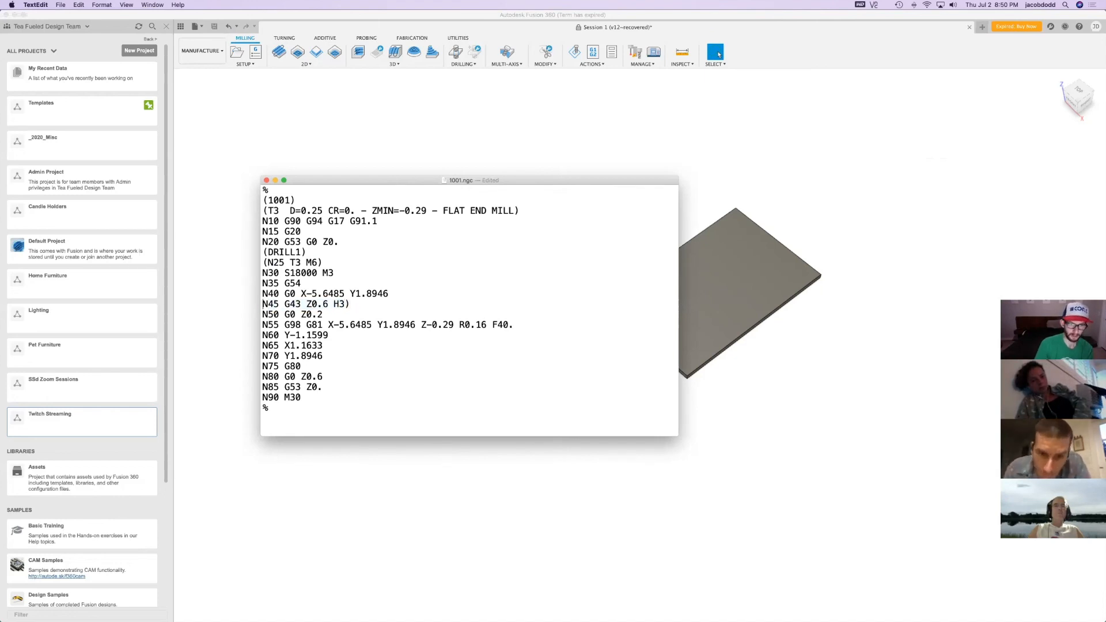
type("(")
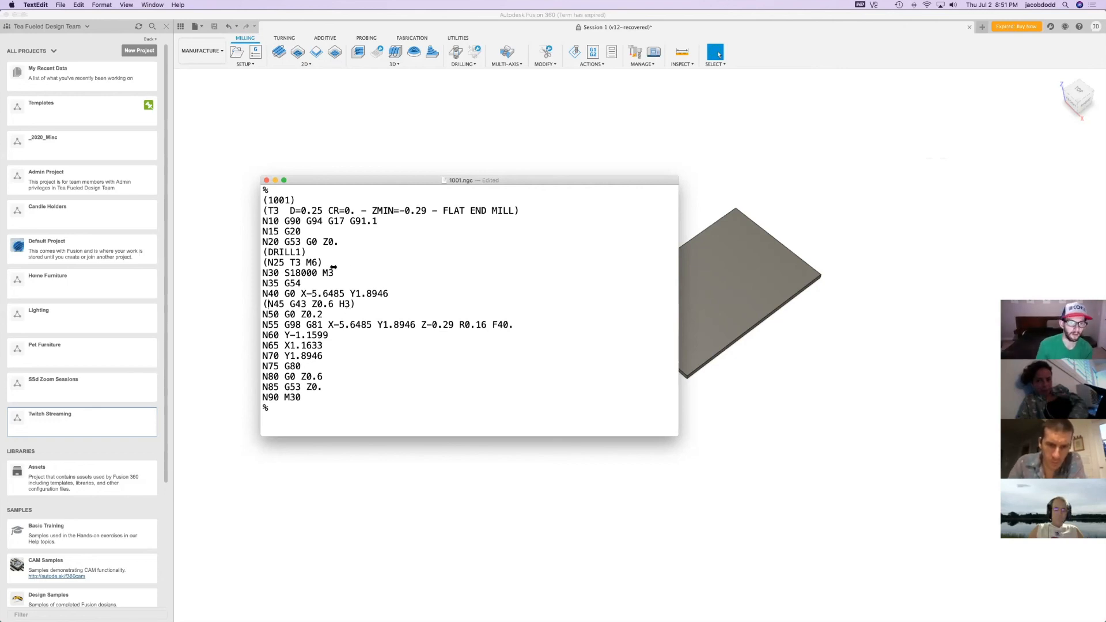
left_click(295, 263)
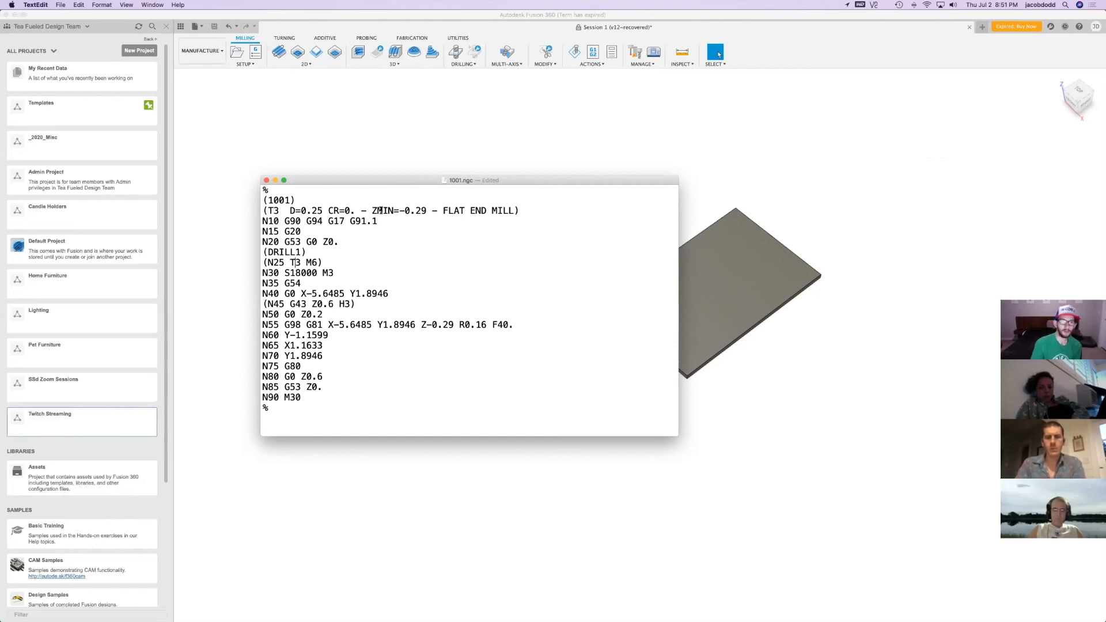
Append the path blending code G64P0.001 to the end of line N10 in 1001.ngc
left_click(400, 223)
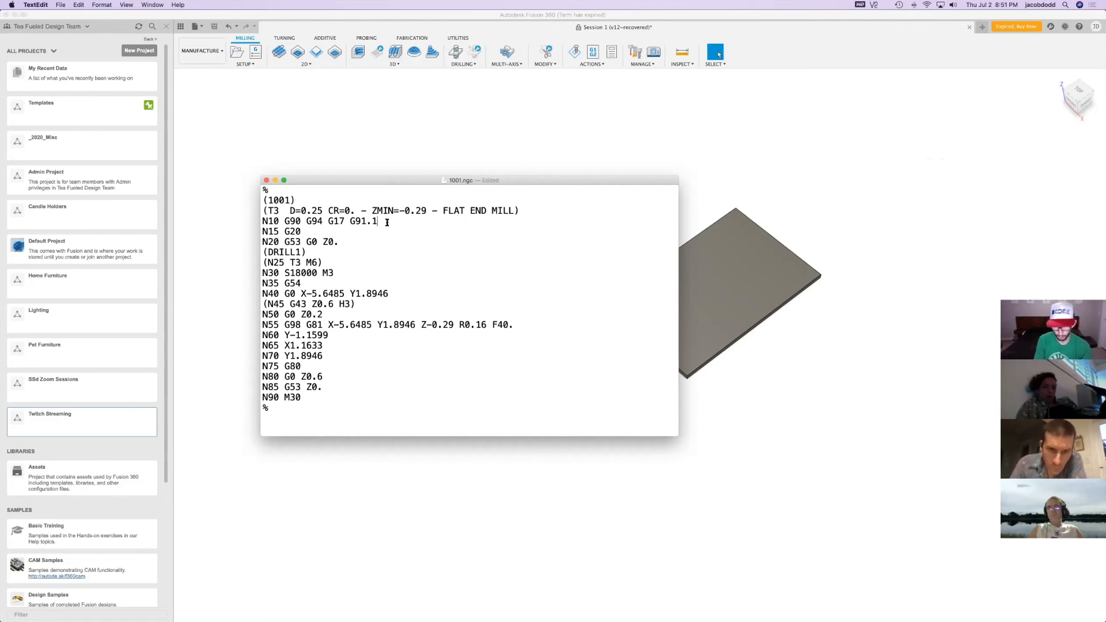
type("G64P")
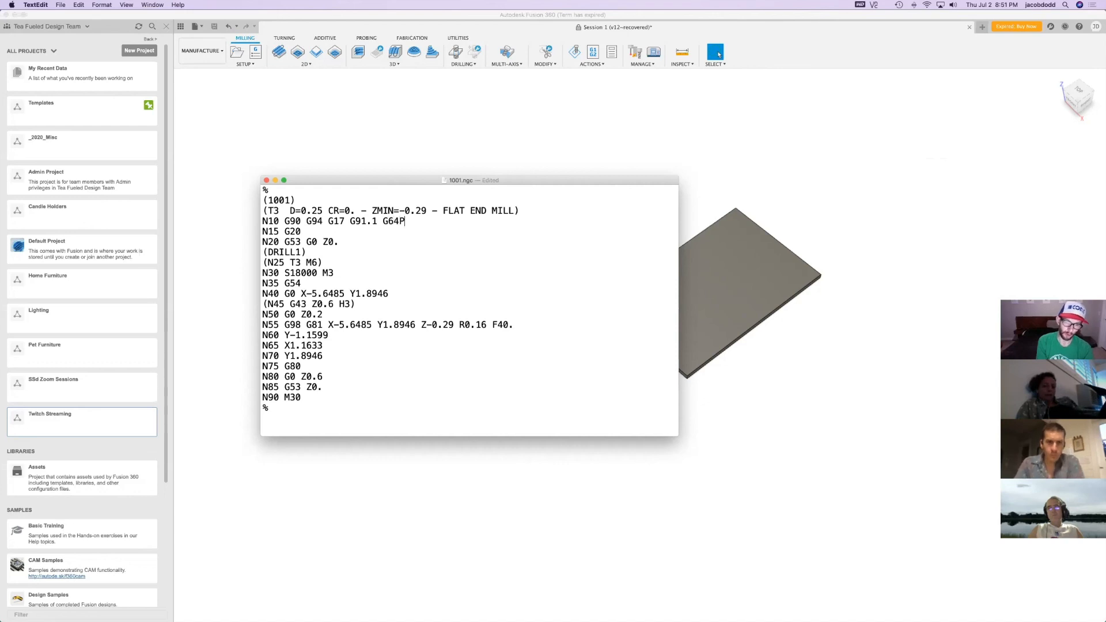
type("0.001")
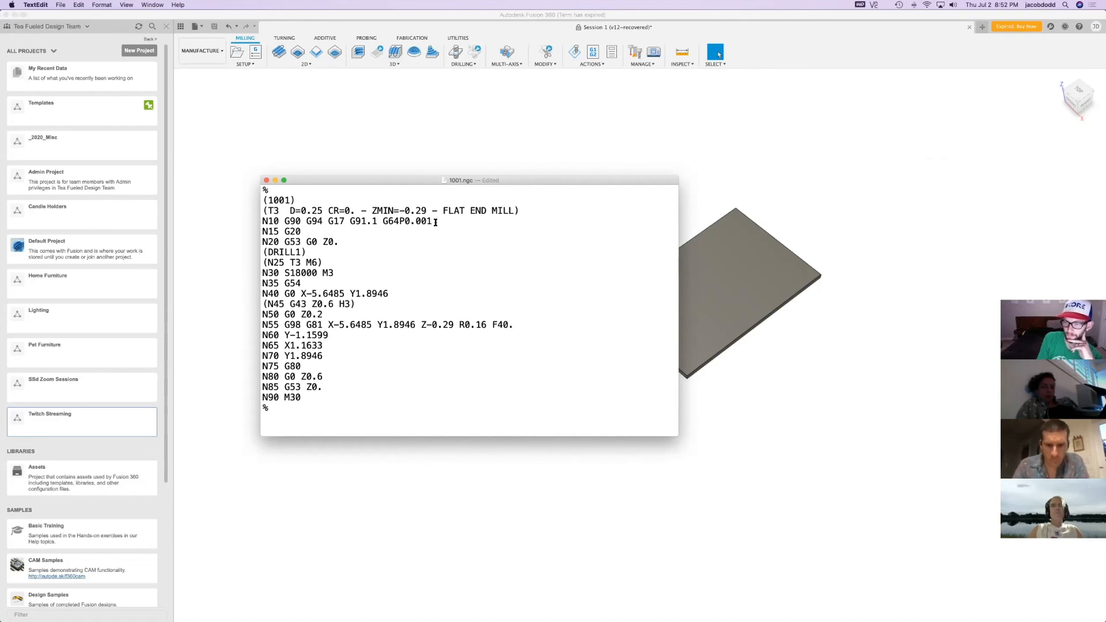
Change the G64 tolerance on line N10 to P0.0004
left_click_drag(438, 224, 421, 221)
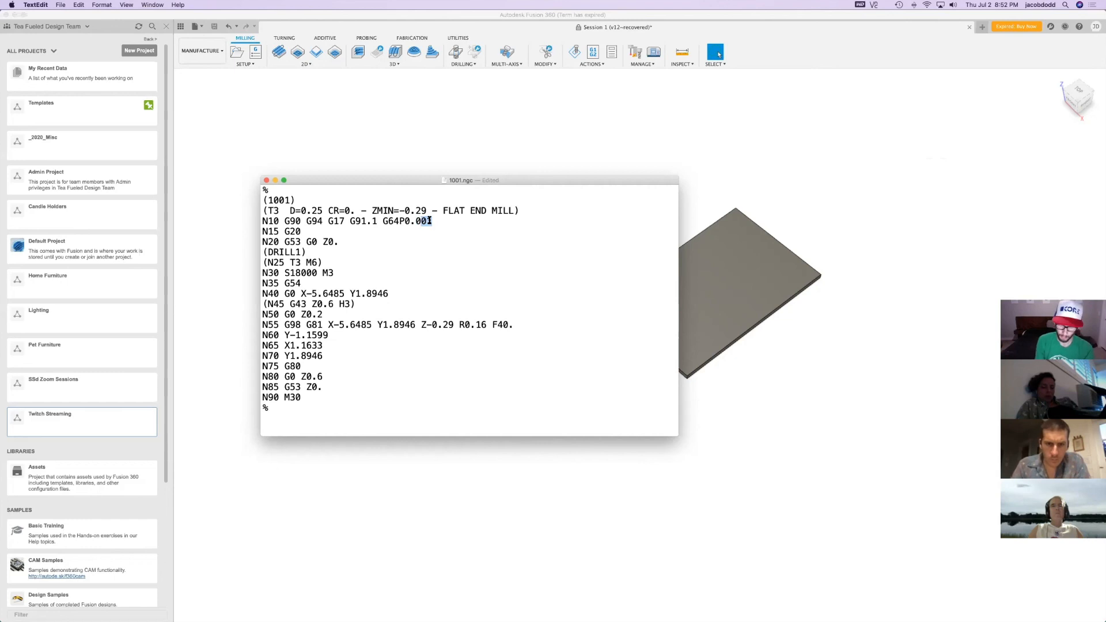
type("1")
key("BackSpace")
type("04")
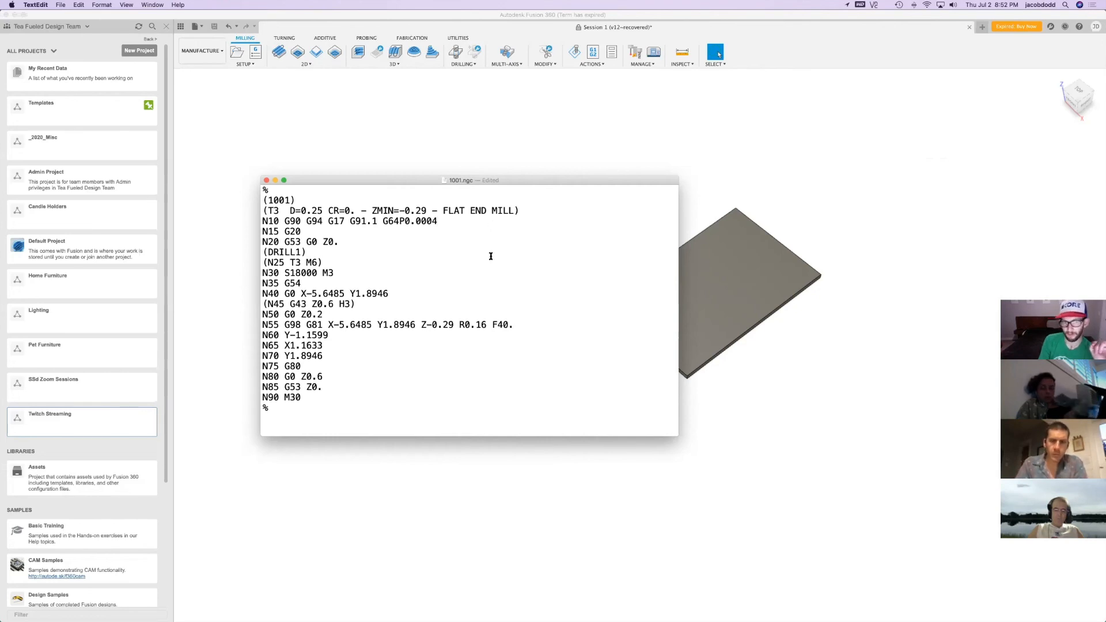
Set the G64 tolerance on line N10 back to P0.001
double_click(443, 222)
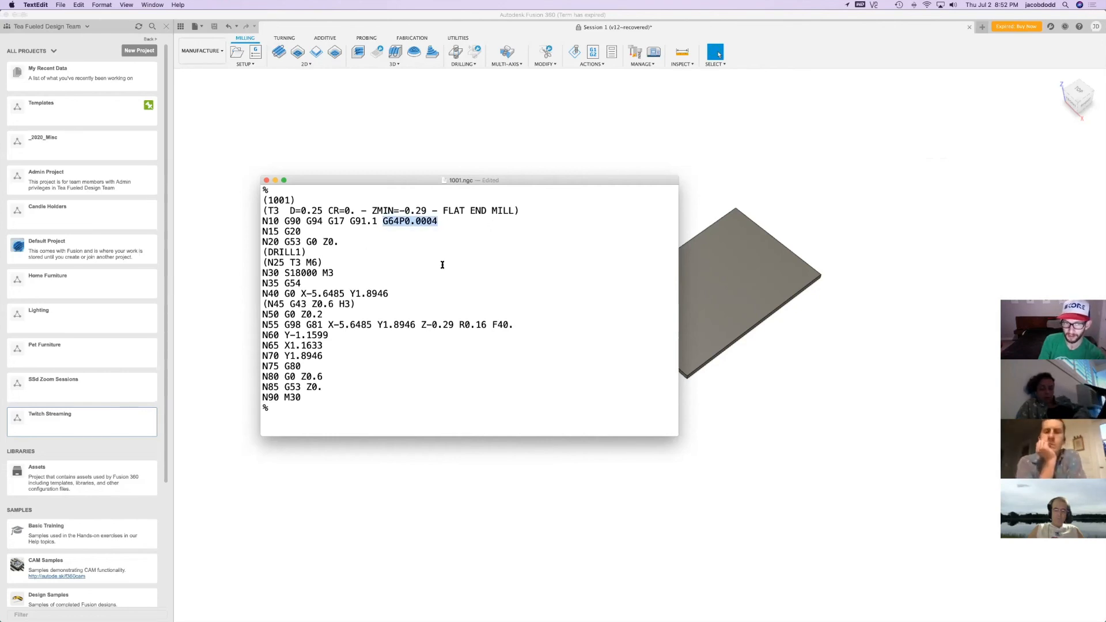
left_click(438, 222)
key("BackSpace")
key("BackSpace")
type("1")
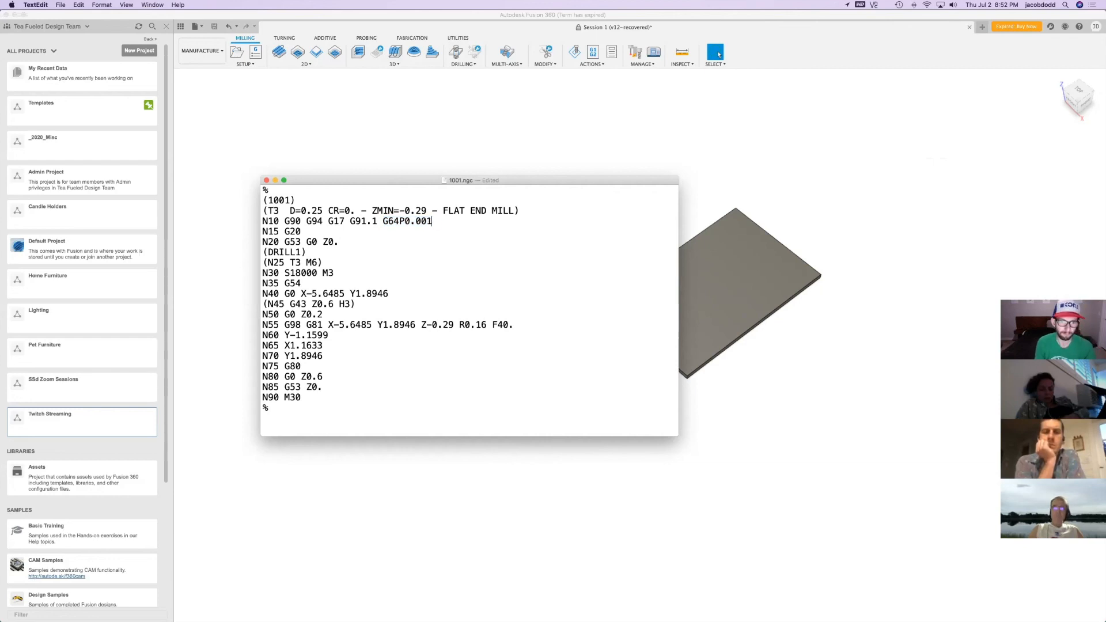
Try removing the 2 from the G20 units code on line N15 and undo that deletion
left_click_drag(432, 221, 383, 221)
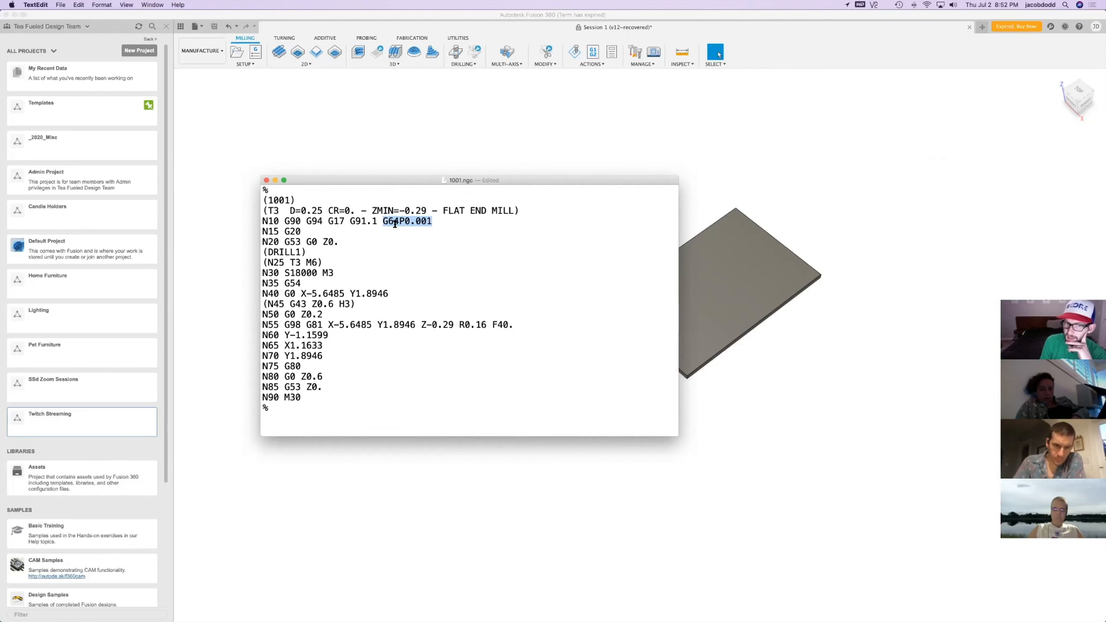
left_click(416, 222)
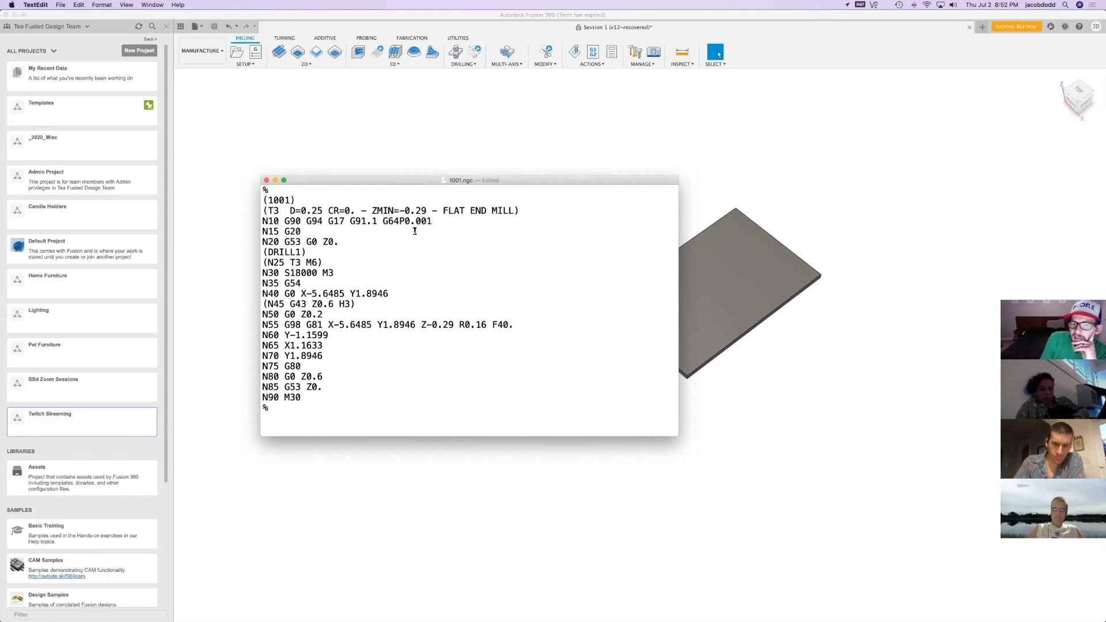
key("Right")
key("Right")
key("Down")
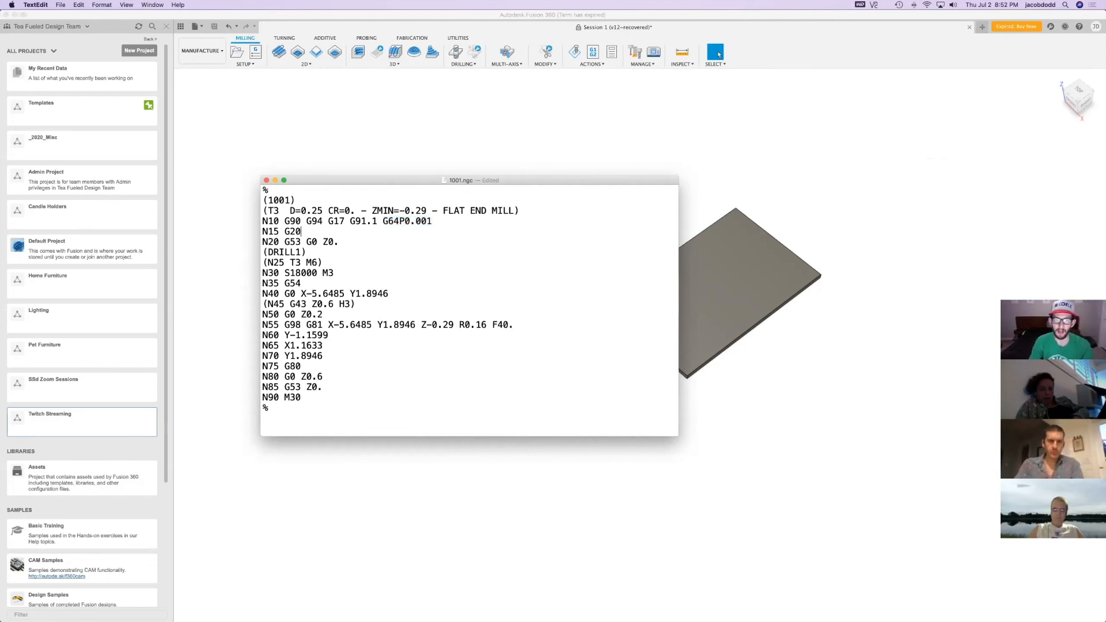
key("Left")
key("BackSpace")
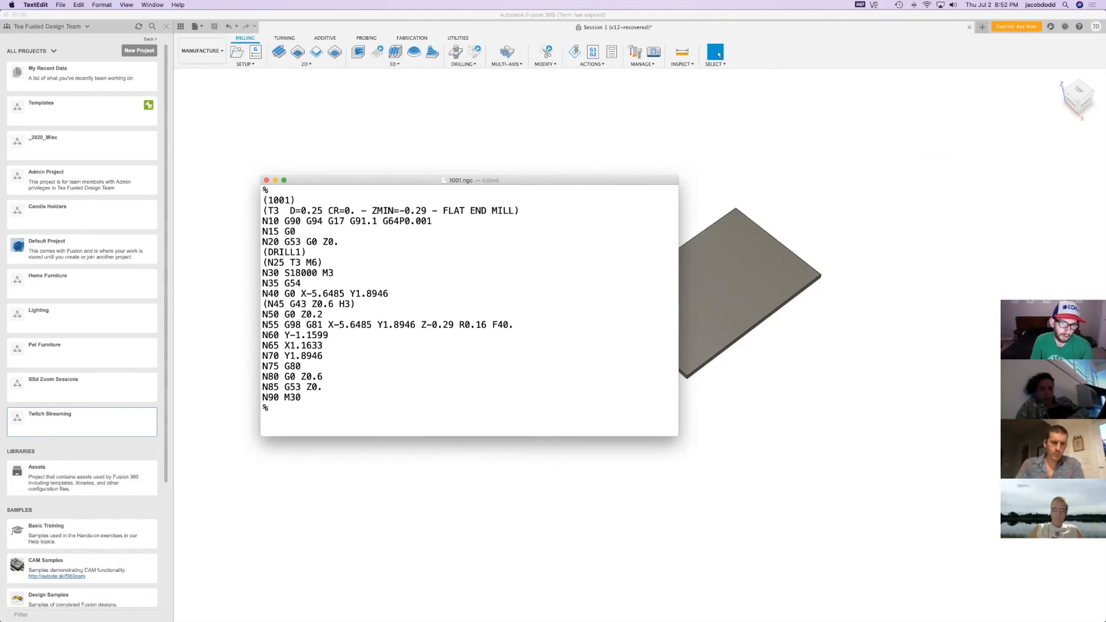
key("super+z")
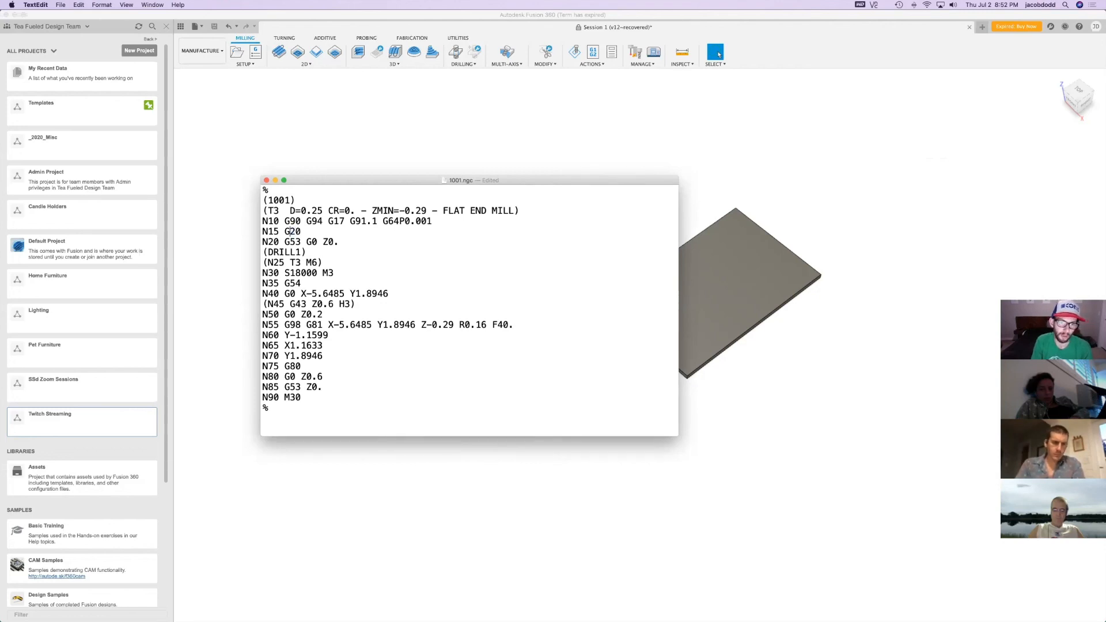
Re-enter the G64 tolerance on line N10 as P0.001 and close the 1001.ngc window
key("BackSpace")
key("BackSpace")
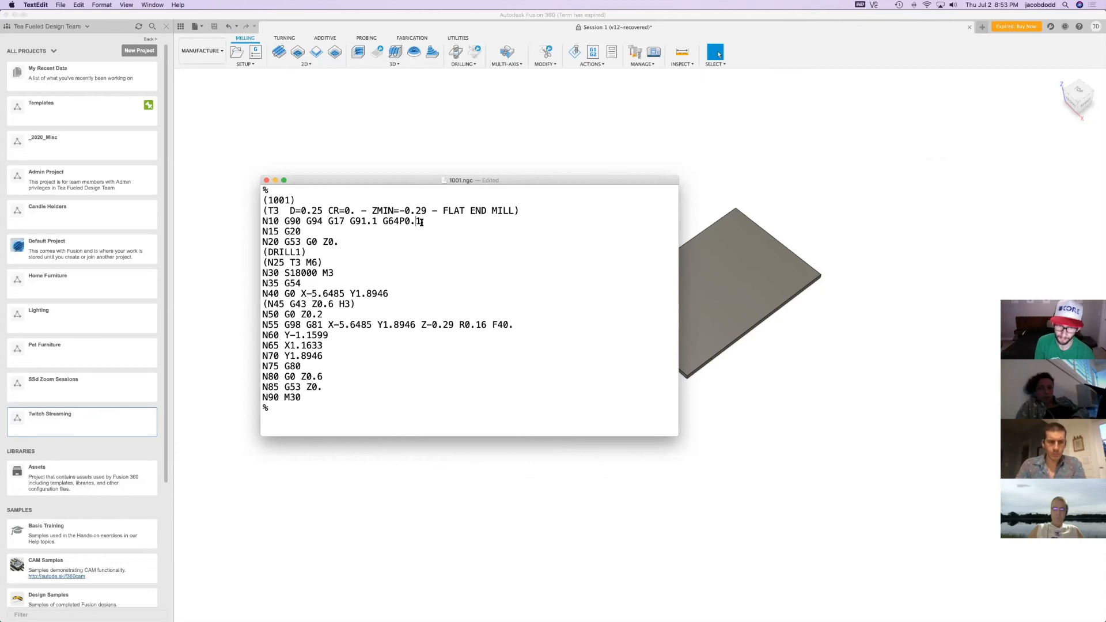
type("00")
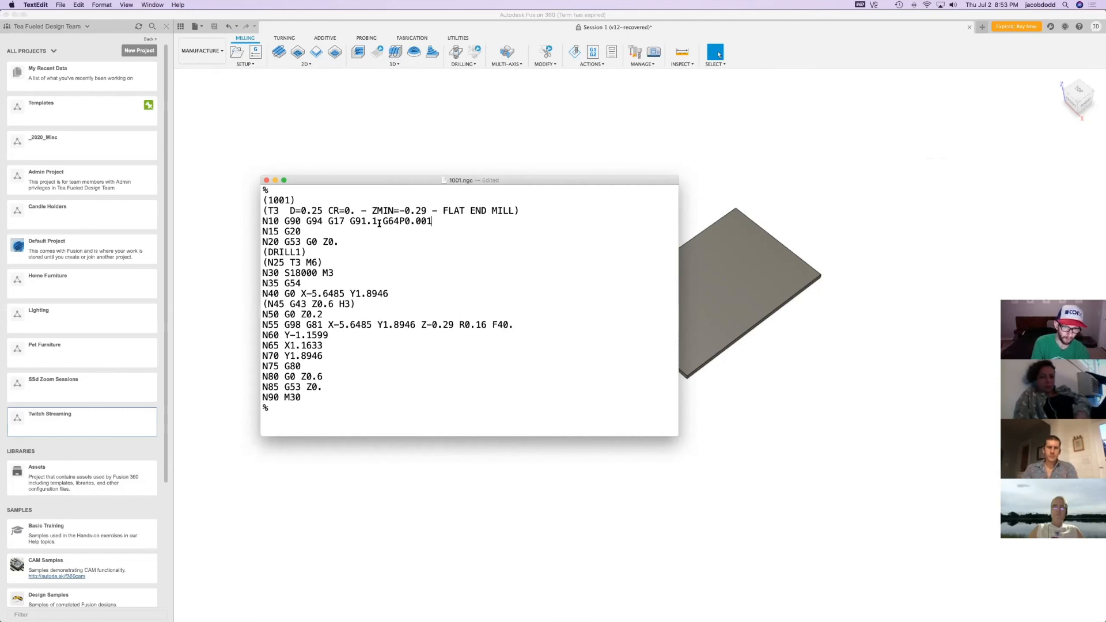
left_click_drag(380, 221, 439, 221)
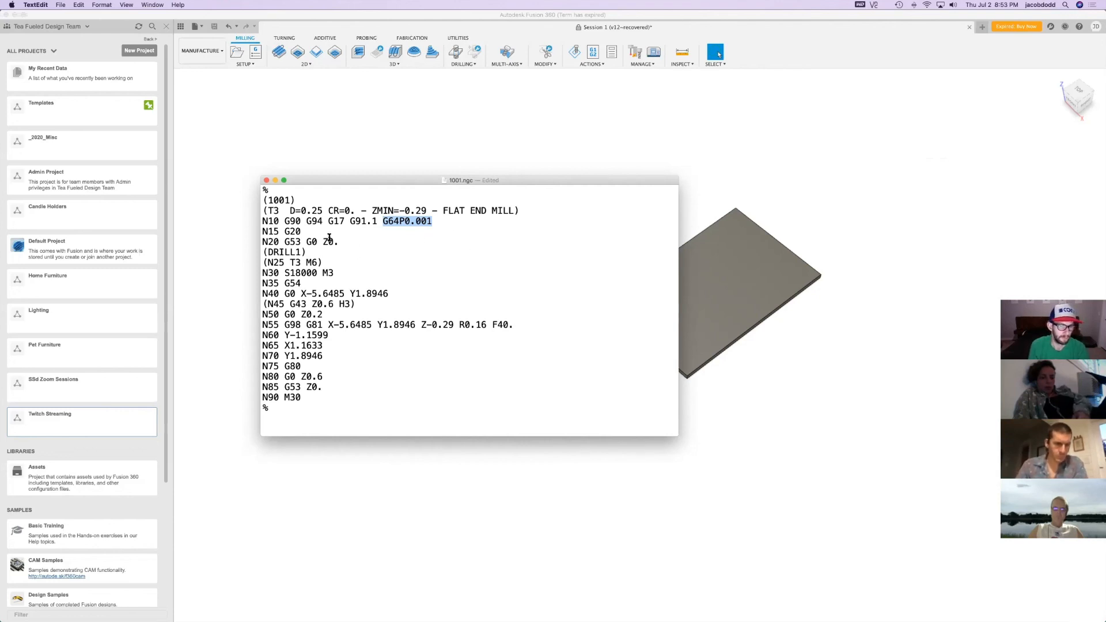
left_click(266, 180)
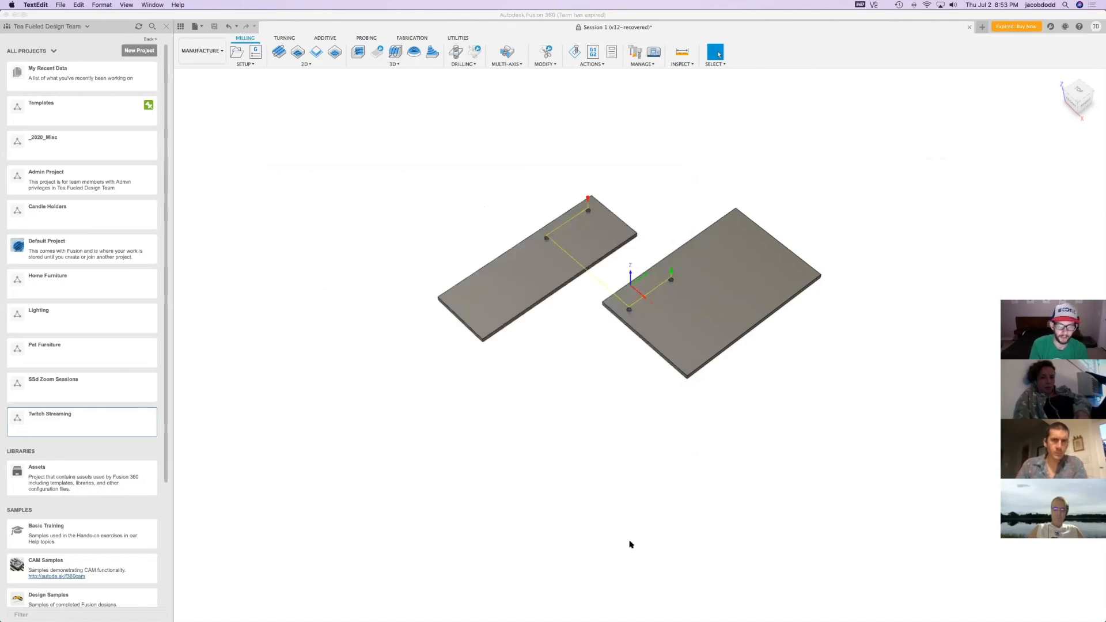
left_click(653, 30)
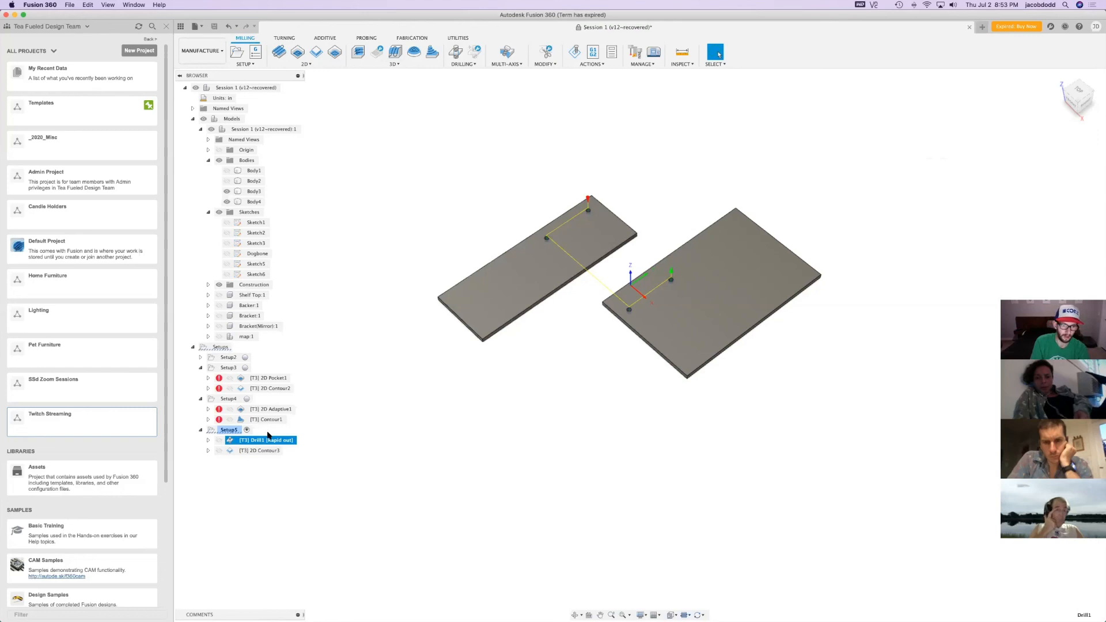
right_click(251, 451)
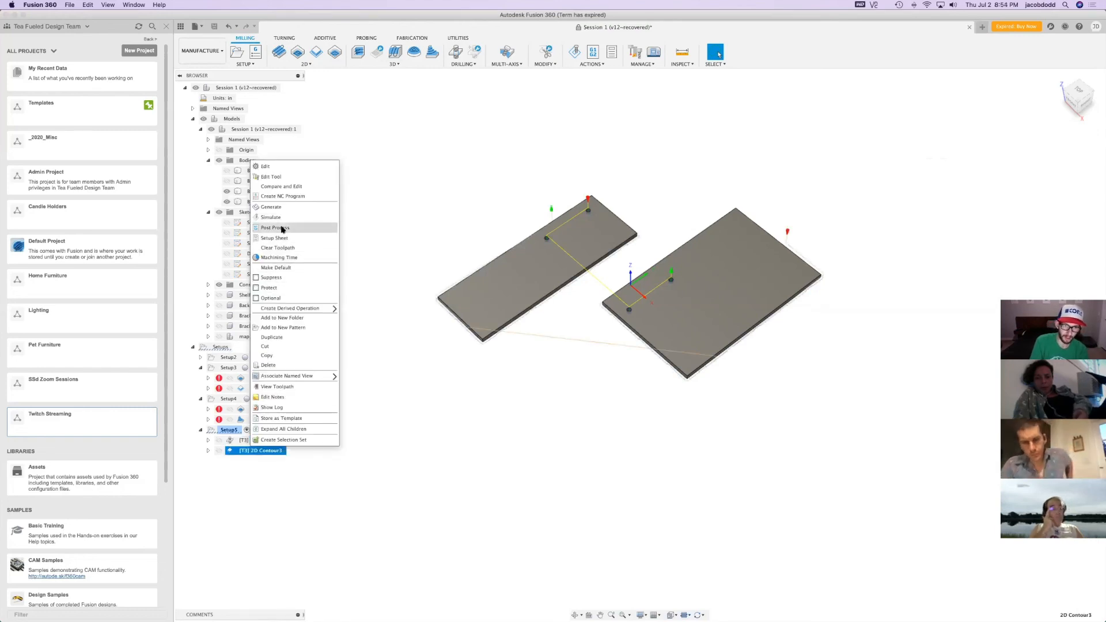
left_click(275, 227)
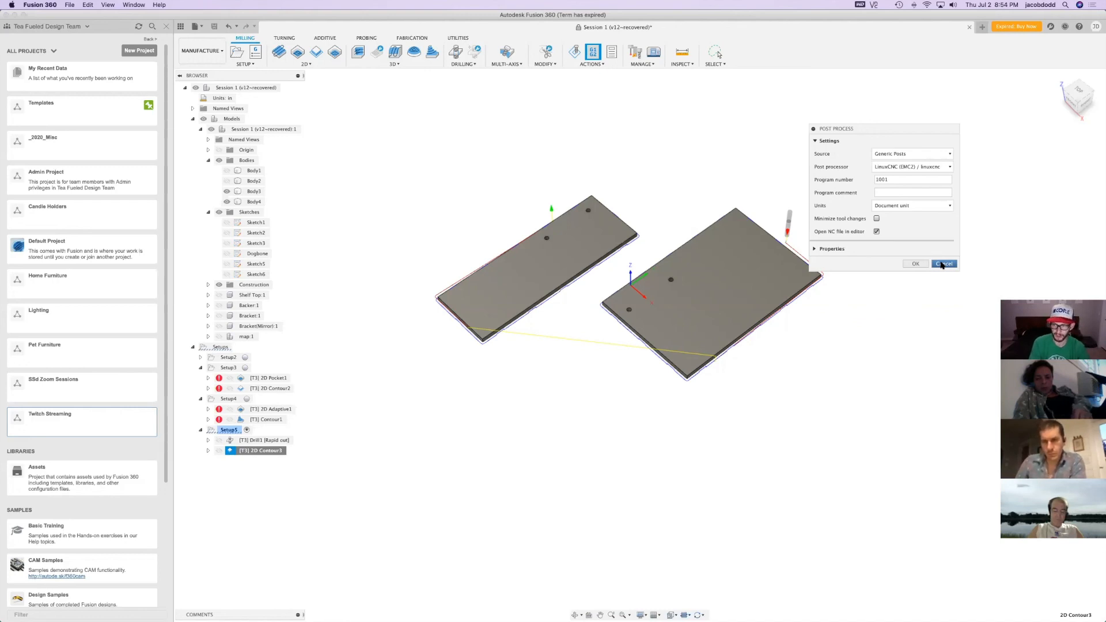
left_click(943, 264)
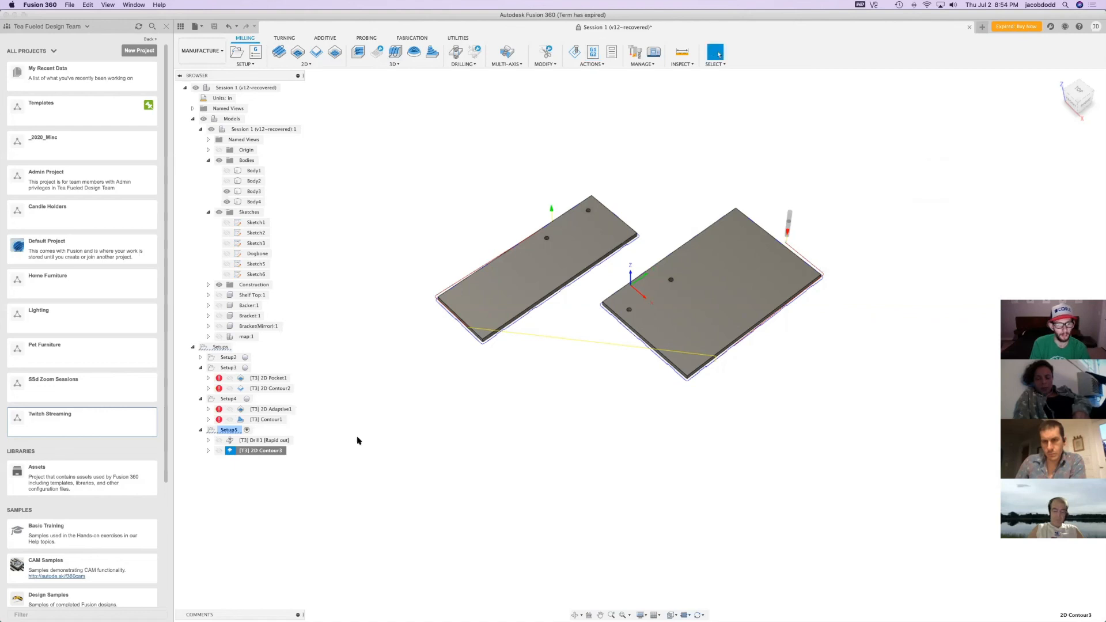
Post-process all of Setup5 with the generic LinuxCNC (EMC2) post, replacing the existing 1001.ngc in the Templates folder
left_click(229, 430)
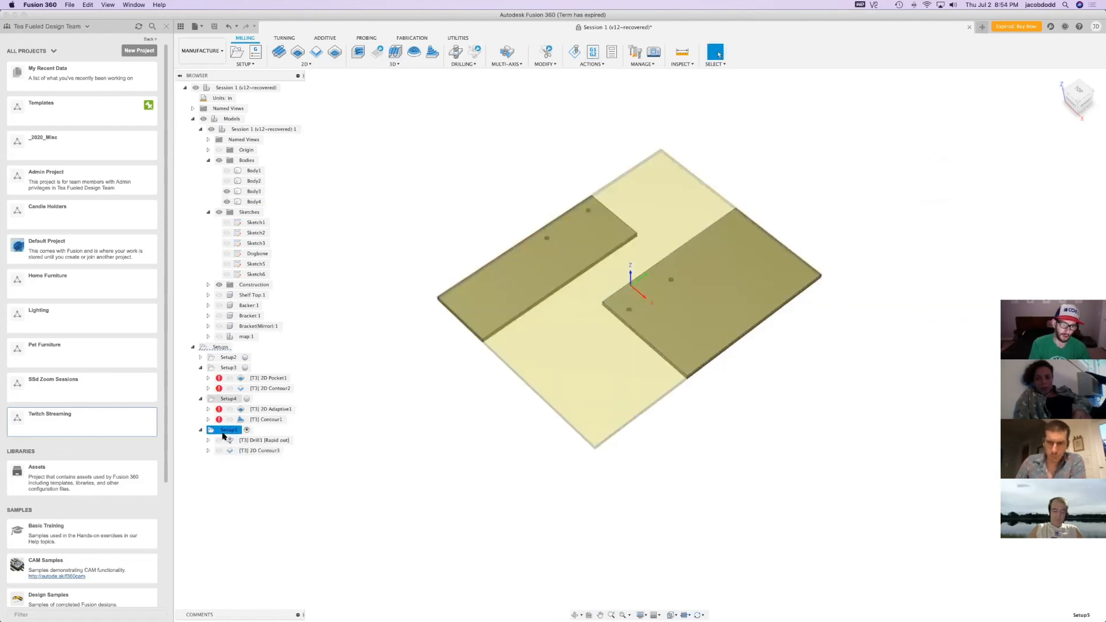
right_click(229, 432)
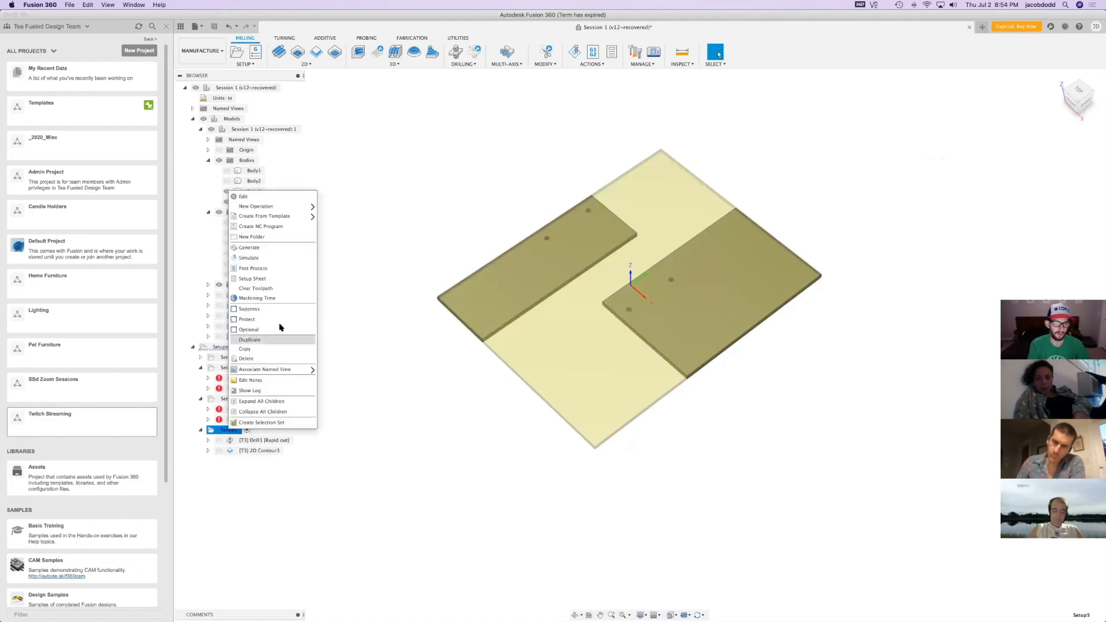
left_click(282, 270)
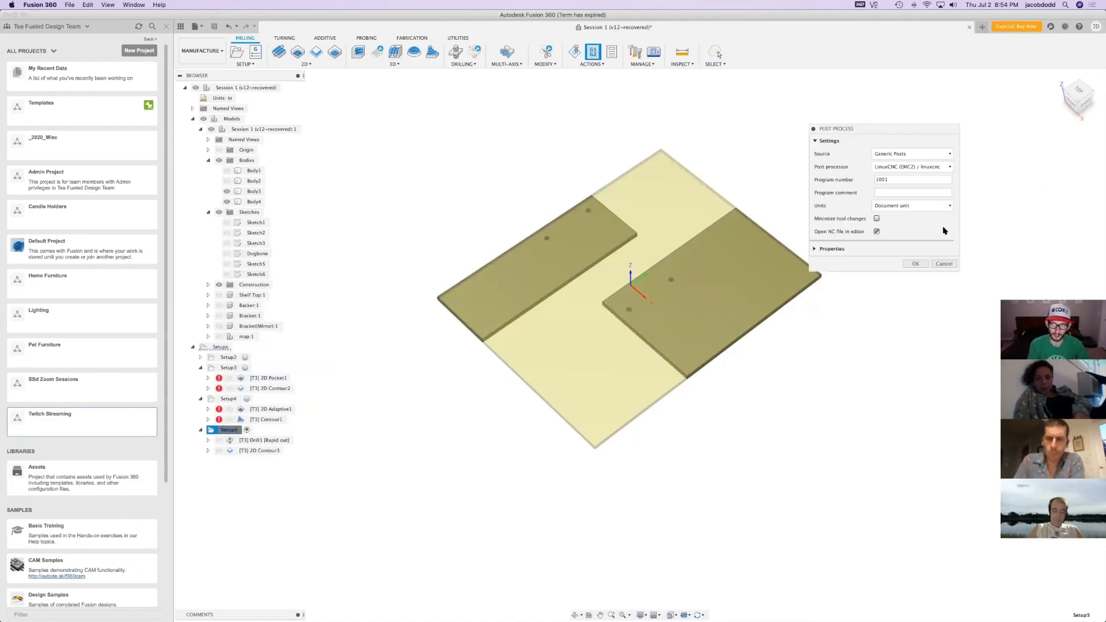
left_click(915, 264)
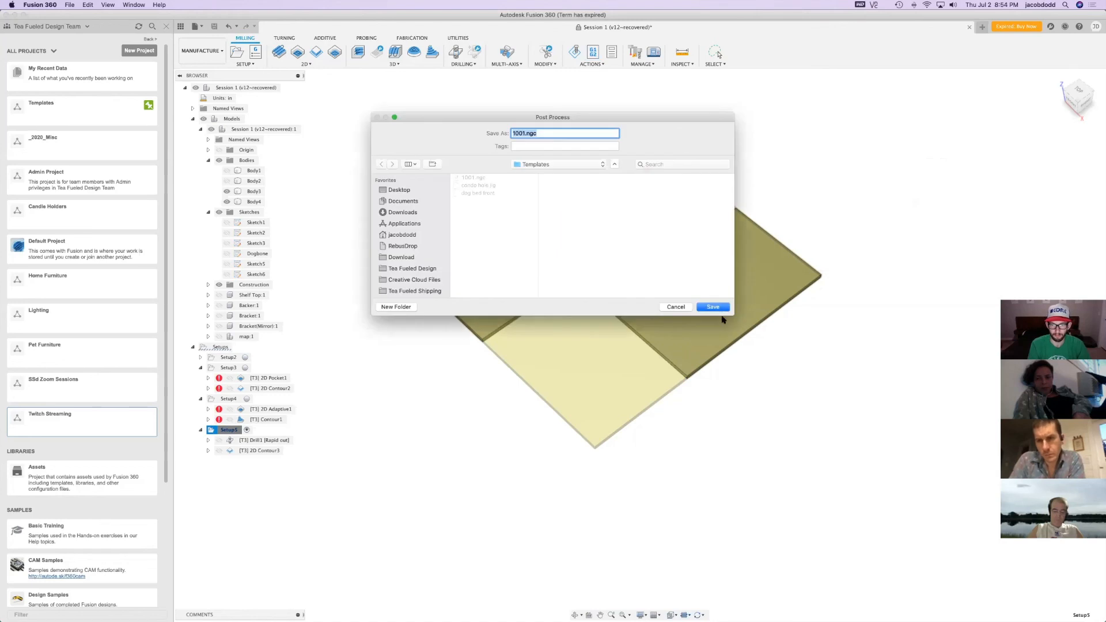
left_click(714, 307)
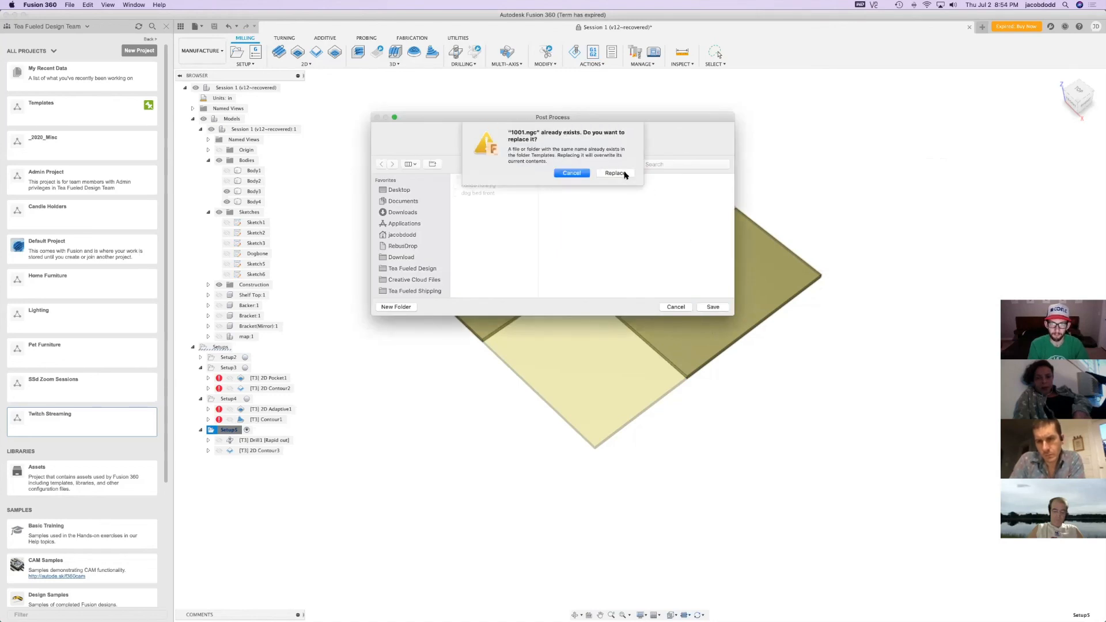
left_click(614, 173)
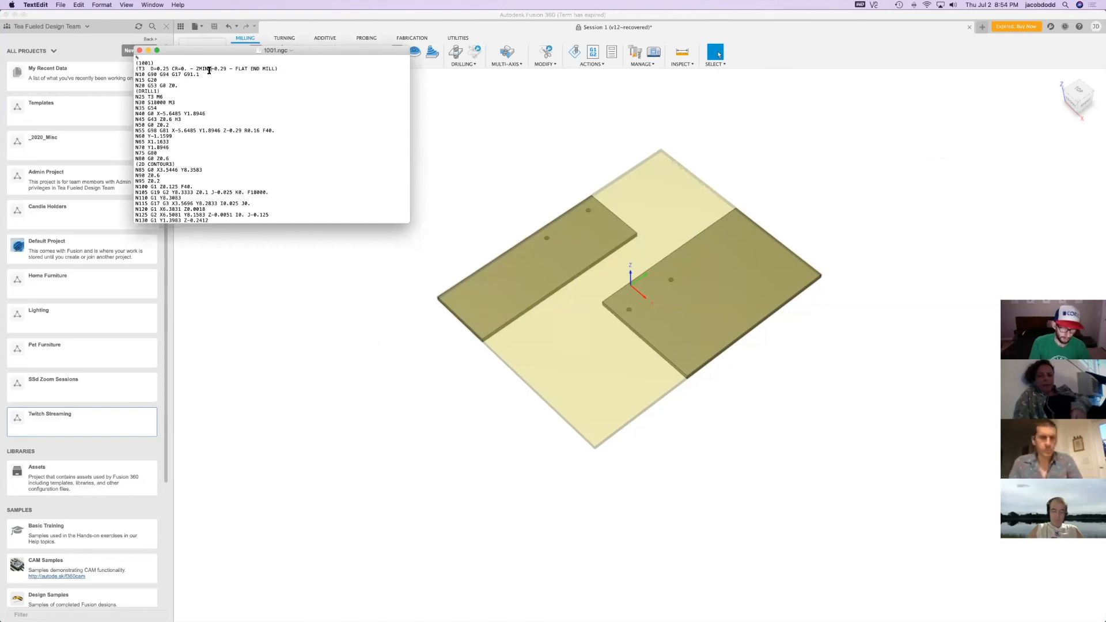
Increase the font size of the new 1001.ngc text and enlarge its window to show more lines
key("super+plus")
key("super+plus")
key("super+plus")
key("super+plus")
key("super+plus")
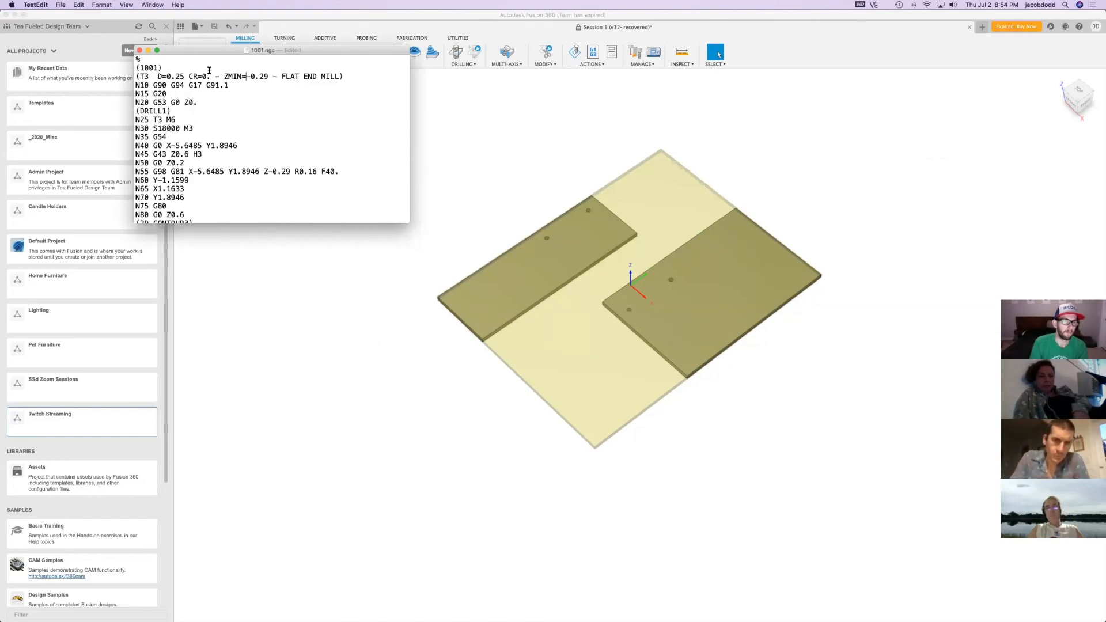
left_click_drag(411, 223, 581, 392)
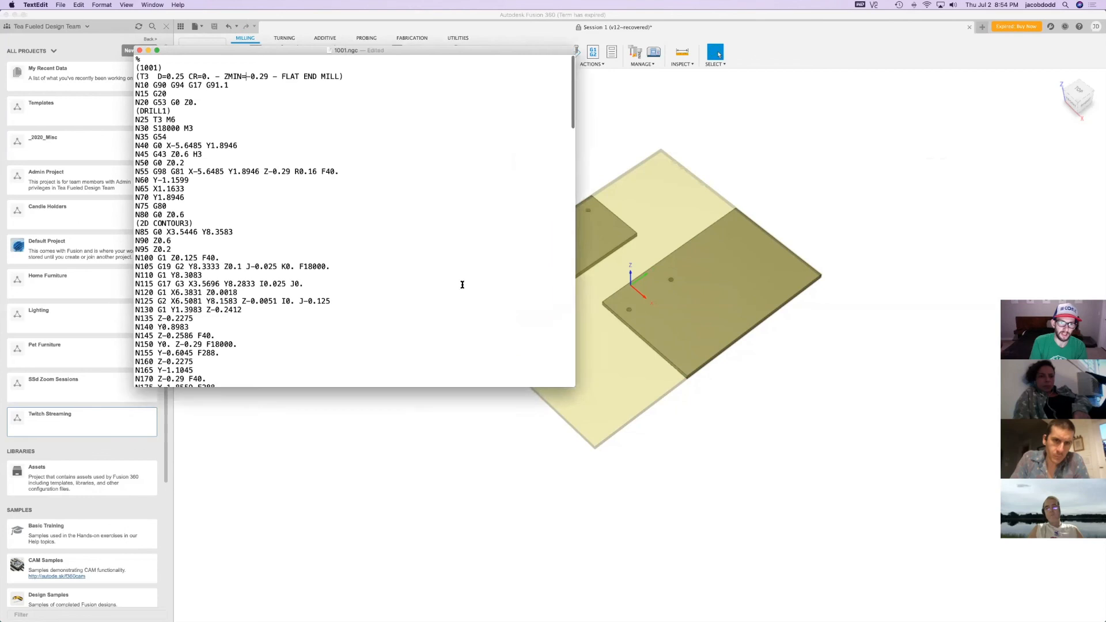
Append G64P0.001 to line N10 and delete the N25 T3 M6 tool change text from 1001.ngc
left_click(285, 86)
type("G64P0.001")
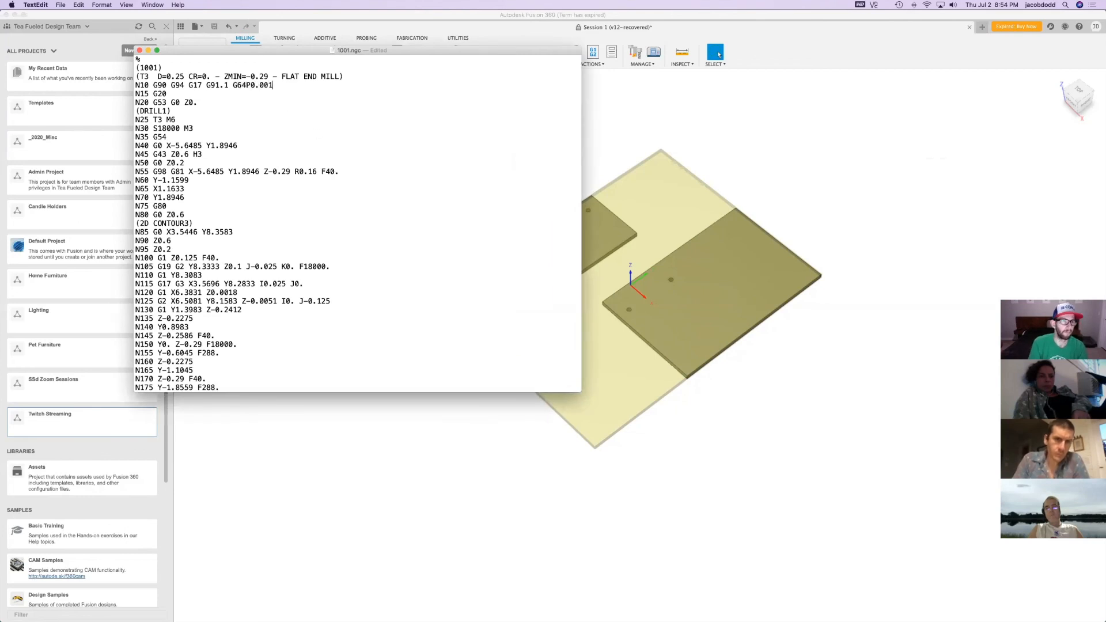
left_click_drag(266, 118, 123, 117)
key("BackSpace")
Delete the N45 G43 Z0.6 H3 tool length offset text from 1001.ngc
key("Down")
key("Down")
key("Down")
key("Down")
key("super+Right")
key("alt+shift+Left")
key("alt+shift+Left")
key("alt+shift+Left")
key("alt+shift+Left")
key("super+c")
key("BackSpace")
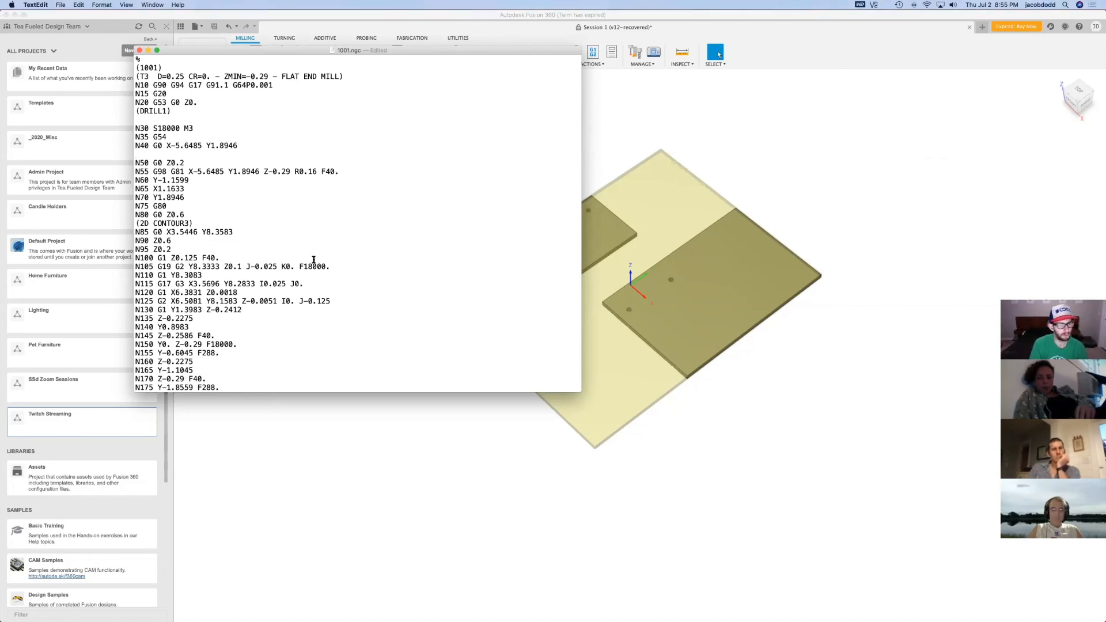
left_click(243, 151)
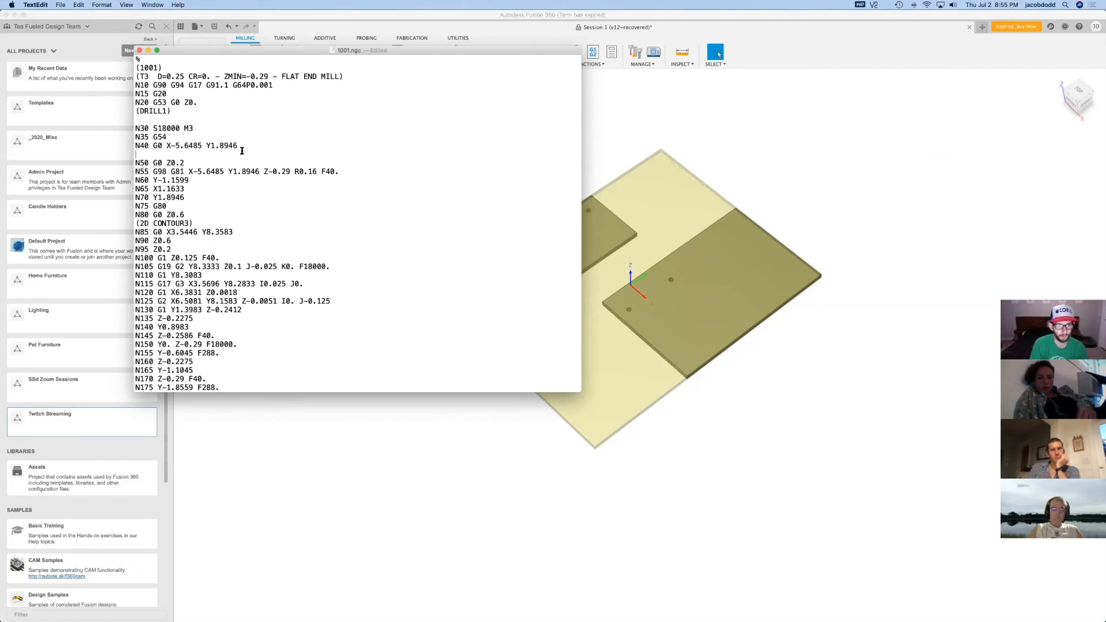
Restore the N45 G43 Z0.6 H3 line in 1001.ngc and comment it out by enclosing it in parentheses
key("super+v")
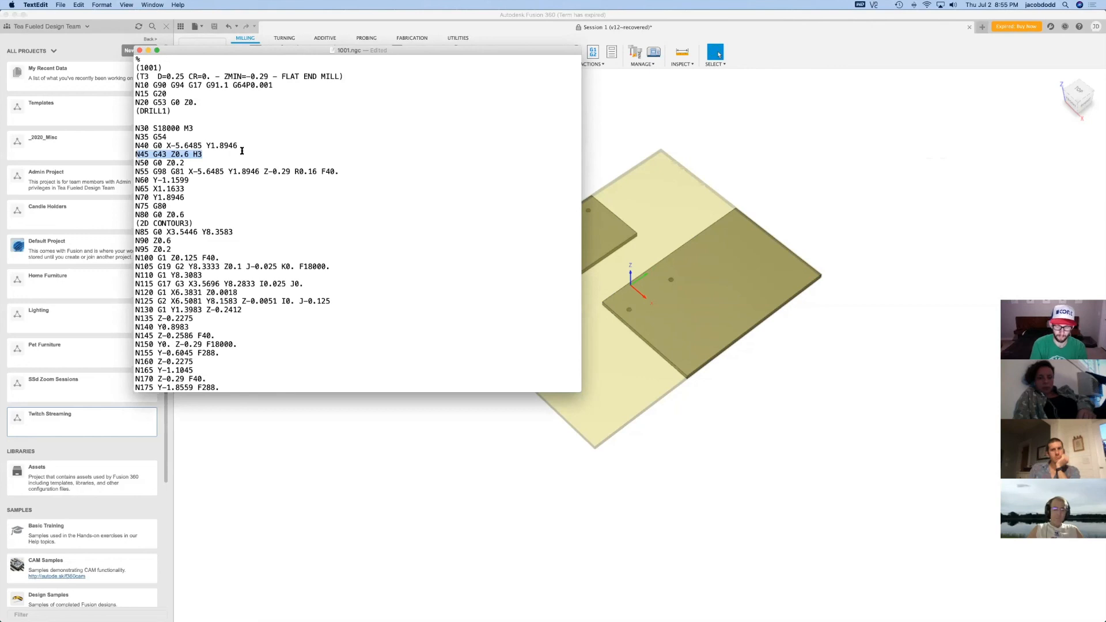
type("(")
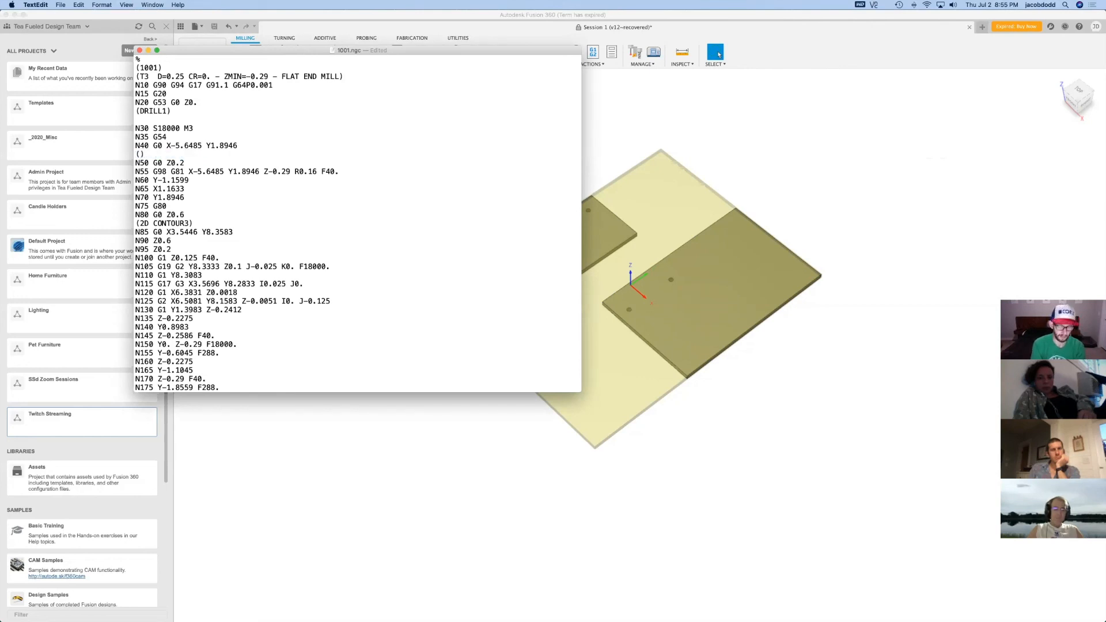
key("super+z")
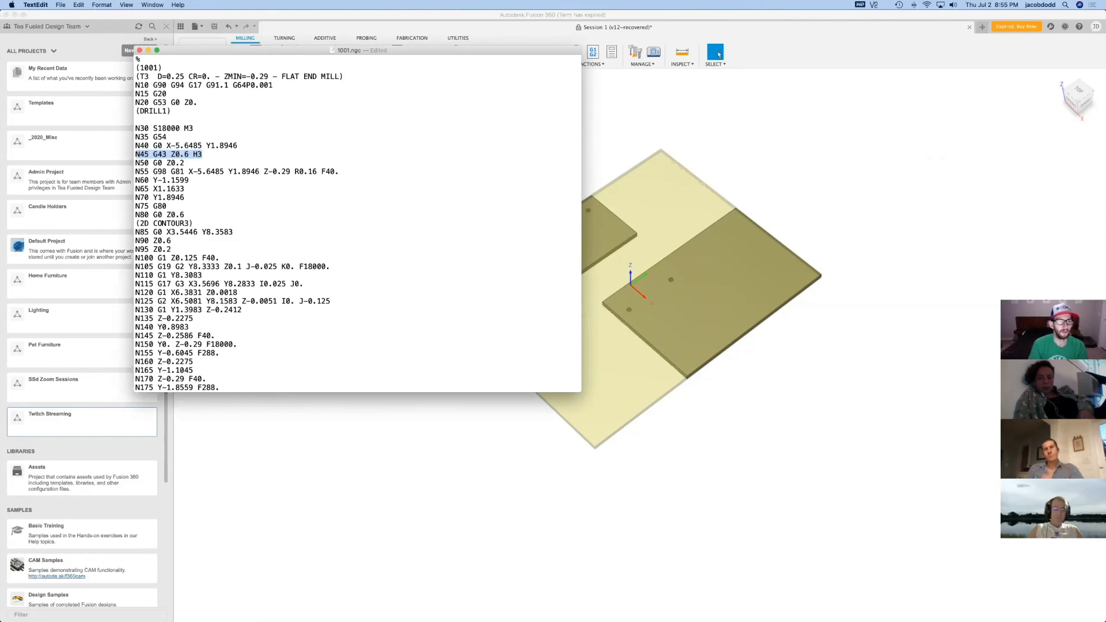
key("Right")
type(")")
key("super+Left")
type("(")
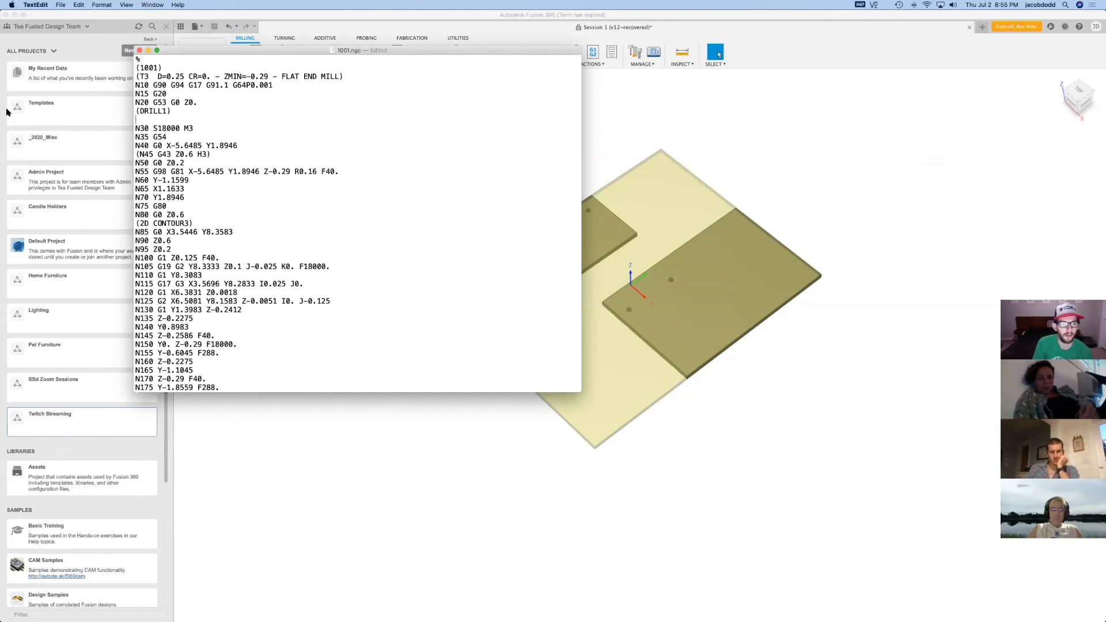
Close the edited 1001.ngc text file and switch back to Fusion 360
left_click(139, 50)
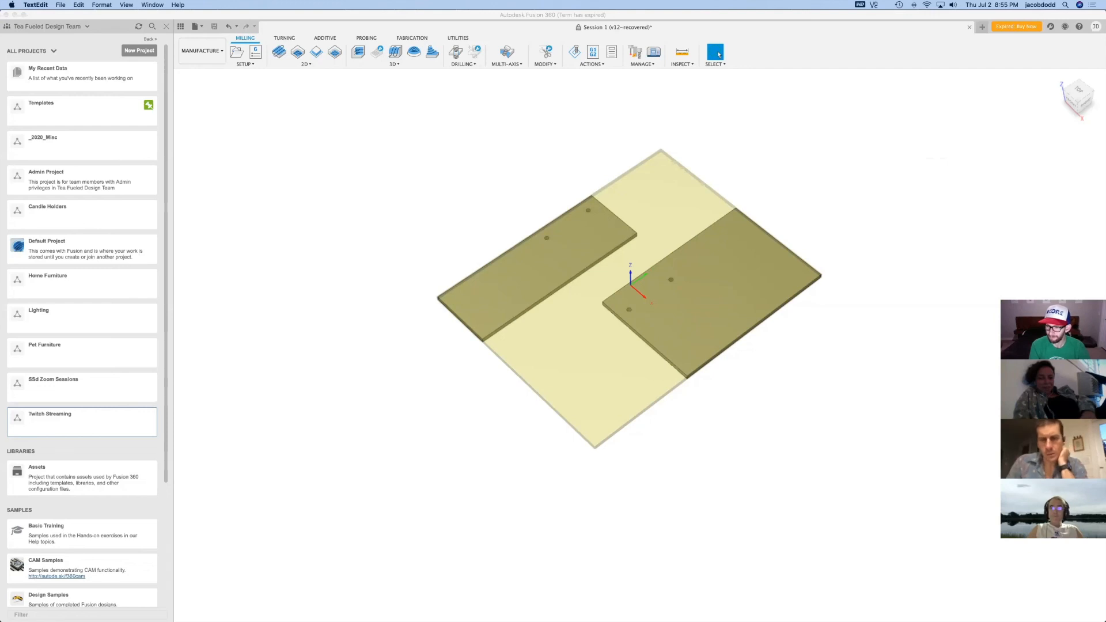
left_click(797, 42)
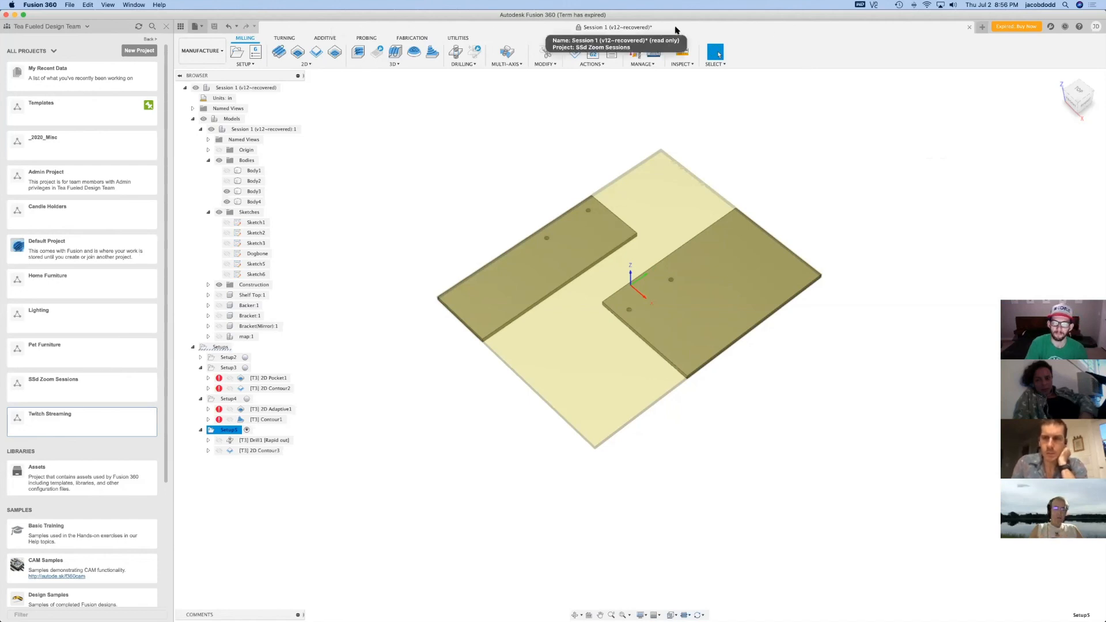
left_click(195, 26)
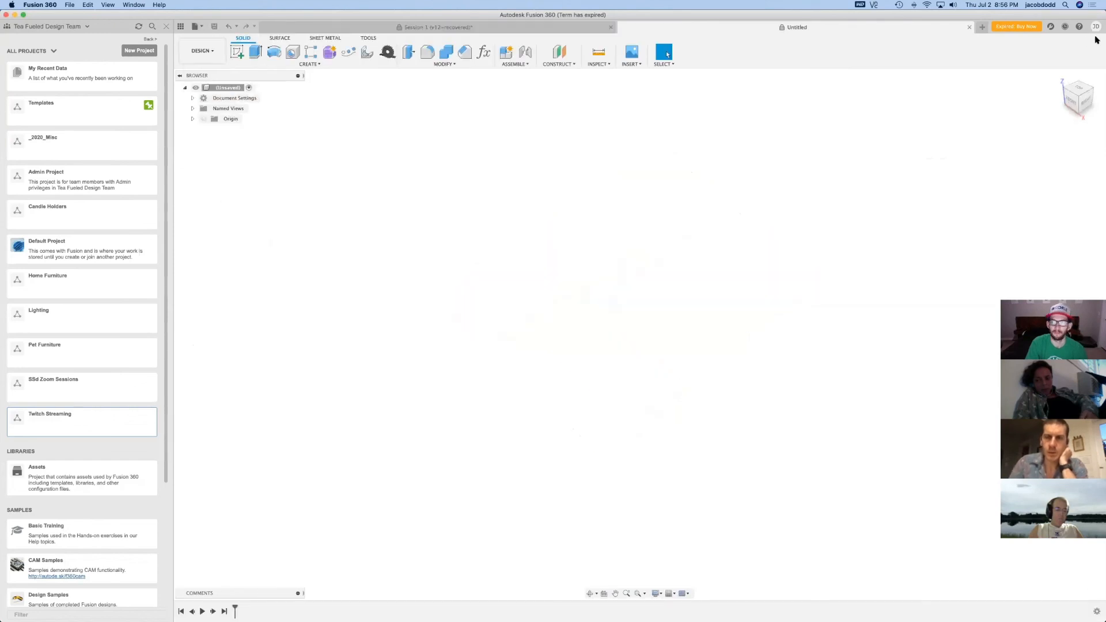
left_click(238, 51)
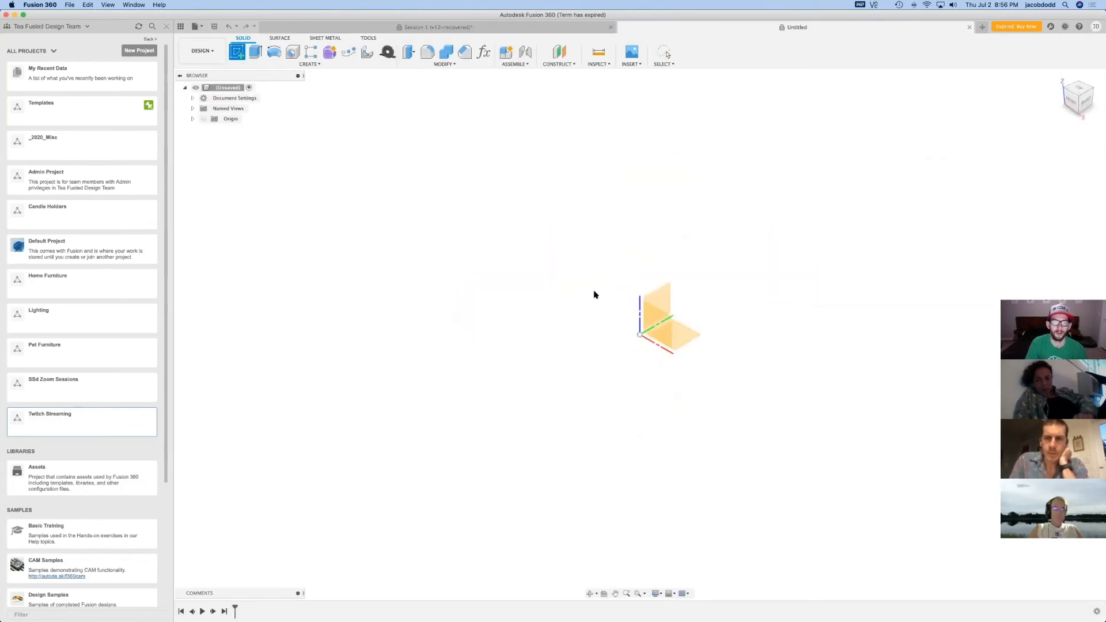
left_click(683, 340)
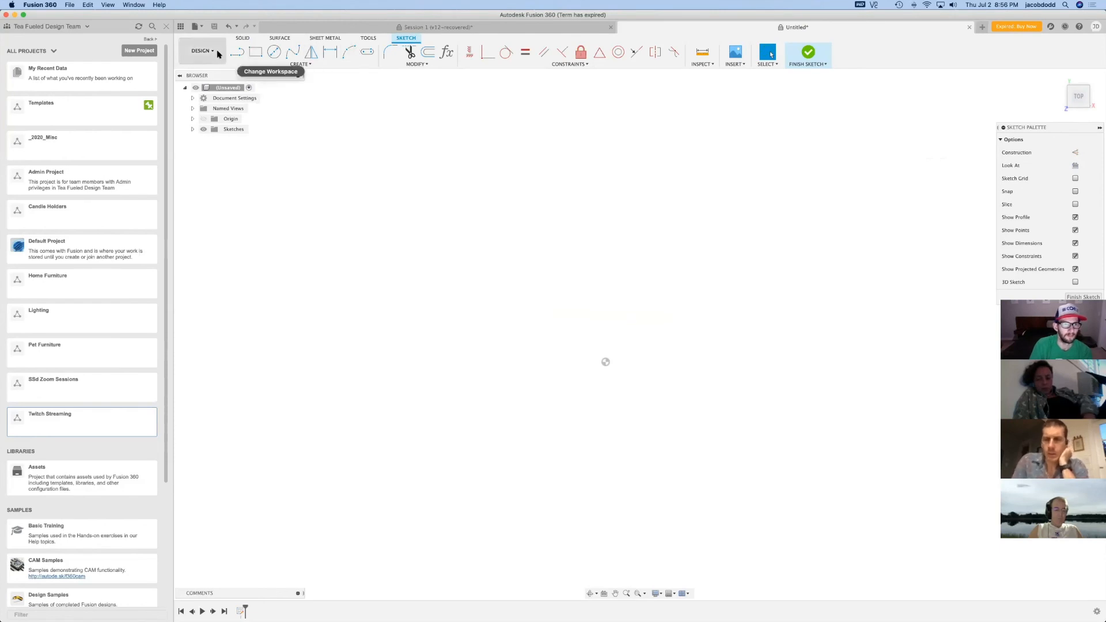
left_click(969, 27)
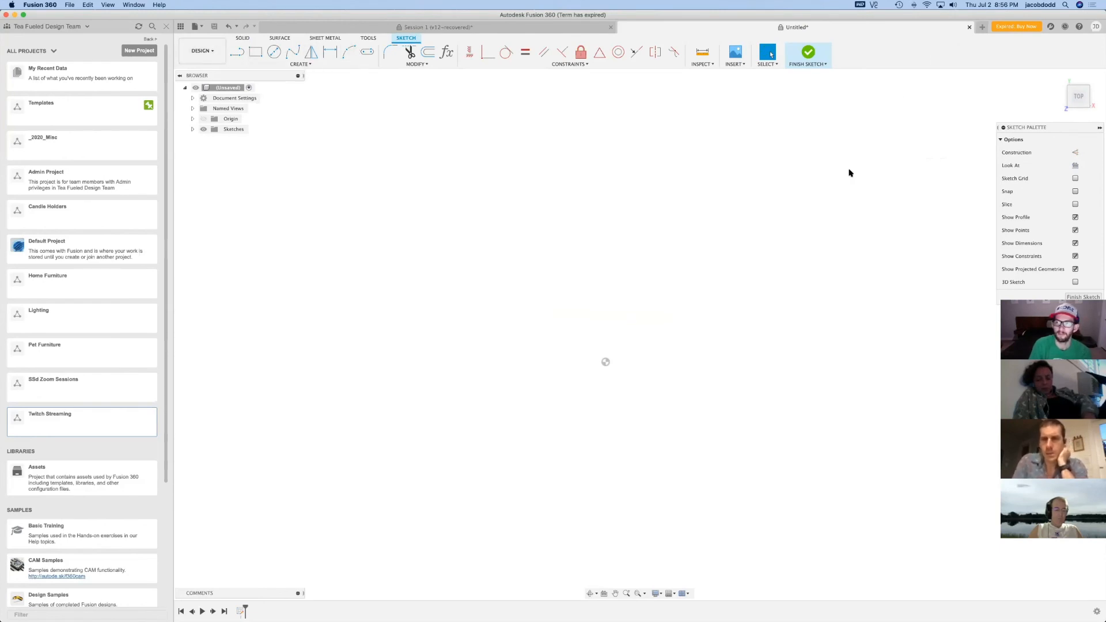
Switch the Session 1 document to the Design workspace and close it
left_click(202, 51)
left_click(199, 77)
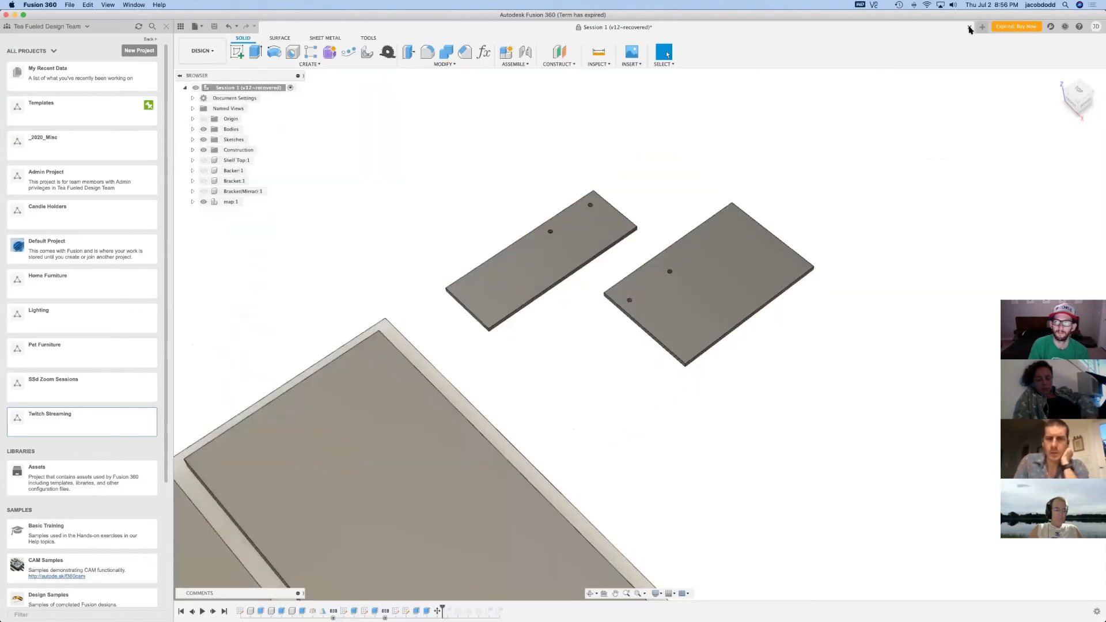
left_click(970, 27)
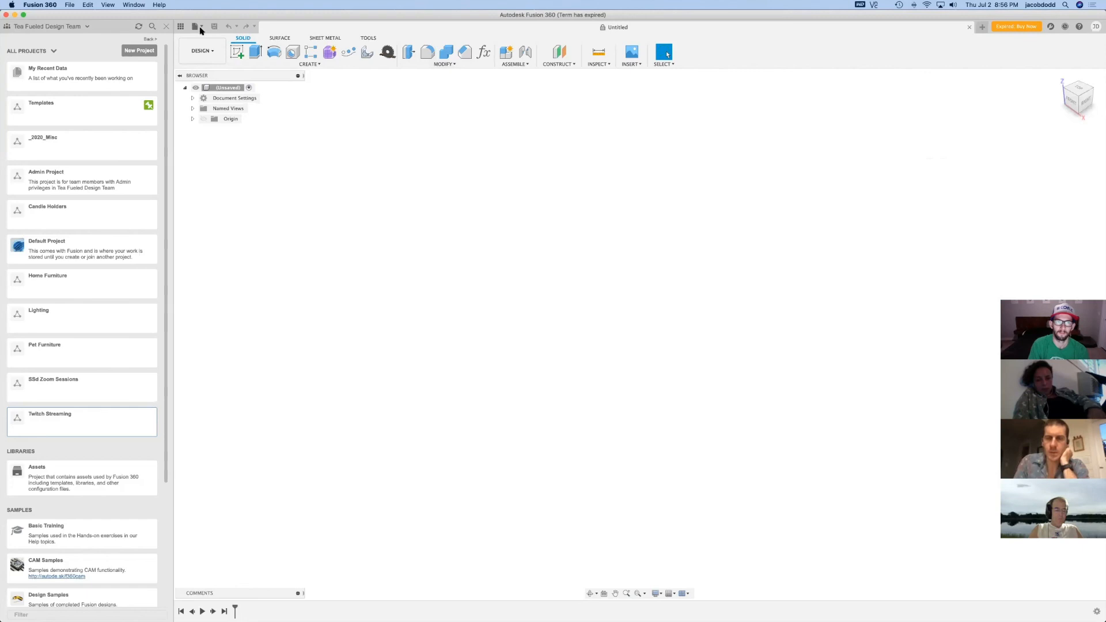
Create a new empty design document alongside the open untitled one
left_click(200, 27)
left_click(210, 43)
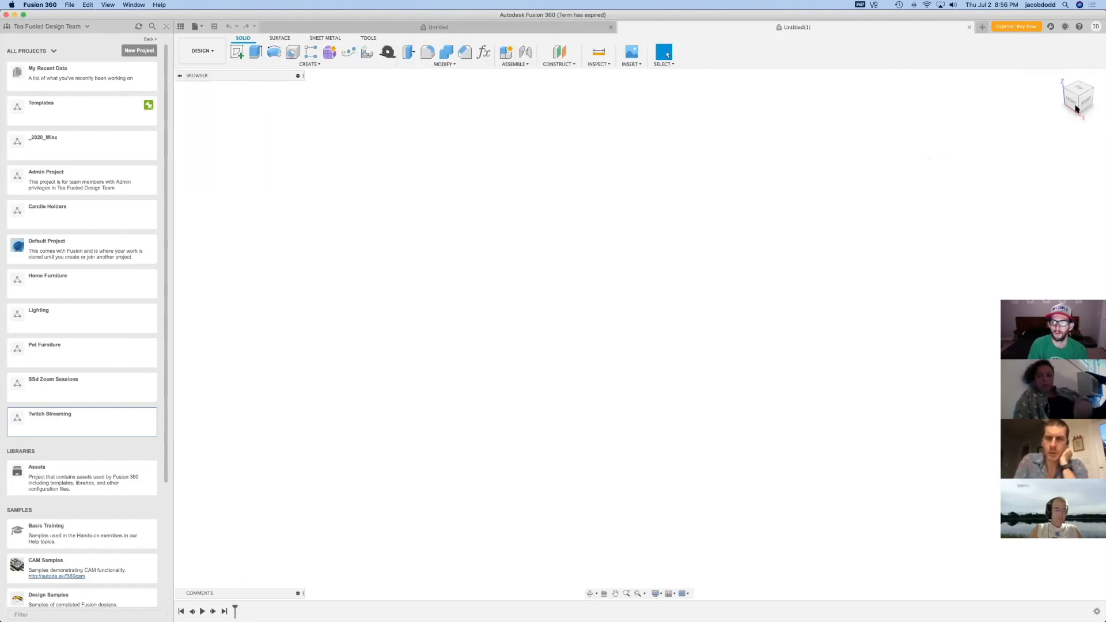